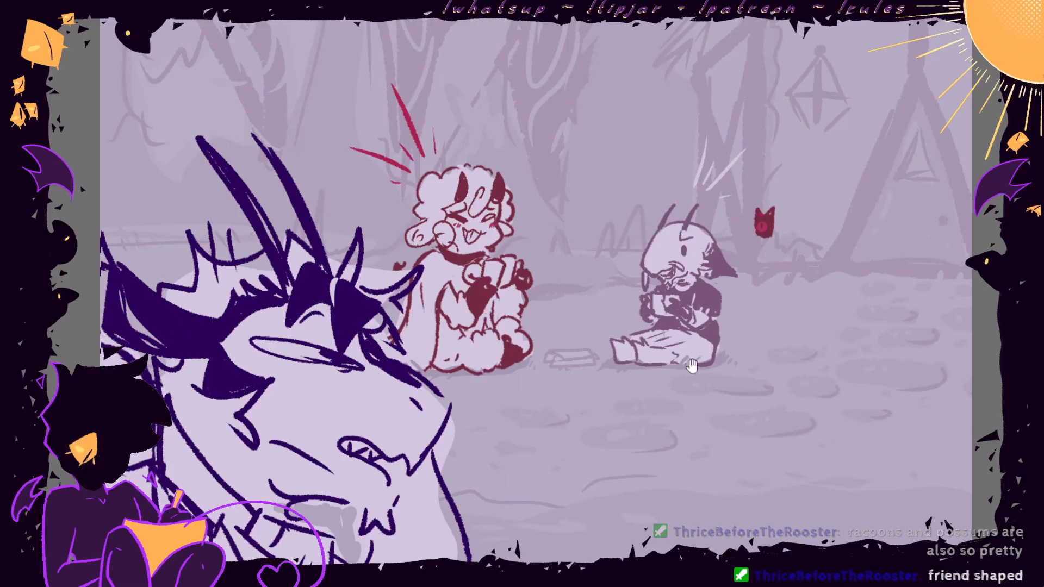
# - Copy the front-facing figure from the second storyboard thumbnail into the forest scene and place it between the arch and the seated sheep character
pyautogui.moveTo(810, 418); pyautogui.dragTo(792, 434)
pyautogui.hotkey('ctrl', '0')
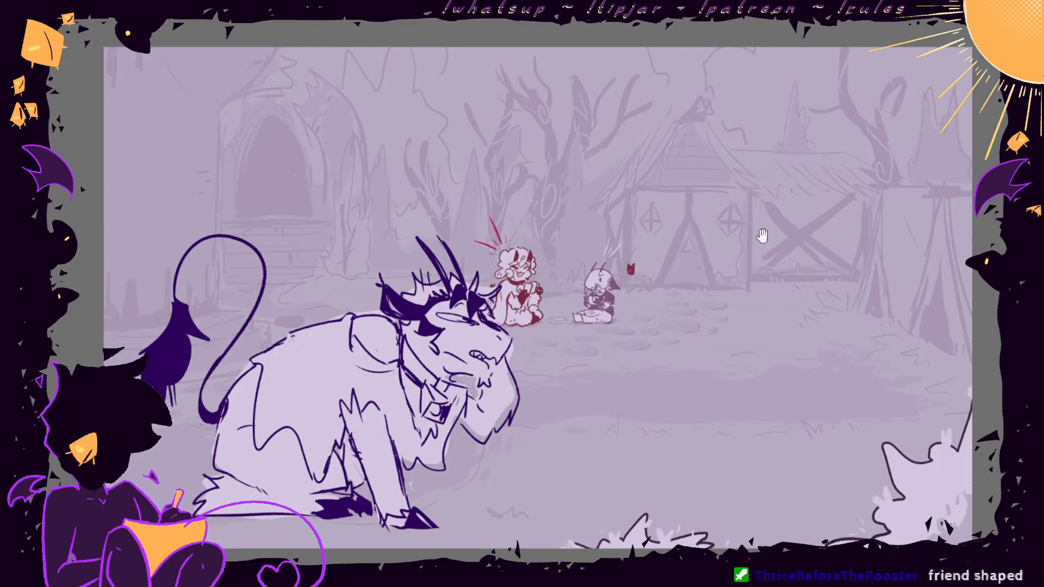
pyautogui.click(344, 18)
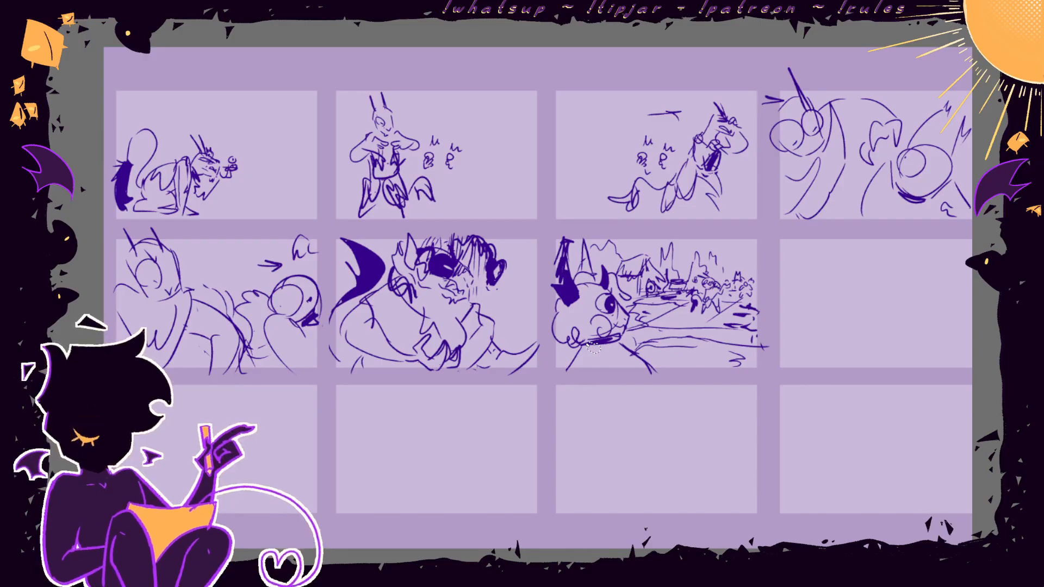
pyautogui.moveTo(445, 184)
pyautogui.mouseDown()
pyautogui.moveTo(419, 160)
pyautogui.moveTo(316, 157)
pyautogui.moveTo(454, 199)
pyautogui.moveTo(445, 186)
pyautogui.mouseUp()
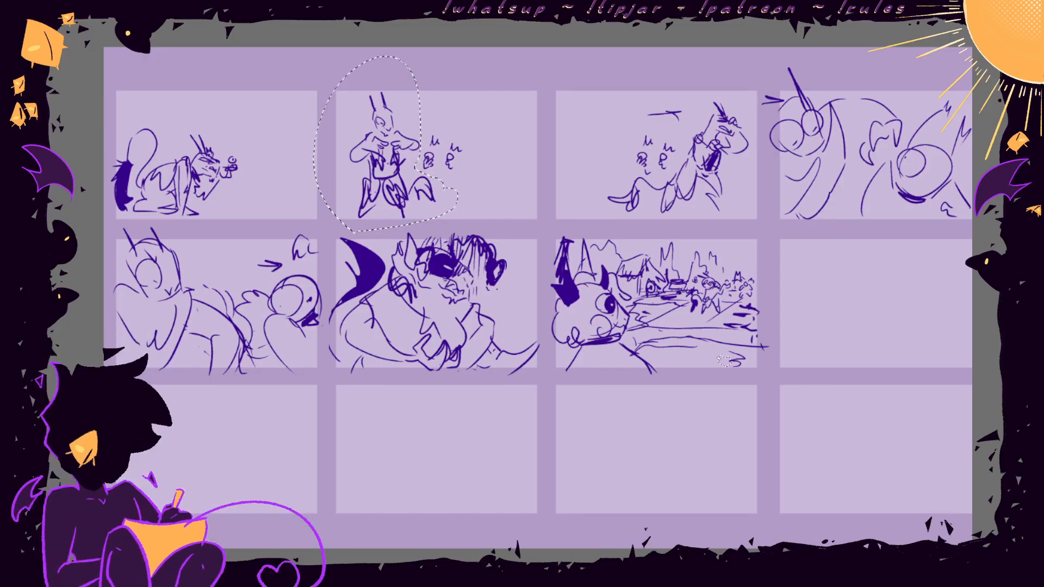
pyautogui.click(824, 427)
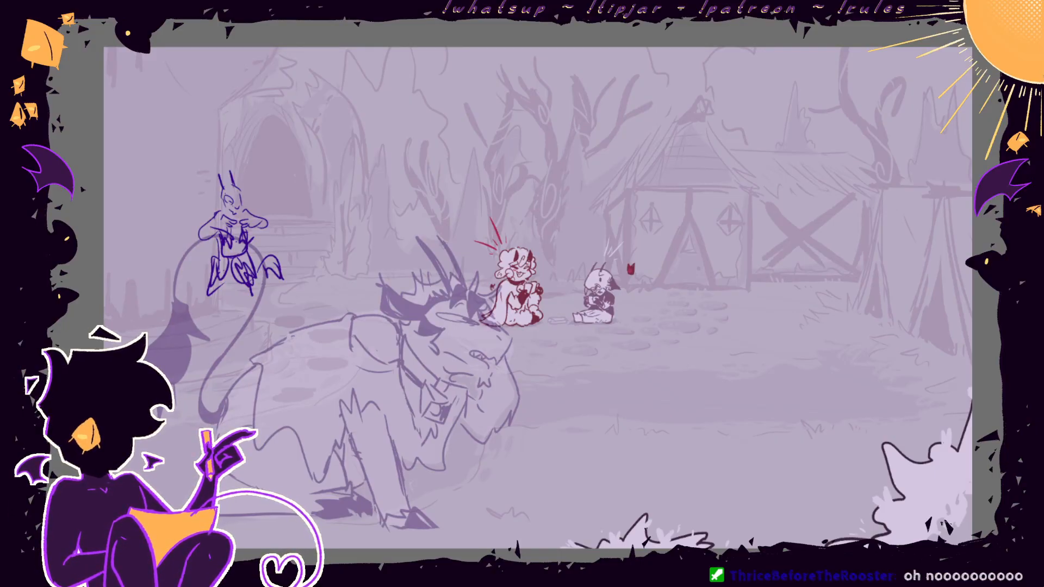
pyautogui.moveTo(717, 392)
pyautogui.mouseDown()
pyautogui.moveTo(809, 413)
pyautogui.moveTo(816, 404)
pyautogui.mouseUp()
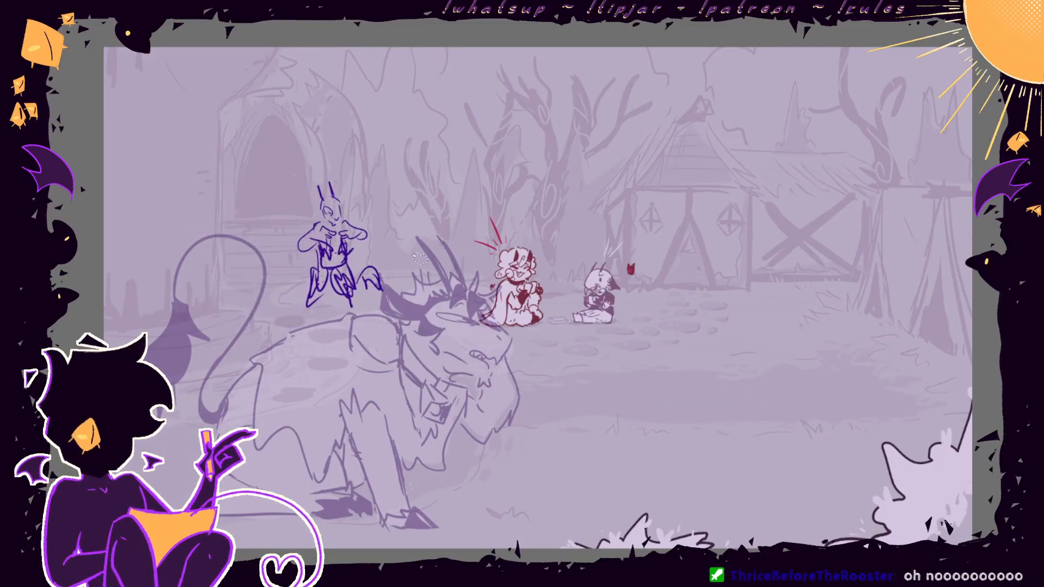
pyautogui.moveTo(343, 227)
pyautogui.mouseDown()
pyautogui.moveTo(311, 168)
pyautogui.moveTo(340, 225)
pyautogui.mouseUp()
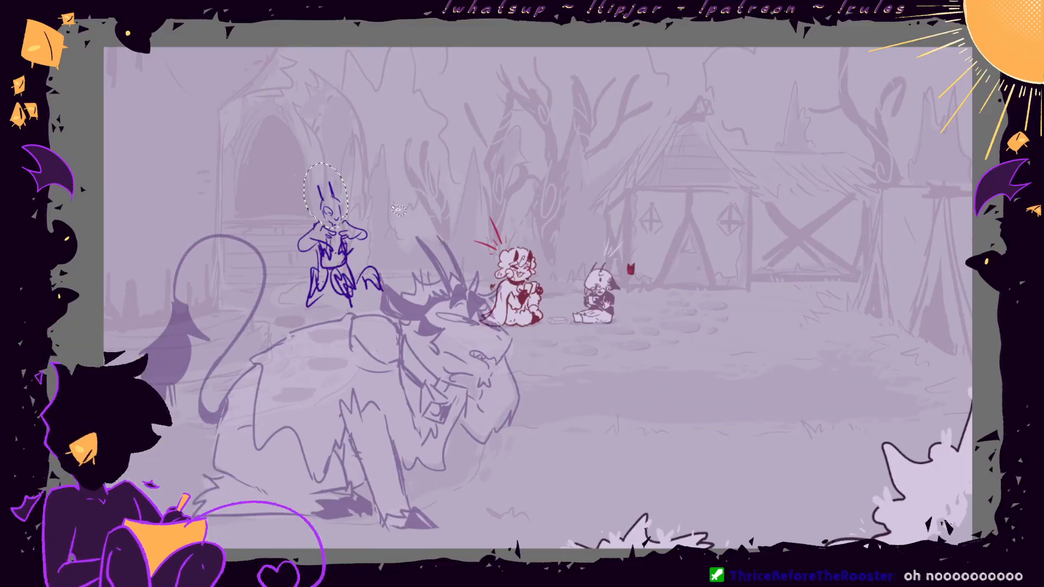
pyautogui.hotkey('ctrl', 't')
pyautogui.press('Return')
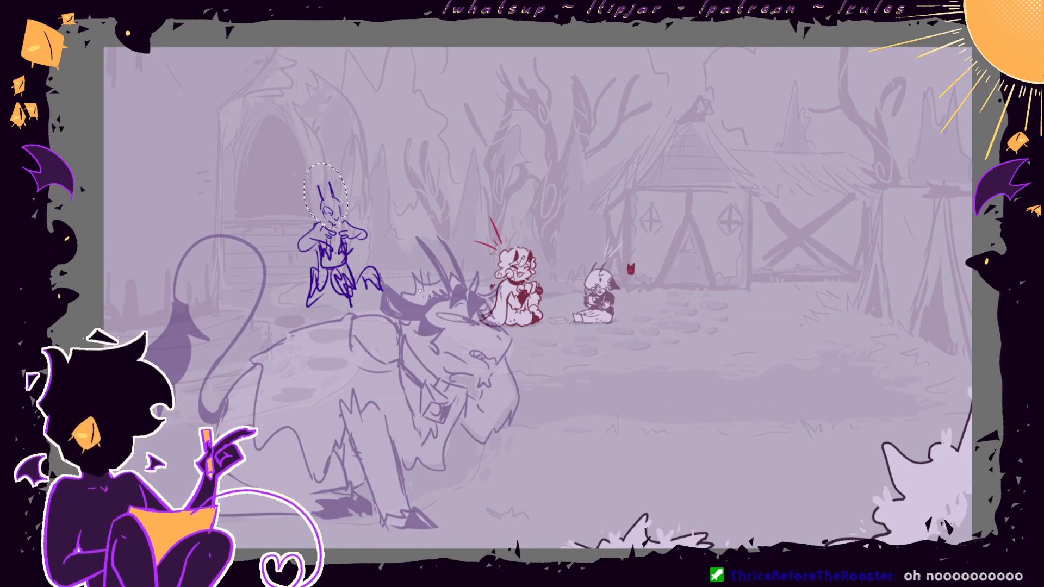
pyautogui.hotkey('ctrl', 'z')
pyautogui.hotkey('ctrl', 't')
pyautogui.press('Escape')
pyautogui.hotkey('ctrl', 'd')
# - Enlarge the rough figure to nearly the full canvas height, tilt it slightly, and position it over the large horned creature
pyautogui.hotkey('ctrl', 't')
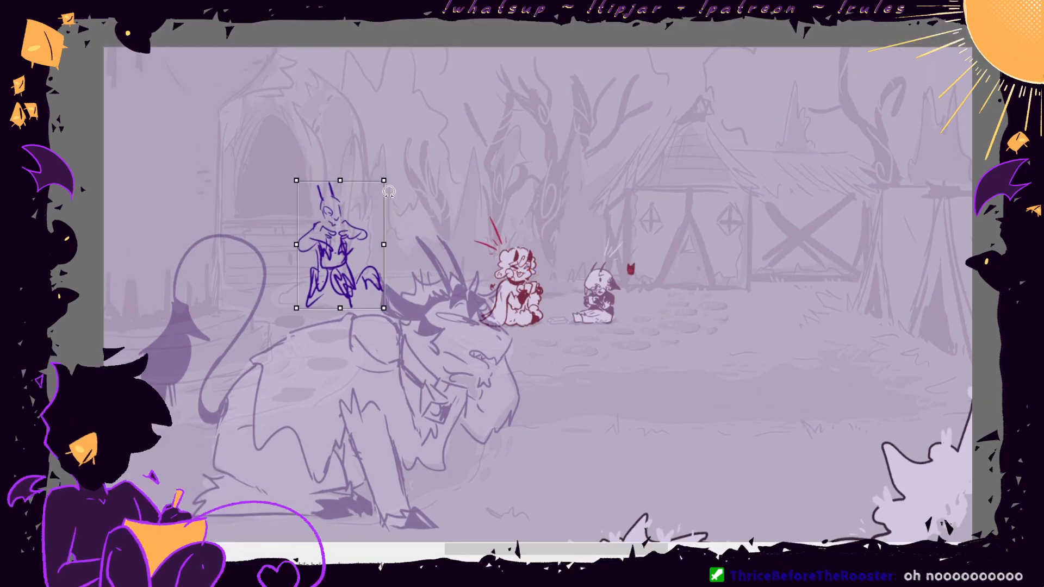
pyautogui.moveTo(385, 180); pyautogui.dragTo(635, 222)
pyautogui.moveTo(607, 447); pyautogui.dragTo(476, 286)
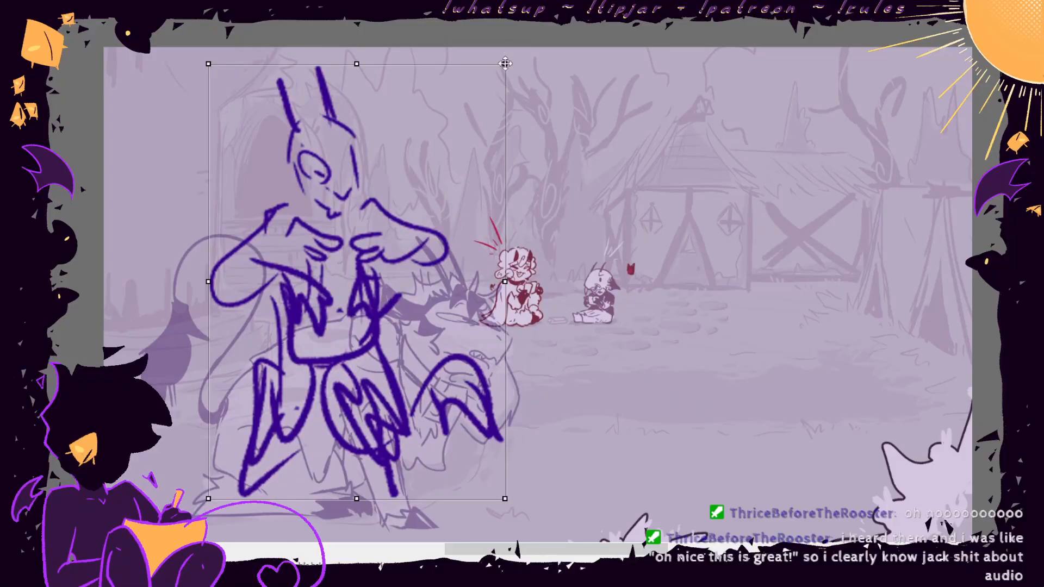
pyautogui.moveTo(505, 64); pyautogui.dragTo(510, 57)
pyautogui.moveTo(459, 139); pyautogui.dragTo(444, 175)
pyautogui.press('Return')
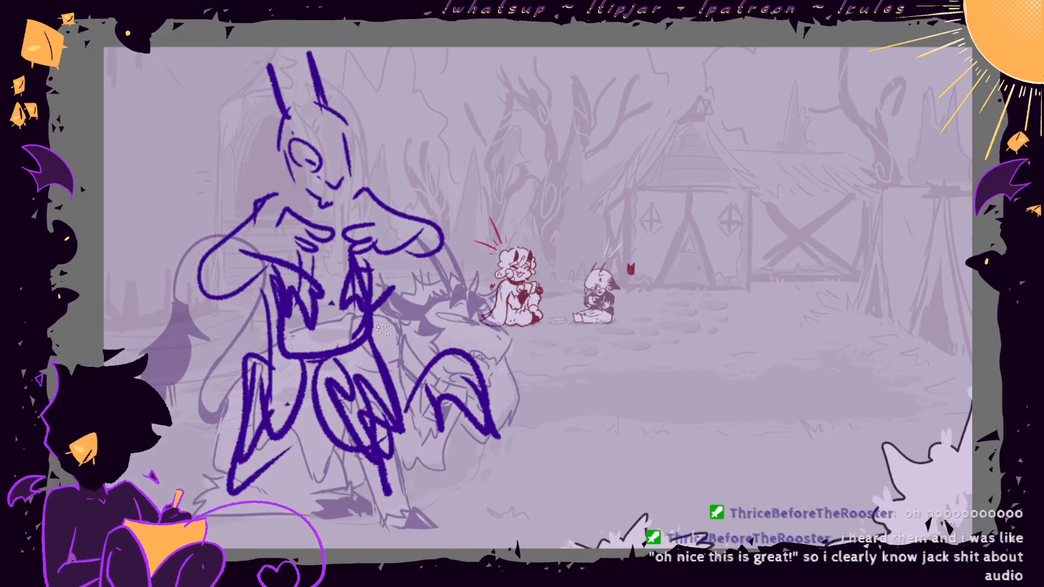
# - Select the rough figure's lower body and distort it so the legs are longer and narrower
pyautogui.moveTo(354, 328)
pyautogui.mouseDown()
pyautogui.moveTo(296, 554)
pyautogui.moveTo(536, 364)
pyautogui.mouseUp()
pyautogui.hotkey('ctrl', 't')
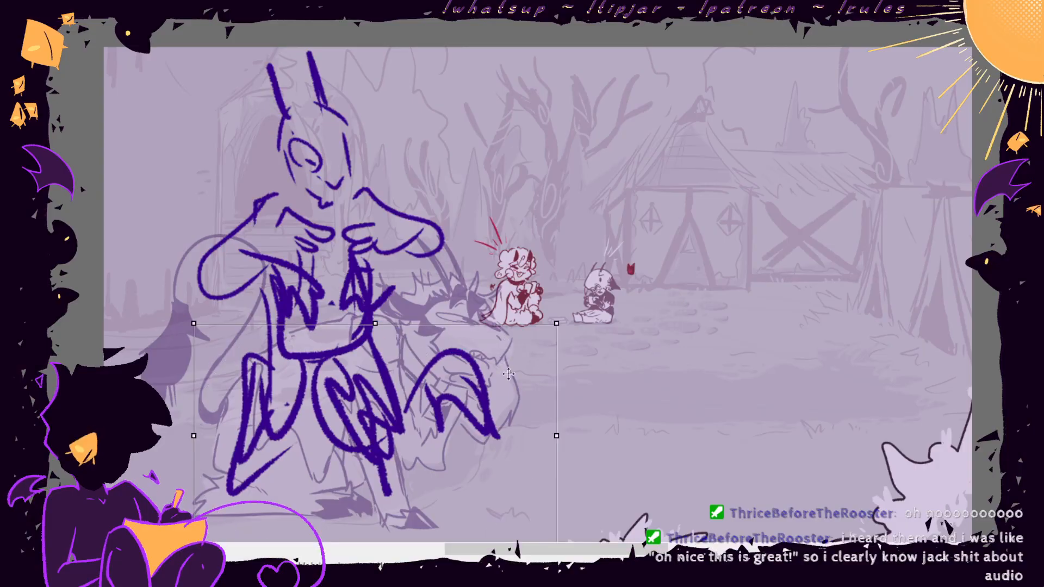
pyautogui.moveTo(556, 438); pyautogui.dragTo(533, 436)
pyautogui.moveTo(375, 324); pyautogui.dragTo(376, 304)
pyautogui.moveTo(219, 438); pyautogui.dragTo(217, 447)
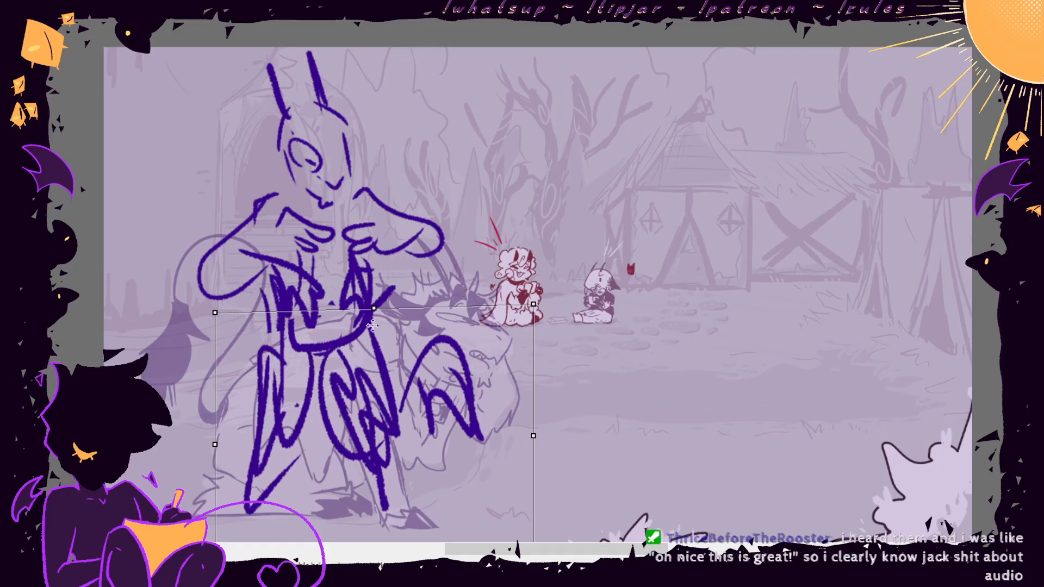
pyautogui.moveTo(376, 309); pyautogui.dragTo(376, 301)
pyautogui.scroll(-3, 631, 287)
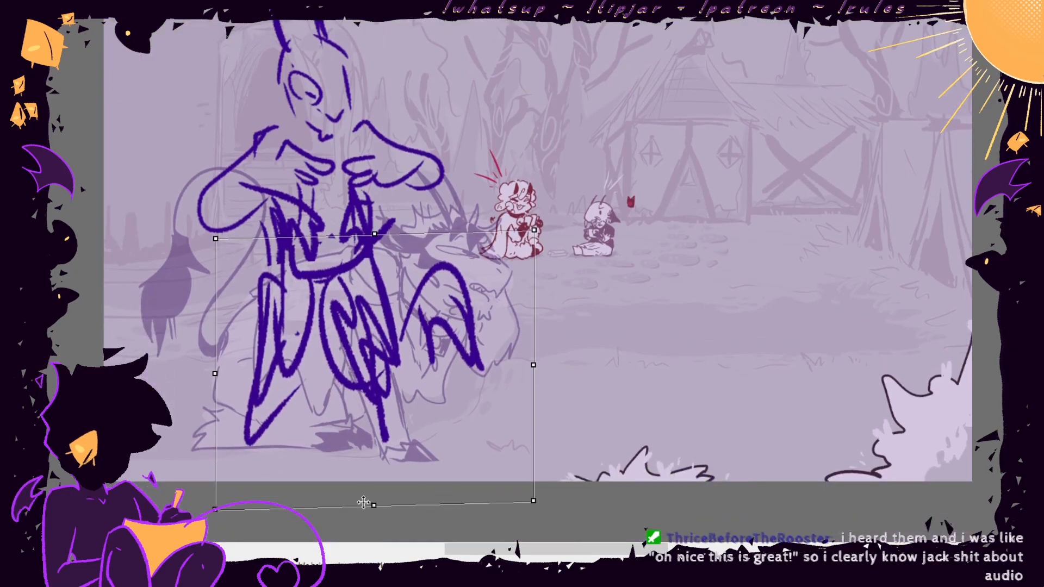
pyautogui.moveTo(374, 506); pyautogui.dragTo(353, 515)
pyautogui.press('Return')
pyautogui.scroll(-1, 566, 354)
pyautogui.scroll(3, 565, 354)
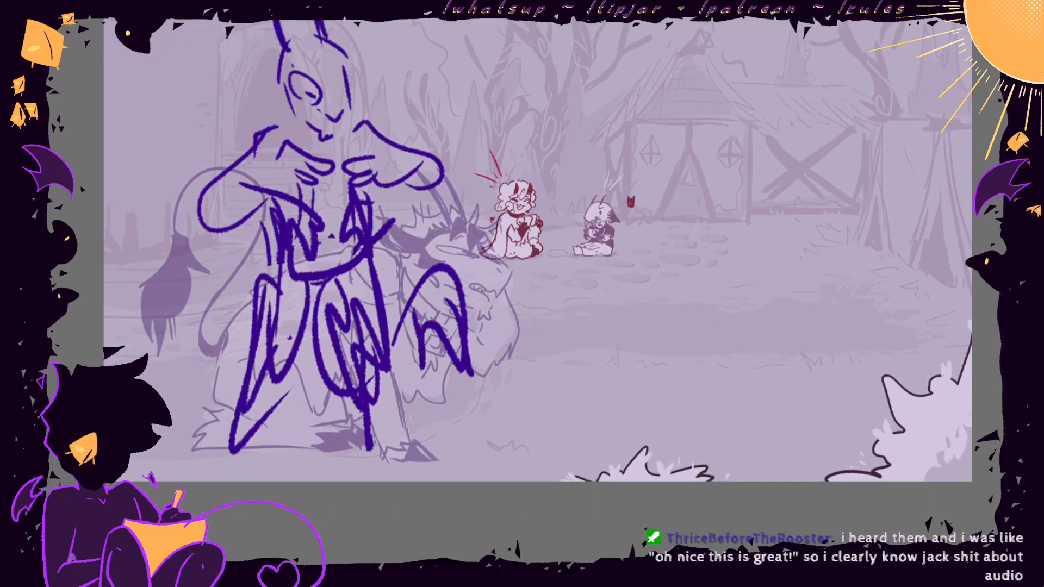
# - Nudge the whole rough figure slightly to the right, and tilt only its head and horns
pyautogui.hotkey('ctrl', 't')
pyautogui.press('Return')
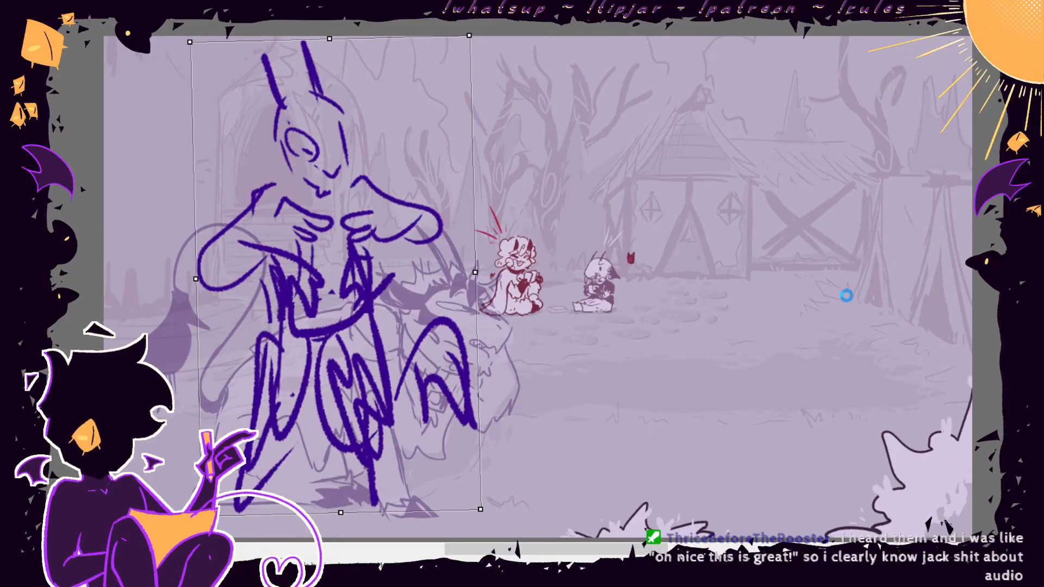
pyautogui.moveTo(800, 335); pyautogui.dragTo(809, 333)
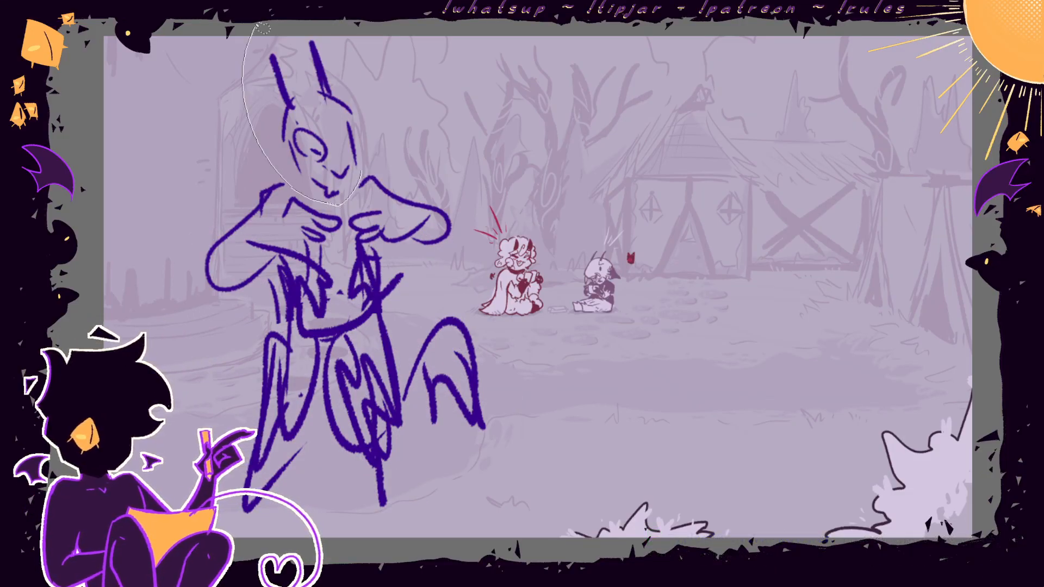
pyautogui.moveTo(361, 172); pyautogui.dragTo(376, 174)
pyautogui.hotkey('ctrl', 't')
pyautogui.moveTo(348, 125)
pyautogui.mouseDown()
pyautogui.moveTo(335, 129)
pyautogui.moveTo(379, 109)
pyautogui.moveTo(339, 137)
pyautogui.mouseUp()
pyautogui.press('Return')
pyautogui.hotkey('ctrl', 'd')
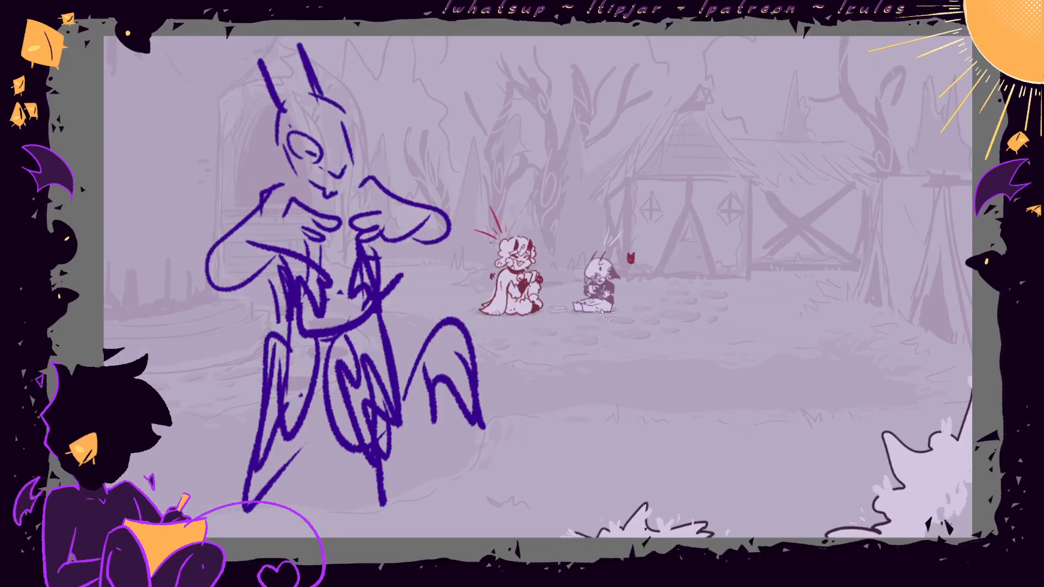
# - Rotate and widen the whole rough figure slightly, and shift it right toward the seated sheep character
pyautogui.hotkey('ctrl', 't')
pyautogui.moveTo(658, 282); pyautogui.dragTo(658, 278)
pyautogui.press('Return')
pyautogui.scroll(-1, 485, 58)
pyautogui.hotkey('ctrl', 't')
pyautogui.moveTo(489, 17); pyautogui.dragTo(494, 7)
pyautogui.press('Return')
pyautogui.scroll(1, 441, 119)
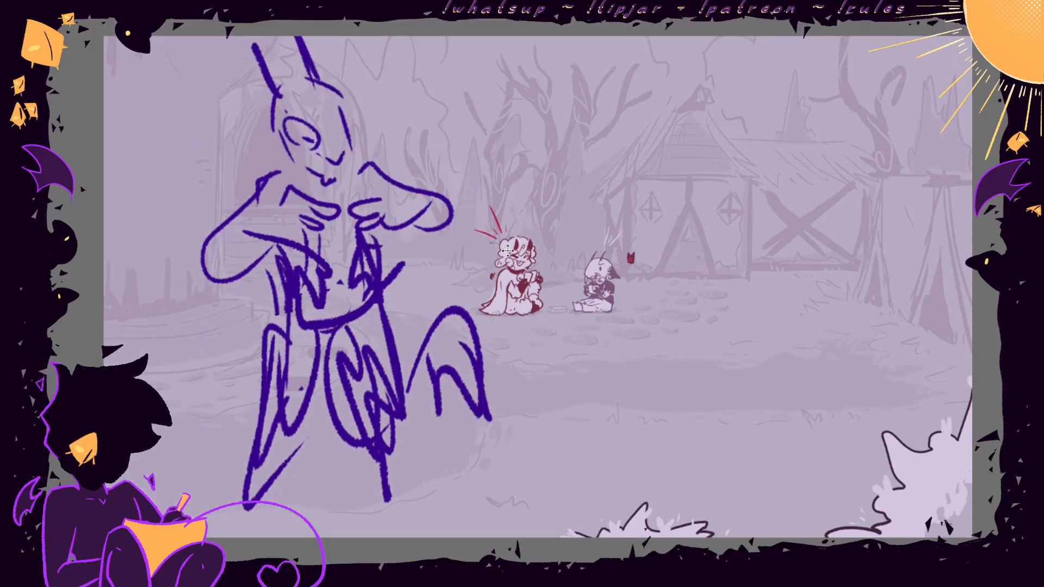
pyautogui.hotkey('ctrl', ',')
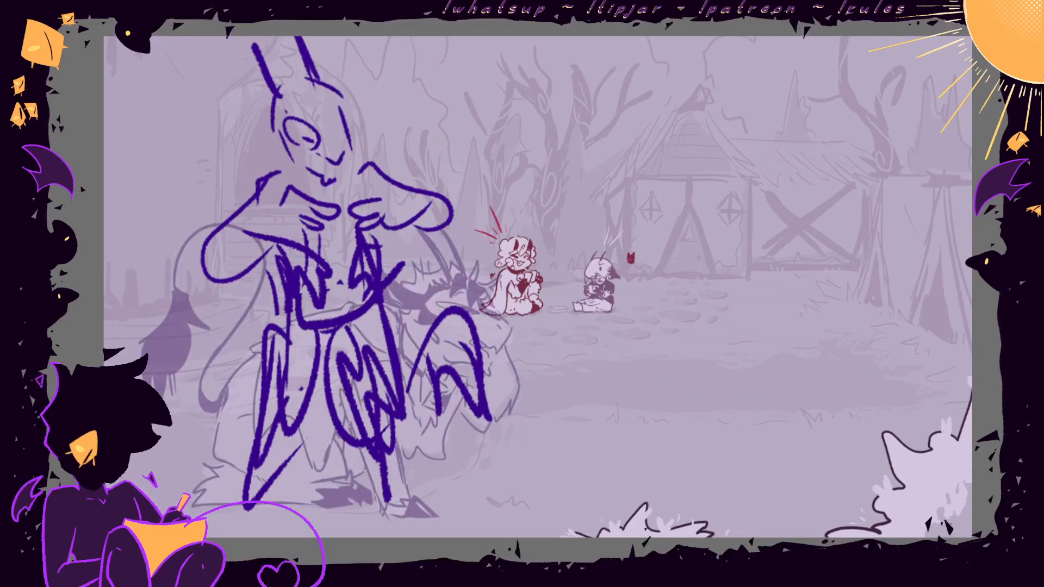
pyautogui.moveTo(819, 389)
pyautogui.mouseDown()
pyautogui.moveTo(869, 383)
pyautogui.moveTo(844, 401)
pyautogui.mouseUp()
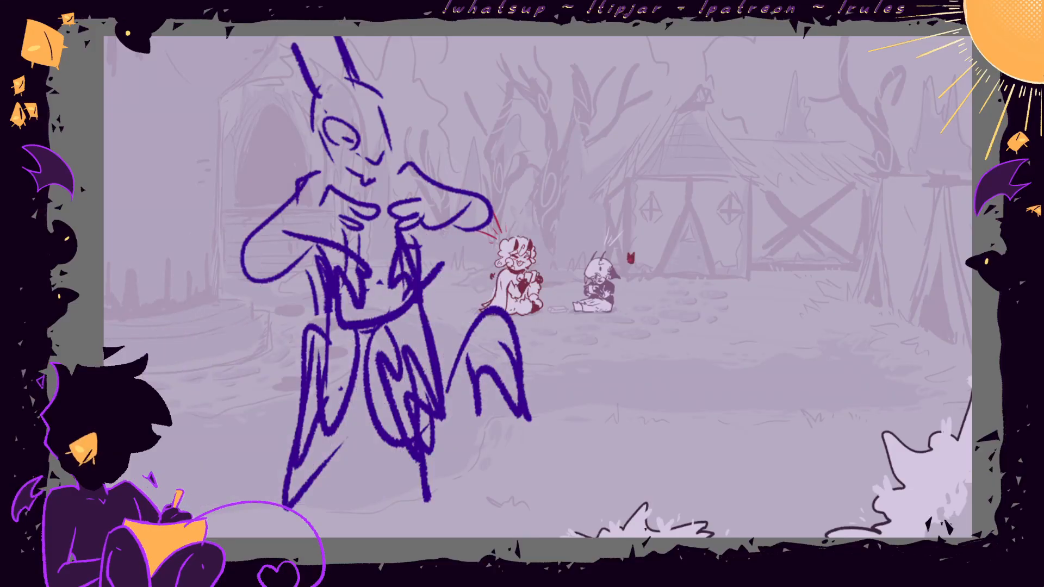
# - Consult the character reference sheet and fade the rough figure in the scene as a drawing guide
pyautogui.click(501, 11)
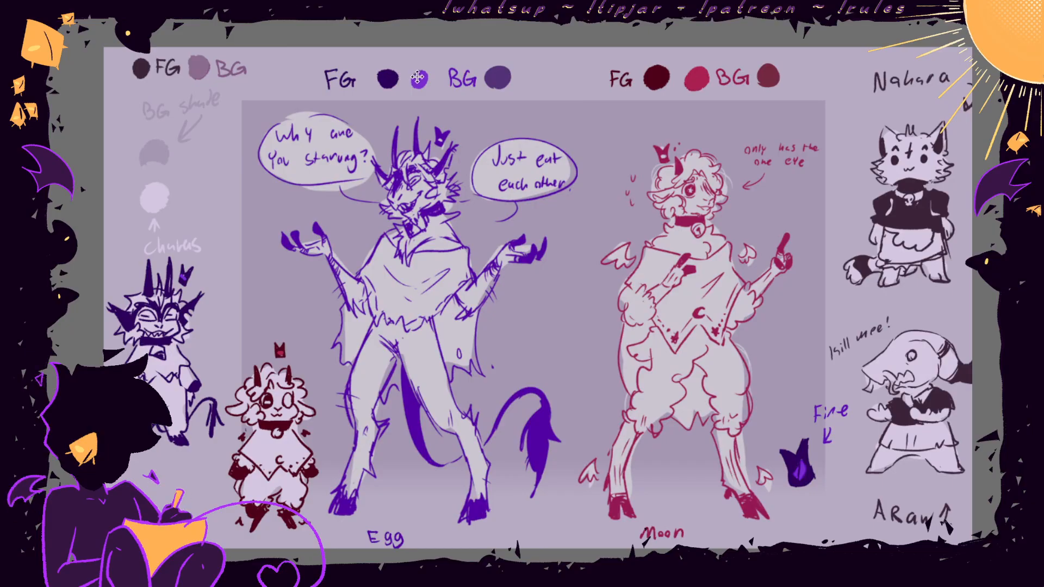
pyautogui.click(642, 12)
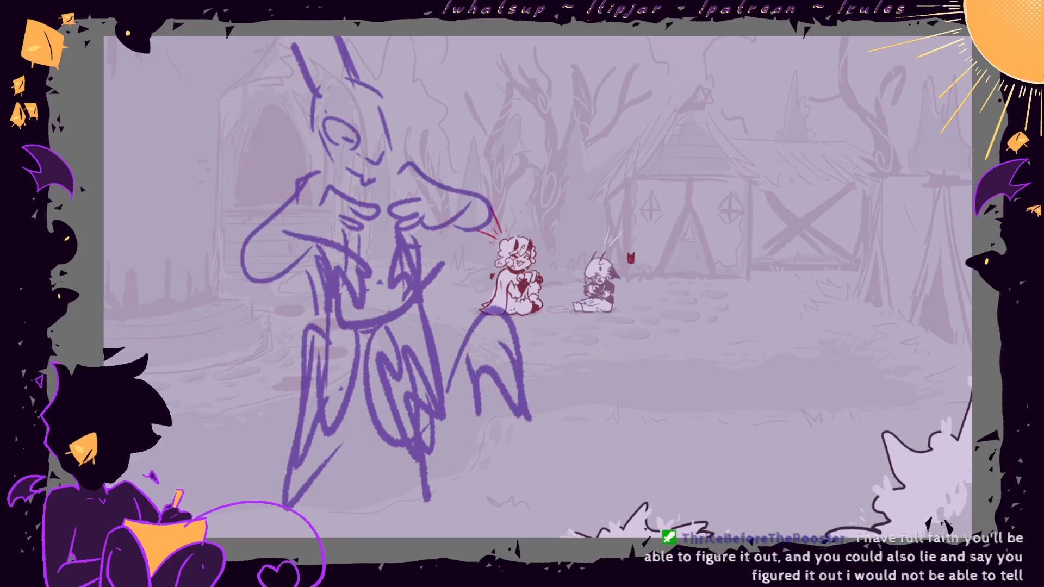
pyautogui.moveTo(516, 289); pyautogui.dragTo(536, 390)
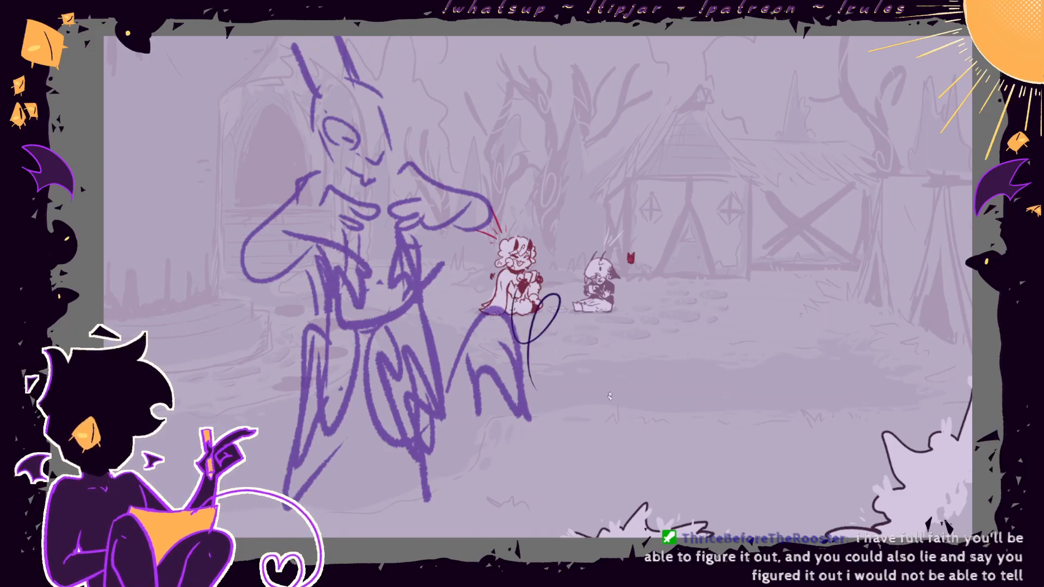
pyautogui.hotkey('ctrl', 'z')
pyautogui.moveTo(619, 288); pyautogui.dragTo(678, 409)
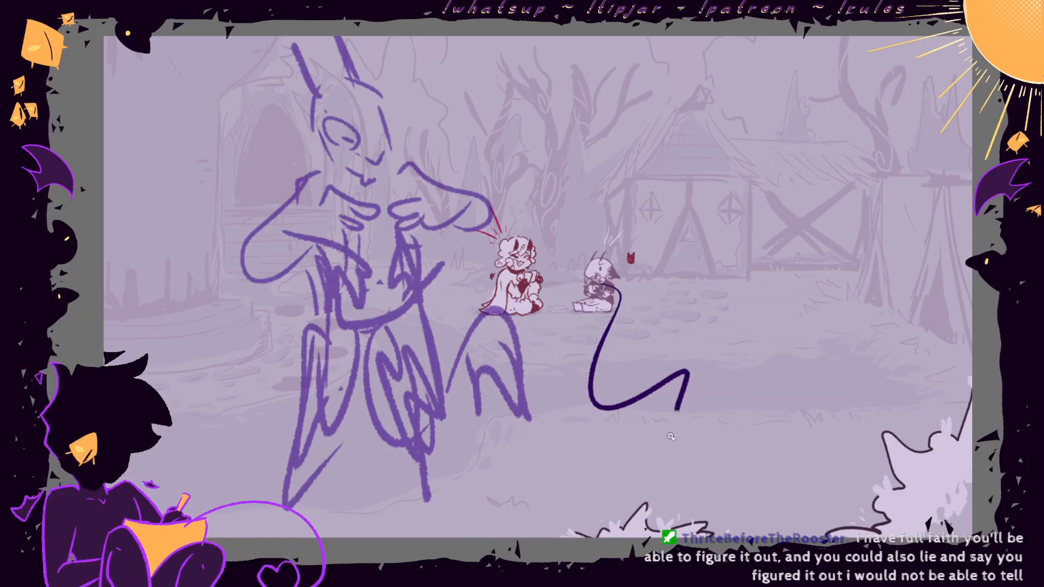
pyautogui.hotkey('ctrl', 'z')
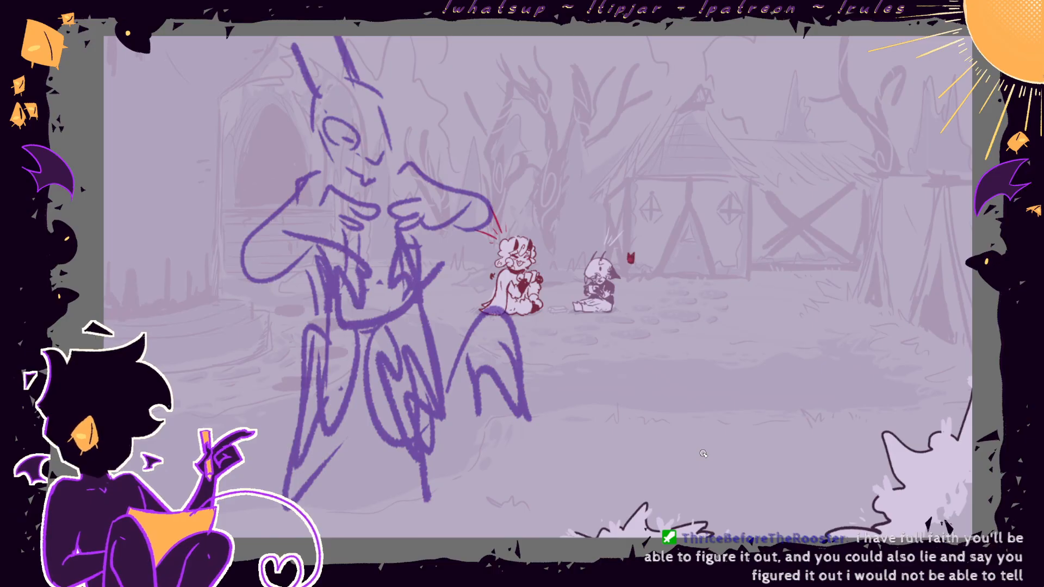
pyautogui.moveTo(730, 350)
pyautogui.mouseDown()
pyautogui.moveTo(780, 385)
pyautogui.moveTo(683, 418)
pyautogui.mouseUp()
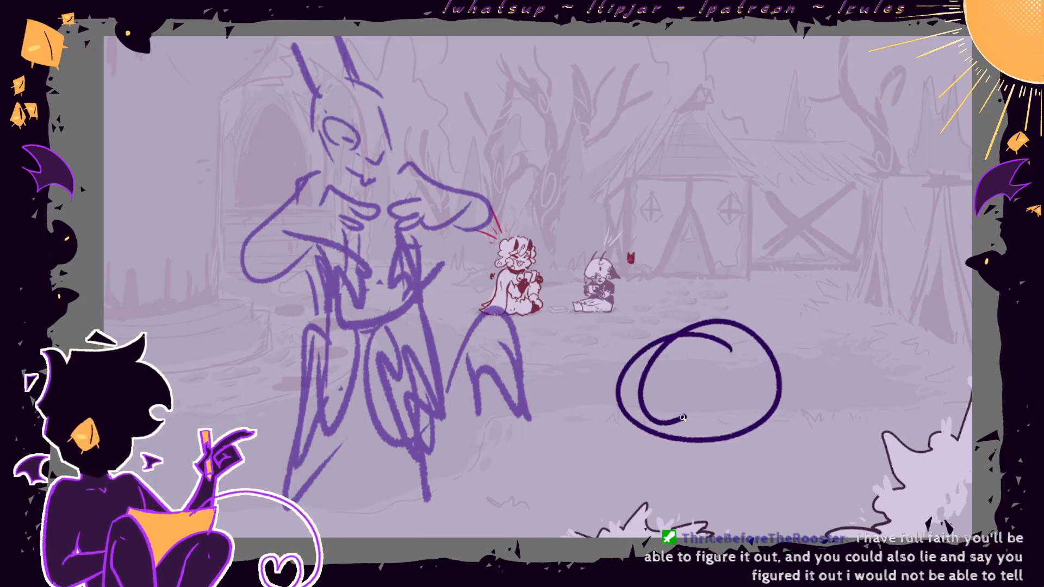
pyautogui.hotkey('ctrl', 'z')
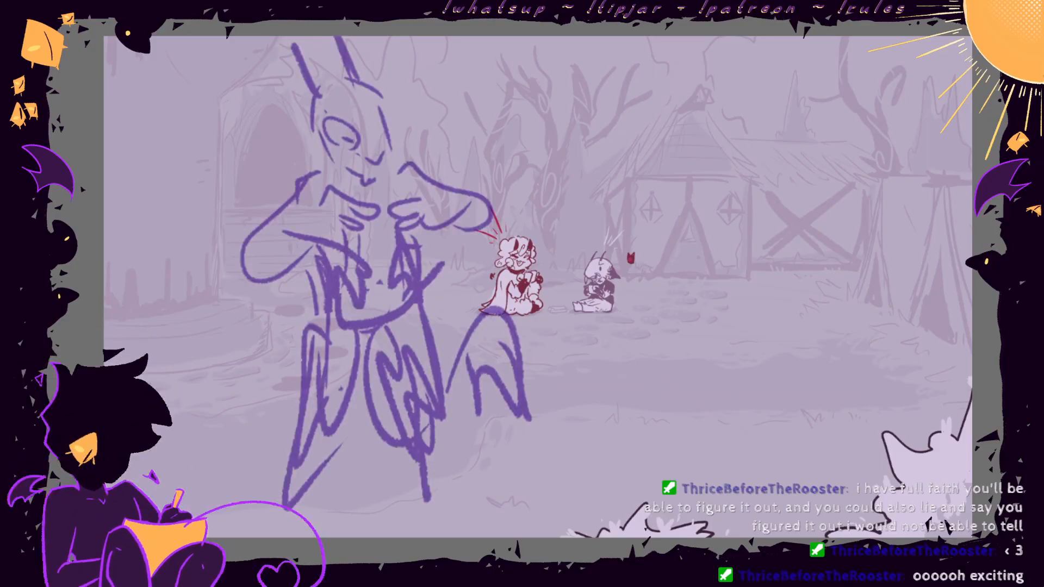
# - Select the faded figure's head and horns and shift them slightly to the left
pyautogui.moveTo(356, 243)
pyautogui.mouseDown()
pyautogui.moveTo(218, 92)
pyautogui.moveTo(478, 101)
pyautogui.moveTo(430, 232)
pyautogui.mouseUp()
pyautogui.hotkey('ctrl', 't')
pyautogui.moveTo(359, 38); pyautogui.dragTo(349, 38)
pyautogui.press('Return')
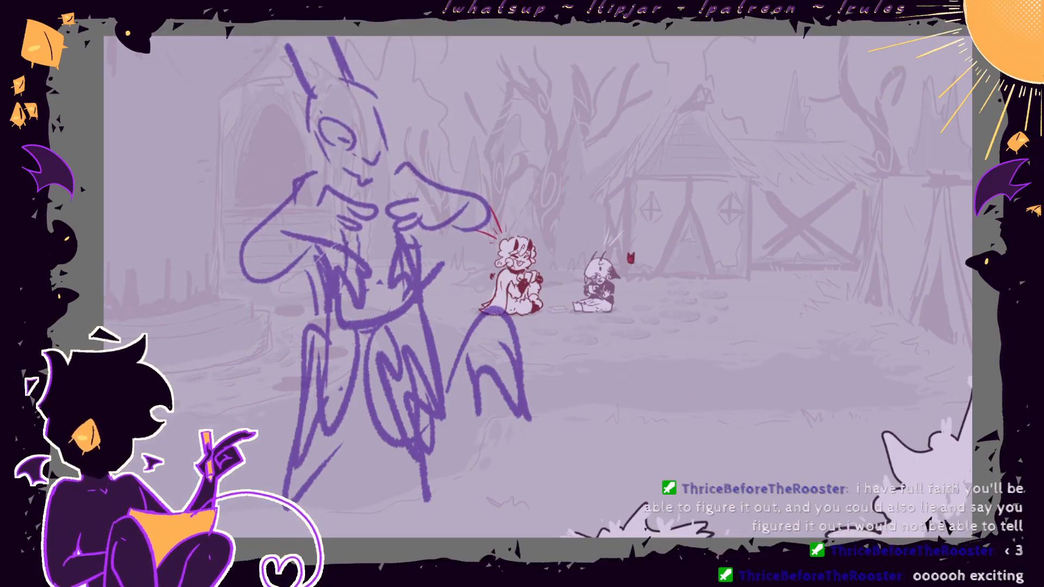
# - Draw a clean dark round eye with a short inner lower line over the faded head, redoing unsatisfactory strokes
pyautogui.scroll(1, 642, 261)
pyautogui.moveTo(538, 305); pyautogui.dragTo(567, 321)
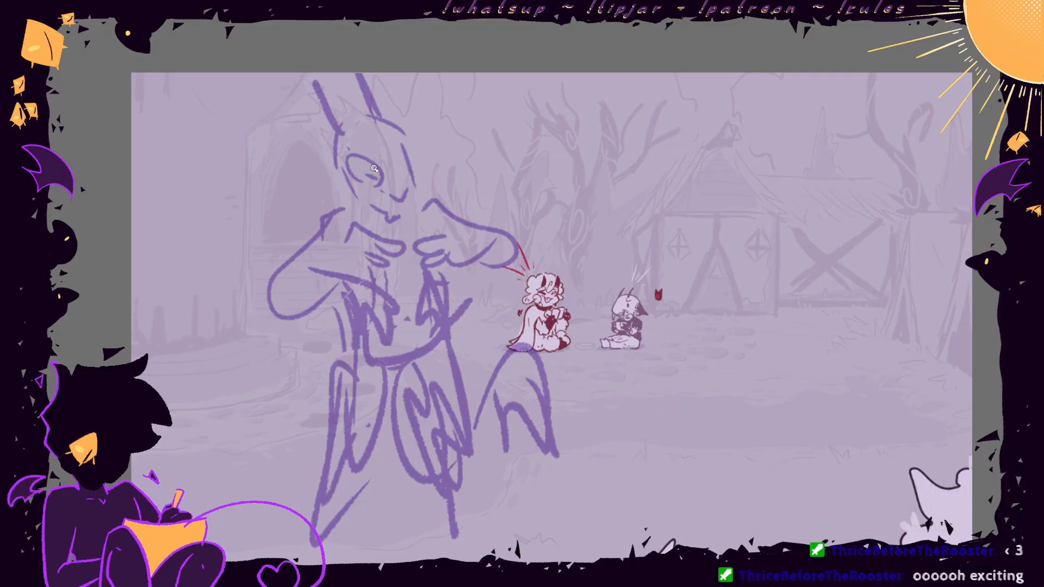
pyautogui.moveTo(367, 186)
pyautogui.mouseDown()
pyautogui.moveTo(347, 171)
pyautogui.moveTo(361, 185)
pyautogui.mouseUp()
pyautogui.hotkey('ctrl', 'z')
pyautogui.hotkey('ctrl', 'z')
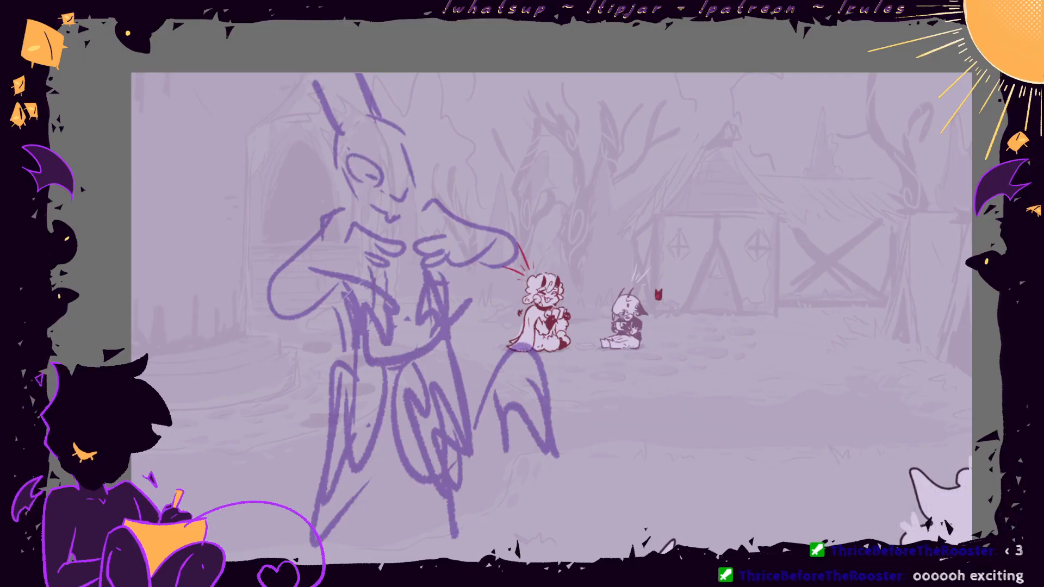
pyautogui.moveTo(365, 188)
pyautogui.mouseDown()
pyautogui.moveTo(370, 160)
pyautogui.moveTo(359, 185)
pyautogui.moveTo(357, 157)
pyautogui.moveTo(353, 185)
pyautogui.mouseUp()
pyautogui.hotkey('ctrl', 'z')
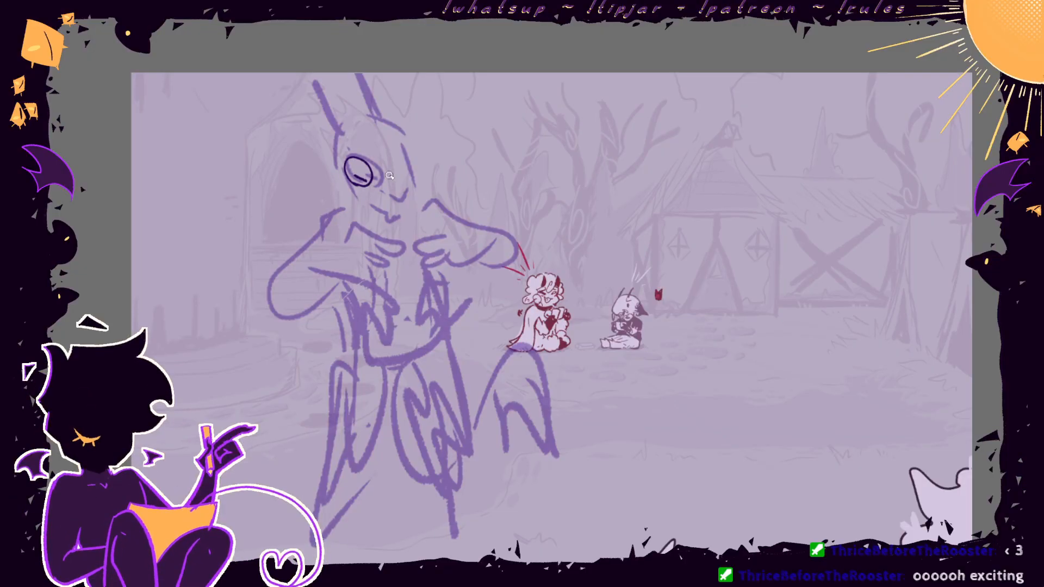
pyautogui.hotkey('ctrl', 'z')
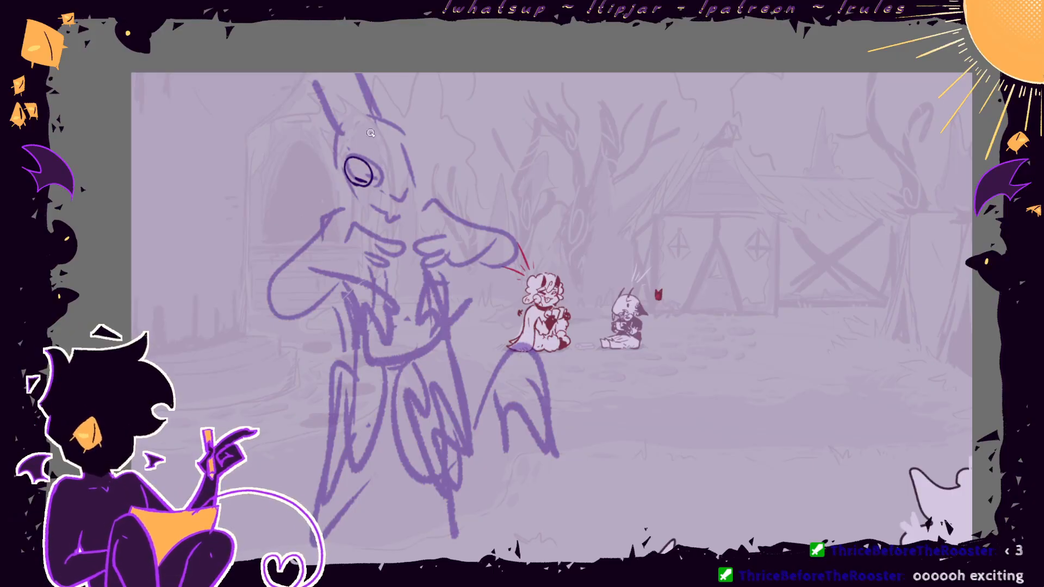
# - Draw curved, pointed dark strokes on the forehead beside the round eye
pyautogui.moveTo(378, 138); pyautogui.dragTo(386, 168)
pyautogui.moveTo(386, 168)
pyautogui.mouseDown()
pyautogui.moveTo(384, 136)
pyautogui.moveTo(407, 138)
pyautogui.mouseUp()
pyautogui.moveTo(407, 138); pyautogui.dragTo(387, 135)
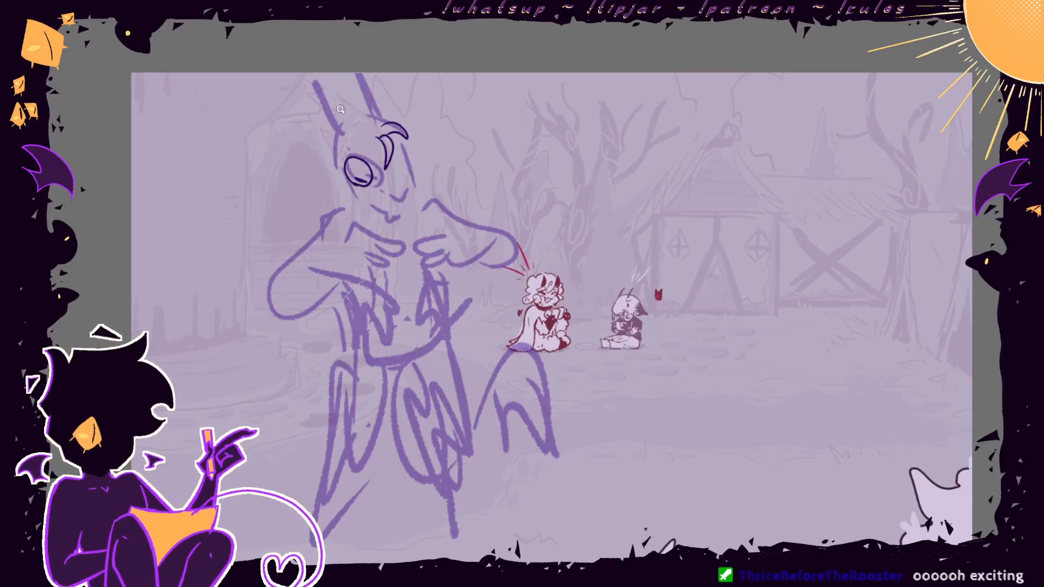
# - Outline the two long horns in dark line over the rough horns
pyautogui.moveTo(342, 132); pyautogui.dragTo(351, 134)
pyautogui.hotkey('ctrl', 'z')
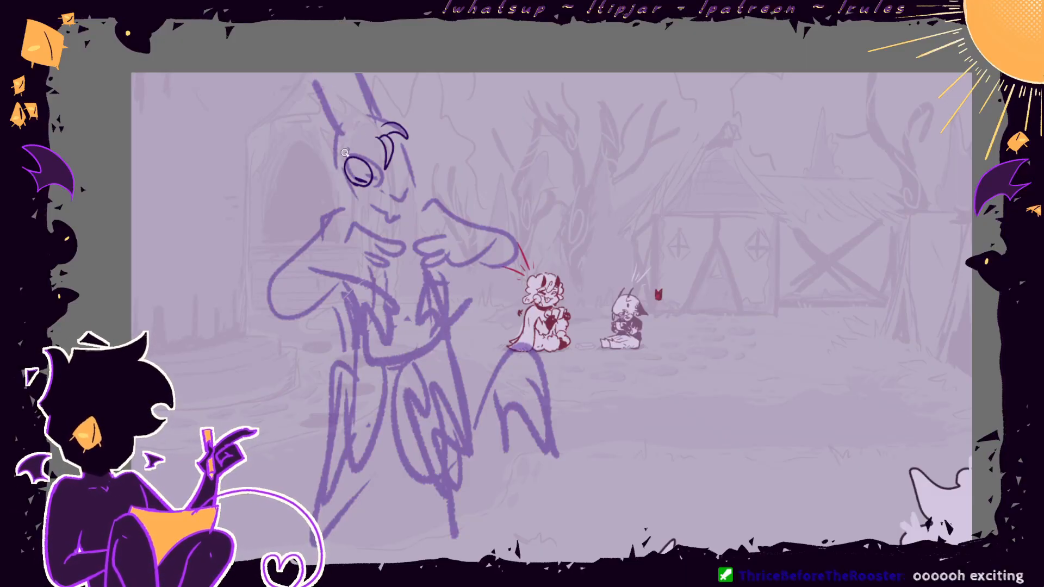
pyautogui.moveTo(321, 82); pyautogui.dragTo(351, 129)
pyautogui.moveTo(357, 74); pyautogui.dragTo(387, 117)
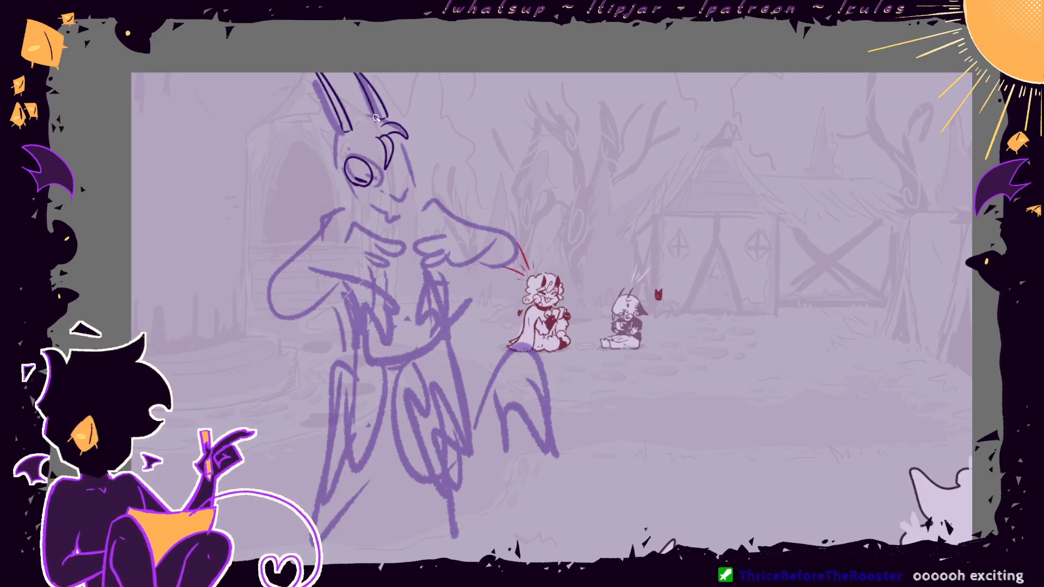
# - Fill both outlined horns solid dark purple with the village background and rough sketch hidden, then show the rough sketch again
pyautogui.moveTo(363, 75)
pyautogui.mouseDown()
pyautogui.moveTo(387, 102)
pyautogui.moveTo(386, 118)
pyautogui.mouseUp()
pyautogui.hotkey('ctrl', 'z')
pyautogui.hotkey('ctrl', 'z')
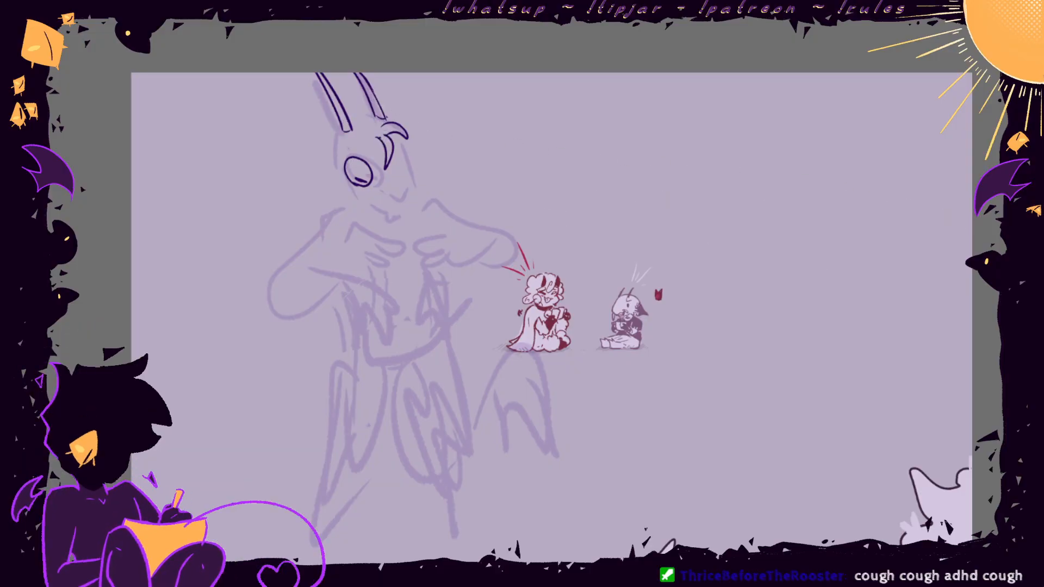
pyautogui.click(1006, 239)
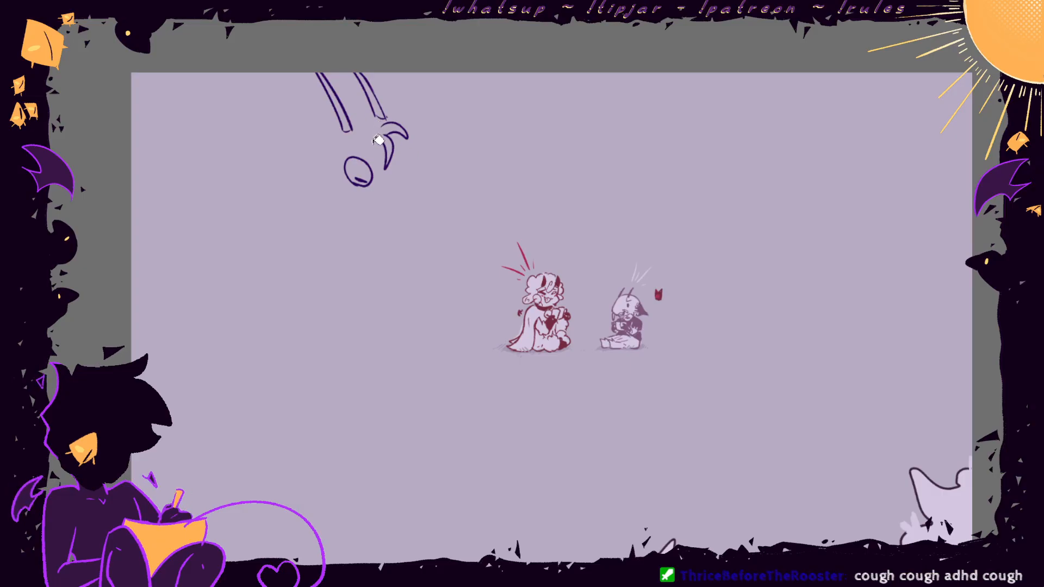
pyautogui.click(342, 119)
pyautogui.click(376, 108)
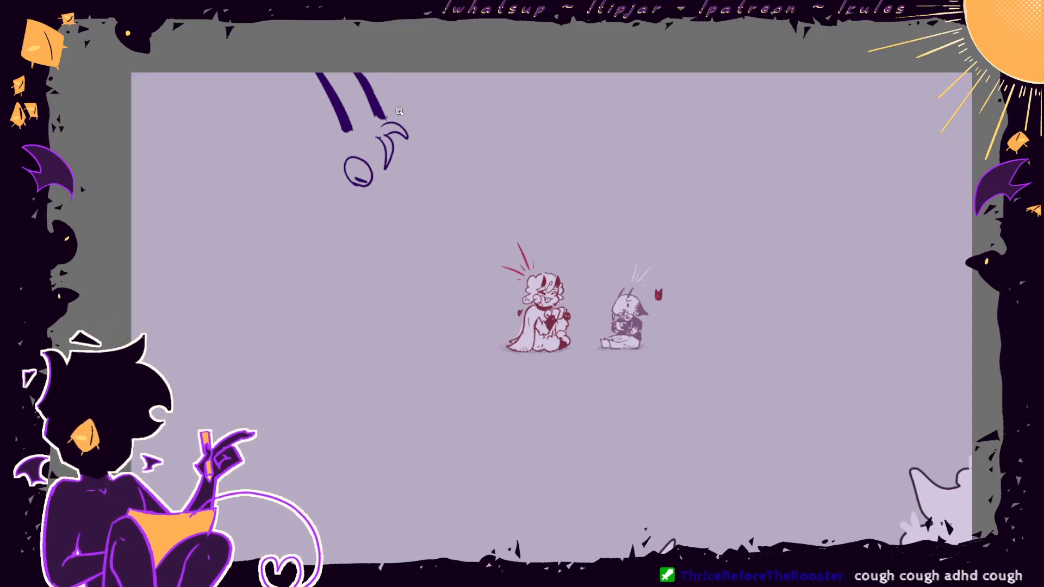
pyautogui.click(1006, 239)
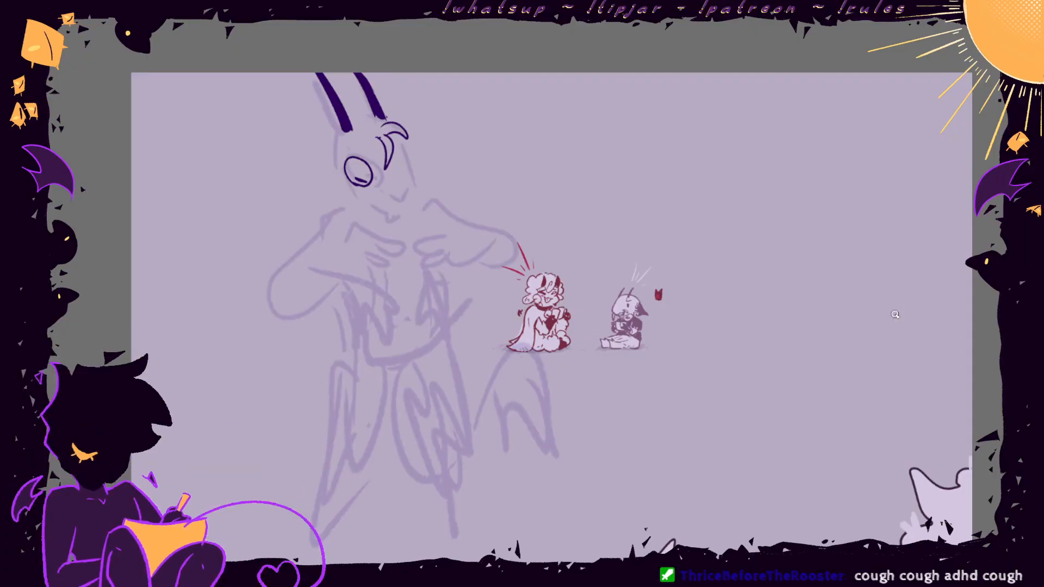
# - Draw a drooping ear with a ragged, tufted tip on each side of the head and fill both solid dark
pyautogui.moveTo(332, 173)
pyautogui.mouseDown()
pyautogui.moveTo(285, 205)
pyautogui.moveTo(336, 174)
pyautogui.mouseUp()
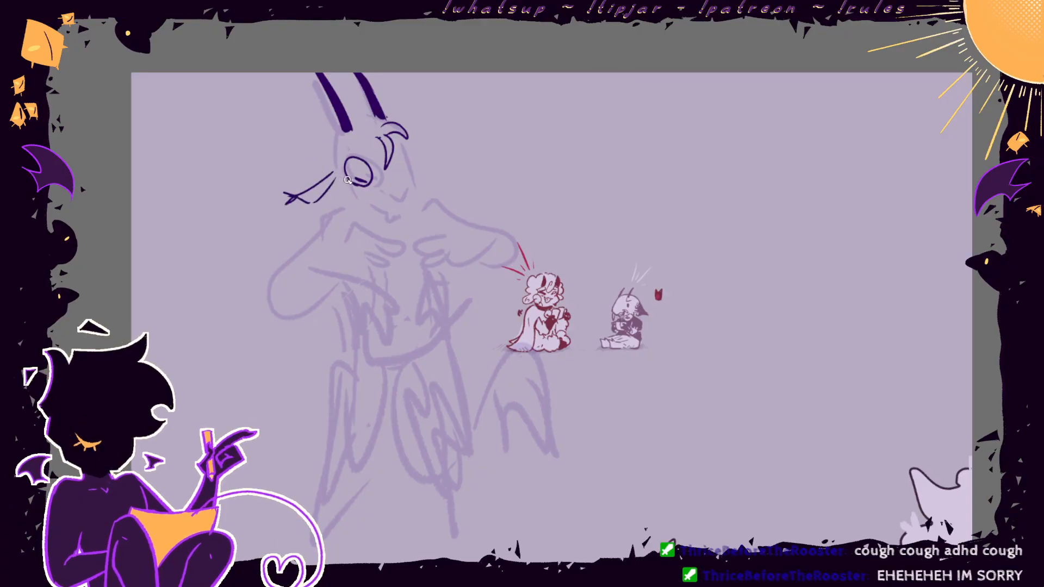
pyautogui.moveTo(338, 155)
pyautogui.mouseDown()
pyautogui.moveTo(343, 180)
pyautogui.moveTo(337, 170)
pyautogui.mouseUp()
pyautogui.click(328, 183)
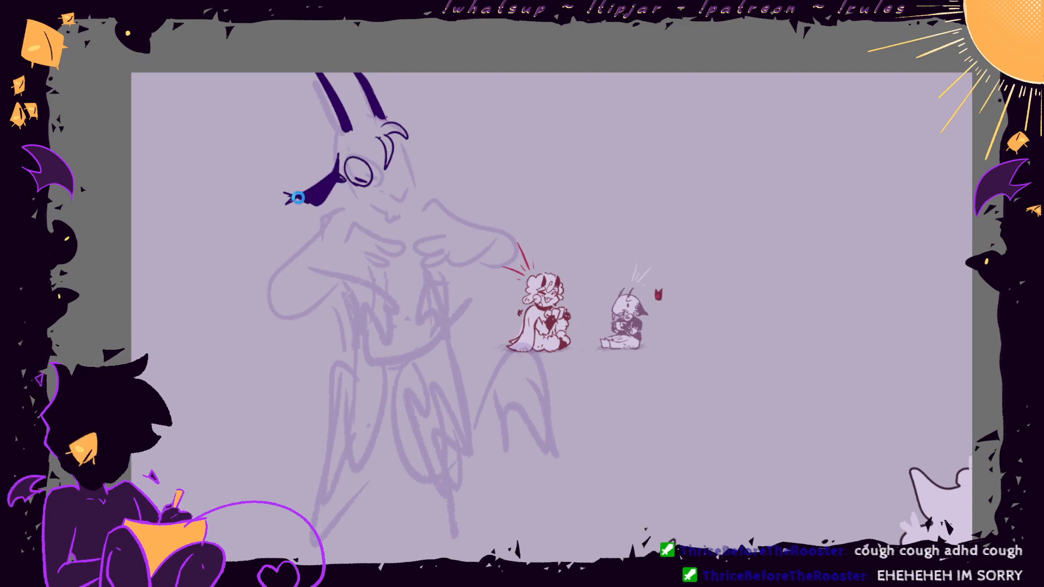
pyautogui.moveTo(405, 152)
pyautogui.mouseDown()
pyautogui.moveTo(440, 164)
pyautogui.moveTo(423, 153)
pyautogui.mouseUp()
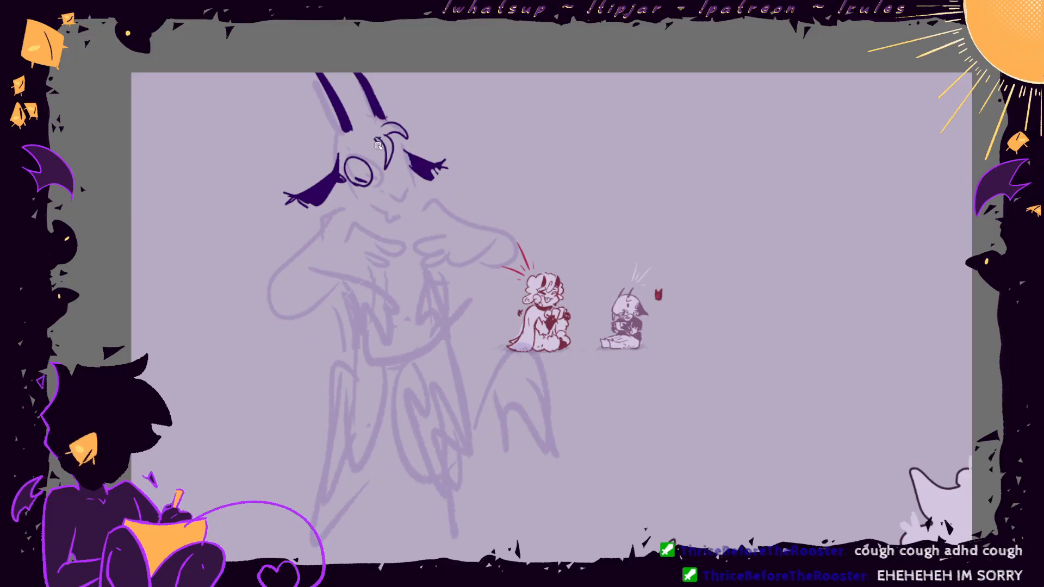
# - Darken the pointed brow stroke and paint a thick, jagged dark marking from the forehead around the eye to the ear
pyautogui.moveTo(378, 145); pyautogui.dragTo(377, 141)
pyautogui.moveTo(394, 180); pyautogui.dragTo(378, 139)
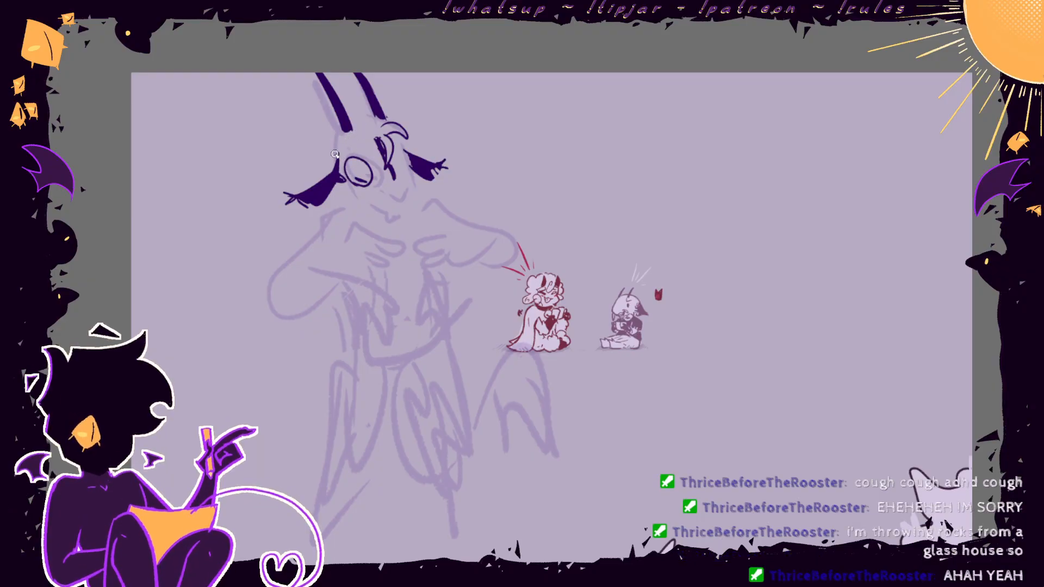
pyautogui.moveTo(335, 169)
pyautogui.mouseDown()
pyautogui.moveTo(349, 133)
pyautogui.moveTo(379, 141)
pyautogui.moveTo(336, 150)
pyautogui.moveTo(334, 169)
pyautogui.mouseUp()
pyautogui.moveTo(352, 128); pyautogui.dragTo(378, 141)
pyautogui.moveTo(375, 138)
pyautogui.mouseDown()
pyautogui.moveTo(342, 145)
pyautogui.moveTo(381, 143)
pyautogui.moveTo(337, 162)
pyautogui.moveTo(367, 133)
pyautogui.moveTo(344, 136)
pyautogui.mouseUp()
pyautogui.hotkey('ctrl', 'z')
pyautogui.hotkey('ctrl', 'z')
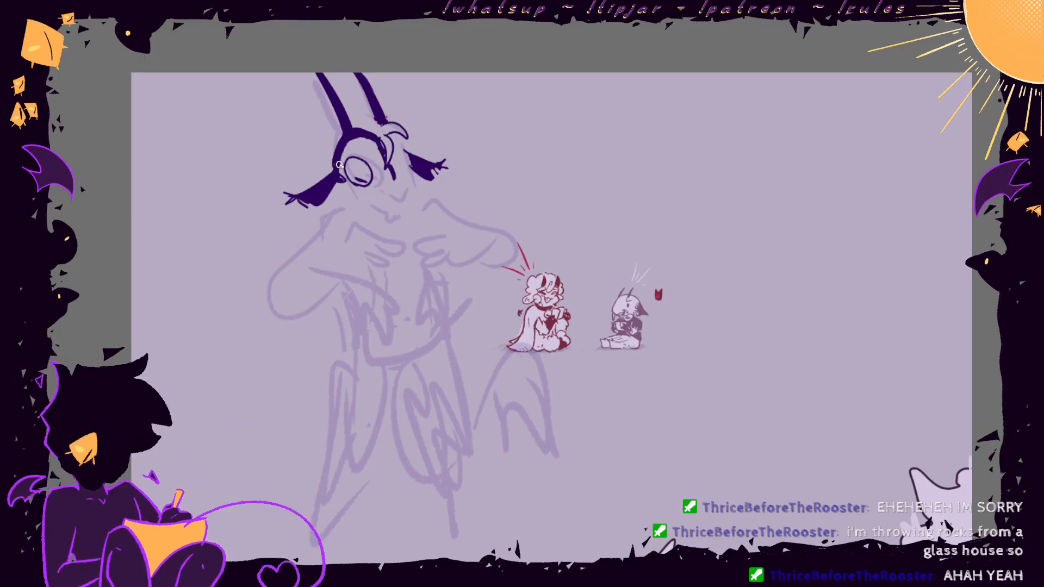
pyautogui.moveTo(344, 135)
pyautogui.mouseDown()
pyautogui.moveTo(330, 140)
pyautogui.moveTo(333, 153)
pyautogui.mouseUp()
pyautogui.moveTo(327, 152)
pyautogui.mouseDown()
pyautogui.moveTo(334, 168)
pyautogui.moveTo(334, 153)
pyautogui.mouseUp()
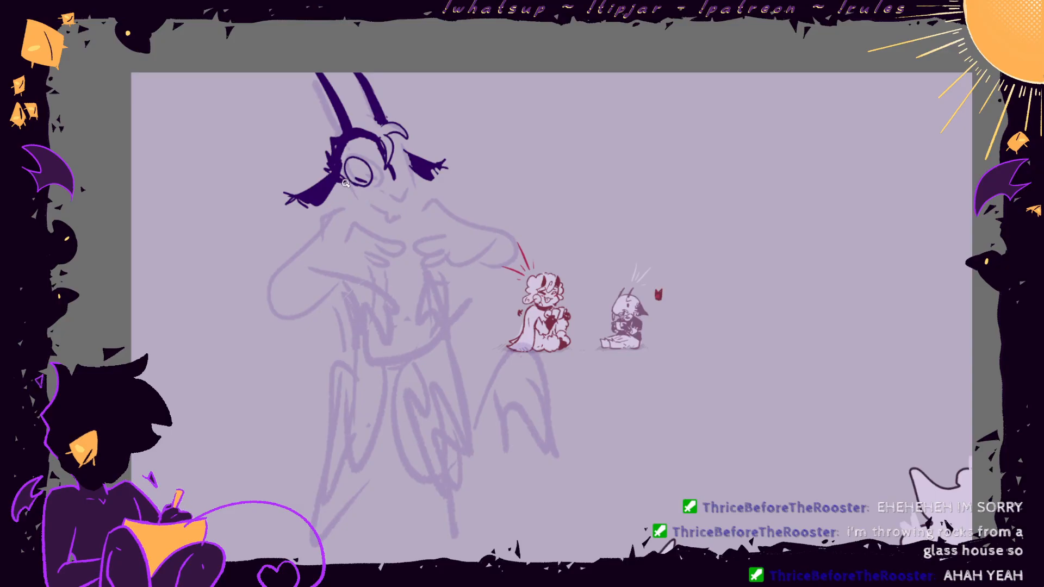
# - Outline the goat-like muzzle, mouth and chin tuft in dark line, and add jagged fur along the cheek
pyautogui.moveTo(343, 187)
pyautogui.mouseDown()
pyautogui.moveTo(339, 199)
pyautogui.moveTo(359, 190)
pyautogui.moveTo(363, 205)
pyautogui.mouseUp()
pyautogui.moveTo(405, 152); pyautogui.dragTo(408, 201)
pyautogui.moveTo(388, 195)
pyautogui.mouseDown()
pyautogui.moveTo(404, 198)
pyautogui.moveTo(393, 220)
pyautogui.mouseUp()
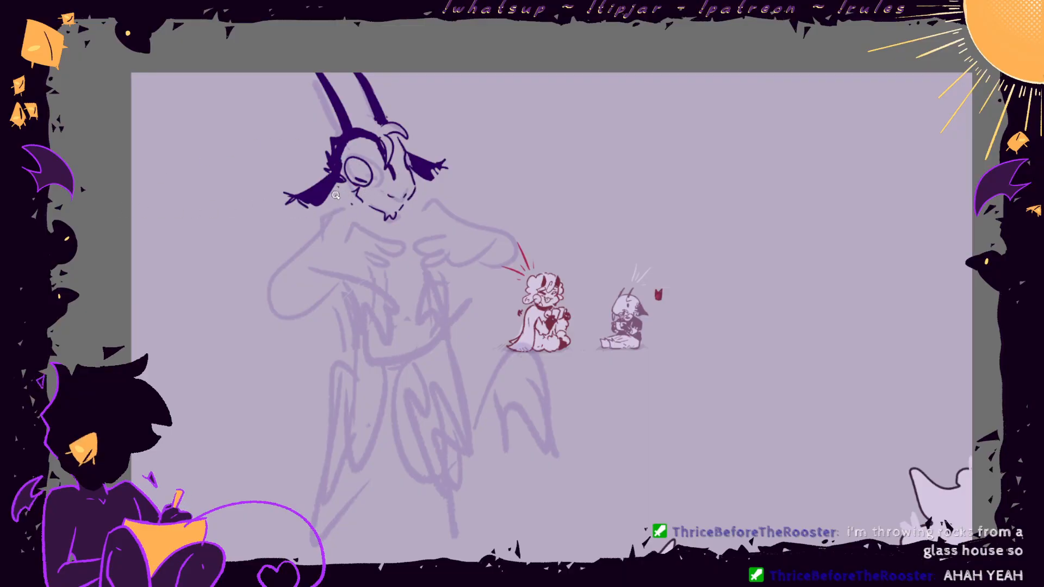
pyautogui.moveTo(343, 194); pyautogui.dragTo(344, 207)
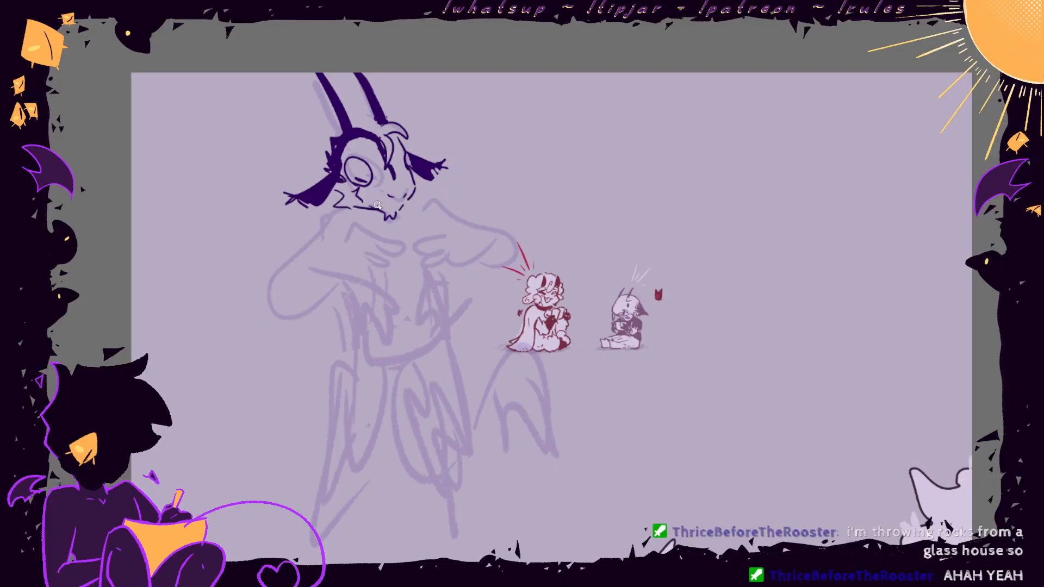
pyautogui.moveTo(354, 201); pyautogui.dragTo(400, 210)
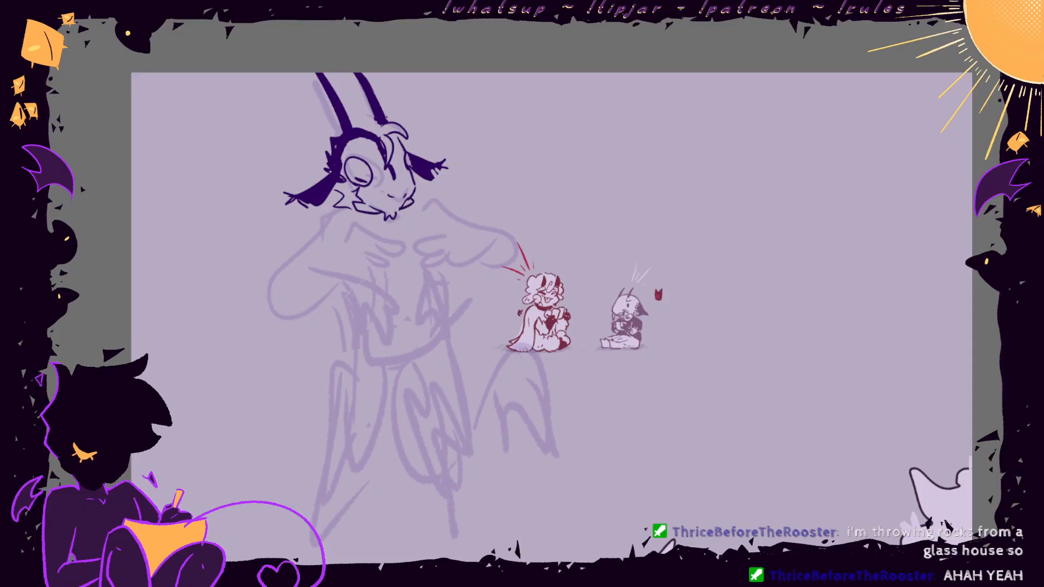
# - Fill the small patches under the jaw solid dark, undoing the fill that covers the whole face
pyautogui.click(371, 195)
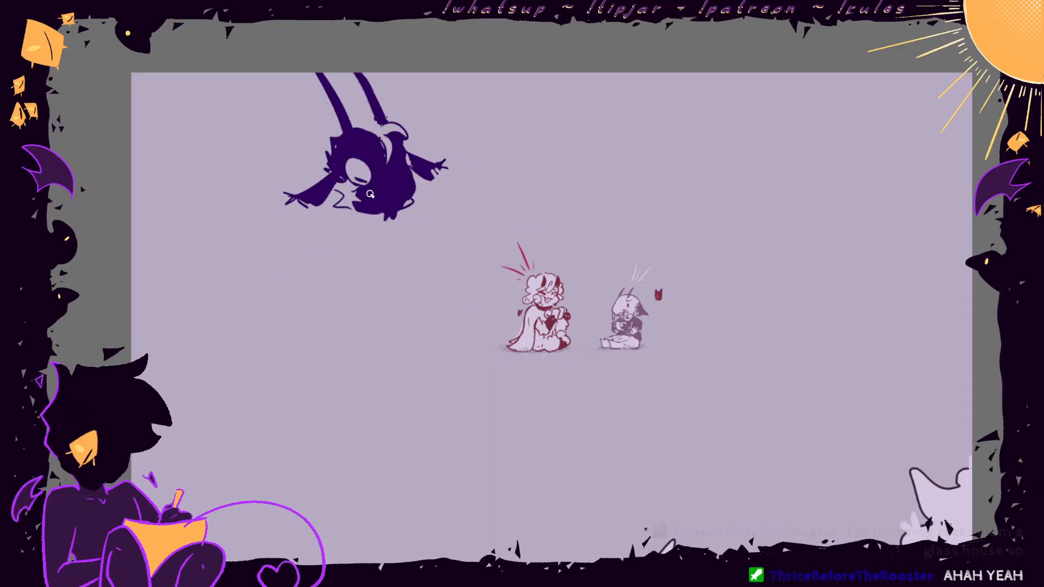
pyautogui.hotkey('ctrl', 'z')
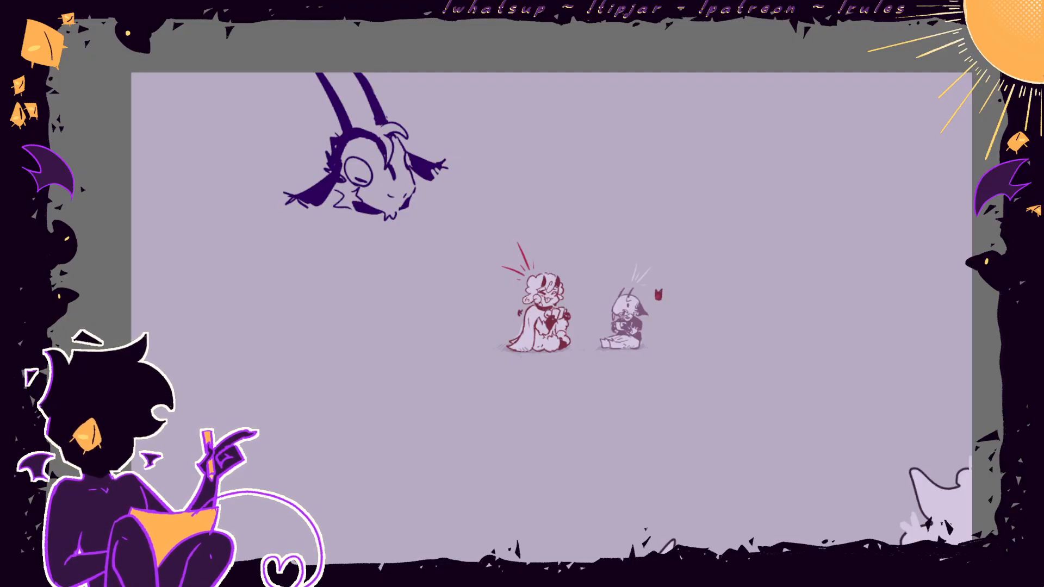
pyautogui.hotkey('ctrl', 'z')
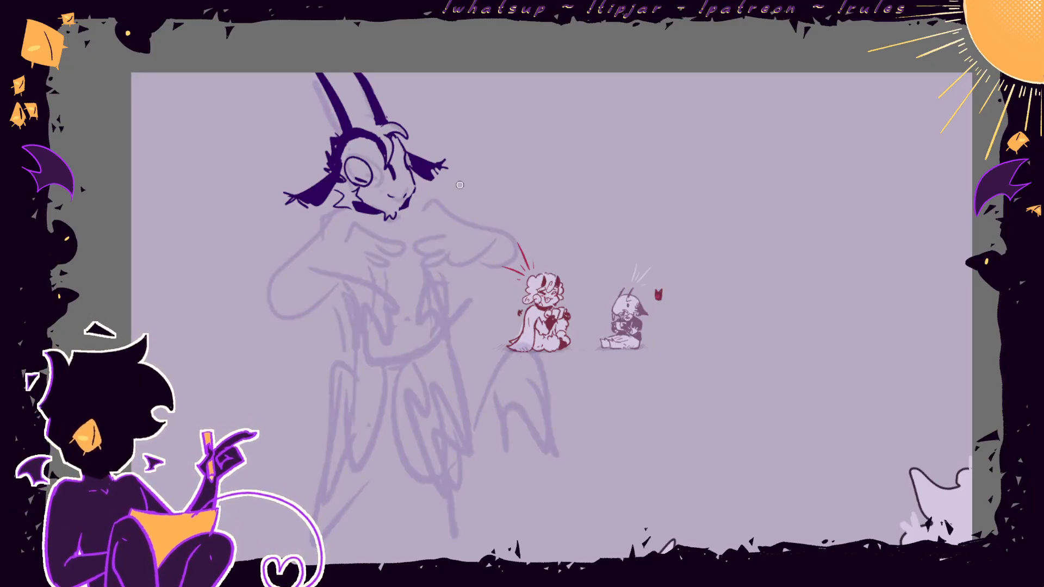
pyautogui.moveTo(373, 111); pyautogui.dragTo(350, 97)
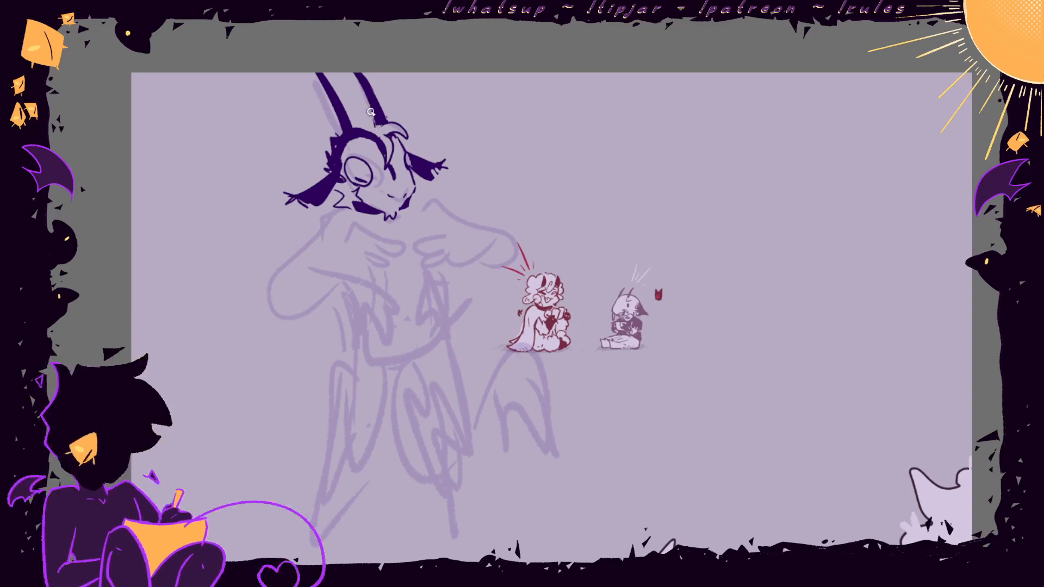
pyautogui.moveTo(374, 108); pyautogui.dragTo(340, 104)
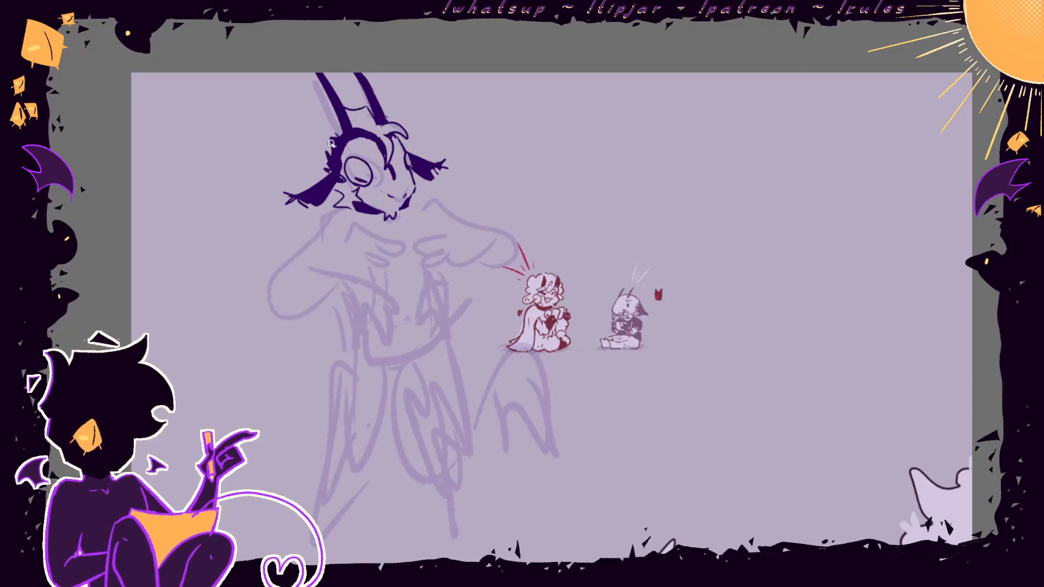
pyautogui.moveTo(327, 182); pyautogui.dragTo(313, 156)
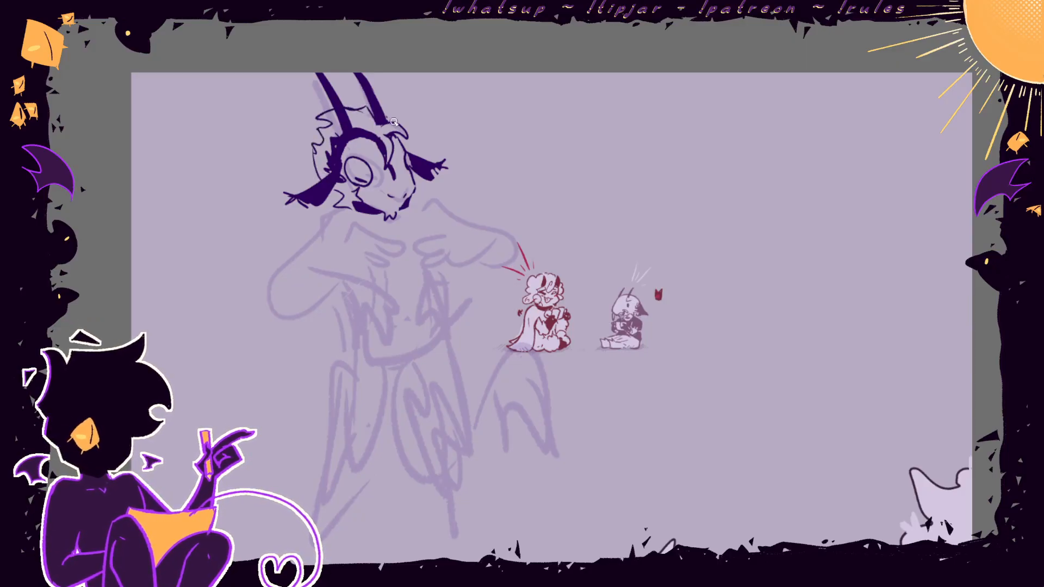
pyautogui.hotkey('ctrl', 'z')
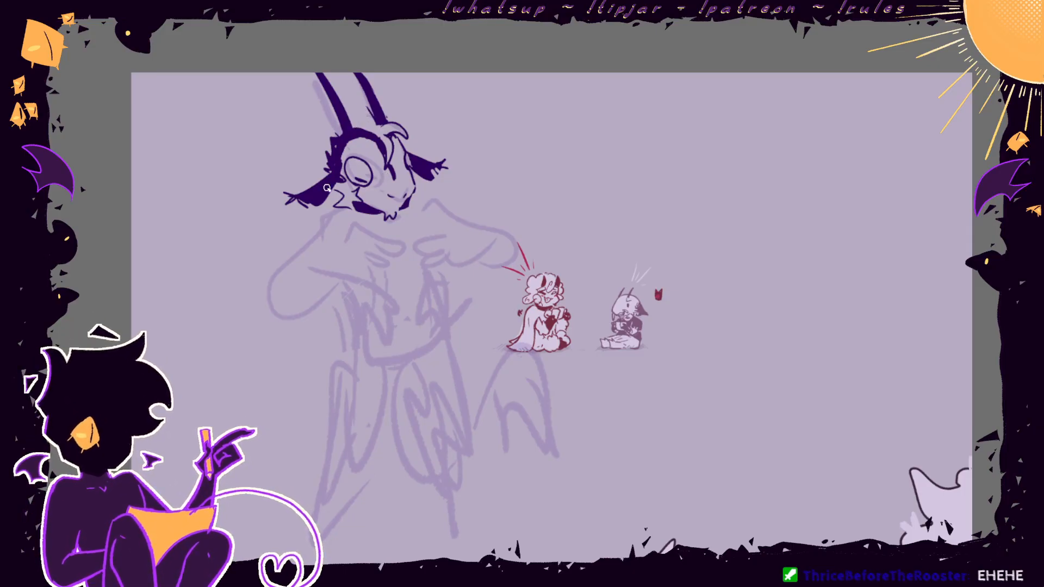
# - Outline spiky fur down the back of the head and across the crown between the horns, and mirror the canvas view
pyautogui.moveTo(321, 183)
pyautogui.mouseDown()
pyautogui.moveTo(314, 153)
pyautogui.moveTo(354, 110)
pyautogui.moveTo(375, 115)
pyautogui.mouseUp()
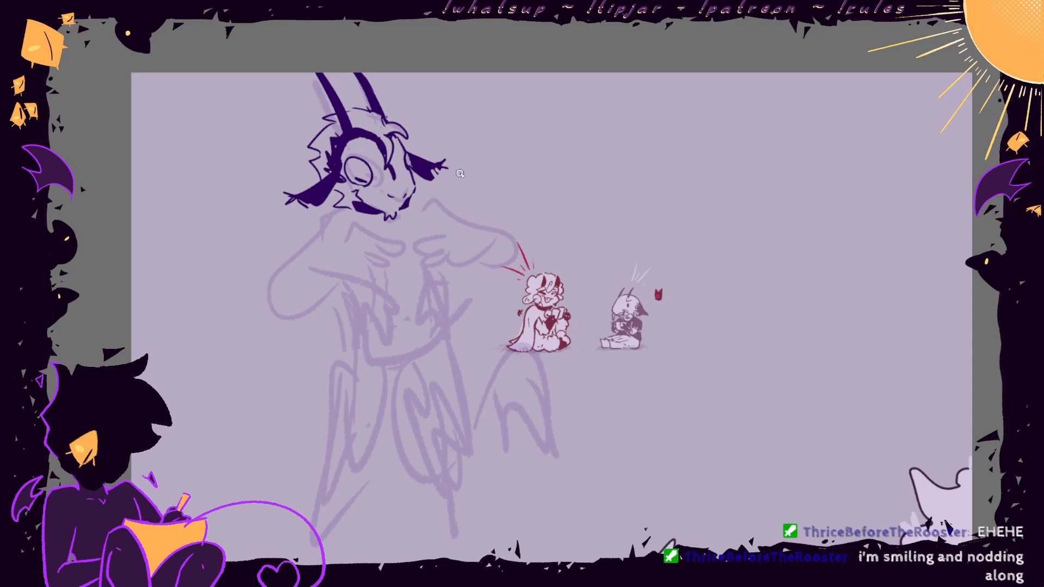
pyautogui.press('m')
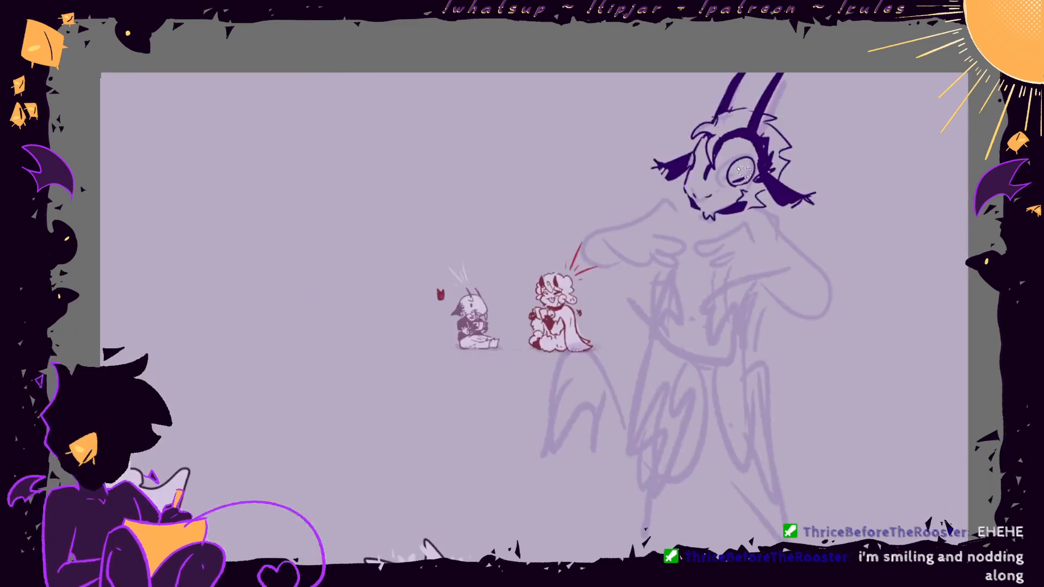
pyautogui.moveTo(767, 189)
pyautogui.mouseDown()
pyautogui.moveTo(679, 187)
pyautogui.moveTo(771, 213)
pyautogui.moveTo(773, 194)
pyautogui.mouseUp()
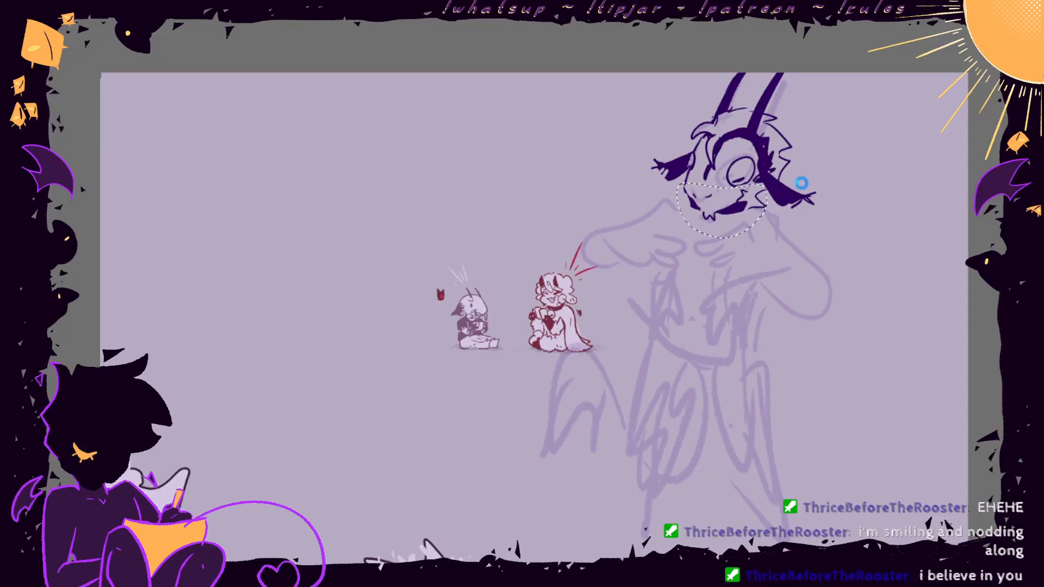
pyautogui.hotkey('ctrl', 't')
pyautogui.press('Escape')
pyautogui.hotkey('ctrl', 'd')
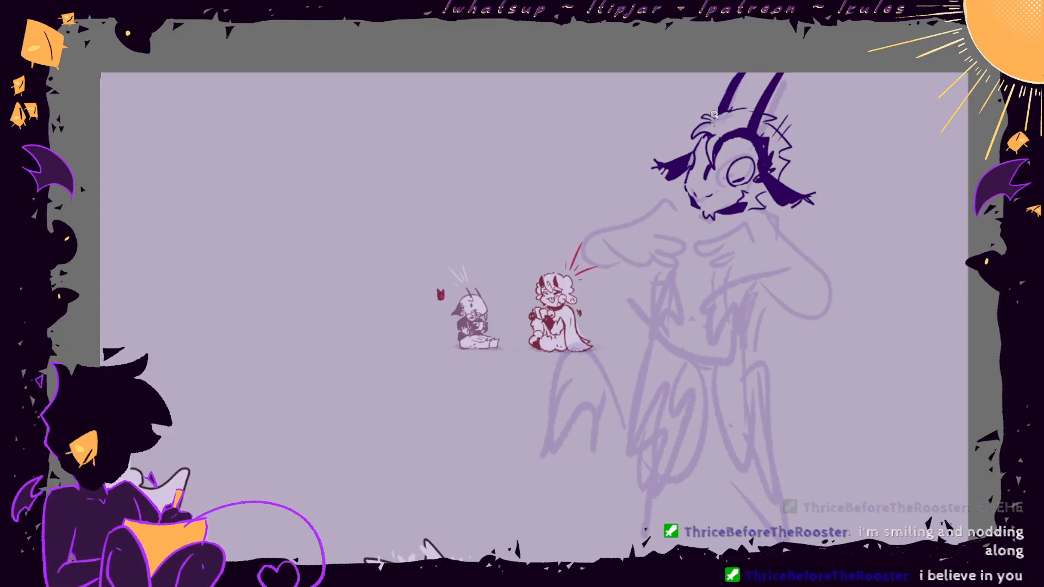
# - Add dark hair strokes to the forehead tuft and brow, and return the canvas to its unmirrored view
pyautogui.moveTo(718, 139); pyautogui.dragTo(736, 126)
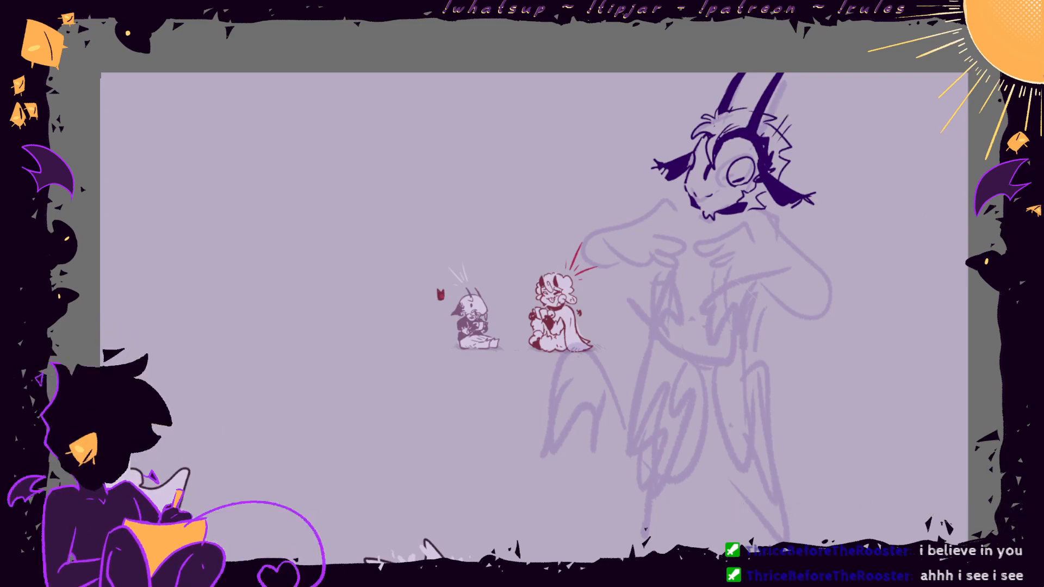
pyautogui.press('h')
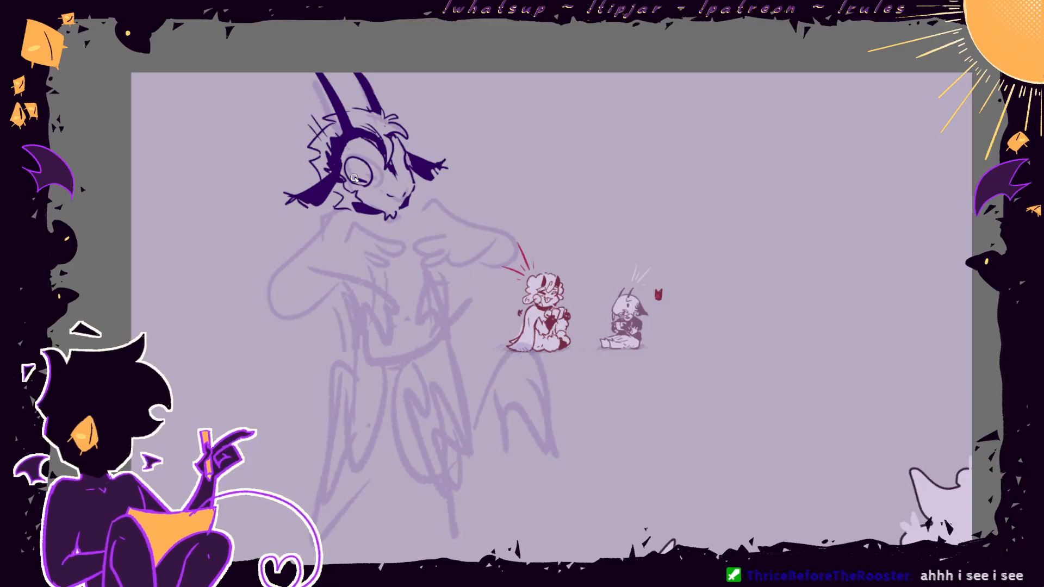
pyautogui.press('Delete')
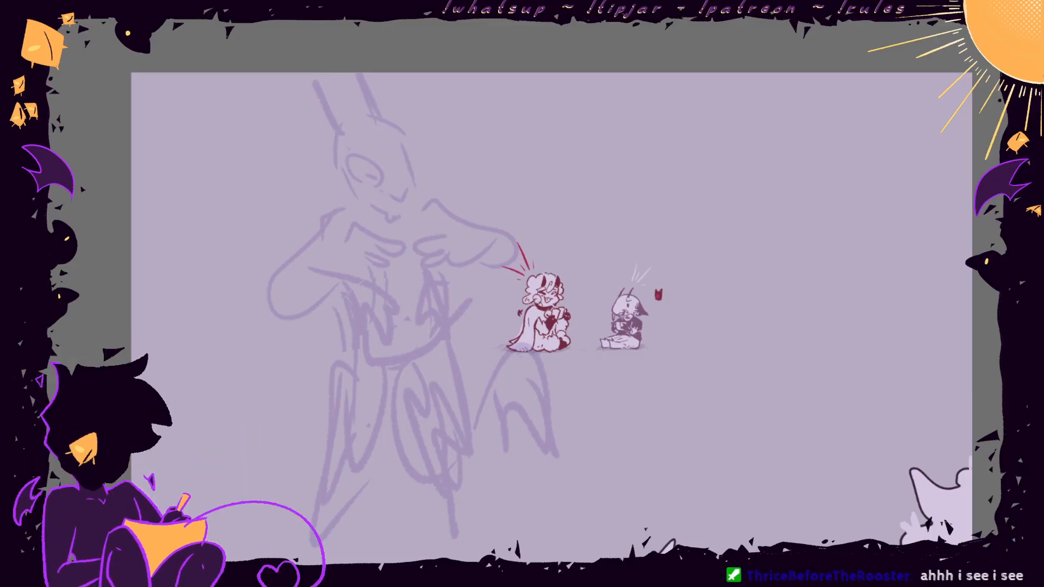
pyautogui.hotkey('ctrl', 'z')
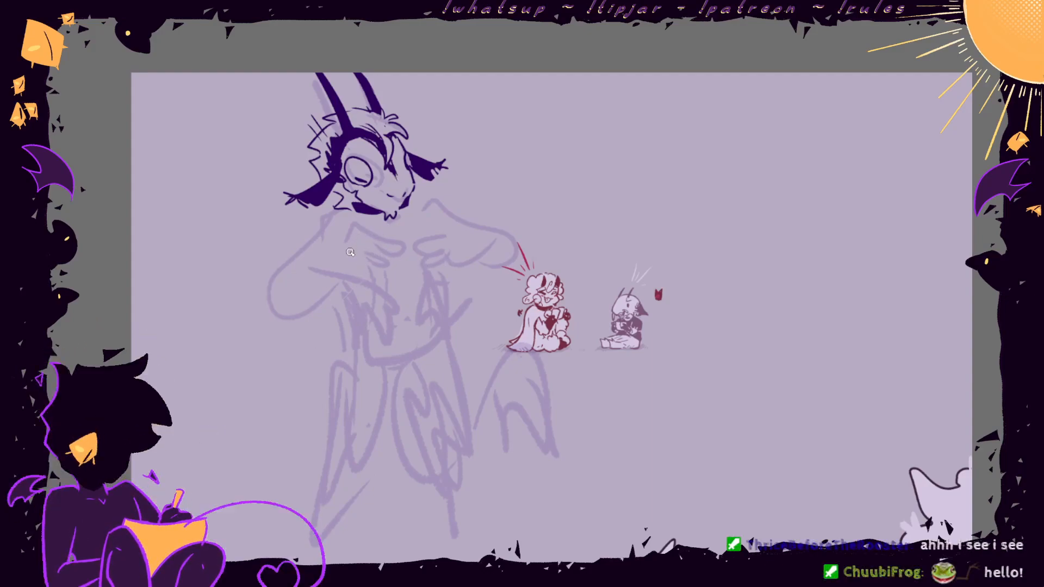
# - Outline both raised hands with their fingers in dark line over the rough hands below the chin
pyautogui.moveTo(350, 252)
pyautogui.mouseDown()
pyautogui.moveTo(374, 248)
pyautogui.moveTo(350, 227)
pyautogui.moveTo(396, 221)
pyautogui.moveTo(378, 235)
pyautogui.moveTo(387, 249)
pyautogui.mouseUp()
pyautogui.moveTo(446, 228)
pyautogui.mouseDown()
pyautogui.moveTo(415, 239)
pyautogui.moveTo(419, 253)
pyautogui.moveTo(468, 253)
pyautogui.moveTo(463, 230)
pyautogui.mouseUp()
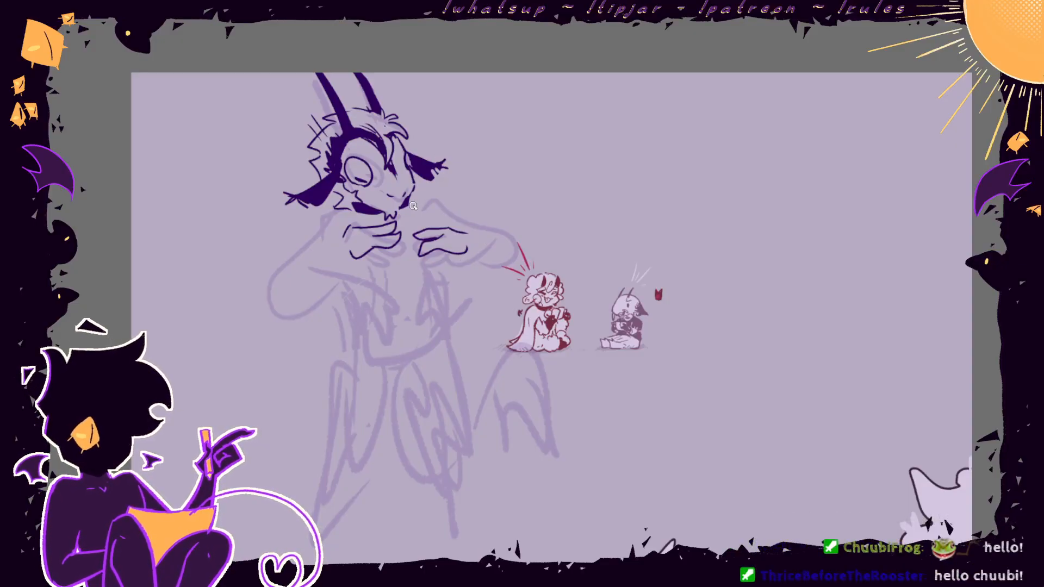
# - Draw jagged fur strokes at both shoulders and a short dark neck band beneath the chin
pyautogui.moveTo(414, 206); pyautogui.dragTo(443, 206)
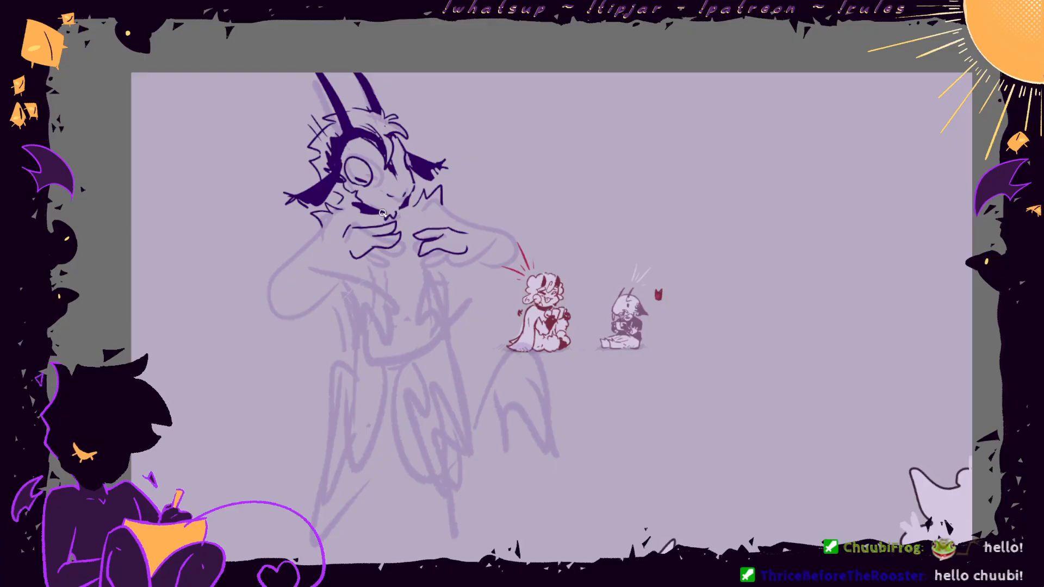
pyautogui.moveTo(400, 212)
pyautogui.mouseDown()
pyautogui.moveTo(415, 221)
pyautogui.moveTo(399, 223)
pyautogui.moveTo(411, 236)
pyautogui.mouseUp()
pyautogui.moveTo(415, 221)
pyautogui.mouseDown()
pyautogui.moveTo(415, 233)
pyautogui.moveTo(405, 222)
pyautogui.mouseUp()
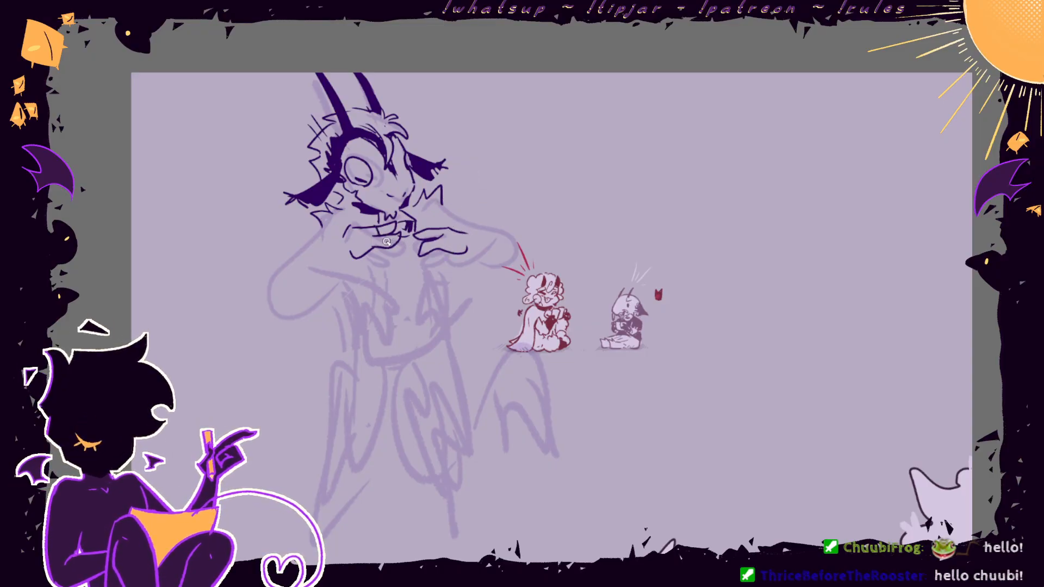
# - Fill the fingers of both hands solid dark with the rough sketch hidden, and remove the jagged shoulder fur strokes
pyautogui.hotkey('ctrl', ',')
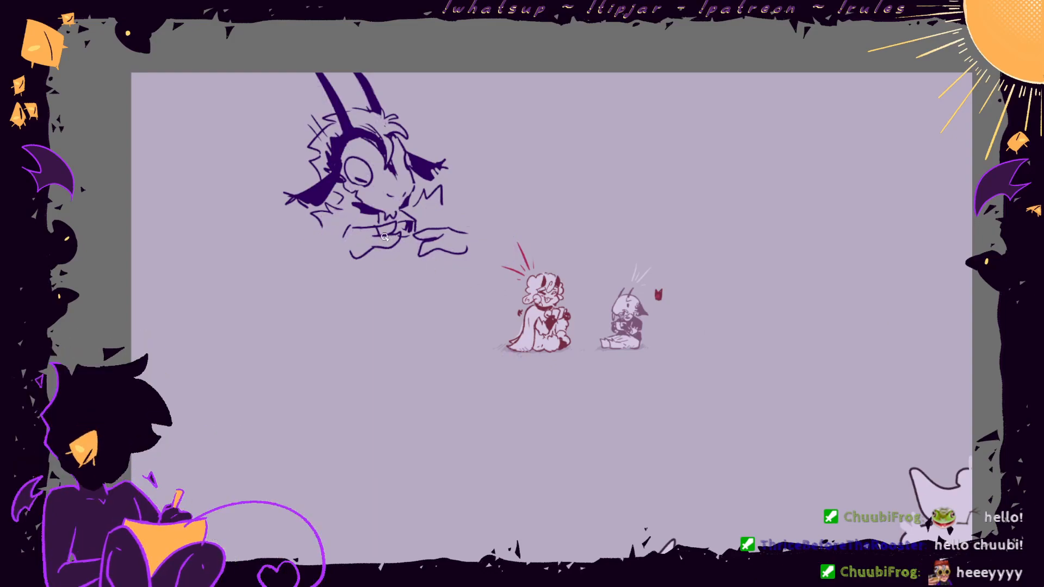
pyautogui.moveTo(383, 236)
pyautogui.mouseDown()
pyautogui.moveTo(382, 248)
pyautogui.moveTo(395, 238)
pyautogui.moveTo(375, 228)
pyautogui.moveTo(377, 247)
pyautogui.mouseUp()
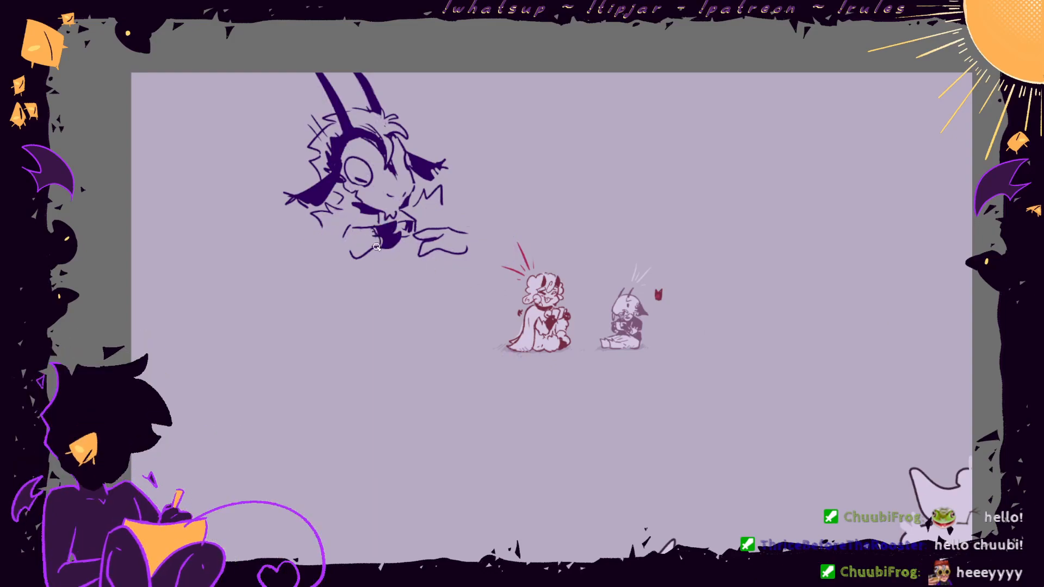
pyautogui.moveTo(439, 234); pyautogui.dragTo(437, 252)
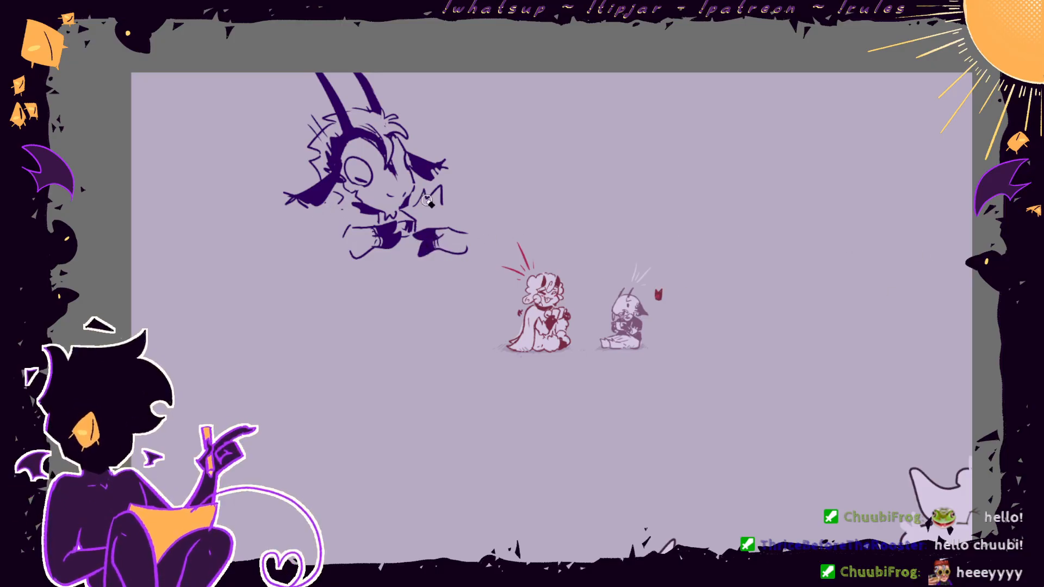
pyautogui.hotkey('ctrl', 'z')
pyautogui.hotkey('ctrl', 'z')
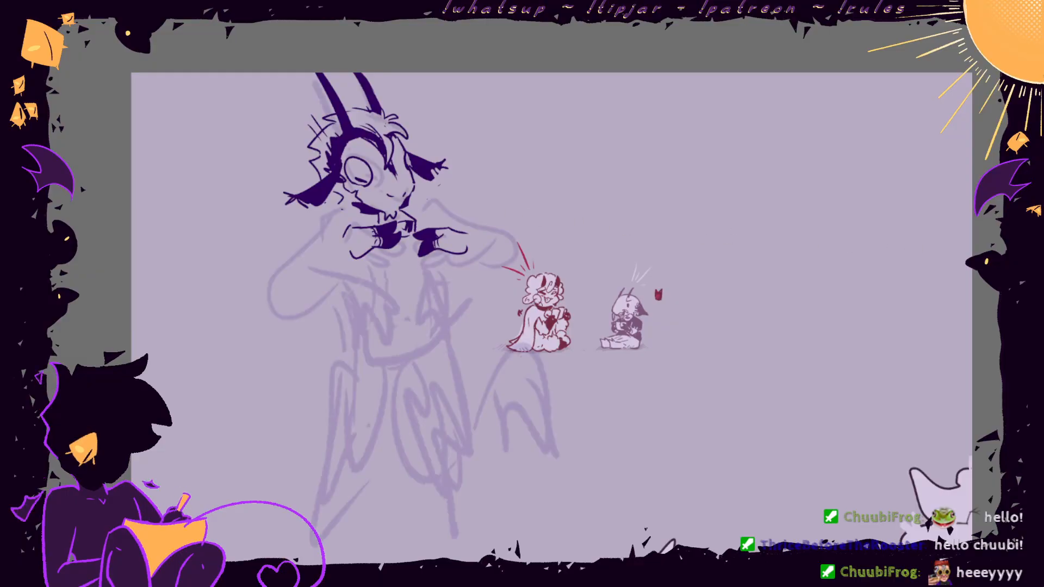
# - Draw a jagged fur tuft beside the chin, outline the bent arm with a furry elbow, and add a pointed chest tuft under the hands
pyautogui.moveTo(419, 209)
pyautogui.mouseDown()
pyautogui.moveTo(438, 195)
pyautogui.moveTo(449, 207)
pyautogui.moveTo(434, 192)
pyautogui.moveTo(450, 206)
pyautogui.mouseUp()
pyautogui.hotkey('ctrl', 'z')
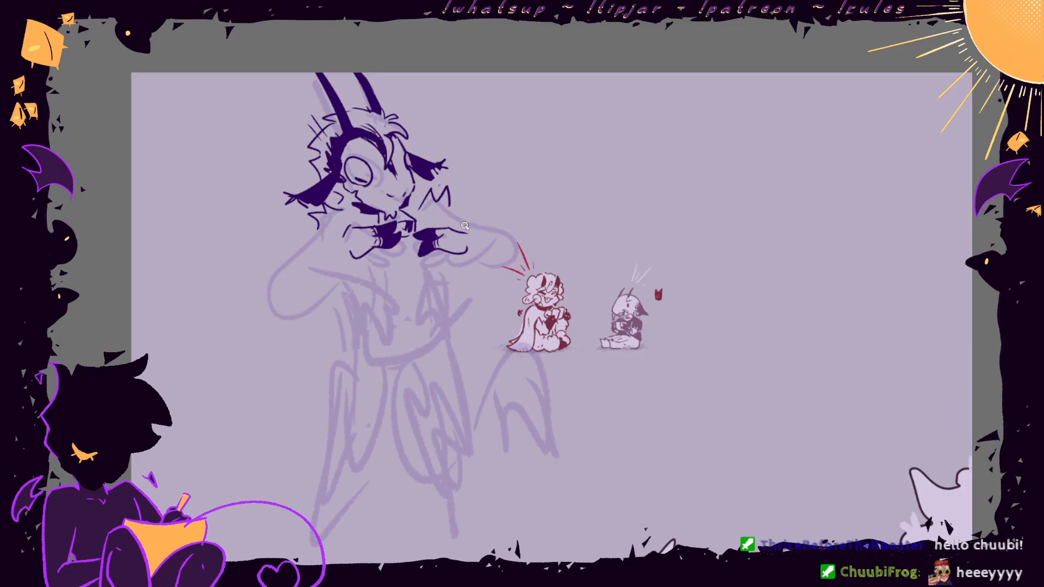
pyautogui.moveTo(341, 255)
pyautogui.mouseDown()
pyautogui.moveTo(284, 282)
pyautogui.moveTo(316, 302)
pyautogui.moveTo(272, 323)
pyautogui.moveTo(270, 301)
pyautogui.mouseUp()
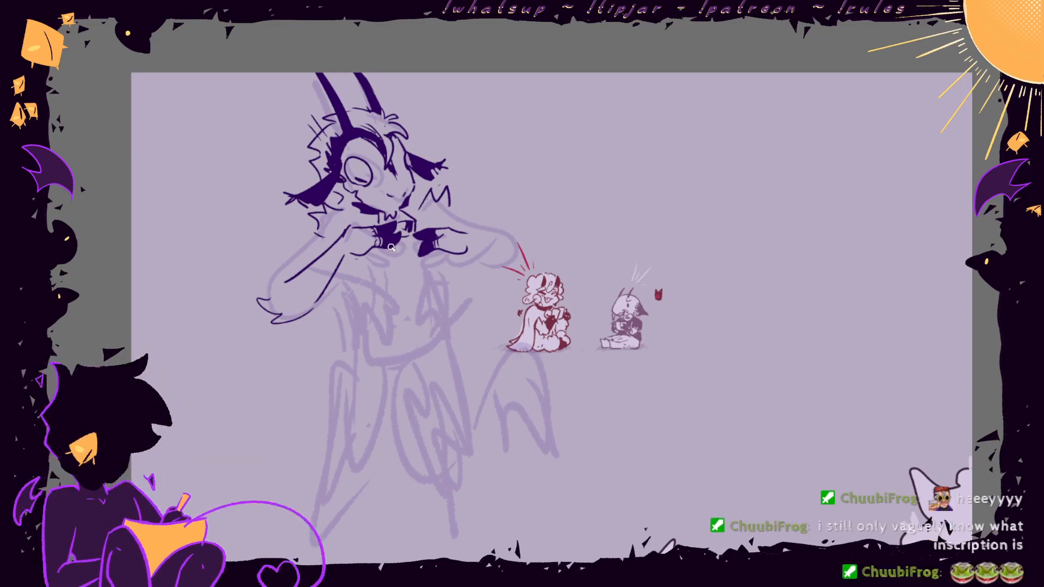
pyautogui.moveTo(356, 257); pyautogui.dragTo(413, 267)
pyautogui.hotkey('ctrl', 'z')
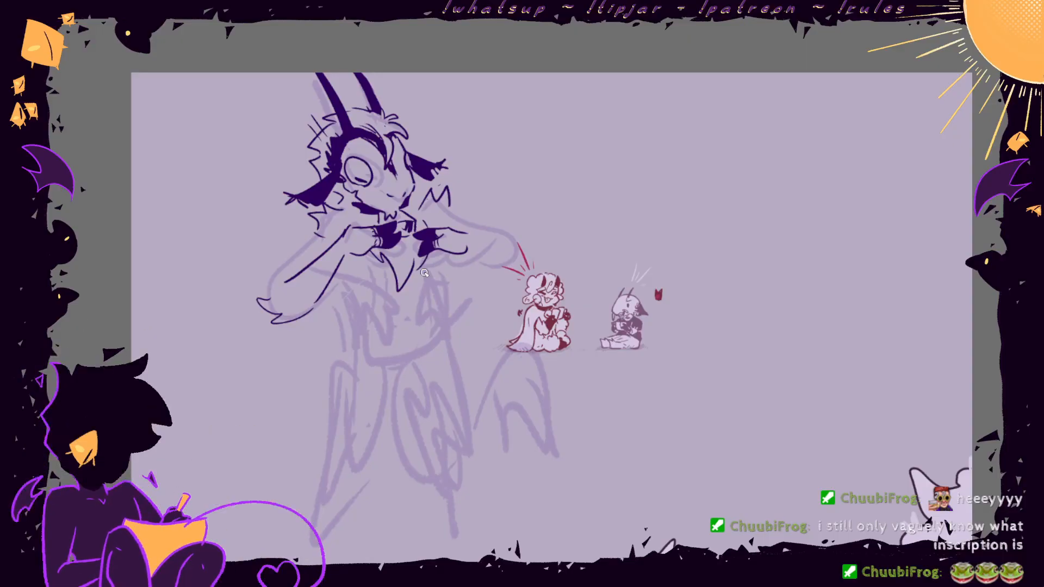
# - Outline the torso garment with a ragged, pointed hem and draw the outstretched arm with a furry elbow over the rough sketch
pyautogui.moveTo(437, 228)
pyautogui.mouseDown()
pyautogui.moveTo(458, 210)
pyautogui.moveTo(479, 226)
pyautogui.mouseUp()
pyautogui.moveTo(316, 228)
pyautogui.mouseDown()
pyautogui.moveTo(280, 275)
pyautogui.moveTo(388, 369)
pyautogui.moveTo(400, 340)
pyautogui.mouseUp()
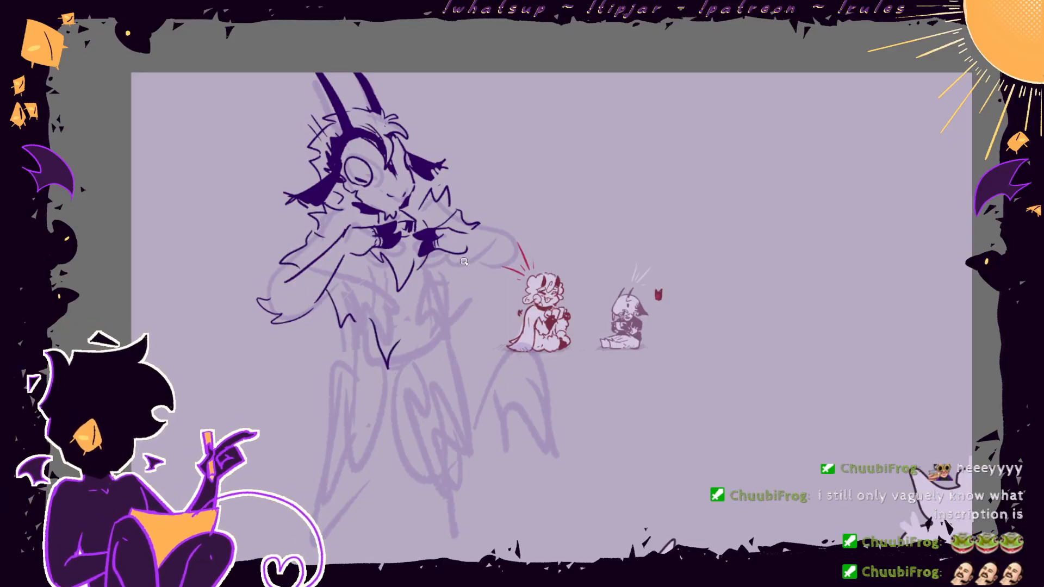
pyautogui.moveTo(460, 265)
pyautogui.mouseDown()
pyautogui.moveTo(435, 340)
pyautogui.moveTo(405, 354)
pyautogui.mouseUp()
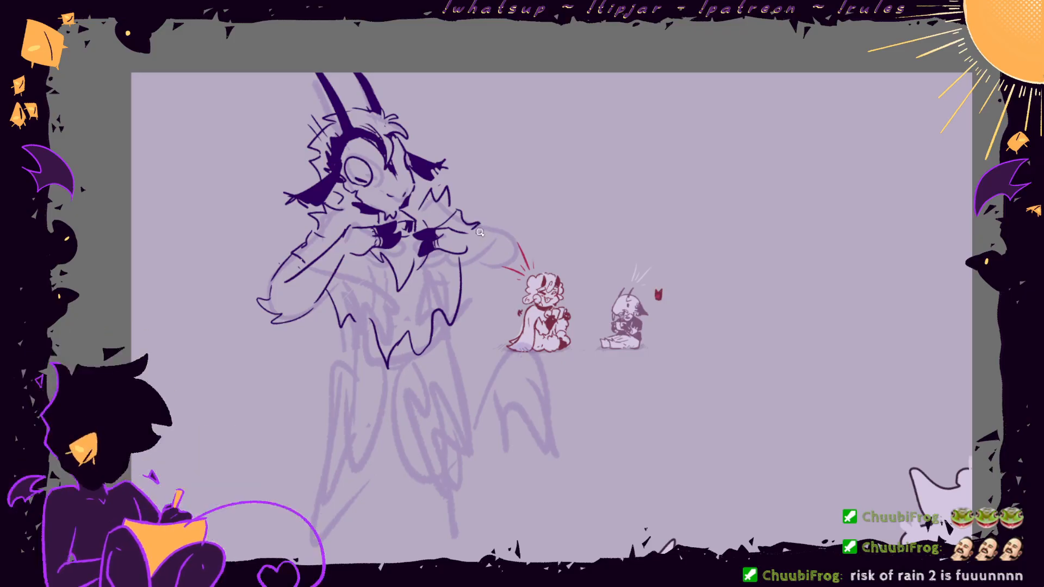
pyautogui.moveTo(469, 232)
pyautogui.mouseDown()
pyautogui.moveTo(527, 240)
pyautogui.moveTo(517, 265)
pyautogui.moveTo(551, 248)
pyautogui.moveTo(521, 227)
pyautogui.mouseUp()
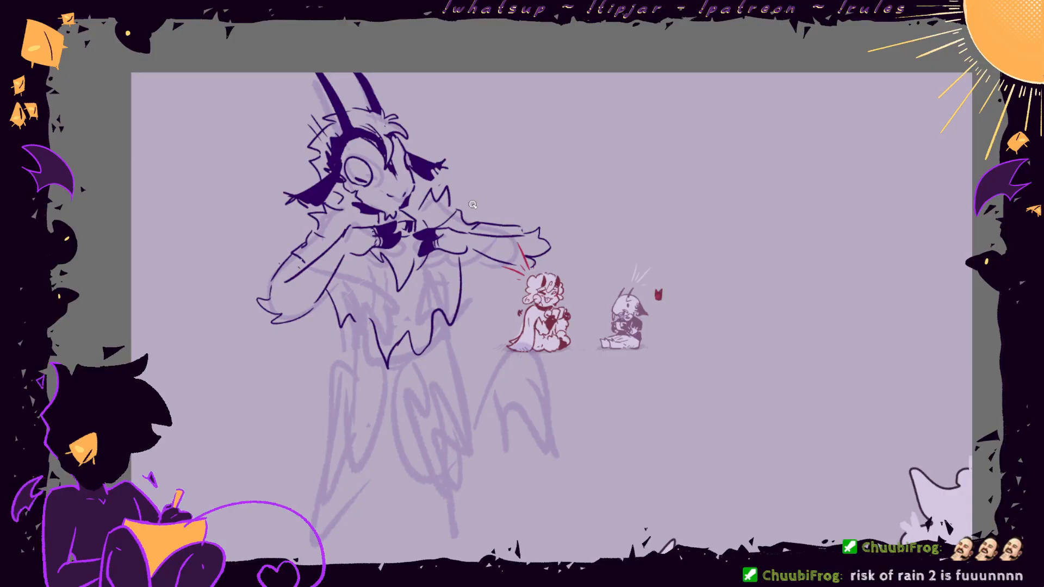
# - Select the bent arm, scale it down slightly, and tuck it closer to the body
pyautogui.moveTo(358, 230)
pyautogui.mouseDown()
pyautogui.moveTo(339, 220)
pyautogui.moveTo(261, 250)
pyautogui.moveTo(326, 348)
pyautogui.moveTo(361, 280)
pyautogui.moveTo(348, 224)
pyautogui.mouseUp()
pyautogui.hotkey('ctrl', 't')
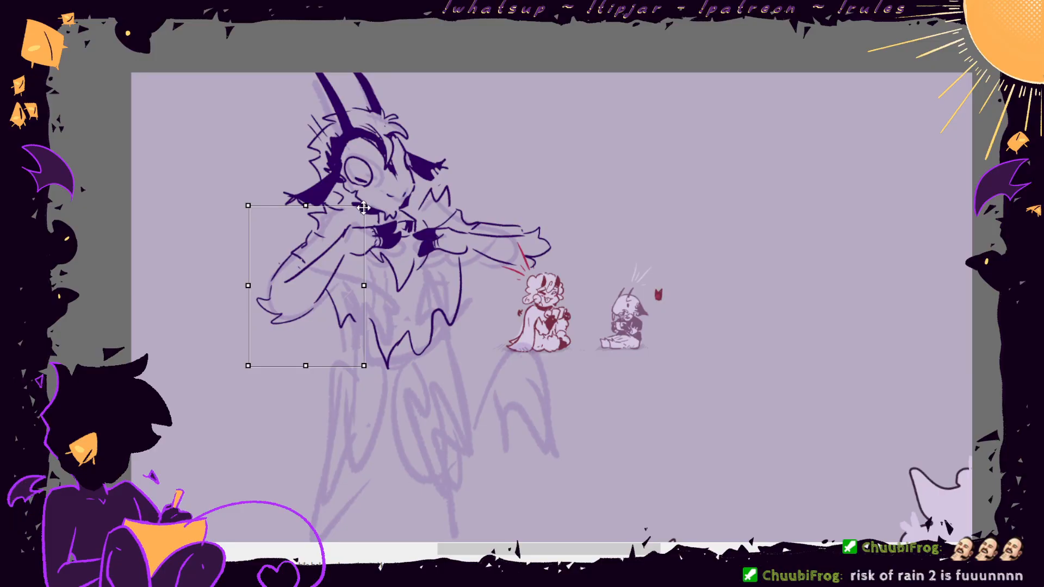
pyautogui.press('Return')
pyautogui.hotkey('ctrl', 'z')
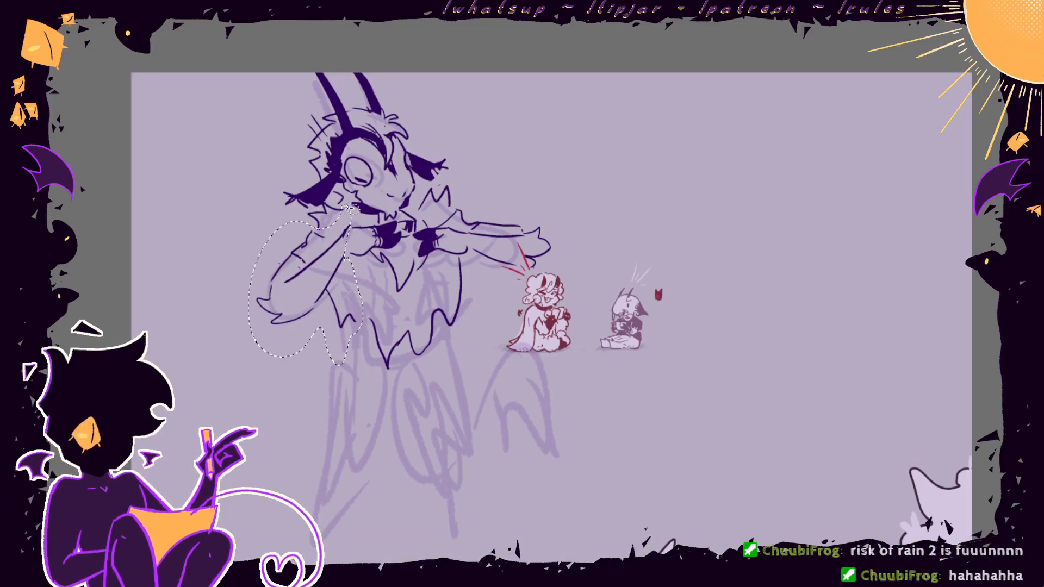
pyautogui.moveTo(388, 237)
pyautogui.mouseDown()
pyautogui.moveTo(400, 240)
pyautogui.moveTo(360, 217)
pyautogui.mouseUp()
pyautogui.hotkey('ctrl', 't')
pyautogui.moveTo(336, 262); pyautogui.dragTo(341, 258)
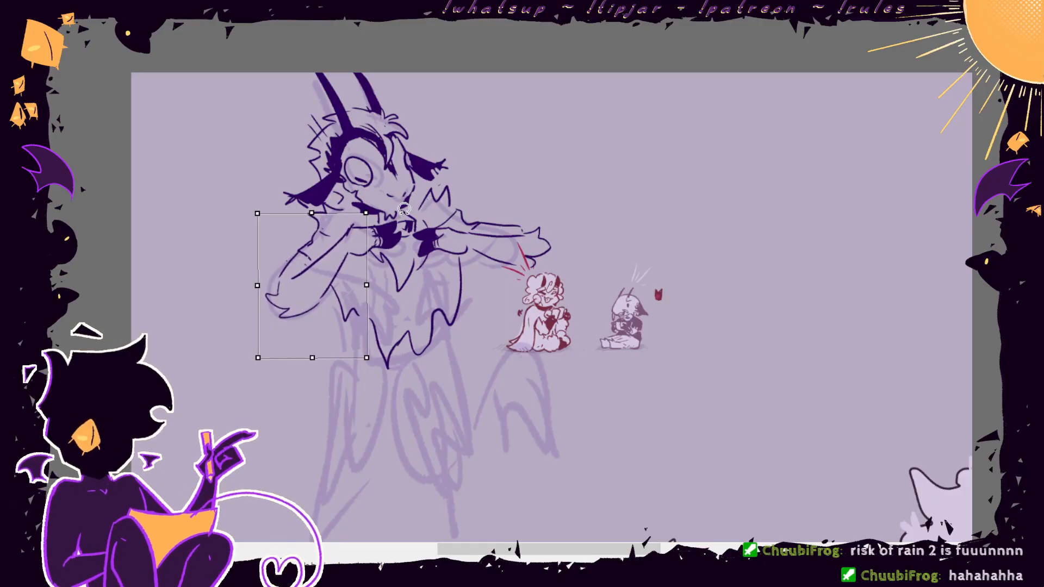
pyautogui.press('Return')
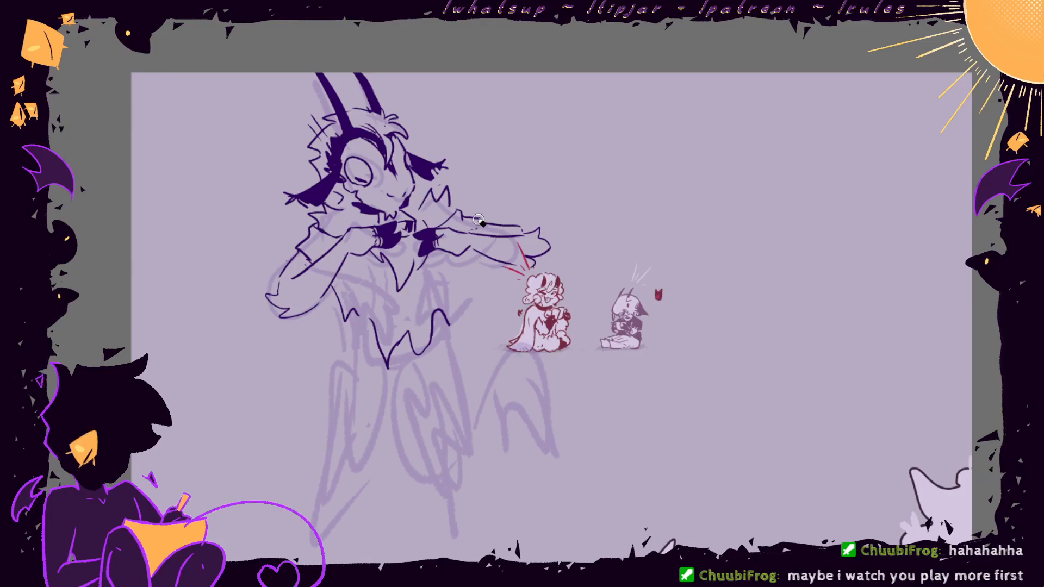
# - Redraw the garment's side edge beneath the outstretched arm and reshape the collar fur on that shoulder
pyautogui.moveTo(472, 252)
pyautogui.mouseDown()
pyautogui.moveTo(467, 300)
pyautogui.moveTo(450, 324)
pyautogui.mouseUp()
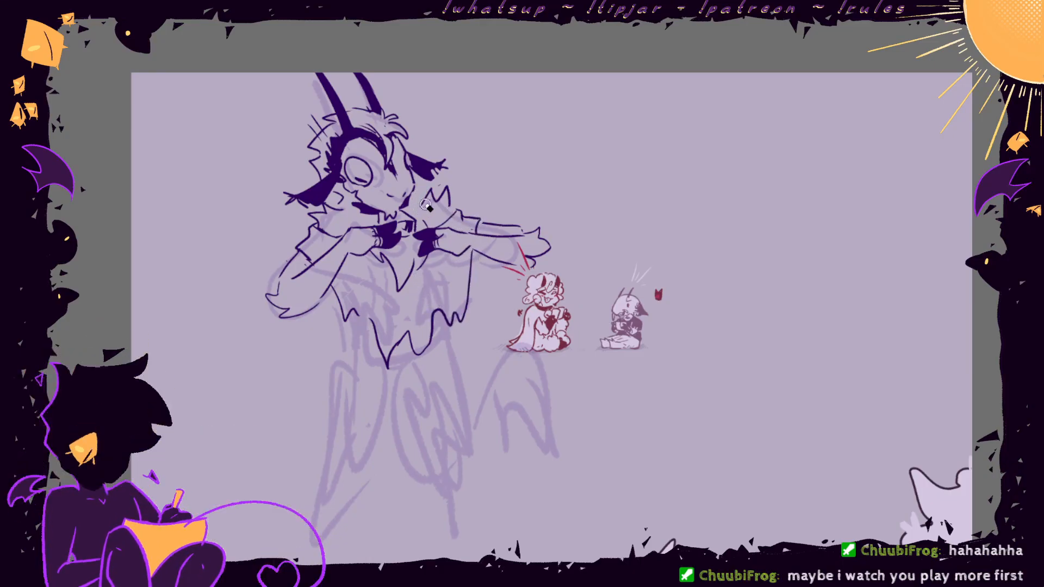
pyautogui.moveTo(423, 208)
pyautogui.mouseDown()
pyautogui.moveTo(445, 186)
pyautogui.moveTo(462, 214)
pyautogui.mouseUp()
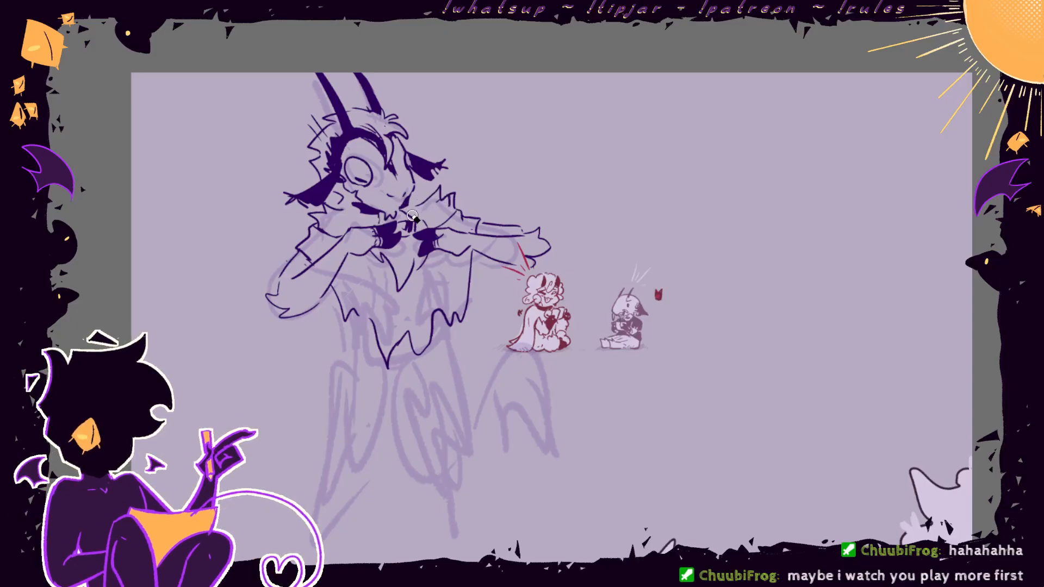
# - Select the whole head with its horns and ears, shift it slightly toward the outstretched arm, and deselect
pyautogui.moveTo(415, 202)
pyautogui.mouseDown()
pyautogui.moveTo(401, 232)
pyautogui.moveTo(399, 222)
pyautogui.moveTo(351, 219)
pyautogui.mouseUp()
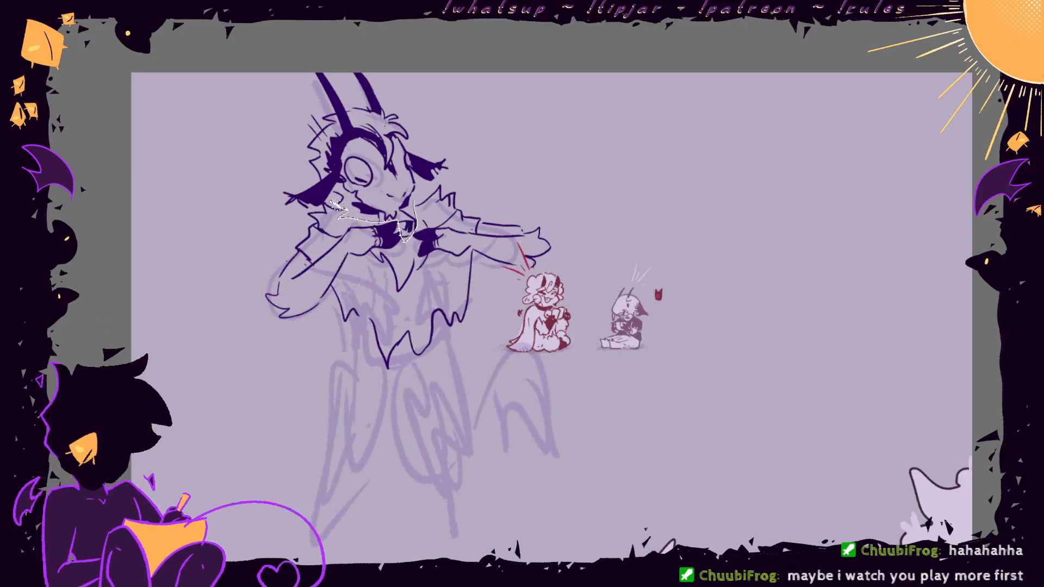
pyautogui.moveTo(271, 196); pyautogui.dragTo(436, 136)
pyautogui.moveTo(455, 182); pyautogui.dragTo(417, 155)
pyautogui.hotkey('ctrl', 'd')
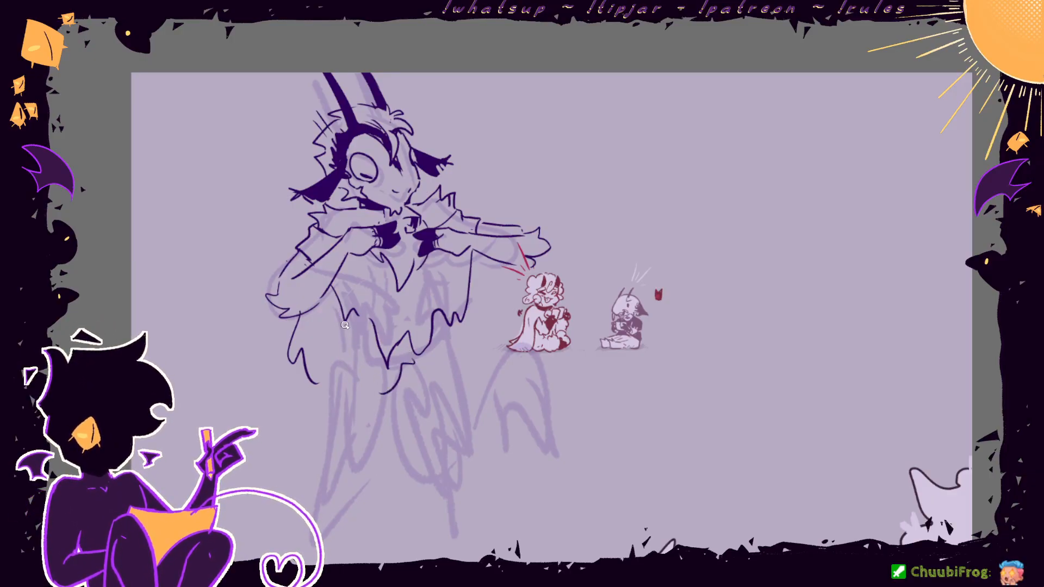
# - Try outlining the first leg beneath the ragged hem with long tapering lines
pyautogui.moveTo(348, 327); pyautogui.dragTo(342, 428)
pyautogui.moveTo(382, 396); pyautogui.dragTo(298, 509)
pyautogui.hotkey('ctrl', 'z')
pyautogui.hotkey('ctrl', 'z')
pyautogui.hotkey('ctrl', 'z')
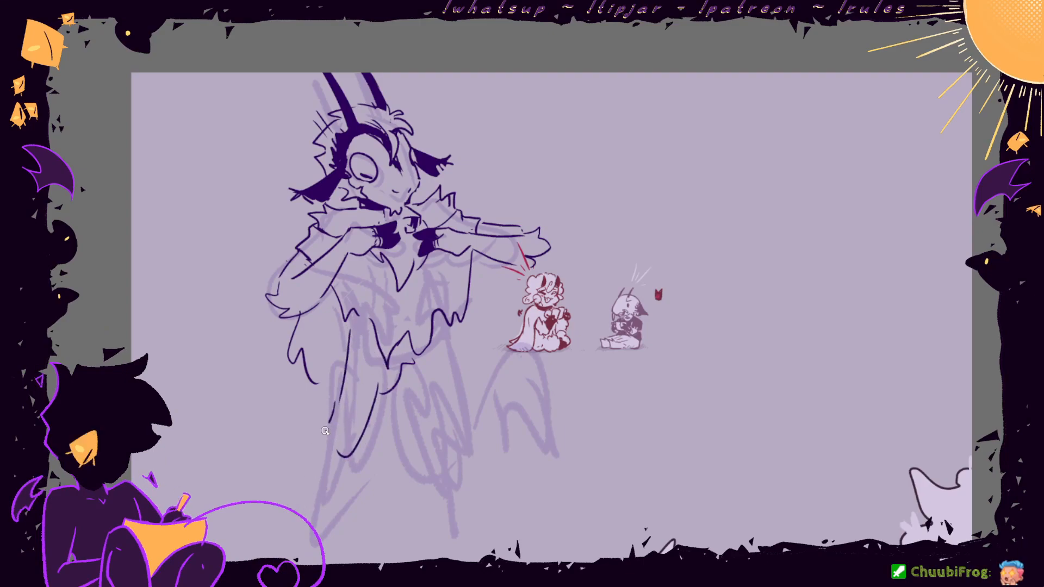
pyautogui.hotkey('ctrl', 'z')
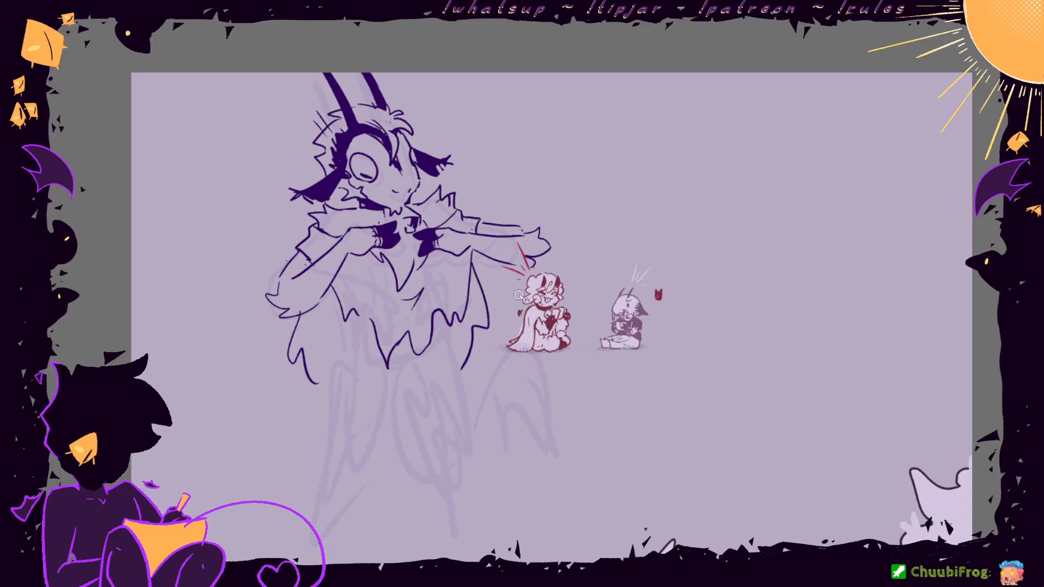
# - Try rotating the outstretched arm and its hand downward to lower the elbow
pyautogui.moveTo(459, 202); pyautogui.dragTo(433, 224)
pyautogui.hotkey('ctrl', 't')
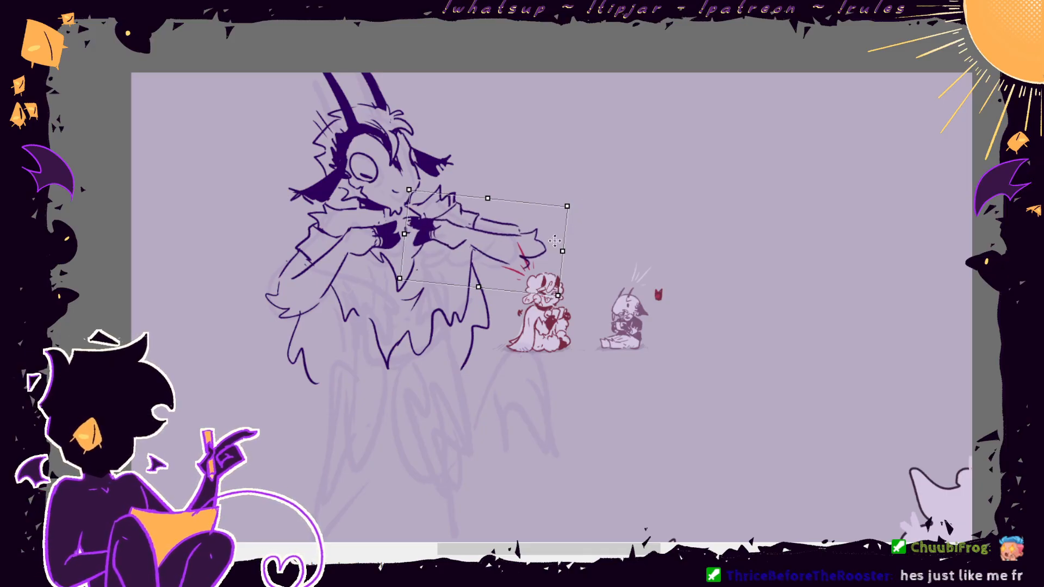
pyautogui.moveTo(586, 203); pyautogui.dragTo(587, 205)
pyautogui.moveTo(549, 247); pyautogui.dragTo(543, 254)
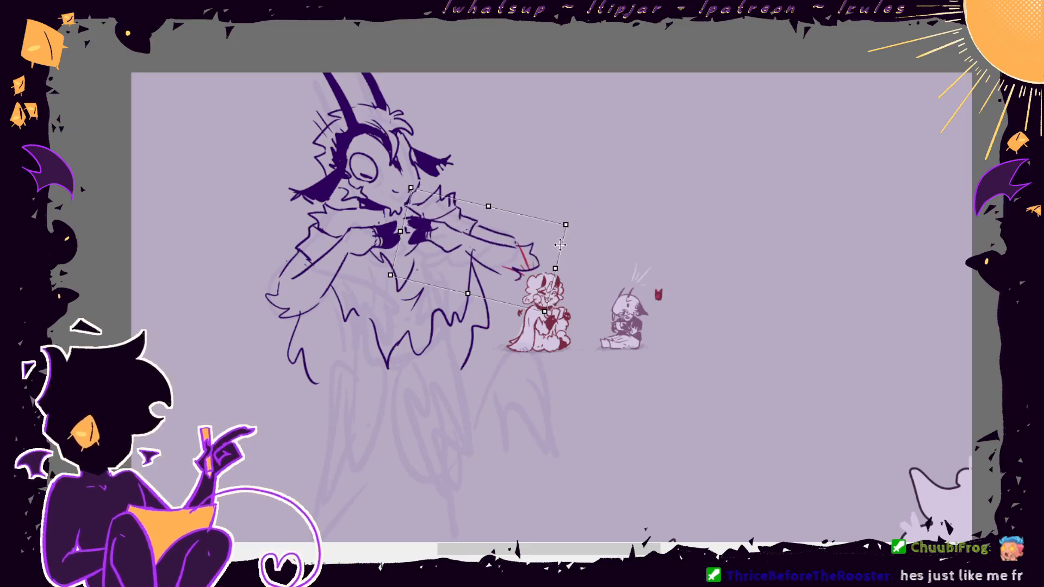
pyautogui.press('Return')
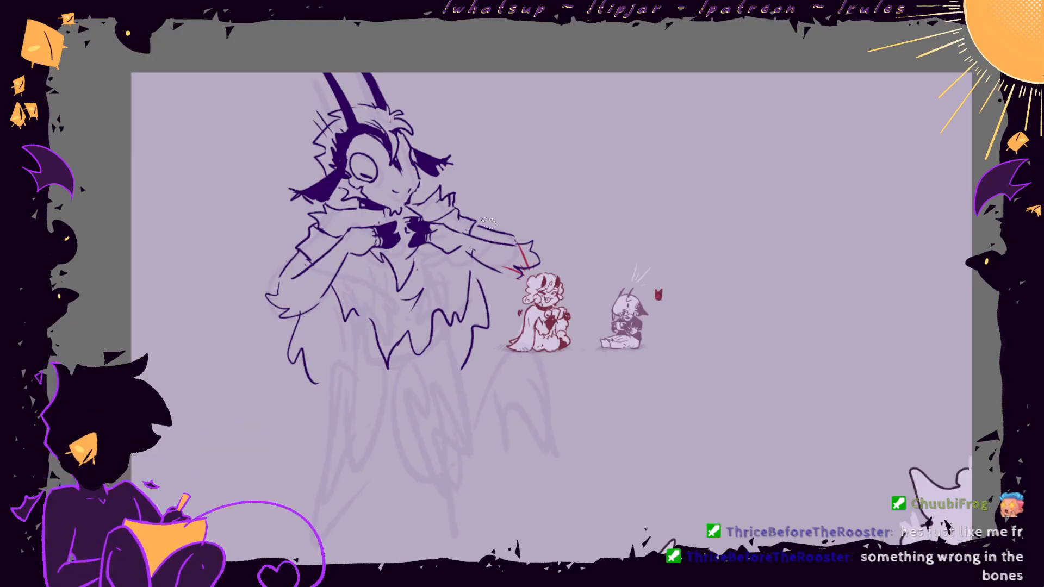
pyautogui.moveTo(466, 240)
pyautogui.mouseDown()
pyautogui.moveTo(527, 222)
pyautogui.moveTo(542, 263)
pyautogui.mouseUp()
pyautogui.hotkey('ctrl', 't')
pyautogui.press('Return')
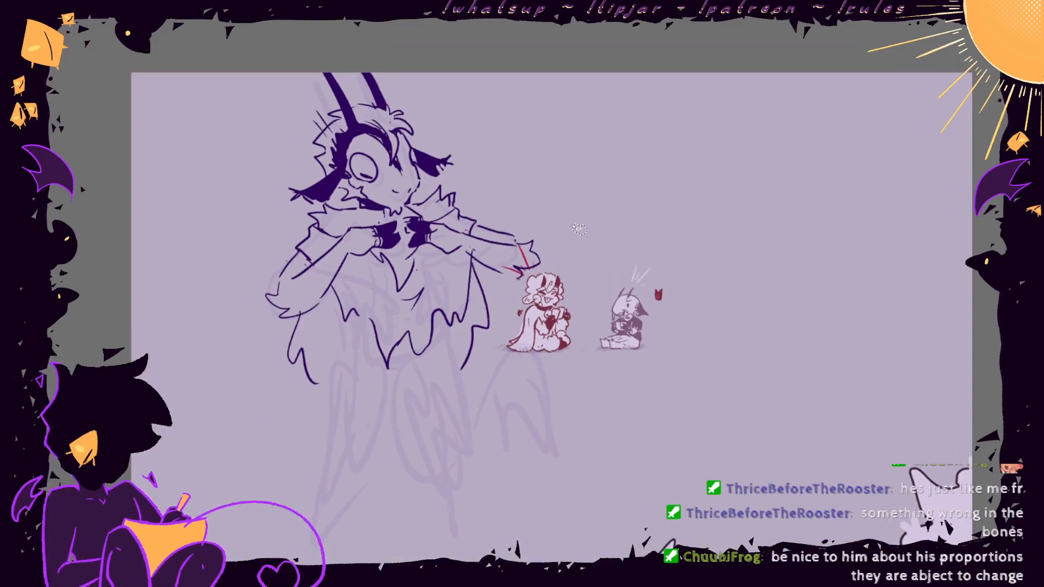
pyautogui.hotkey('ctrl', 'z')
# - Enlarge the outstretched arm slightly and tilt it a little upward, keeping its hand at the chest
pyautogui.hotkey('ctrl', 't')
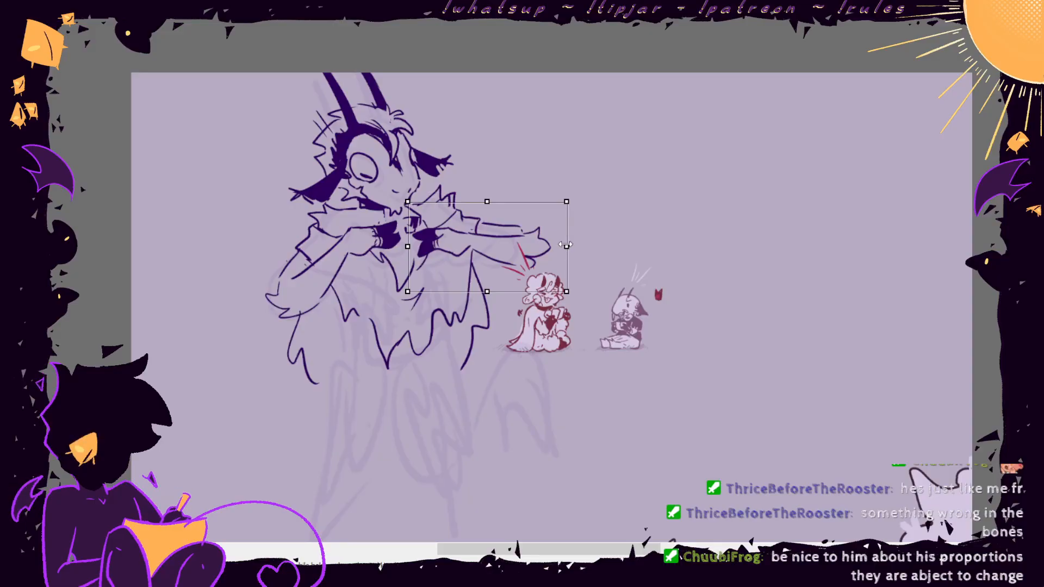
pyautogui.moveTo(567, 202); pyautogui.dragTo(574, 199)
pyautogui.moveTo(542, 235); pyautogui.dragTo(541, 230)
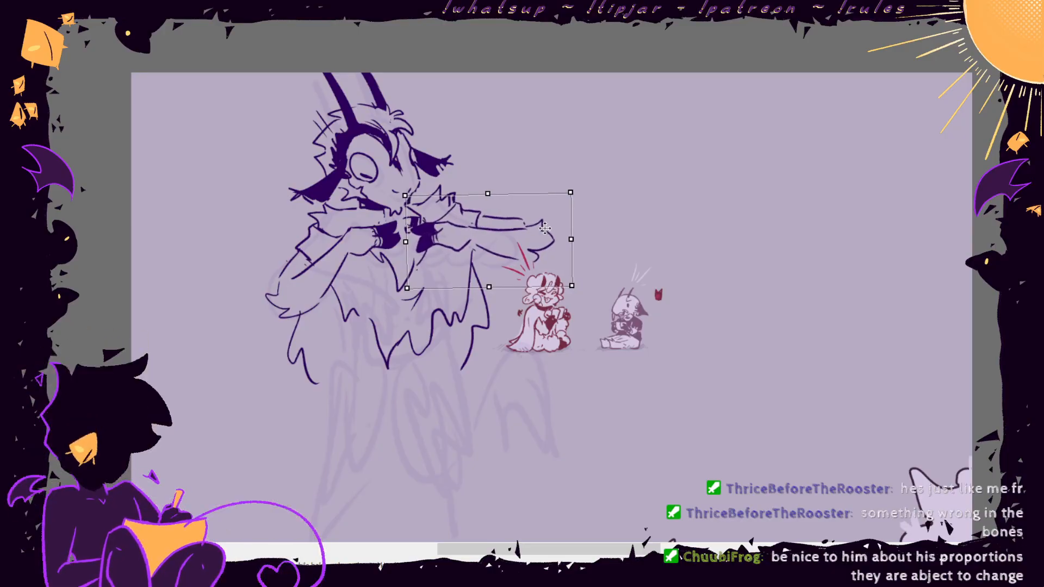
pyautogui.press('Return')
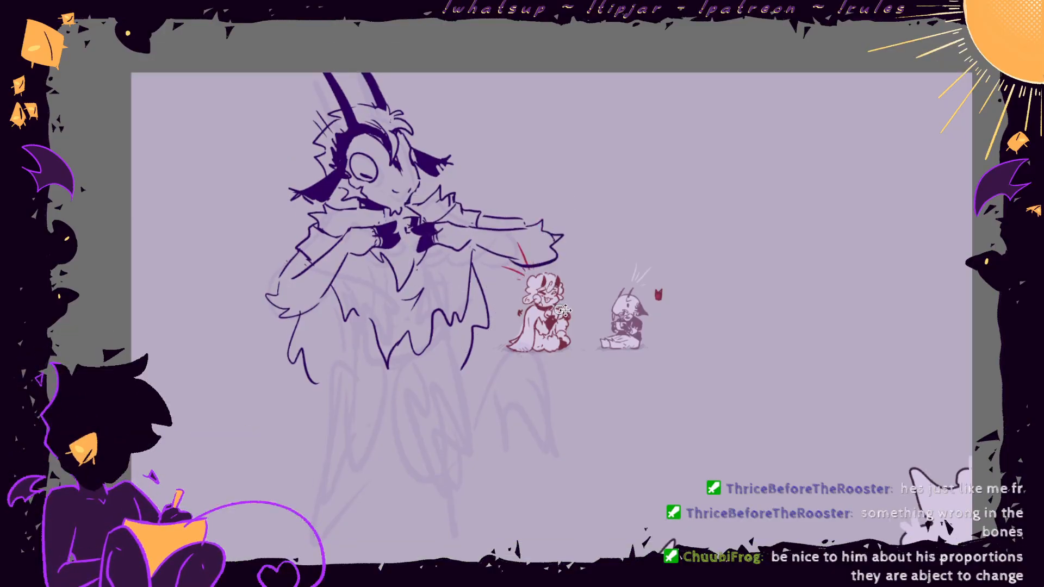
# - Nudge the clean figure drawing slightly left and the faded rough sketch slightly right
pyautogui.moveTo(566, 311); pyautogui.dragTo(561, 311)
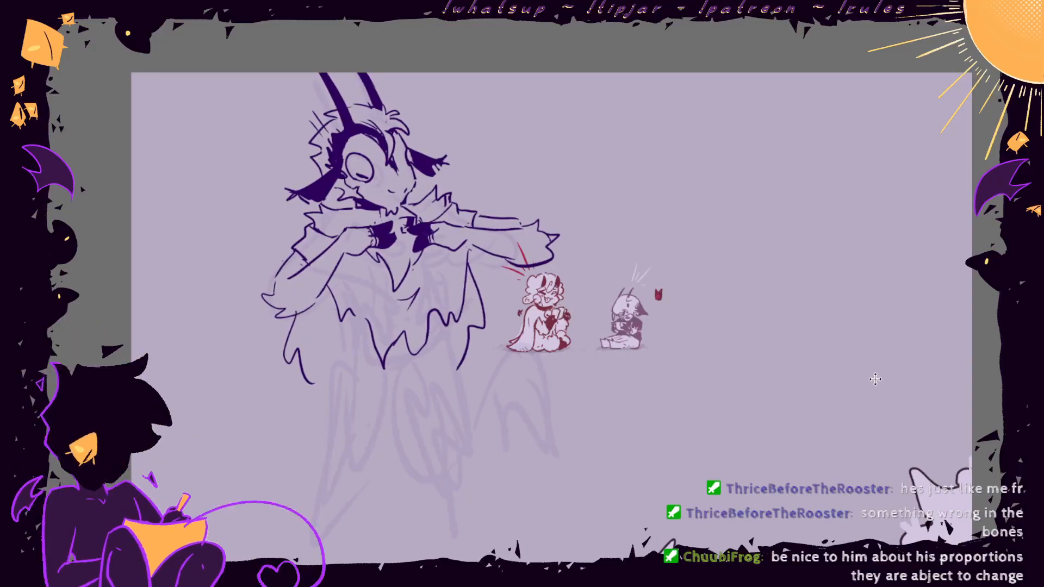
pyautogui.moveTo(875, 379); pyautogui.dragTo(884, 378)
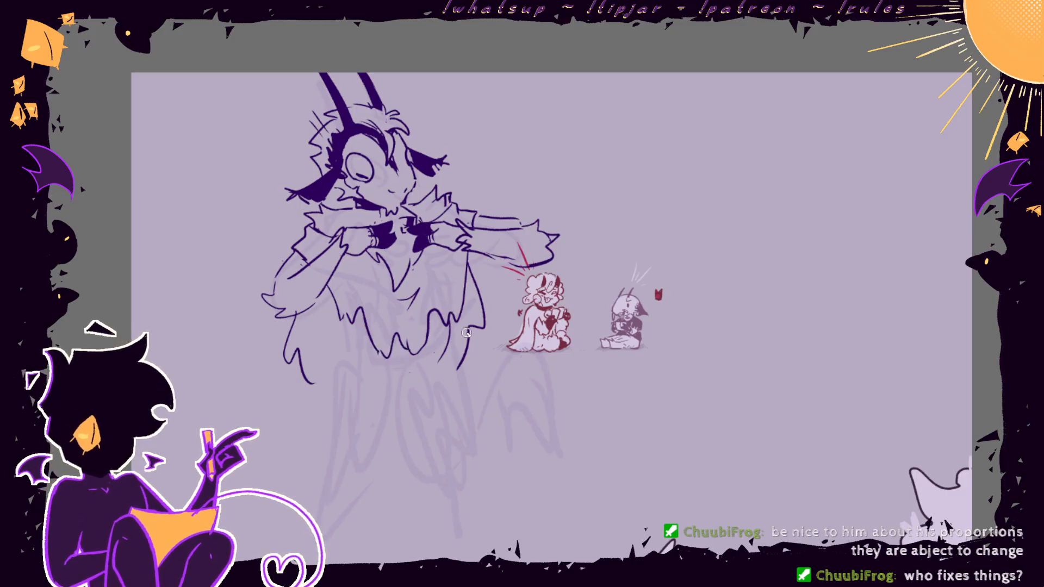
# - Draw both legs standing apart below the ragged hem, with jagged fur at the knees and flat hooves at the ends
pyautogui.moveTo(381, 372)
pyautogui.mouseDown()
pyautogui.moveTo(405, 380)
pyautogui.moveTo(435, 365)
pyautogui.mouseUp()
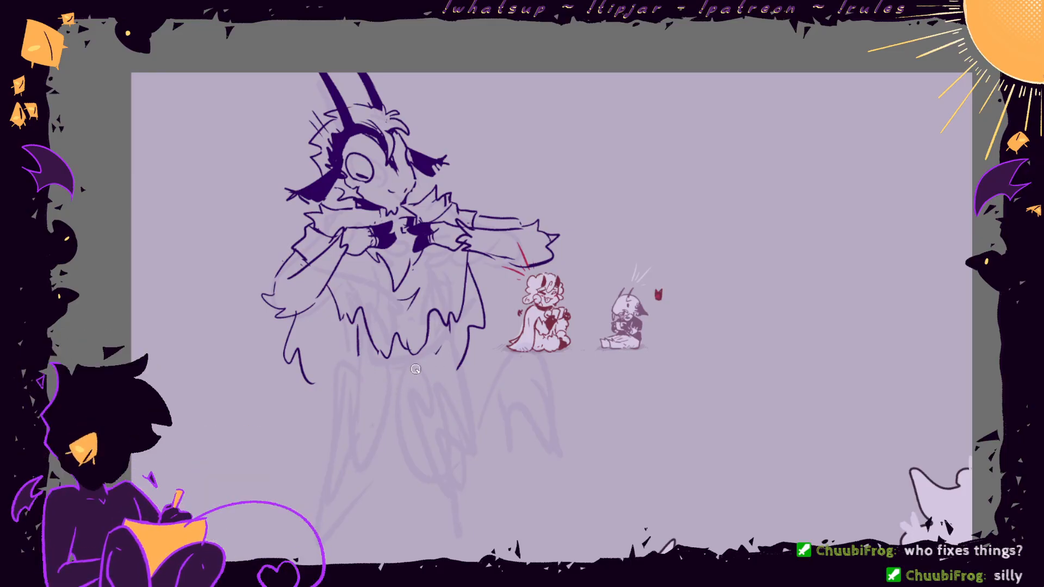
pyautogui.moveTo(409, 365); pyautogui.dragTo(354, 466)
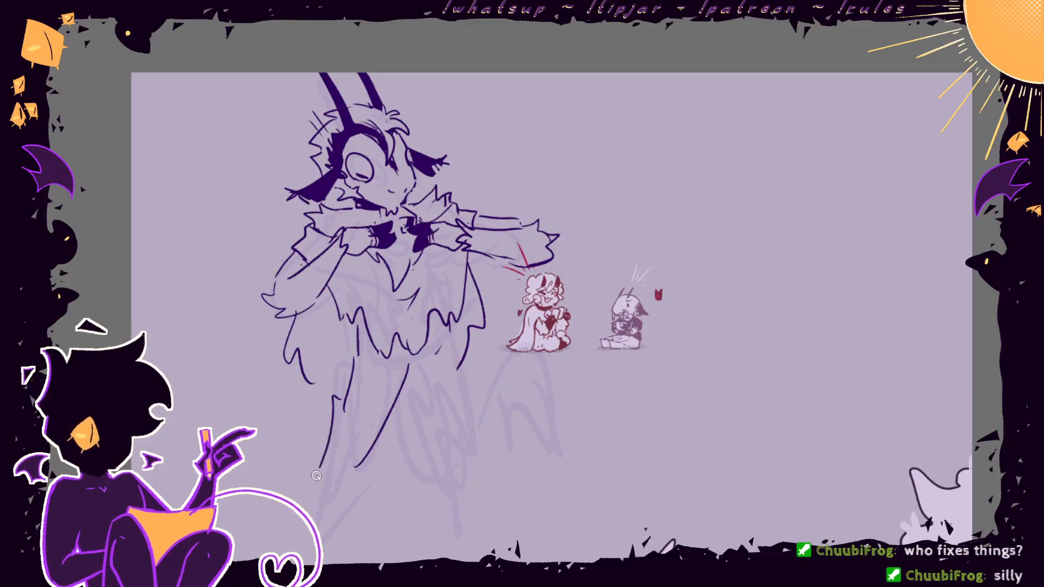
pyautogui.moveTo(442, 325); pyautogui.dragTo(471, 398)
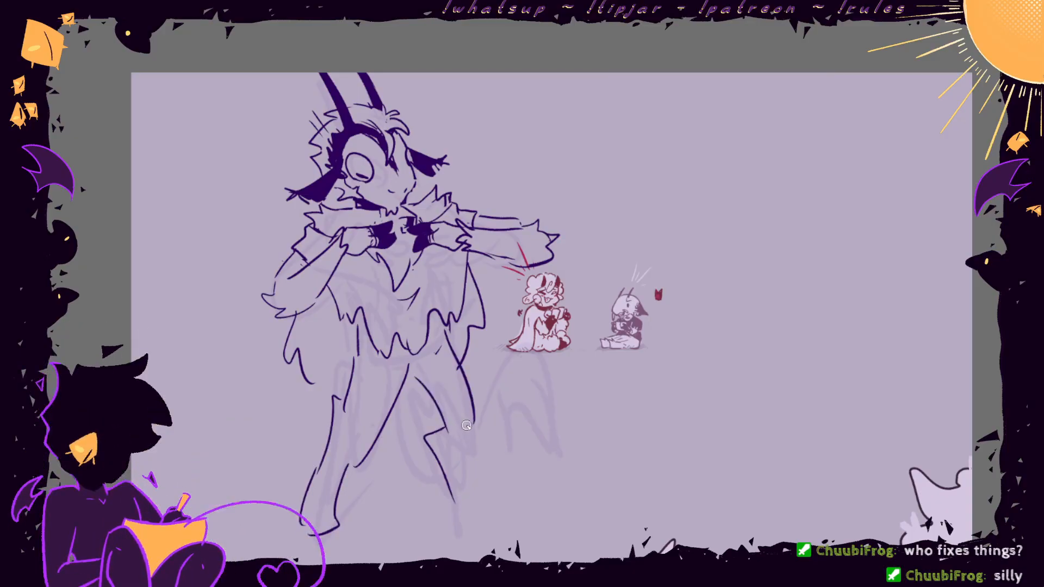
pyautogui.moveTo(466, 454); pyautogui.dragTo(457, 526)
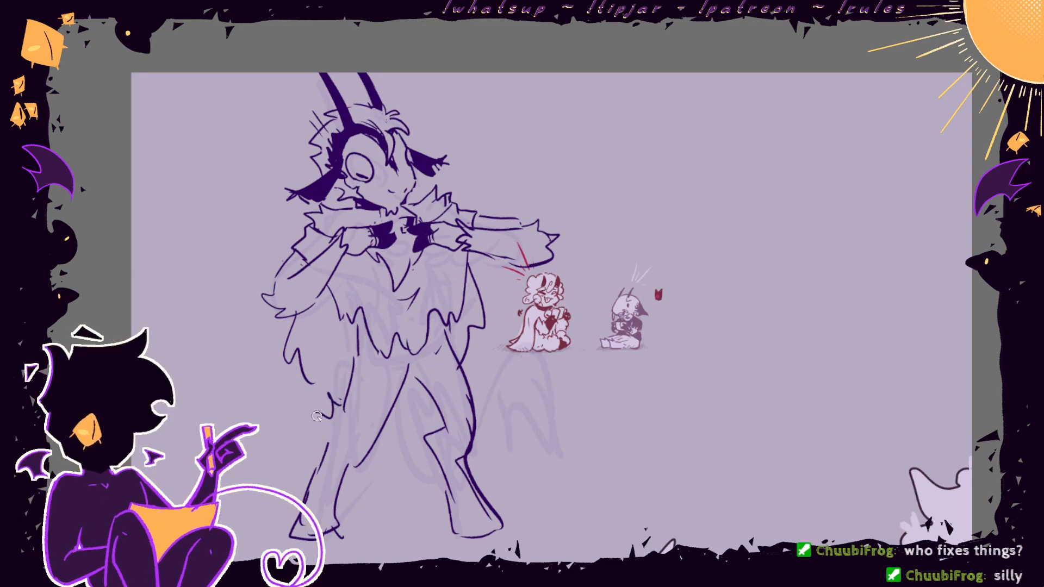
pyautogui.hotkey('ctrl', 'z')
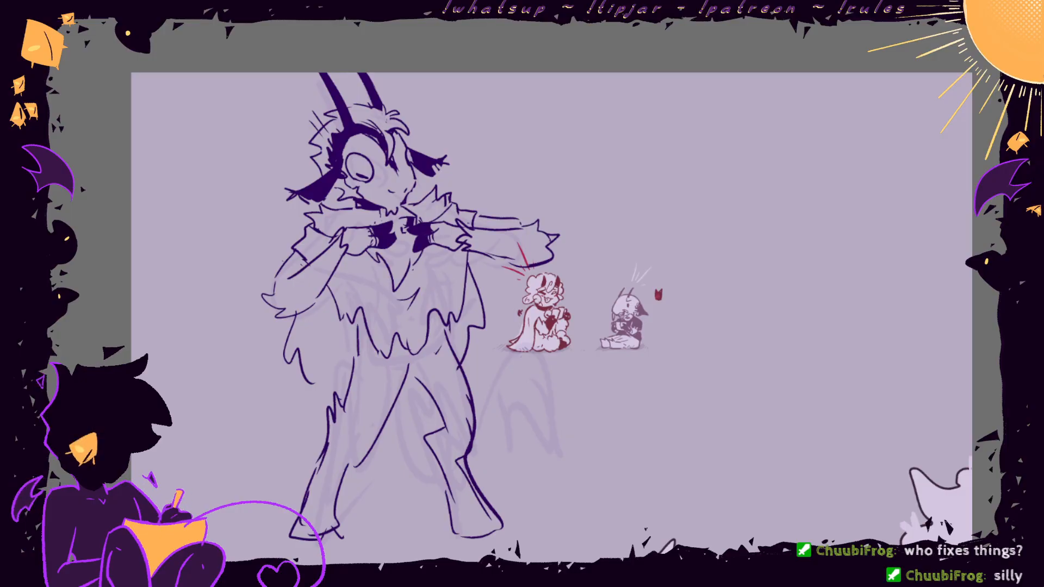
# - Mirror the view, select everything below the head, and stretch the body slightly downward while tilting it, keeping the collar under the chin
pyautogui.press('h')
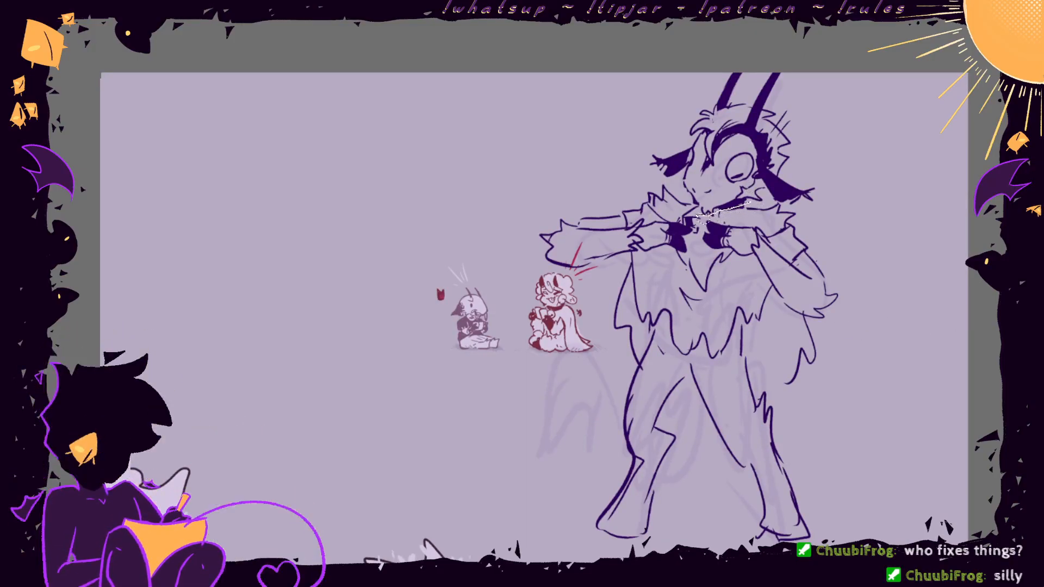
pyautogui.moveTo(751, 208); pyautogui.dragTo(754, 196)
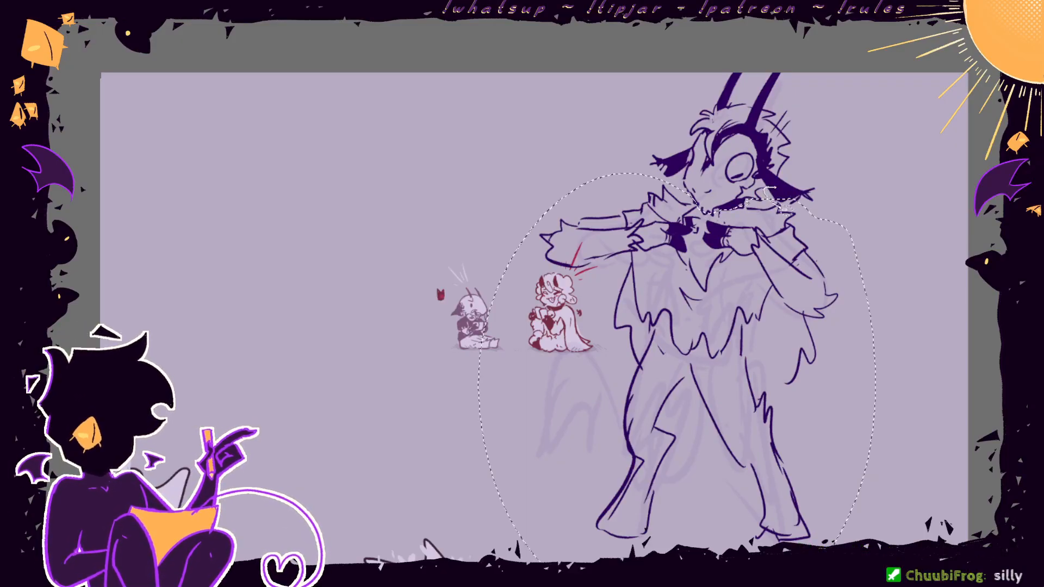
pyautogui.scroll(-3, 925, 340)
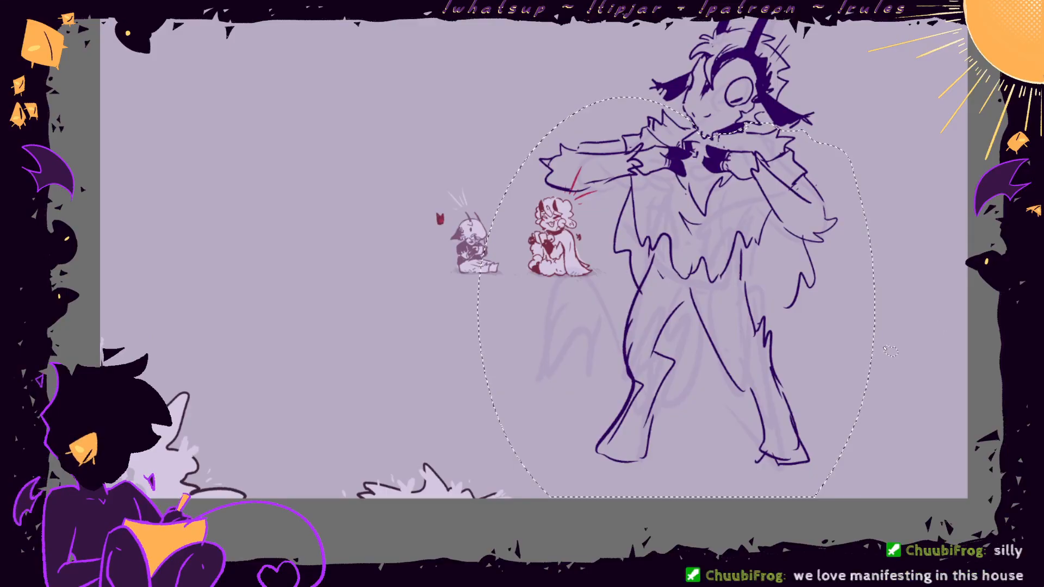
pyautogui.hotkey('ctrl', 't')
pyautogui.moveTo(676, 497); pyautogui.dragTo(663, 505)
pyautogui.moveTo(872, 303); pyautogui.dragTo(865, 298)
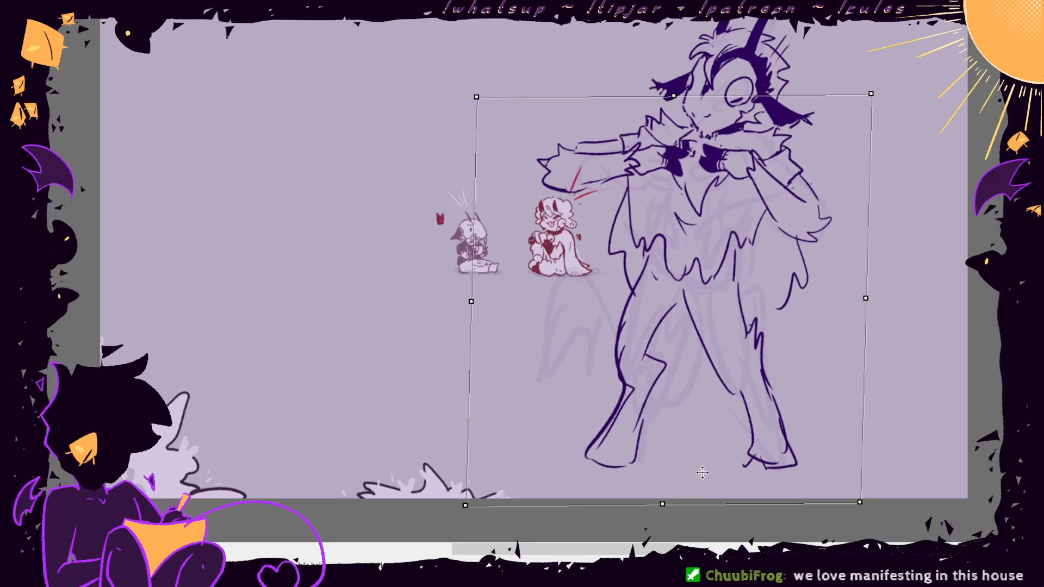
pyautogui.moveTo(662, 504); pyautogui.dragTo(660, 509)
pyautogui.moveTo(930, 349)
pyautogui.mouseDown()
pyautogui.moveTo(937, 340)
pyautogui.moveTo(937, 361)
pyautogui.mouseUp()
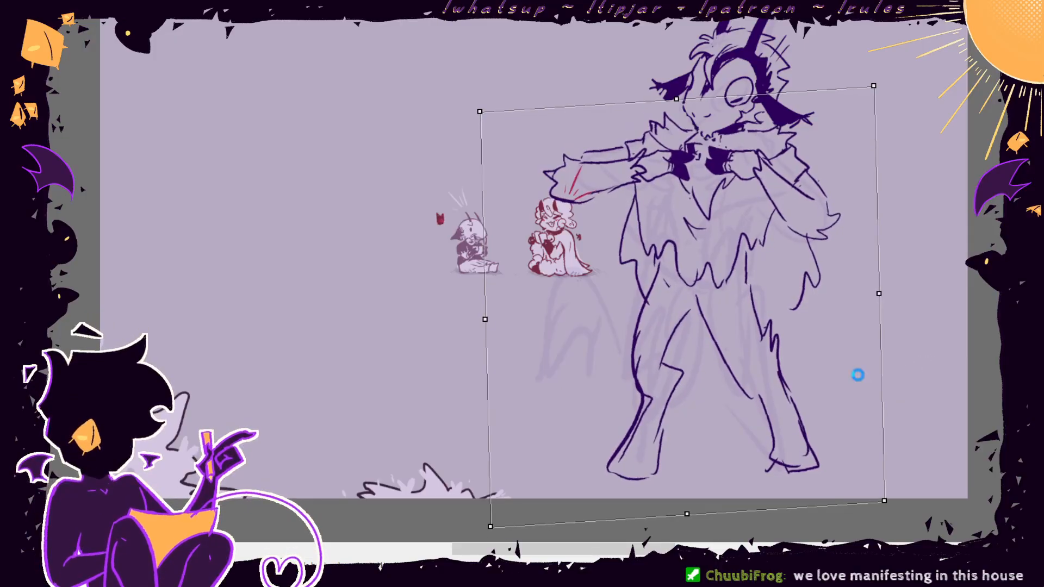
pyautogui.press('Return')
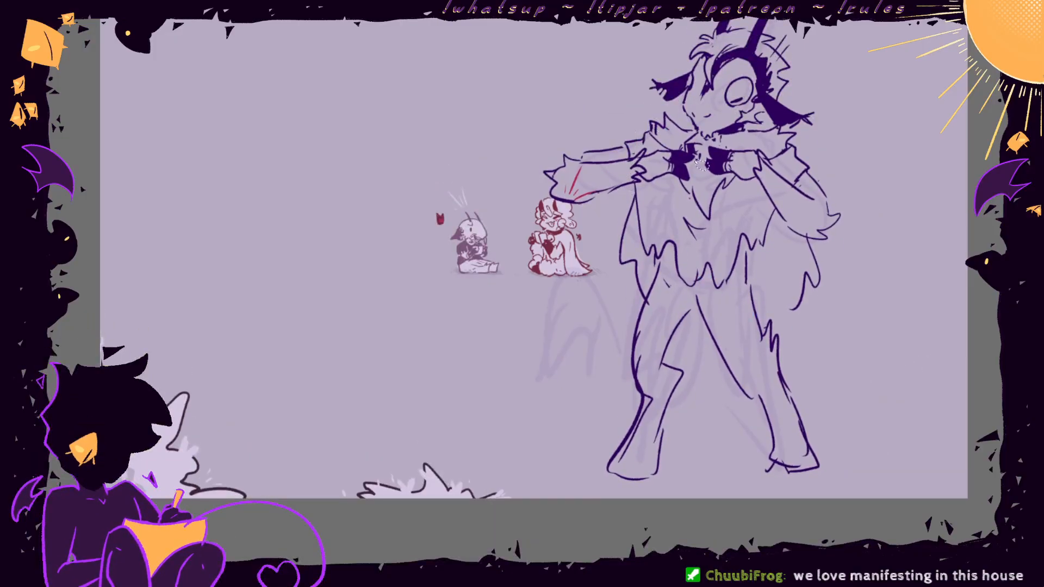
# - Shorten the outstretched arm by moving its furry elbow inward toward the torso and slightly down
pyautogui.hotkey('ctrl', 't')
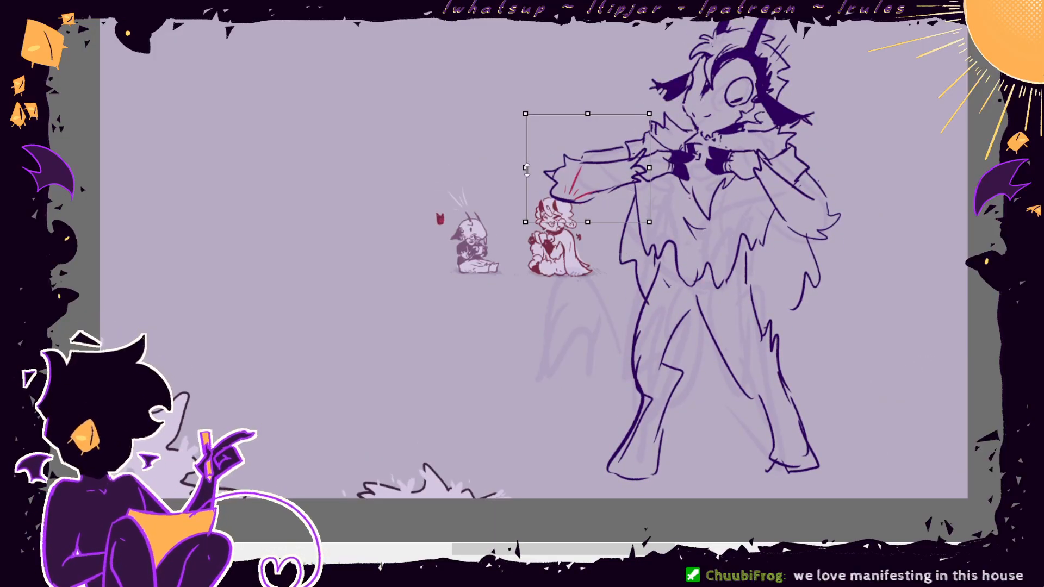
pyautogui.moveTo(556, 243); pyautogui.dragTo(627, 204)
pyautogui.press('Return')
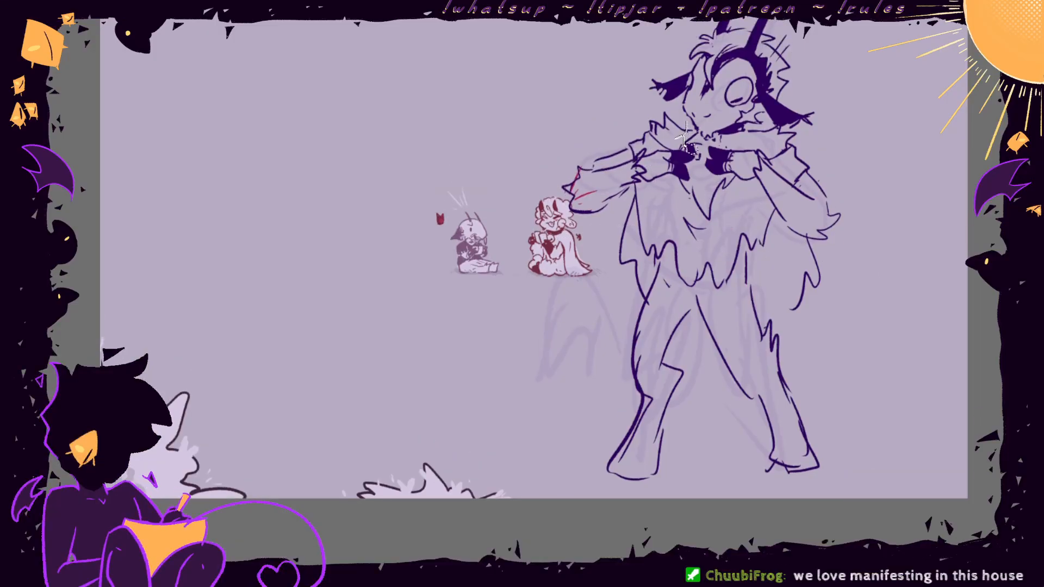
# - Select the whole shortened arm with its hand and rotate it so the elbow drops lower, keeping the hand at the chest
pyautogui.moveTo(685, 140)
pyautogui.mouseDown()
pyautogui.moveTo(653, 185)
pyautogui.moveTo(548, 215)
pyautogui.moveTo(683, 121)
pyautogui.mouseUp()
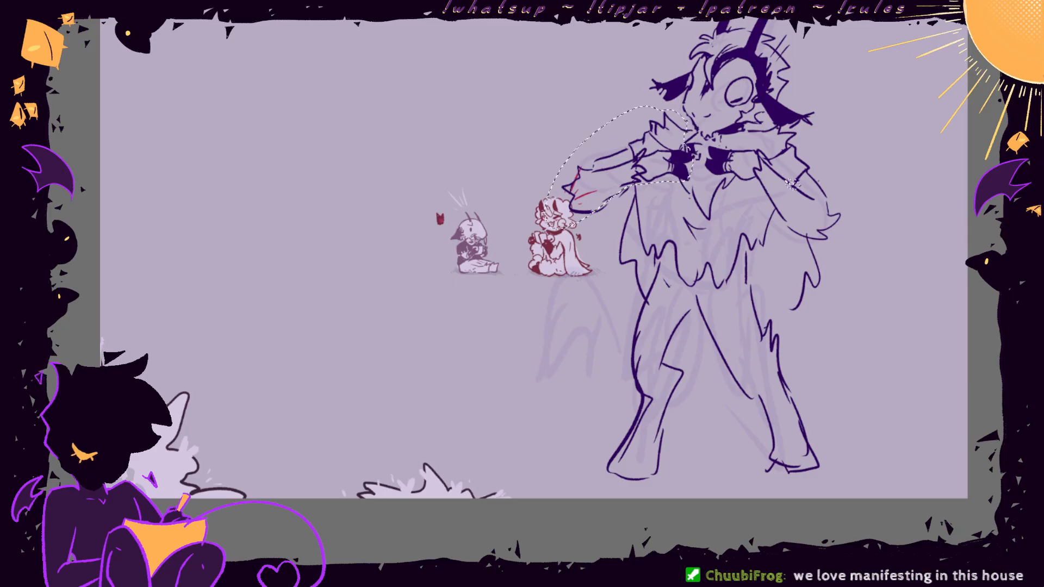
pyautogui.hotkey('ctrl', 't')
pyautogui.moveTo(795, 184); pyautogui.dragTo(830, 168)
pyautogui.moveTo(638, 177); pyautogui.dragTo(649, 180)
pyautogui.moveTo(831, 199)
pyautogui.mouseDown()
pyautogui.moveTo(836, 278)
pyautogui.moveTo(837, 240)
pyautogui.mouseUp()
pyautogui.press('Return')
# - Select both legs below the ragged hem and widen, lengthen and skew them slightly for a broader stance
pyautogui.moveTo(774, 256)
pyautogui.mouseDown()
pyautogui.moveTo(767, 280)
pyautogui.moveTo(671, 311)
pyautogui.moveTo(585, 559)
pyautogui.moveTo(841, 413)
pyautogui.moveTo(767, 302)
pyautogui.mouseUp()
pyautogui.hotkey('ctrl', 't')
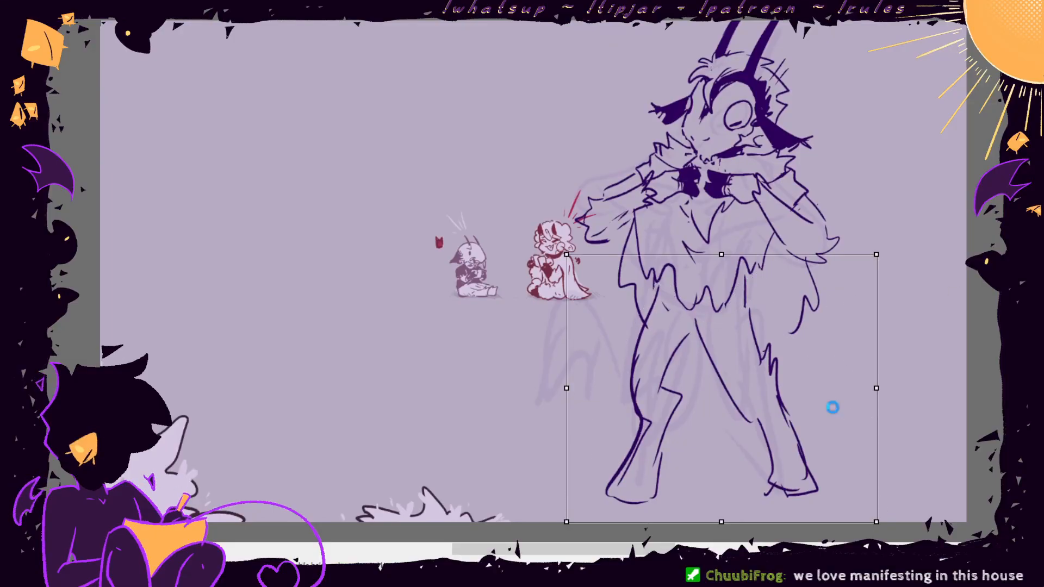
pyautogui.moveTo(877, 389); pyautogui.dragTo(889, 389)
pyautogui.moveTo(722, 522); pyautogui.dragTo(716, 529)
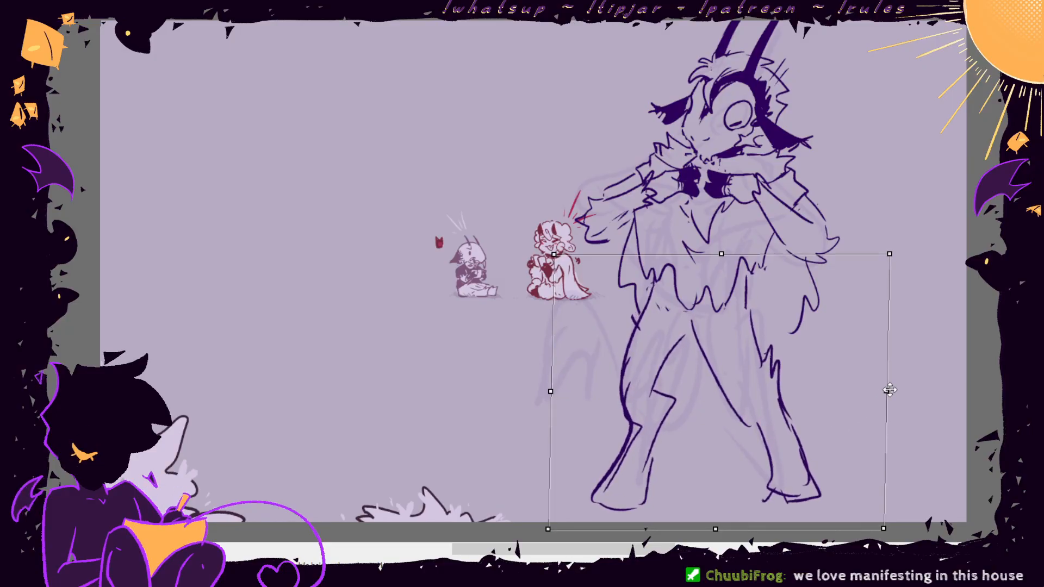
pyautogui.moveTo(891, 392); pyautogui.dragTo(889, 384)
pyautogui.press('Return')
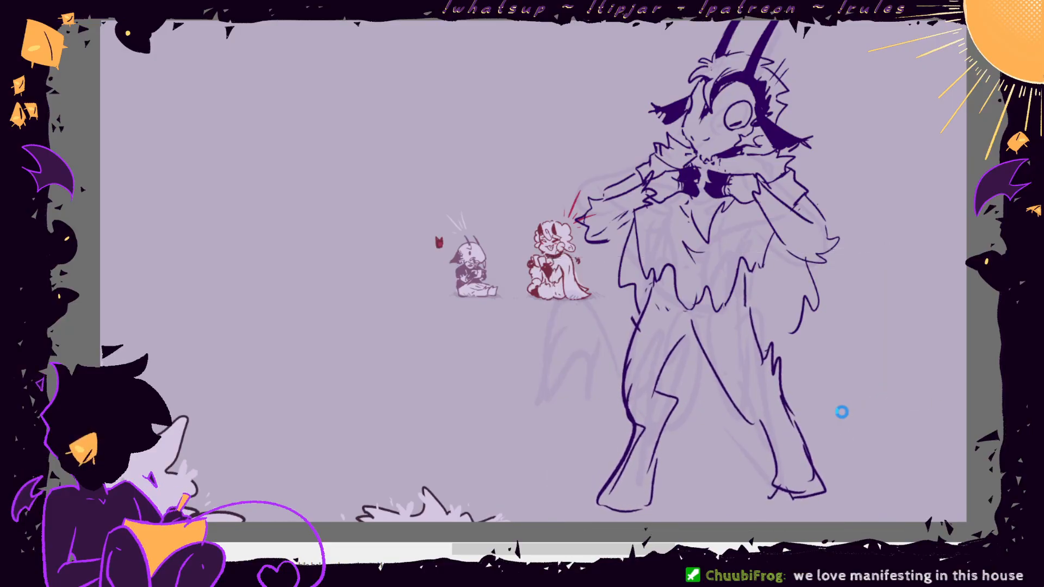
# - Draw a curved tail arching out from behind the legs, ending in a pointed hanging tuft of fur
pyautogui.moveTo(631, 360)
pyautogui.mouseDown()
pyautogui.moveTo(565, 314)
pyautogui.moveTo(545, 430)
pyautogui.mouseUp()
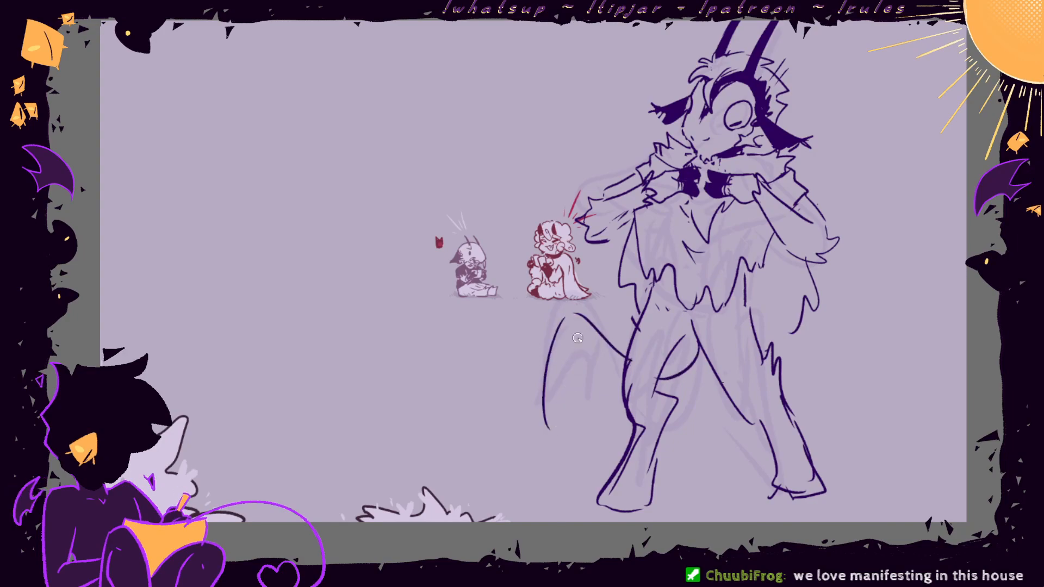
pyautogui.moveTo(567, 321)
pyautogui.mouseDown()
pyautogui.moveTo(594, 356)
pyautogui.moveTo(568, 430)
pyautogui.mouseUp()
pyautogui.hotkey('ctrl', 'z')
pyautogui.moveTo(590, 322)
pyautogui.mouseDown()
pyautogui.moveTo(562, 352)
pyautogui.moveTo(579, 400)
pyautogui.moveTo(546, 375)
pyautogui.moveTo(556, 459)
pyautogui.moveTo(568, 425)
pyautogui.mouseUp()
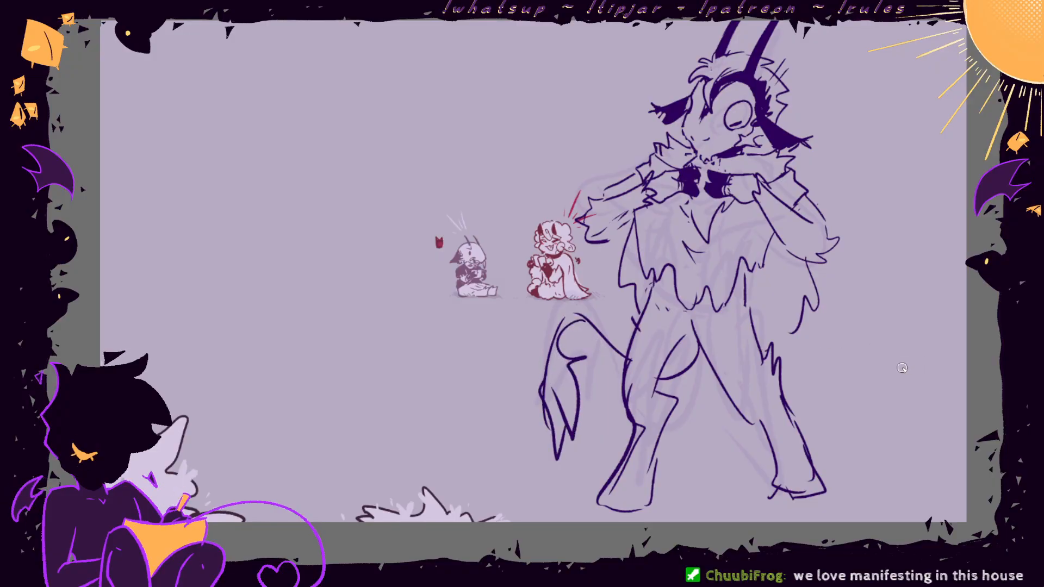
# - Select the leg nearest the tail and skew it so its hoof moves inward, away from the tail
pyautogui.moveTo(701, 349)
pyautogui.mouseDown()
pyautogui.moveTo(660, 287)
pyautogui.moveTo(617, 346)
pyautogui.moveTo(587, 486)
pyautogui.moveTo(709, 360)
pyautogui.moveTo(692, 340)
pyautogui.moveTo(665, 388)
pyautogui.mouseUp()
pyautogui.moveTo(633, 318); pyautogui.dragTo(699, 332)
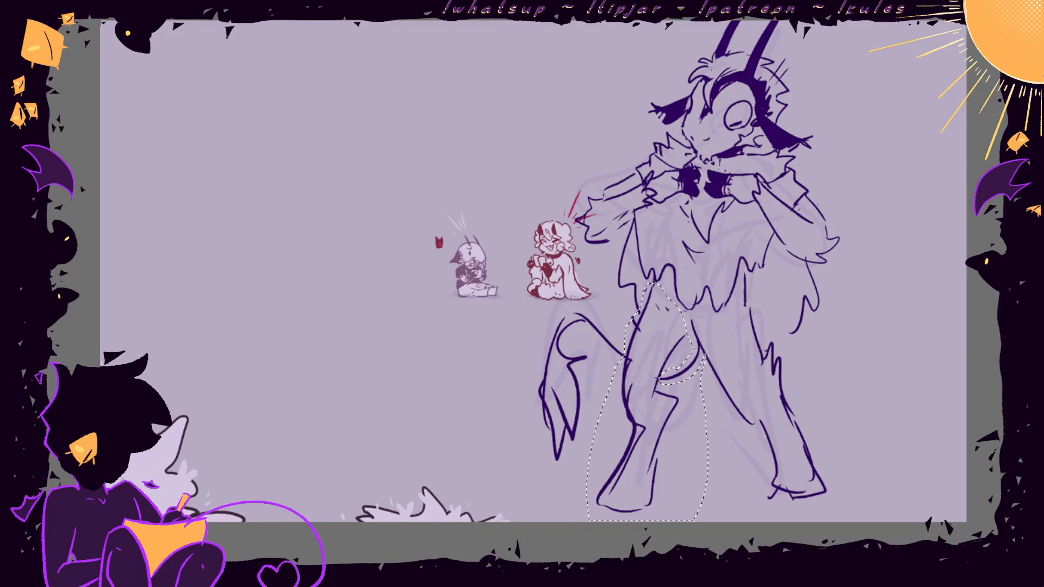
pyautogui.moveTo(807, 454); pyautogui.dragTo(806, 401)
pyautogui.hotkey('ctrl', 't')
pyautogui.moveTo(645, 472); pyautogui.dragTo(662, 472)
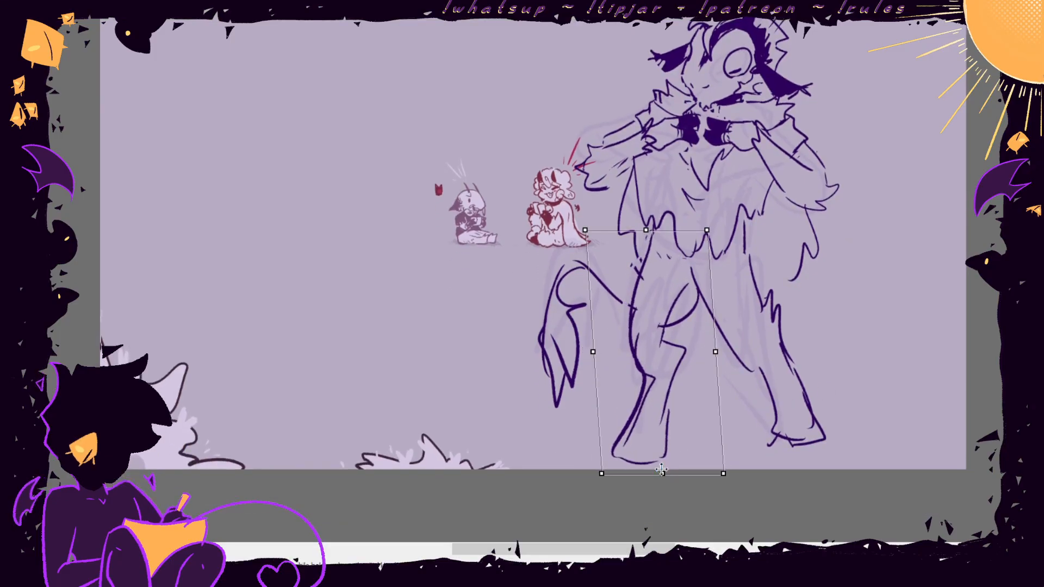
pyautogui.press('Return')
# - Select the leg farther from the tail and tilt it so its hoof sits slightly closer to the other leg
pyautogui.moveTo(746, 217)
pyautogui.mouseDown()
pyautogui.moveTo(718, 275)
pyautogui.moveTo(784, 481)
pyautogui.moveTo(791, 278)
pyautogui.moveTo(746, 219)
pyautogui.mouseUp()
pyautogui.hotkey('ctrl', 't')
pyautogui.moveTo(902, 315); pyautogui.dragTo(915, 330)
pyautogui.press('Return')
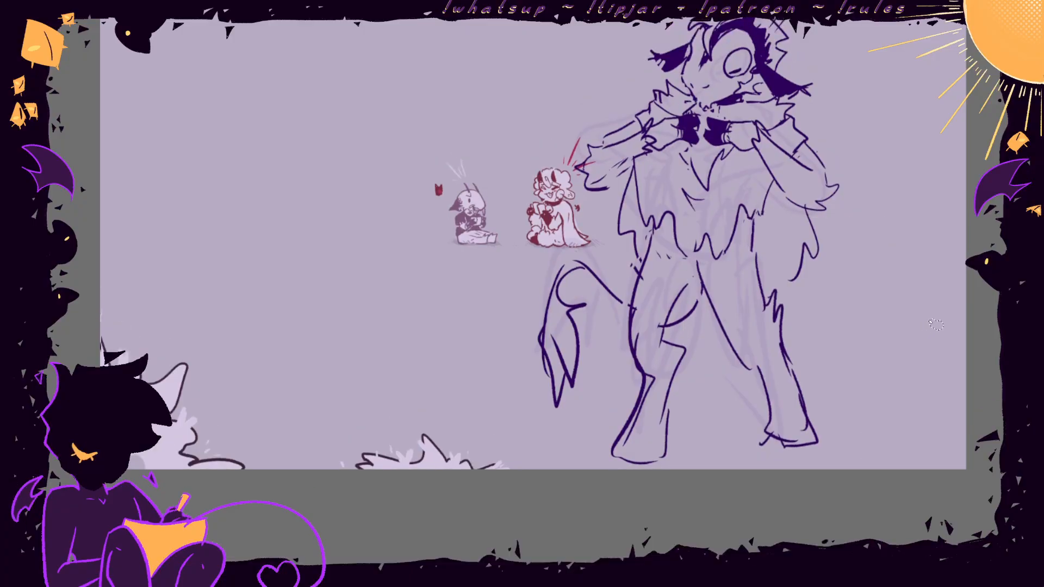
# - Try shifting the selected horned head slightly away from the two small seated figures, above the fur collar
pyautogui.moveTo(787, 93); pyautogui.dragTo(786, 172)
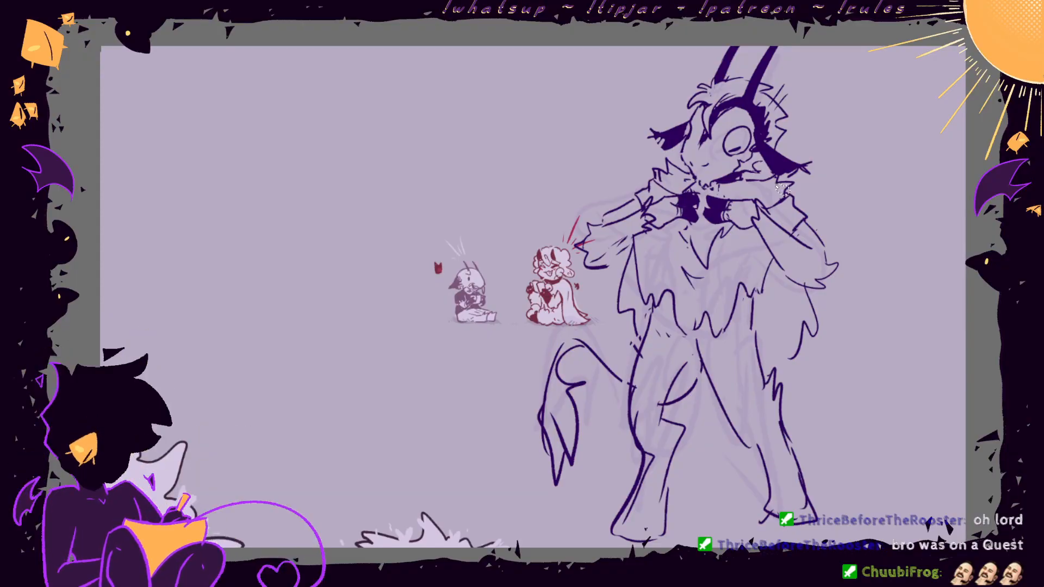
pyautogui.moveTo(792, 182)
pyautogui.mouseDown()
pyautogui.moveTo(715, 190)
pyautogui.moveTo(688, 171)
pyautogui.moveTo(702, 21)
pyautogui.moveTo(807, 186)
pyautogui.moveTo(784, 177)
pyautogui.mouseUp()
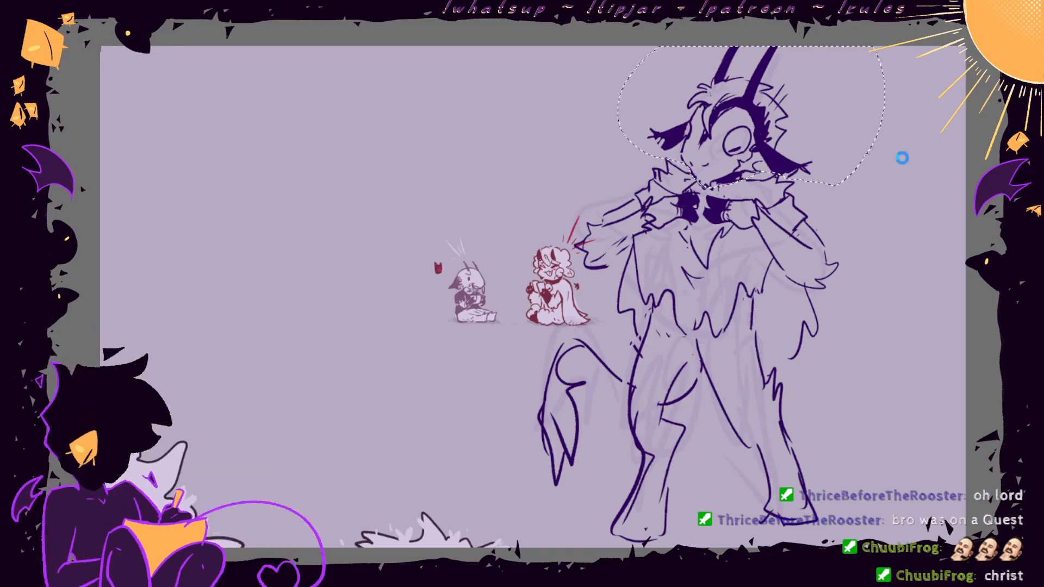
pyautogui.hotkey('ctrl', 't')
pyautogui.moveTo(902, 158); pyautogui.dragTo(902, 154)
pyautogui.moveTo(823, 144); pyautogui.dragTo(828, 148)
pyautogui.press('Return')
pyautogui.hotkey('ctrl', 't')
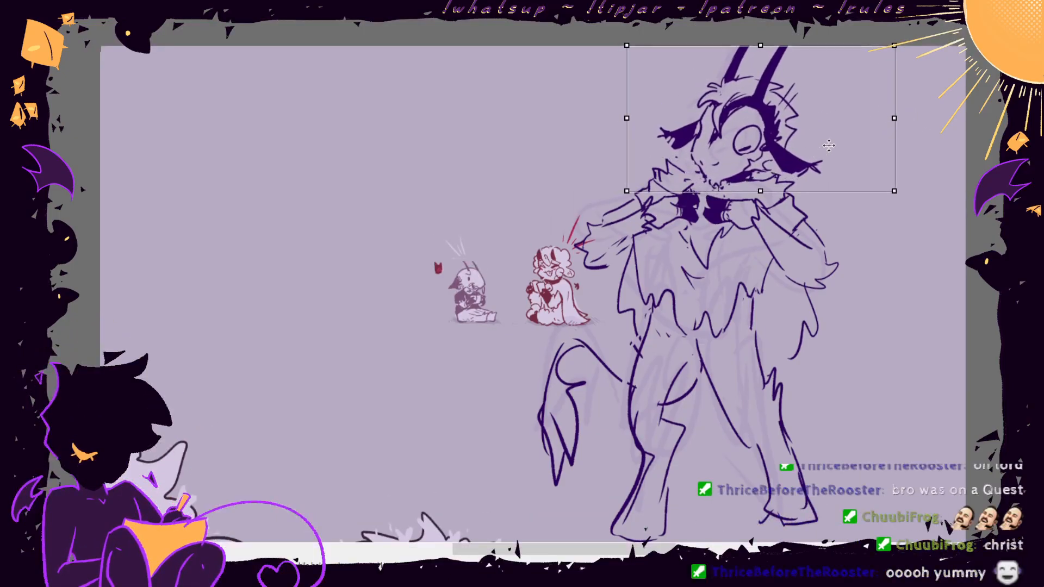
pyautogui.press('Return')
pyautogui.hotkey('ctrl', 'd')
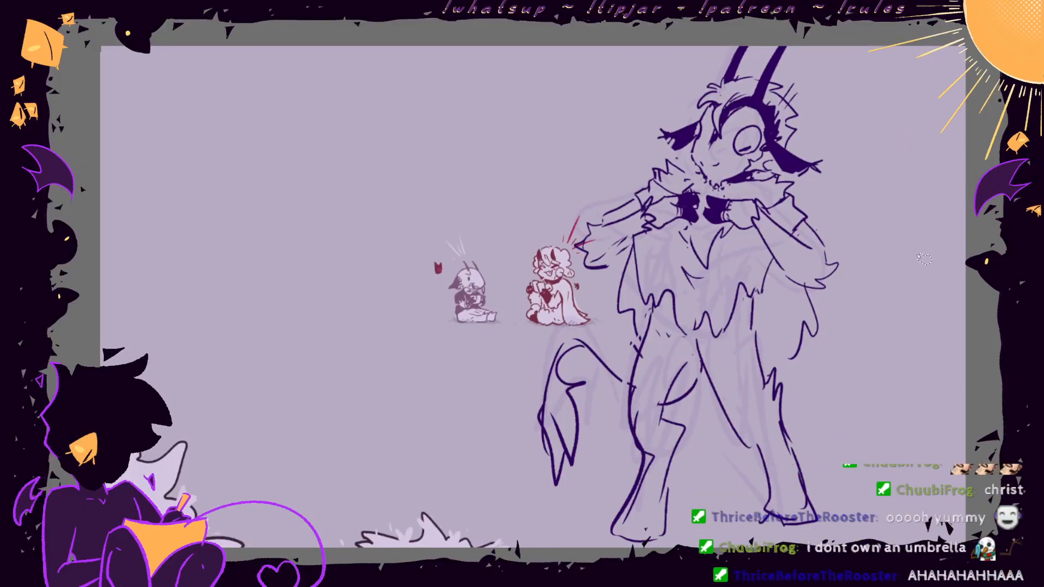
pyautogui.hotkey('ctrl', 'z')
pyautogui.hotkey('ctrl', 'z')
# - Move the selected head and horns a very small distance away from the seated figures, and clear the selection
pyautogui.hotkey('ctrl', 't')
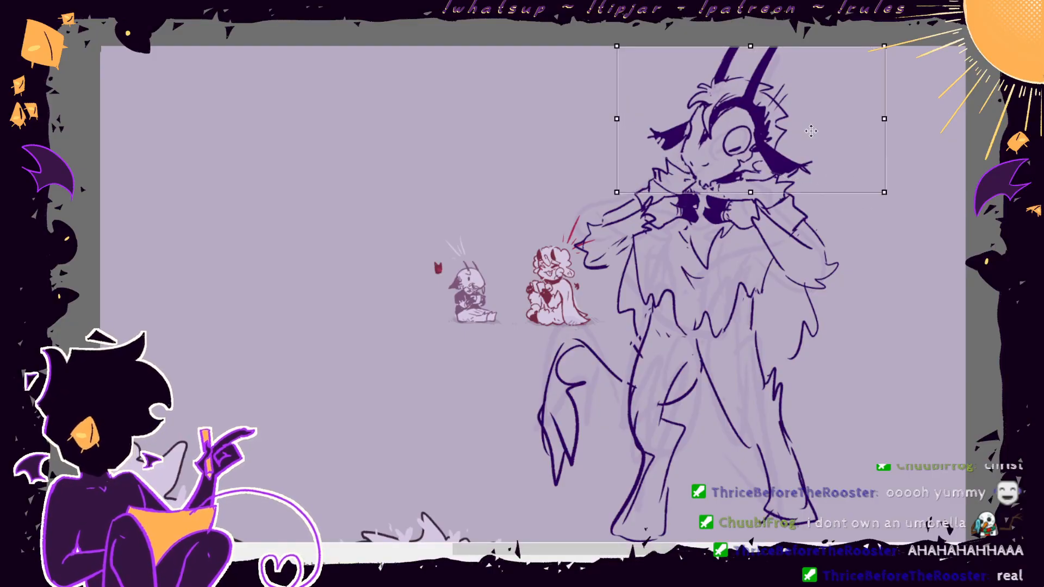
pyautogui.press('Escape')
pyautogui.hotkey('ctrl', 't')
pyautogui.moveTo(807, 142); pyautogui.dragTo(814, 141)
pyautogui.press('Return')
pyautogui.hotkey('ctrl', 'd')
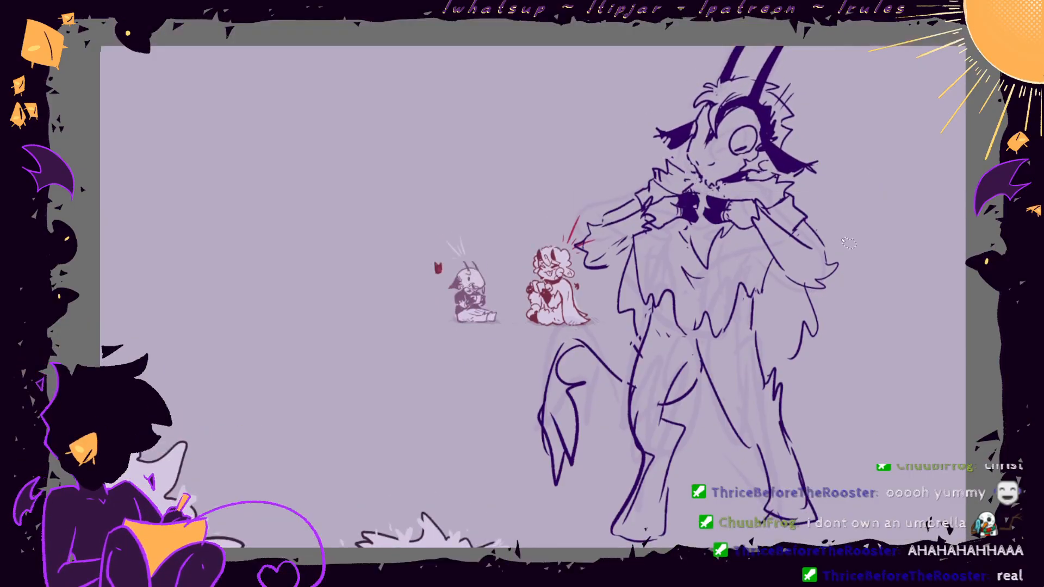
# - Rotate the entire horned figure slightly counterclockwise
pyautogui.hotkey('ctrl', 't')
pyautogui.moveTo(914, 341); pyautogui.dragTo(909, 334)
pyautogui.press('Return')
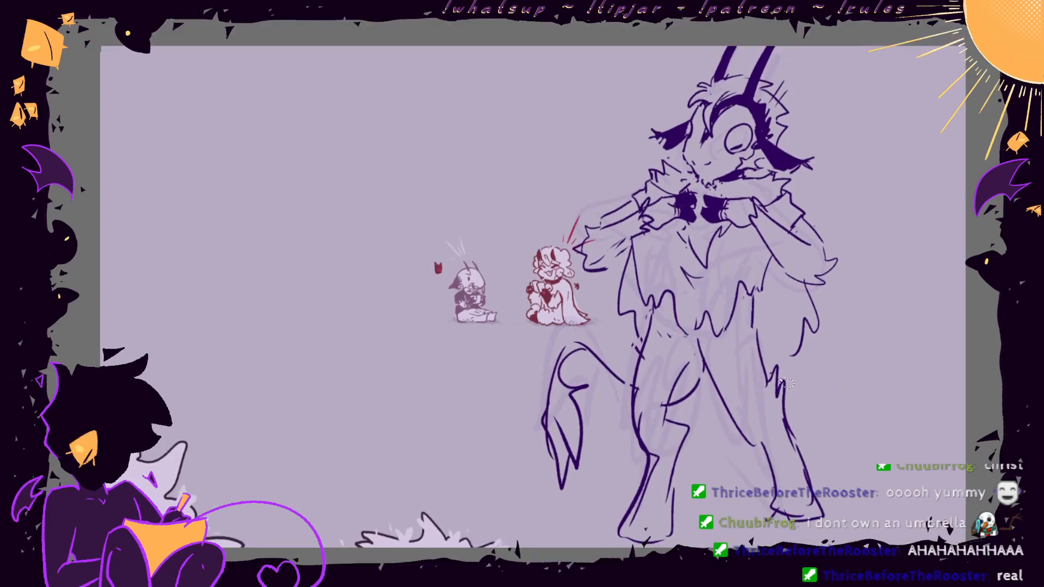
# - Select and slightly adjust the lower part of each leg in turn, from the jagged fur and knee down to the hoof
pyautogui.moveTo(787, 383)
pyautogui.mouseDown()
pyautogui.moveTo(765, 396)
pyautogui.moveTo(826, 490)
pyautogui.moveTo(795, 368)
pyautogui.mouseUp()
pyautogui.hotkey('ctrl', 't')
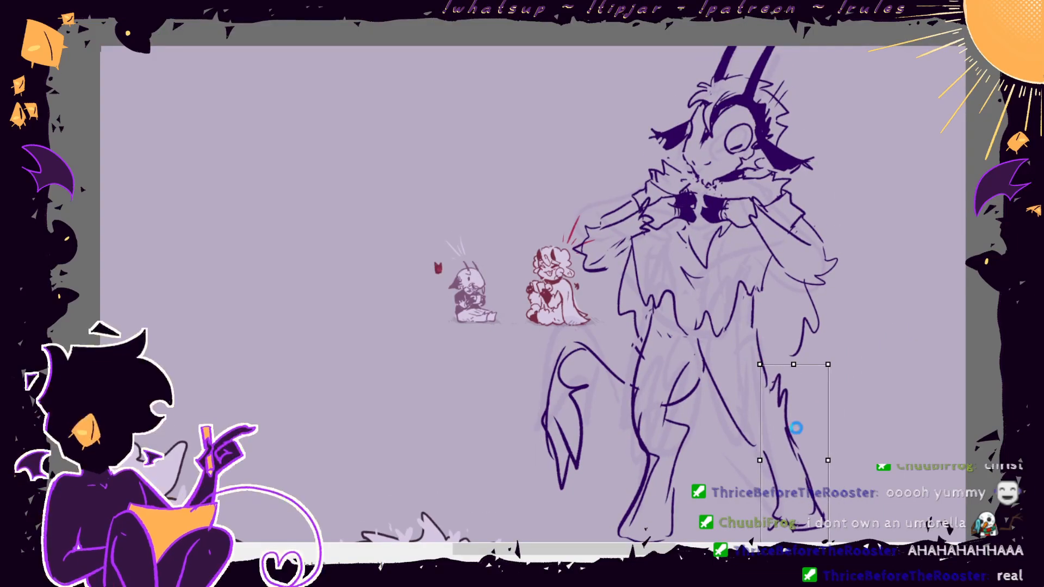
pyautogui.press('Return')
pyautogui.hotkey('ctrl', 'd')
pyautogui.moveTo(668, 407)
pyautogui.mouseDown()
pyautogui.moveTo(705, 375)
pyautogui.moveTo(644, 358)
pyautogui.moveTo(610, 506)
pyautogui.moveTo(687, 421)
pyautogui.moveTo(683, 431)
pyautogui.mouseUp()
pyautogui.hotkey('ctrl', 't')
pyautogui.press('Return')
pyautogui.hotkey('ctrl', 'd')
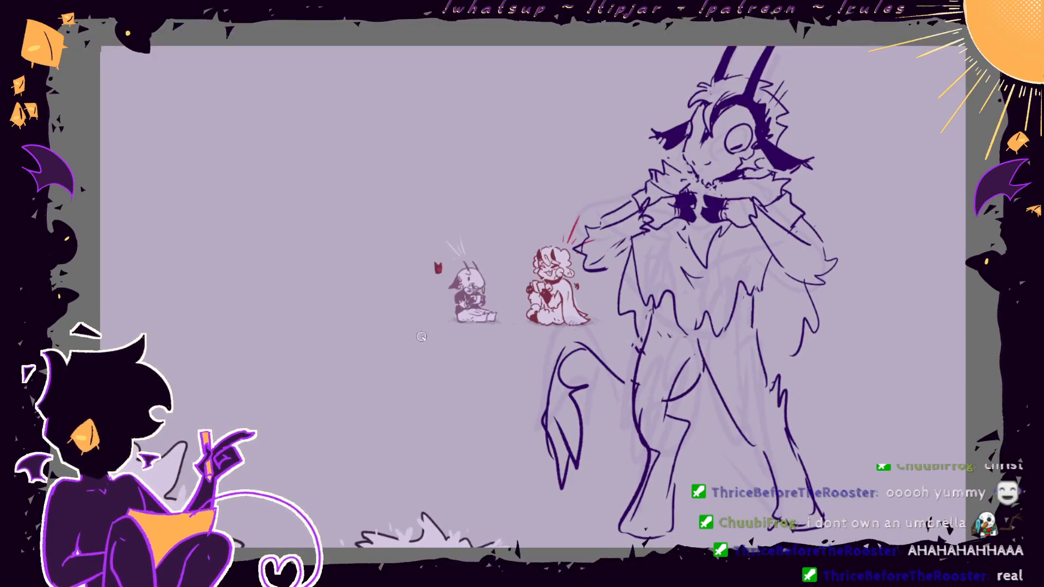
# - Sketch a closed umbrella with a thick hooked handle in the empty canvas area and remove it again
pyautogui.moveTo(206, 325)
pyautogui.mouseDown()
pyautogui.moveTo(242, 119)
pyautogui.moveTo(259, 163)
pyautogui.mouseUp()
pyautogui.moveTo(235, 128)
pyautogui.mouseDown()
pyautogui.moveTo(197, 337)
pyautogui.moveTo(193, 197)
pyautogui.moveTo(223, 212)
pyautogui.moveTo(185, 375)
pyautogui.moveTo(196, 315)
pyautogui.moveTo(213, 339)
pyautogui.mouseUp()
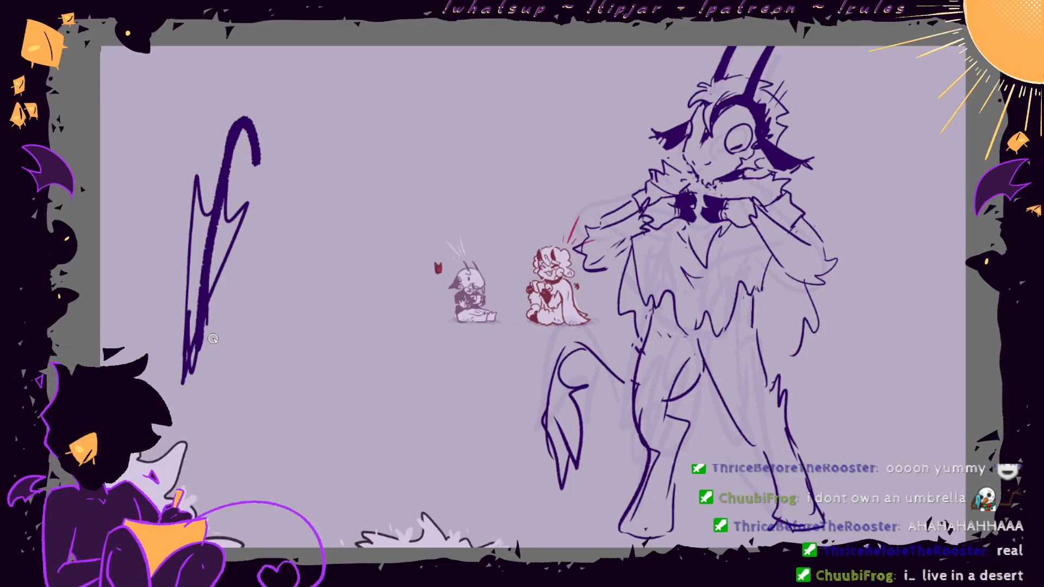
pyautogui.moveTo(111, 20); pyautogui.dragTo(149, 482)
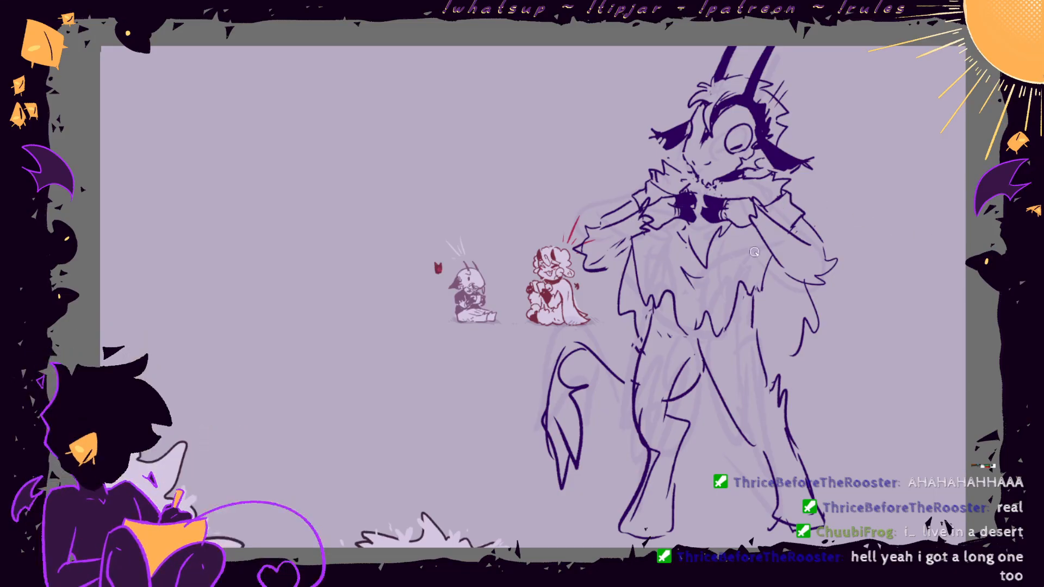
# - Select the body, arms, legs and tail below the head, and narrow and tilt them slightly under the collar
pyautogui.moveTo(664, 181)
pyautogui.mouseDown()
pyautogui.moveTo(473, 481)
pyautogui.moveTo(830, 187)
pyautogui.moveTo(734, 192)
pyautogui.moveTo(660, 178)
pyautogui.mouseUp()
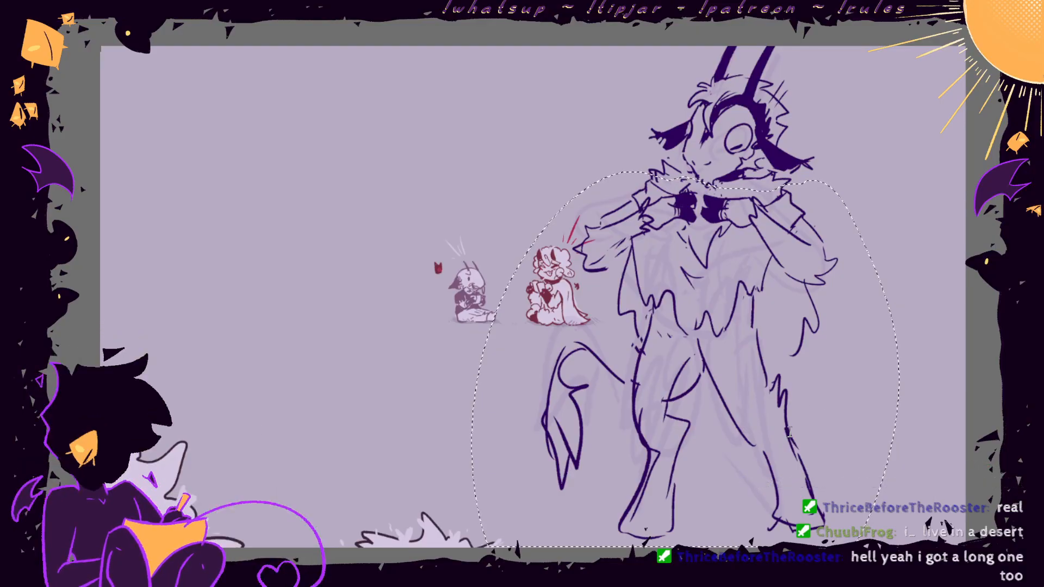
pyautogui.hotkey('ctrl', 't')
pyautogui.press('Escape')
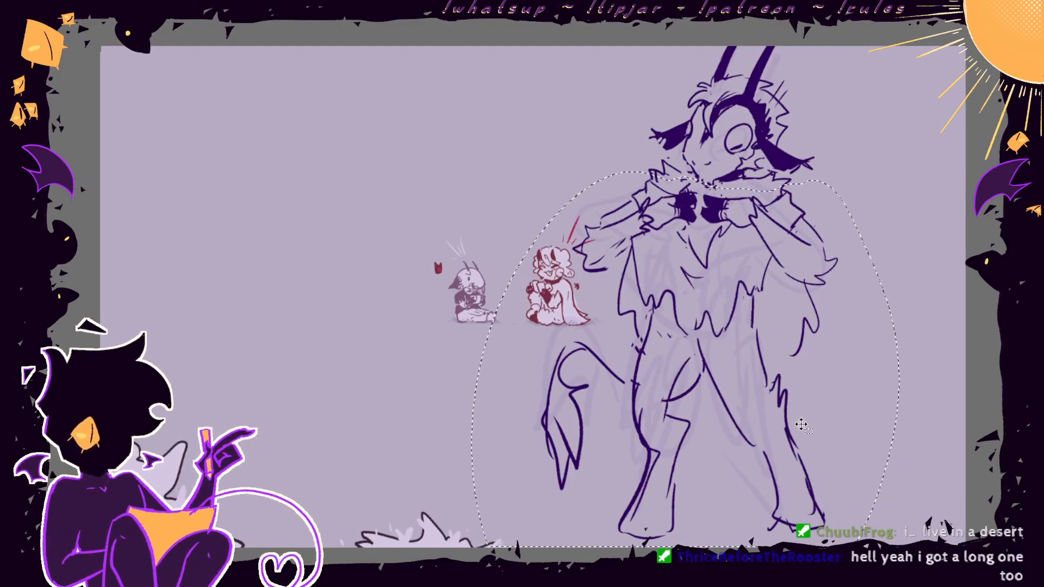
pyautogui.hotkey('ctrl', 't')
pyautogui.scroll(-3, 836, 302)
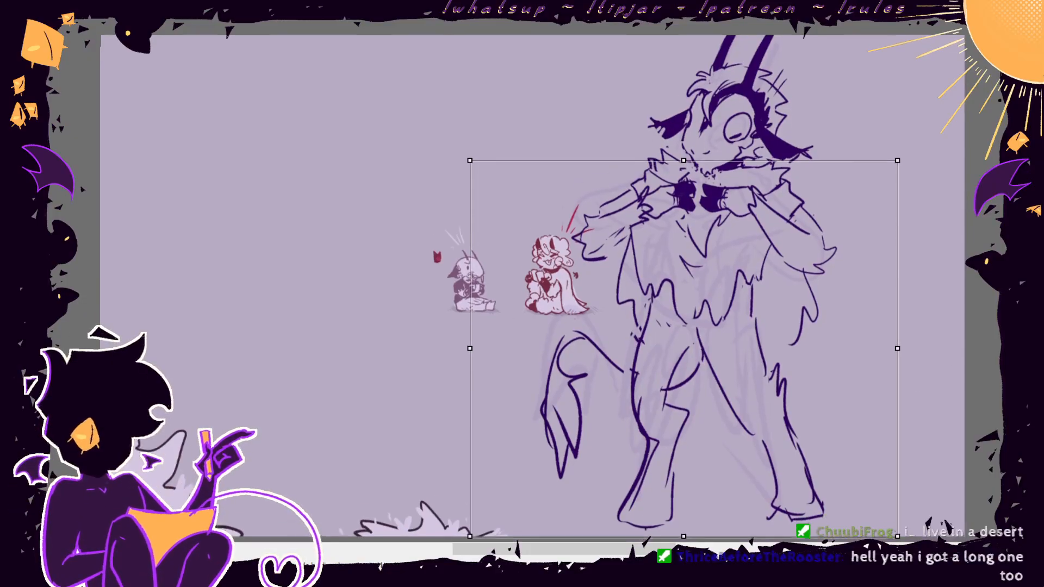
pyautogui.press('Escape')
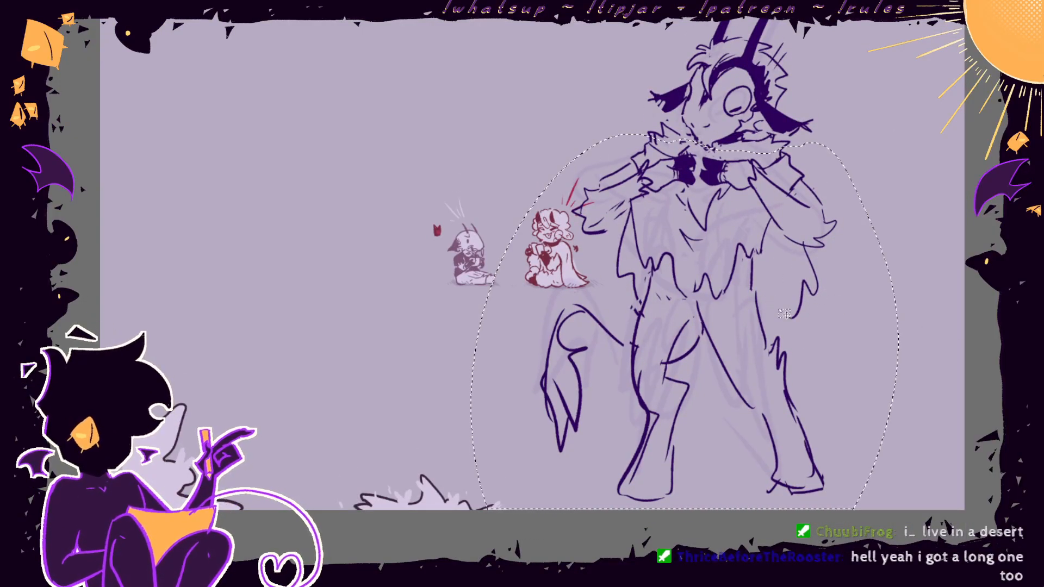
pyautogui.hotkey('ctrl', 't')
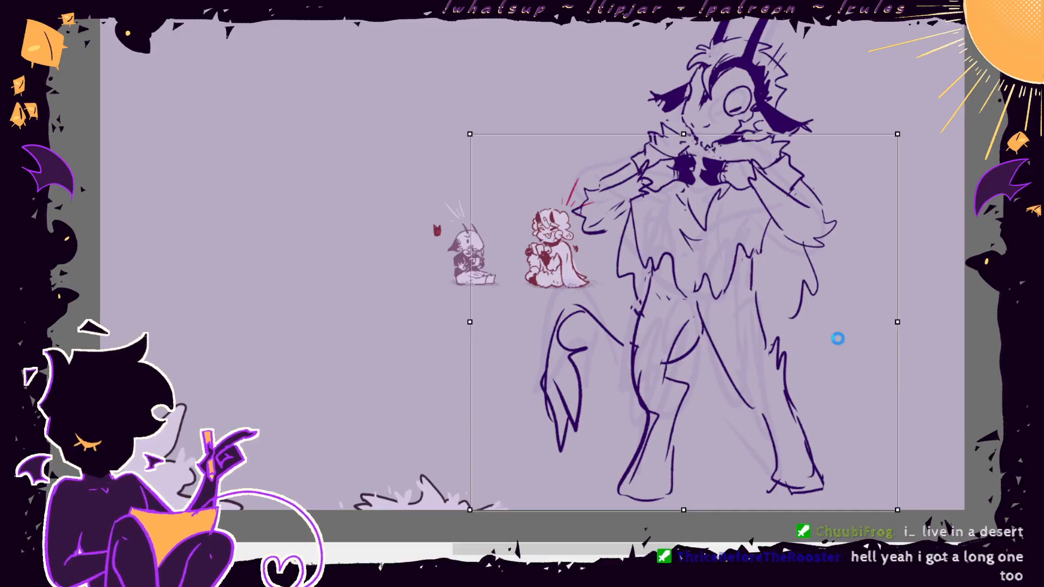
pyautogui.moveTo(898, 322); pyautogui.dragTo(867, 340)
pyautogui.moveTo(687, 511); pyautogui.dragTo(679, 516)
pyautogui.moveTo(886, 325); pyautogui.dragTo(887, 324)
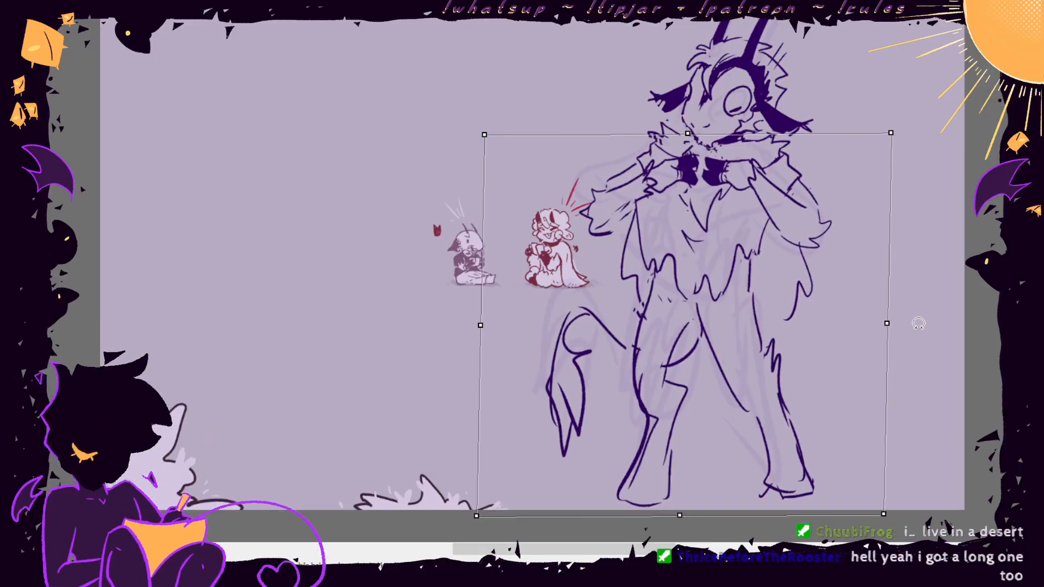
pyautogui.press('Return')
# - Select the legs and tail below the tattered hem and shorten them slightly
pyautogui.moveTo(756, 260)
pyautogui.mouseDown()
pyautogui.moveTo(652, 275)
pyautogui.moveTo(489, 435)
pyautogui.moveTo(812, 339)
pyautogui.moveTo(757, 261)
pyautogui.mouseUp()
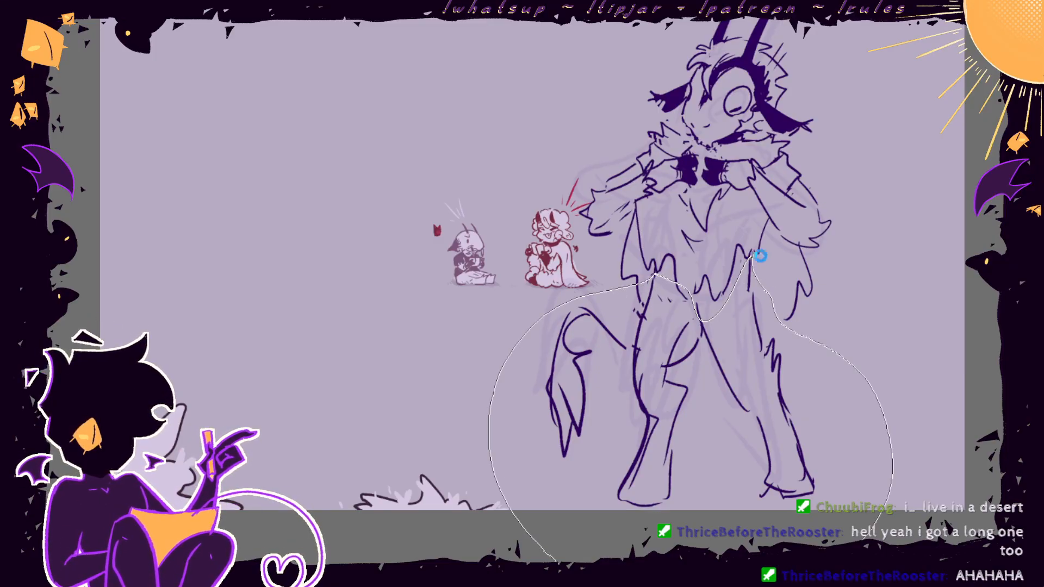
pyautogui.hotkey('ctrl', 't')
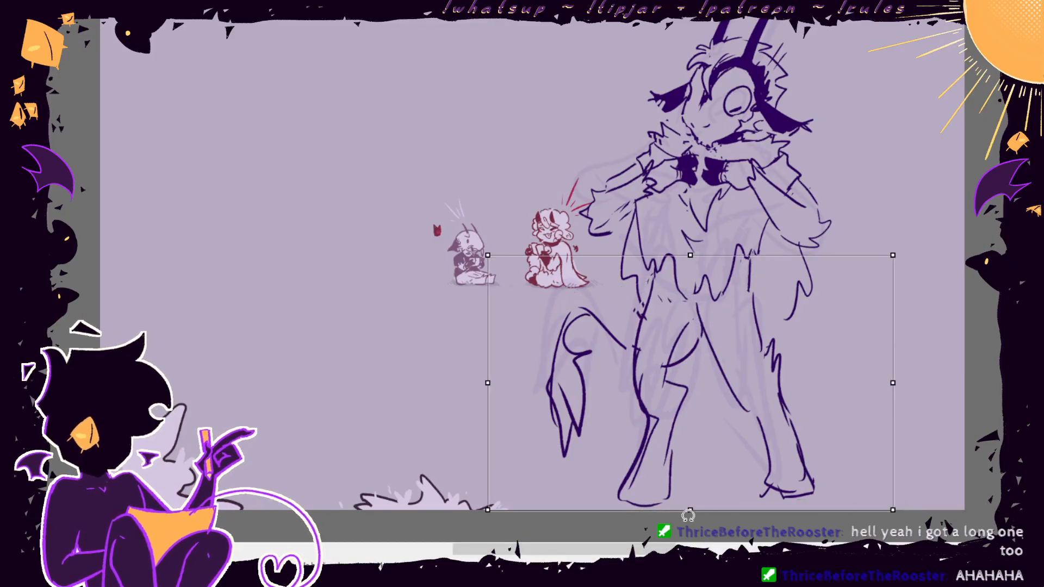
pyautogui.moveTo(689, 513); pyautogui.dragTo(690, 508)
pyautogui.press('Return')
# - Select the torso between the arms and the jagged hem and adjust its proportions slightly
pyautogui.moveTo(741, 190)
pyautogui.mouseDown()
pyautogui.moveTo(642, 210)
pyautogui.moveTo(662, 269)
pyautogui.moveTo(714, 307)
pyautogui.moveTo(753, 258)
pyautogui.moveTo(756, 229)
pyautogui.moveTo(776, 237)
pyautogui.mouseUp()
pyautogui.hotkey('ctrl', 't')
pyautogui.press('Return')
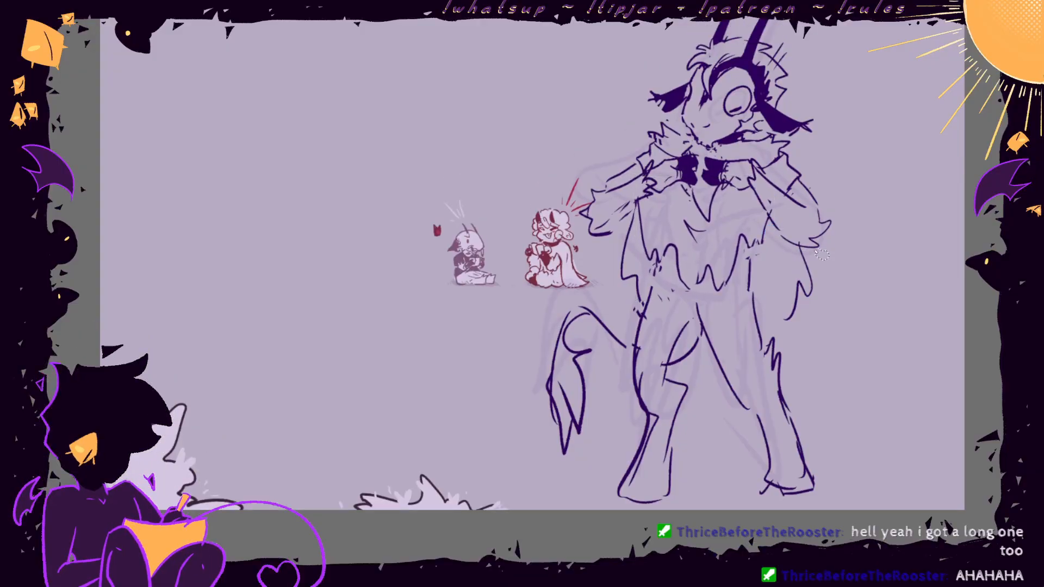
# - Bring up the crouching horned character for comparison, try moving the standing figure down beside it, and undo the changes
pyautogui.moveTo(863, 272); pyautogui.dragTo(863, 313)
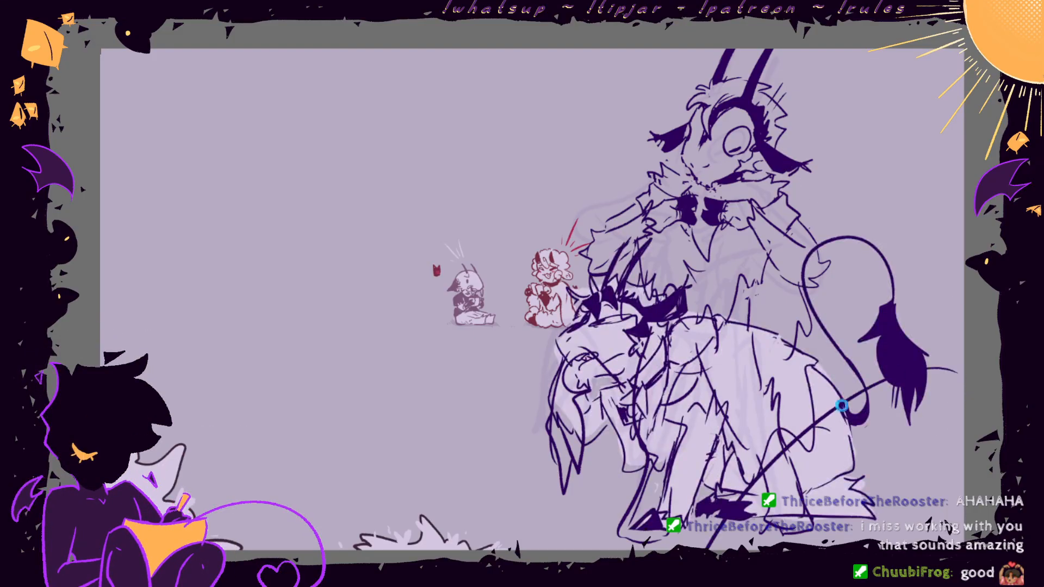
pyautogui.moveTo(944, 304); pyautogui.dragTo(680, 529)
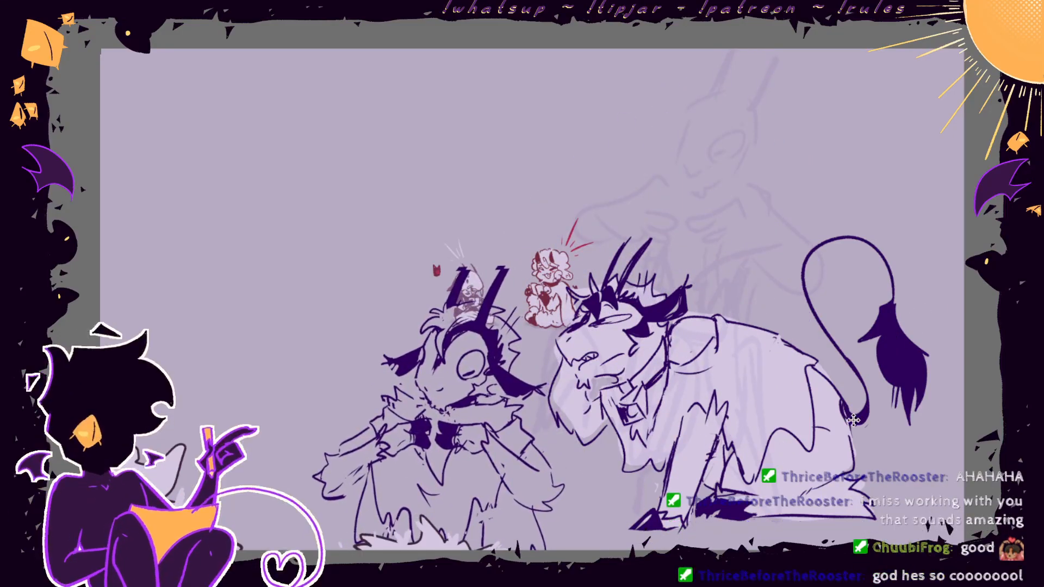
pyautogui.hotkey('ctrl', 'z')
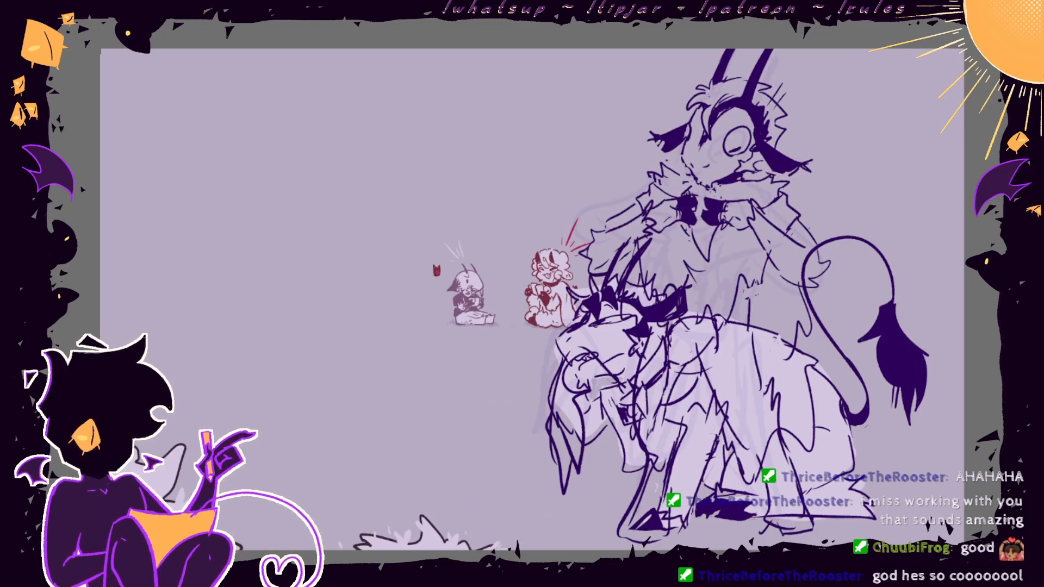
pyautogui.hotkey('ctrl', 'z')
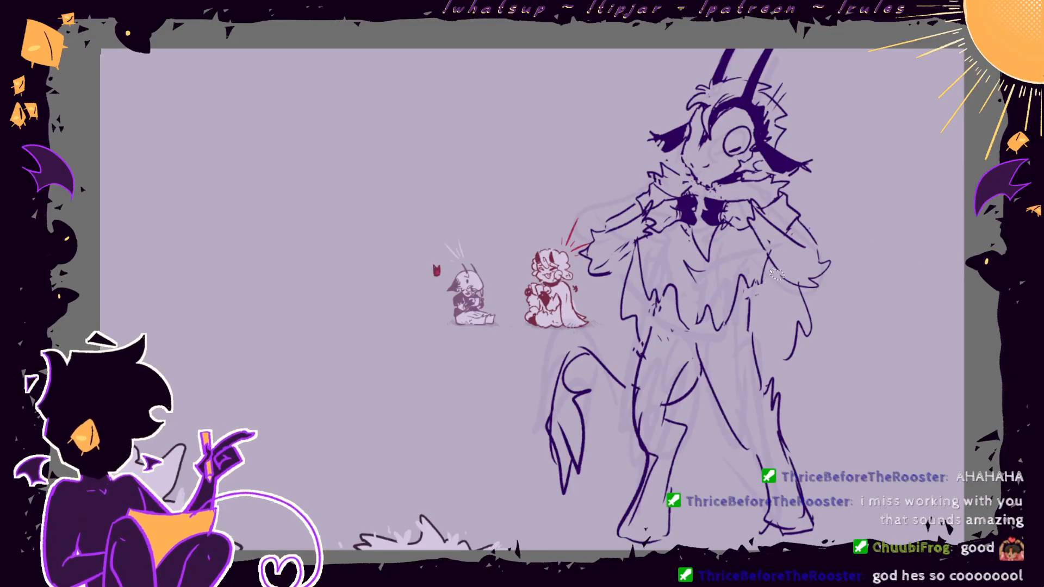
# - Select the legs and tail below the hem, widen them slightly and slant them a little toward the tail side
pyautogui.moveTo(777, 275)
pyautogui.mouseDown()
pyautogui.moveTo(647, 251)
pyautogui.moveTo(495, 506)
pyautogui.moveTo(822, 340)
pyautogui.moveTo(775, 363)
pyautogui.moveTo(769, 311)
pyautogui.mouseUp()
pyautogui.hotkey('ctrl', 't')
pyautogui.moveTo(833, 397); pyautogui.dragTo(846, 394)
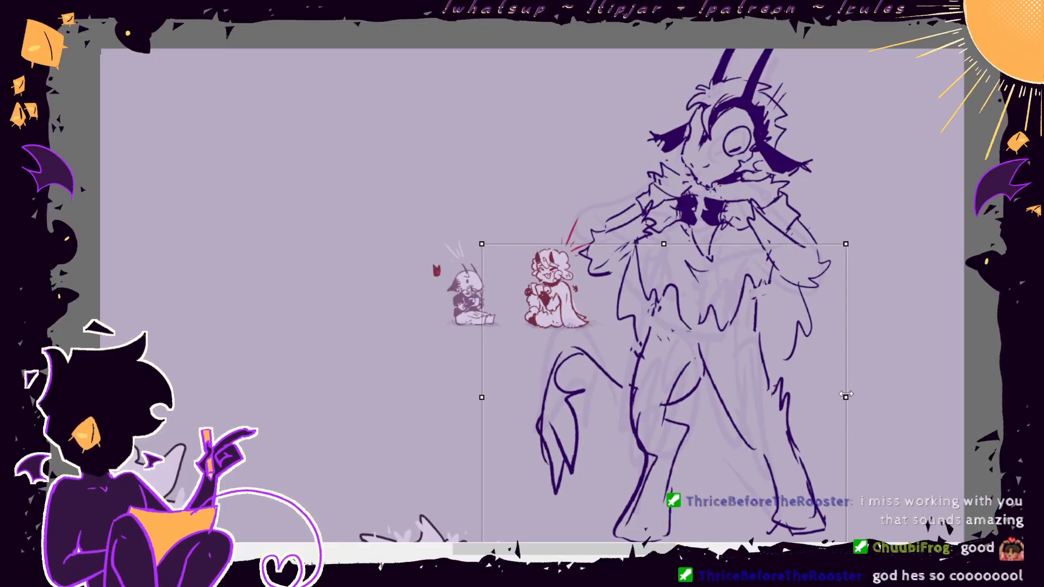
pyautogui.scroll(-1, 663, 380)
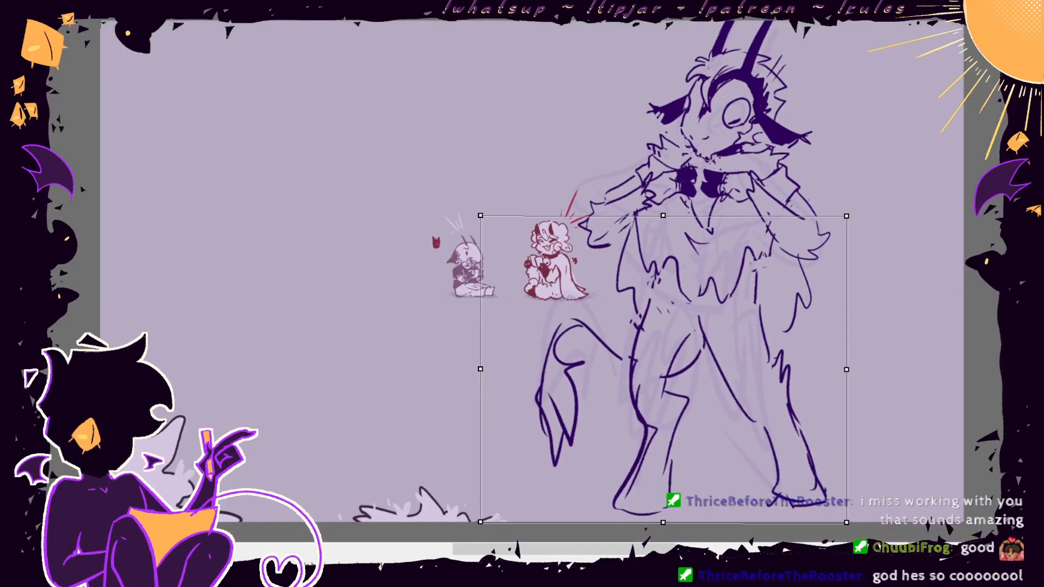
pyautogui.moveTo(663, 522); pyautogui.dragTo(660, 523)
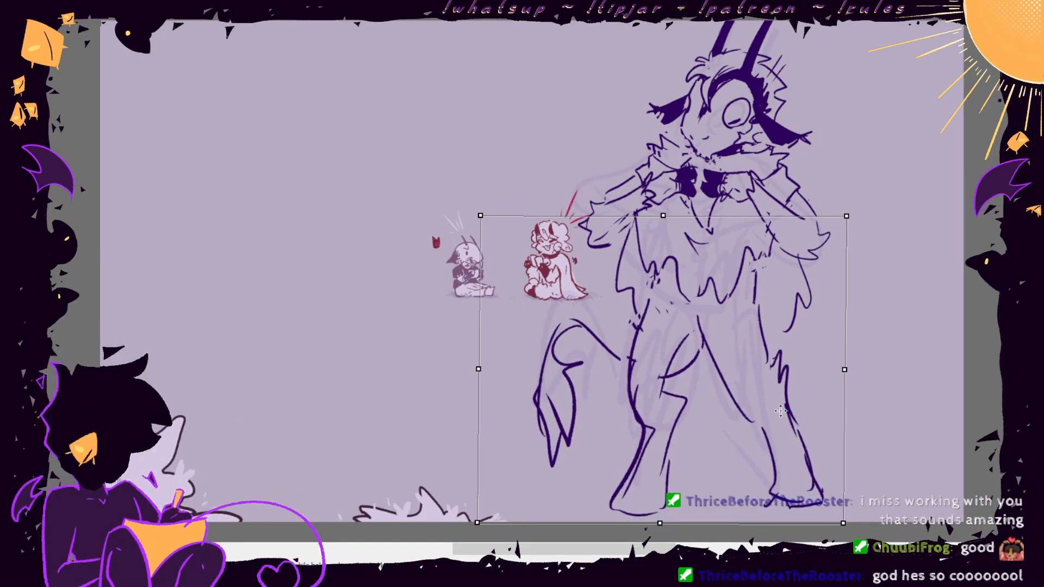
pyautogui.press('Return')
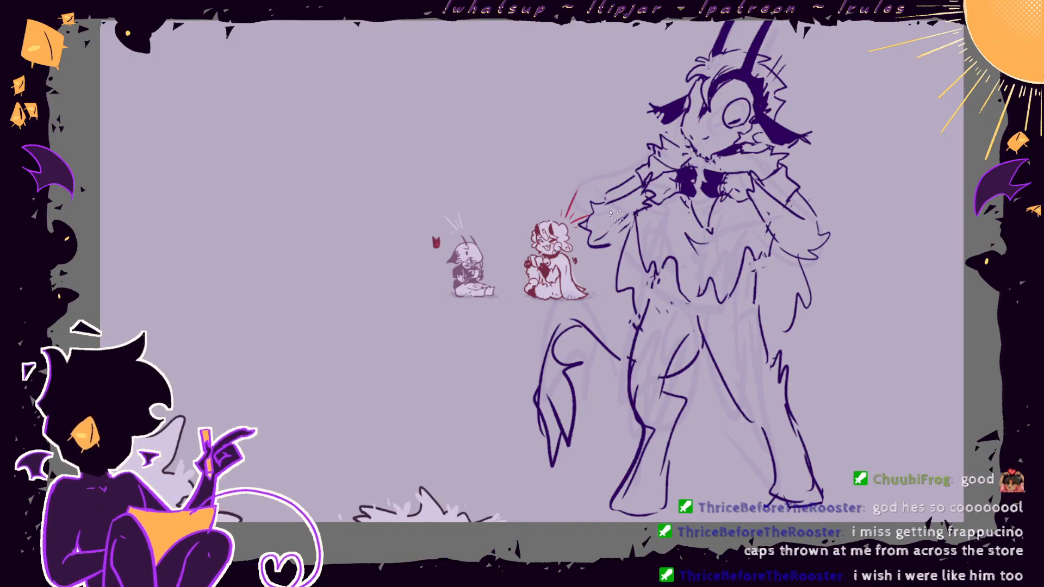
# - Refine the shape and position of the furry sleeve on the arm next to the small red character
pyautogui.moveTo(580, 207)
pyautogui.mouseDown()
pyautogui.moveTo(575, 232)
pyautogui.moveTo(589, 234)
pyautogui.mouseUp()
pyautogui.moveTo(588, 242); pyautogui.dragTo(596, 249)
pyautogui.moveTo(599, 245); pyautogui.dragTo(625, 225)
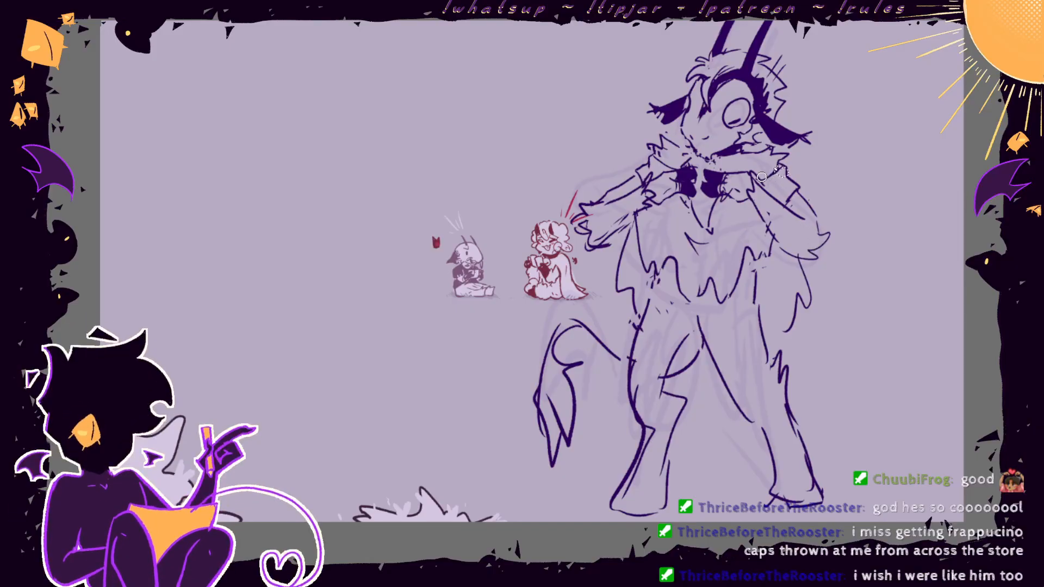
# - Select the arm farther from the small characters and rotate it slightly counterclockwise with its sleeve and hand
pyautogui.moveTo(781, 163)
pyautogui.mouseDown()
pyautogui.moveTo(731, 167)
pyautogui.moveTo(772, 250)
pyautogui.moveTo(841, 204)
pyautogui.moveTo(797, 159)
pyautogui.mouseUp()
pyautogui.hotkey('ctrl', 't')
pyautogui.moveTo(848, 276); pyautogui.dragTo(858, 274)
pyautogui.moveTo(890, 266); pyautogui.dragTo(888, 256)
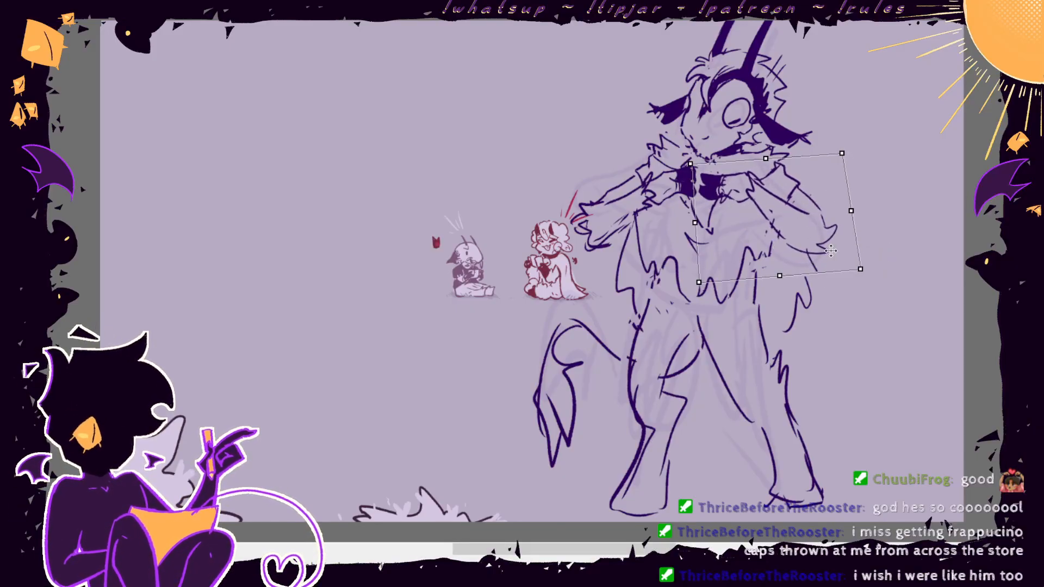
pyautogui.moveTo(827, 246); pyautogui.dragTo(826, 248)
pyautogui.press('Return')
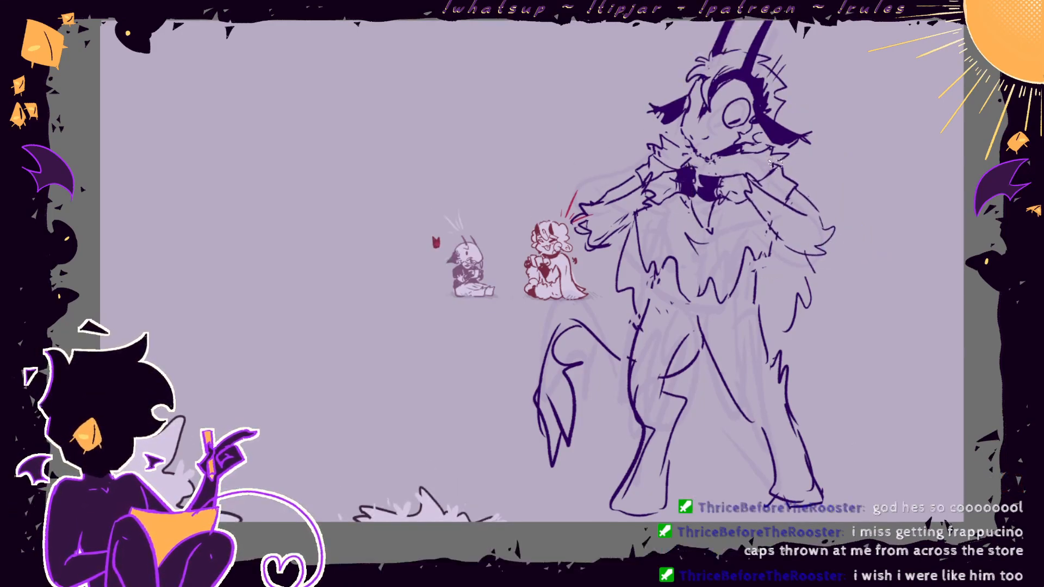
# - Select both arms together with the hands and collar and shift them slightly away from the small characters
pyautogui.moveTo(781, 160)
pyautogui.mouseDown()
pyautogui.moveTo(683, 159)
pyautogui.moveTo(555, 262)
pyautogui.moveTo(631, 235)
pyautogui.mouseUp()
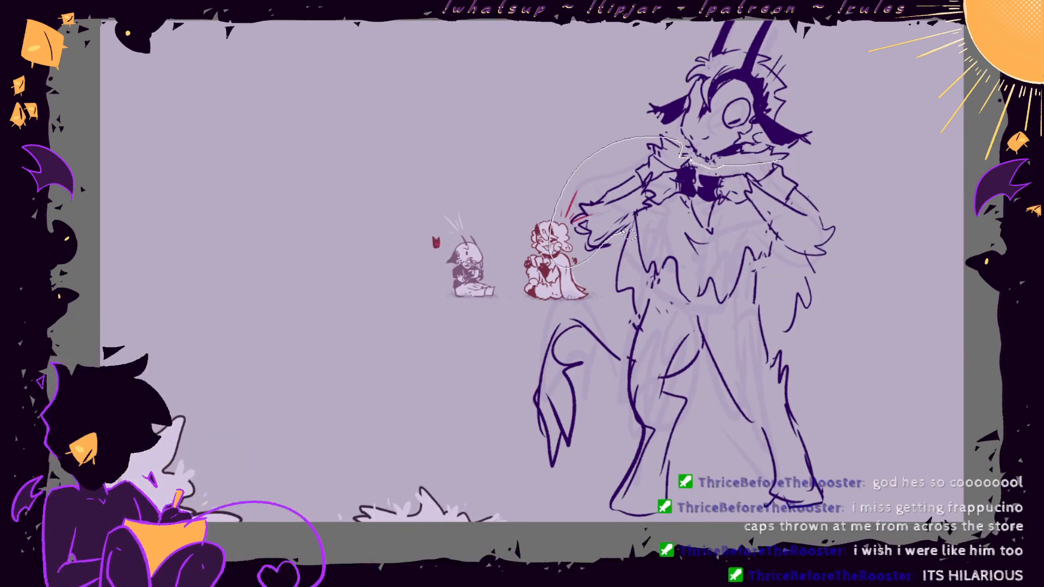
pyautogui.moveTo(687, 217)
pyautogui.mouseDown()
pyautogui.moveTo(771, 229)
pyautogui.moveTo(783, 161)
pyautogui.mouseUp()
pyautogui.moveTo(720, 219)
pyautogui.mouseDown()
pyautogui.moveTo(689, 224)
pyautogui.moveTo(721, 220)
pyautogui.mouseUp()
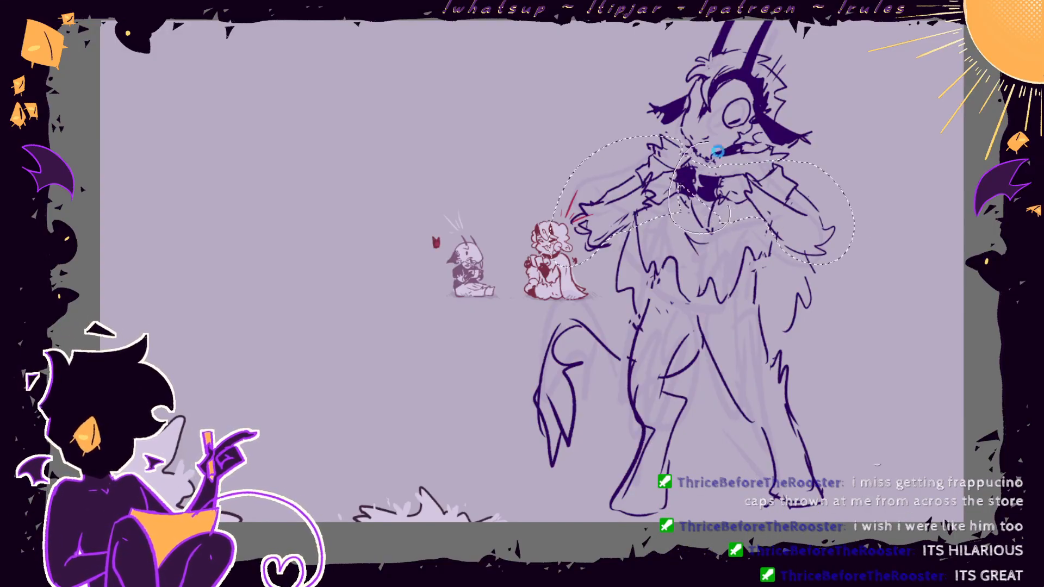
pyautogui.moveTo(715, 152); pyautogui.dragTo(685, 152)
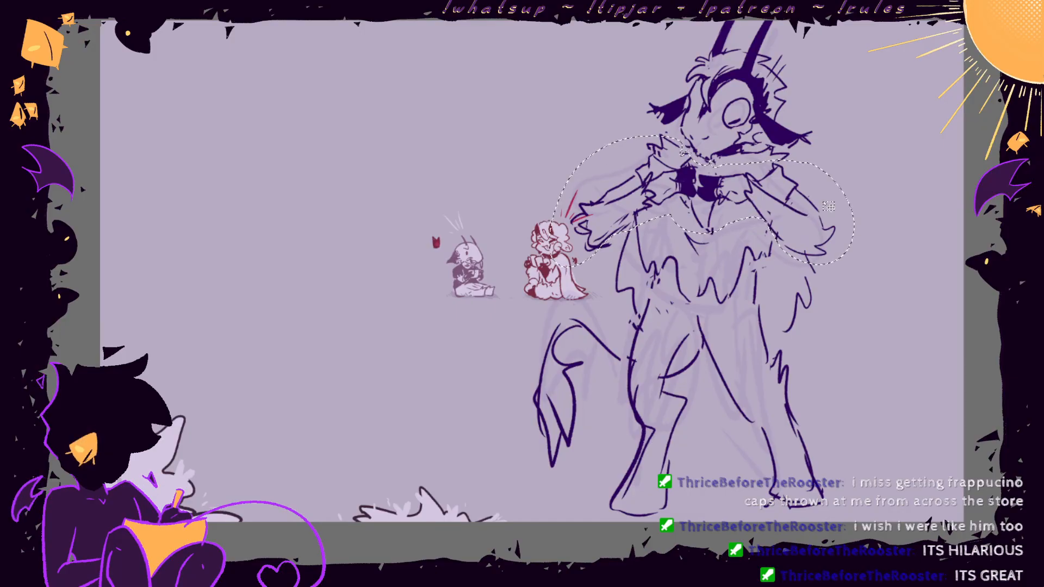
pyautogui.hotkey('ctrl', 't')
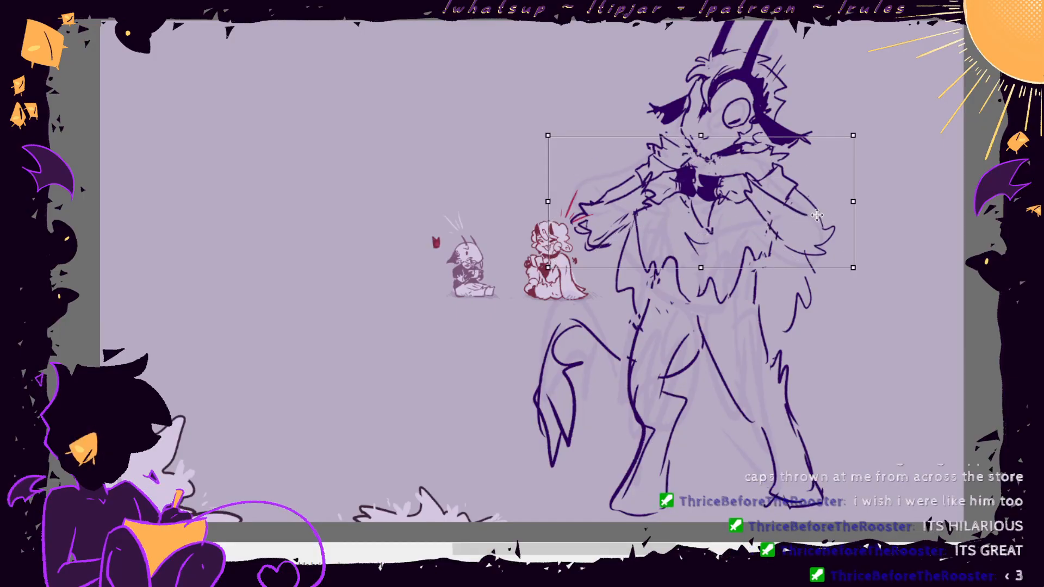
pyautogui.moveTo(819, 209); pyautogui.dragTo(824, 209)
pyautogui.press('Return')
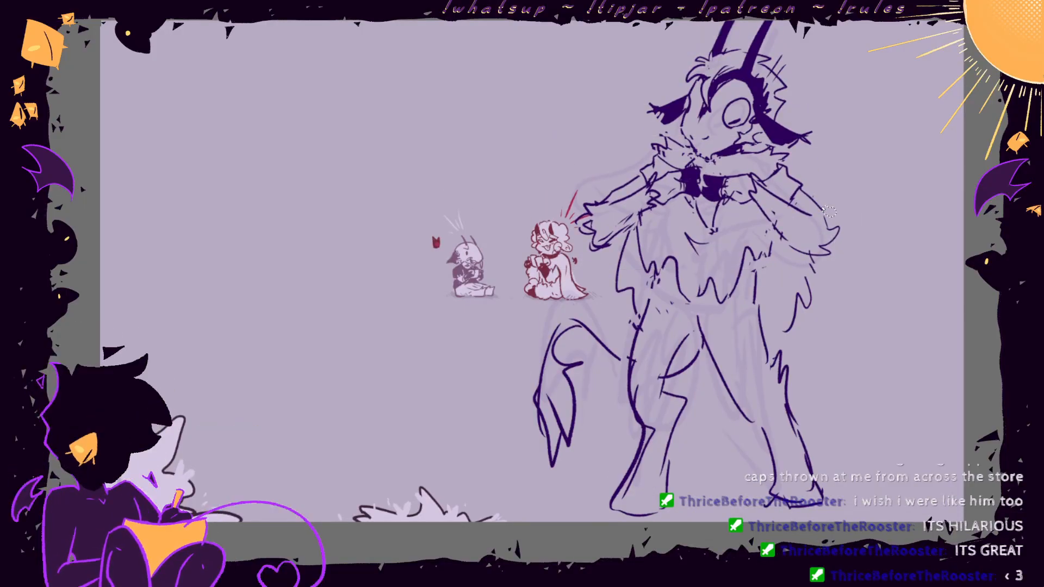
# - Select everything below the head, narrow it slightly, and rotate it a little clockwise under the collar
pyautogui.hotkey('ctrl', 't')
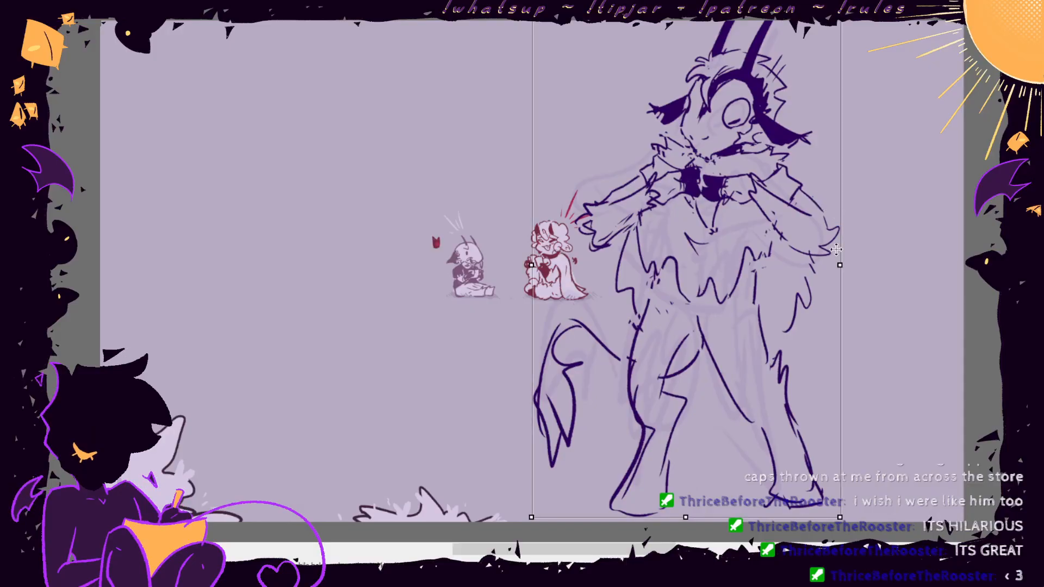
pyautogui.press('Escape')
pyautogui.moveTo(746, 147)
pyautogui.mouseDown()
pyautogui.moveTo(716, 166)
pyautogui.moveTo(604, 154)
pyautogui.moveTo(634, 536)
pyautogui.mouseUp()
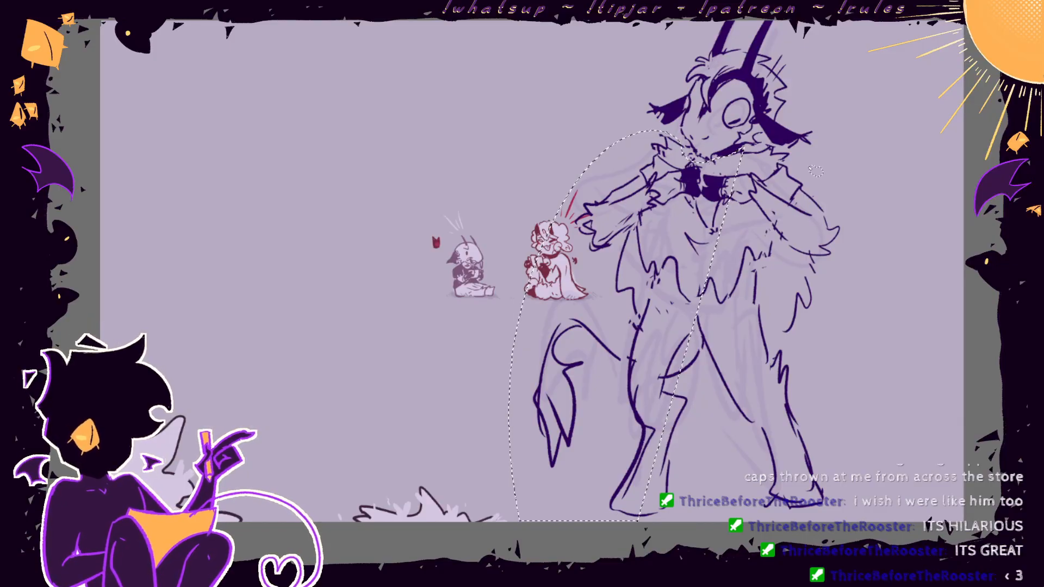
pyautogui.moveTo(735, 165)
pyautogui.mouseDown()
pyautogui.moveTo(863, 210)
pyautogui.moveTo(579, 411)
pyautogui.mouseUp()
pyautogui.hotkey('ctrl', 't')
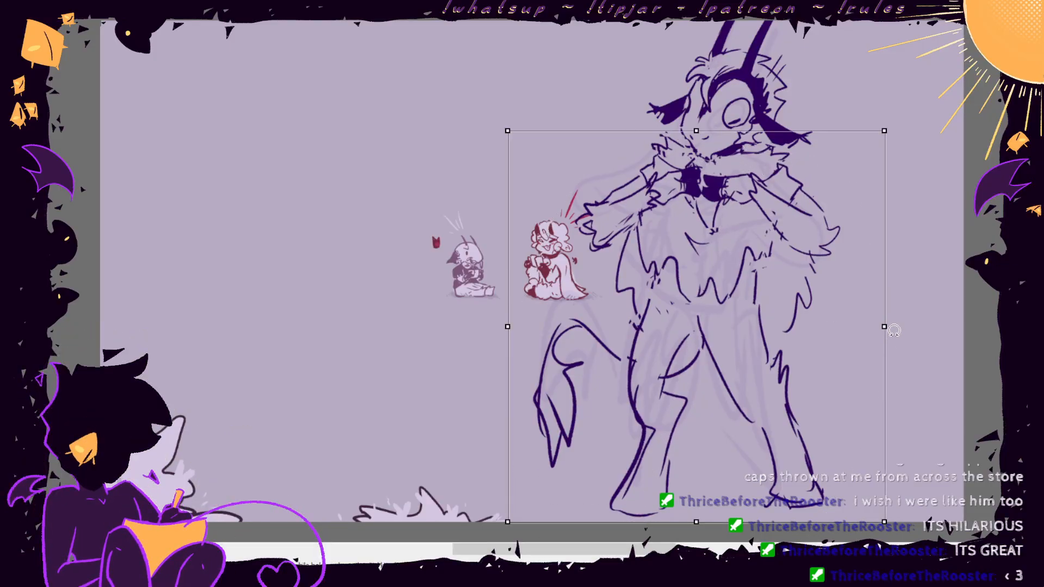
pyautogui.moveTo(885, 327); pyautogui.dragTo(879, 329)
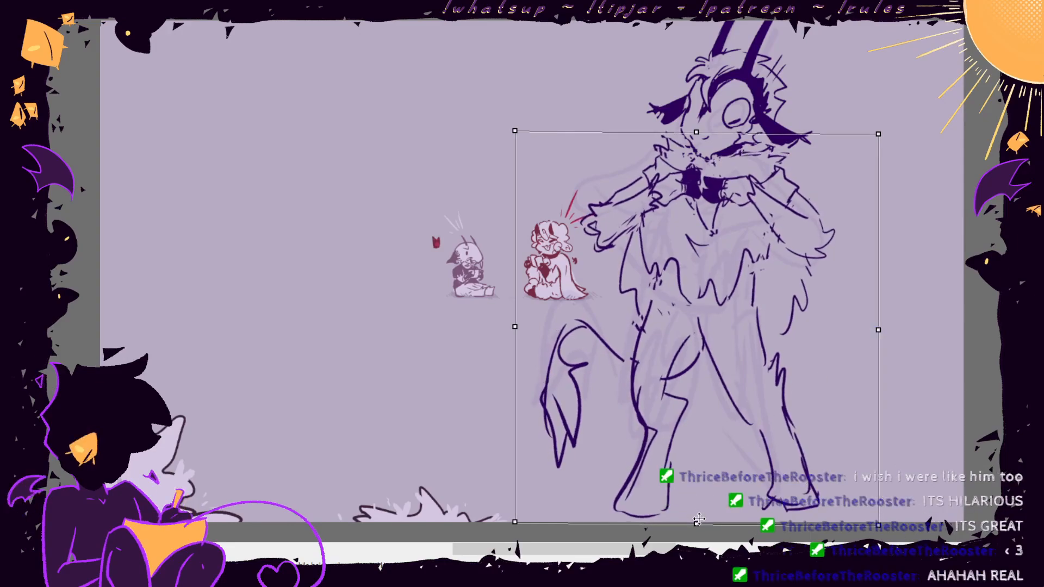
pyautogui.moveTo(863, 398)
pyautogui.mouseDown()
pyautogui.moveTo(908, 393)
pyautogui.moveTo(837, 397)
pyautogui.moveTo(851, 393)
pyautogui.mouseUp()
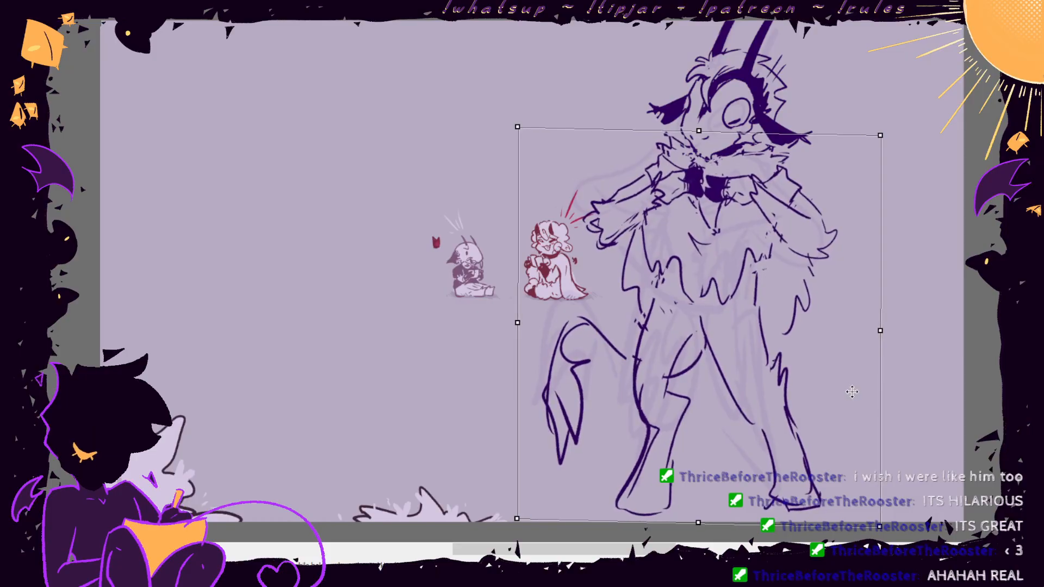
pyautogui.press('Return')
# - Mirror the canvas with the sketch faded, and shorten and tilt the leg nearest the tail slightly
pyautogui.press('h')
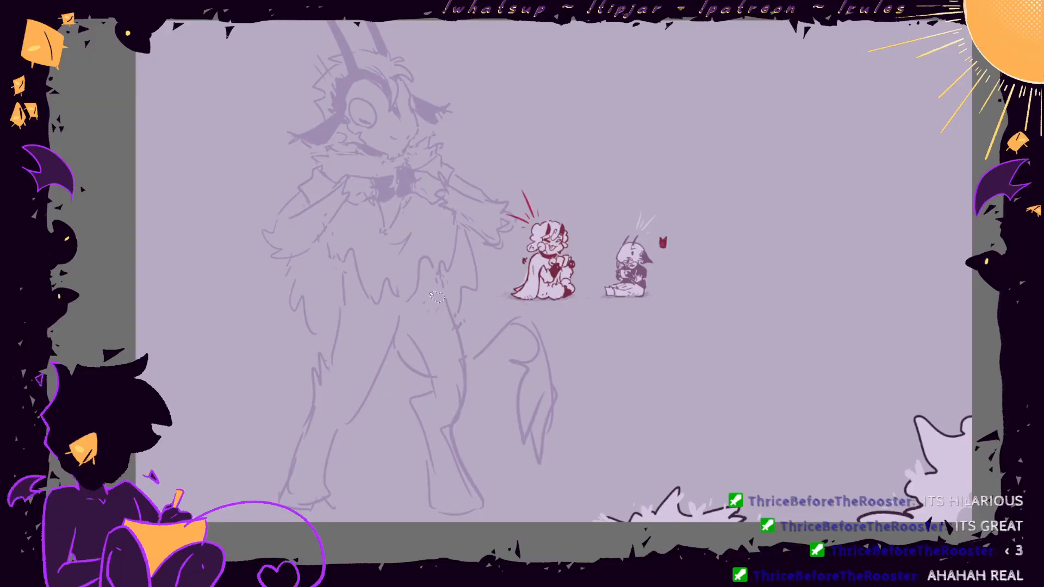
pyautogui.moveTo(446, 274)
pyautogui.mouseDown()
pyautogui.moveTo(410, 329)
pyautogui.moveTo(484, 544)
pyautogui.moveTo(462, 304)
pyautogui.mouseUp()
pyautogui.hotkey('ctrl', 't')
pyautogui.moveTo(466, 400); pyautogui.dragTo(473, 411)
pyautogui.press('Return')
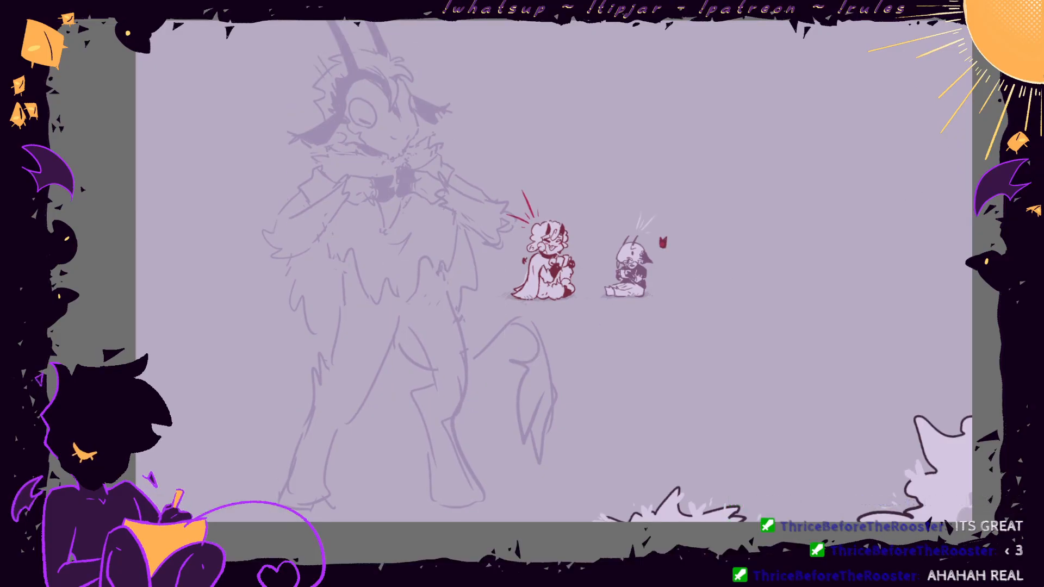
# - Try several line strokes for the edges of the horn above the large eye and undo them
pyautogui.hotkey('ctrl', '+')
pyautogui.moveTo(490, 244)
pyautogui.mouseDown()
pyautogui.moveTo(579, 339)
pyautogui.moveTo(563, 371)
pyautogui.mouseUp()
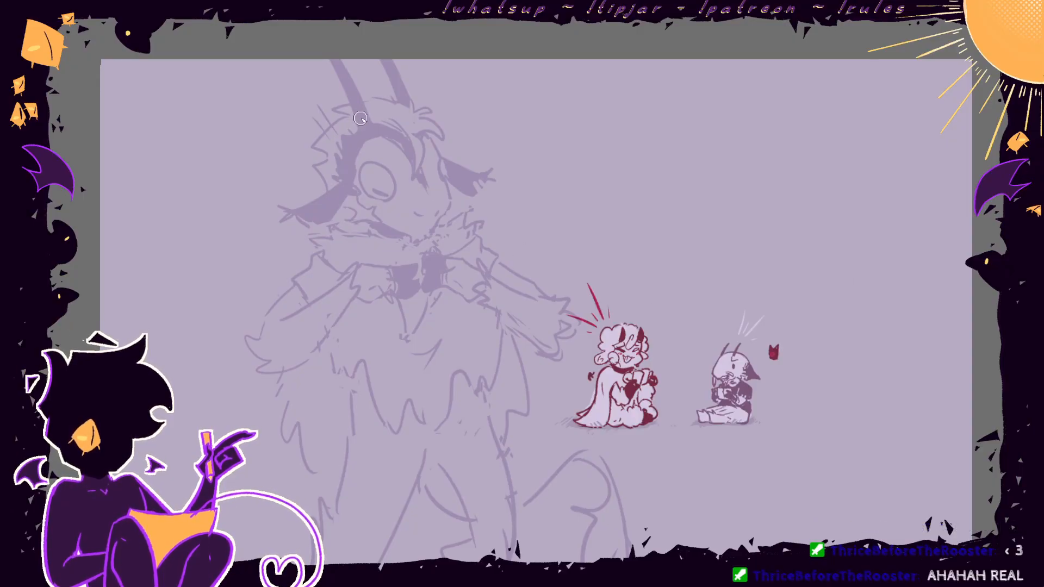
pyautogui.moveTo(365, 127); pyautogui.dragTo(322, 49)
pyautogui.hotkey('ctrl', 'z')
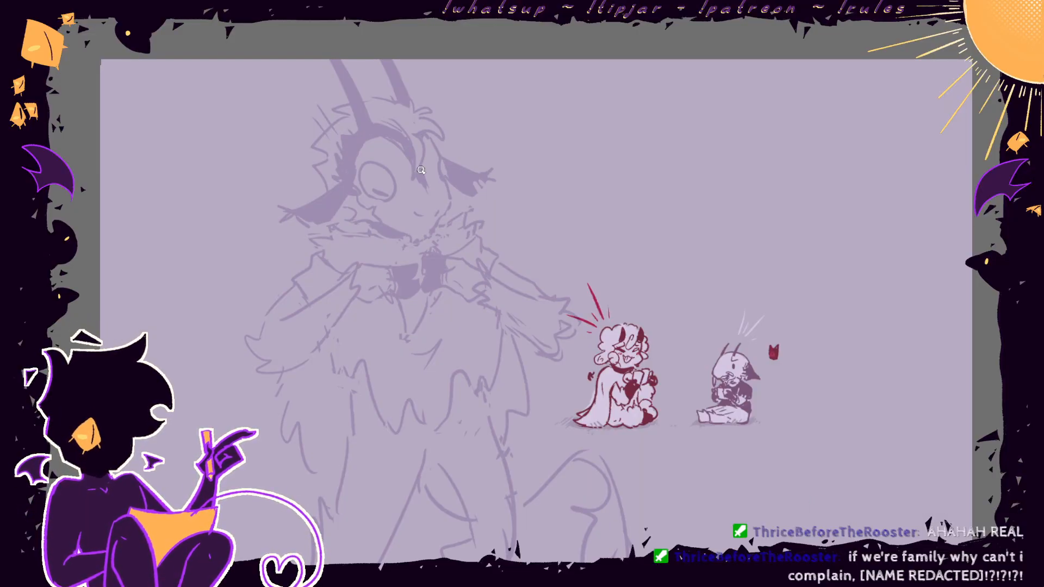
pyautogui.moveTo(357, 129); pyautogui.dragTo(322, 61)
pyautogui.hotkey('ctrl', 'z')
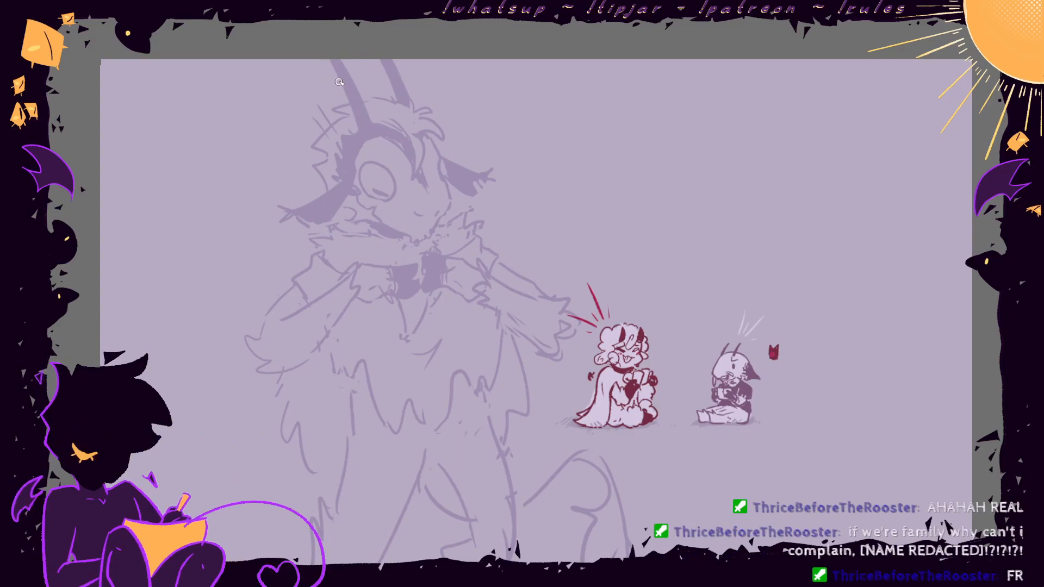
pyautogui.moveTo(358, 131)
pyautogui.mouseDown()
pyautogui.moveTo(330, 60)
pyautogui.moveTo(382, 145)
pyautogui.moveTo(312, 44)
pyautogui.mouseUp()
pyautogui.hotkey('ctrl', 'z')
pyautogui.hotkey('ctrl', 'z')
pyautogui.hotkey('ctrl', 'z')
pyautogui.moveTo(358, 127)
pyautogui.mouseDown()
pyautogui.moveTo(319, 38)
pyautogui.moveTo(377, 124)
pyautogui.mouseUp()
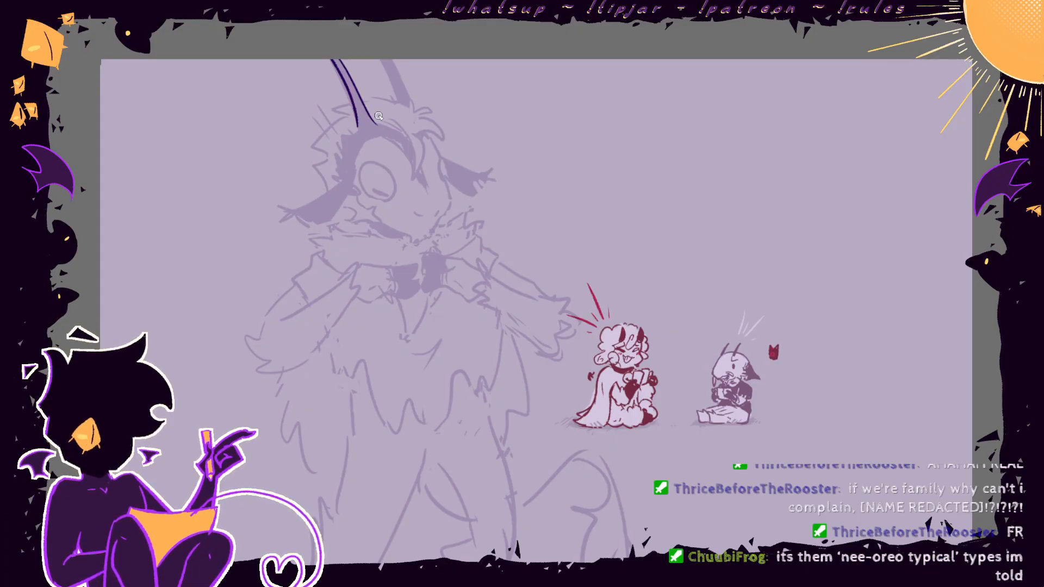
pyautogui.hotkey('ctrl', 'z')
pyautogui.hotkey('ctrl', 'z')
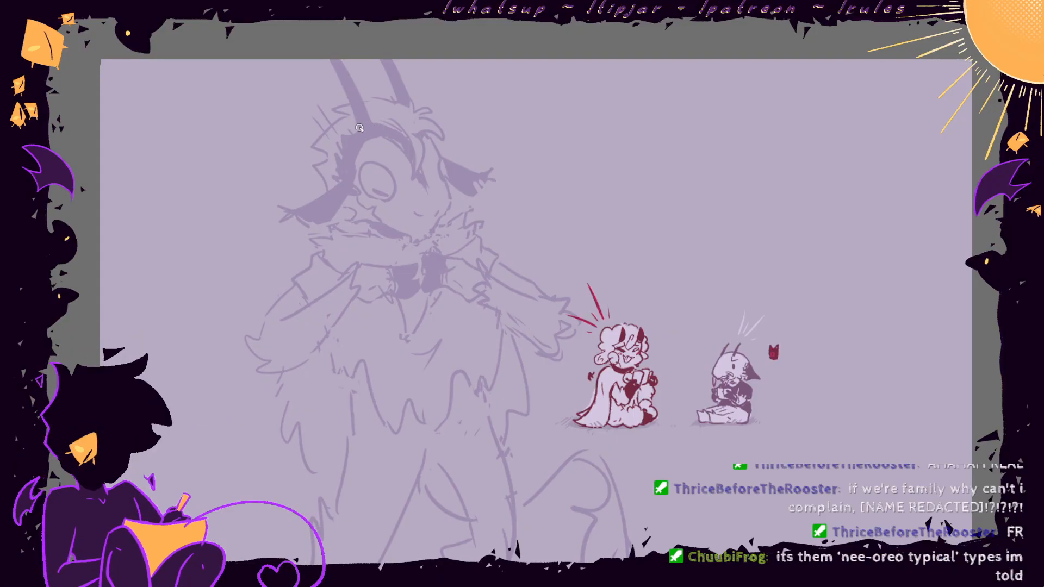
pyautogui.moveTo(358, 130); pyautogui.dragTo(331, 61)
pyautogui.hotkey('ctrl', 'z')
pyautogui.moveTo(357, 129)
pyautogui.mouseDown()
pyautogui.moveTo(328, 49)
pyautogui.moveTo(370, 116)
pyautogui.moveTo(320, 57)
pyautogui.moveTo(377, 126)
pyautogui.mouseUp()
pyautogui.hotkey('ctrl', 'z')
pyautogui.hotkey('ctrl', 'z')
pyautogui.hotkey('ctrl', 'z')
pyautogui.hotkey('ctrl', 'z')
pyautogui.hotkey('ctrl', 'z')
# - Ink the horn above the large eye, the jagged hair edge below it, and the drooping ear with its tufted tip
pyautogui.moveTo(331, 56); pyautogui.dragTo(379, 130)
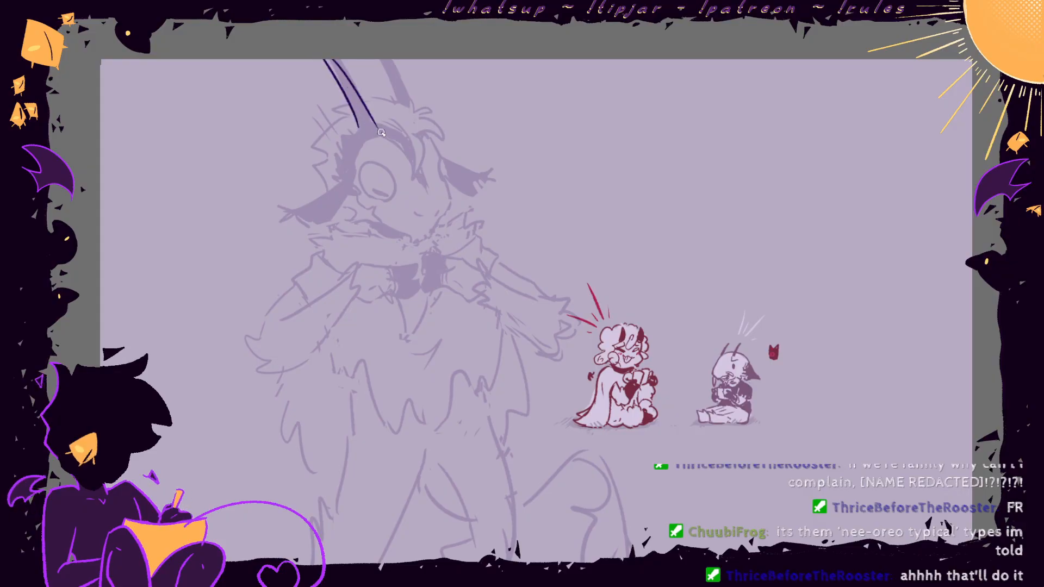
pyautogui.hotkey('ctrl', 'z')
pyautogui.moveTo(333, 56)
pyautogui.mouseDown()
pyautogui.moveTo(374, 126)
pyautogui.moveTo(336, 132)
pyautogui.moveTo(337, 188)
pyautogui.moveTo(290, 211)
pyautogui.moveTo(306, 222)
pyautogui.moveTo(349, 185)
pyautogui.moveTo(361, 202)
pyautogui.moveTo(388, 137)
pyautogui.mouseUp()
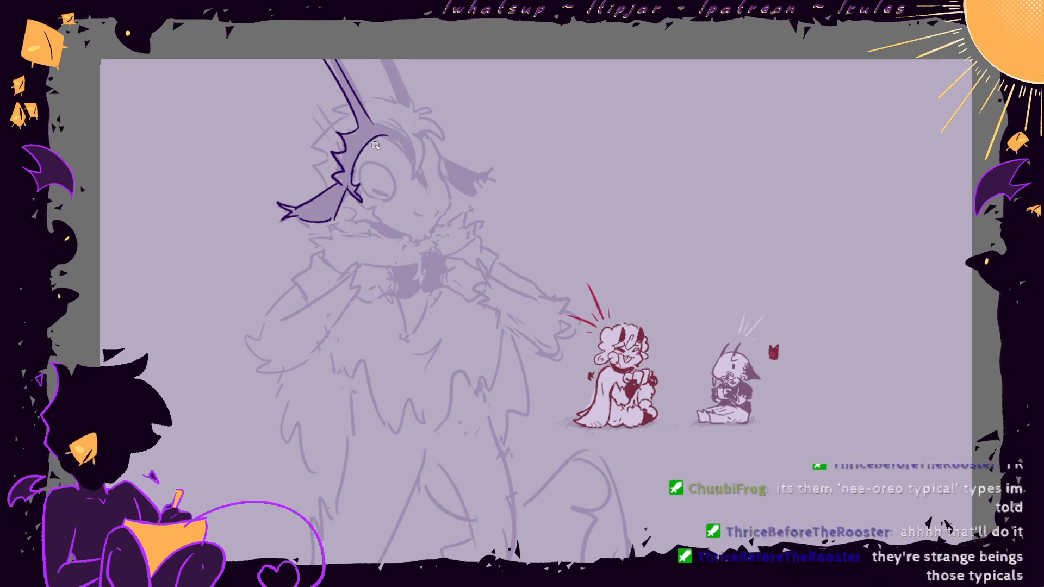
# - Ink the curved band arching over the large eye and its pointed forelock, undoing the first stroke attempts
pyautogui.hotkey('ctrl', 'z')
pyautogui.moveTo(352, 178); pyautogui.dragTo(385, 138)
pyautogui.hotkey('ctrl', 'z')
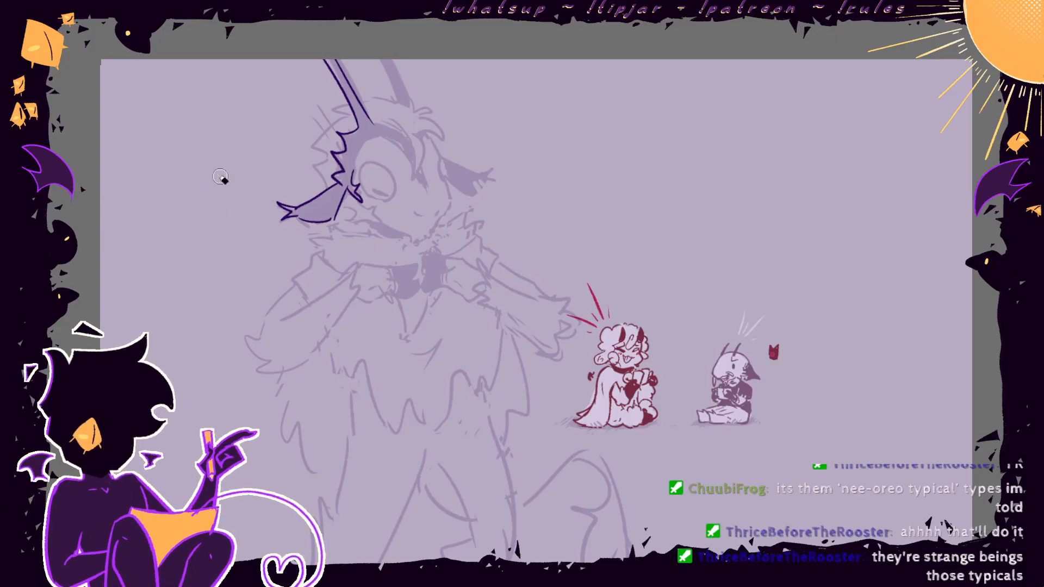
pyautogui.moveTo(351, 179)
pyautogui.mouseDown()
pyautogui.moveTo(391, 144)
pyautogui.moveTo(415, 166)
pyautogui.mouseUp()
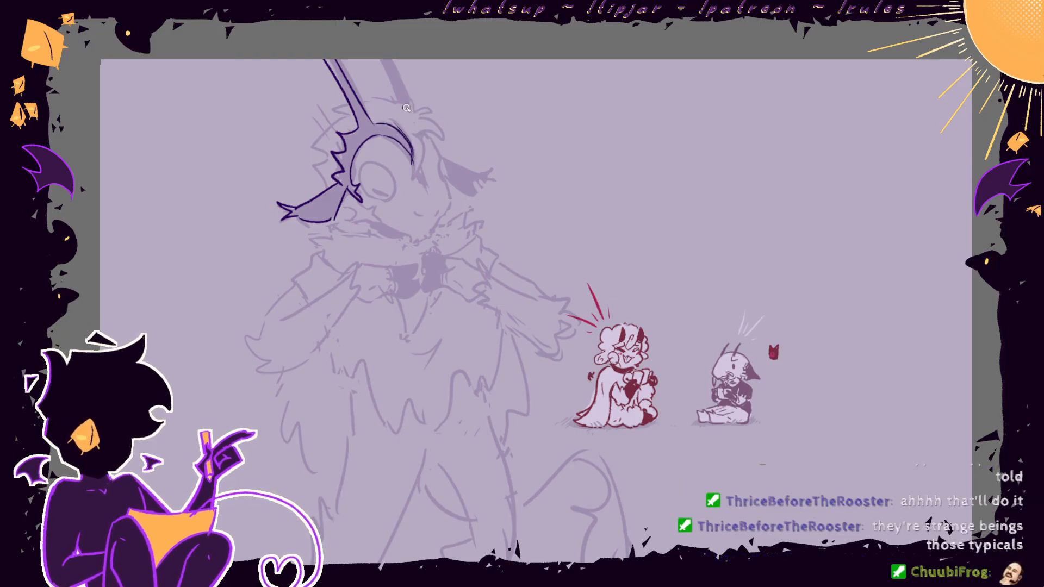
pyautogui.moveTo(418, 121)
pyautogui.mouseDown()
pyautogui.moveTo(427, 116)
pyautogui.moveTo(414, 179)
pyautogui.mouseUp()
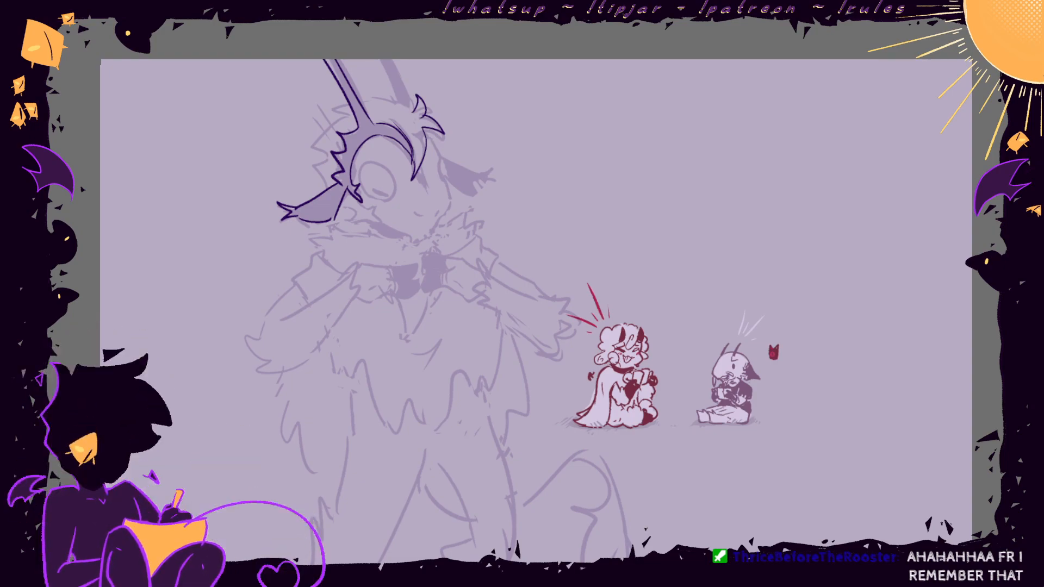
# - Ink the jagged fur along the crown and back of the head, and the first edge of the far horn
pyautogui.moveTo(411, 108); pyautogui.dragTo(374, 83)
pyautogui.moveTo(374, 83)
pyautogui.mouseDown()
pyautogui.moveTo(379, 99)
pyautogui.moveTo(358, 100)
pyautogui.mouseUp()
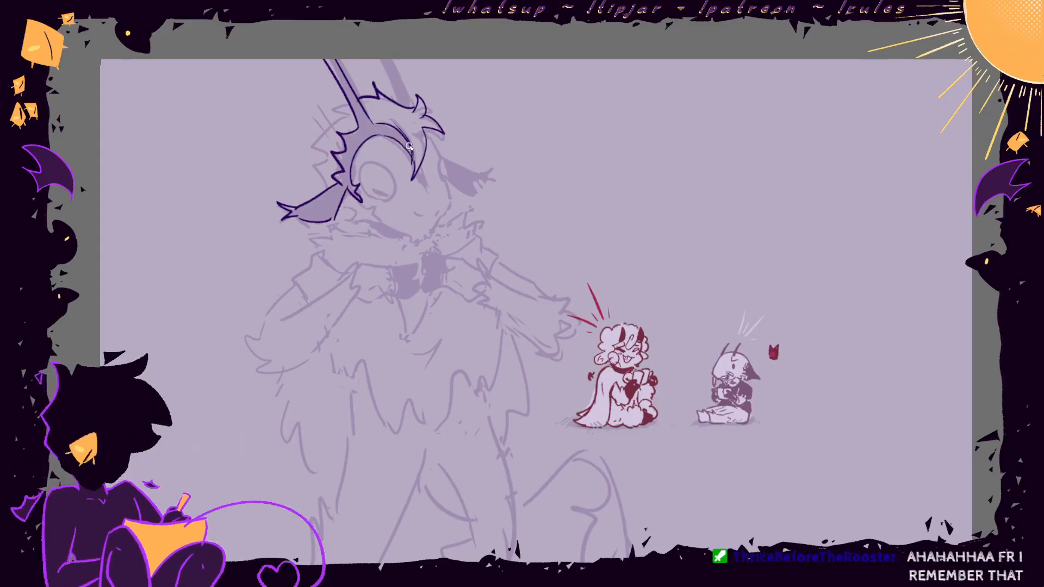
pyautogui.moveTo(339, 107)
pyautogui.mouseDown()
pyautogui.moveTo(324, 98)
pyautogui.moveTo(309, 166)
pyautogui.moveTo(310, 138)
pyautogui.moveTo(311, 148)
pyautogui.mouseUp()
pyautogui.moveTo(378, 60); pyautogui.dragTo(417, 113)
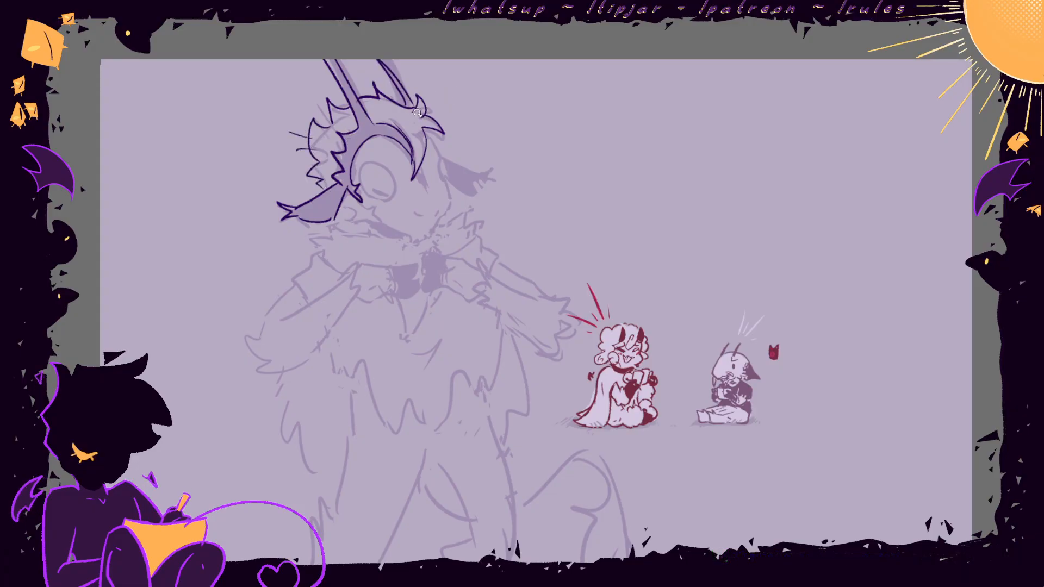
pyautogui.hotkey('ctrl', 'z')
pyautogui.moveTo(377, 59); pyautogui.dragTo(406, 103)
# - Erase the near horn's outer edge and redraw it for a slimmer horn, and ink the far horn's second edge
pyautogui.press('e')
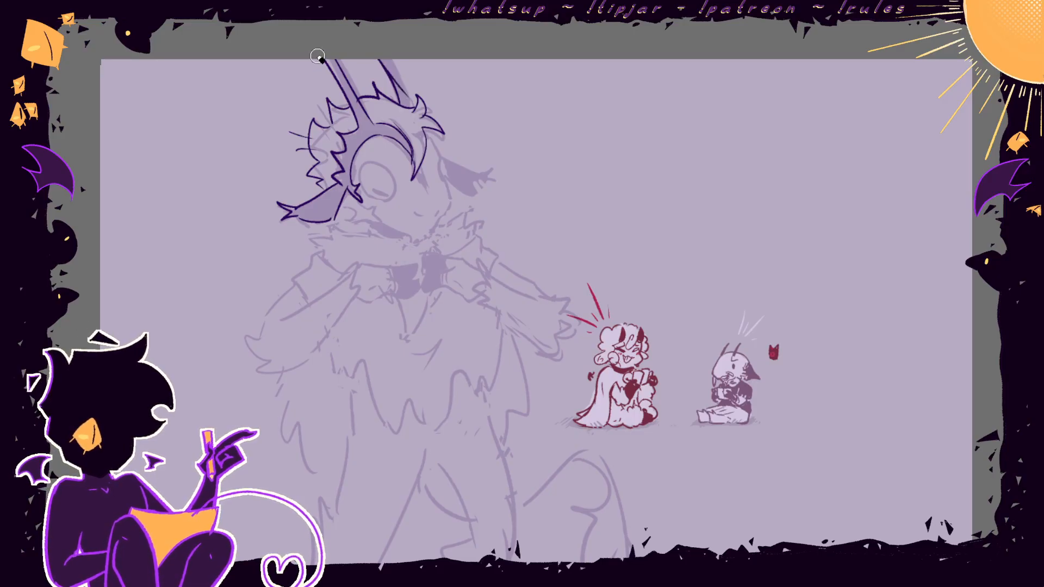
pyautogui.moveTo(319, 56); pyautogui.dragTo(347, 96)
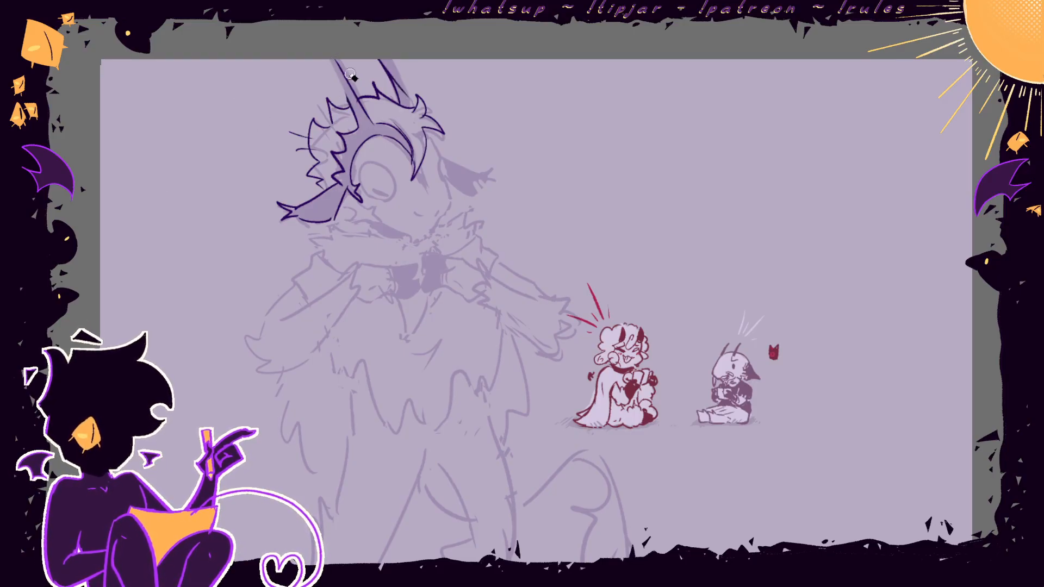
pyautogui.moveTo(326, 58); pyautogui.dragTo(355, 107)
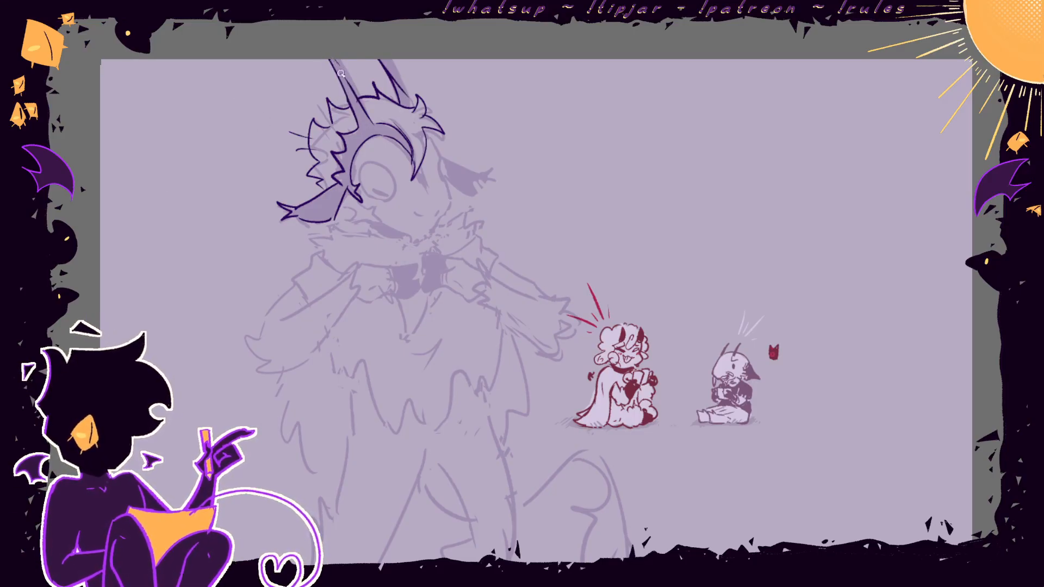
pyautogui.hotkey('ctrl', 'z')
pyautogui.moveTo(340, 74); pyautogui.dragTo(365, 109)
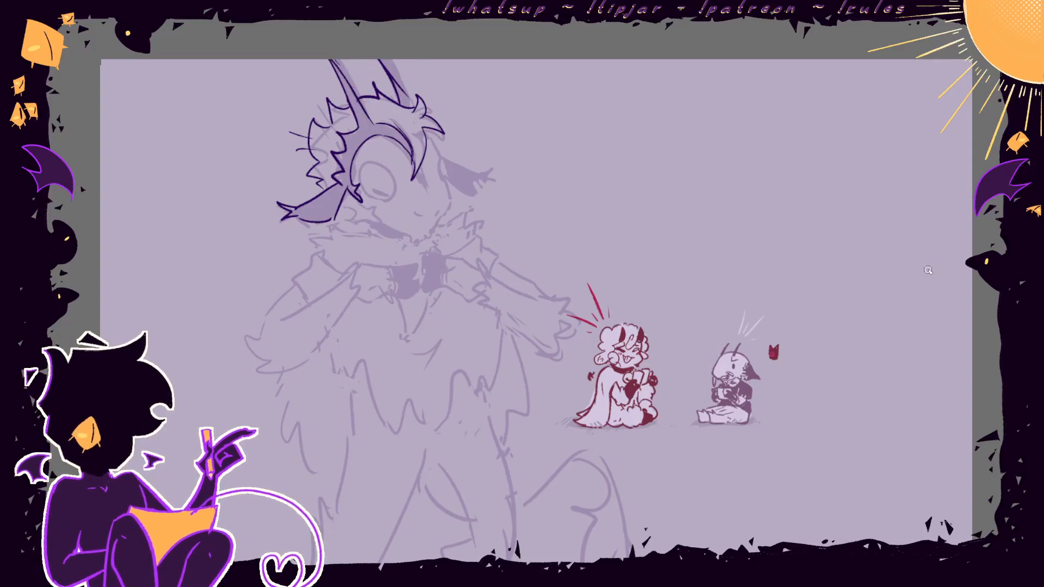
pyautogui.moveTo(387, 60); pyautogui.dragTo(413, 111)
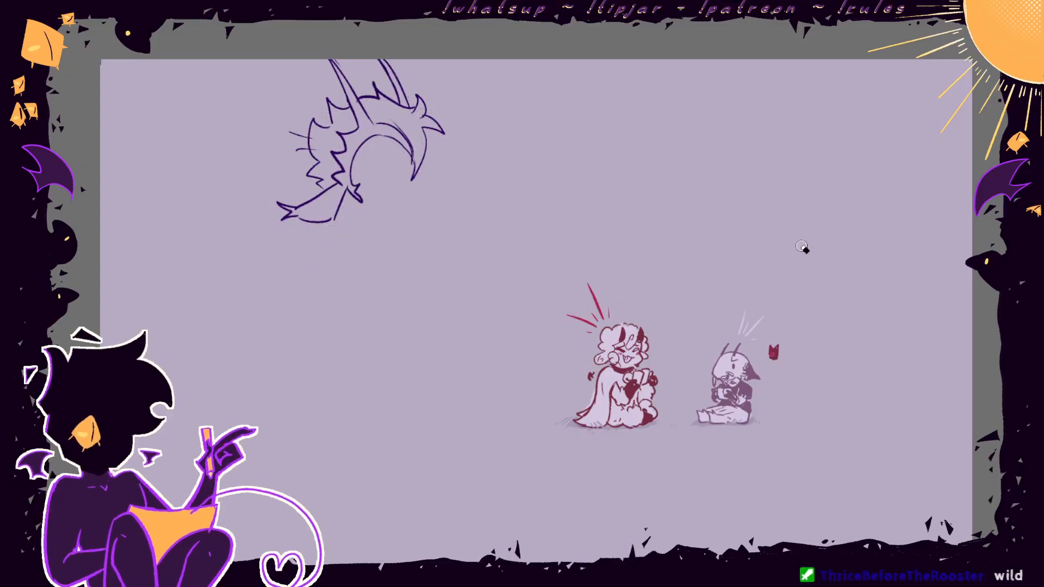
# - Fill the near ear, the band over the eye, and both horns with dark purple, touching up gaps in the ear
pyautogui.click(333, 192)
pyautogui.moveTo(305, 215); pyautogui.dragTo(336, 218)
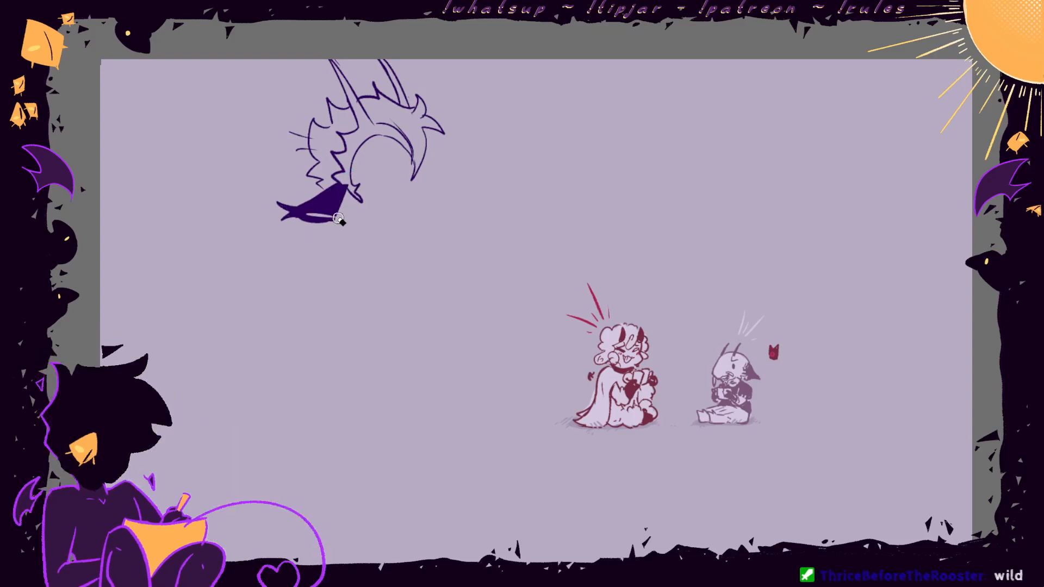
pyautogui.click(349, 144)
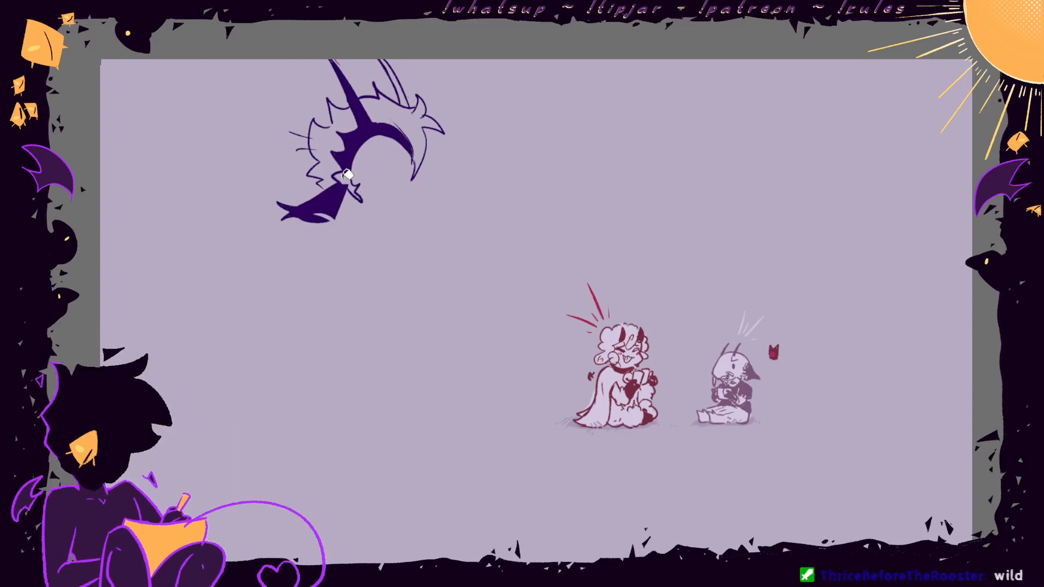
pyautogui.click(406, 87)
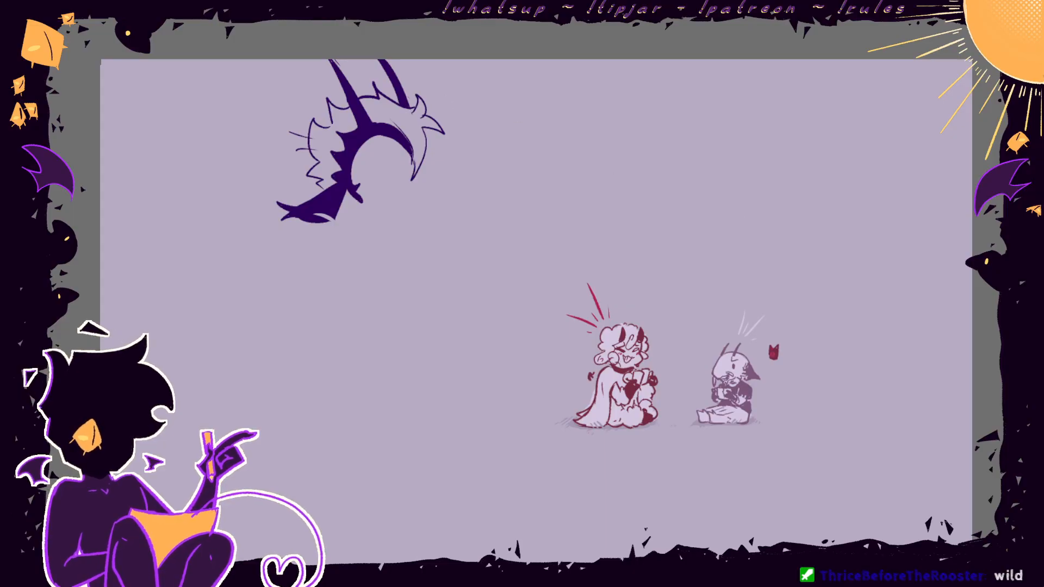
# - Ink the face profile with the chin tuft, and draw the far ear filled dark purple with a notched lower edge
pyautogui.moveTo(427, 137)
pyautogui.mouseDown()
pyautogui.moveTo(450, 202)
pyautogui.moveTo(427, 217)
pyautogui.moveTo(439, 220)
pyautogui.mouseUp()
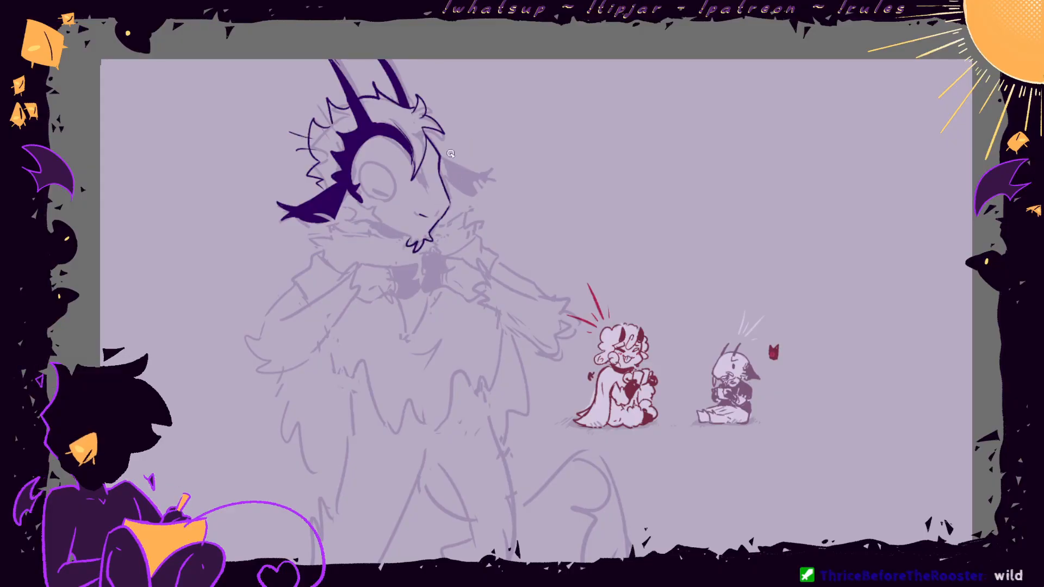
pyautogui.moveTo(441, 163); pyautogui.dragTo(479, 190)
pyautogui.hotkey('ctrl', 'z')
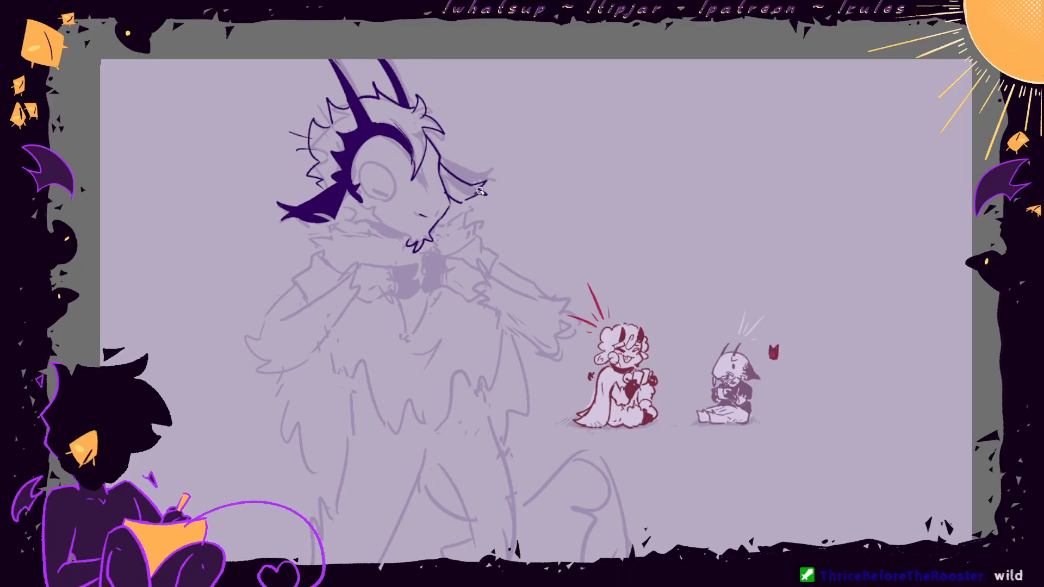
pyautogui.click(460, 180)
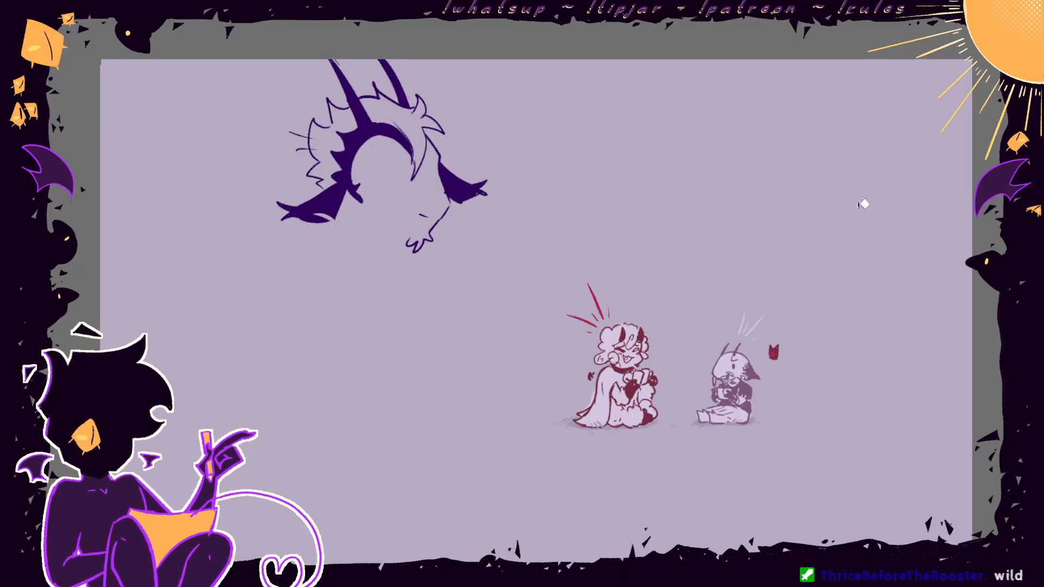
pyautogui.moveTo(466, 202); pyautogui.dragTo(470, 194)
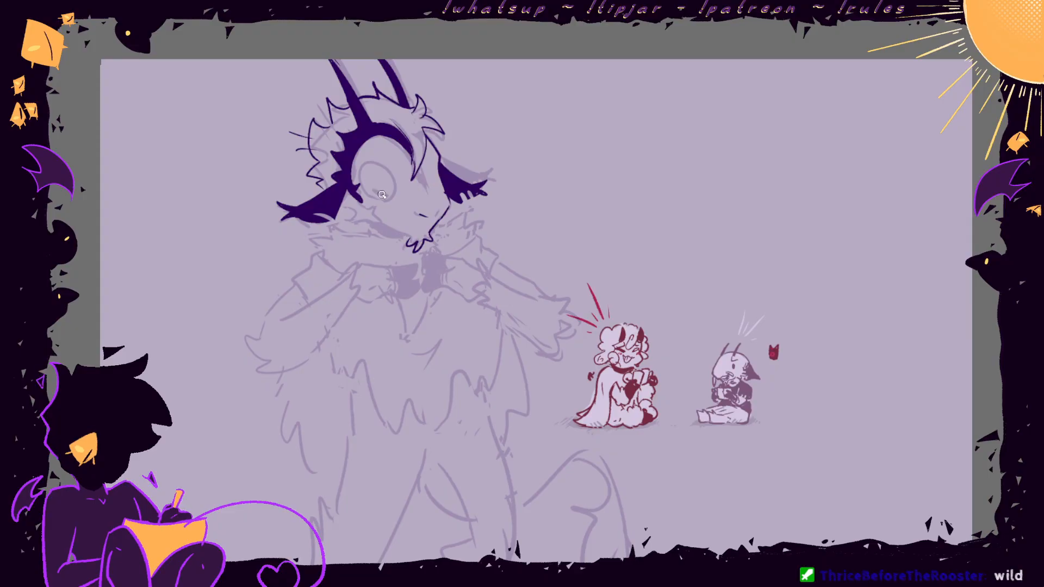
# - Ink the large eye with its small pupil, the brow marking on the snout, and the fur tufts on the cheek
pyautogui.moveTo(382, 196)
pyautogui.mouseDown()
pyautogui.moveTo(387, 174)
pyautogui.moveTo(373, 192)
pyautogui.moveTo(367, 162)
pyautogui.moveTo(392, 197)
pyautogui.mouseUp()
pyautogui.hotkey('ctrl', 'z')
pyautogui.hotkey('ctrl', 'z')
pyautogui.moveTo(378, 187)
pyautogui.mouseDown()
pyautogui.moveTo(428, 192)
pyautogui.moveTo(419, 162)
pyautogui.moveTo(424, 184)
pyautogui.mouseUp()
pyautogui.moveTo(387, 137); pyautogui.dragTo(413, 162)
pyautogui.moveTo(411, 156)
pyautogui.mouseDown()
pyautogui.moveTo(379, 140)
pyautogui.moveTo(408, 151)
pyautogui.moveTo(353, 176)
pyautogui.mouseUp()
pyautogui.hotkey('ctrl', 'z')
pyautogui.moveTo(389, 139)
pyautogui.mouseDown()
pyautogui.moveTo(423, 163)
pyautogui.moveTo(438, 156)
pyautogui.moveTo(430, 160)
pyautogui.mouseUp()
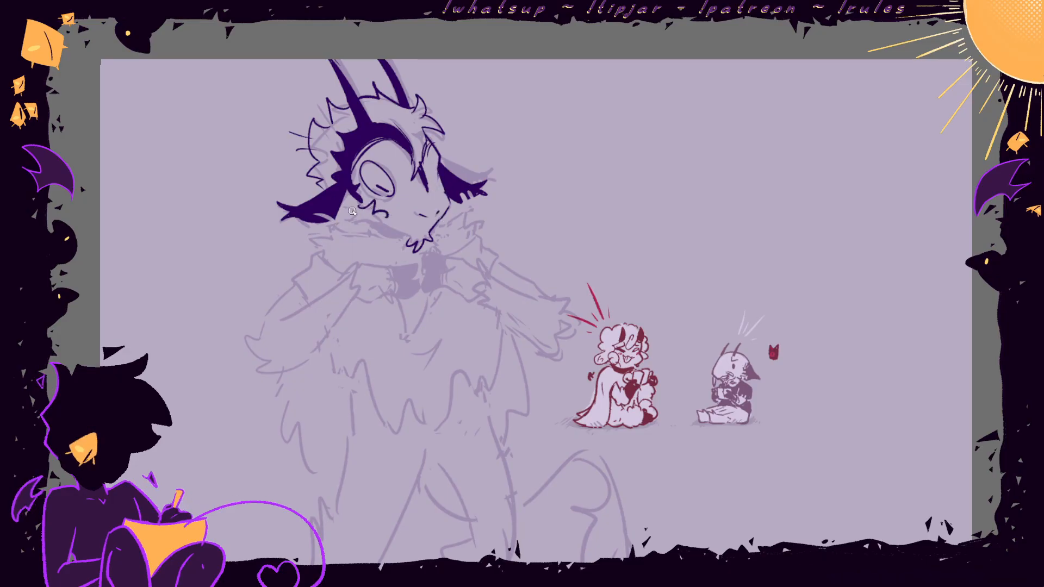
pyautogui.moveTo(352, 219); pyautogui.dragTo(378, 221)
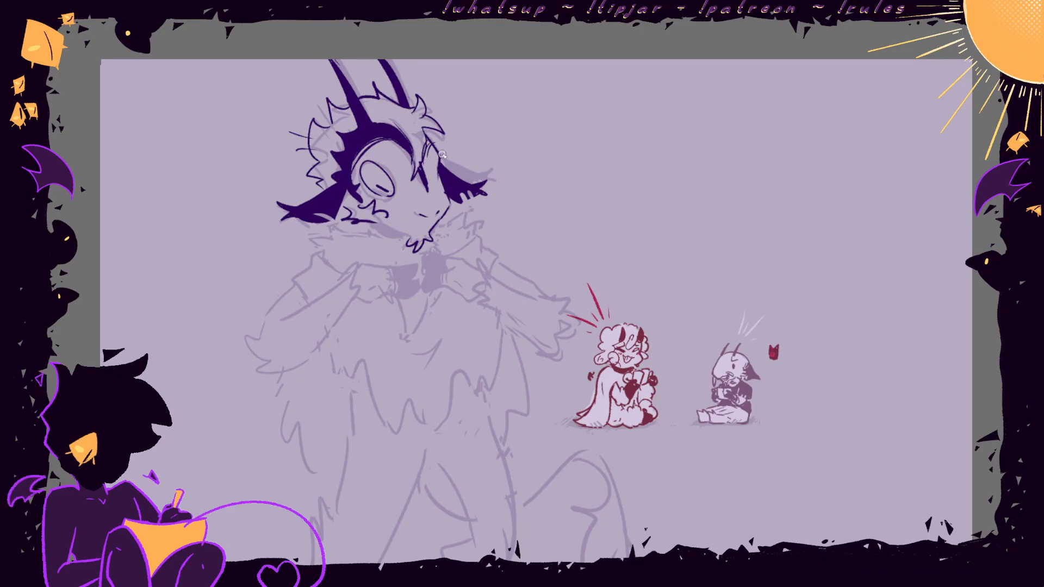
# - Select the horns and upper head and skew them slightly toward the snout, and transform the fur at the back of the head
pyautogui.moveTo(438, 139)
pyautogui.mouseDown()
pyautogui.moveTo(414, 183)
pyautogui.moveTo(366, 157)
pyautogui.moveTo(329, 179)
pyautogui.moveTo(424, 27)
pyautogui.moveTo(446, 133)
pyautogui.mouseUp()
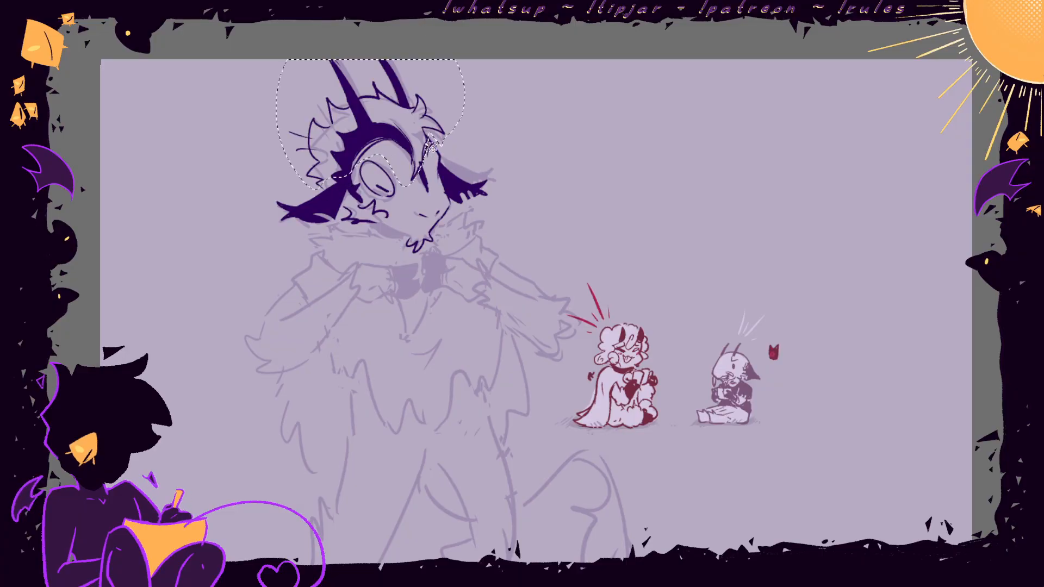
pyautogui.hotkey('ctrl', 't')
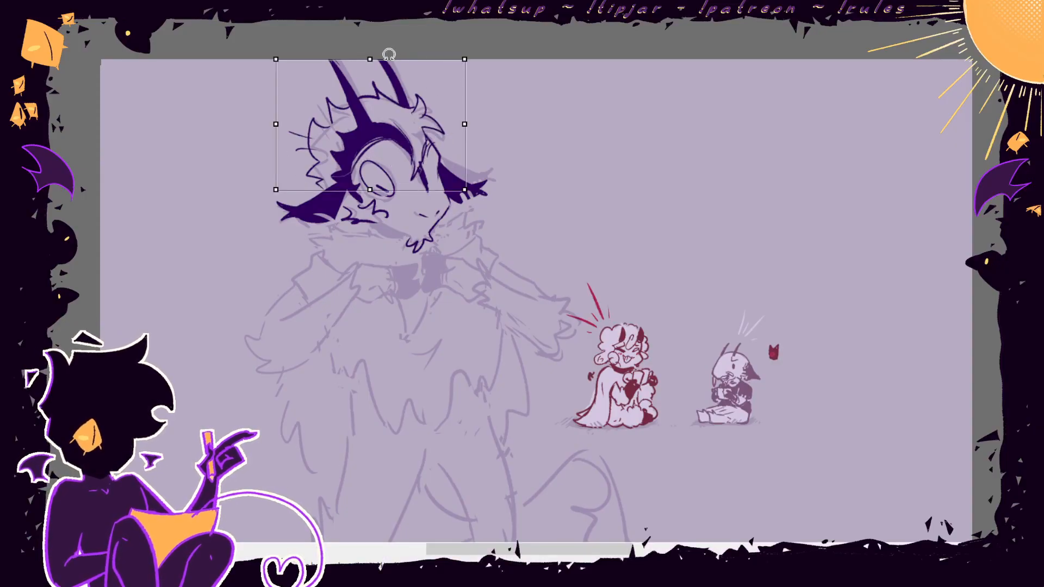
pyautogui.moveTo(370, 59); pyautogui.dragTo(379, 58)
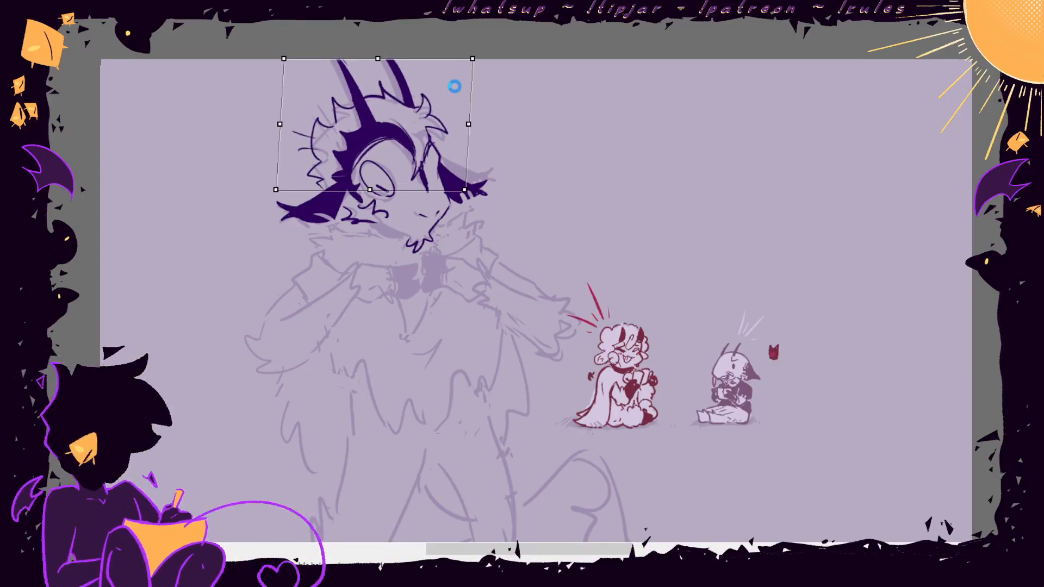
pyautogui.press('Return')
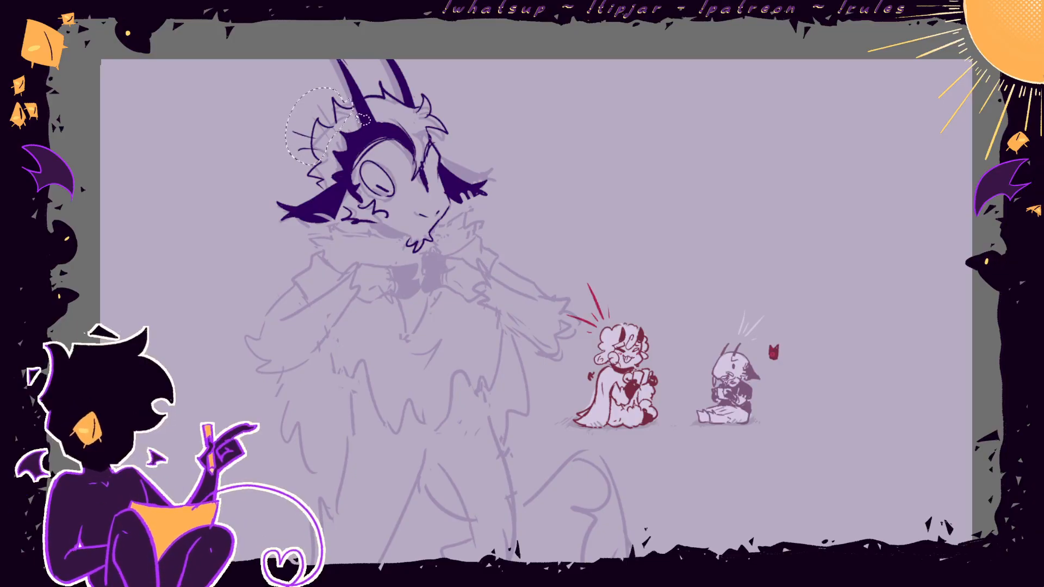
pyautogui.hotkey('ctrl', 't')
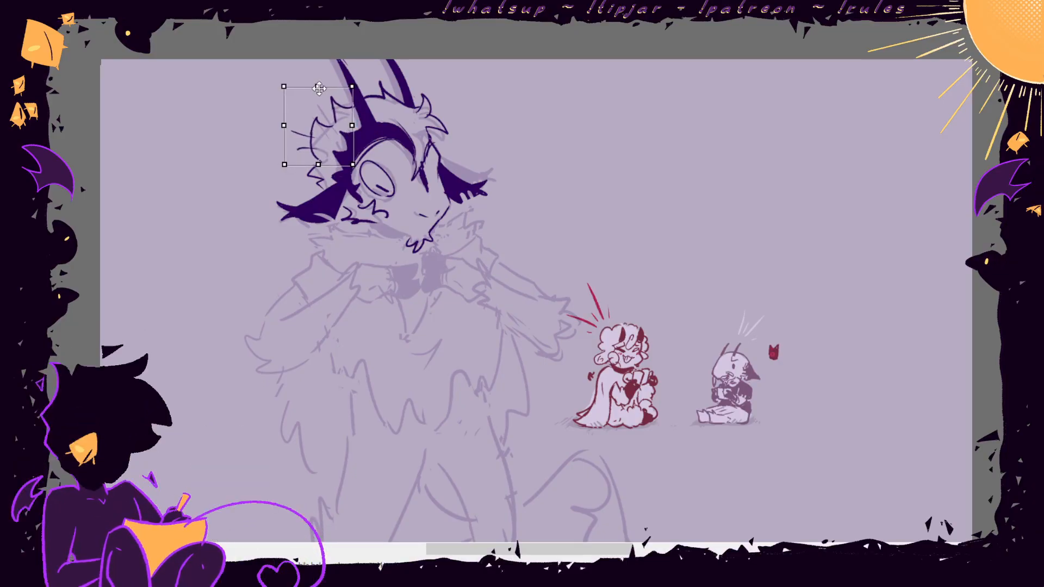
pyautogui.press('Return')
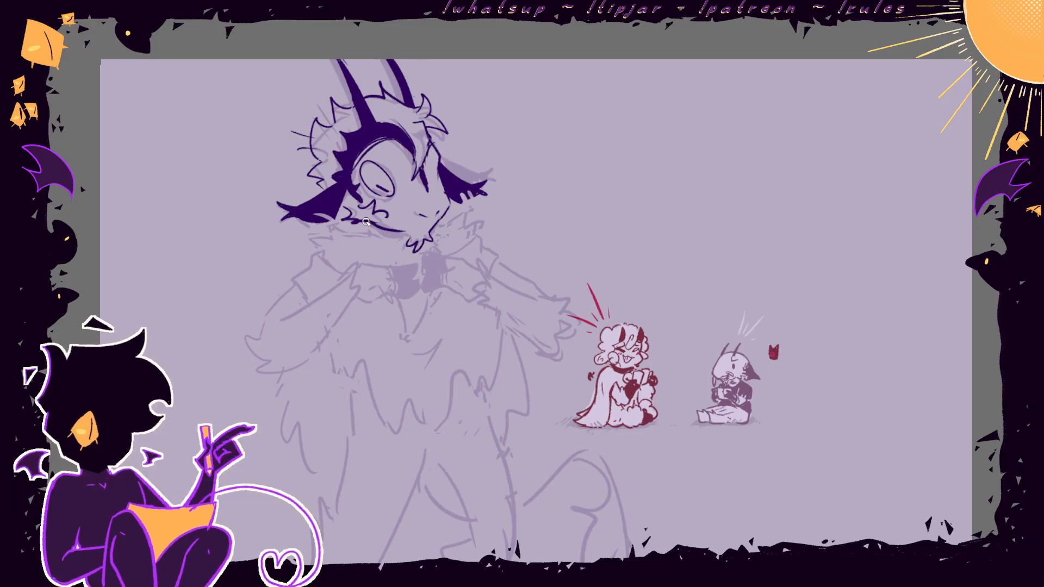
# - Ink and fill the dark patch under the jaw, and outline the fingers of both hands below the chin
pyautogui.moveTo(369, 222)
pyautogui.mouseDown()
pyautogui.moveTo(409, 227)
pyautogui.moveTo(396, 231)
pyautogui.mouseUp()
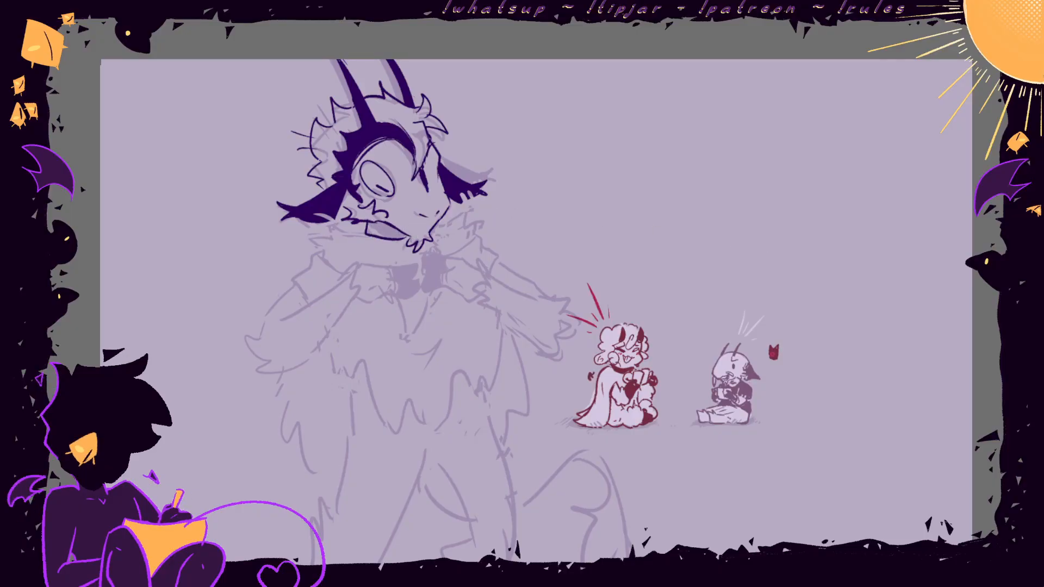
pyautogui.moveTo(371, 227); pyautogui.dragTo(399, 235)
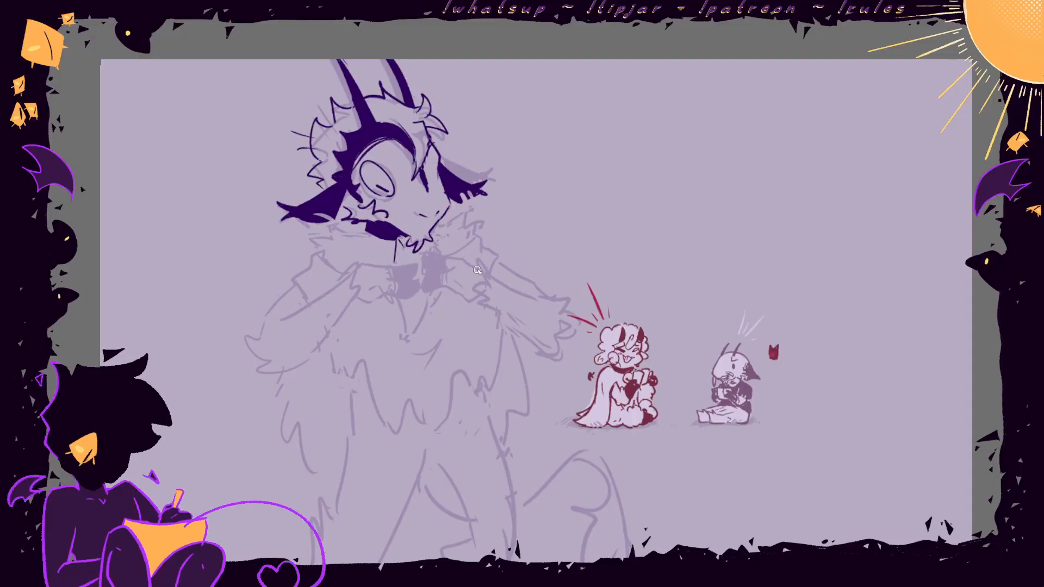
pyautogui.moveTo(477, 257)
pyautogui.mouseDown()
pyautogui.moveTo(424, 272)
pyautogui.moveTo(462, 281)
pyautogui.moveTo(433, 295)
pyautogui.mouseUp()
pyautogui.moveTo(374, 263)
pyautogui.mouseDown()
pyautogui.moveTo(413, 294)
pyautogui.moveTo(370, 297)
pyautogui.moveTo(406, 286)
pyautogui.mouseUp()
pyautogui.hotkey('ctrl', 'z')
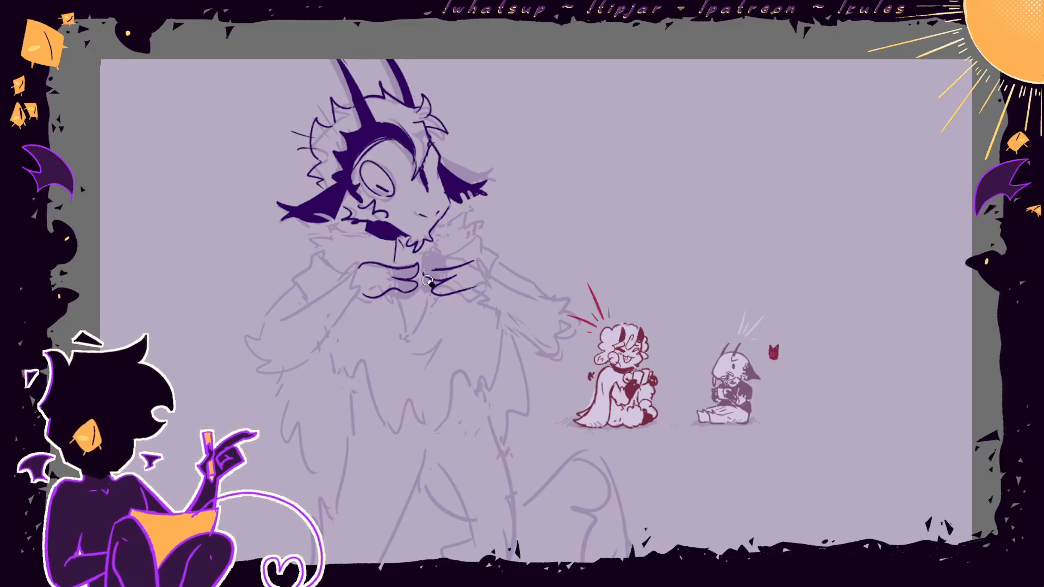
# - Redraw the fingers of the hand on the snout side and ink its wrist line, undoing the earlier strokes
pyautogui.moveTo(430, 270)
pyautogui.mouseDown()
pyautogui.moveTo(443, 279)
pyautogui.moveTo(476, 257)
pyautogui.moveTo(460, 270)
pyautogui.moveTo(461, 289)
pyautogui.mouseUp()
pyautogui.hotkey('ctrl', 'z')
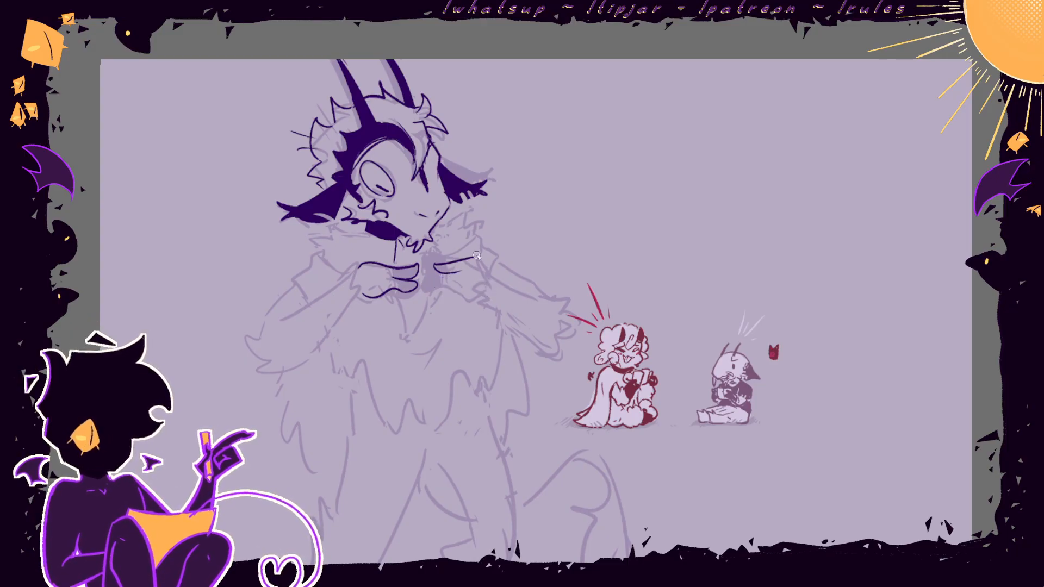
pyautogui.hotkey('ctrl', 'z')
pyautogui.hotkey('ctrl', 'z')
pyautogui.moveTo(427, 266)
pyautogui.mouseDown()
pyautogui.moveTo(469, 259)
pyautogui.moveTo(448, 292)
pyautogui.mouseUp()
pyautogui.moveTo(471, 259); pyautogui.dragTo(492, 281)
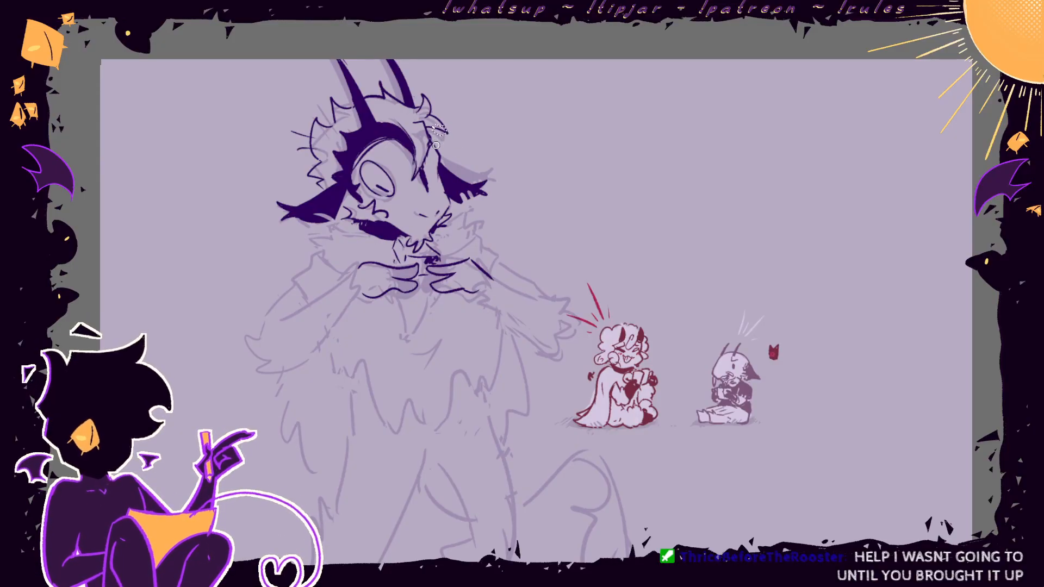
pyautogui.moveTo(438, 142); pyautogui.dragTo(409, 190)
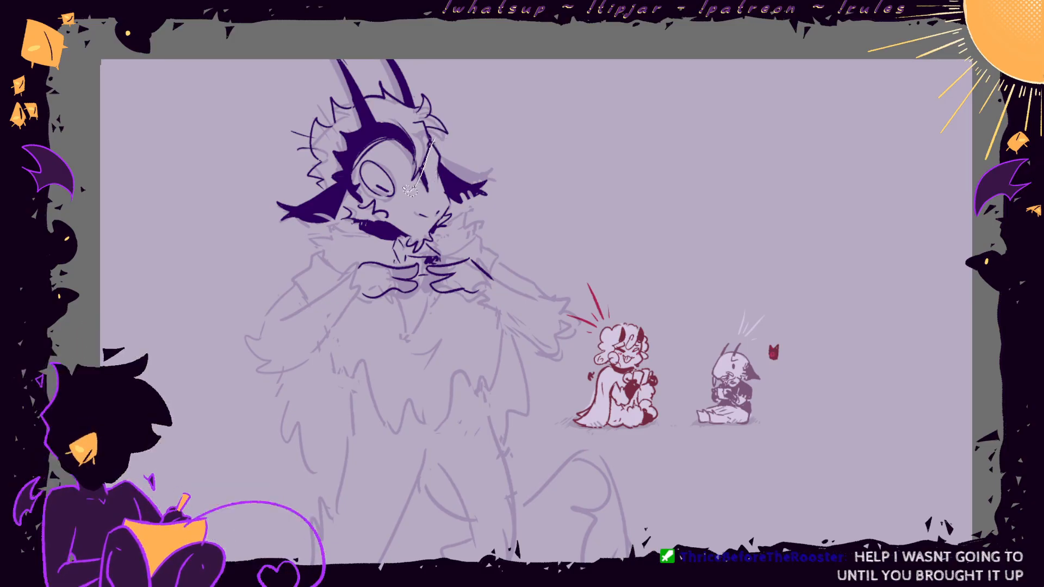
pyautogui.moveTo(375, 160)
pyautogui.mouseDown()
pyautogui.moveTo(362, 175)
pyautogui.moveTo(437, 146)
pyautogui.mouseUp()
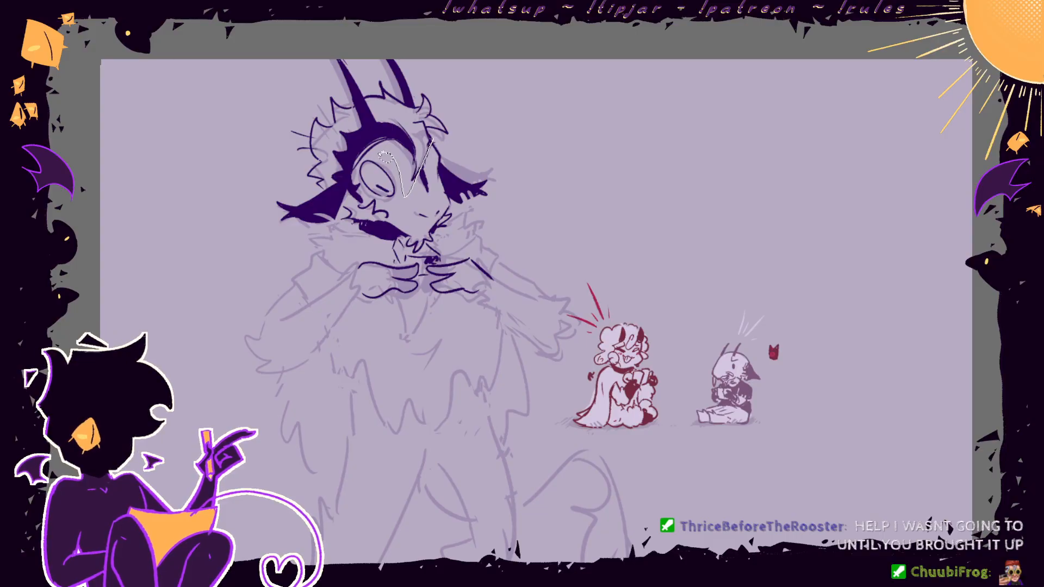
pyautogui.hotkey('ctrl', 'd')
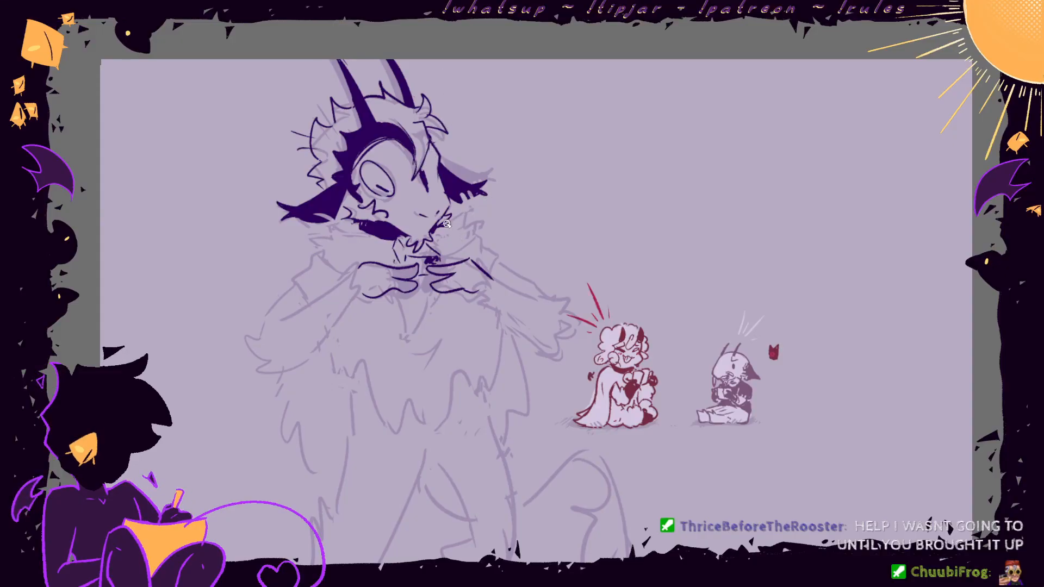
# - Ink the jagged fur collar on both sides of the neck and the shoulder edges below it
pyautogui.moveTo(447, 223)
pyautogui.mouseDown()
pyautogui.moveTo(468, 224)
pyautogui.moveTo(474, 248)
pyautogui.mouseUp()
pyautogui.moveTo(363, 232)
pyautogui.mouseDown()
pyautogui.moveTo(320, 218)
pyautogui.moveTo(310, 250)
pyautogui.moveTo(323, 256)
pyautogui.mouseUp()
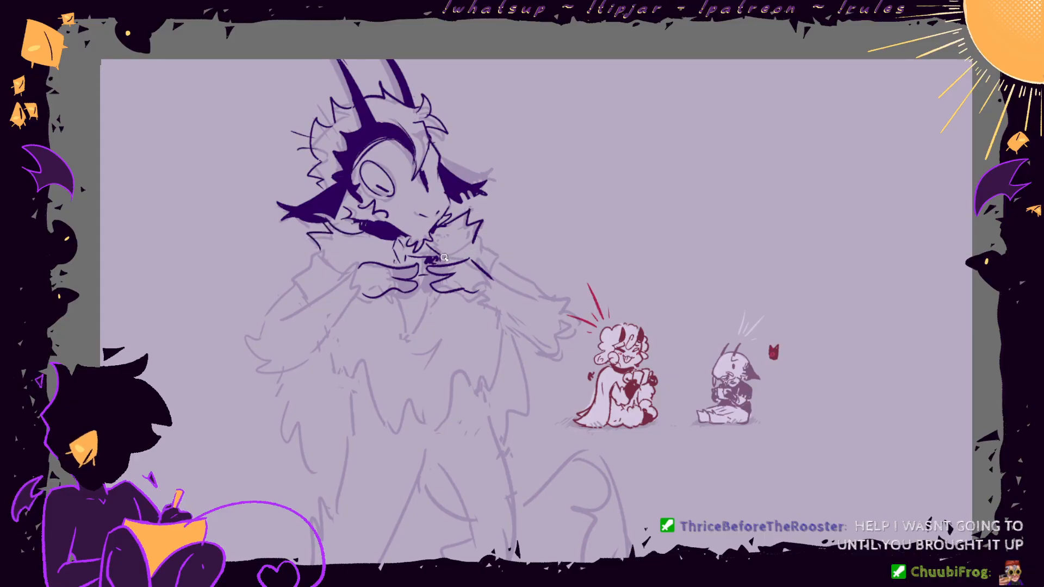
pyautogui.moveTo(444, 258)
pyautogui.mouseDown()
pyautogui.moveTo(484, 238)
pyautogui.moveTo(495, 276)
pyautogui.mouseUp()
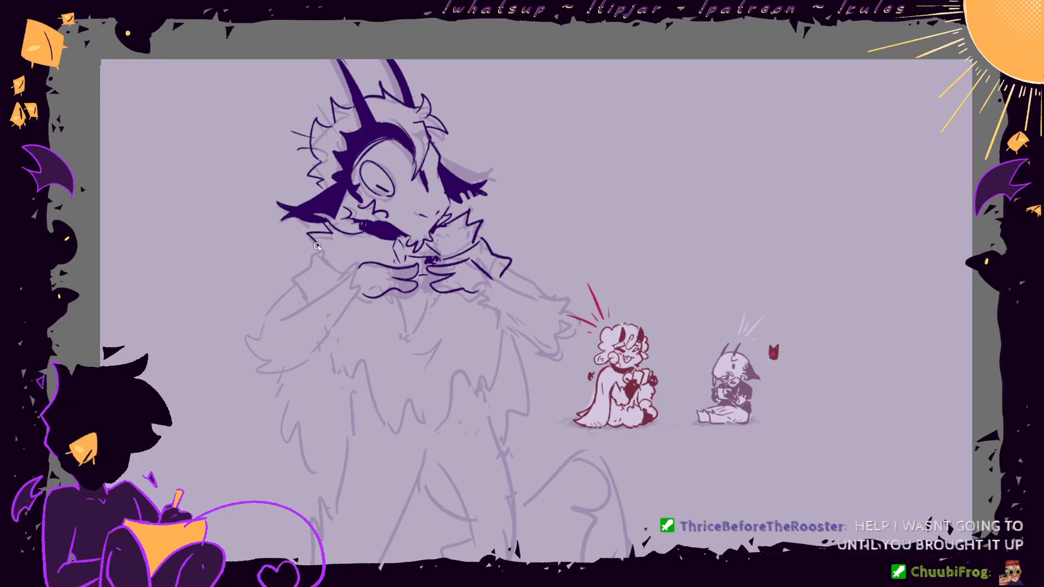
pyautogui.moveTo(317, 246); pyautogui.dragTo(296, 293)
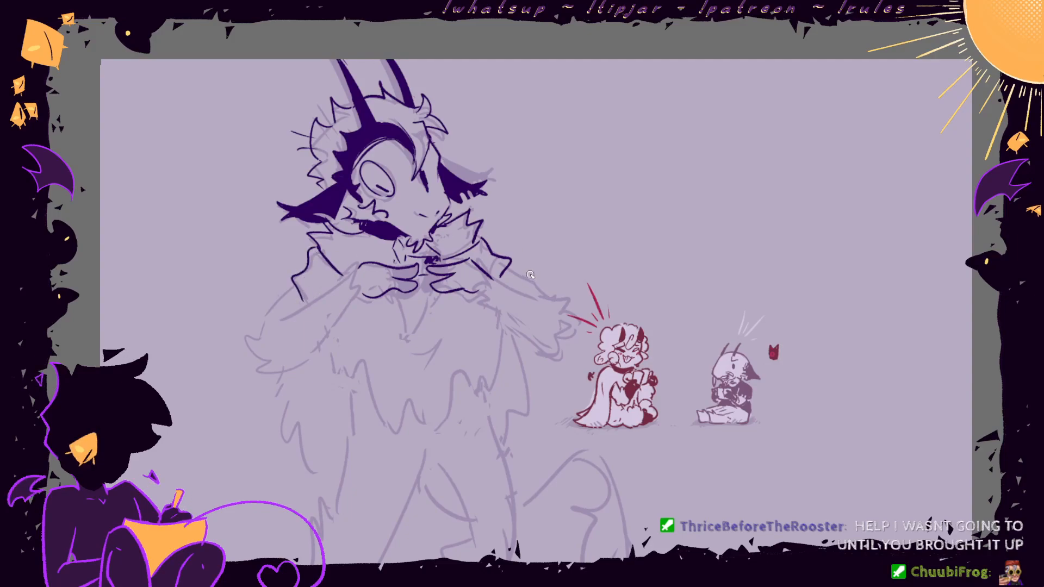
# - Redraw the snout-side shoulder line and ink the mantle's ragged hem with the pointed chest fur below the hands
pyautogui.hotkey('ctrl', 'z')
pyautogui.hotkey('ctrl', 'z')
pyautogui.moveTo(510, 258); pyautogui.dragTo(510, 284)
pyautogui.moveTo(327, 338)
pyautogui.mouseDown()
pyautogui.moveTo(335, 366)
pyautogui.moveTo(380, 418)
pyautogui.moveTo(443, 384)
pyautogui.moveTo(478, 399)
pyautogui.moveTo(491, 368)
pyautogui.mouseUp()
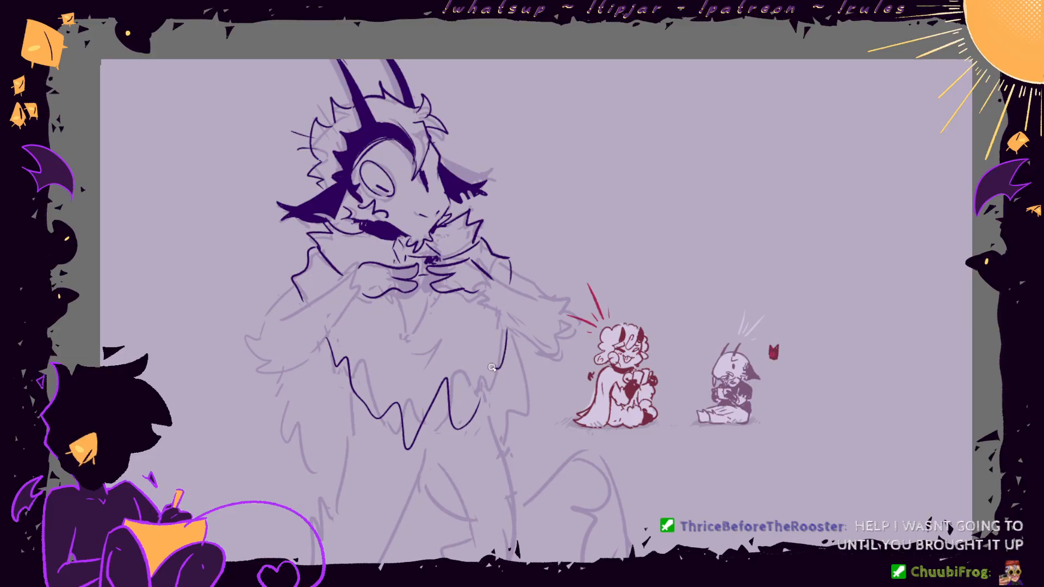
pyautogui.moveTo(385, 296)
pyautogui.mouseDown()
pyautogui.moveTo(410, 359)
pyautogui.moveTo(462, 288)
pyautogui.moveTo(459, 330)
pyautogui.mouseUp()
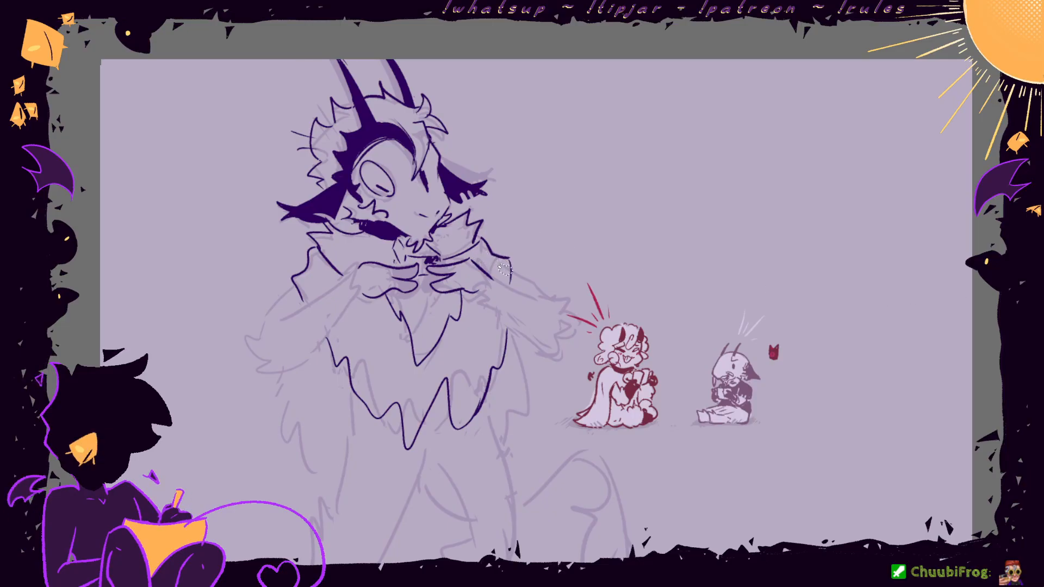
# - Select the head, collar, hands and snout-side shoulder, and shift them slightly toward the snout side
pyautogui.moveTo(495, 247)
pyautogui.mouseDown()
pyautogui.moveTo(492, 288)
pyautogui.moveTo(452, 357)
pyautogui.moveTo(386, 349)
pyautogui.moveTo(317, 257)
pyautogui.moveTo(247, 98)
pyautogui.moveTo(312, 22)
pyautogui.mouseUp()
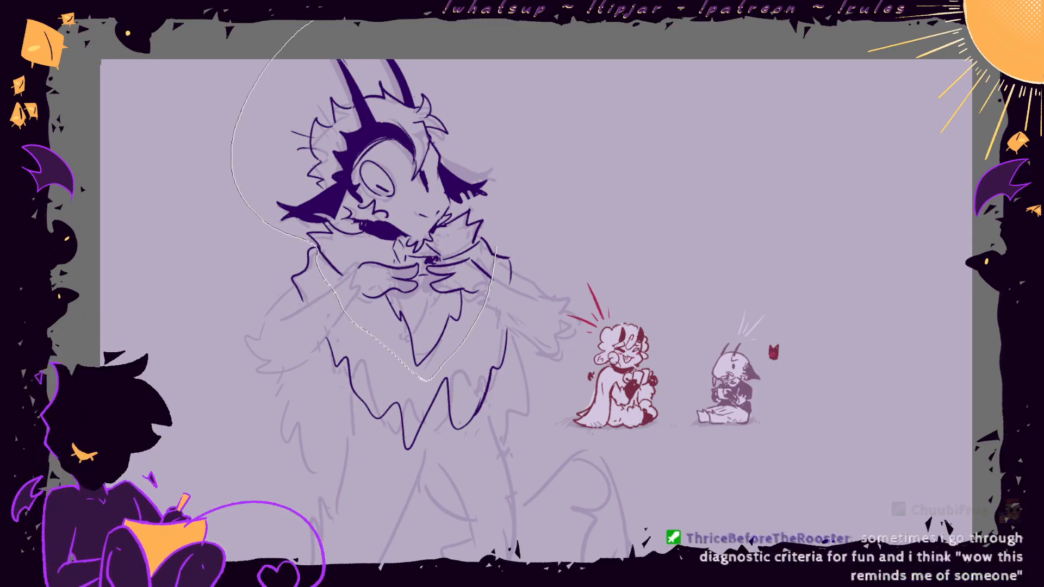
pyautogui.moveTo(580, 79)
pyautogui.mouseDown()
pyautogui.moveTo(575, 141)
pyautogui.moveTo(506, 243)
pyautogui.mouseUp()
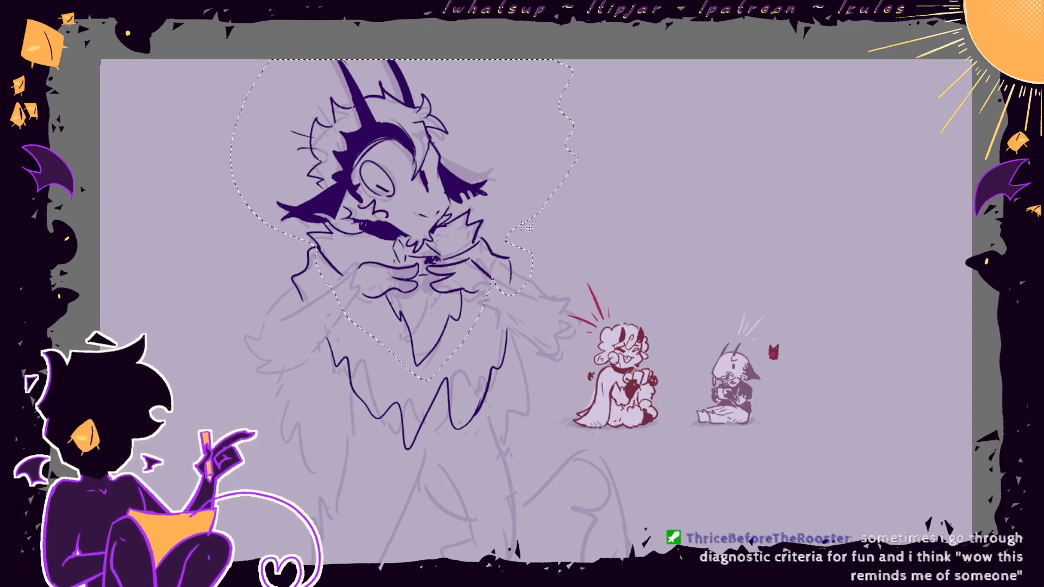
pyautogui.hotkey('ctrl', 't')
pyautogui.moveTo(512, 214); pyautogui.dragTo(527, 215)
pyautogui.press('Return')
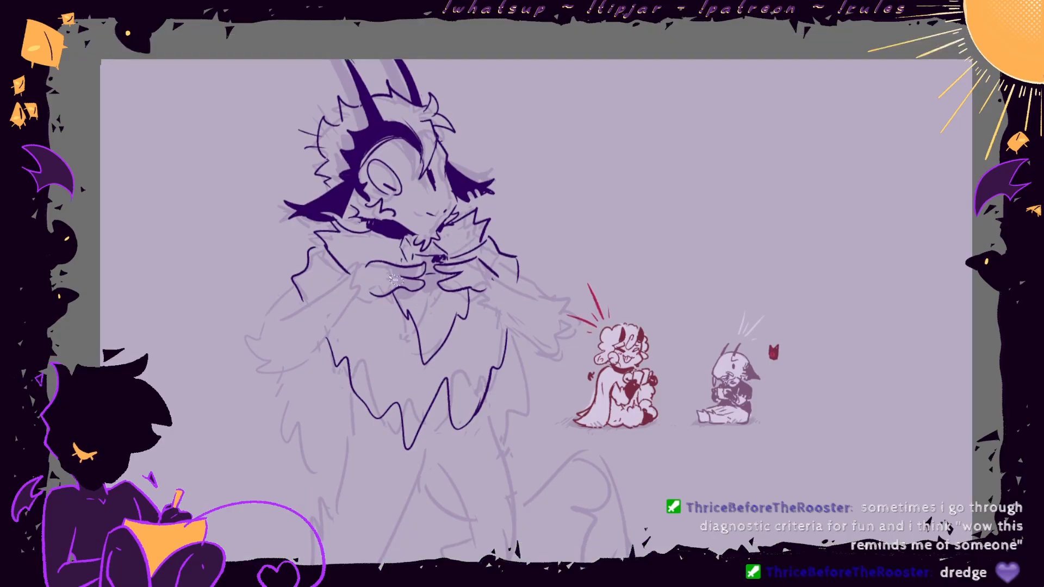
# - Select the shoulder outline behind the head and move it slightly inward to meet the shifted collar
pyautogui.moveTo(291, 252); pyautogui.dragTo(308, 286)
pyautogui.hotkey('ctrl', 't')
pyautogui.press('Return')
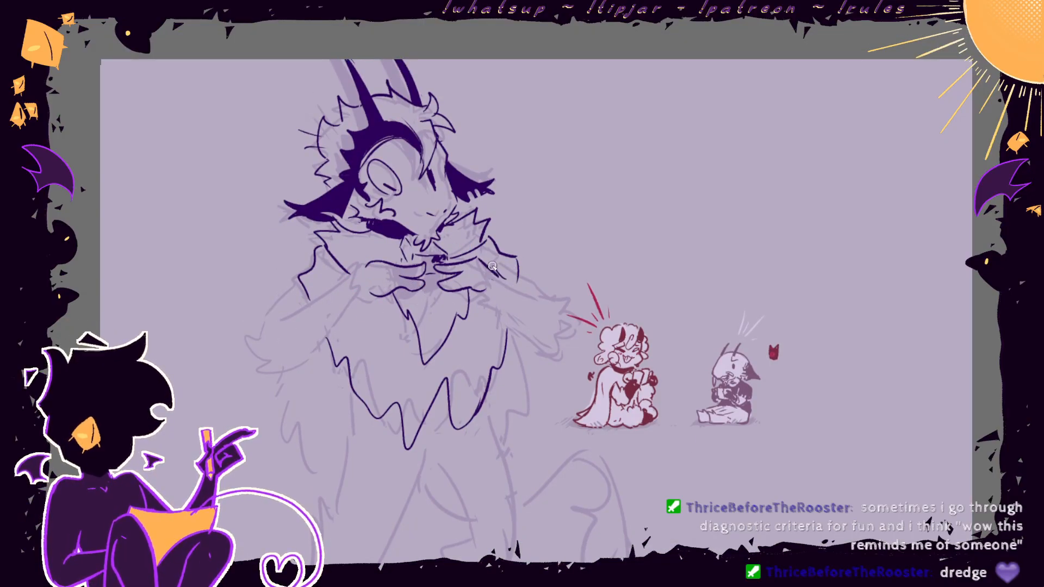
# - Ink the start of the snout-side arm below the shoulder, replacing the first long forearm stroke
pyautogui.moveTo(506, 280); pyautogui.dragTo(574, 301)
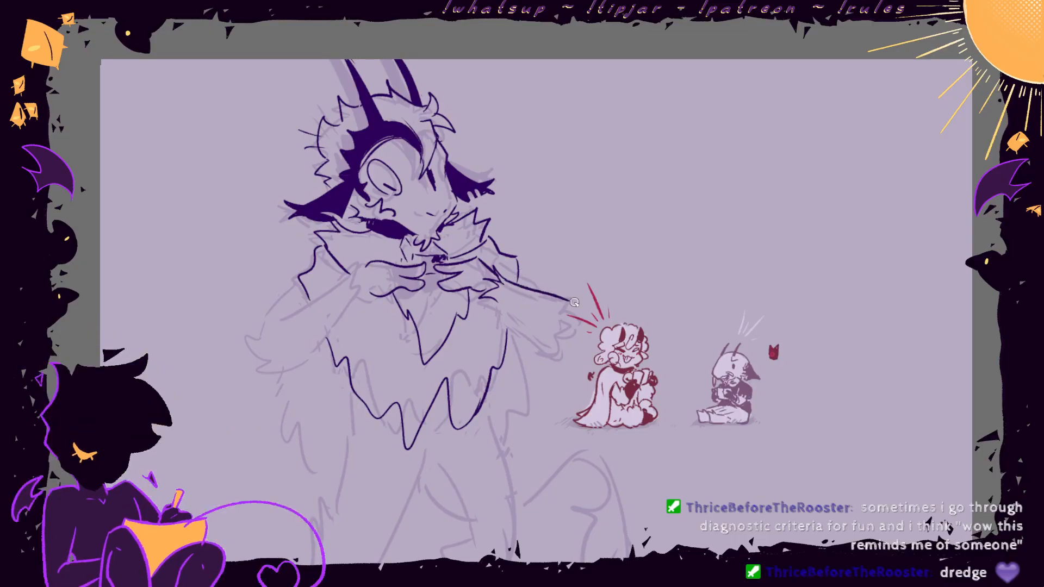
pyautogui.hotkey('ctrl', 'z')
pyautogui.moveTo(508, 281); pyautogui.dragTo(563, 299)
pyautogui.moveTo(519, 265); pyautogui.dragTo(540, 279)
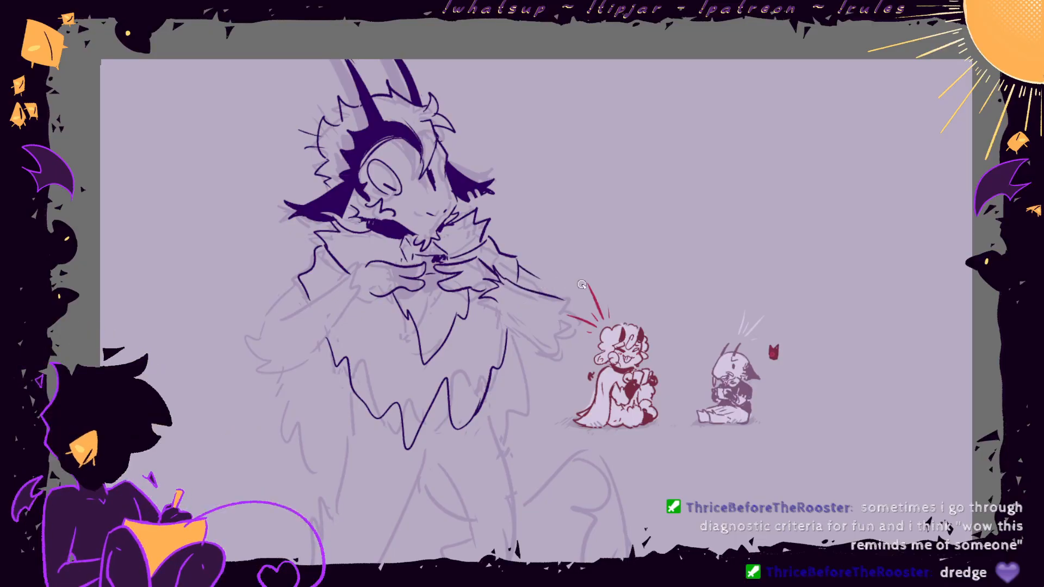
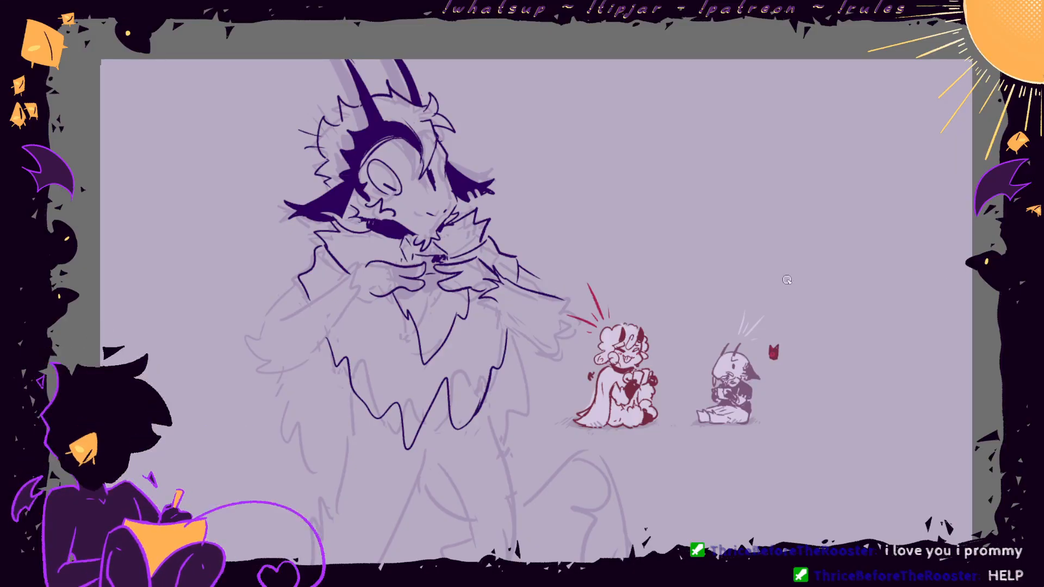
# - Ink the wrist fur, upper arm, forearm and tufted elbow of the arm behind the head
pyautogui.moveTo(348, 277)
pyautogui.mouseDown()
pyautogui.moveTo(361, 259)
pyautogui.moveTo(372, 290)
pyautogui.moveTo(364, 297)
pyautogui.mouseUp()
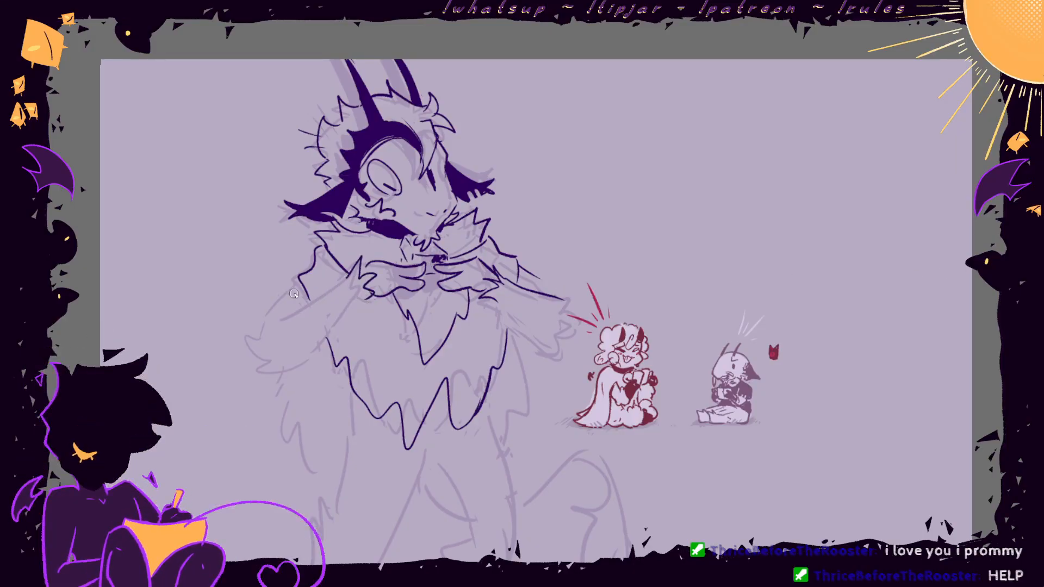
pyautogui.moveTo(299, 283)
pyautogui.mouseDown()
pyautogui.moveTo(266, 314)
pyautogui.moveTo(259, 338)
pyautogui.mouseUp()
pyautogui.moveTo(344, 282); pyautogui.dragTo(279, 321)
pyautogui.moveTo(276, 324); pyautogui.dragTo(270, 333)
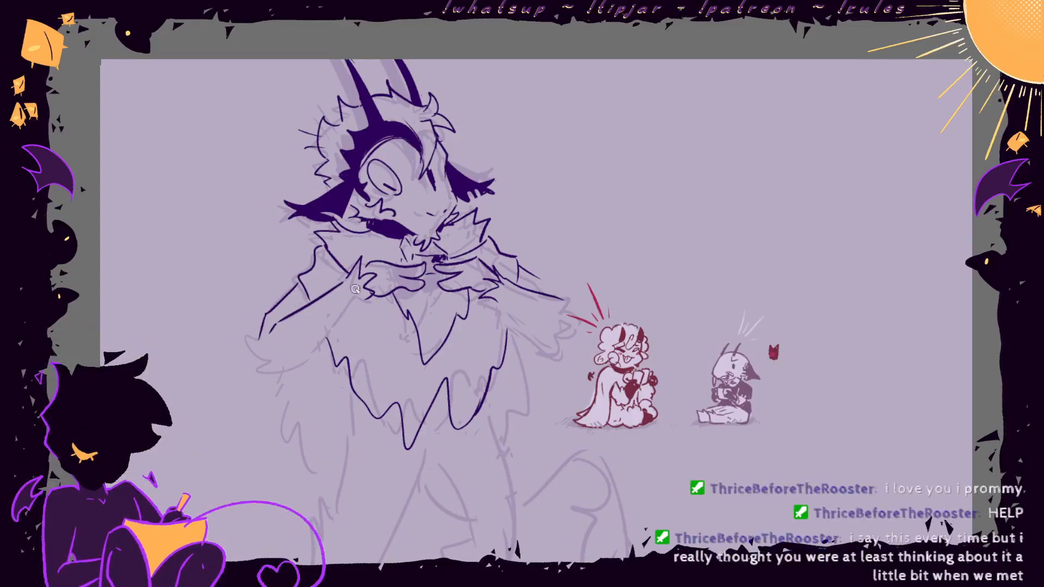
pyautogui.moveTo(355, 289)
pyautogui.mouseDown()
pyautogui.moveTo(298, 362)
pyautogui.moveTo(250, 361)
pyautogui.moveTo(253, 325)
pyautogui.mouseUp()
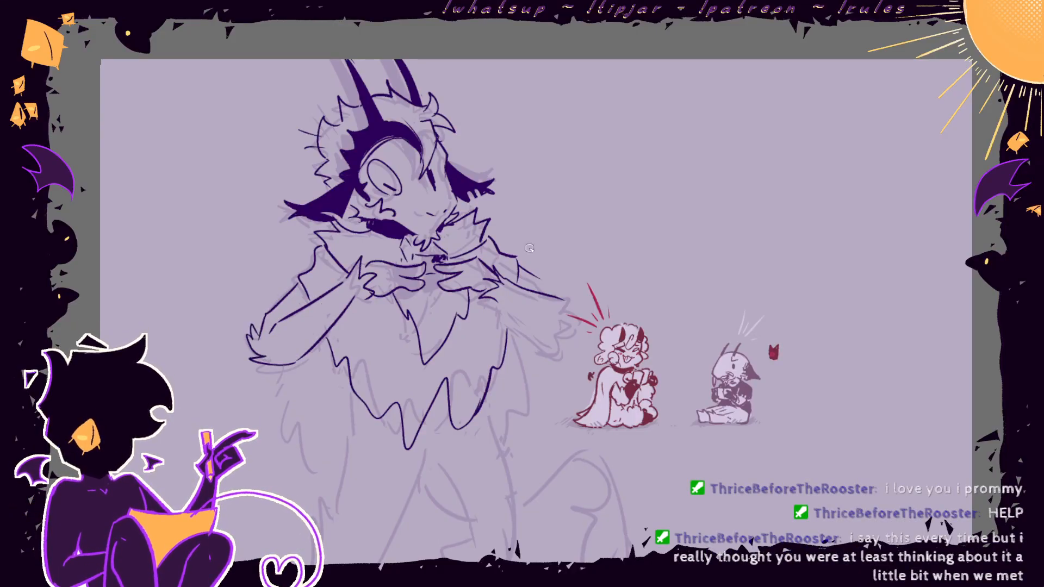
# - Ink the upper arm, forearm underside and tufted elbow of the snout-side arm
pyautogui.moveTo(563, 298)
pyautogui.mouseDown()
pyautogui.moveTo(582, 299)
pyautogui.moveTo(583, 316)
pyautogui.mouseUp()
pyautogui.moveTo(497, 306)
pyautogui.mouseDown()
pyautogui.moveTo(515, 323)
pyautogui.moveTo(586, 330)
pyautogui.moveTo(586, 316)
pyautogui.mouseUp()
pyautogui.moveTo(536, 276); pyautogui.dragTo(574, 299)
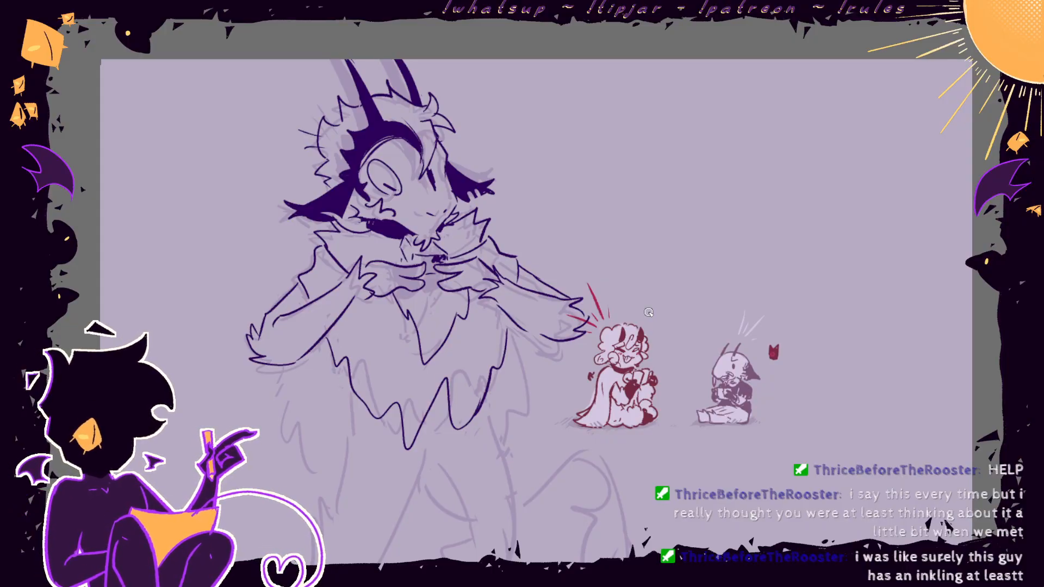
# - Hide the sketch, mirror the canvas, and fill the fingers of both hands with solid dark purple
pyautogui.press('Delete')
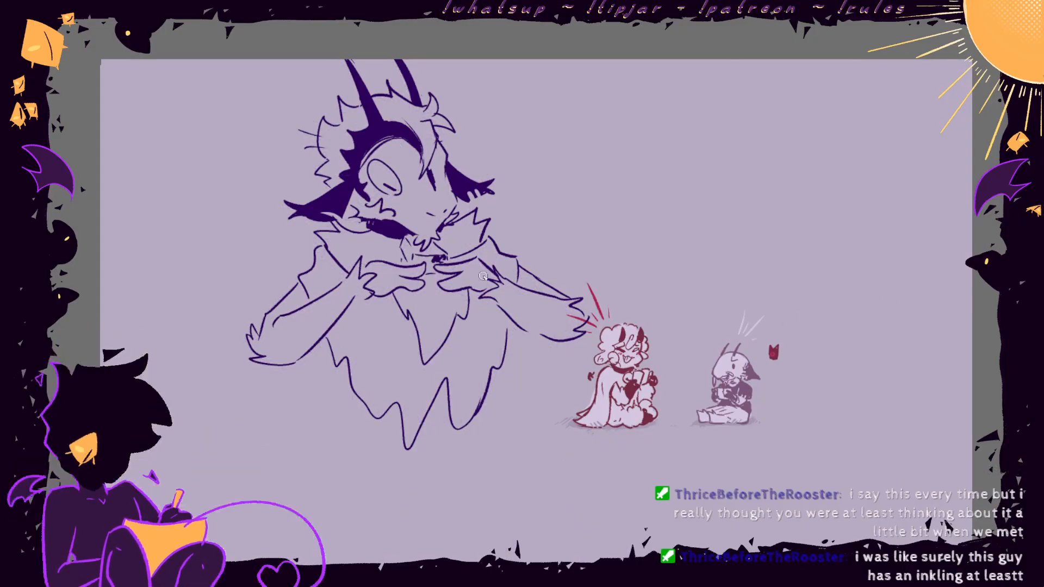
pyautogui.press('m')
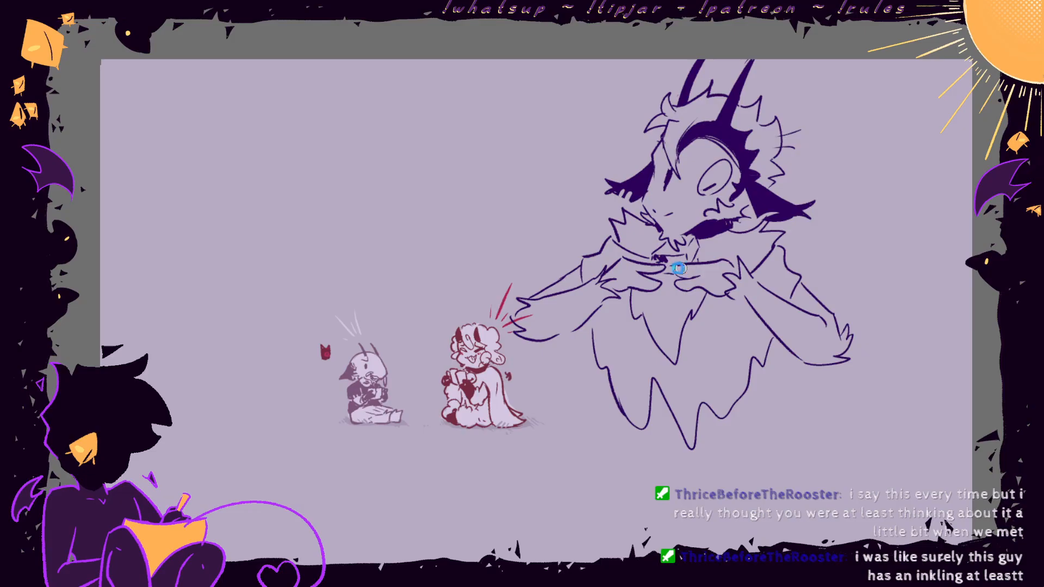
pyautogui.moveTo(698, 265)
pyautogui.mouseDown()
pyautogui.moveTo(695, 285)
pyautogui.moveTo(655, 268)
pyautogui.moveTo(639, 286)
pyautogui.moveTo(698, 279)
pyautogui.moveTo(713, 266)
pyautogui.mouseUp()
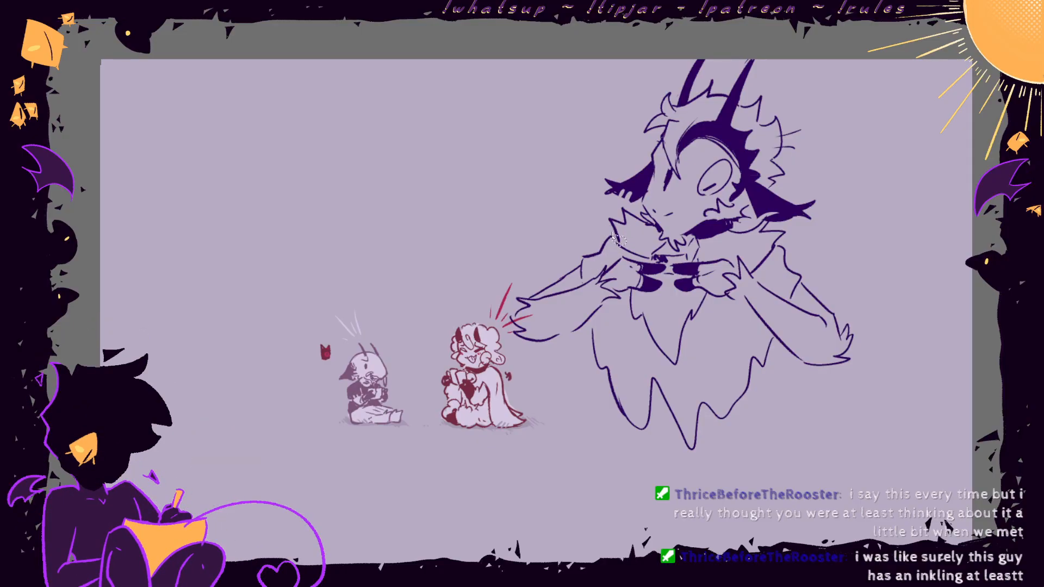
# - Select and transform the snout-side upper arm to extend the elbow outward, and return to the unmirrored canvas with the sketch shown
pyautogui.moveTo(613, 233)
pyautogui.mouseDown()
pyautogui.moveTo(592, 278)
pyautogui.moveTo(542, 303)
pyautogui.moveTo(554, 226)
pyautogui.moveTo(610, 228)
pyautogui.moveTo(639, 248)
pyautogui.mouseUp()
pyautogui.hotkey('ctrl', 't')
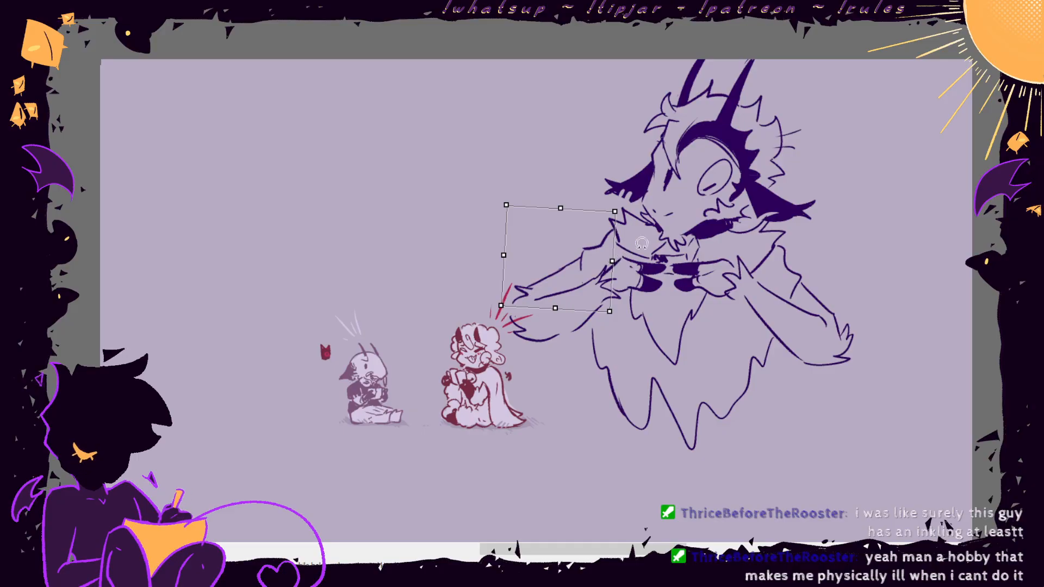
pyautogui.press('Return')
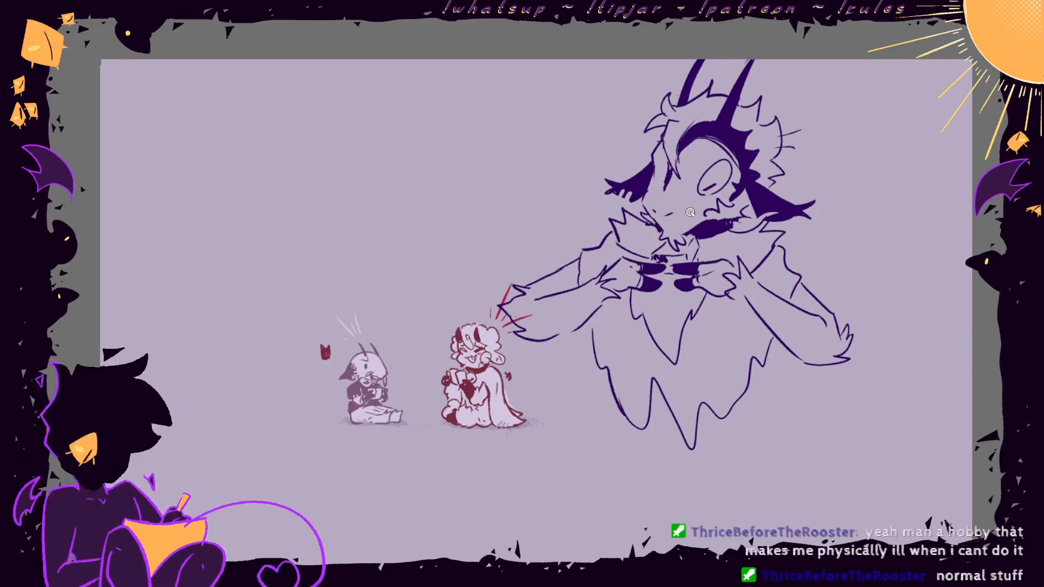
pyautogui.press('h')
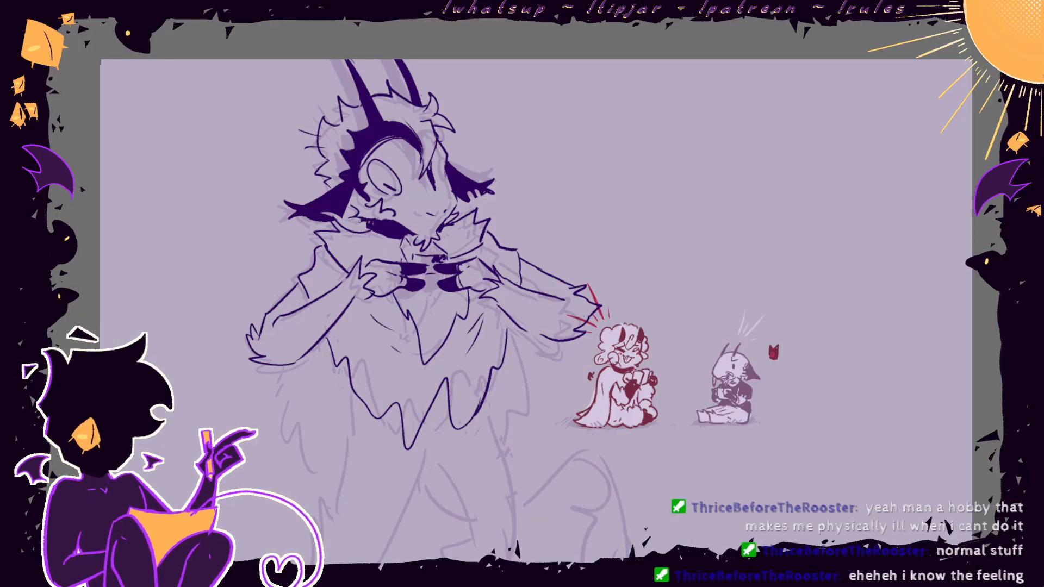
# - Ink the leg on the side behind the head from thigh to split hoof, including the crotch tuft and knee and ankle fur
pyautogui.scroll(-5, 536, 305)
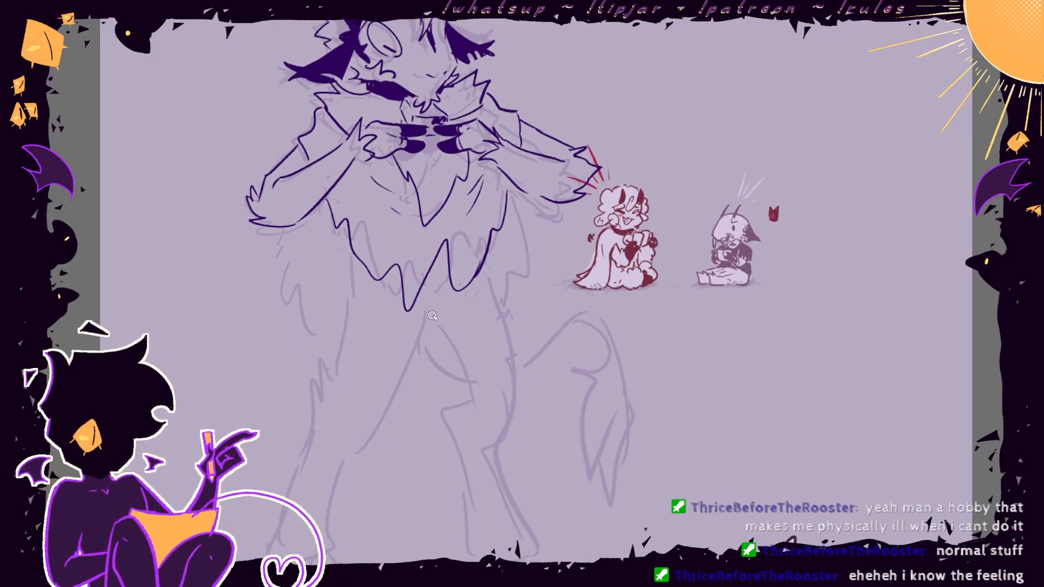
pyautogui.moveTo(441, 301)
pyautogui.mouseDown()
pyautogui.moveTo(450, 322)
pyautogui.moveTo(414, 362)
pyautogui.mouseUp()
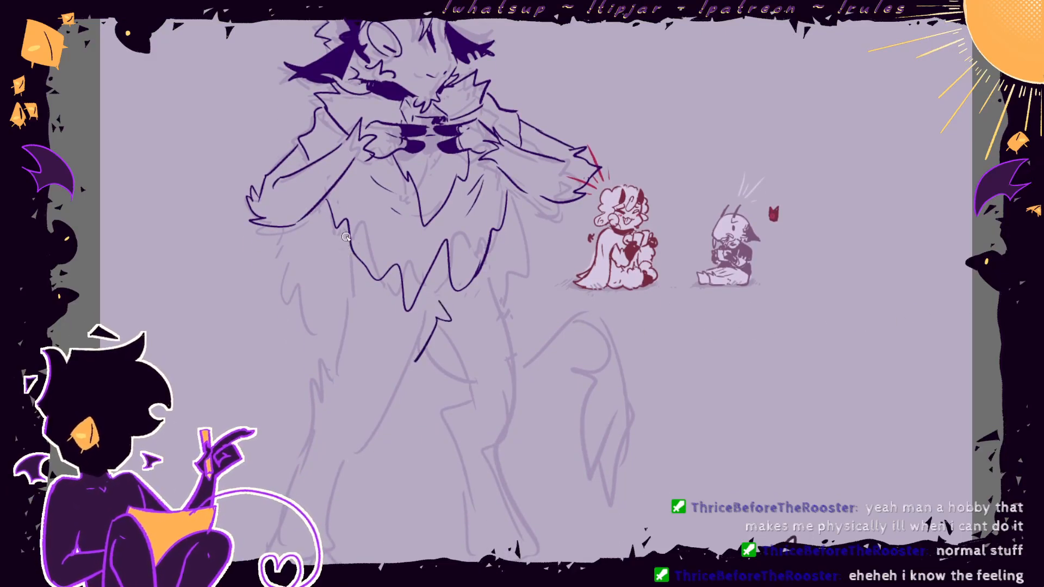
pyautogui.moveTo(347, 238); pyautogui.dragTo(339, 286)
pyautogui.hotkey('ctrl', 'z')
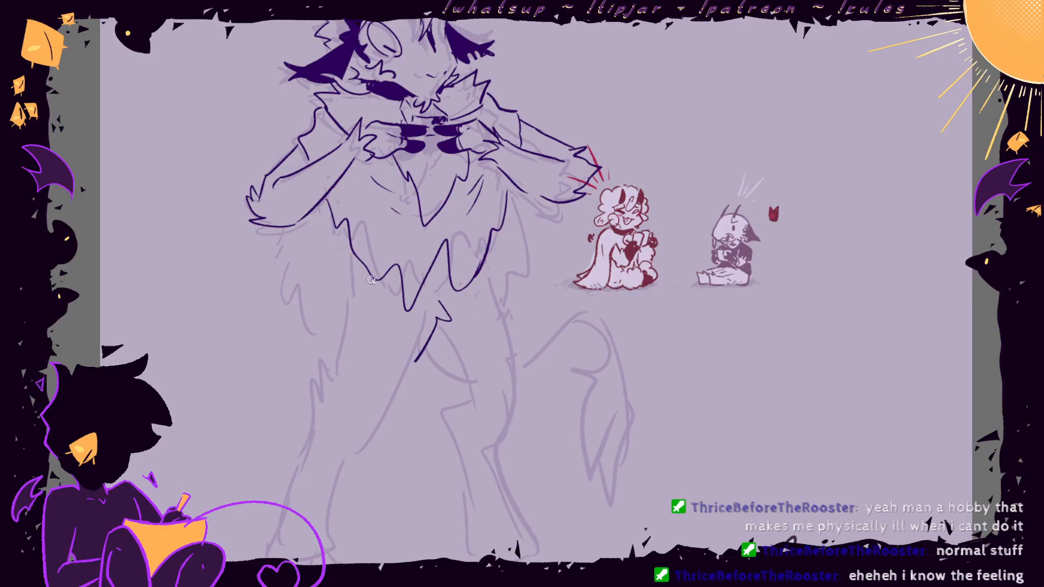
pyautogui.moveTo(348, 238); pyautogui.dragTo(337, 400)
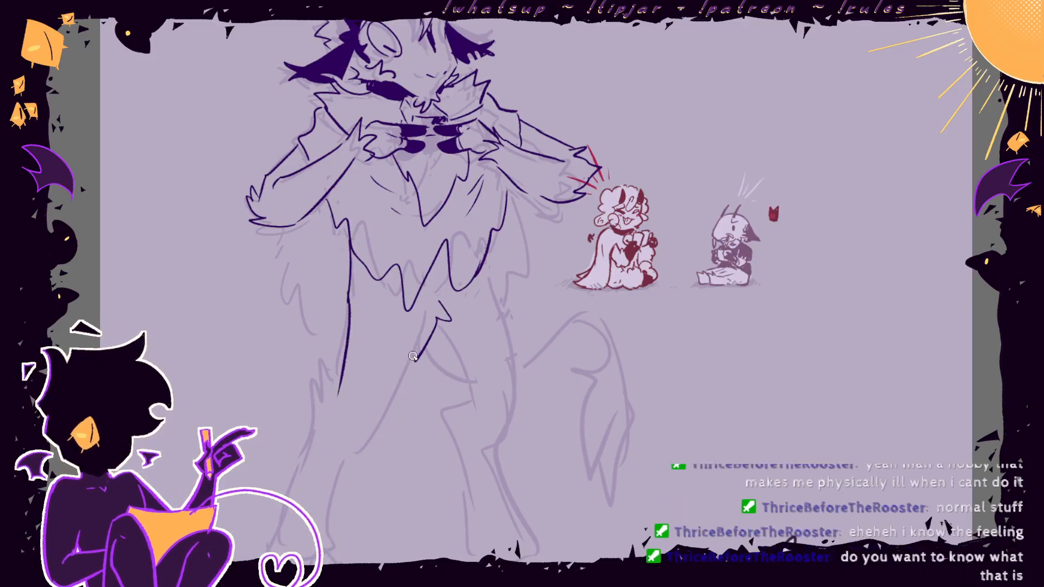
pyautogui.moveTo(413, 356); pyautogui.dragTo(352, 445)
pyautogui.moveTo(334, 380); pyautogui.dragTo(284, 512)
pyautogui.moveTo(349, 443); pyautogui.dragTo(308, 532)
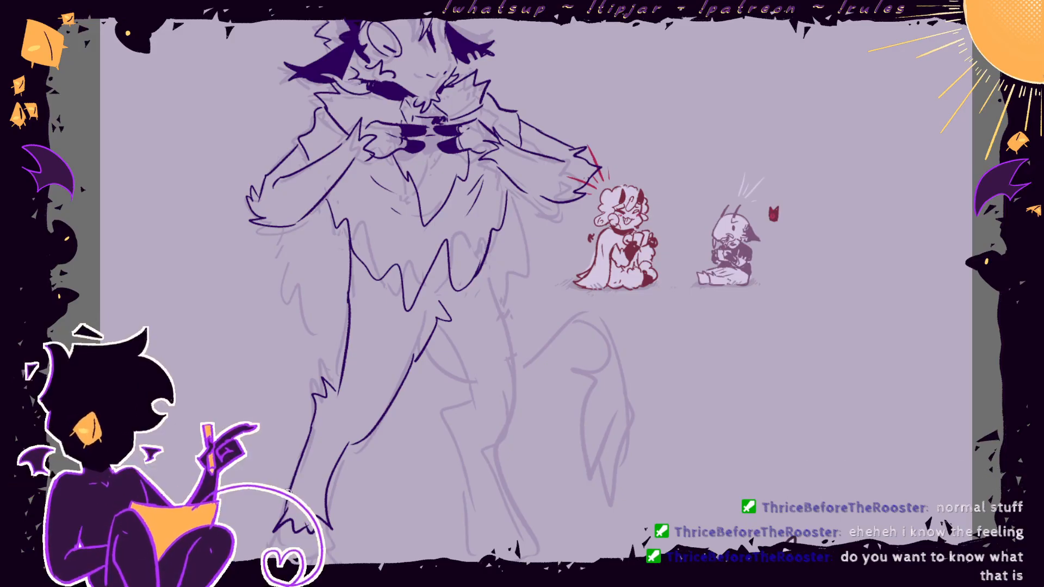
pyautogui.moveTo(289, 496)
pyautogui.mouseDown()
pyautogui.moveTo(283, 526)
pyautogui.moveTo(310, 559)
pyautogui.moveTo(329, 542)
pyautogui.moveTo(328, 553)
pyautogui.mouseUp()
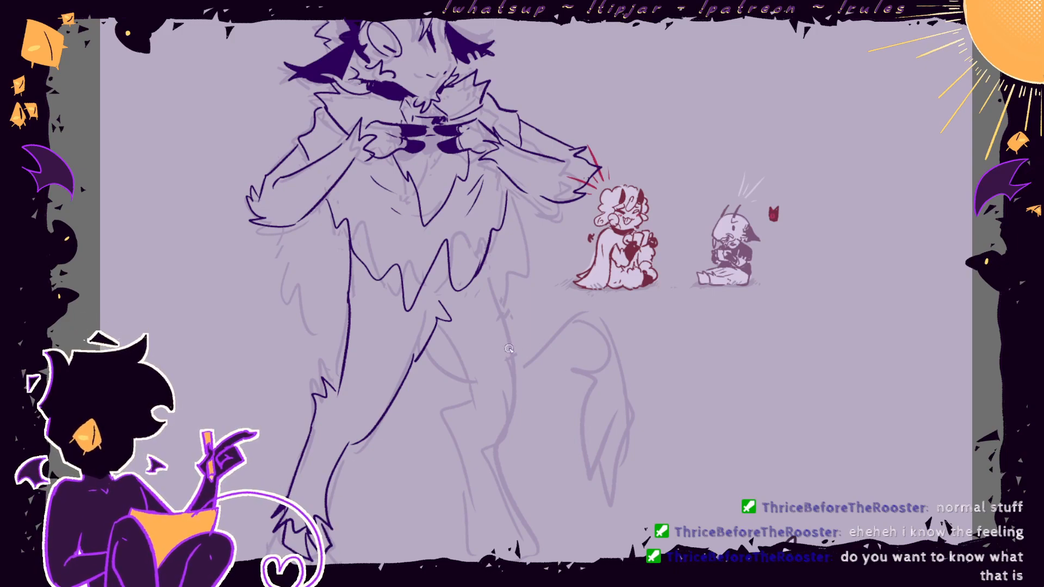
# - Ink the inner and outer thigh of the snout-side leg, undoing the knee fur and shin strokes
pyautogui.moveTo(438, 330); pyautogui.dragTo(451, 429)
pyautogui.moveTo(510, 409)
pyautogui.mouseDown()
pyautogui.moveTo(480, 437)
pyautogui.moveTo(474, 507)
pyautogui.mouseUp()
pyautogui.moveTo(479, 438); pyautogui.dragTo(525, 503)
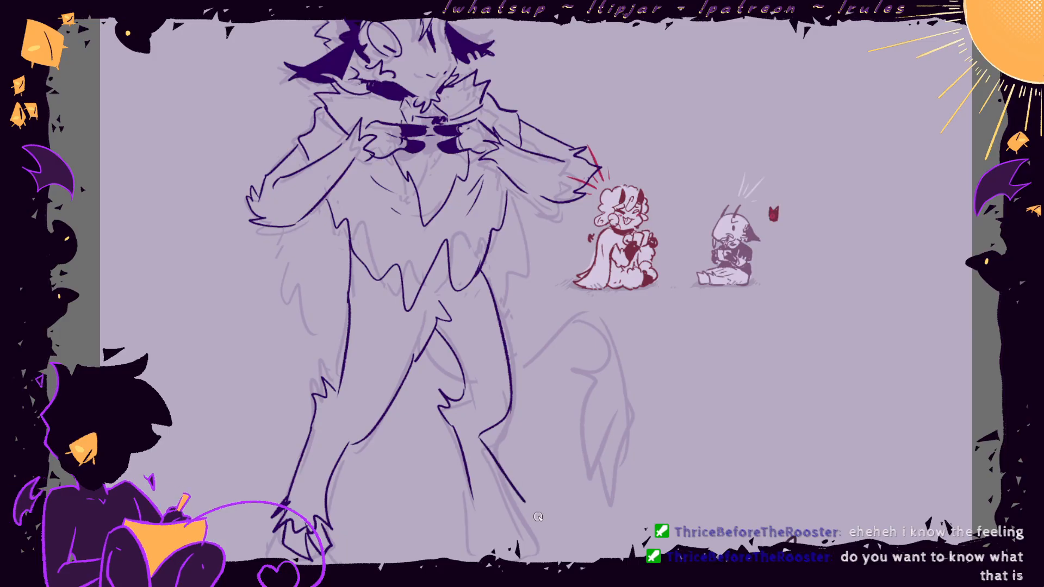
pyautogui.hotkey('ctrl', 'z')
pyautogui.hotkey('ctrl', 'z')
pyautogui.hotkey('ctrl', 'z')
pyautogui.hotkey('ctrl', 'z')
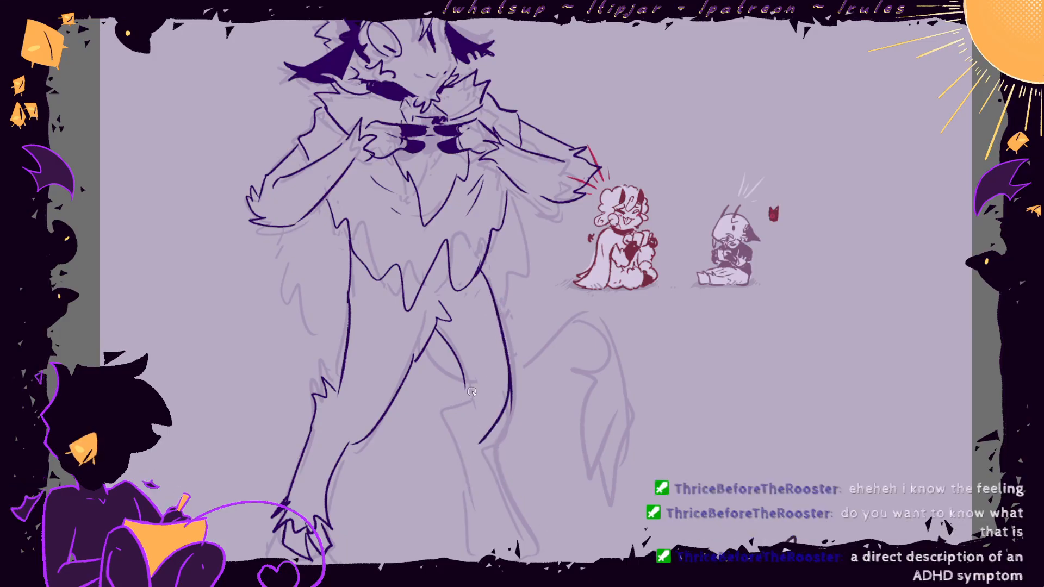
# - Ink the knee fur, narrower shin, ankle tufts and split hoof of the snout-side leg
pyautogui.moveTo(471, 391)
pyautogui.mouseDown()
pyautogui.moveTo(439, 429)
pyautogui.moveTo(462, 481)
pyautogui.mouseUp()
pyautogui.moveTo(488, 438); pyautogui.dragTo(544, 531)
pyautogui.moveTo(451, 458)
pyautogui.mouseDown()
pyautogui.moveTo(459, 510)
pyautogui.moveTo(478, 494)
pyautogui.moveTo(473, 514)
pyautogui.mouseUp()
pyautogui.hotkey('ctrl', 'z')
pyautogui.moveTo(477, 513); pyautogui.dragTo(492, 542)
pyautogui.moveTo(530, 515); pyautogui.dragTo(559, 544)
pyautogui.moveTo(534, 528)
pyautogui.mouseDown()
pyautogui.moveTo(540, 548)
pyautogui.moveTo(483, 542)
pyautogui.moveTo(546, 523)
pyautogui.mouseUp()
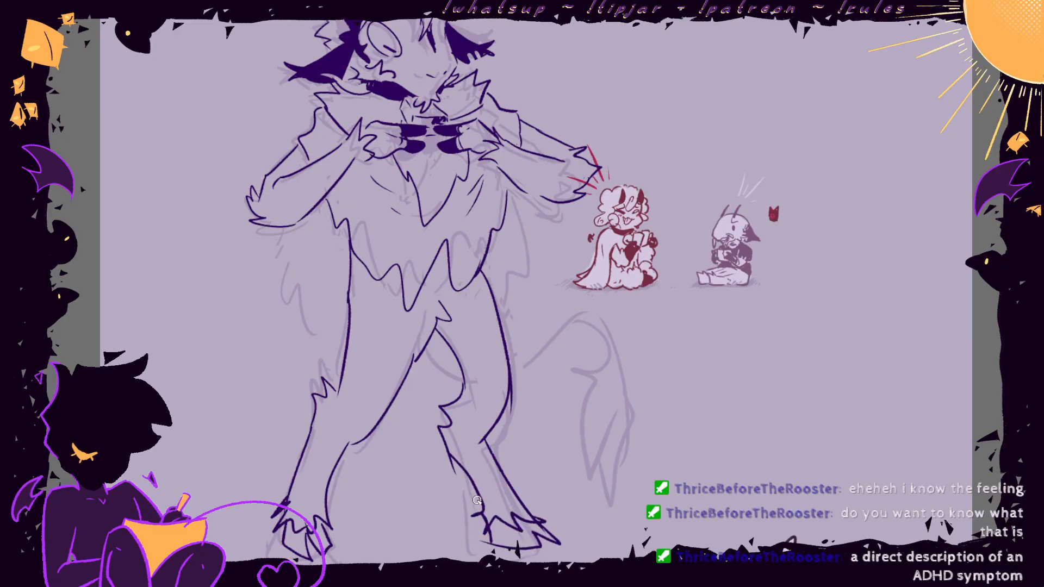
pyautogui.moveTo(479, 503); pyautogui.dragTo(475, 524)
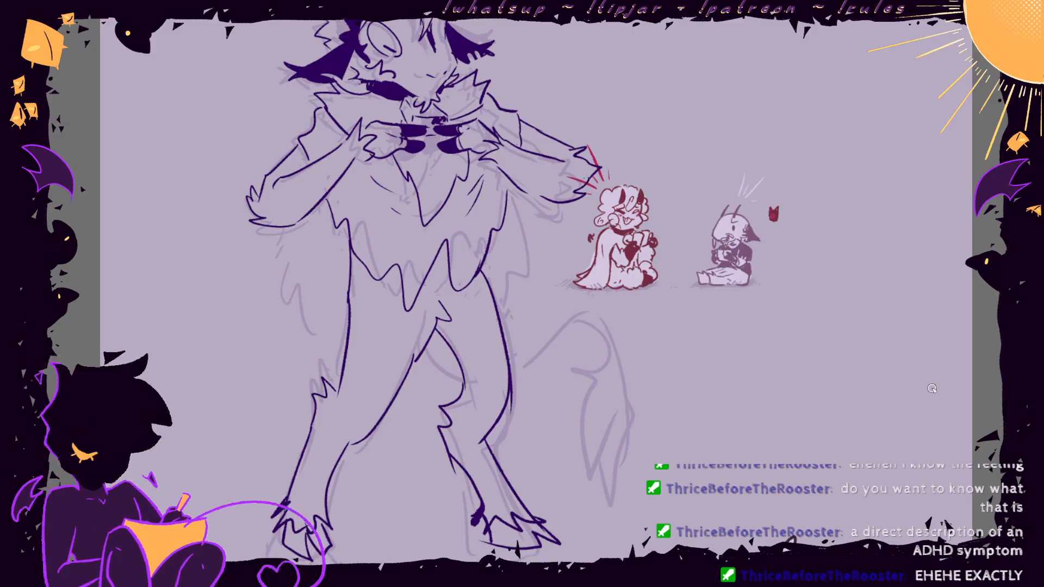
# - Hide the sketch and fill both hooves with solid dark purple
pyautogui.hotkey('ctrl', ',')
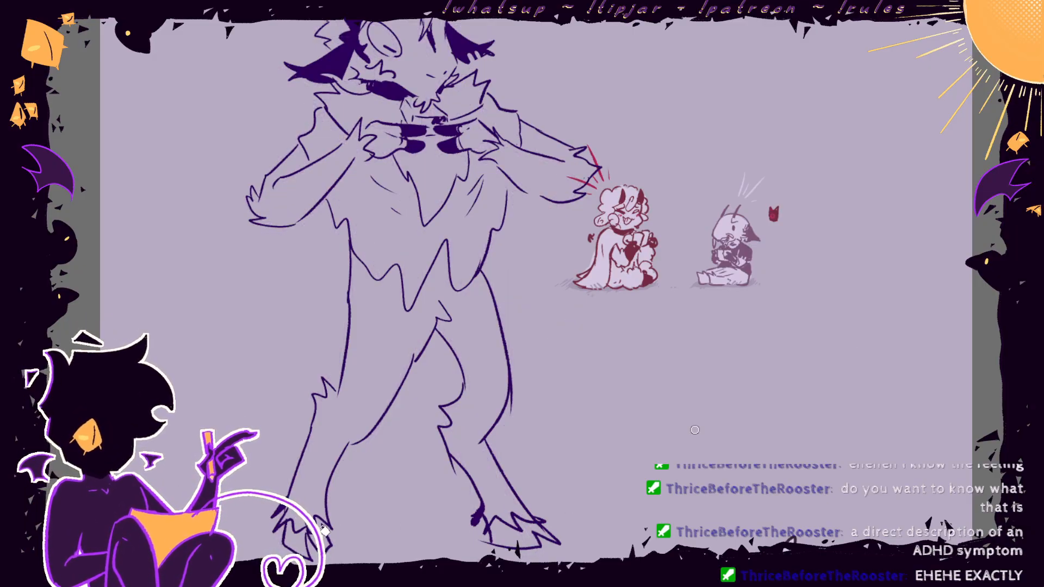
pyautogui.moveTo(288, 526)
pyautogui.mouseDown()
pyautogui.moveTo(303, 548)
pyautogui.moveTo(323, 528)
pyautogui.moveTo(317, 556)
pyautogui.mouseUp()
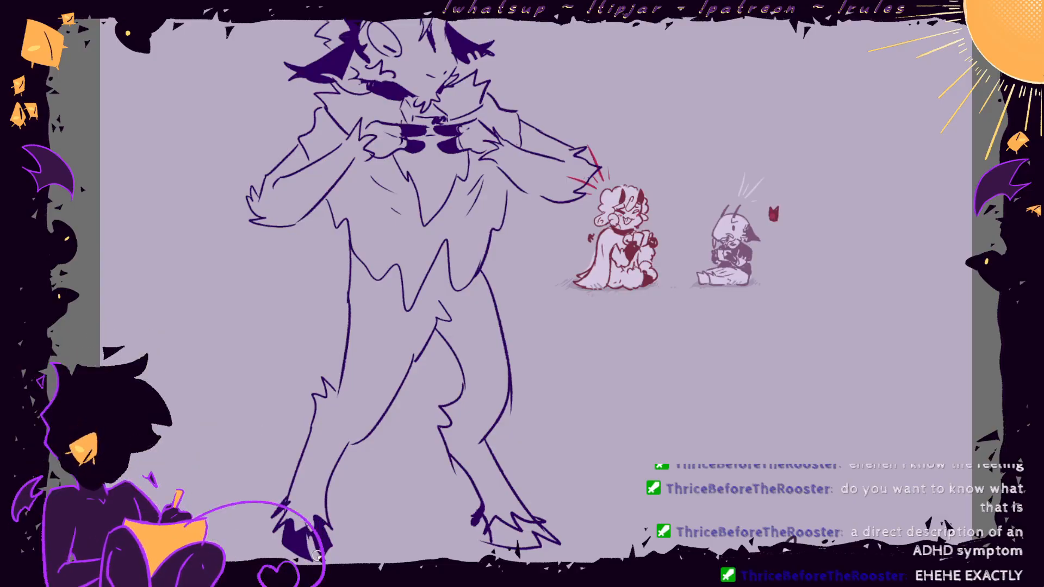
pyautogui.click(530, 528)
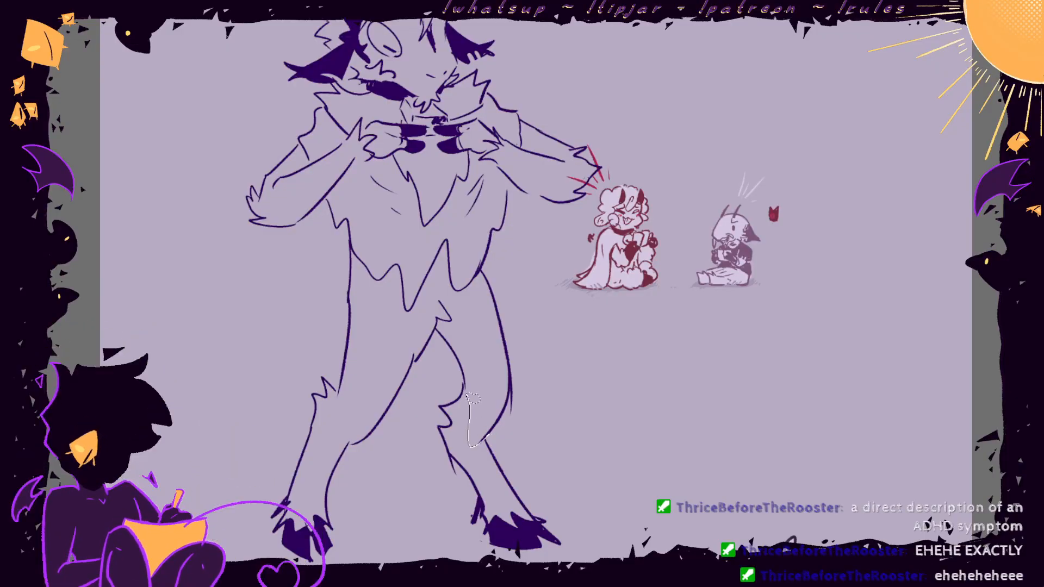
# - Try to raise and slightly rotate the lower part of the leg nearer the small seated figures
pyautogui.moveTo(487, 438)
pyautogui.mouseDown()
pyautogui.moveTo(441, 557)
pyautogui.moveTo(511, 418)
pyautogui.mouseUp()
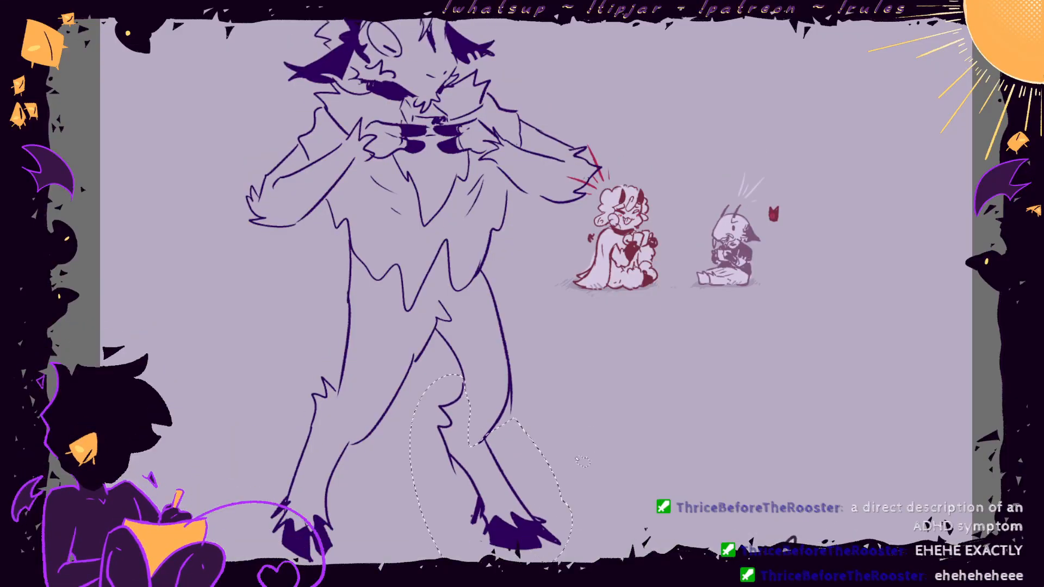
pyautogui.hotkey('ctrl', 't')
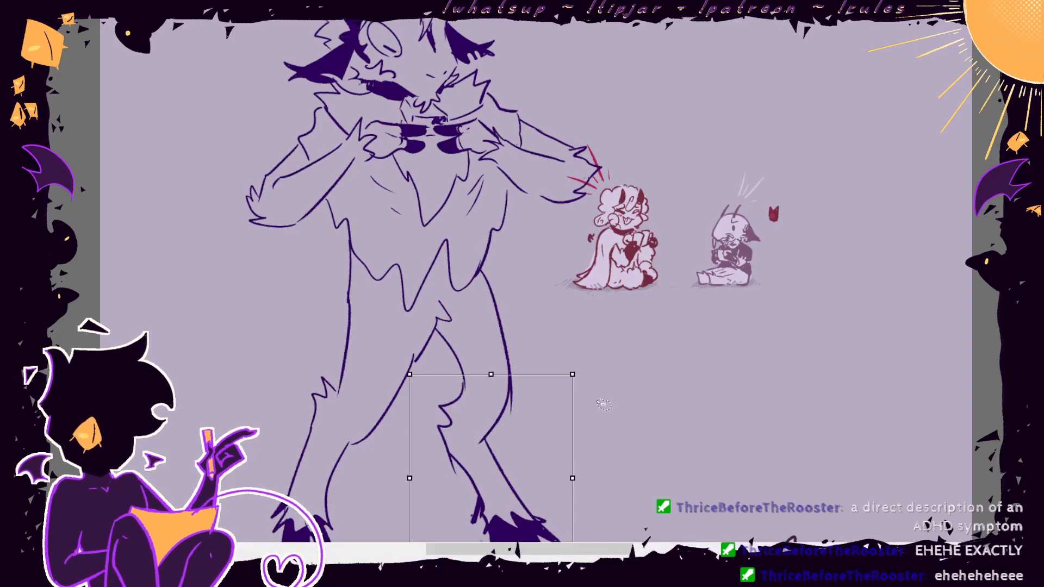
pyautogui.moveTo(648, 364); pyautogui.dragTo(652, 370)
pyautogui.moveTo(548, 415); pyautogui.dragTo(548, 406)
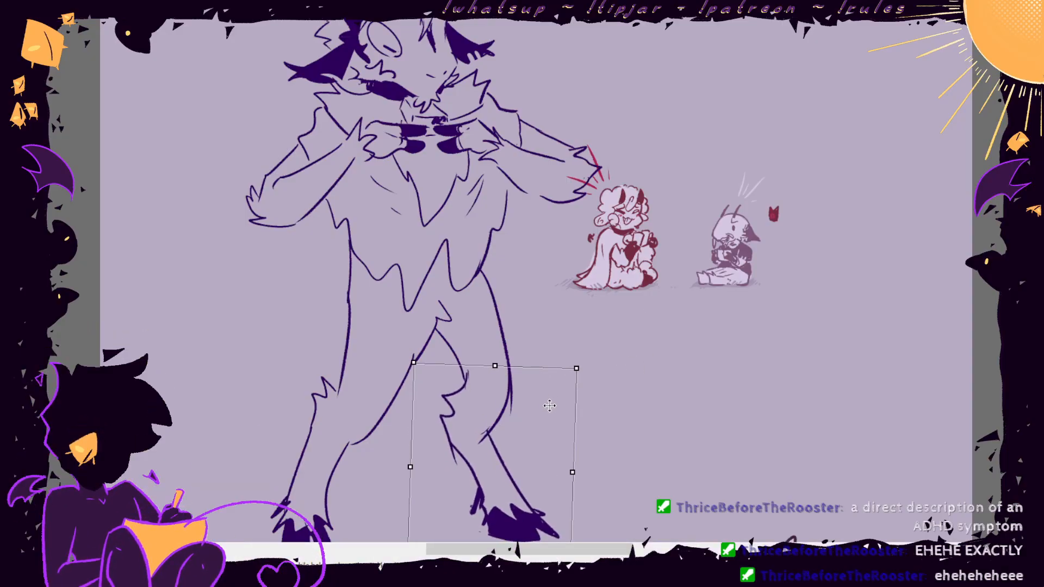
pyautogui.press('Return')
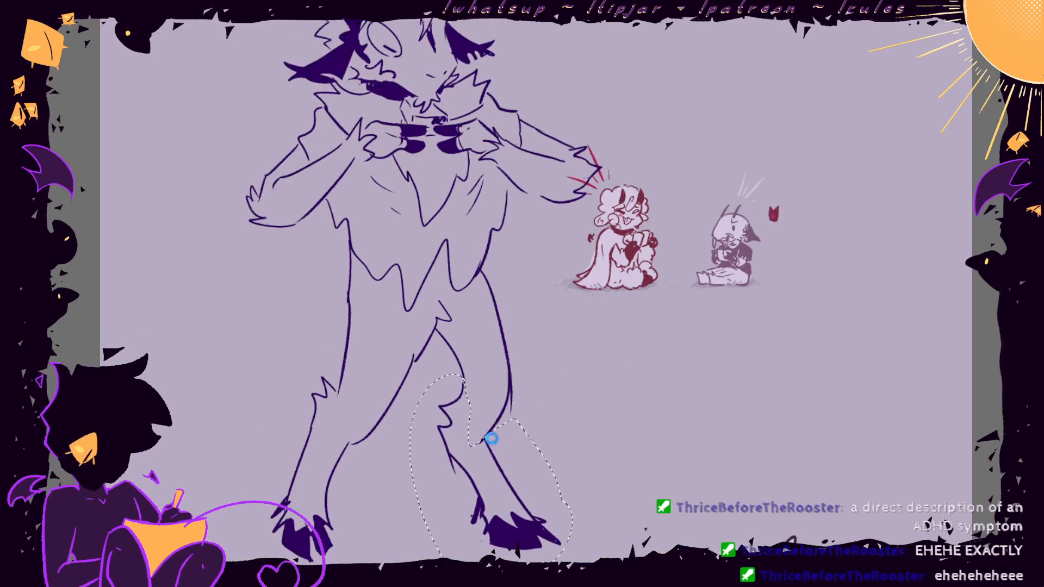
pyautogui.hotkey('ctrl', 'd')
# - Ink a thicker outer contour from the knee down the shin of the leg nearer the small figures
pyautogui.moveTo(484, 438)
pyautogui.mouseDown()
pyautogui.moveTo(509, 388)
pyautogui.moveTo(480, 425)
pyautogui.mouseUp()
pyautogui.hotkey('ctrl', 'z')
pyautogui.moveTo(511, 382); pyautogui.dragTo(516, 496)
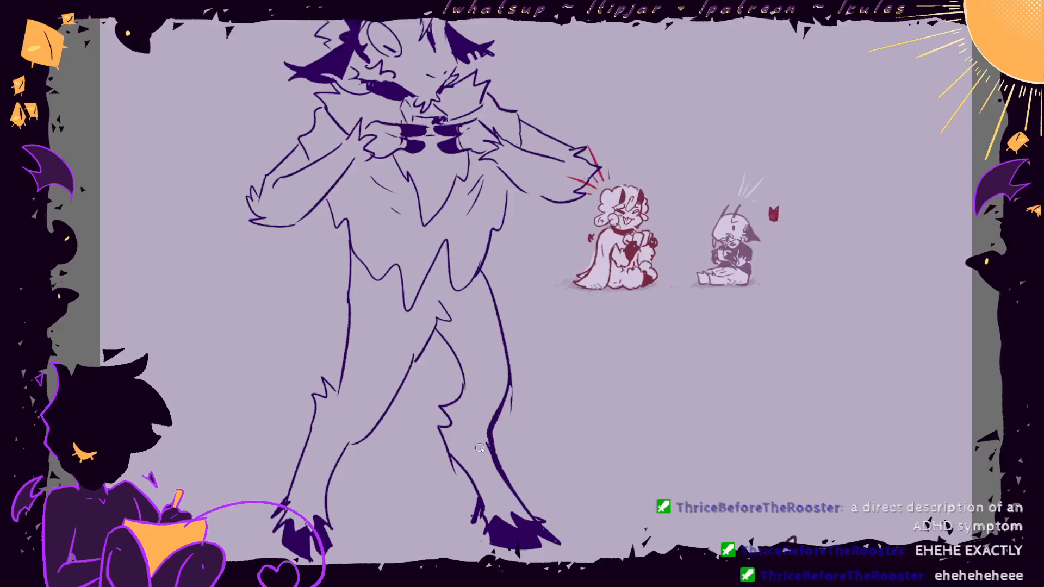
# - Erase the inner knee fur of the leg nearer the small figures and redraw it flowing into the shin line
pyautogui.press('e')
pyautogui.moveTo(459, 396); pyautogui.dragTo(435, 424)
pyautogui.press('b')
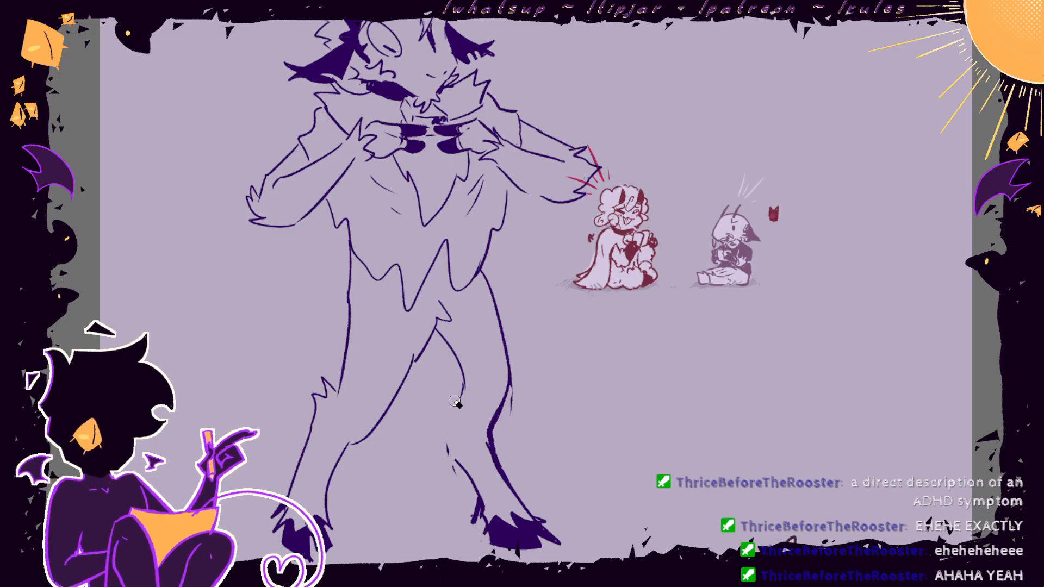
pyautogui.moveTo(461, 383)
pyautogui.mouseDown()
pyautogui.moveTo(450, 441)
pyautogui.moveTo(468, 472)
pyautogui.moveTo(447, 455)
pyautogui.mouseUp()
pyautogui.press('e')
pyautogui.press('b')
# - Rework the inner thigh line of the leg farther from the small figures and slightly rotate its lower part
pyautogui.press('e')
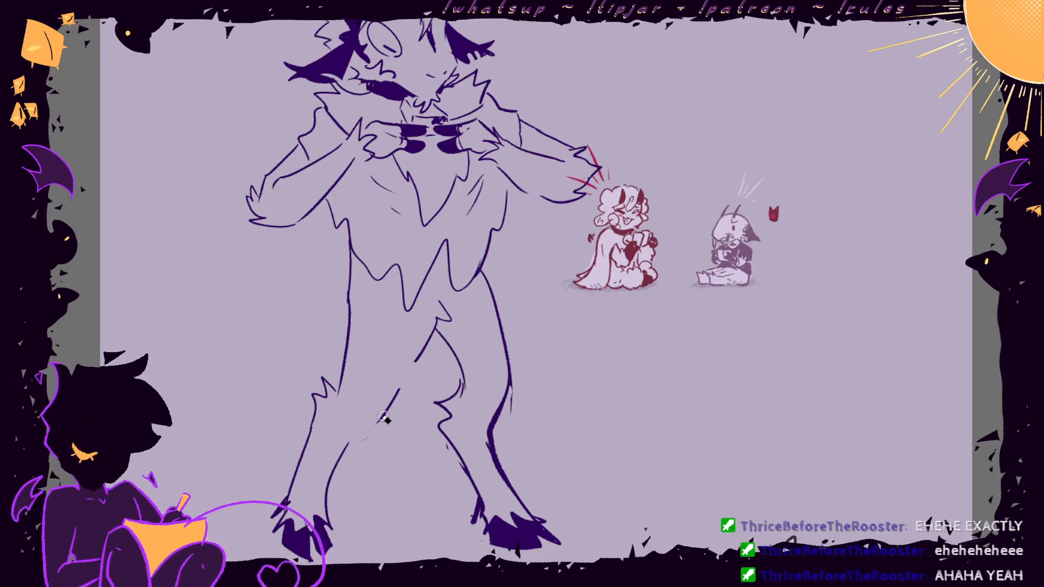
pyautogui.moveTo(355, 433)
pyautogui.mouseDown()
pyautogui.moveTo(327, 432)
pyautogui.moveTo(339, 374)
pyautogui.moveTo(362, 439)
pyautogui.moveTo(405, 459)
pyautogui.mouseUp()
pyautogui.hotkey('ctrl', 't')
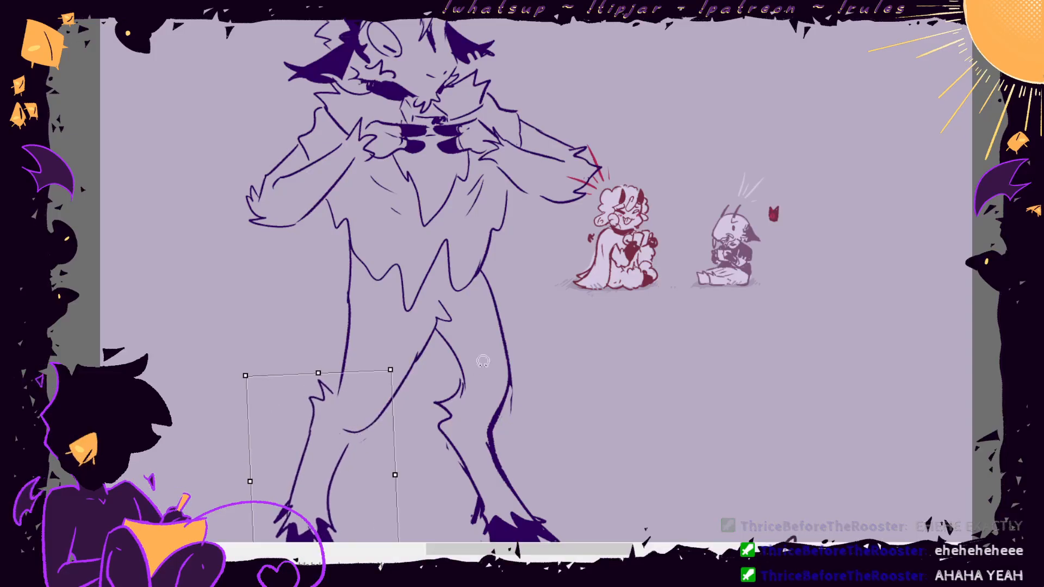
pyautogui.press('Return')
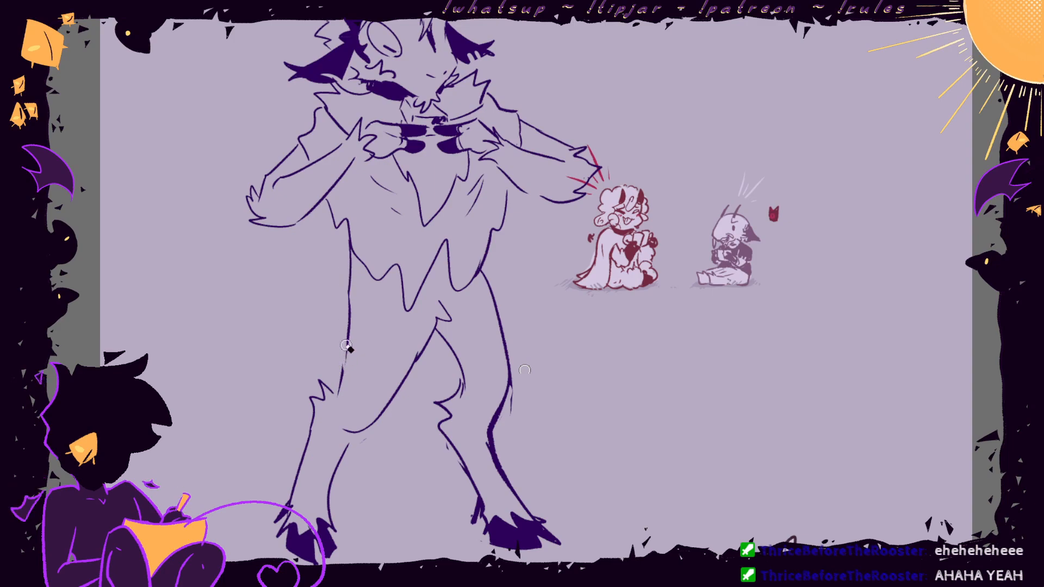
# - Redraw the outer and inner thigh lines, knee bend and crotch tuft of the leg farther from the small figures
pyautogui.moveTo(351, 271); pyautogui.dragTo(340, 385)
pyautogui.moveTo(427, 338)
pyautogui.mouseDown()
pyautogui.moveTo(446, 303)
pyautogui.moveTo(356, 433)
pyautogui.moveTo(392, 396)
pyautogui.moveTo(343, 445)
pyautogui.moveTo(329, 484)
pyautogui.mouseUp()
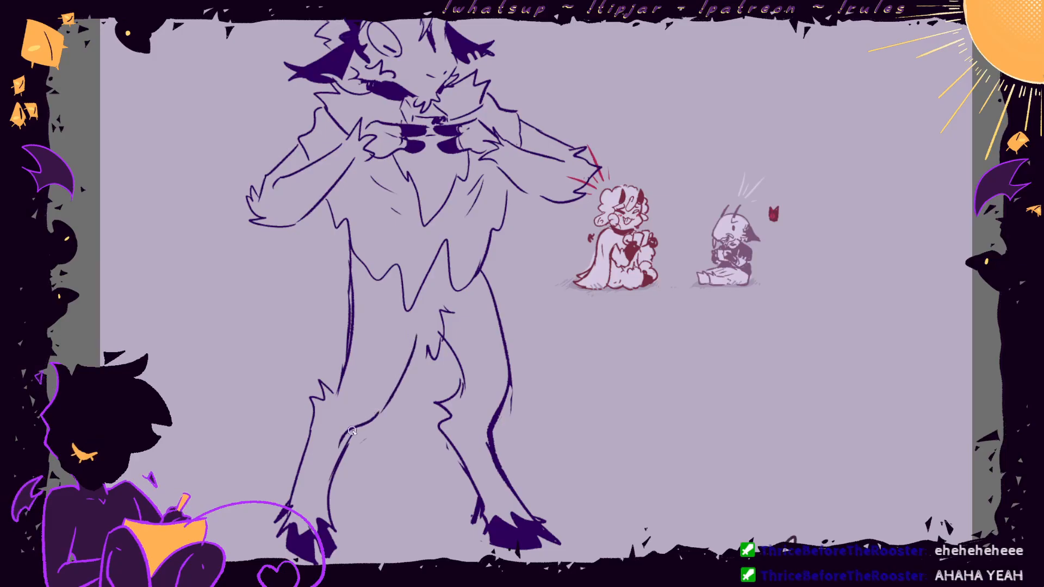
pyautogui.moveTo(352, 430); pyautogui.dragTo(342, 461)
pyautogui.moveTo(378, 416); pyautogui.dragTo(336, 466)
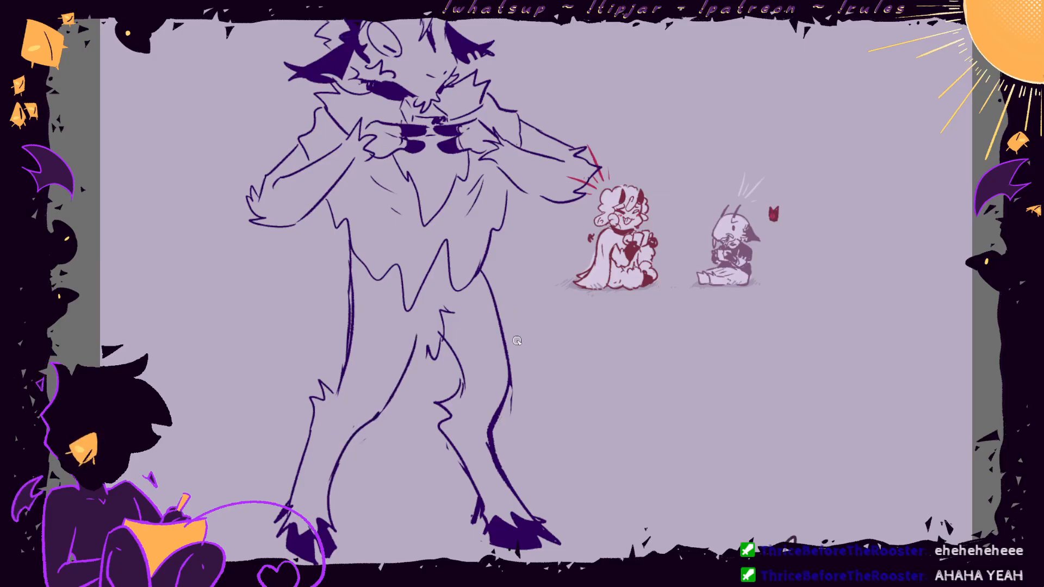
# - Flip the canvas horizontally and erase the upper outer thigh line of the leg farther from the small figures
pyautogui.scroll(-2, 517, 341)
pyautogui.moveTo(517, 340); pyautogui.dragTo(518, 389)
pyautogui.press('h')
pyautogui.moveTo(717, 296); pyautogui.dragTo(713, 356)
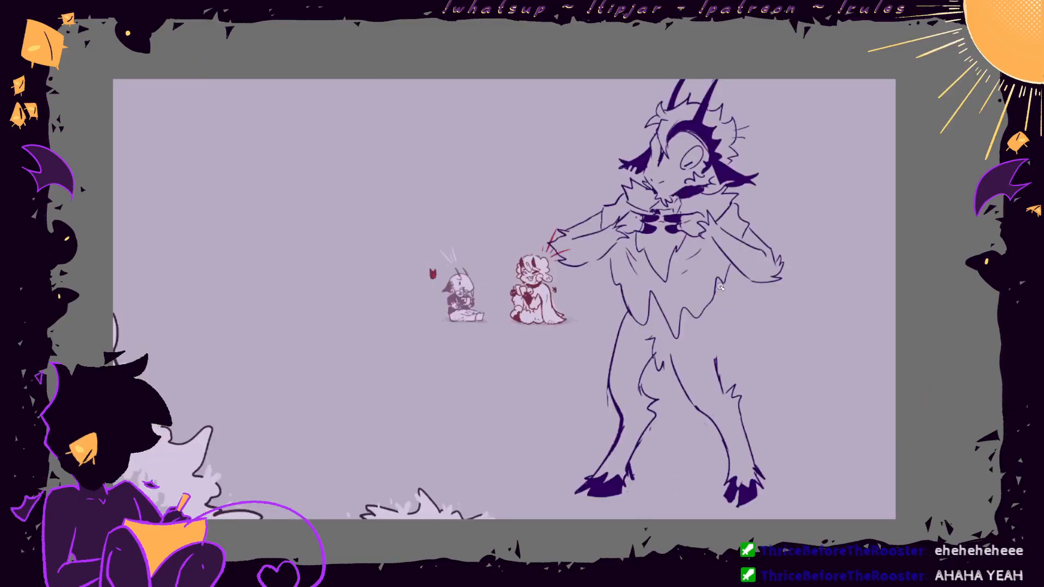
# - Try new outer thigh strokes from the torso fur to the knee on the leg farther from the small figures
pyautogui.moveTo(730, 263); pyautogui.dragTo(716, 352)
pyautogui.hotkey('ctrl', 'z')
pyautogui.hotkey('ctrl', 'z')
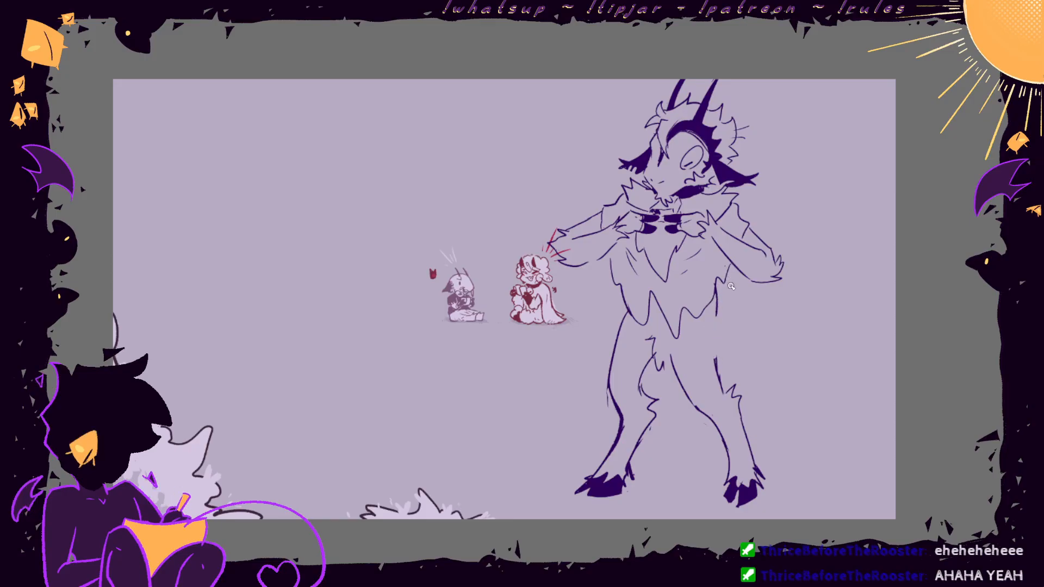
pyautogui.hotkey('ctrl', 'z')
pyautogui.moveTo(717, 282); pyautogui.dragTo(721, 377)
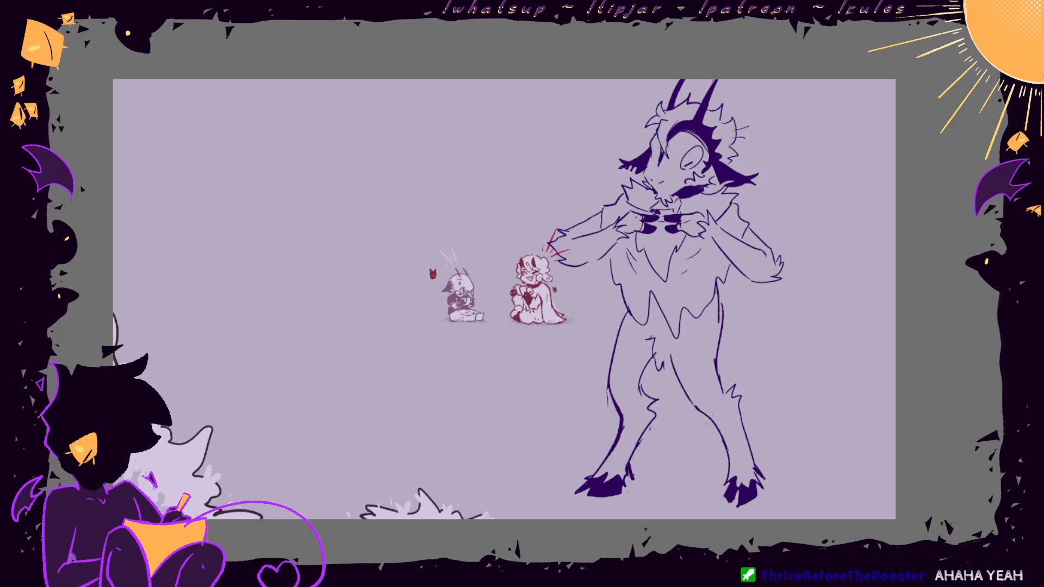
pyautogui.hotkey('ctrl', 'z')
pyautogui.hotkey('ctrl', 'z')
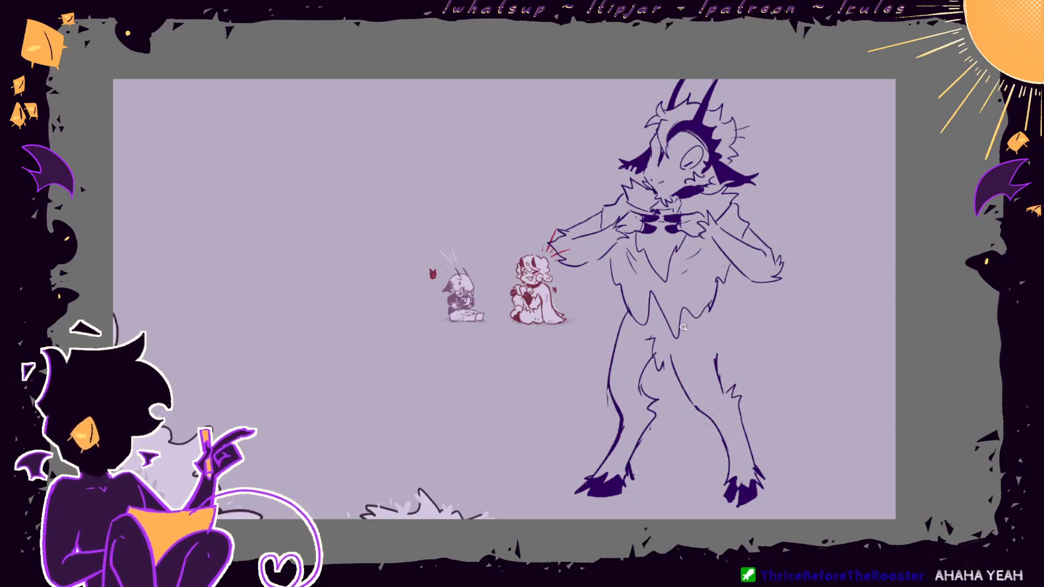
# - Select both legs and enlarge them slightly, shifting and rotating them a little beneath the torso
pyautogui.moveTo(636, 322)
pyautogui.mouseDown()
pyautogui.moveTo(576, 563)
pyautogui.moveTo(741, 333)
pyautogui.moveTo(680, 348)
pyautogui.mouseUp()
pyautogui.moveTo(635, 322); pyautogui.dragTo(631, 324)
pyautogui.hotkey('ctrl', 't')
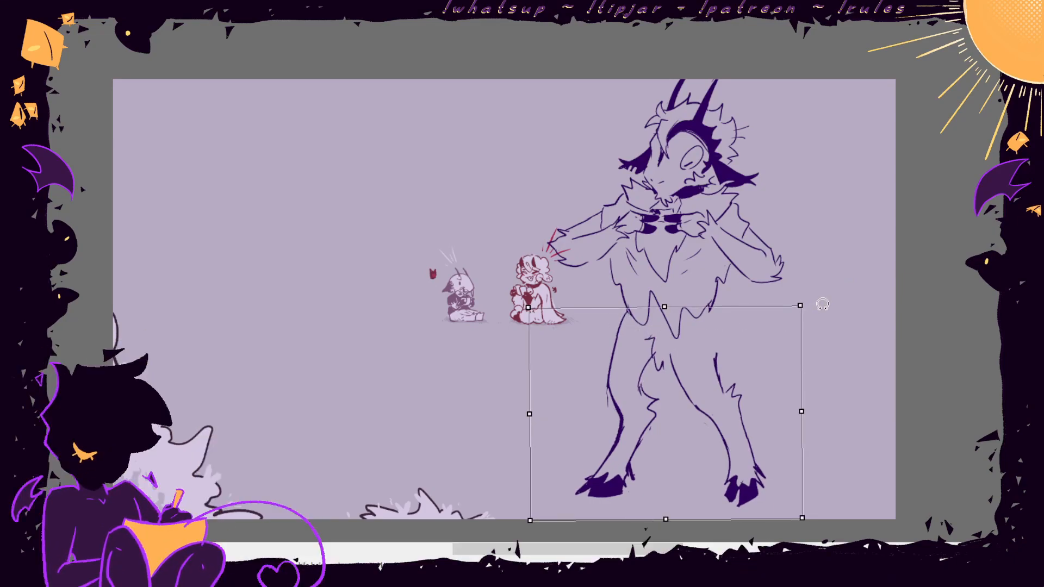
pyautogui.moveTo(802, 304); pyautogui.dragTo(793, 297)
pyautogui.moveTo(666, 304); pyautogui.dragTo(665, 299)
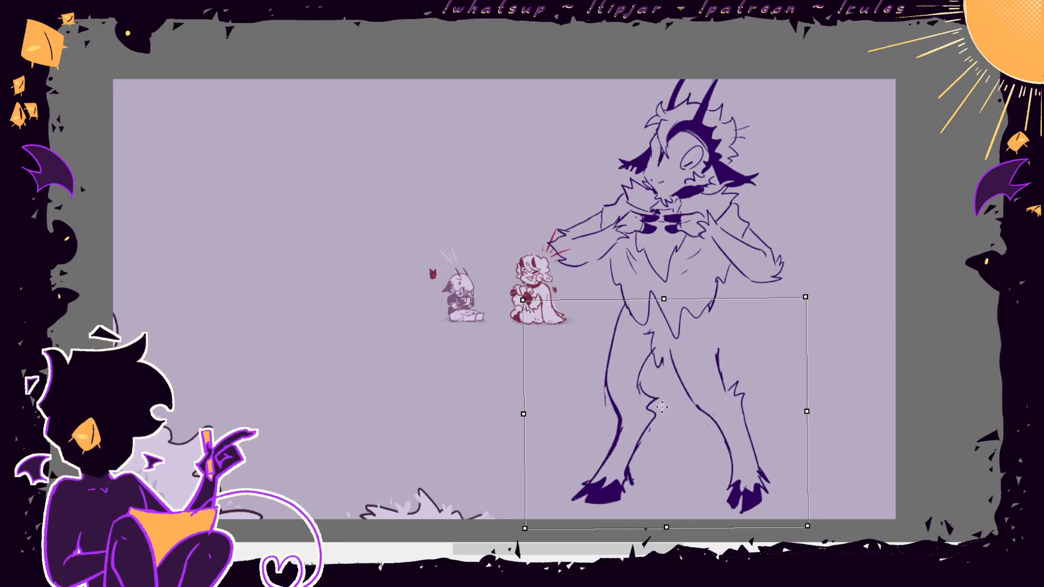
pyautogui.moveTo(670, 524); pyautogui.dragTo(663, 528)
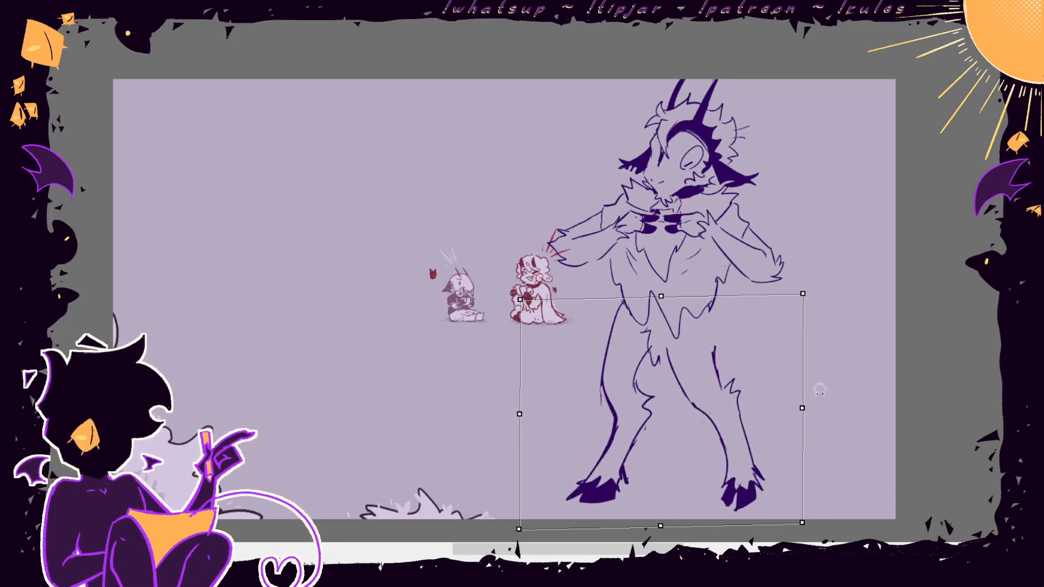
pyautogui.press('Return')
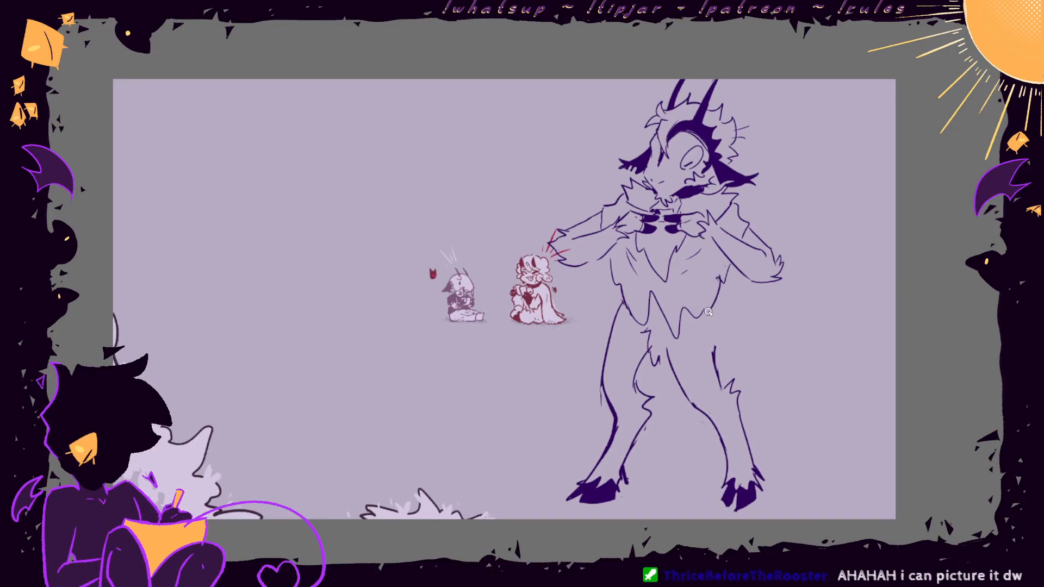
# - Redraw the missing outer thigh line down to the knee fur and show the faded sketch again
pyautogui.moveTo(715, 300); pyautogui.dragTo(716, 386)
pyautogui.hotkey('ctrl', 'z')
pyautogui.hotkey('ctrl', 'z')
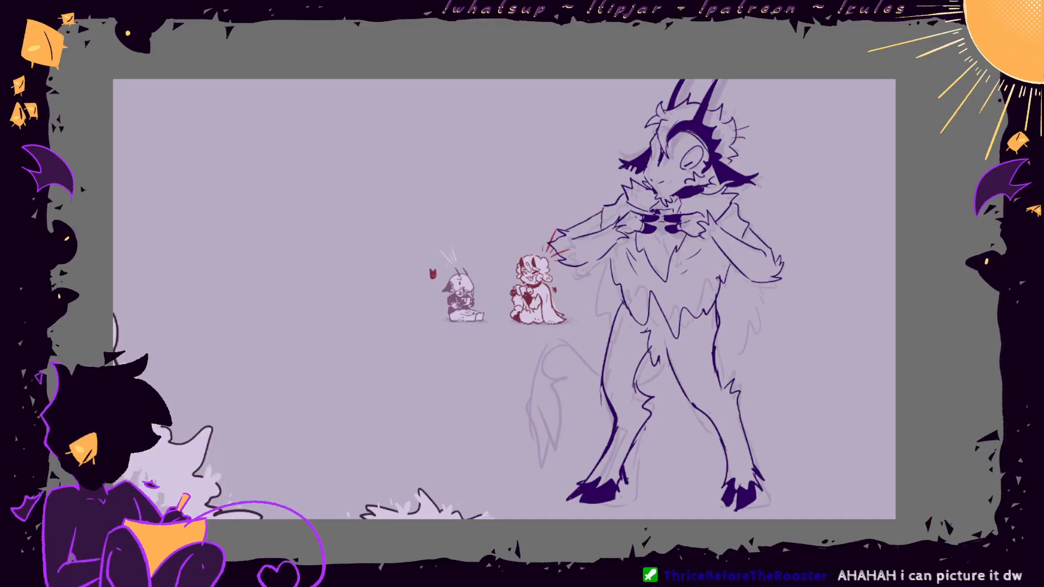
# - Ink the ragged hanging drapes that emerge behind the torso under both arms
pyautogui.moveTo(750, 278)
pyautogui.mouseDown()
pyautogui.moveTo(740, 320)
pyautogui.moveTo(717, 350)
pyautogui.mouseUp()
pyautogui.moveTo(589, 265)
pyautogui.mouseDown()
pyautogui.moveTo(582, 313)
pyautogui.moveTo(662, 377)
pyautogui.mouseUp()
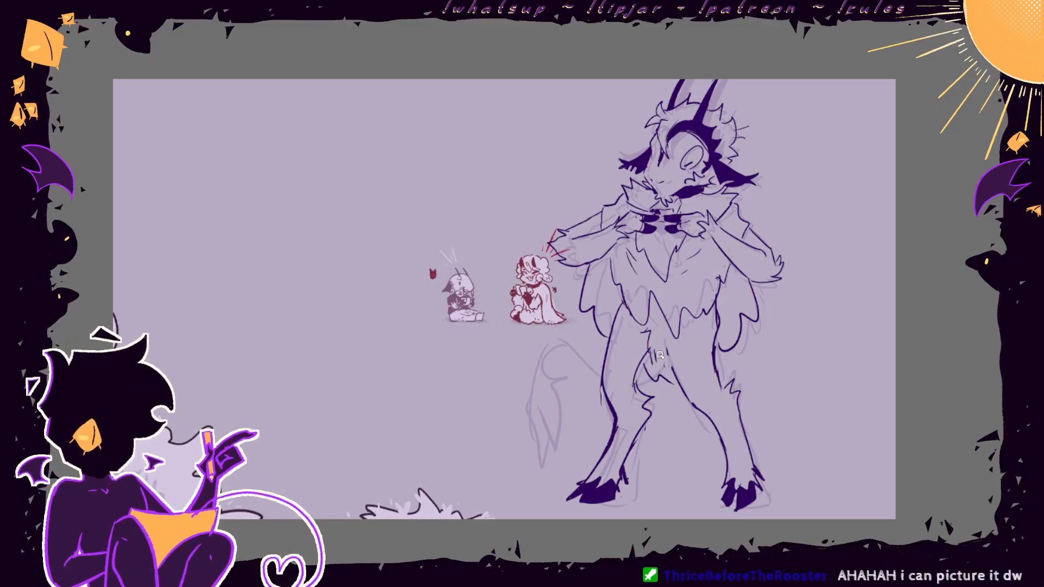
# - Remove the crotch tuft and ink the thick tail section showing between the legs
pyautogui.moveTo(650, 348)
pyautogui.mouseDown()
pyautogui.moveTo(657, 355)
pyautogui.moveTo(645, 333)
pyautogui.moveTo(643, 352)
pyautogui.mouseUp()
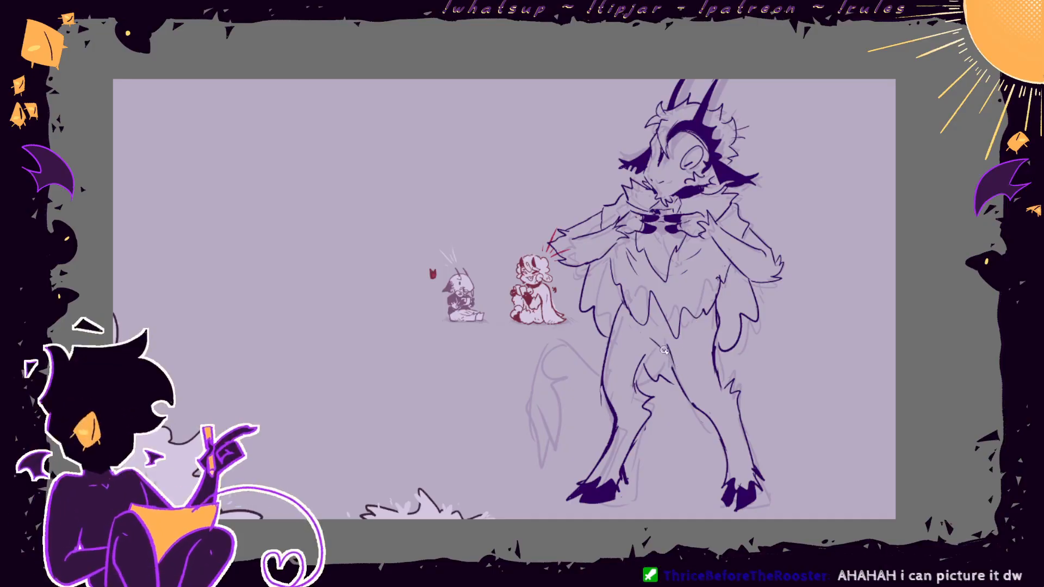
pyautogui.moveTo(652, 346)
pyautogui.mouseDown()
pyautogui.moveTo(638, 388)
pyautogui.moveTo(667, 356)
pyautogui.mouseUp()
pyautogui.hotkey('ctrl', 'z')
pyautogui.hotkey('ctrl', 'z')
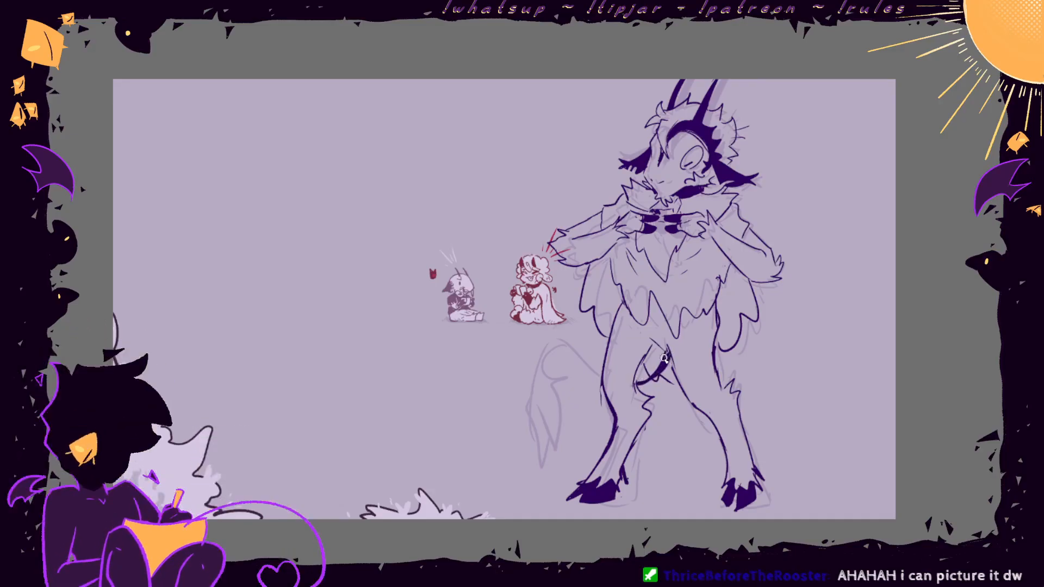
# - Ink the curved tail and its pointed tuft, fill the tuft with solid dark purple and hide the sketch
pyautogui.moveTo(603, 379); pyautogui.dragTo(529, 396)
pyautogui.moveTo(538, 357)
pyautogui.mouseDown()
pyautogui.moveTo(567, 401)
pyautogui.moveTo(535, 405)
pyautogui.moveTo(549, 429)
pyautogui.moveTo(573, 423)
pyautogui.moveTo(552, 468)
pyautogui.mouseUp()
pyautogui.moveTo(549, 429); pyautogui.dragTo(552, 466)
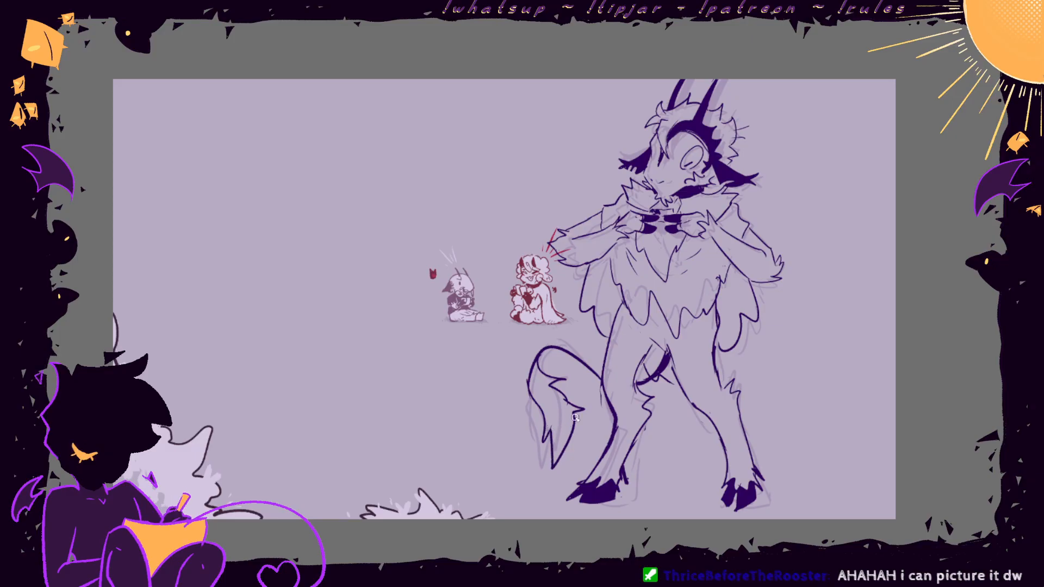
pyautogui.click(561, 409)
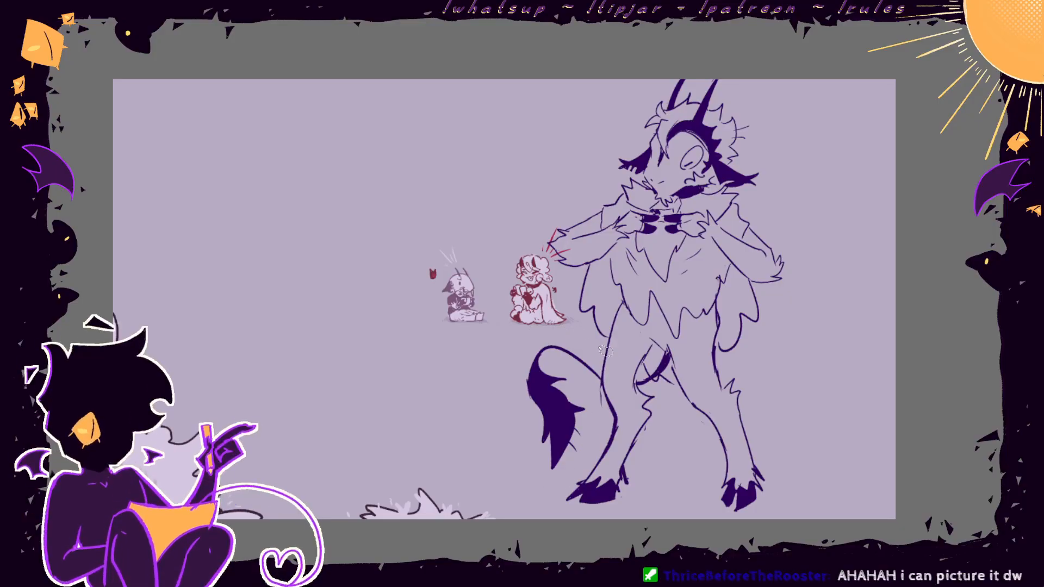
# - Move the tail outward and down with a slight rotation, and ink a curved line joining it to the leg
pyautogui.hotkey('ctrl', 't')
pyautogui.moveTo(577, 381); pyautogui.dragTo(550, 405)
pyautogui.moveTo(637, 336); pyautogui.dragTo(632, 333)
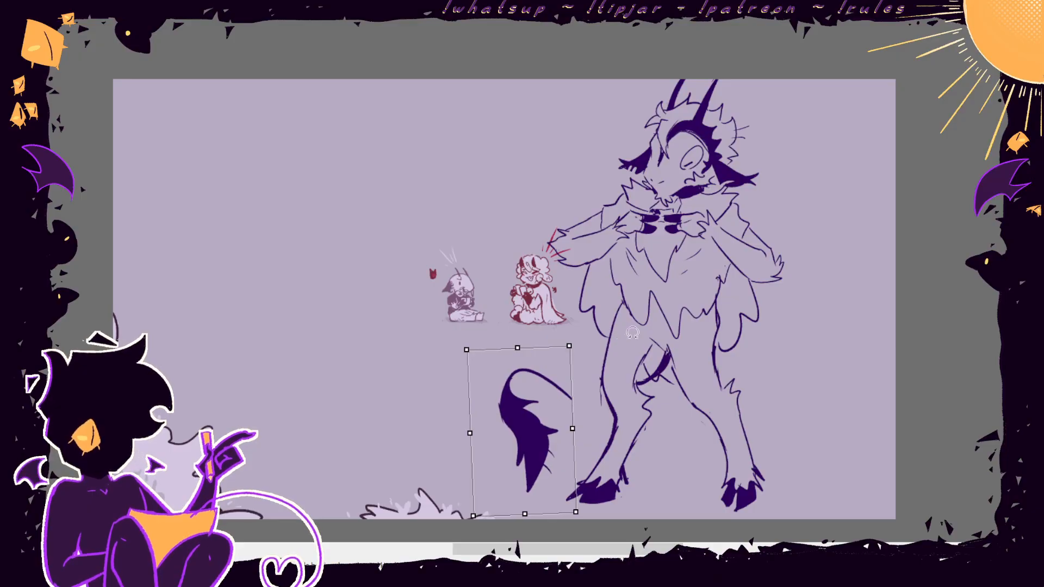
pyautogui.press('Return')
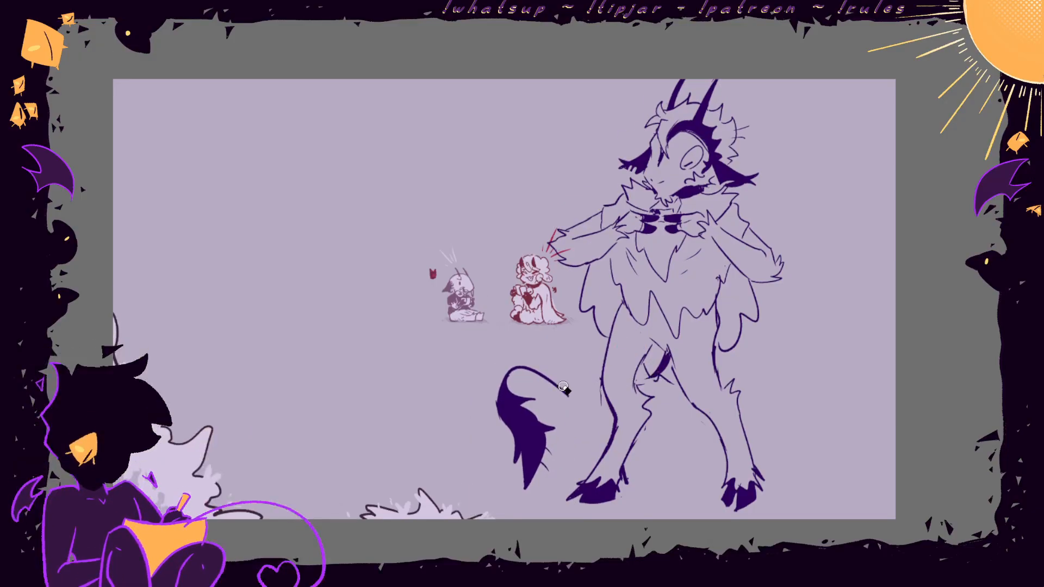
pyautogui.moveTo(564, 388)
pyautogui.mouseDown()
pyautogui.moveTo(614, 397)
pyautogui.moveTo(661, 369)
pyautogui.moveTo(667, 352)
pyautogui.mouseUp()
pyautogui.hotkey('ctrl', 'z')
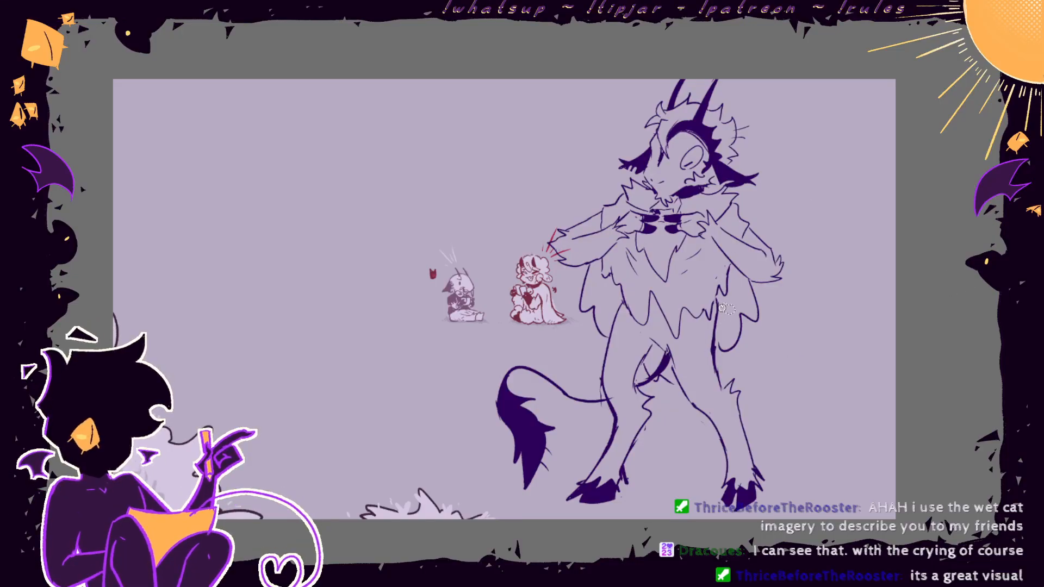
# - Select the whole leg farther from the small figures and nudge it slightly inward under the torso
pyautogui.moveTo(713, 320)
pyautogui.mouseDown()
pyautogui.moveTo(672, 353)
pyautogui.moveTo(674, 376)
pyautogui.moveTo(756, 351)
pyautogui.moveTo(725, 355)
pyautogui.moveTo(718, 314)
pyautogui.mouseUp()
pyautogui.hotkey('ctrl', 't')
pyautogui.moveTo(737, 358); pyautogui.dragTo(738, 355)
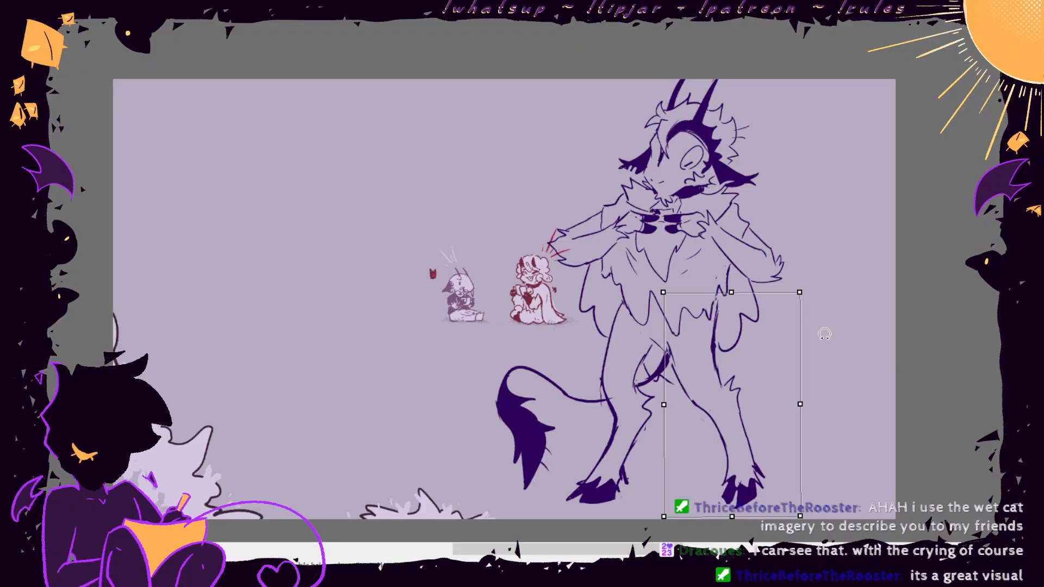
pyautogui.press('Return')
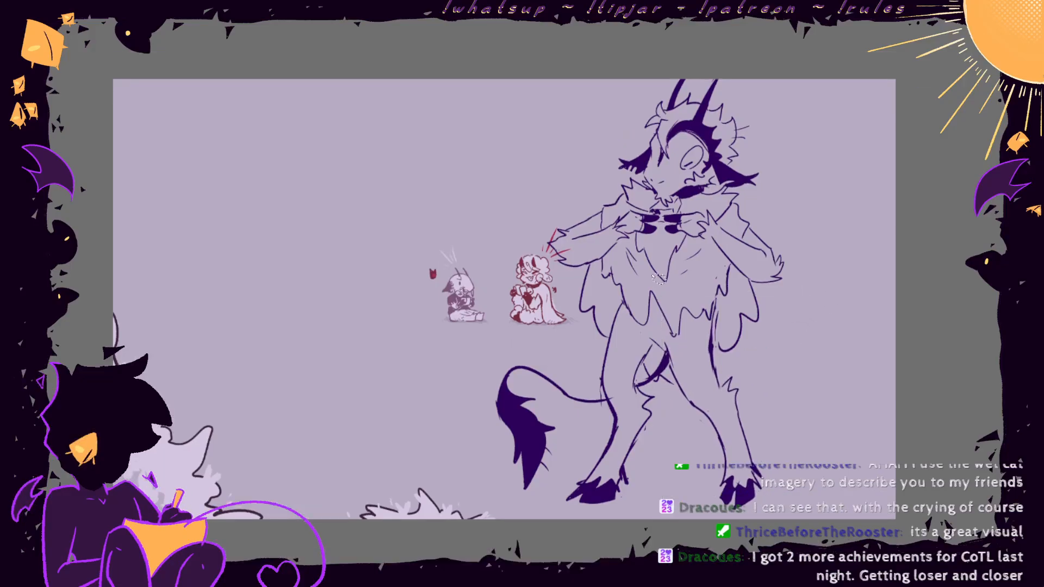
# - Erase the fur spikes on both elbows and redraw the elbow tips with smoother contours
pyautogui.moveTo(566, 231); pyautogui.dragTo(551, 261)
pyautogui.press('e')
pyautogui.moveTo(776, 260)
pyautogui.mouseDown()
pyautogui.moveTo(788, 258)
pyautogui.moveTo(785, 275)
pyautogui.moveTo(767, 242)
pyautogui.moveTo(786, 274)
pyautogui.moveTo(776, 278)
pyautogui.mouseUp()
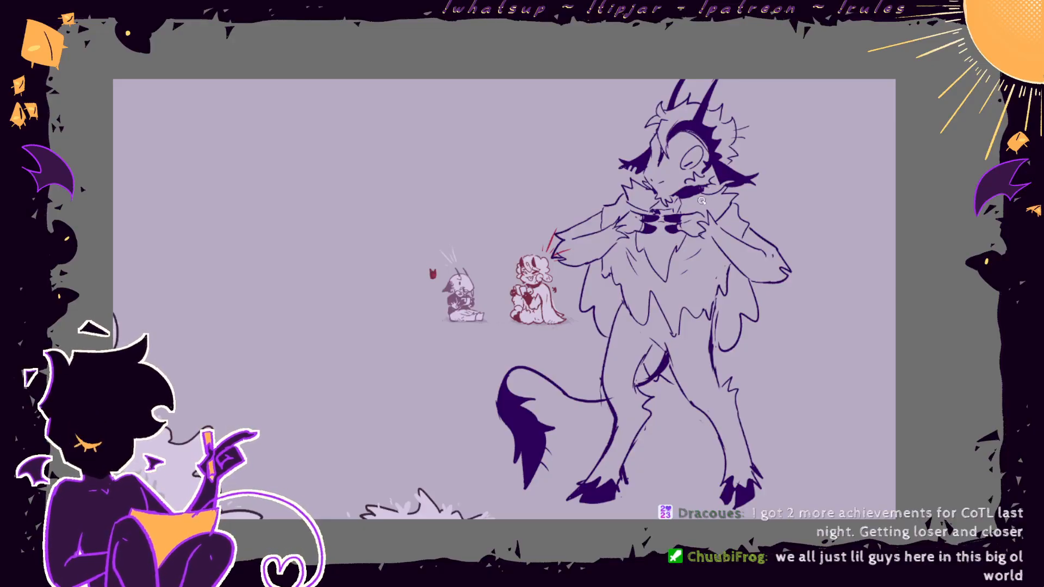
# - Select the forearm and elbow farther from the small figures and pull them slightly inward toward the body
pyautogui.moveTo(740, 204); pyautogui.dragTo(721, 230)
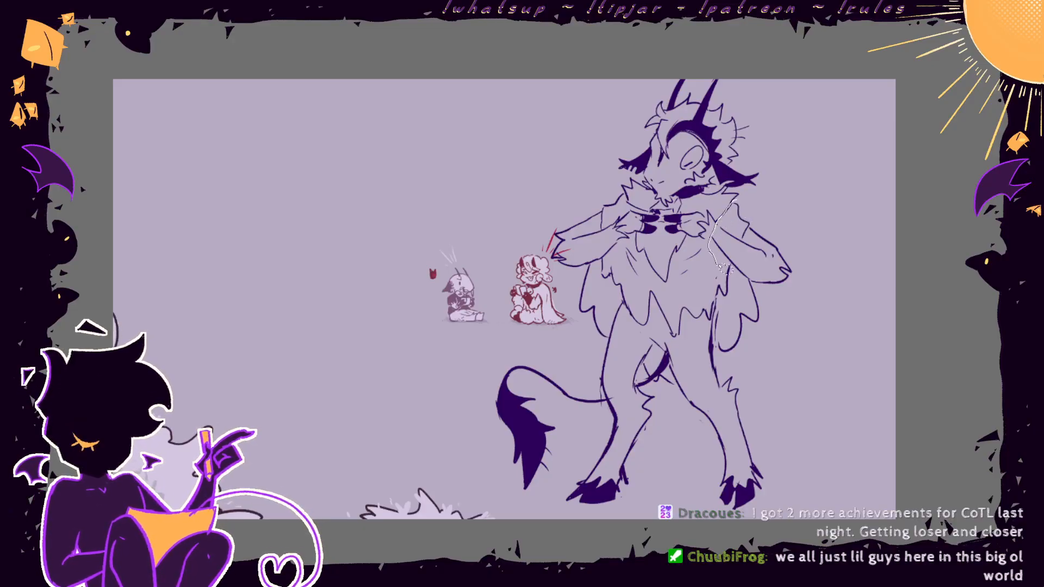
pyautogui.moveTo(735, 304)
pyautogui.mouseDown()
pyautogui.moveTo(743, 284)
pyautogui.moveTo(794, 280)
pyautogui.moveTo(754, 211)
pyautogui.moveTo(732, 201)
pyautogui.mouseUp()
pyautogui.hotkey('ctrl', 't')
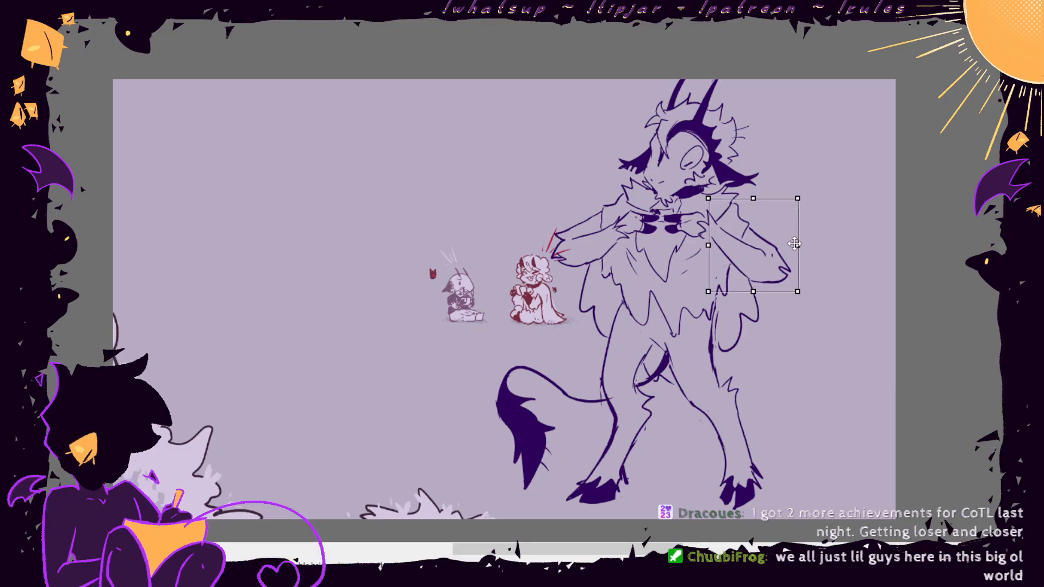
pyautogui.moveTo(752, 287); pyautogui.dragTo(748, 289)
pyautogui.press('Return')
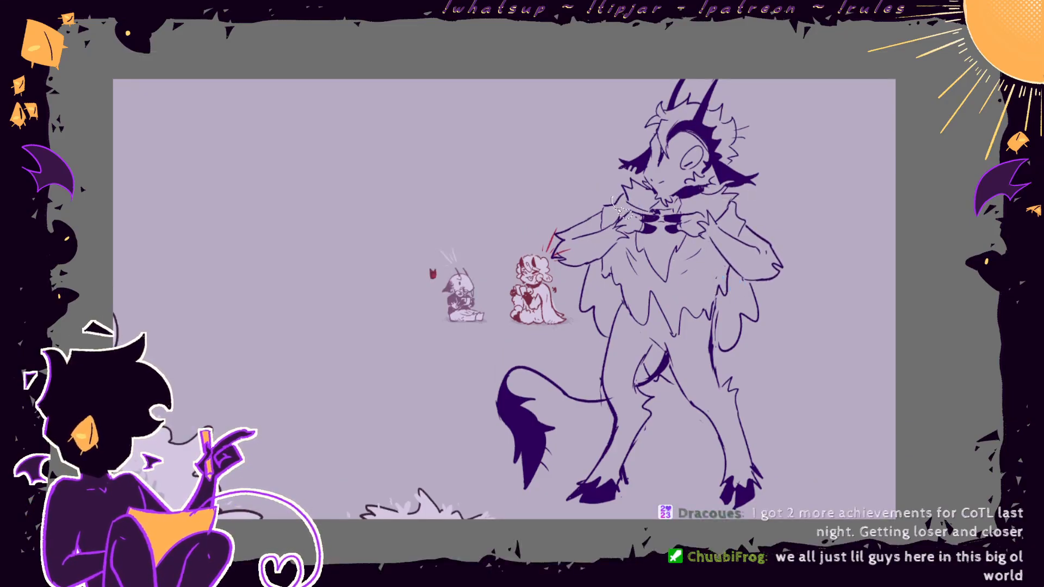
# - Select the arm nearer the small figures and rotate it slightly so the elbow sits lower and closer to the body
pyautogui.moveTo(641, 211); pyautogui.dragTo(634, 249)
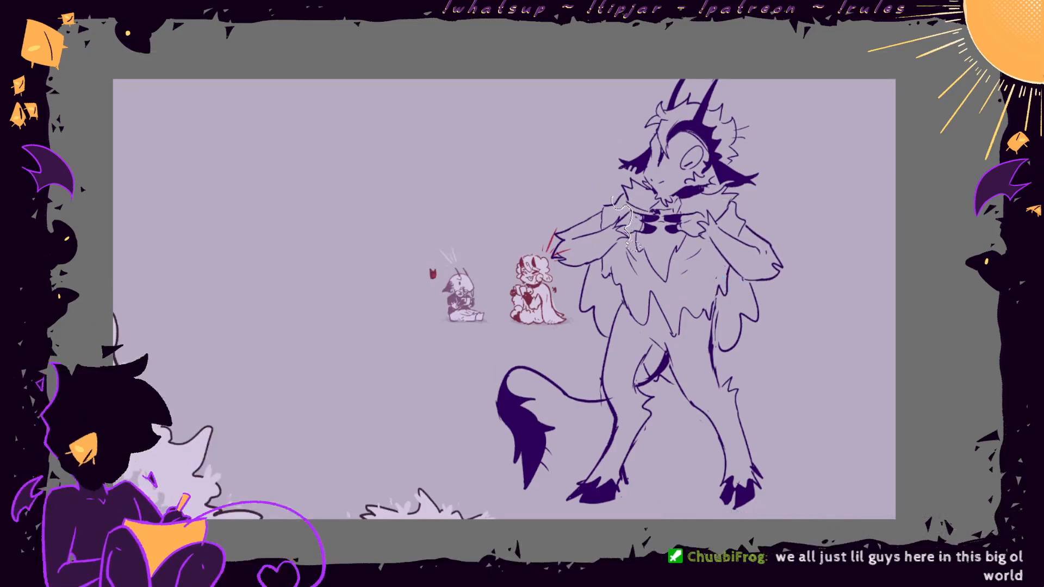
pyautogui.moveTo(560, 286); pyautogui.dragTo(613, 199)
pyautogui.hotkey('ctrl', 't')
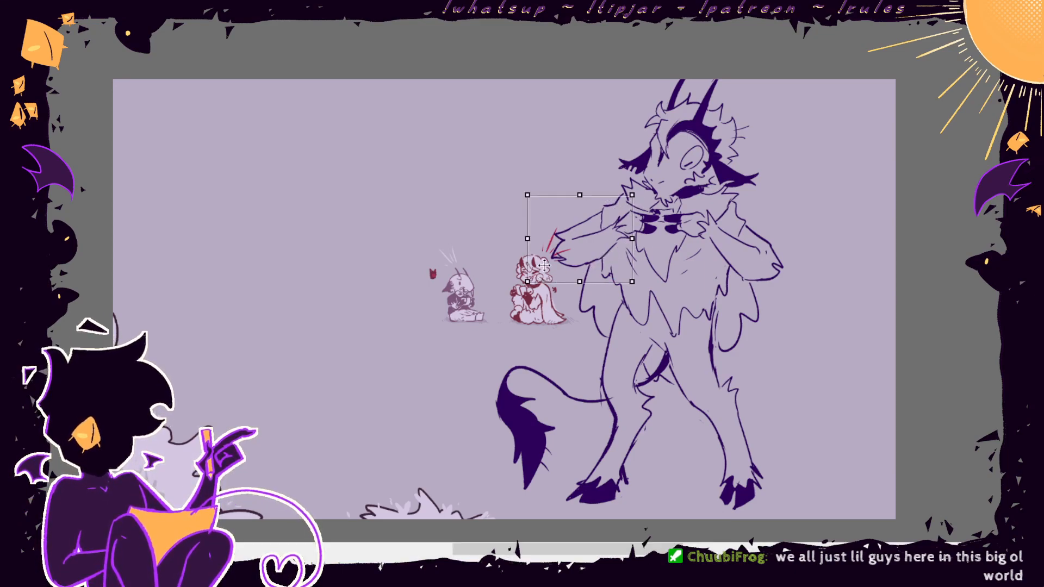
pyautogui.moveTo(529, 239); pyautogui.dragTo(535, 246)
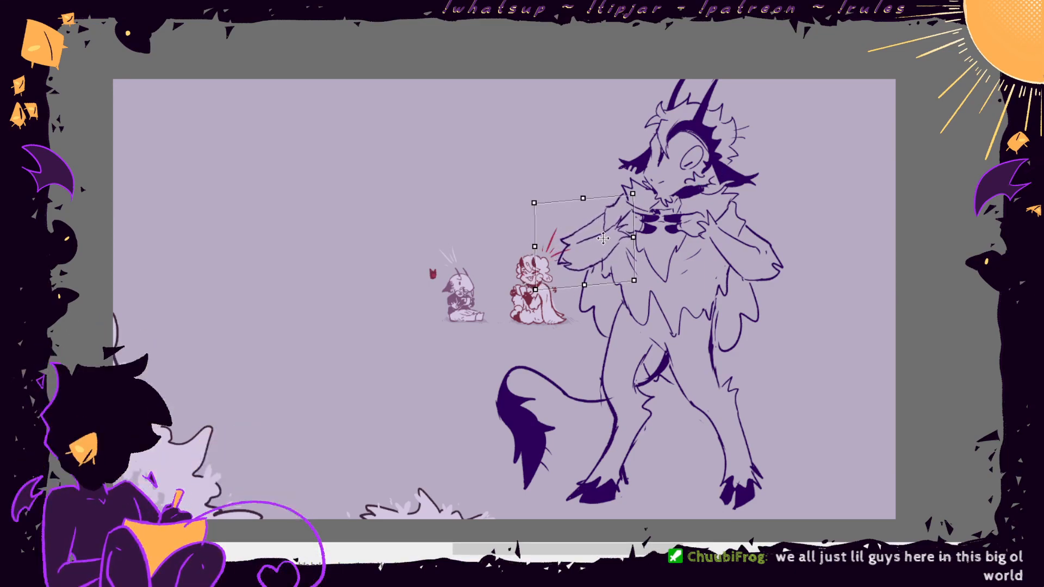
pyautogui.press('Return')
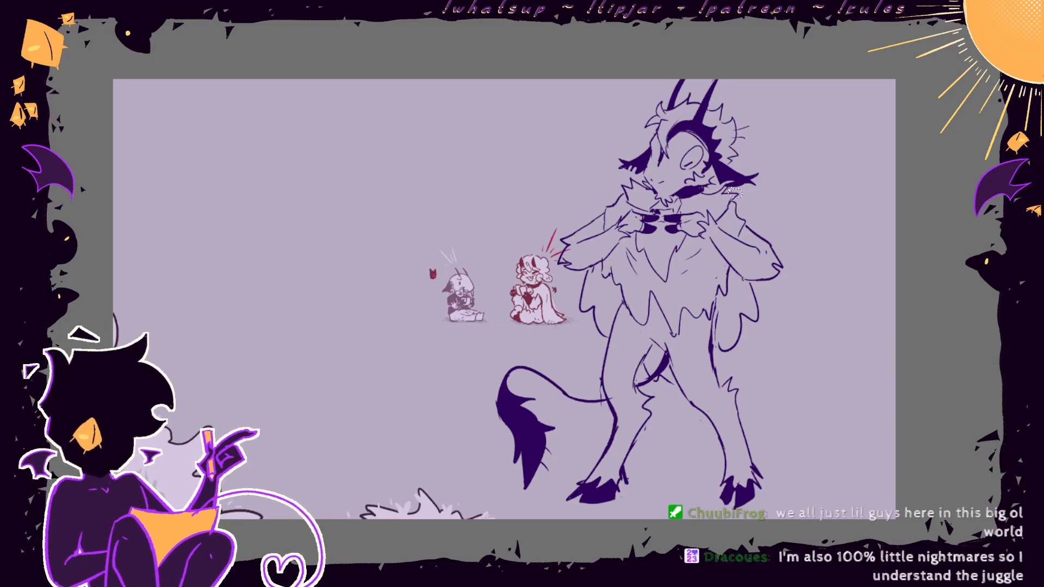
# - Select the arm and shoulder farther from the small figures and adjust their angle slightly
pyautogui.moveTo(707, 193)
pyautogui.mouseDown()
pyautogui.moveTo(744, 296)
pyautogui.moveTo(783, 230)
pyautogui.moveTo(723, 188)
pyautogui.mouseUp()
pyautogui.hotkey('ctrl', 't')
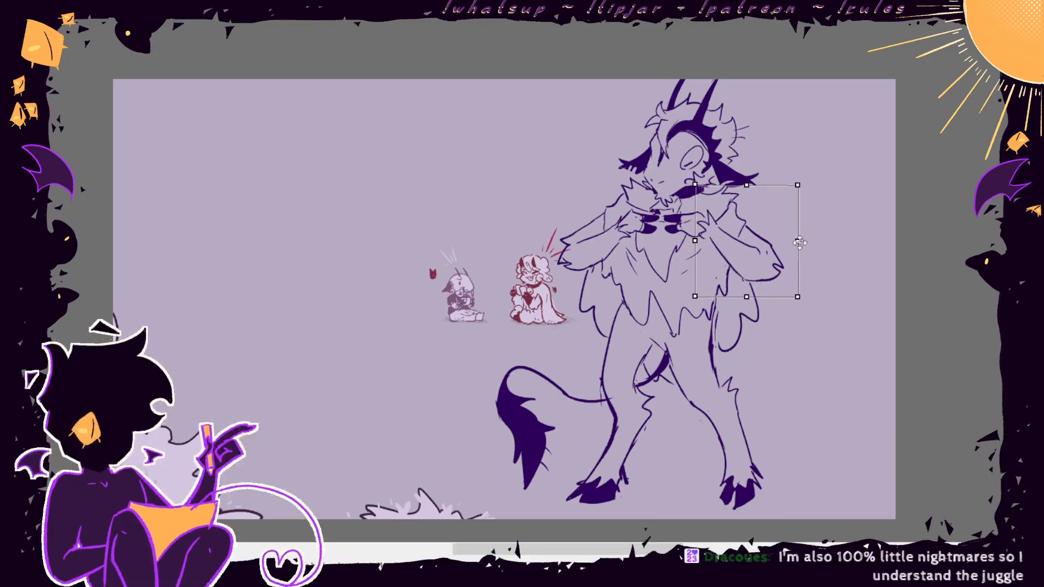
pyautogui.moveTo(779, 250); pyautogui.dragTo(779, 248)
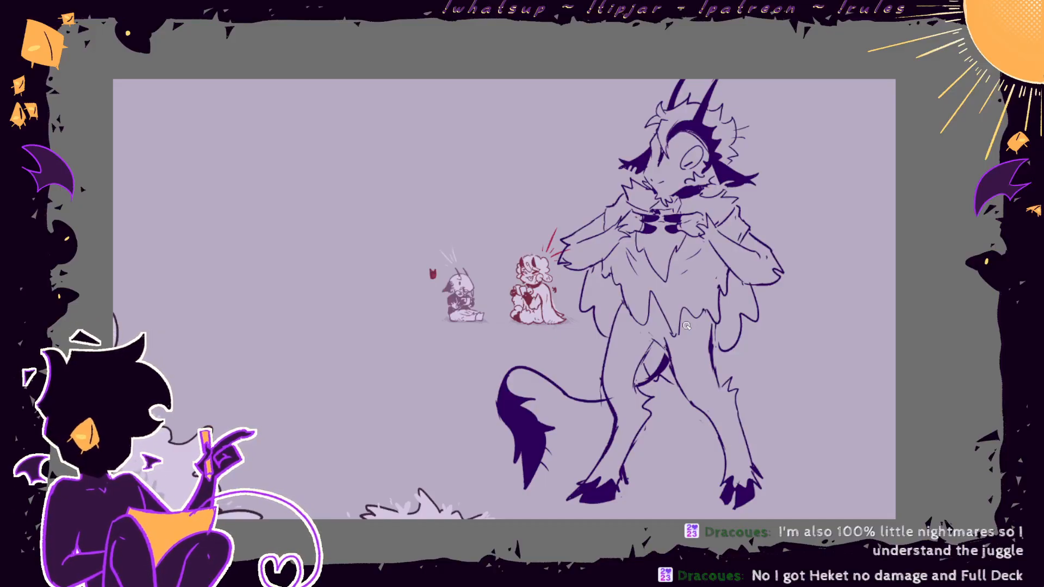
# - Mirror the canvas view, select the body below the head, and tilt it slightly so the legs shift away from the small figures
pyautogui.press('h')
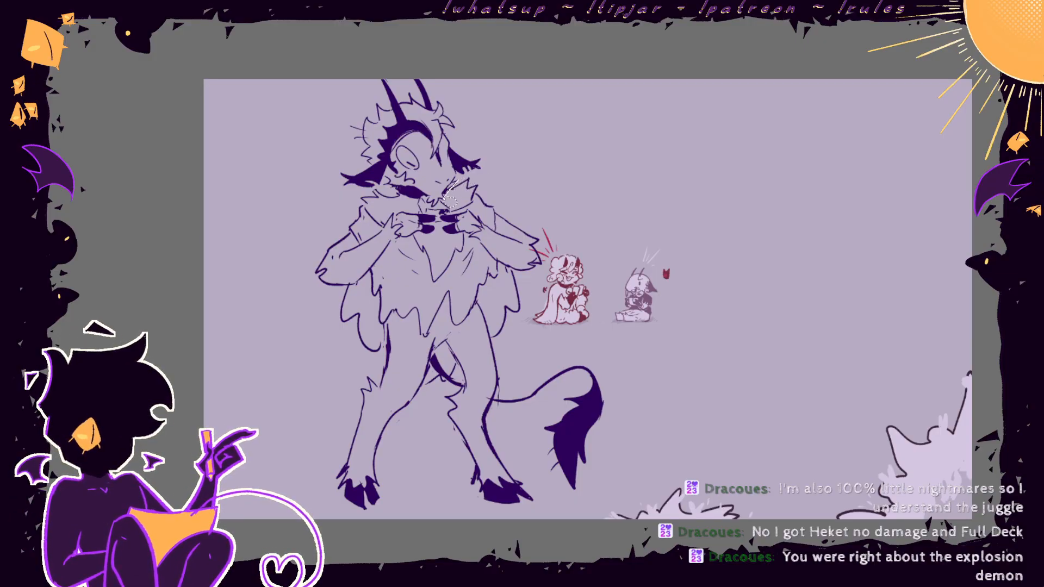
pyautogui.moveTo(432, 207)
pyautogui.mouseDown()
pyautogui.moveTo(369, 191)
pyautogui.moveTo(652, 514)
pyautogui.moveTo(505, 185)
pyautogui.moveTo(467, 185)
pyautogui.mouseUp()
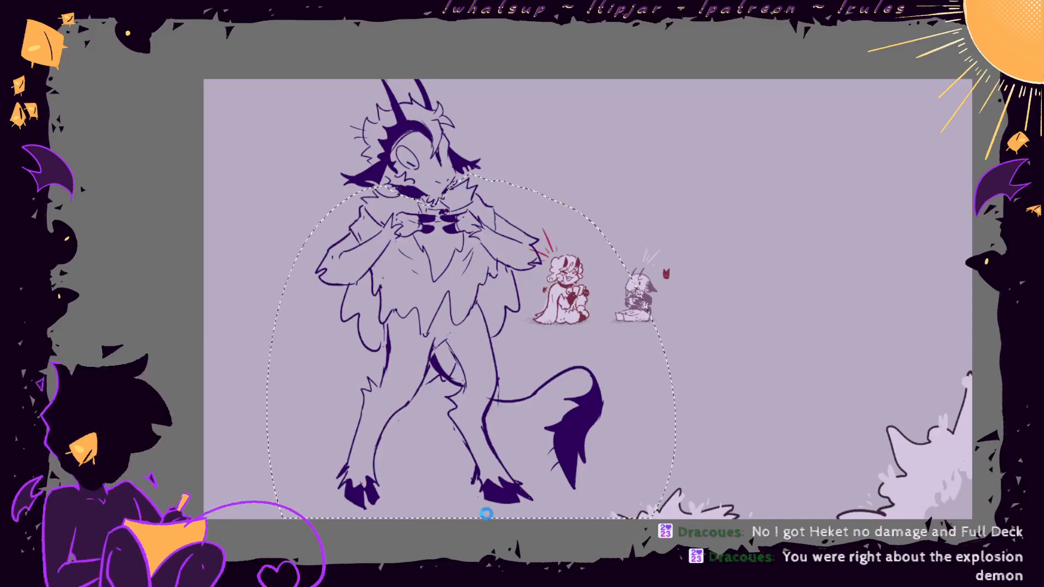
pyautogui.hotkey('ctrl', 't')
pyautogui.moveTo(471, 519); pyautogui.dragTo(459, 518)
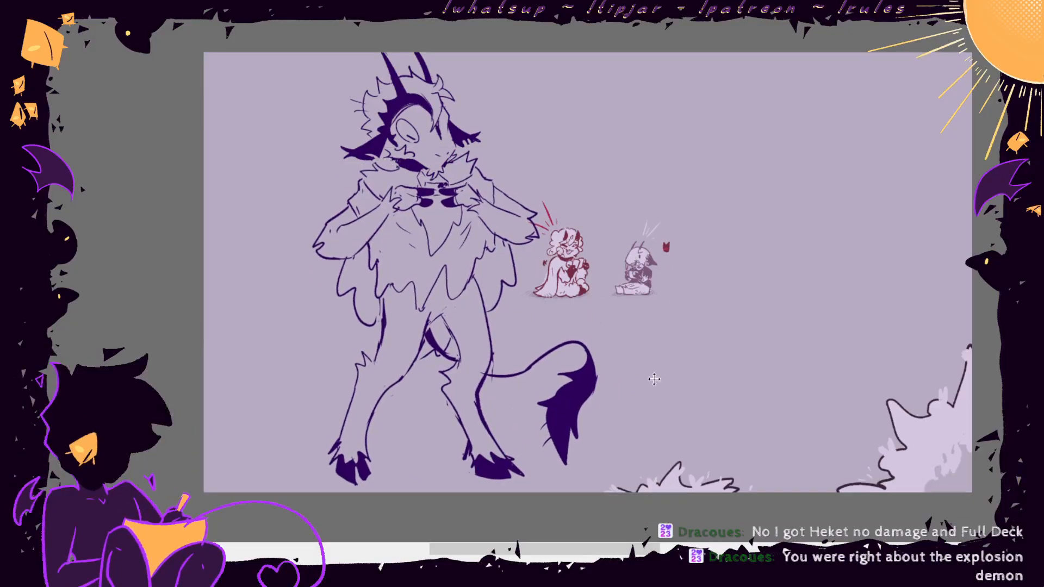
pyautogui.press('Return')
pyautogui.hotkey('ctrl', 't')
pyautogui.moveTo(785, 311); pyautogui.dragTo(776, 329)
pyautogui.press('Return')
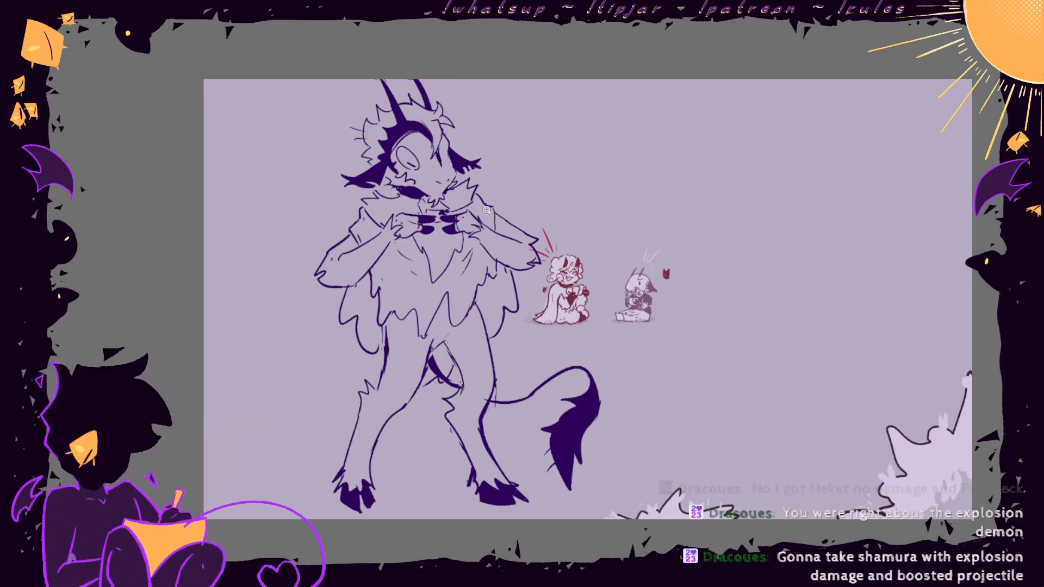
# - Select the arm nearer the small figures and rotate it slightly upward at the elbow
pyautogui.moveTo(460, 203)
pyautogui.mouseDown()
pyautogui.moveTo(469, 241)
pyautogui.moveTo(496, 270)
pyautogui.moveTo(521, 285)
pyautogui.moveTo(548, 260)
pyautogui.moveTo(473, 171)
pyautogui.mouseUp()
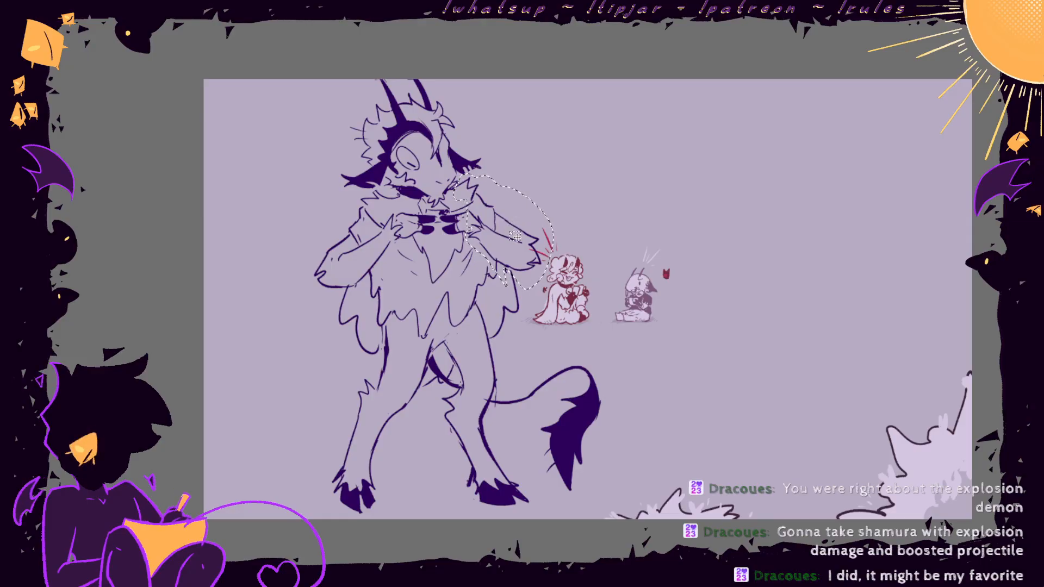
pyautogui.hotkey('ctrl', 't')
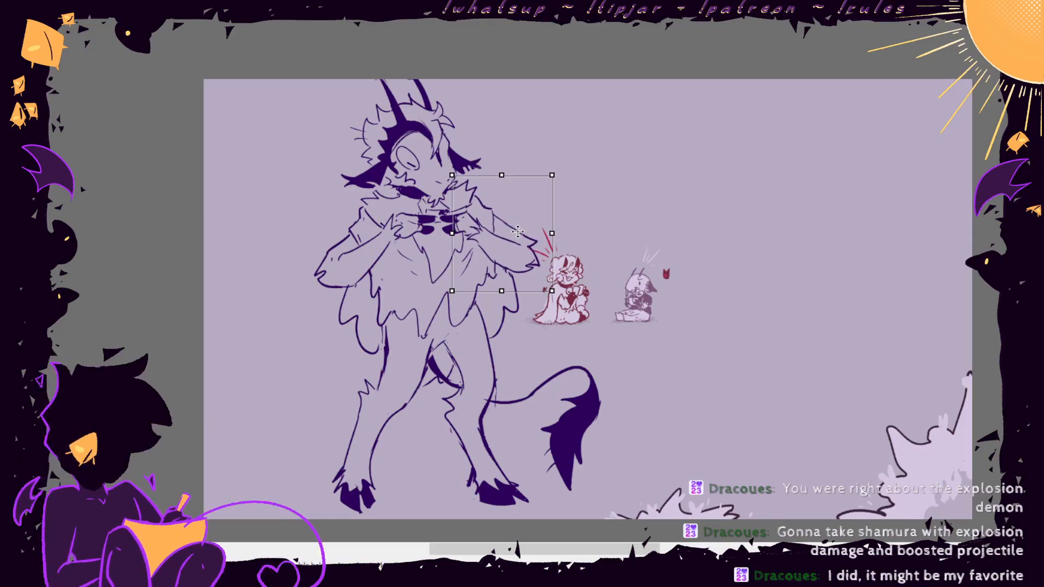
pyautogui.press('Return')
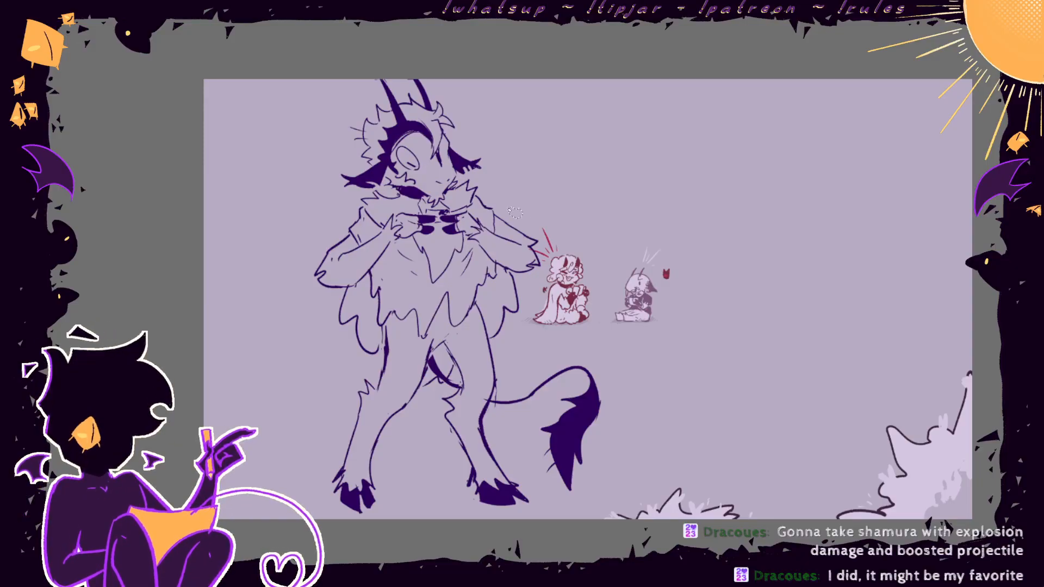
pyautogui.moveTo(493, 197)
pyautogui.mouseDown()
pyautogui.moveTo(490, 184)
pyautogui.moveTo(501, 207)
pyautogui.mouseUp()
pyautogui.hotkey('ctrl', 't')
pyautogui.press('Return')
pyautogui.hotkey('ctrl', 'd')
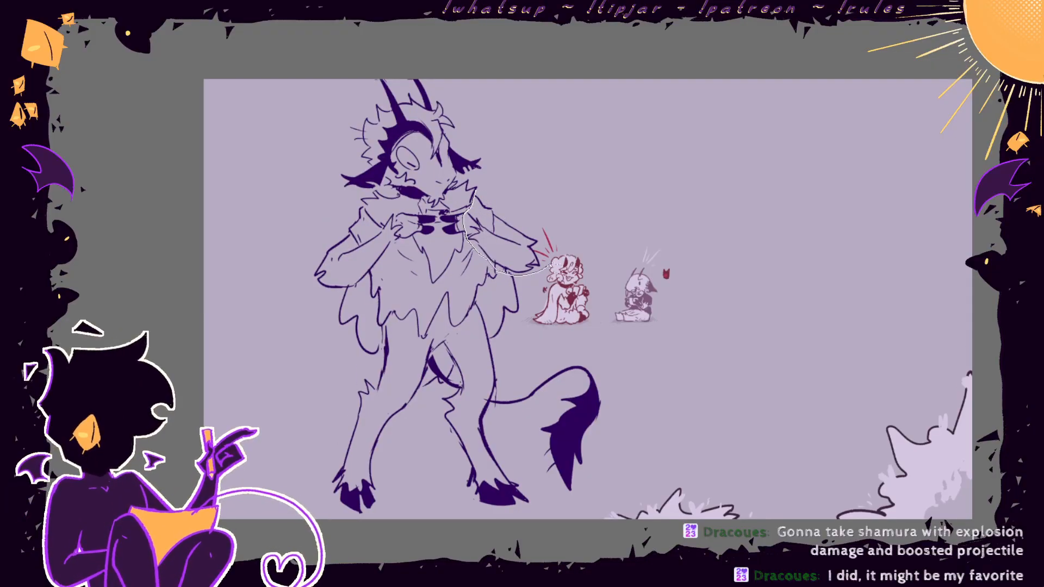
pyautogui.moveTo(550, 266); pyautogui.dragTo(478, 189)
pyautogui.hotkey('ctrl', 't')
pyautogui.moveTo(553, 232); pyautogui.dragTo(557, 226)
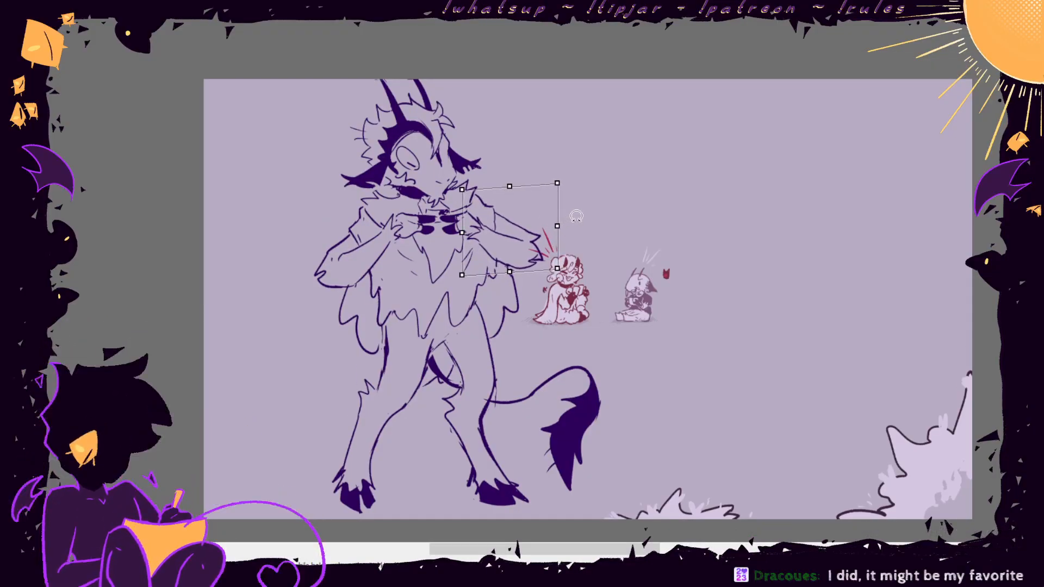
pyautogui.press('Return')
pyautogui.hotkey('ctrl', 'd')
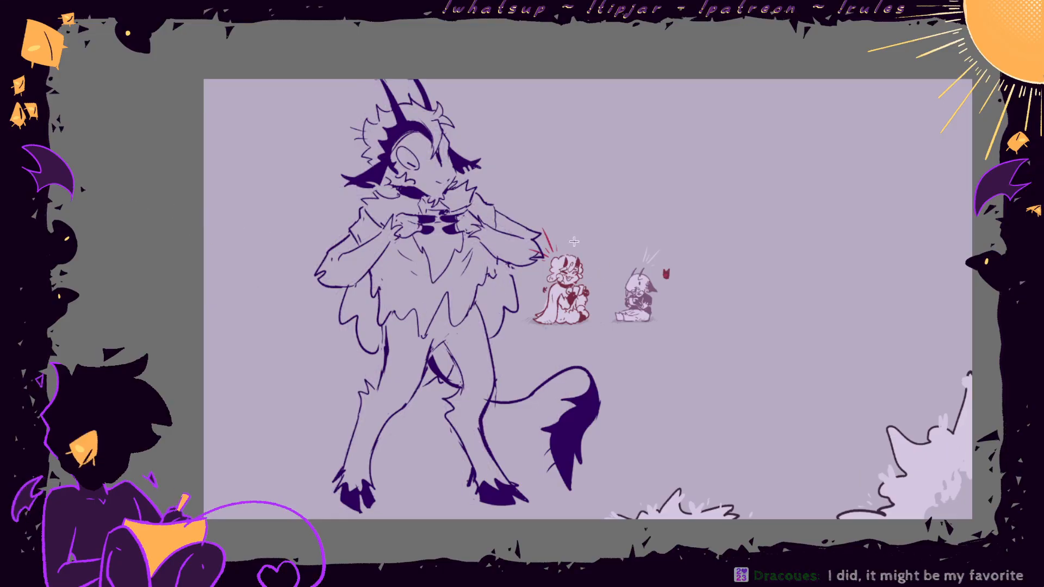
# - Outline the character's silhouette and fill it with a flat light lavender base beneath the line art
pyautogui.moveTo(409, 98)
pyautogui.mouseDown()
pyautogui.moveTo(441, 112)
pyautogui.moveTo(451, 166)
pyautogui.mouseUp()
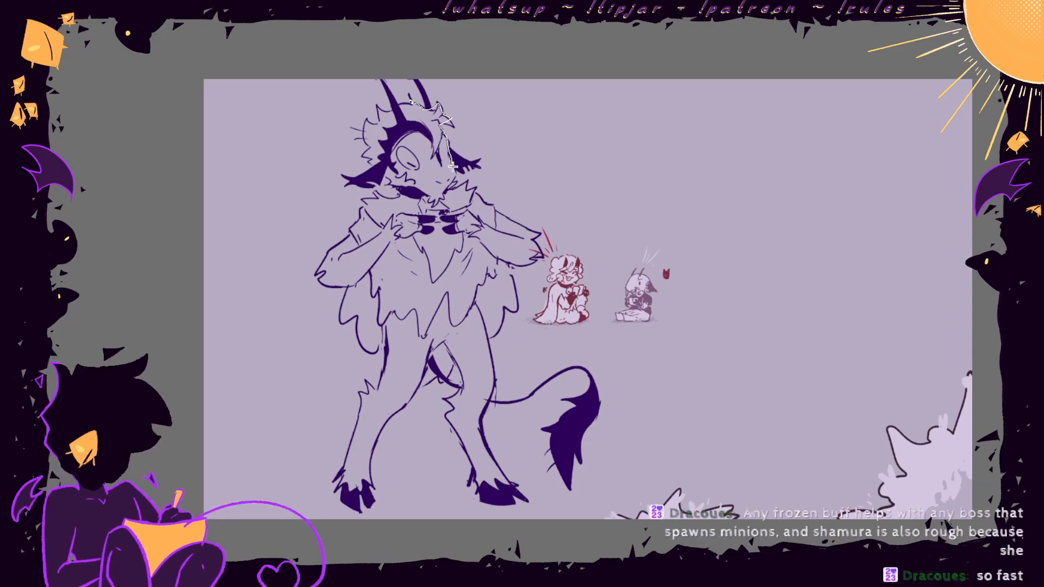
pyautogui.moveTo(455, 179)
pyautogui.mouseDown()
pyautogui.moveTo(535, 248)
pyautogui.moveTo(489, 360)
pyautogui.moveTo(495, 469)
pyautogui.moveTo(472, 478)
pyautogui.moveTo(445, 409)
pyautogui.moveTo(456, 369)
pyautogui.moveTo(432, 376)
pyautogui.moveTo(345, 489)
pyautogui.moveTo(377, 347)
pyautogui.moveTo(329, 275)
pyautogui.moveTo(372, 195)
pyautogui.moveTo(397, 188)
pyautogui.moveTo(367, 147)
pyautogui.moveTo(381, 114)
pyautogui.moveTo(430, 112)
pyautogui.mouseUp()
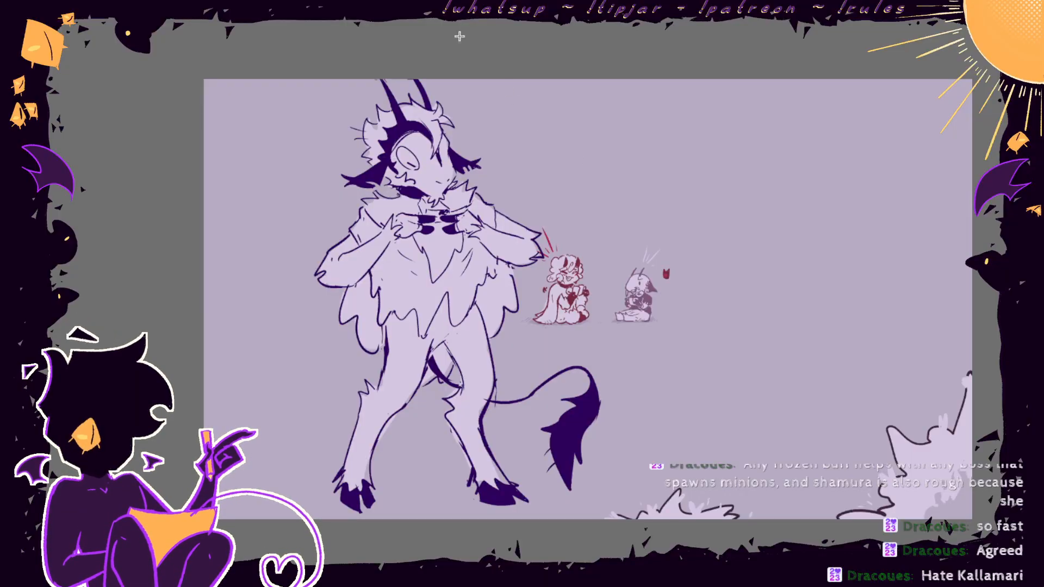
# - Select the reclining horned figure in the thumbnail sheet's third sketched panel and return to the illustration canvas
pyautogui.click(460, 12)
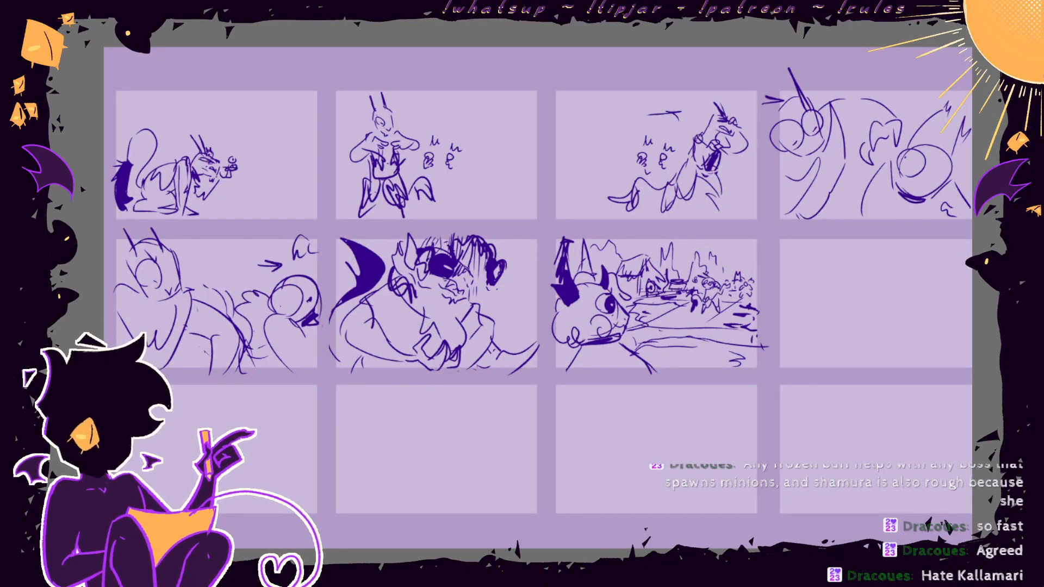
pyautogui.moveTo(664, 179)
pyautogui.mouseDown()
pyautogui.moveTo(753, 198)
pyautogui.moveTo(696, 112)
pyautogui.mouseUp()
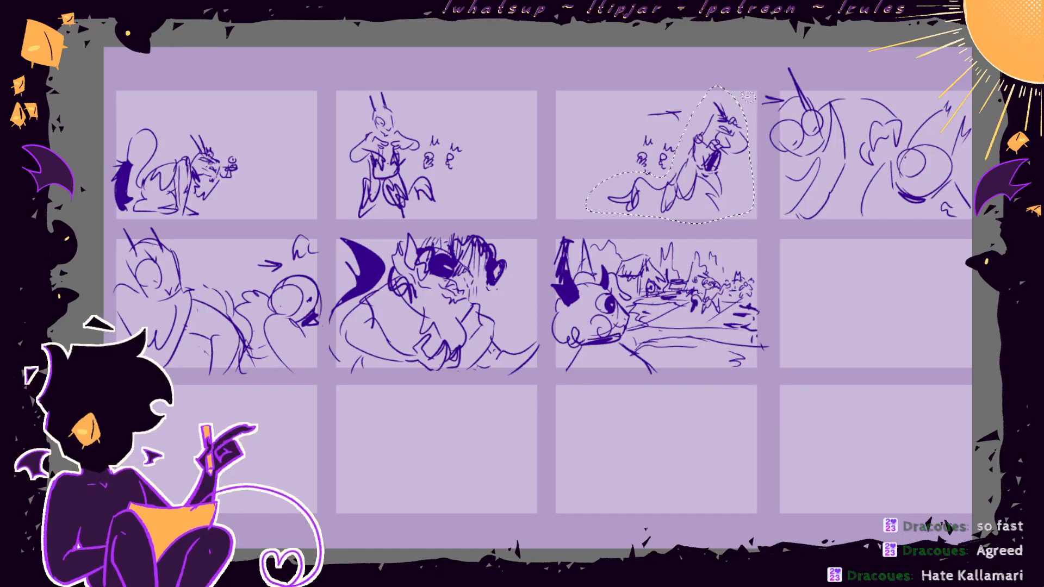
pyautogui.hotkey('ctrl', 'Tab')
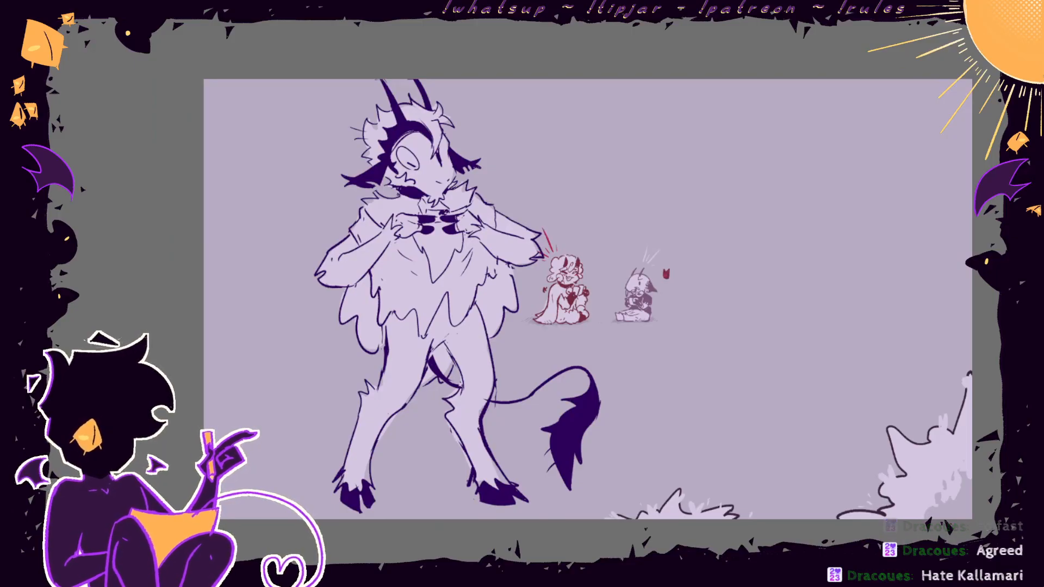
# - Fade the large goat figure, then paste the small dark-blue creature sketch and place it over the goat's midsection
pyautogui.press('3')
pyautogui.hotkey('ctrl', 'v')
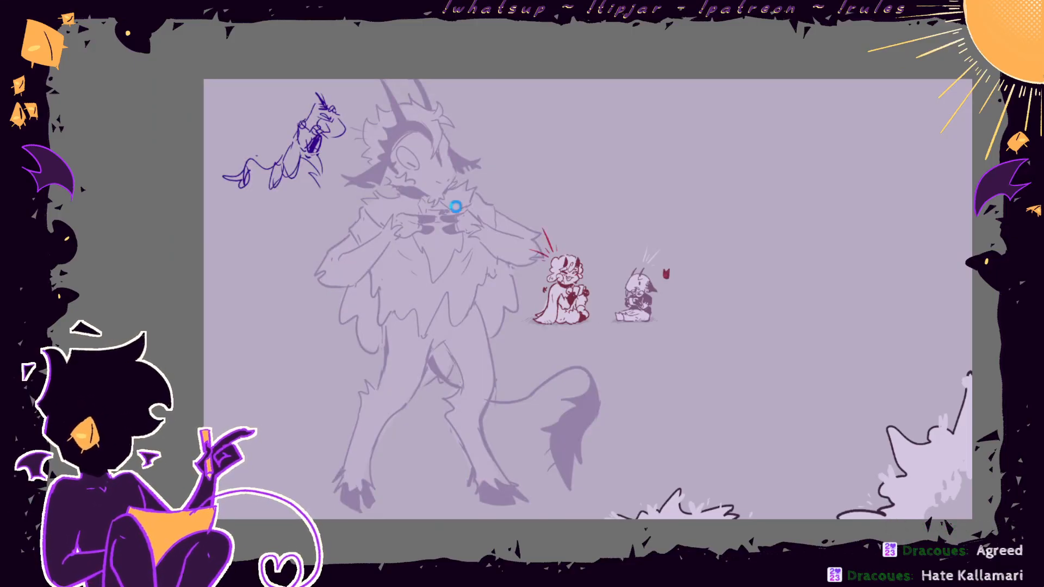
pyautogui.moveTo(620, 366); pyautogui.dragTo(844, 466)
pyautogui.hotkey('ctrl', 't')
pyautogui.moveTo(547, 191)
pyautogui.mouseDown()
pyautogui.moveTo(644, 121)
pyautogui.moveTo(640, 139)
pyautogui.mouseUp()
pyautogui.press('Return')
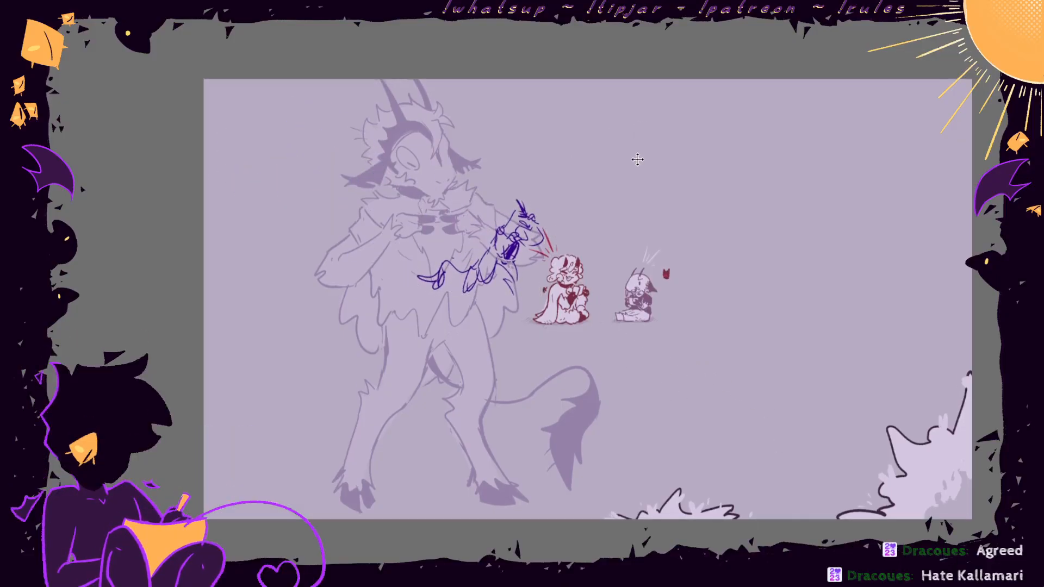
# - Enlarge the pasted creature sketch to nearly the full canvas height, then narrow and skew it slightly
pyautogui.hotkey('ctrl', 't')
pyautogui.moveTo(543, 193)
pyautogui.mouseDown()
pyautogui.moveTo(611, 140)
pyautogui.moveTo(739, 84)
pyautogui.moveTo(734, 98)
pyautogui.moveTo(494, 93)
pyautogui.moveTo(518, 74)
pyautogui.mouseUp()
pyautogui.moveTo(457, 139)
pyautogui.mouseDown()
pyautogui.moveTo(445, 141)
pyautogui.moveTo(691, 193)
pyautogui.moveTo(652, 174)
pyautogui.mouseUp()
pyautogui.moveTo(678, 265)
pyautogui.mouseDown()
pyautogui.moveTo(667, 254)
pyautogui.moveTo(656, 285)
pyautogui.mouseUp()
pyautogui.moveTo(706, 101); pyautogui.dragTo(710, 98)
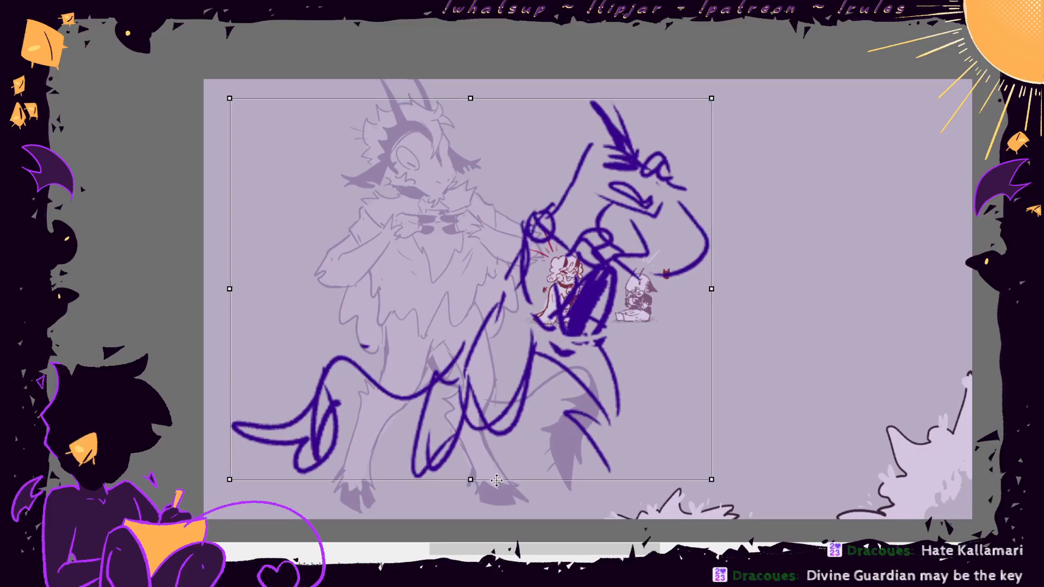
pyautogui.moveTo(710, 289); pyautogui.dragTo(706, 290)
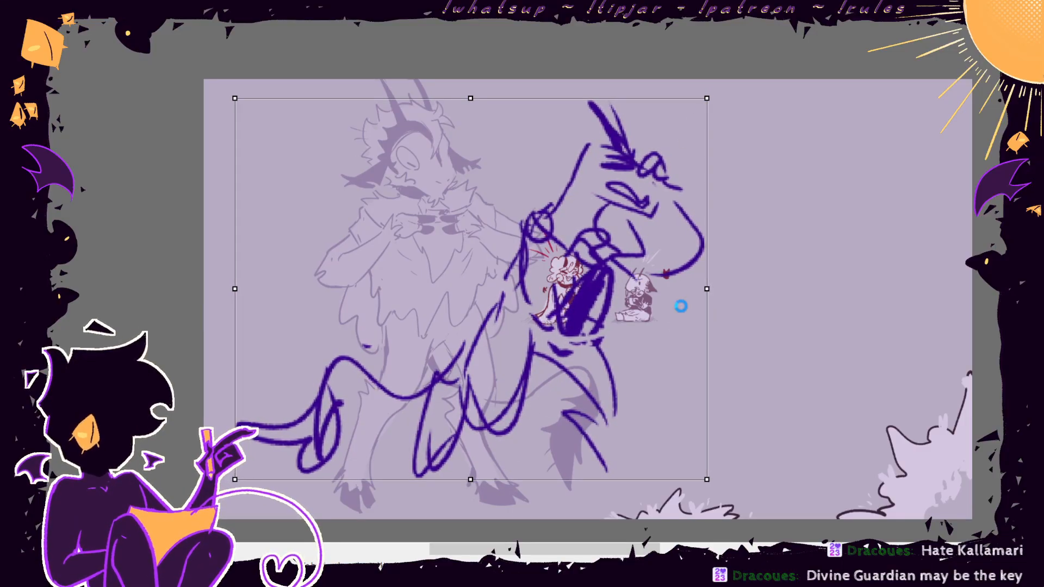
pyautogui.moveTo(470, 479); pyautogui.dragTo(466, 478)
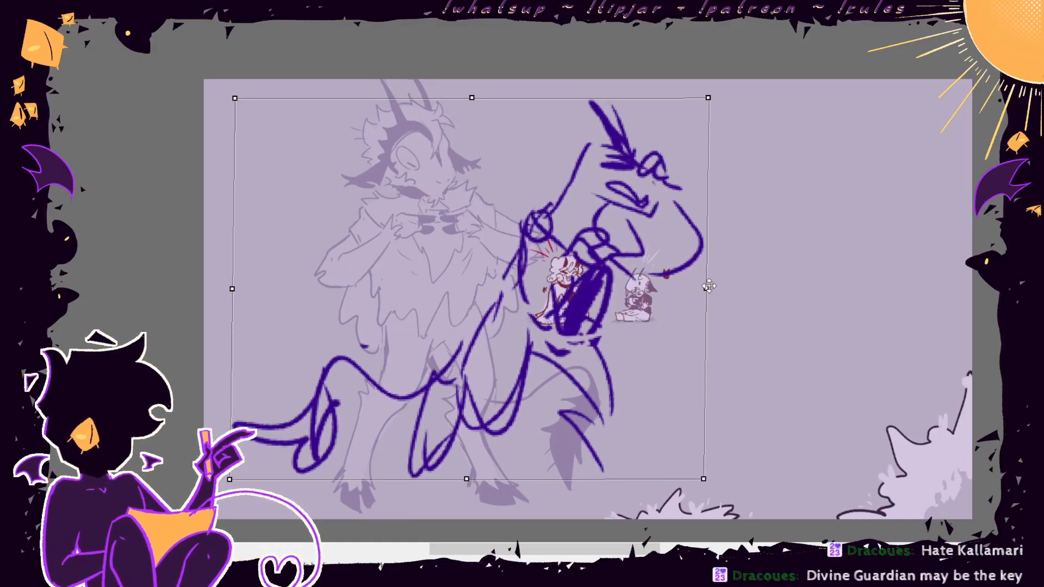
pyautogui.press('Return')
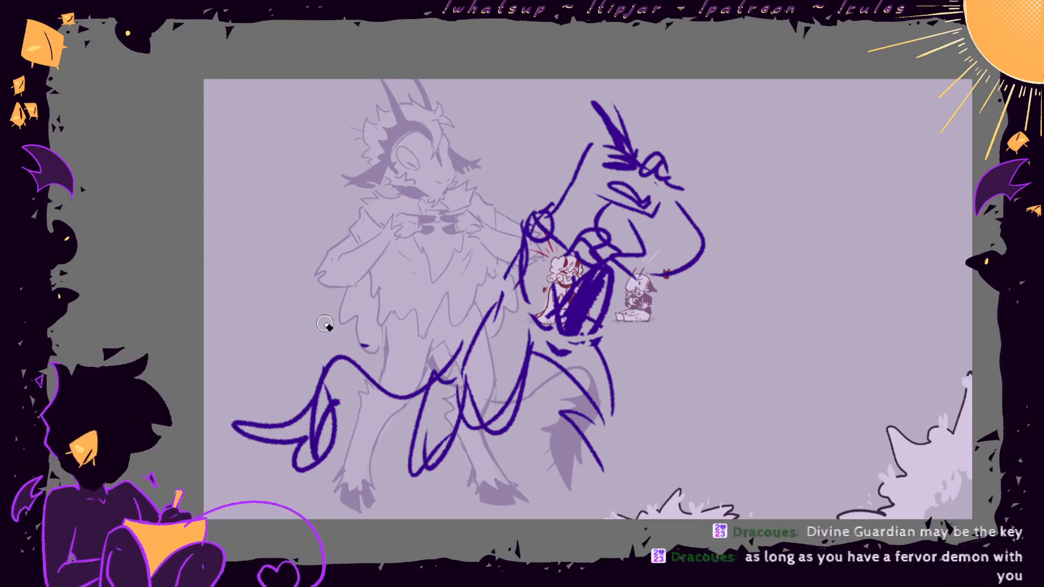
# - Erase the creature's old hind-leg lines, redraw a longer hind leg, and rough in an extended lower front leg
pyautogui.moveTo(465, 405); pyautogui.dragTo(438, 473)
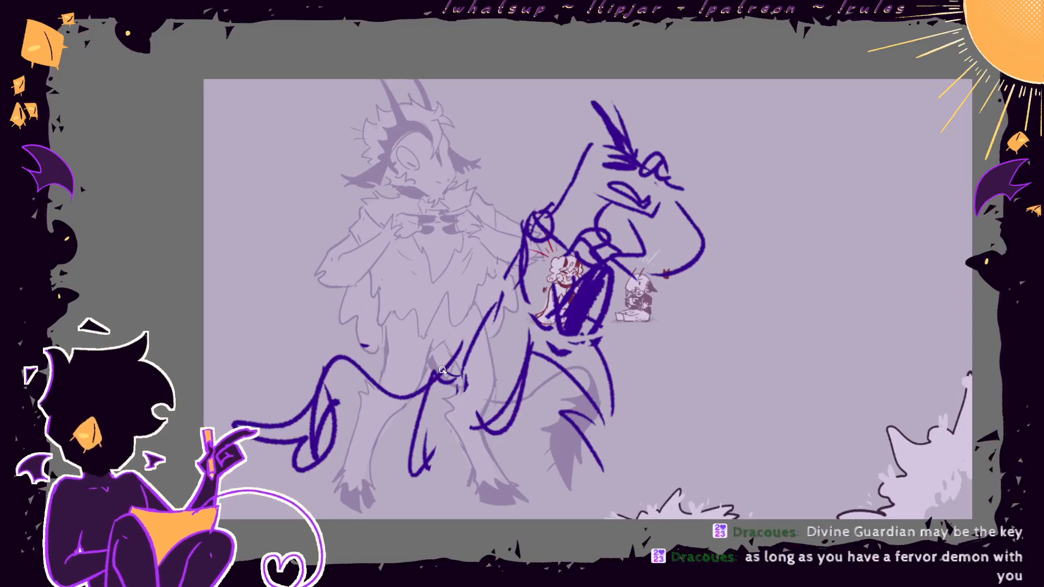
pyautogui.moveTo(438, 377); pyautogui.dragTo(441, 471)
pyautogui.moveTo(517, 373)
pyautogui.mouseDown()
pyautogui.moveTo(468, 426)
pyautogui.moveTo(460, 418)
pyautogui.moveTo(442, 466)
pyautogui.moveTo(453, 487)
pyautogui.mouseUp()
pyautogui.moveTo(409, 465)
pyautogui.mouseDown()
pyautogui.moveTo(392, 502)
pyautogui.moveTo(436, 478)
pyautogui.mouseUp()
pyautogui.moveTo(601, 371)
pyautogui.mouseDown()
pyautogui.moveTo(631, 416)
pyautogui.moveTo(607, 437)
pyautogui.mouseUp()
pyautogui.moveTo(598, 451)
pyautogui.mouseDown()
pyautogui.moveTo(625, 491)
pyautogui.moveTo(655, 498)
pyautogui.moveTo(645, 496)
pyautogui.mouseUp()
pyautogui.moveTo(523, 362); pyautogui.dragTo(479, 430)
pyautogui.moveTo(468, 374)
pyautogui.mouseDown()
pyautogui.moveTo(437, 414)
pyautogui.moveTo(492, 424)
pyautogui.moveTo(442, 446)
pyautogui.mouseUp()
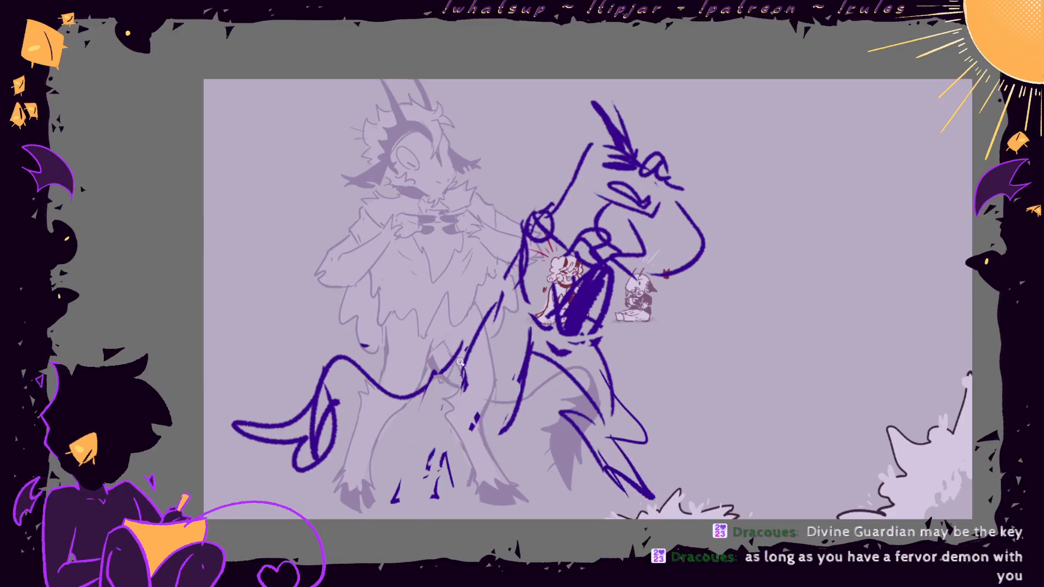
pyautogui.moveTo(437, 393)
pyautogui.mouseDown()
pyautogui.moveTo(392, 503)
pyautogui.moveTo(451, 460)
pyautogui.mouseUp()
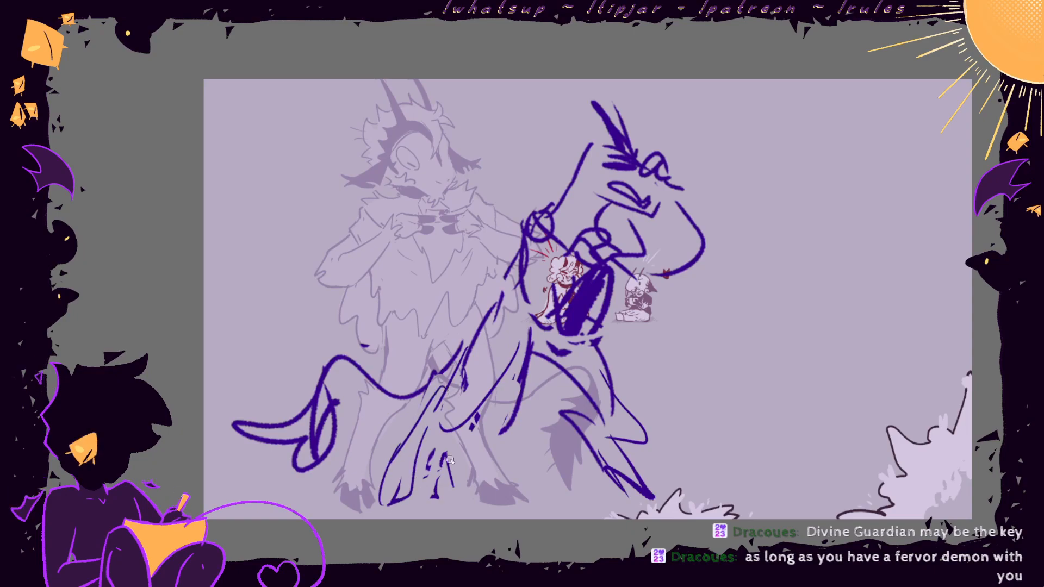
# - Strengthen the front leg's outline, then erase its old knee and shin lines and the stray marks around the hind leg
pyautogui.moveTo(596, 349)
pyautogui.mouseDown()
pyautogui.moveTo(627, 403)
pyautogui.moveTo(581, 400)
pyautogui.moveTo(642, 488)
pyautogui.mouseUp()
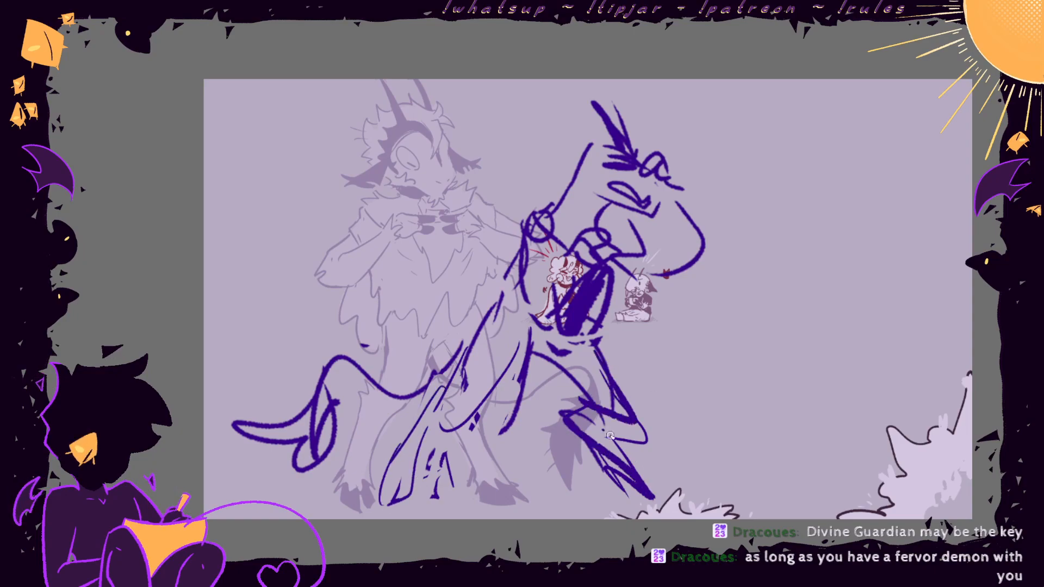
pyautogui.moveTo(604, 431); pyautogui.dragTo(663, 486)
pyautogui.press('e')
pyautogui.moveTo(436, 494); pyautogui.dragTo(431, 454)
pyautogui.moveTo(502, 435); pyautogui.dragTo(509, 422)
pyautogui.moveTo(616, 415)
pyautogui.mouseDown()
pyautogui.moveTo(608, 409)
pyautogui.moveTo(607, 442)
pyautogui.mouseUp()
pyautogui.moveTo(607, 441); pyautogui.dragTo(659, 478)
pyautogui.moveTo(590, 392); pyautogui.dragTo(577, 435)
# - Redraw the front leg's knee and shin so it stretches forward into a pointed foot
pyautogui.press('p')
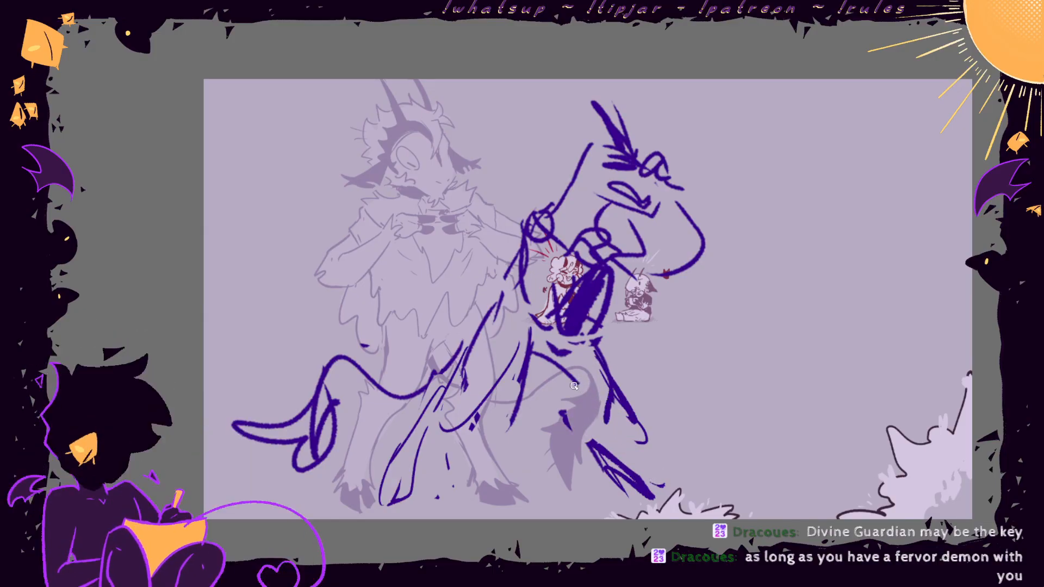
pyautogui.moveTo(578, 384); pyautogui.dragTo(609, 450)
pyautogui.moveTo(614, 393)
pyautogui.mouseDown()
pyautogui.moveTo(607, 422)
pyautogui.moveTo(684, 493)
pyautogui.mouseUp()
pyautogui.moveTo(662, 486); pyautogui.dragTo(701, 496)
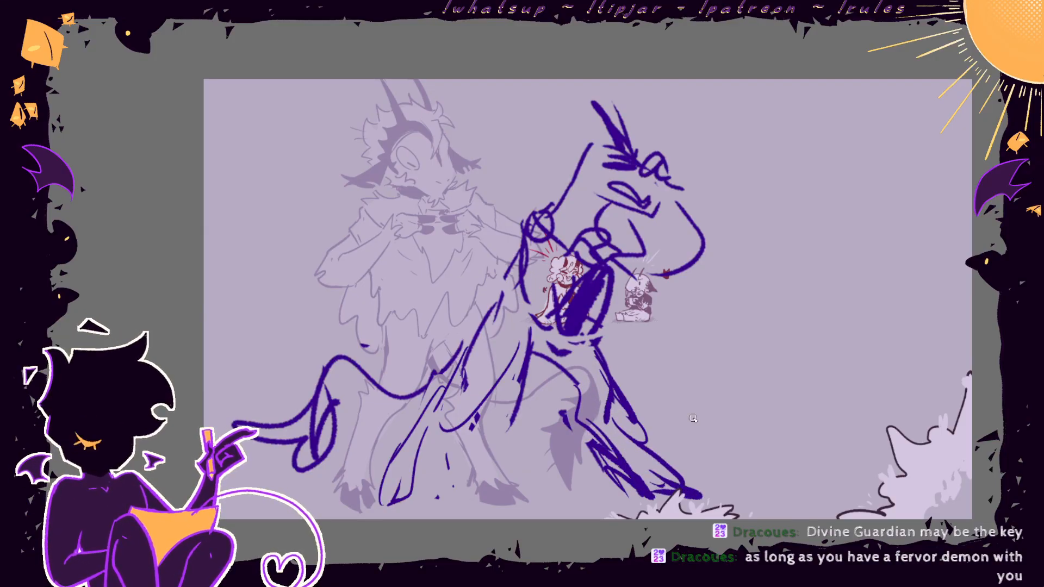
# - Erase part of the solid fill on the creature's chest and redraw the chest contour with heavy strokes
pyautogui.press('e')
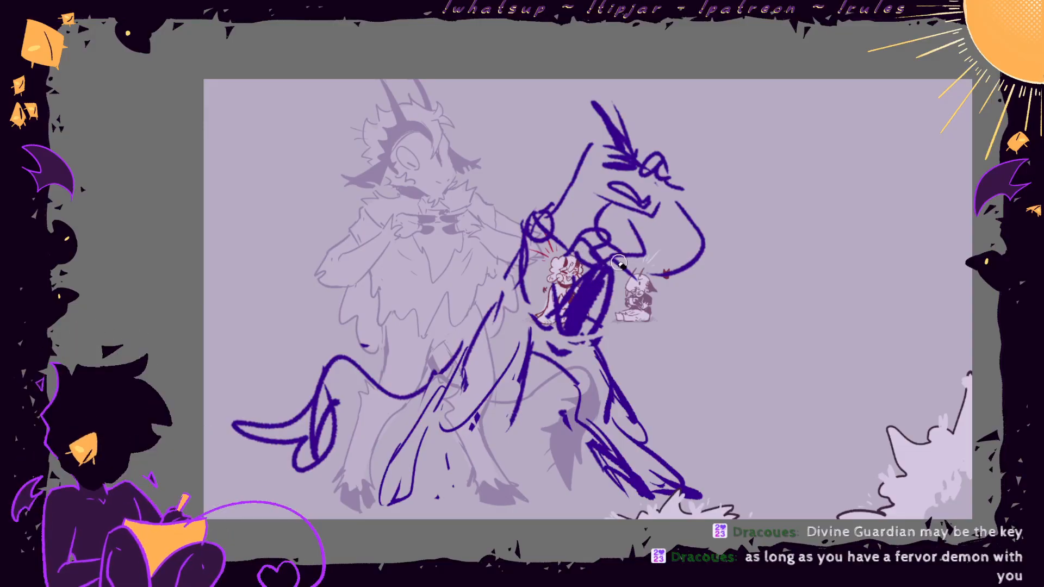
pyautogui.moveTo(594, 281); pyautogui.dragTo(591, 316)
pyautogui.moveTo(567, 348); pyautogui.dragTo(560, 357)
pyautogui.press('p')
pyautogui.moveTo(605, 274)
pyautogui.mouseDown()
pyautogui.moveTo(601, 309)
pyautogui.moveTo(568, 339)
pyautogui.mouseUp()
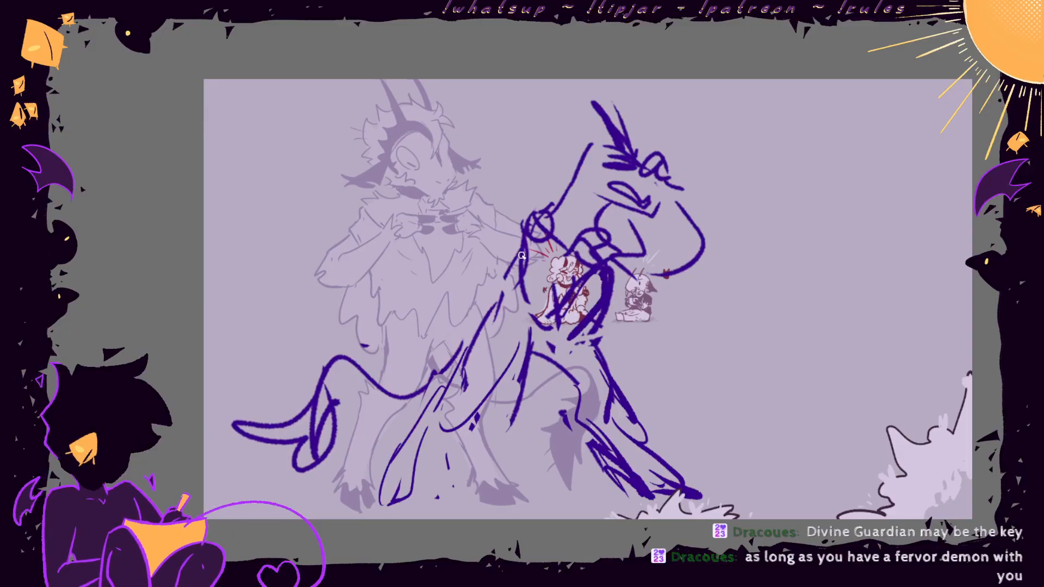
# - Draw a heavier back contour, then erase and redraw the shoulder and upper arm
pyautogui.moveTo(523, 253); pyautogui.dragTo(473, 338)
pyautogui.moveTo(591, 322); pyautogui.dragTo(569, 354)
pyautogui.moveTo(575, 250); pyautogui.dragTo(537, 280)
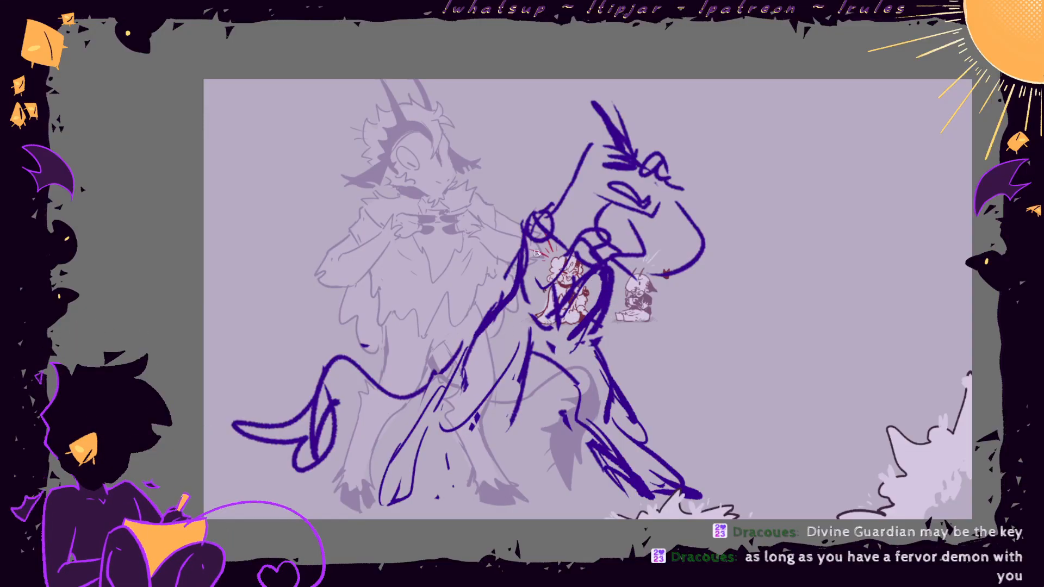
pyautogui.moveTo(558, 213)
pyautogui.mouseDown()
pyautogui.moveTo(536, 226)
pyautogui.moveTo(540, 303)
pyautogui.mouseUp()
pyautogui.press('e')
pyautogui.moveTo(524, 253); pyautogui.dragTo(531, 292)
pyautogui.moveTo(523, 254); pyautogui.dragTo(554, 245)
pyautogui.press('p')
pyautogui.moveTo(541, 238); pyautogui.dragTo(552, 308)
pyautogui.press('p')
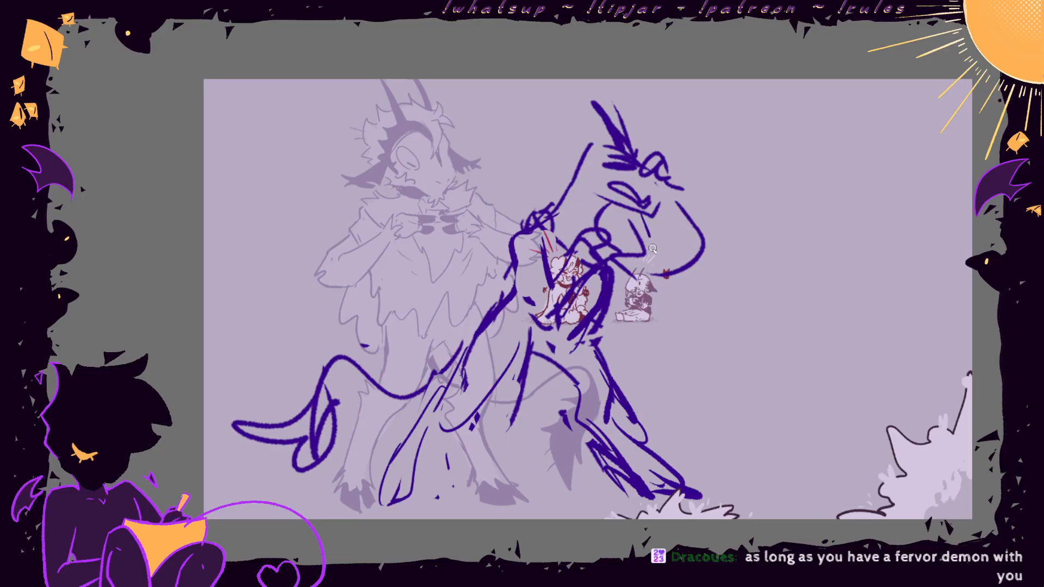
# - Redraw the creature's muzzle with a darker nose and a heavier lower jaw line
pyautogui.moveTo(704, 243); pyautogui.dragTo(620, 265)
pyautogui.moveTo(663, 204); pyautogui.dragTo(699, 252)
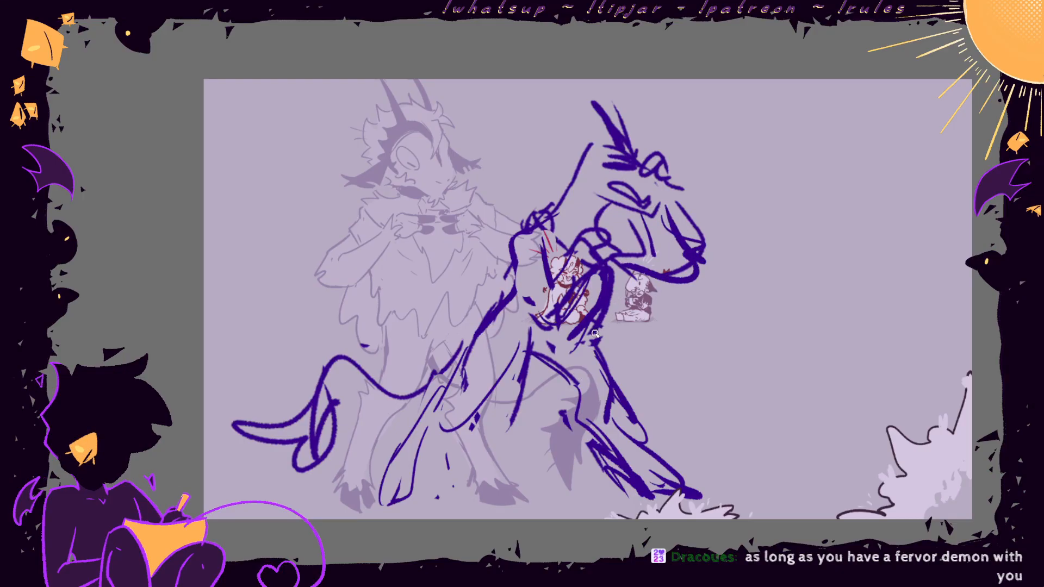
pyautogui.moveTo(511, 175)
pyautogui.mouseDown()
pyautogui.moveTo(769, 179)
pyautogui.moveTo(731, 283)
pyautogui.mouseUp()
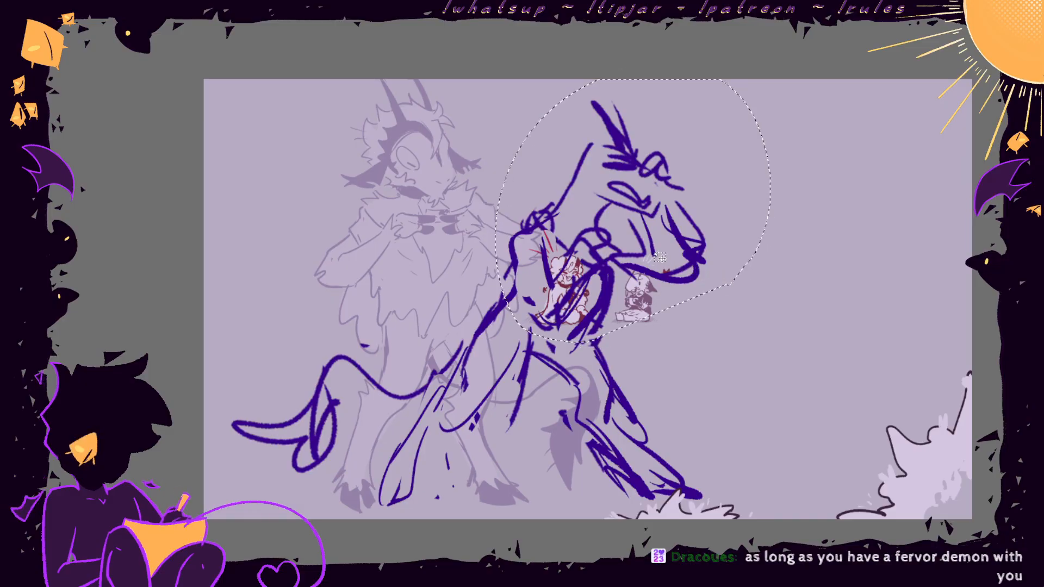
pyautogui.hotkey('ctrl', 'd')
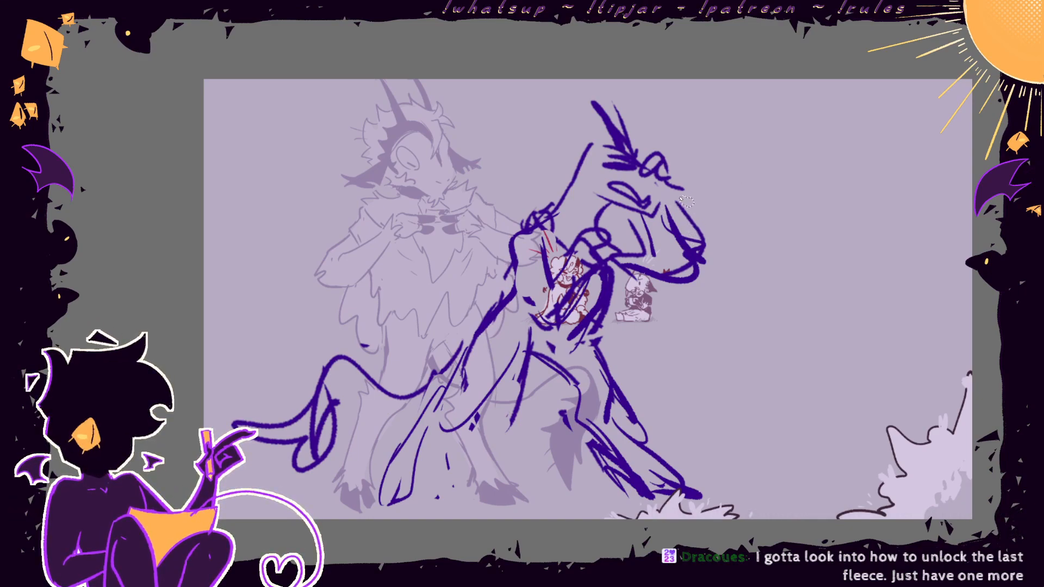
# - Select the creature's torso, arms and lower face and skew the selection slightly toward the front
pyautogui.moveTo(680, 197); pyautogui.dragTo(606, 206)
pyautogui.moveTo(506, 282); pyautogui.dragTo(684, 279)
pyautogui.hotkey('ctrl', 't')
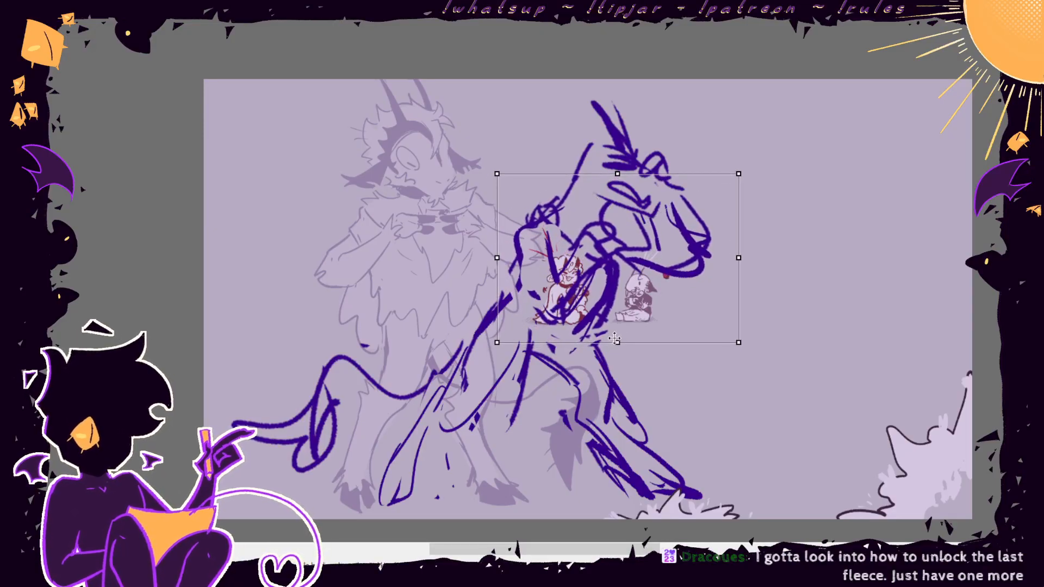
pyautogui.moveTo(617, 344)
pyautogui.mouseDown()
pyautogui.moveTo(600, 348)
pyautogui.moveTo(609, 347)
pyautogui.mouseUp()
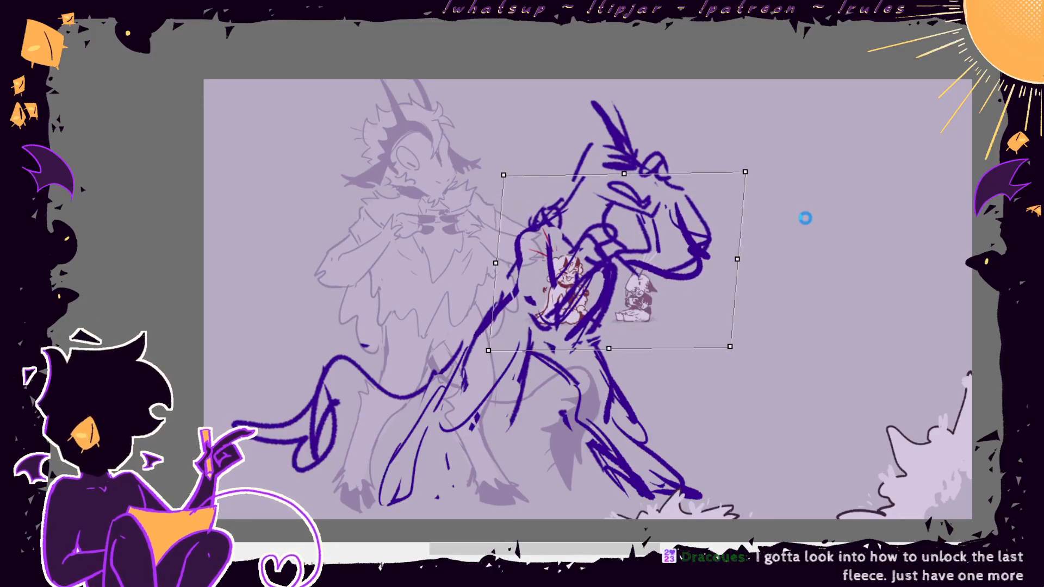
pyautogui.press('Return')
# - Select the front leg and skew it so the foot shifts back toward the body and slightly down
pyautogui.moveTo(530, 379); pyautogui.dragTo(680, 403)
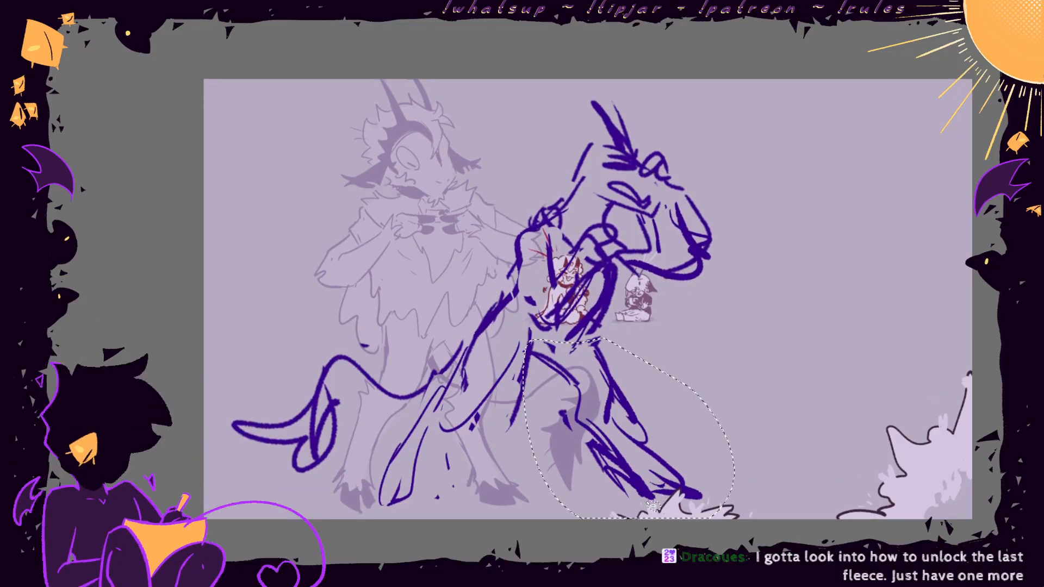
pyautogui.hotkey('ctrl', 't')
pyautogui.moveTo(628, 519); pyautogui.dragTo(615, 528)
pyautogui.press('Return')
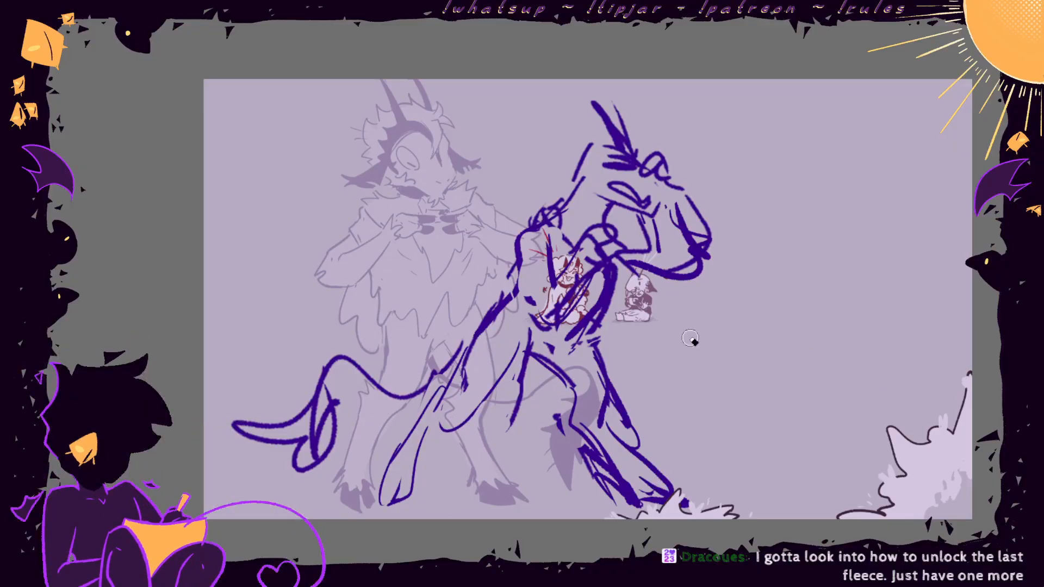
# - Select the creature's head and rotate it slightly so the muzzle tilts upward
pyautogui.moveTo(626, 259)
pyautogui.mouseDown()
pyautogui.moveTo(565, 167)
pyautogui.moveTo(626, 257)
pyautogui.mouseUp()
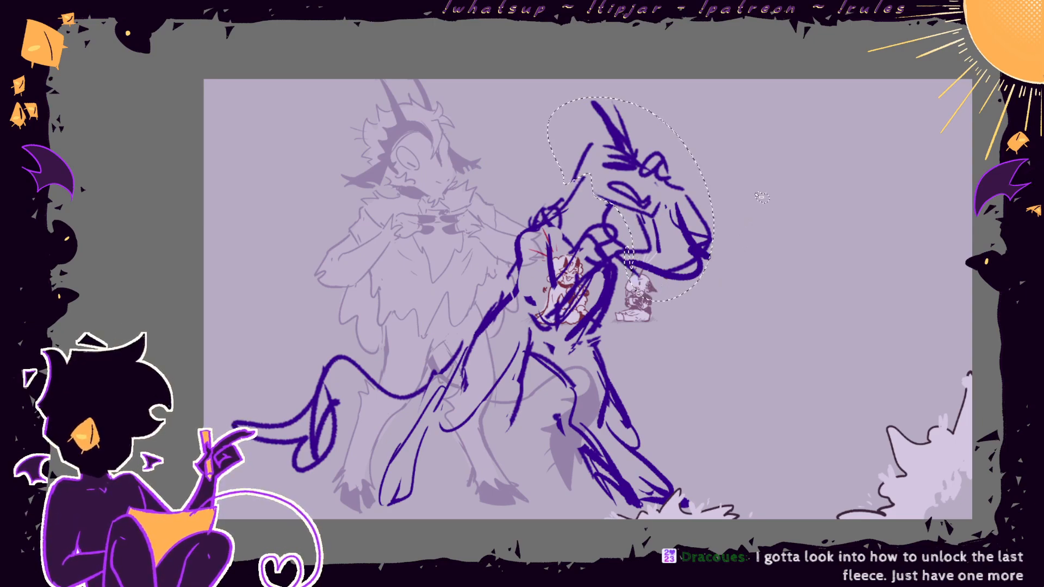
pyautogui.hotkey('ctrl', 't')
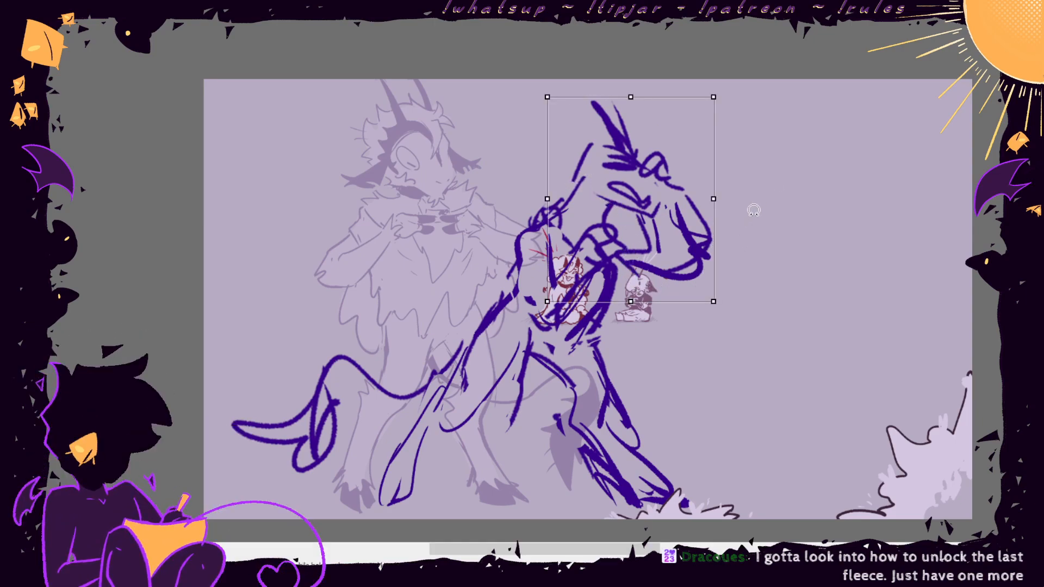
pyautogui.moveTo(802, 163); pyautogui.dragTo(796, 141)
pyautogui.press('Return')
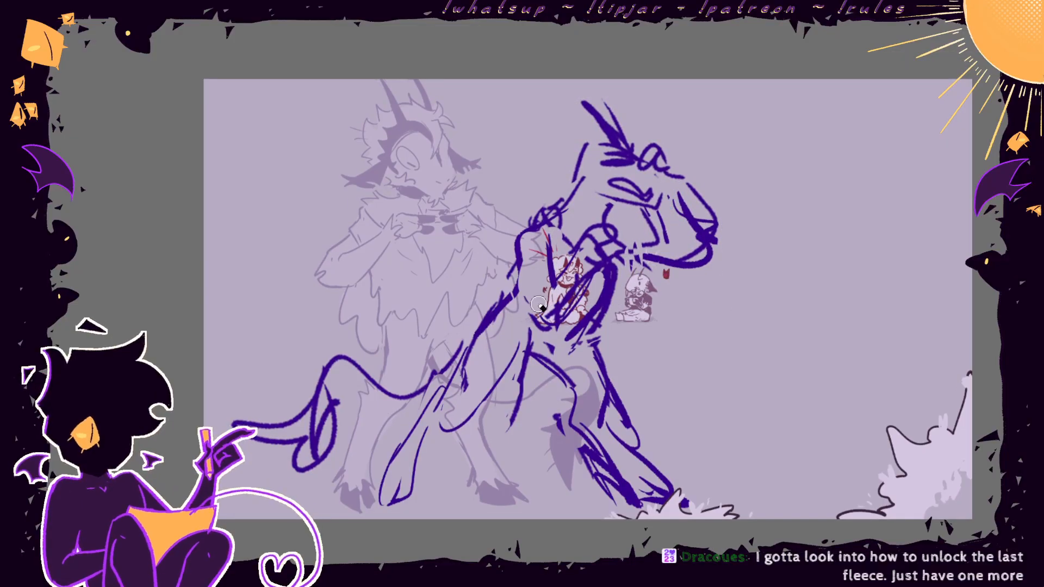
# - Erase the thick chest strokes, thin the back contour, and redraw the belly line down into the front thigh
pyautogui.moveTo(610, 276); pyautogui.dragTo(593, 332)
pyautogui.press('b')
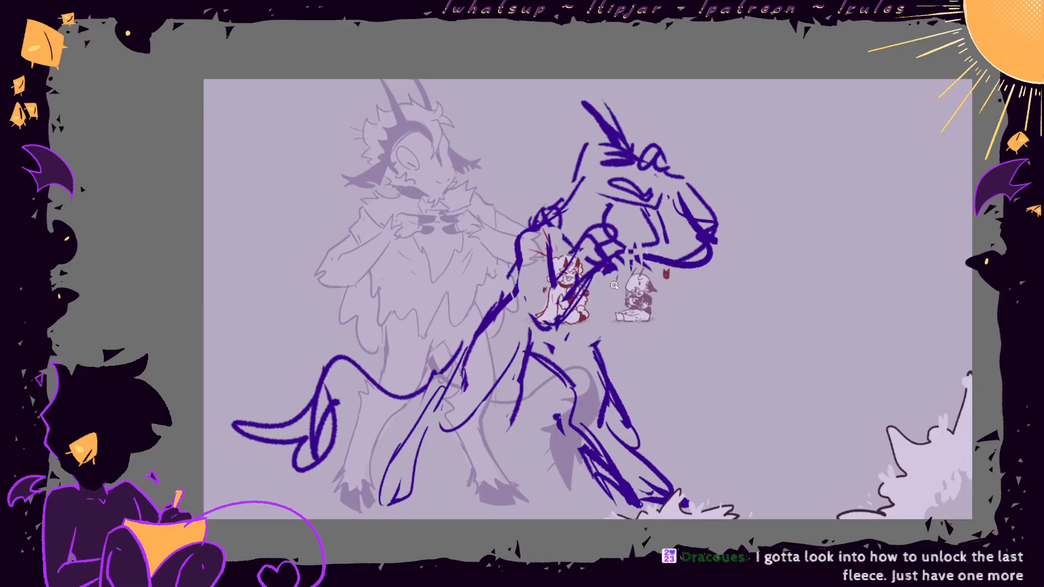
pyautogui.moveTo(614, 269)
pyautogui.mouseDown()
pyautogui.moveTo(583, 317)
pyautogui.moveTo(608, 385)
pyautogui.mouseUp()
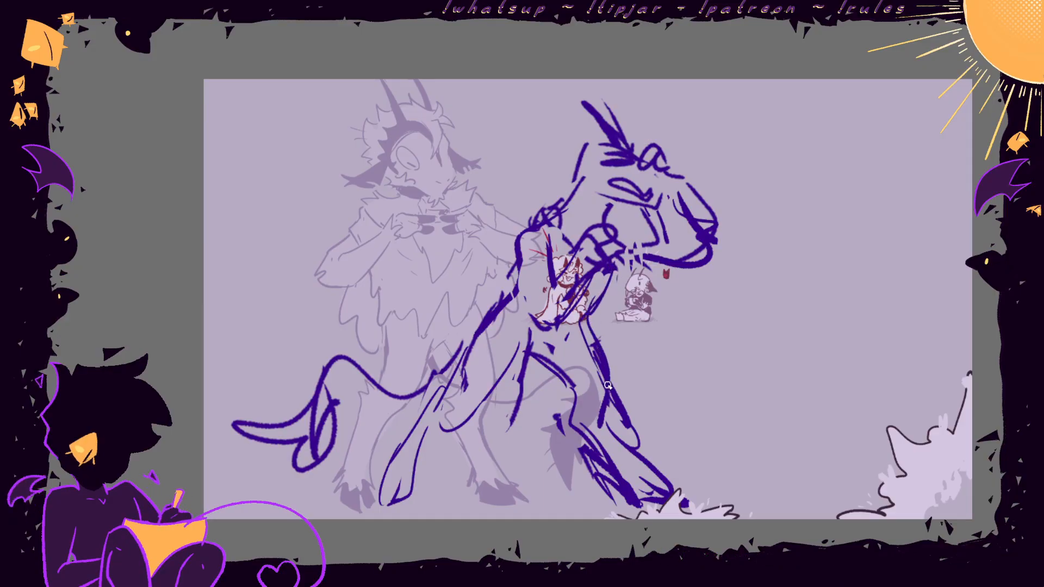
pyautogui.press('e')
pyautogui.moveTo(515, 276); pyautogui.dragTo(474, 331)
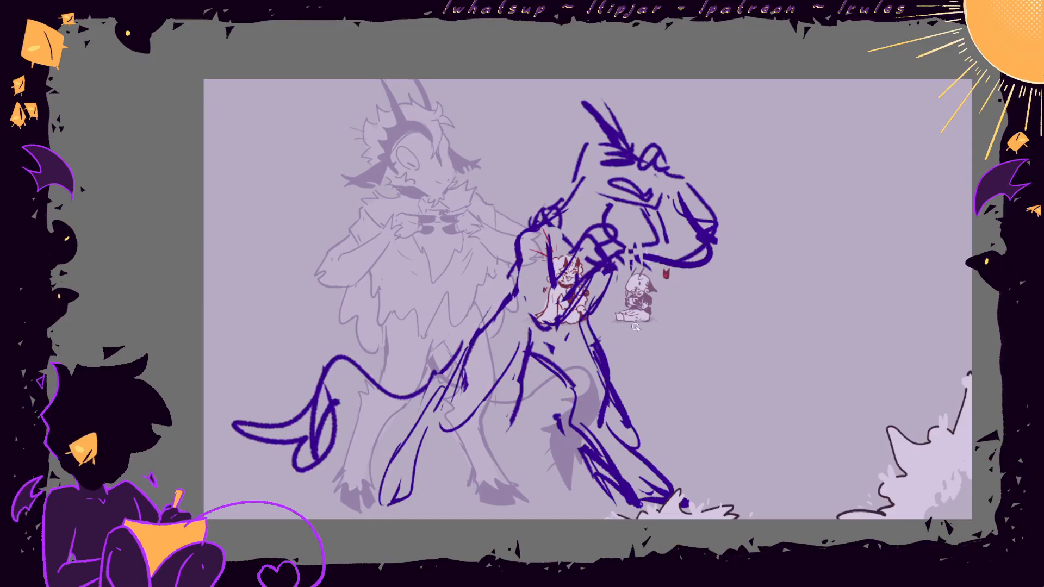
pyautogui.moveTo(584, 316)
pyautogui.mouseDown()
pyautogui.moveTo(600, 367)
pyautogui.moveTo(590, 340)
pyautogui.mouseUp()
pyautogui.press('b')
pyautogui.moveTo(613, 272); pyautogui.dragTo(594, 345)
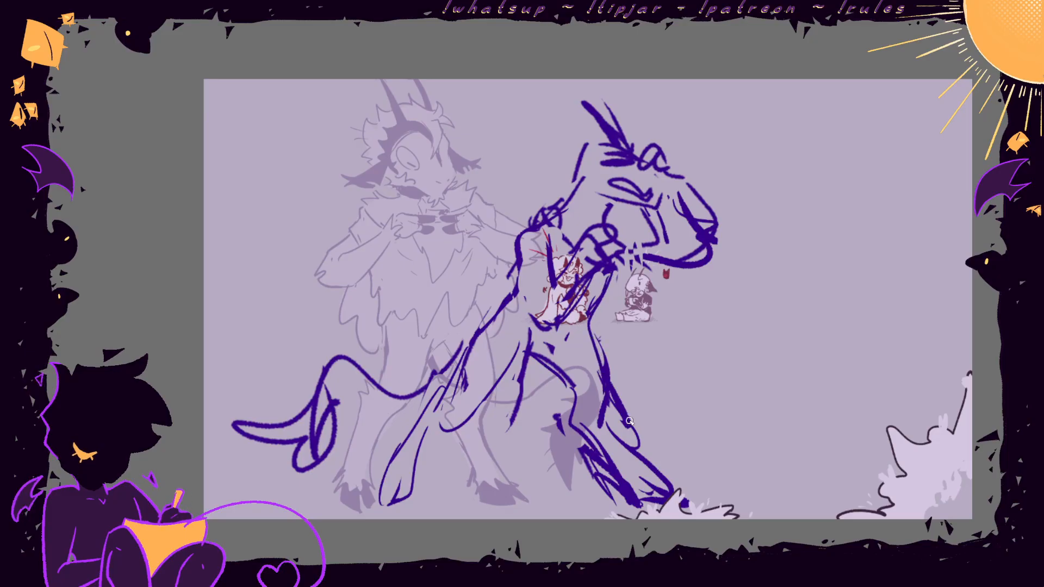
# - Select the lower front leg, shift it slightly back toward the body and skew it
pyautogui.moveTo(610, 403)
pyautogui.mouseDown()
pyautogui.moveTo(551, 435)
pyautogui.moveTo(567, 509)
pyautogui.mouseUp()
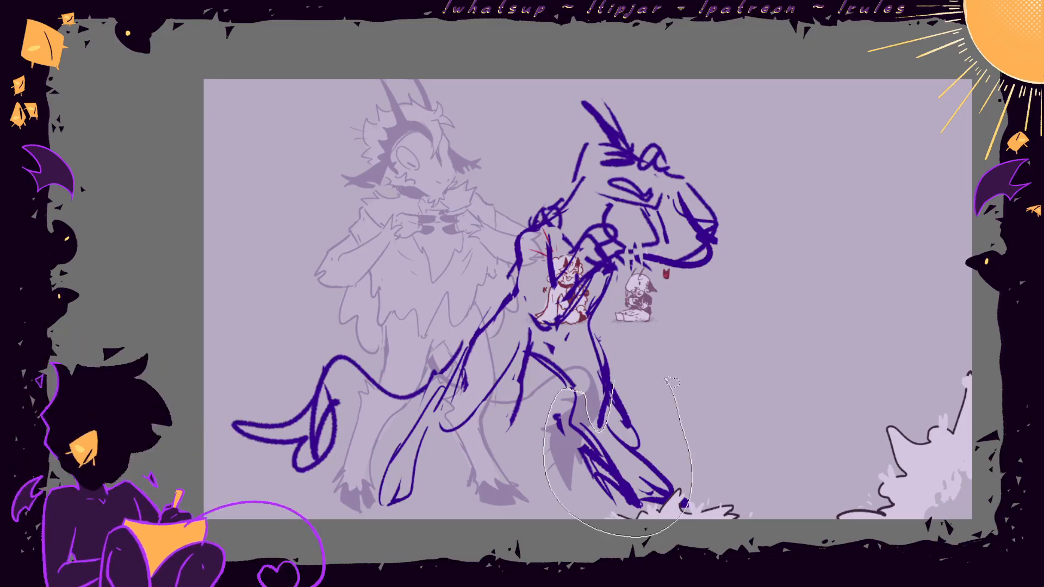
pyautogui.moveTo(672, 383); pyautogui.dragTo(728, 385)
pyautogui.hotkey('ctrl', 't')
pyautogui.moveTo(633, 437); pyautogui.dragTo(625, 435)
pyautogui.moveTo(604, 515); pyautogui.dragTo(603, 518)
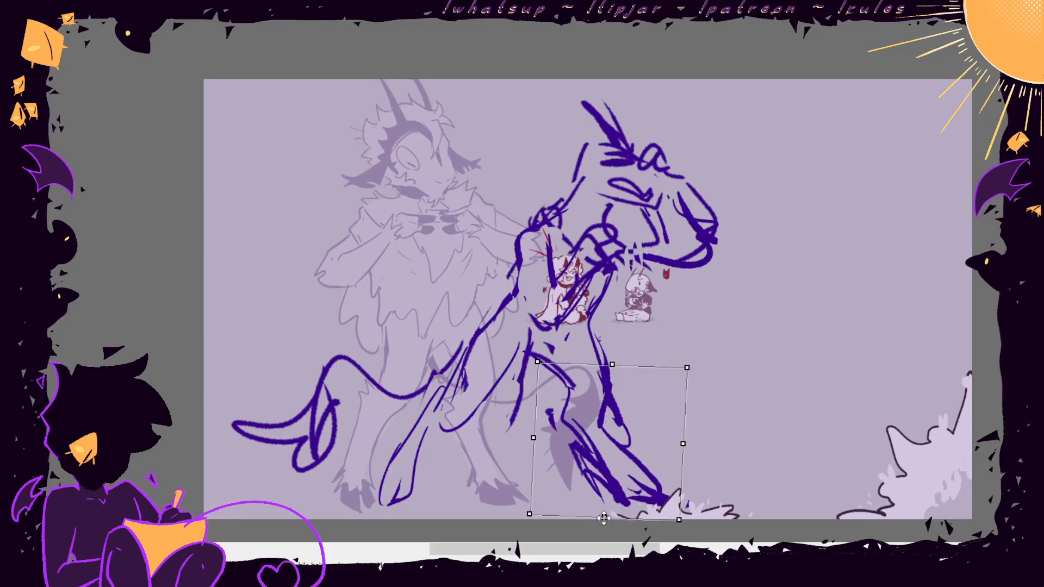
pyautogui.press('Return')
# - Select the creature's head, arms and upper torso, skew them slightly and rotate them so the muzzle tilts upward
pyautogui.moveTo(616, 277)
pyautogui.mouseDown()
pyautogui.moveTo(499, 234)
pyautogui.moveTo(725, 301)
pyautogui.mouseUp()
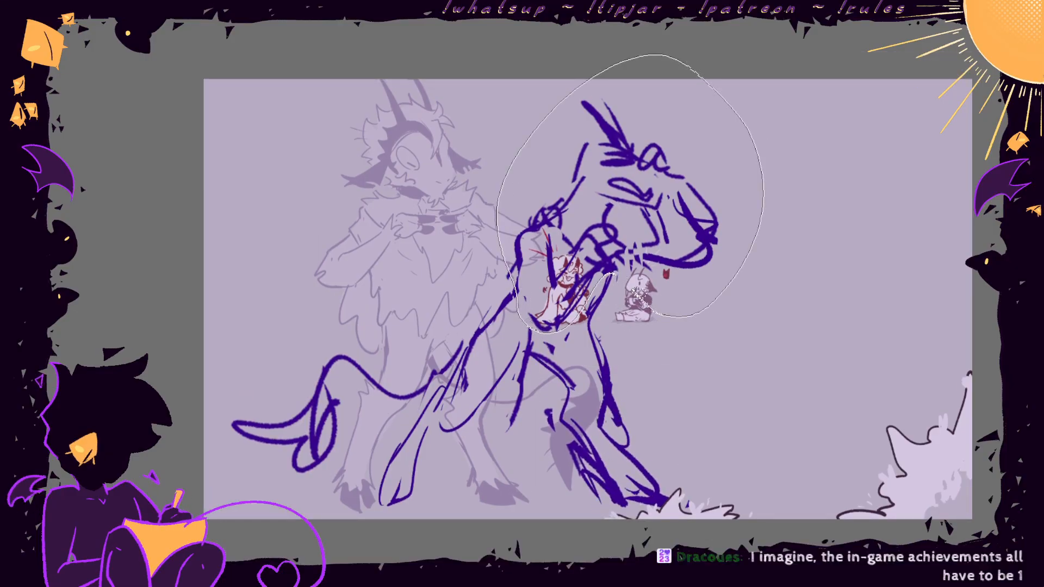
pyautogui.moveTo(637, 290); pyautogui.dragTo(636, 288)
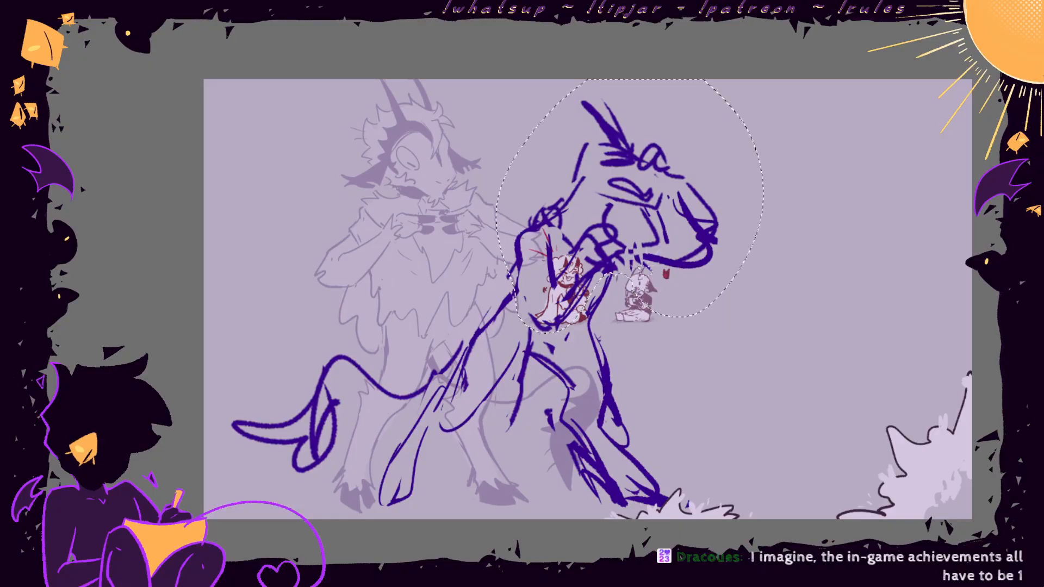
pyautogui.hotkey('ctrl', 't')
pyautogui.moveTo(630, 79); pyautogui.dragTo(622, 78)
pyautogui.moveTo(629, 329); pyautogui.dragTo(634, 329)
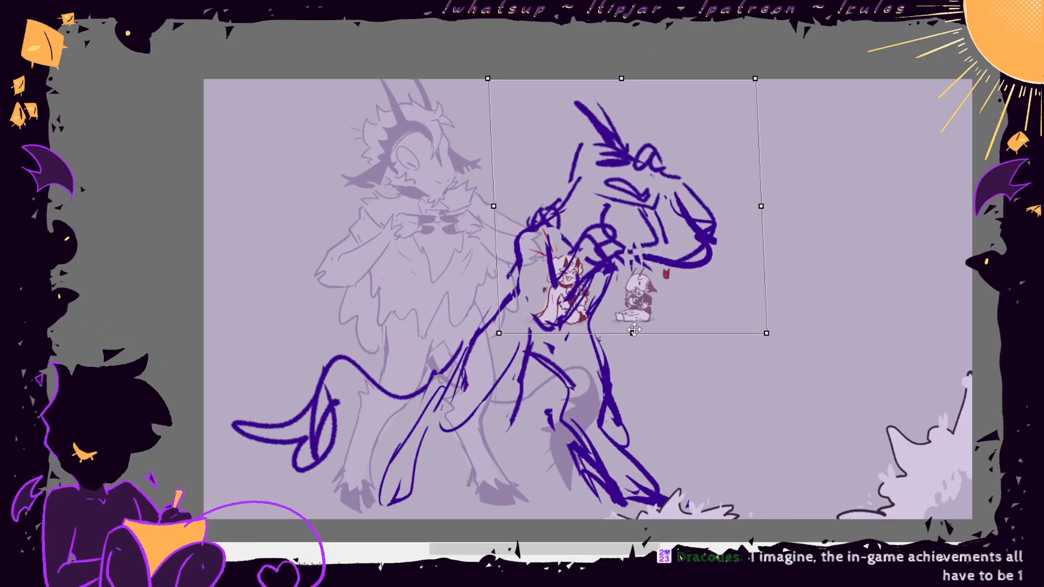
pyautogui.moveTo(798, 205); pyautogui.dragTo(797, 192)
pyautogui.moveTo(708, 238); pyautogui.dragTo(705, 234)
pyautogui.press('Return')
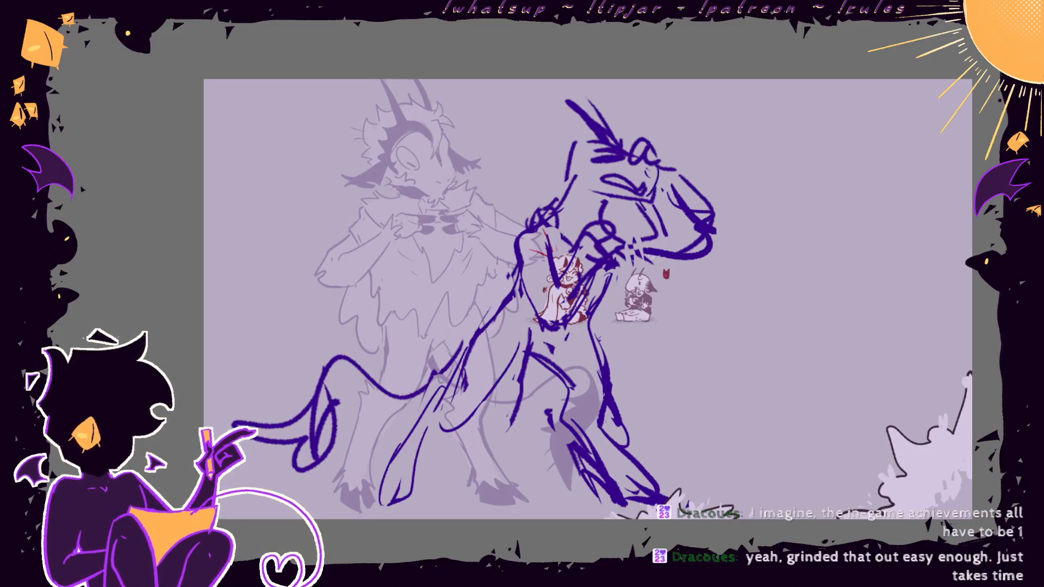
# - Remove the faded reference figure from behind the sketch and draw clawed toes on the creature's rear foot
pyautogui.press('Delete')
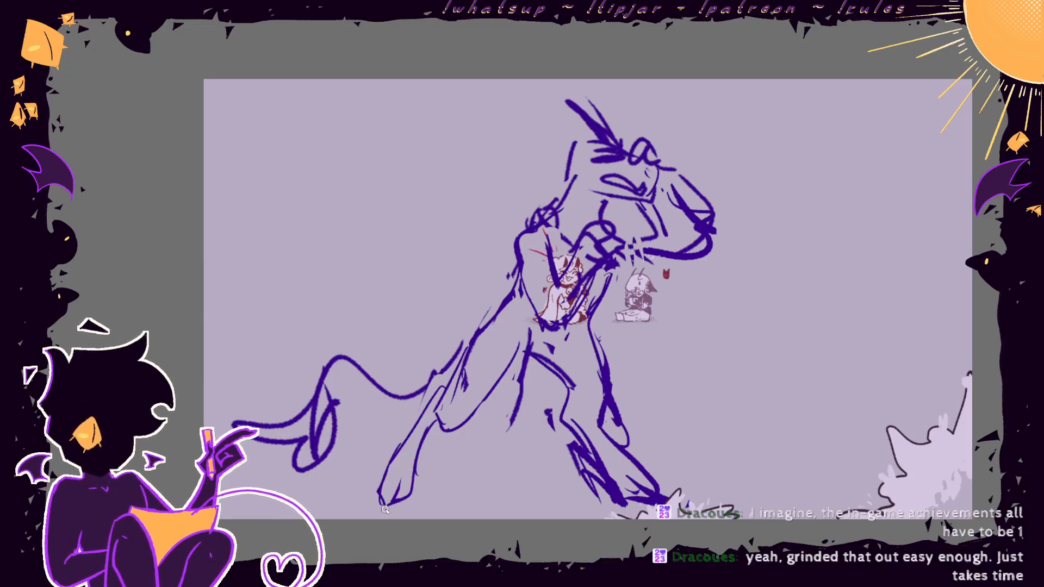
pyautogui.moveTo(385, 509); pyautogui.dragTo(403, 507)
pyautogui.moveTo(393, 465); pyautogui.dragTo(382, 479)
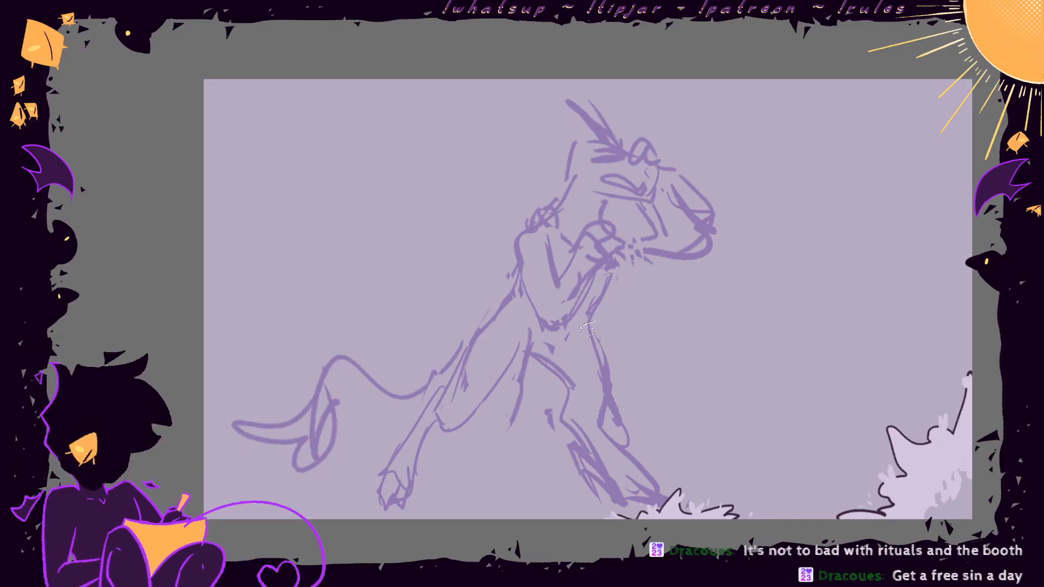
# - Select the front legs, shorten them slightly from below and skew their outer side downward
pyautogui.moveTo(586, 328)
pyautogui.mouseDown()
pyautogui.moveTo(520, 413)
pyautogui.moveTo(593, 324)
pyautogui.mouseUp()
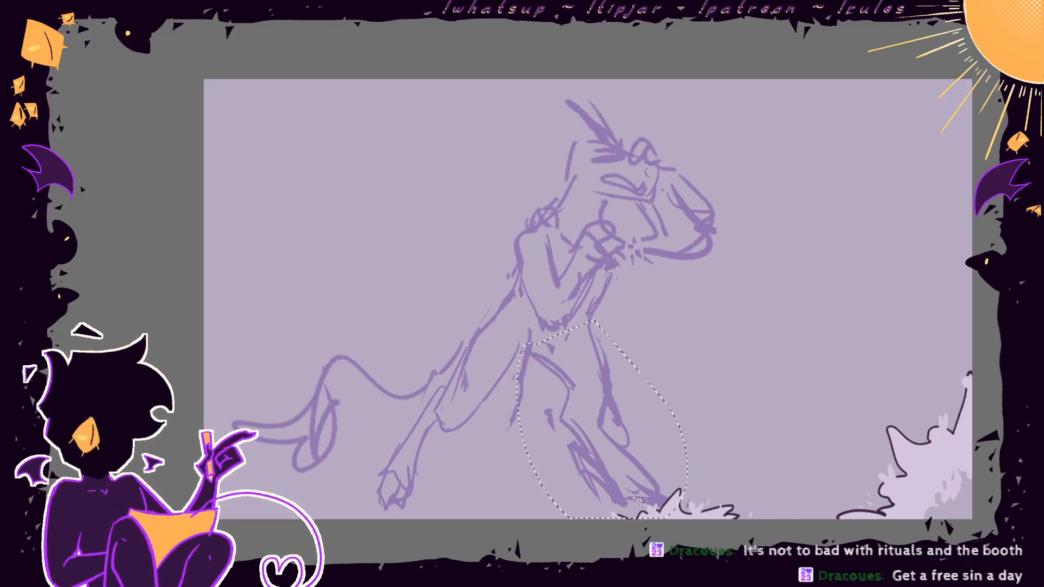
pyautogui.hotkey('ctrl', 't')
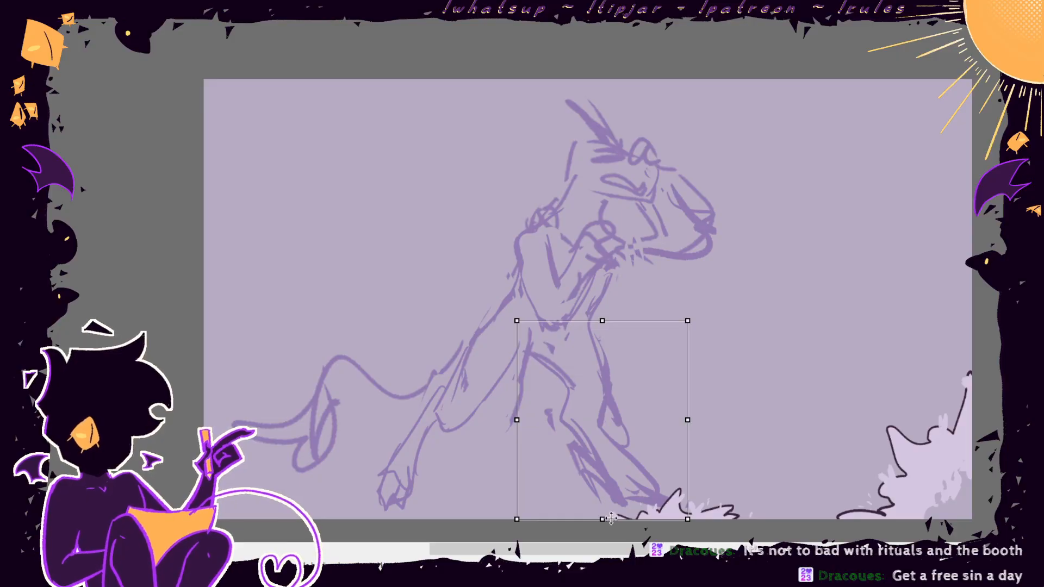
pyautogui.moveTo(611, 518); pyautogui.dragTo(611, 511)
pyautogui.moveTo(687, 420); pyautogui.dragTo(674, 438)
pyautogui.press('Return')
# - Deselect the front legs and rotate the whole creature sketch slightly clockwise
pyautogui.hotkey('ctrl', 'd')
pyautogui.hotkey('ctrl', 't')
pyautogui.moveTo(761, 390); pyautogui.dragTo(760, 397)
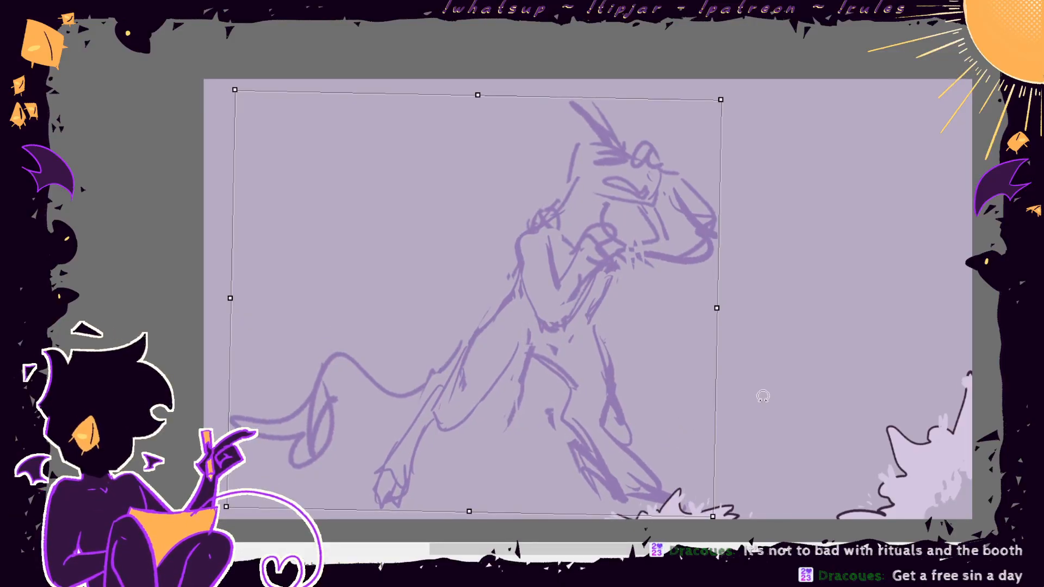
pyautogui.press('Return')
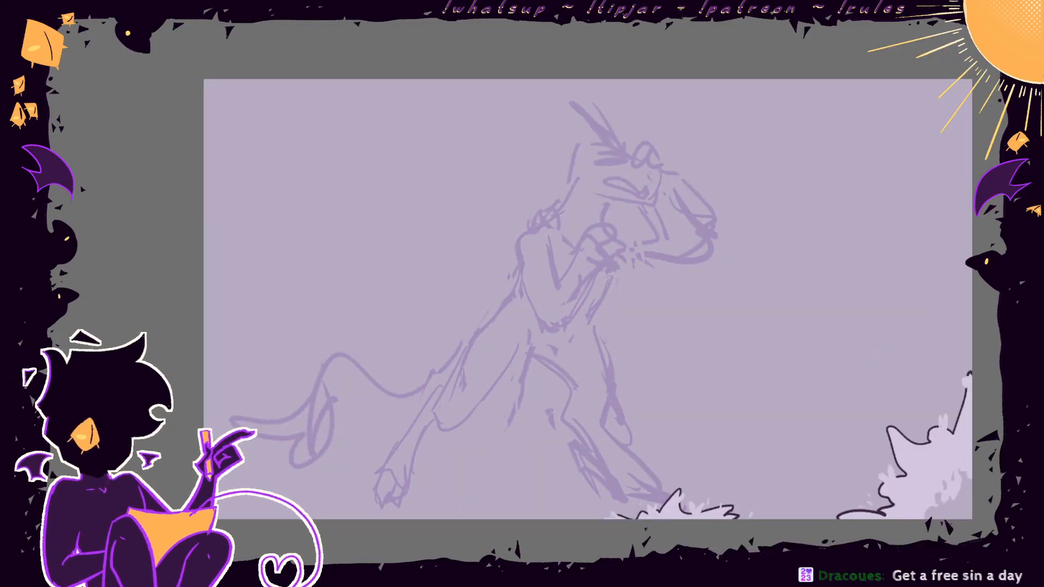
# - Ink the rear leg over the faded sketch with thin dark lines, including the fur tuft, ankle fur and toes
pyautogui.scroll(1, 587, 299)
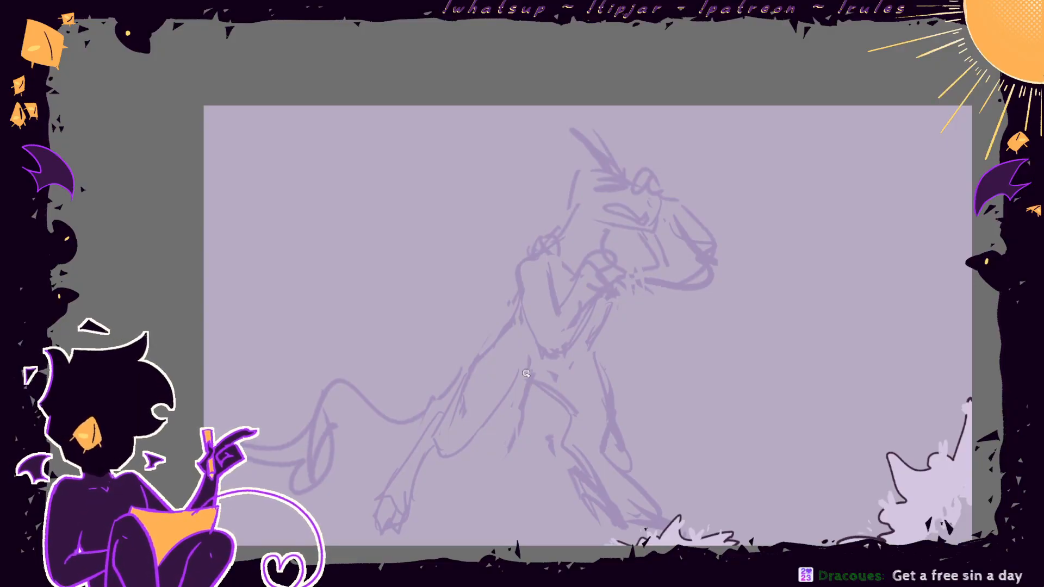
pyautogui.moveTo(526, 372); pyautogui.dragTo(504, 403)
pyautogui.moveTo(506, 325)
pyautogui.mouseDown()
pyautogui.moveTo(436, 414)
pyautogui.moveTo(407, 479)
pyautogui.mouseUp()
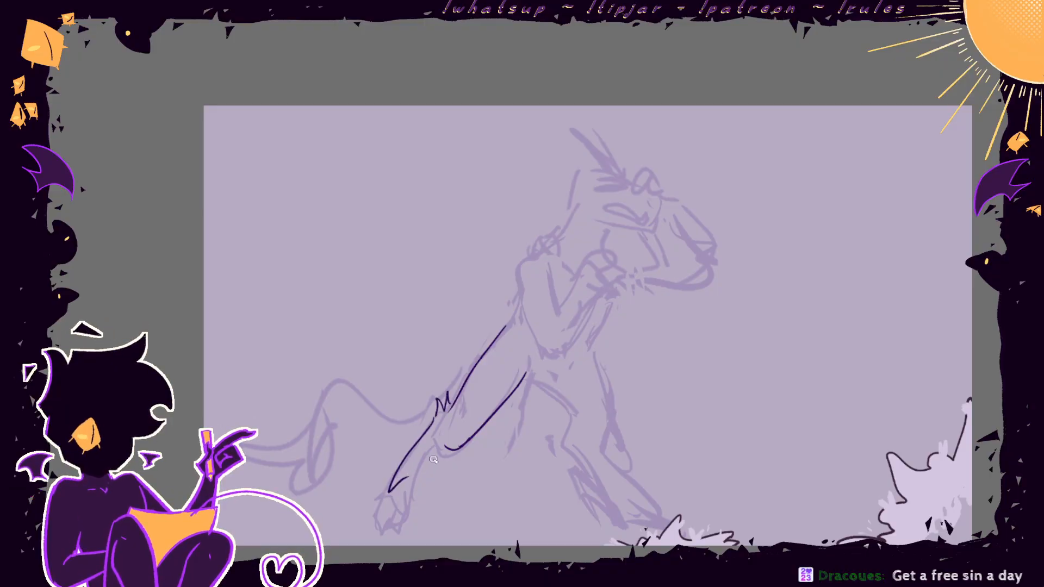
pyautogui.hotkey('ctrl', 'z')
pyautogui.moveTo(434, 418)
pyautogui.mouseDown()
pyautogui.moveTo(395, 479)
pyautogui.moveTo(403, 497)
pyautogui.mouseUp()
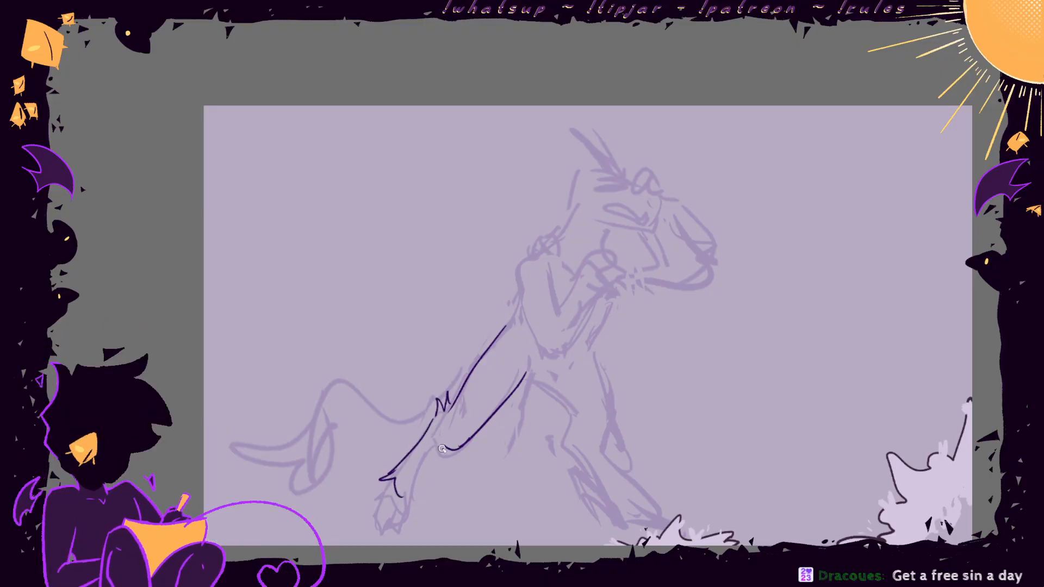
pyautogui.moveTo(441, 449)
pyautogui.mouseDown()
pyautogui.moveTo(416, 500)
pyautogui.moveTo(382, 494)
pyautogui.mouseUp()
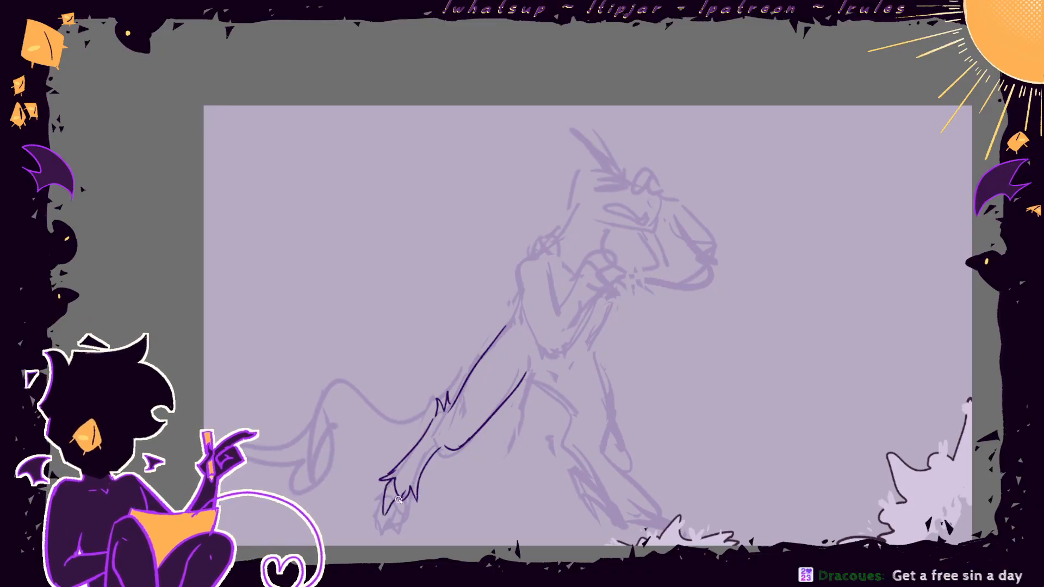
pyautogui.moveTo(406, 454)
pyautogui.mouseDown()
pyautogui.moveTo(392, 464)
pyautogui.moveTo(477, 435)
pyautogui.mouseUp()
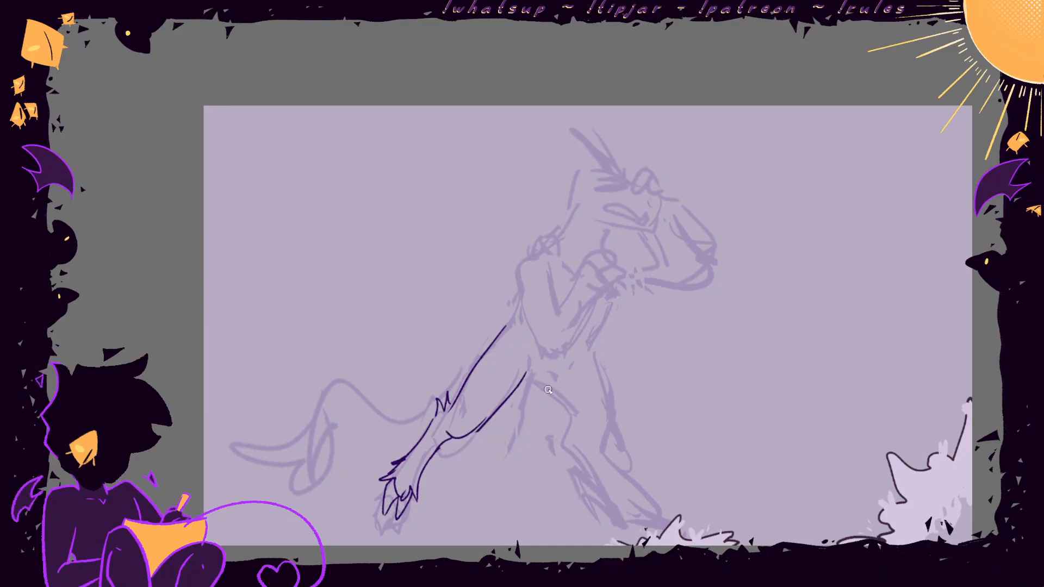
# - Transform the inked rear leg, rotating it slightly and lowering it onto the sketch
pyautogui.hotkey('ctrl', 't')
pyautogui.moveTo(503, 393); pyautogui.dragTo(499, 398)
pyautogui.moveTo(491, 437); pyautogui.dragTo(531, 422)
pyautogui.press('Return')
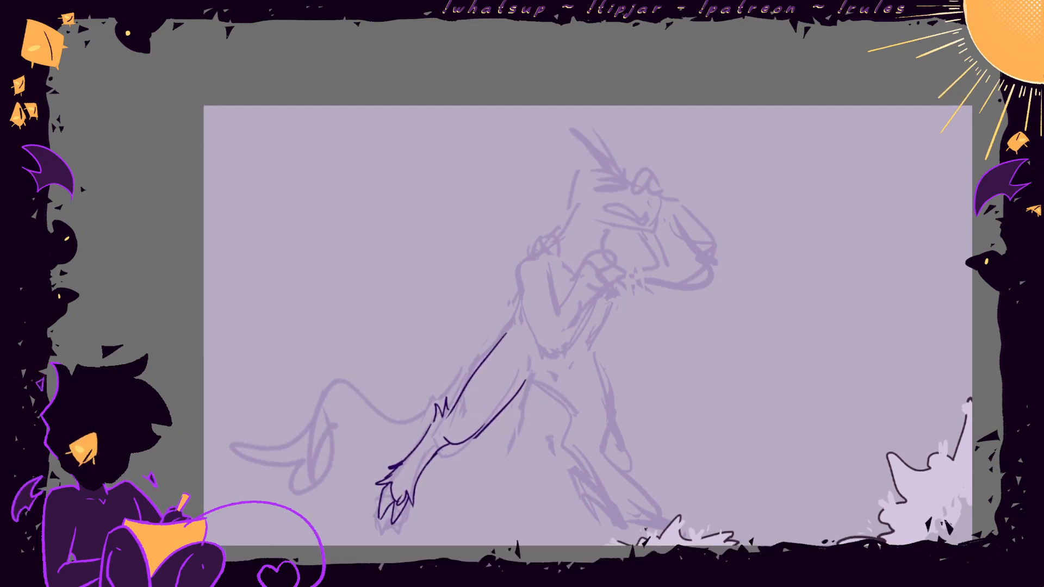
# - Fill the rear foot's toes with solid dark purple while the rough sketch is temporarily hidden
pyautogui.click(1014, 281)
pyautogui.moveTo(398, 515); pyautogui.dragTo(388, 503)
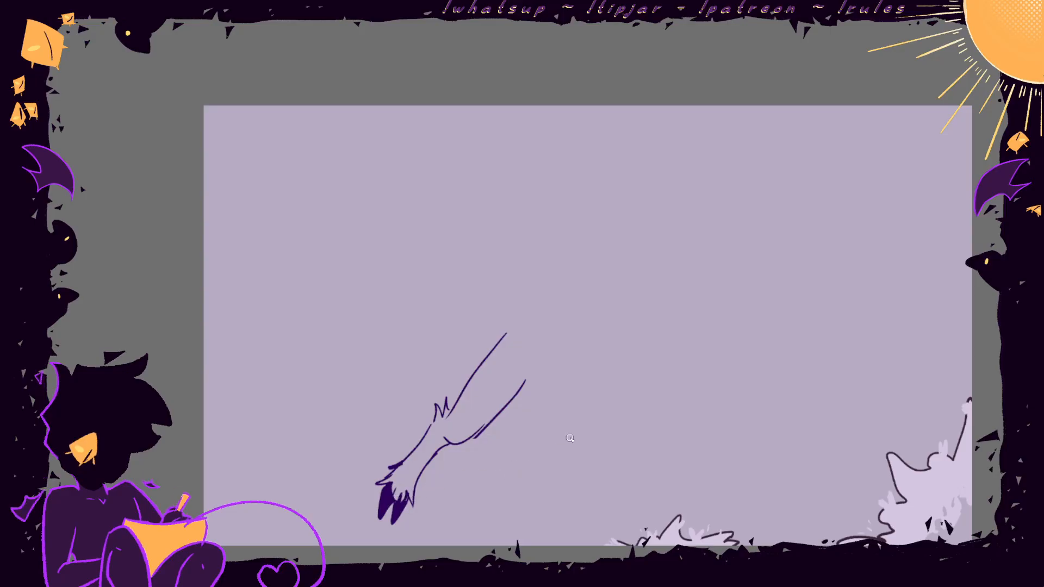
pyautogui.click(1013, 279)
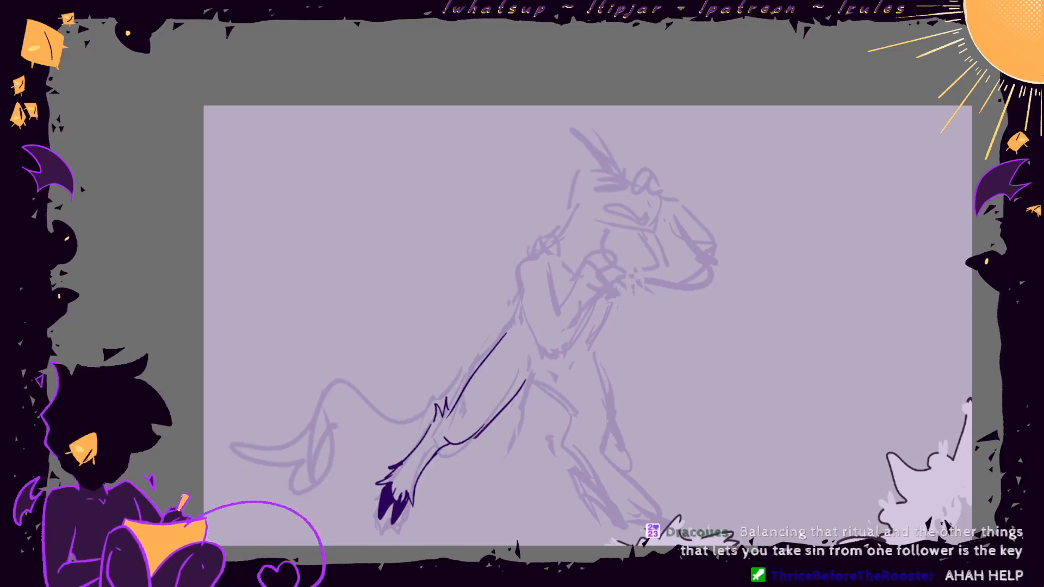
# - Redraw the underside of the rear leg so the thigh curve joins the lower leg cleanly at the knee
pyautogui.hotkey('ctrl', 'z')
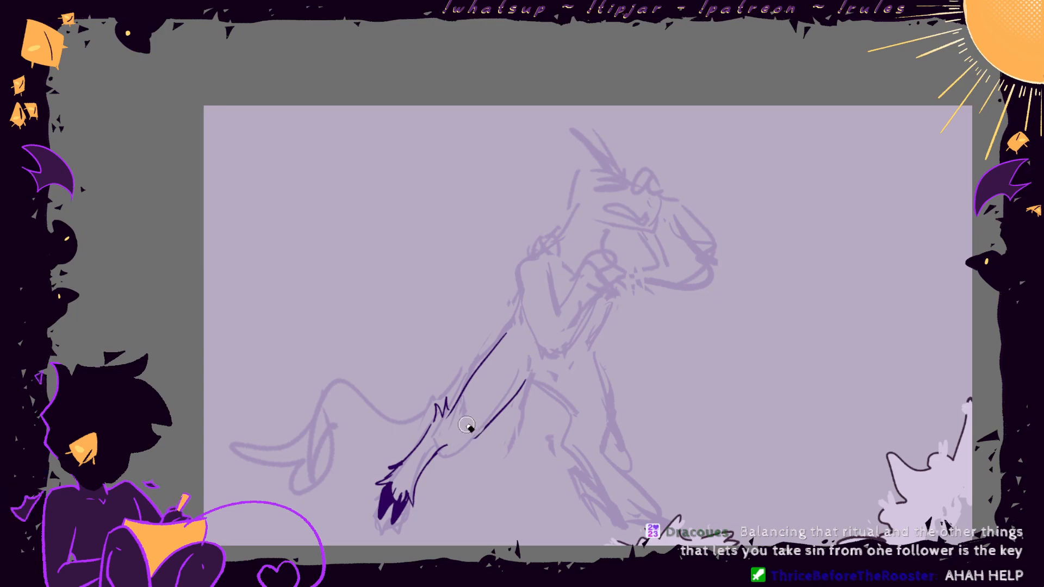
pyautogui.moveTo(447, 436); pyautogui.dragTo(499, 413)
pyautogui.hotkey('ctrl', 'z')
pyautogui.moveTo(443, 439); pyautogui.dragTo(493, 418)
pyautogui.hotkey('ctrl', 'z')
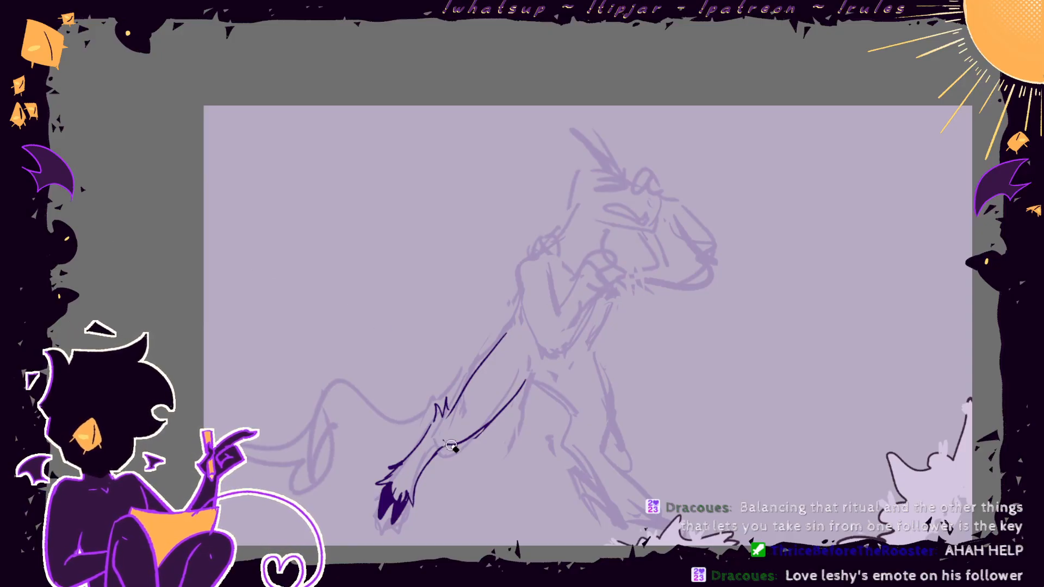
pyautogui.hotkey('ctrl', 'z')
pyautogui.moveTo(444, 440); pyautogui.dragTo(513, 396)
pyautogui.moveTo(444, 443); pyautogui.dragTo(429, 461)
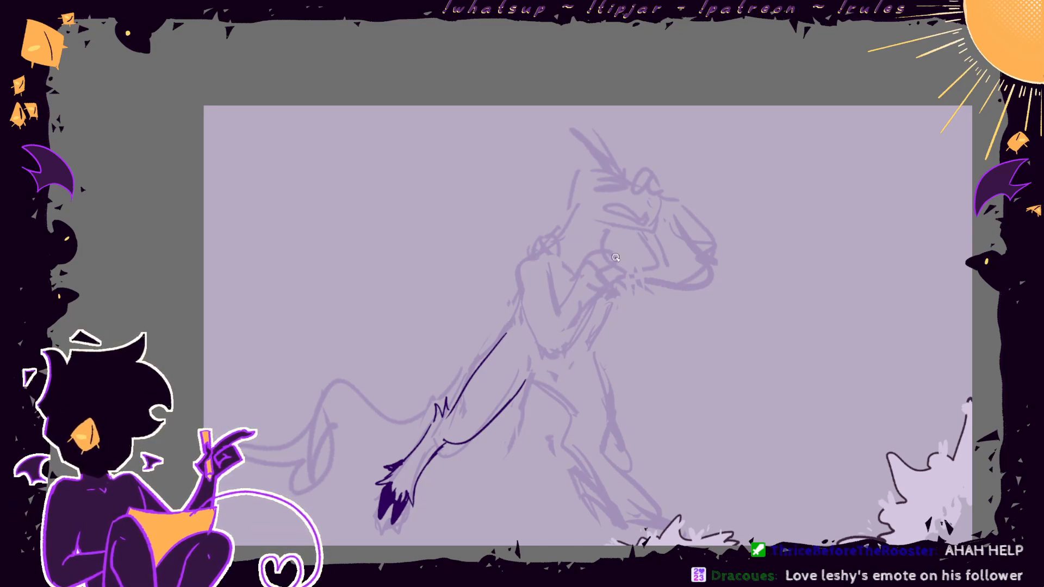
# - Ink the near arm bent at the elbow, with fur at the elbow and wrist and the start of the hand
pyautogui.moveTo(547, 269); pyautogui.dragTo(559, 307)
pyautogui.moveTo(580, 271)
pyautogui.mouseDown()
pyautogui.moveTo(552, 310)
pyautogui.moveTo(567, 330)
pyautogui.mouseUp()
pyautogui.moveTo(518, 283)
pyautogui.mouseDown()
pyautogui.moveTo(537, 341)
pyautogui.moveTo(574, 344)
pyautogui.mouseUp()
pyautogui.moveTo(581, 265)
pyautogui.mouseDown()
pyautogui.moveTo(590, 289)
pyautogui.moveTo(603, 256)
pyautogui.moveTo(608, 265)
pyautogui.mouseUp()
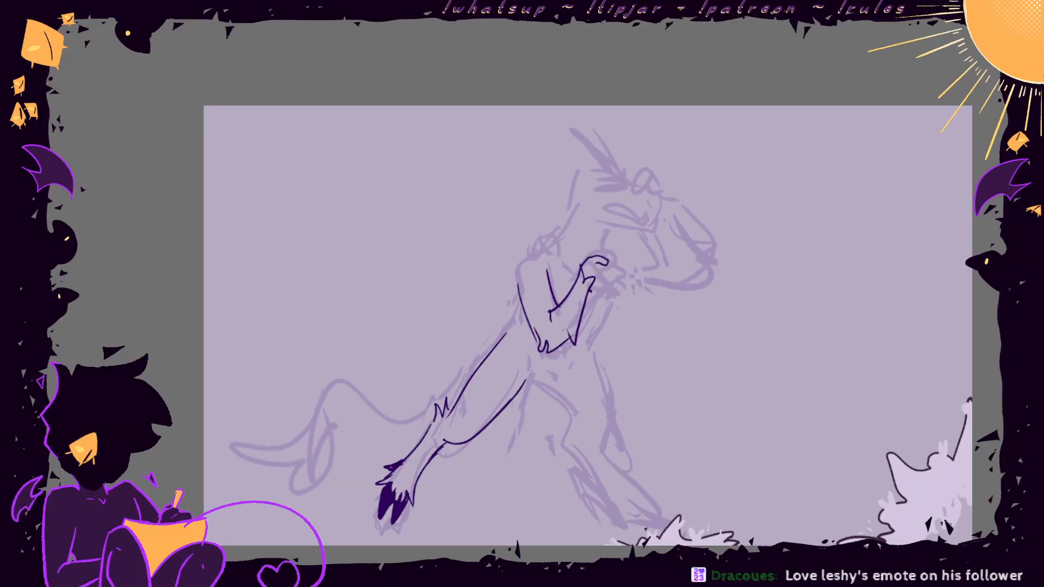
# - Redraw the near hand's curled fingers and fill their tips with solid dark purple
pyautogui.scroll(1, 907, 514)
pyautogui.moveTo(557, 218)
pyautogui.mouseDown()
pyautogui.moveTo(566, 231)
pyautogui.moveTo(556, 212)
pyautogui.moveTo(563, 237)
pyautogui.moveTo(549, 242)
pyautogui.moveTo(545, 265)
pyautogui.moveTo(556, 252)
pyautogui.mouseUp()
pyautogui.hotkey('ctrl', 'z')
pyautogui.hotkey('ctrl', 'z')
pyautogui.moveTo(555, 252); pyautogui.dragTo(540, 265)
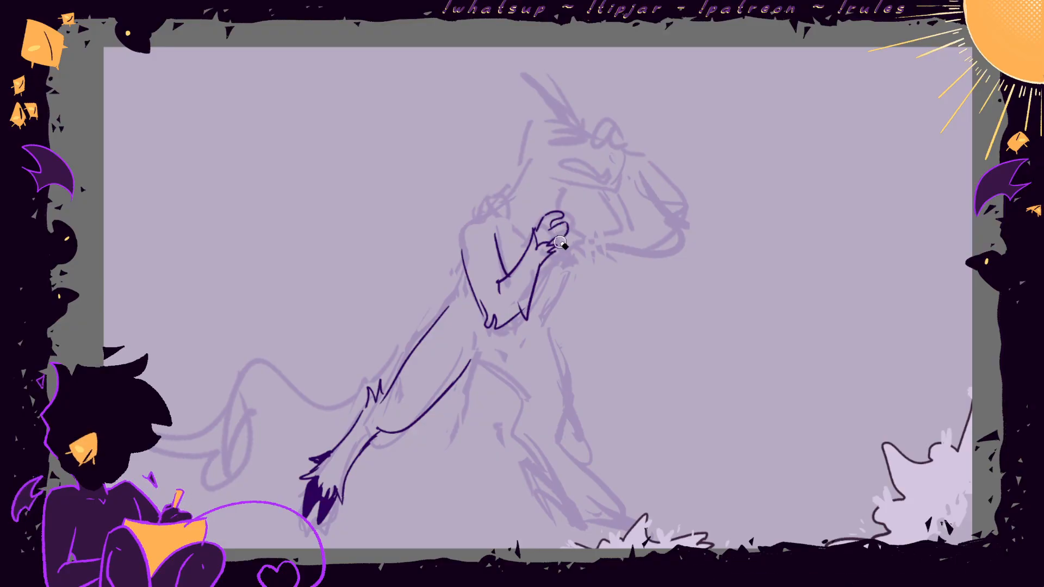
pyautogui.moveTo(568, 223); pyautogui.dragTo(561, 237)
pyautogui.moveTo(559, 223)
pyautogui.mouseDown()
pyautogui.moveTo(573, 227)
pyautogui.moveTo(547, 235)
pyautogui.moveTo(551, 224)
pyautogui.moveTo(571, 223)
pyautogui.mouseUp()
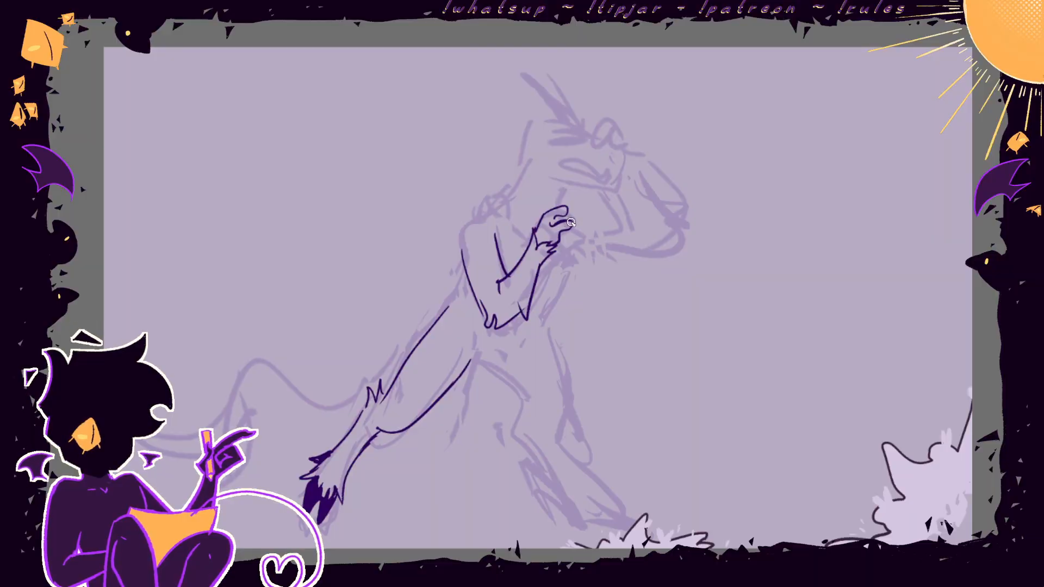
pyautogui.moveTo(571, 222)
pyautogui.mouseDown()
pyautogui.moveTo(567, 230)
pyautogui.moveTo(560, 211)
pyautogui.moveTo(571, 224)
pyautogui.mouseUp()
pyautogui.click(1022, 305)
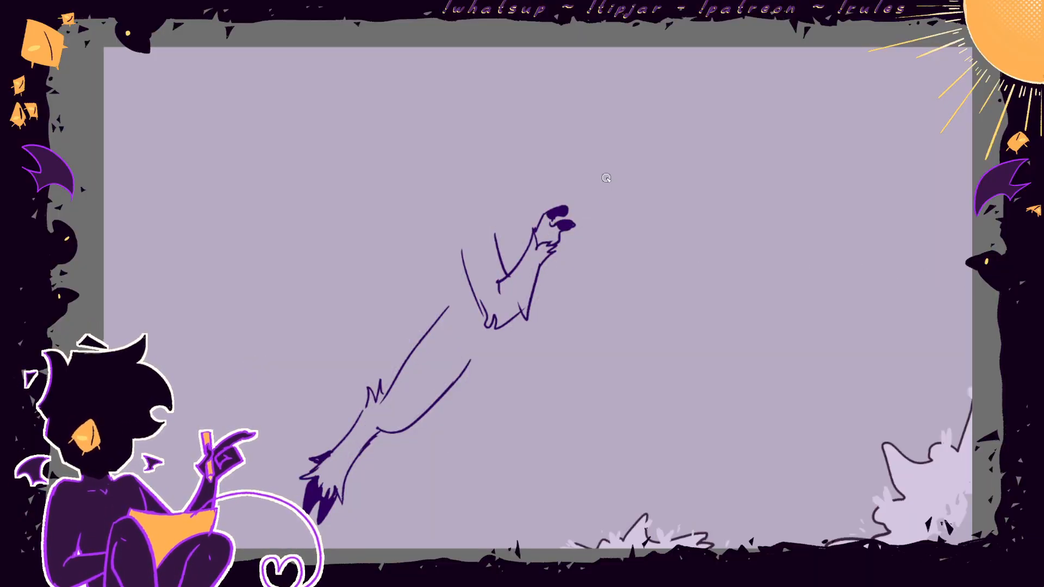
pyautogui.click(1023, 305)
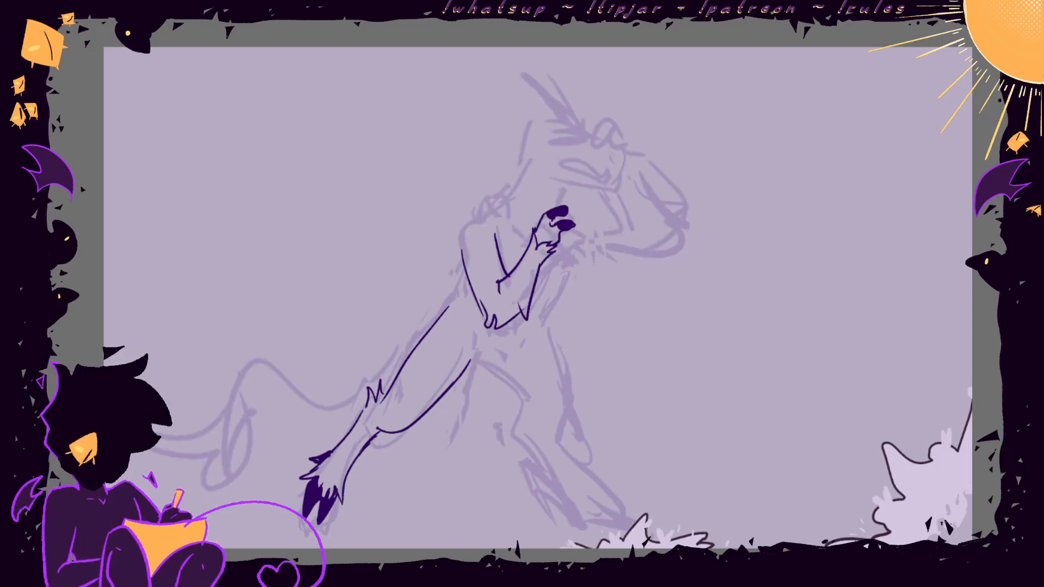
# - Ink the near shoulder and upper arm, short fur strokes beside the neck, and the furry edge behind the hand
pyautogui.moveTo(462, 252); pyautogui.dragTo(500, 262)
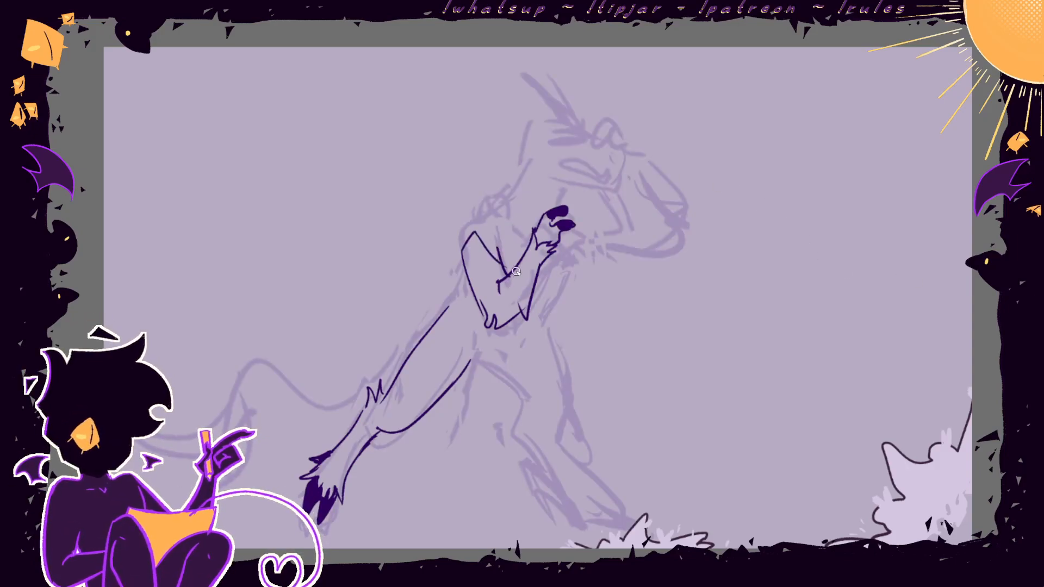
pyautogui.moveTo(520, 225); pyautogui.dragTo(522, 240)
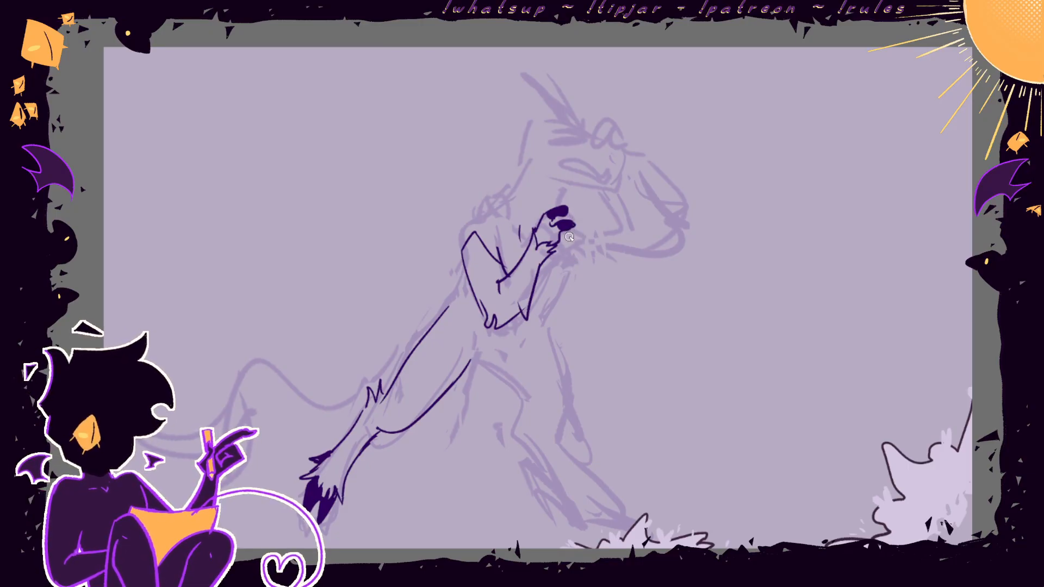
pyautogui.moveTo(569, 237); pyautogui.dragTo(548, 282)
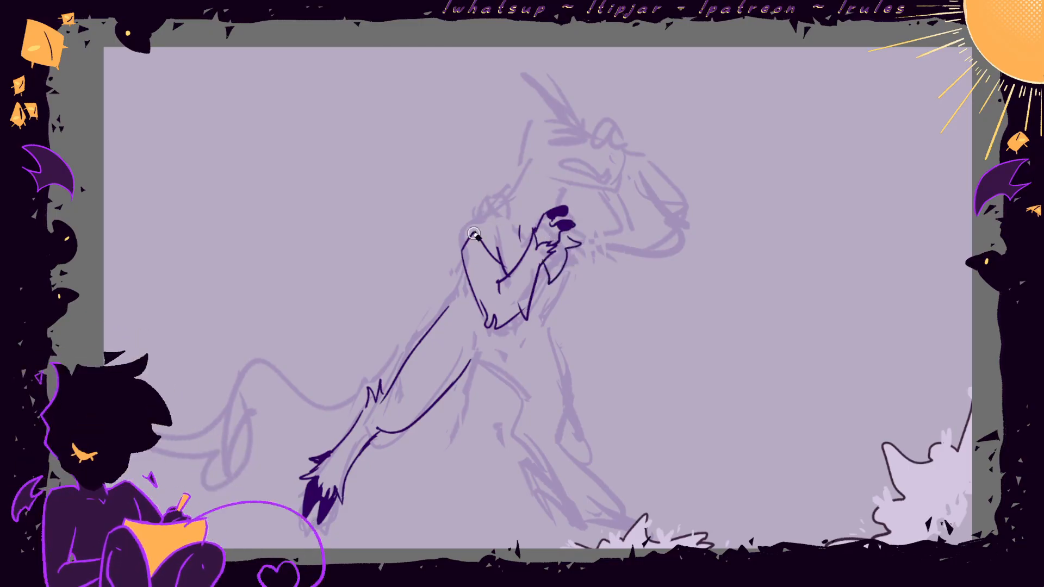
pyautogui.moveTo(475, 233); pyautogui.dragTo(503, 259)
pyautogui.moveTo(469, 238); pyautogui.dragTo(506, 268)
# - Ink the shaggy cloak from the shoulder down the back, and its jagged front hanging below the arm
pyautogui.moveTo(492, 211)
pyautogui.mouseDown()
pyautogui.moveTo(520, 235)
pyautogui.moveTo(466, 214)
pyautogui.moveTo(414, 322)
pyautogui.mouseUp()
pyautogui.moveTo(461, 263)
pyautogui.mouseDown()
pyautogui.moveTo(419, 295)
pyautogui.moveTo(398, 360)
pyautogui.mouseUp()
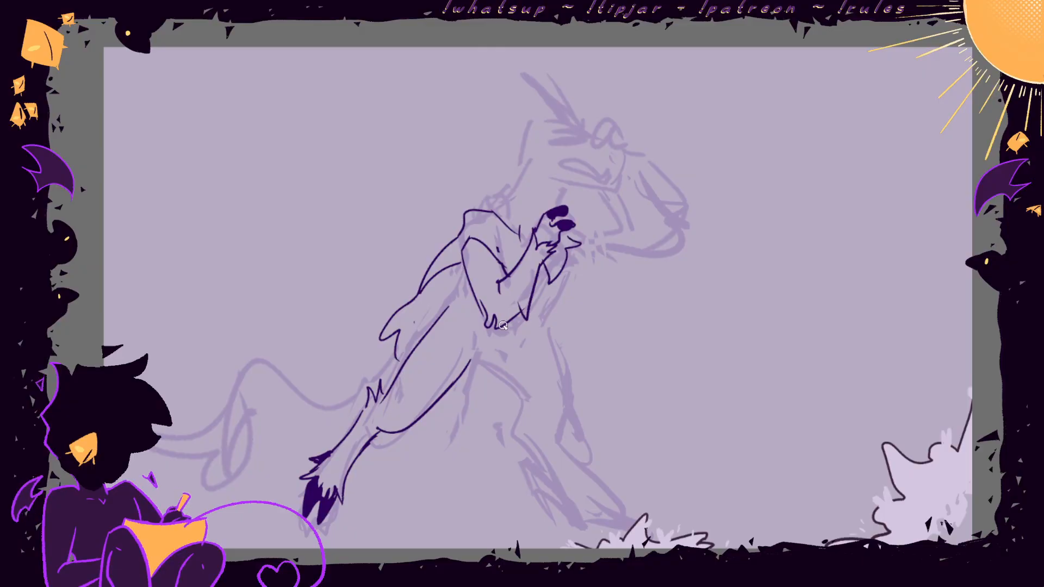
pyautogui.moveTo(507, 328); pyautogui.dragTo(513, 357)
pyautogui.moveTo(516, 348); pyautogui.dragTo(525, 362)
pyautogui.moveTo(575, 240)
pyautogui.mouseDown()
pyautogui.moveTo(592, 236)
pyautogui.moveTo(592, 305)
pyautogui.moveTo(527, 381)
pyautogui.moveTo(518, 348)
pyautogui.mouseUp()
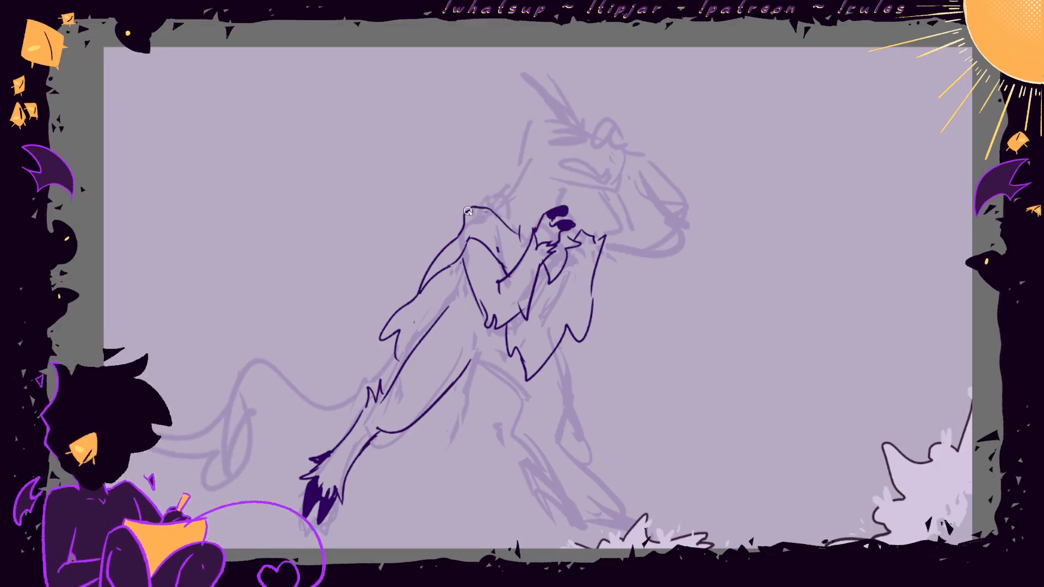
# - Draw a curved collar band around the neck and fill it with solid dark purple
pyautogui.moveTo(511, 190); pyautogui.dragTo(568, 202)
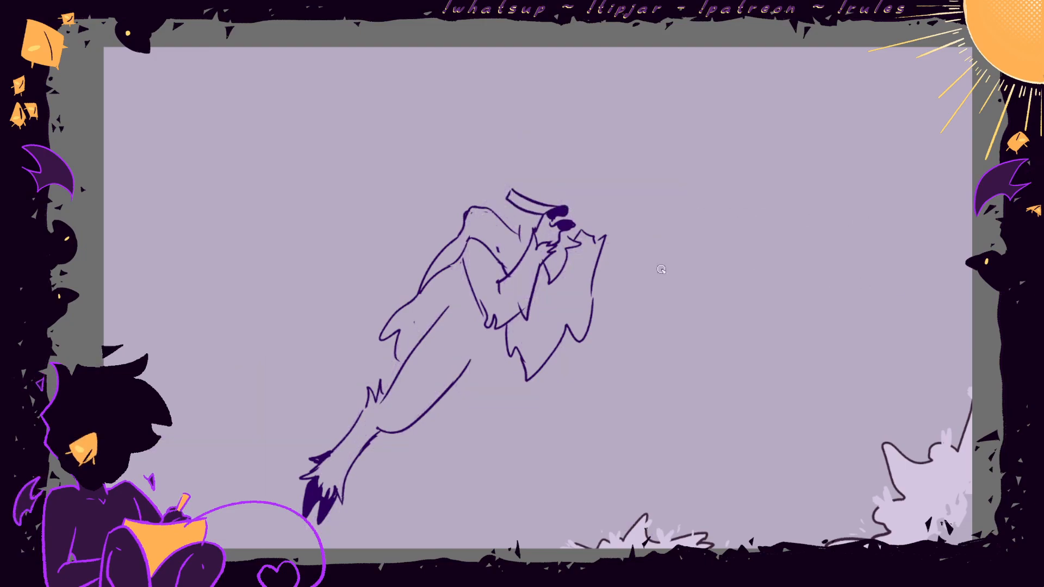
pyautogui.click(543, 207)
pyautogui.hotkey('ctrl', ',')
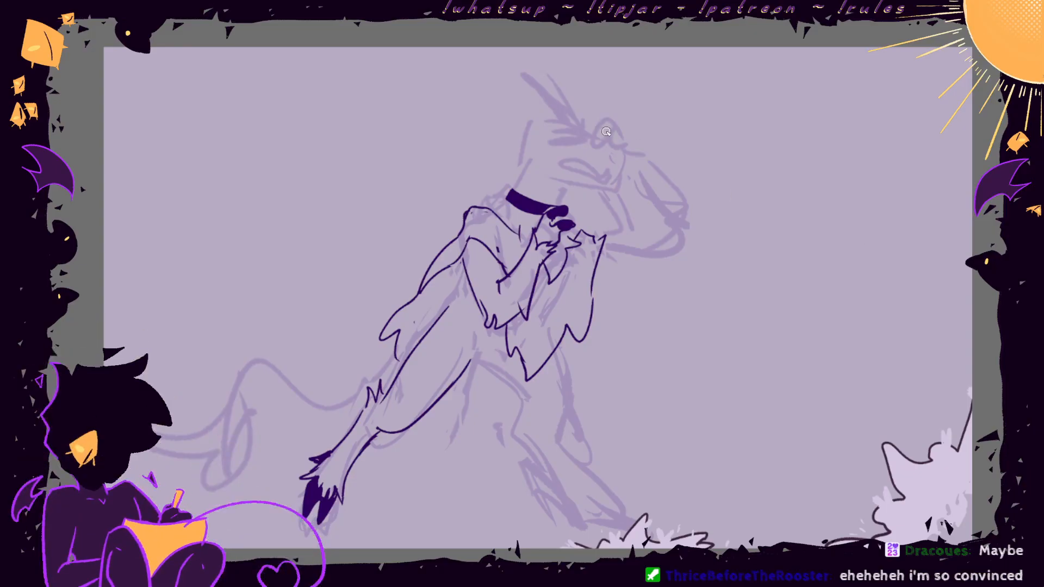
# - Ink the small pointed shapes on the forehead, and transform the head to make it slightly narrower
pyautogui.moveTo(606, 132)
pyautogui.mouseDown()
pyautogui.moveTo(592, 142)
pyautogui.moveTo(611, 132)
pyautogui.moveTo(609, 148)
pyautogui.moveTo(629, 137)
pyautogui.moveTo(628, 146)
pyautogui.mouseUp()
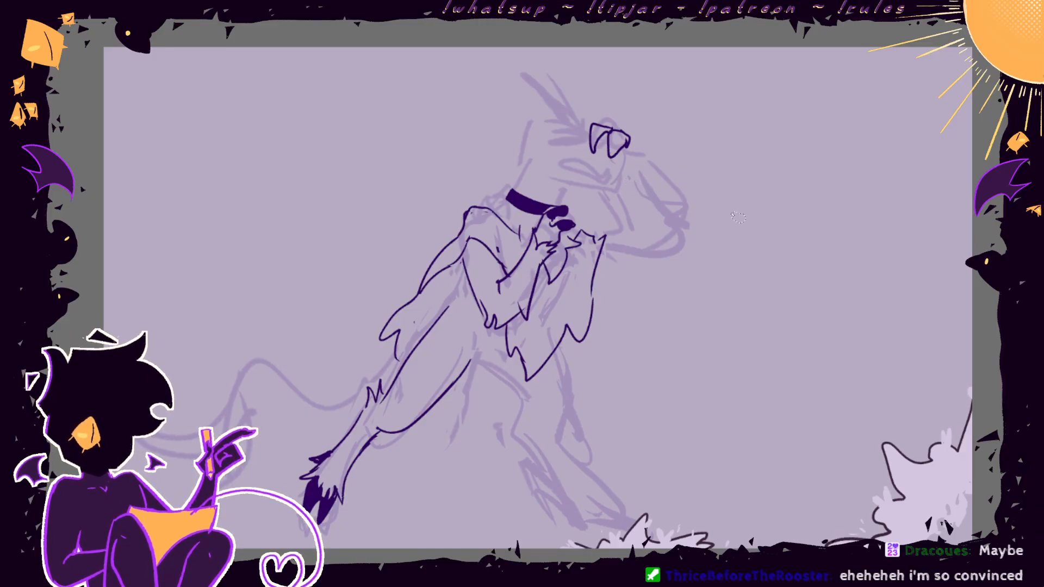
pyautogui.moveTo(682, 233)
pyautogui.mouseDown()
pyautogui.moveTo(566, 196)
pyautogui.moveTo(522, 81)
pyautogui.moveTo(701, 98)
pyautogui.moveTo(729, 240)
pyautogui.moveTo(744, 236)
pyautogui.moveTo(703, 238)
pyautogui.mouseUp()
pyautogui.press('Return')
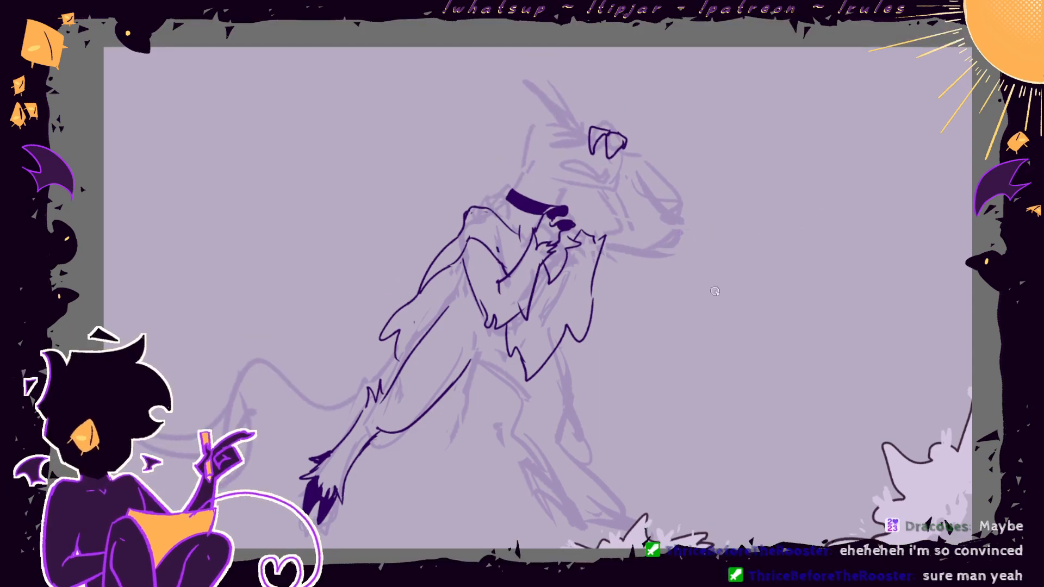
# - Ink the near curved horn, fill it with solid dark purple, and add pointed hair tufts in front of its base
pyautogui.moveTo(542, 123)
pyautogui.mouseDown()
pyautogui.moveTo(485, 79)
pyautogui.moveTo(547, 118)
pyautogui.moveTo(497, 71)
pyautogui.moveTo(555, 120)
pyautogui.mouseUp()
pyautogui.hotkey('ctrl', 'z')
pyautogui.hotkey('ctrl', 'z')
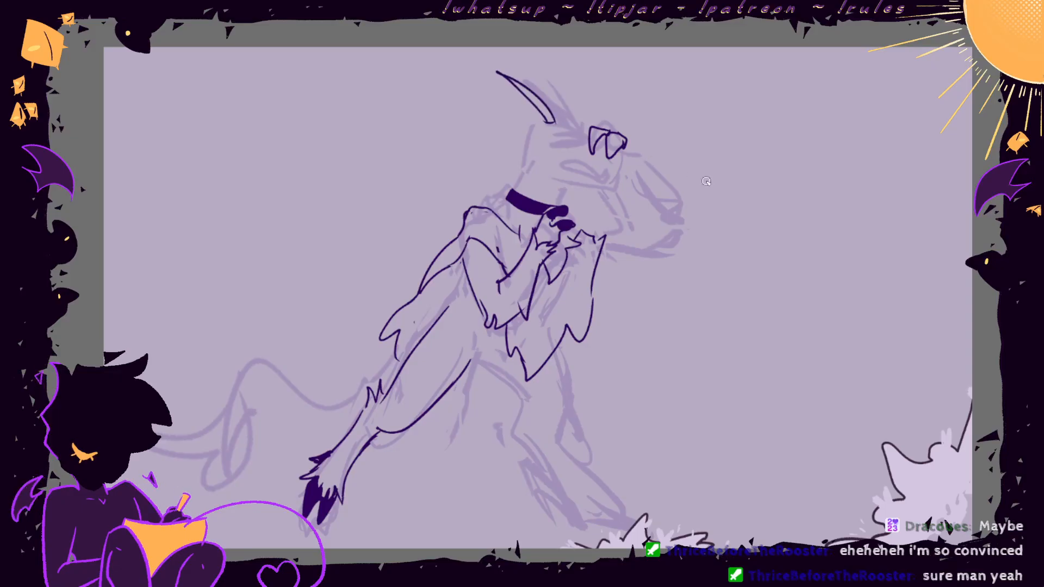
pyautogui.moveTo(497, 69); pyautogui.dragTo(504, 73)
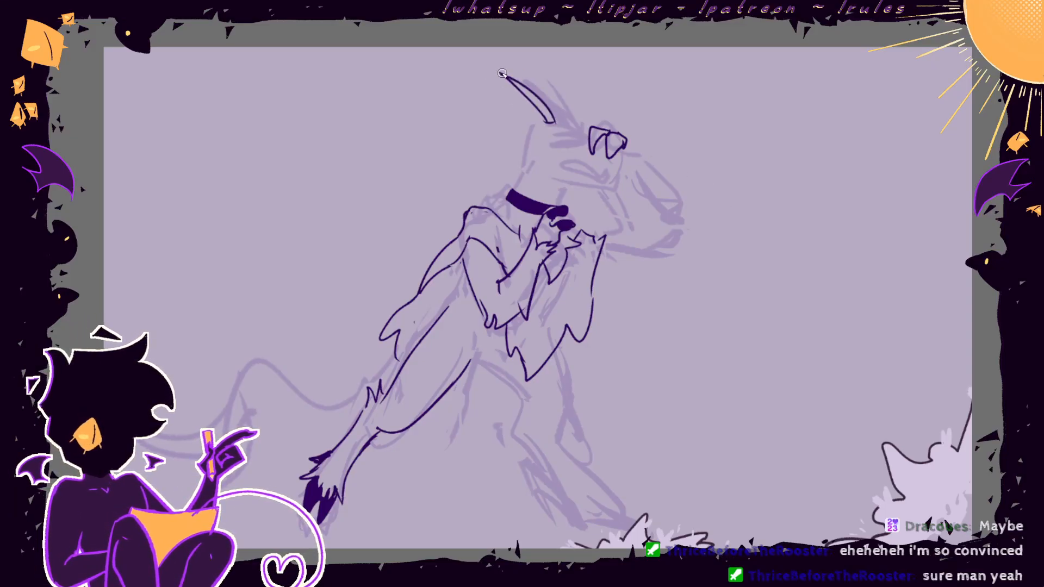
pyautogui.click(943, 217)
pyautogui.moveTo(545, 116); pyautogui.dragTo(554, 113)
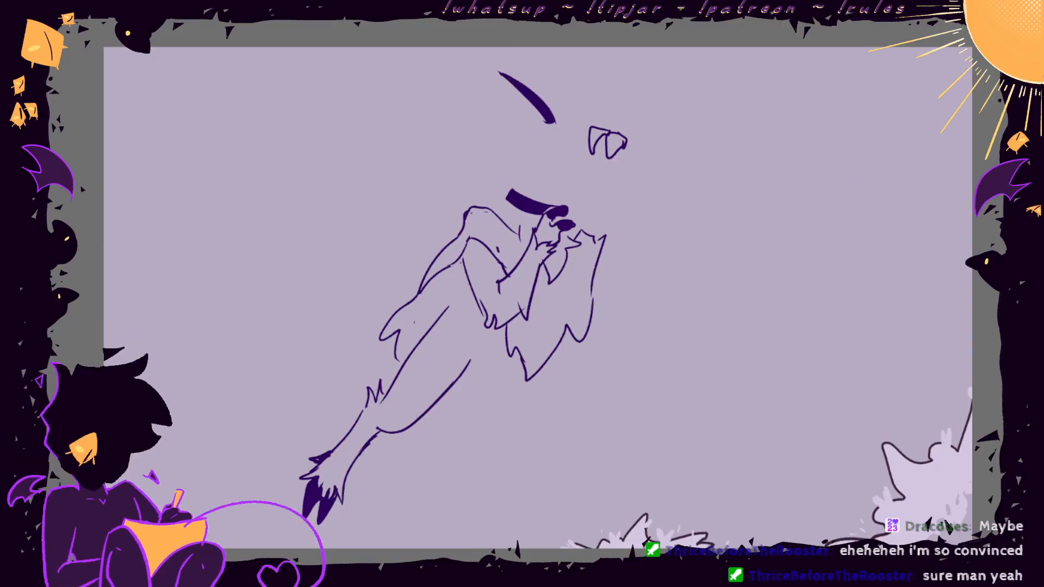
pyautogui.click(943, 217)
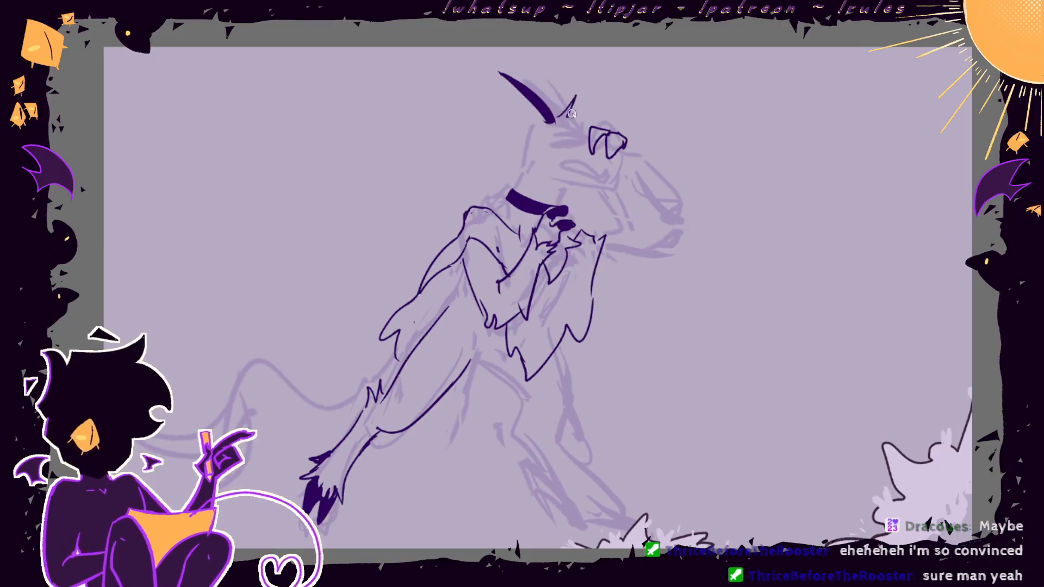
pyautogui.moveTo(558, 114)
pyautogui.mouseDown()
pyautogui.moveTo(567, 100)
pyautogui.moveTo(585, 105)
pyautogui.moveTo(564, 113)
pyautogui.moveTo(589, 123)
pyautogui.mouseUp()
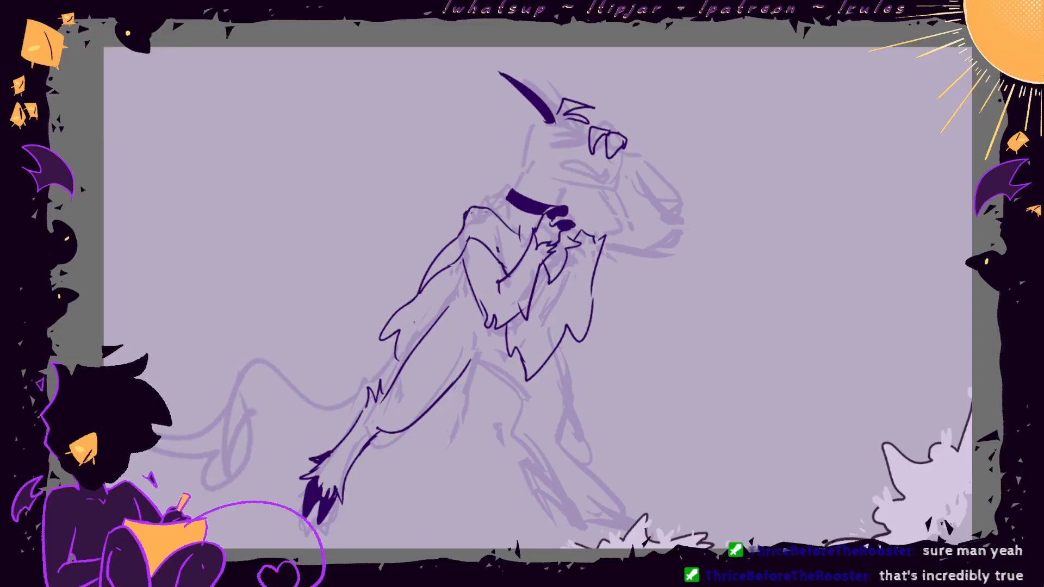
# - Ink the drooping ear with its tufted tip, transform it into place, close its base and fill it with dark purple
pyautogui.moveTo(536, 138)
pyautogui.mouseDown()
pyautogui.moveTo(483, 149)
pyautogui.moveTo(549, 133)
pyautogui.mouseUp()
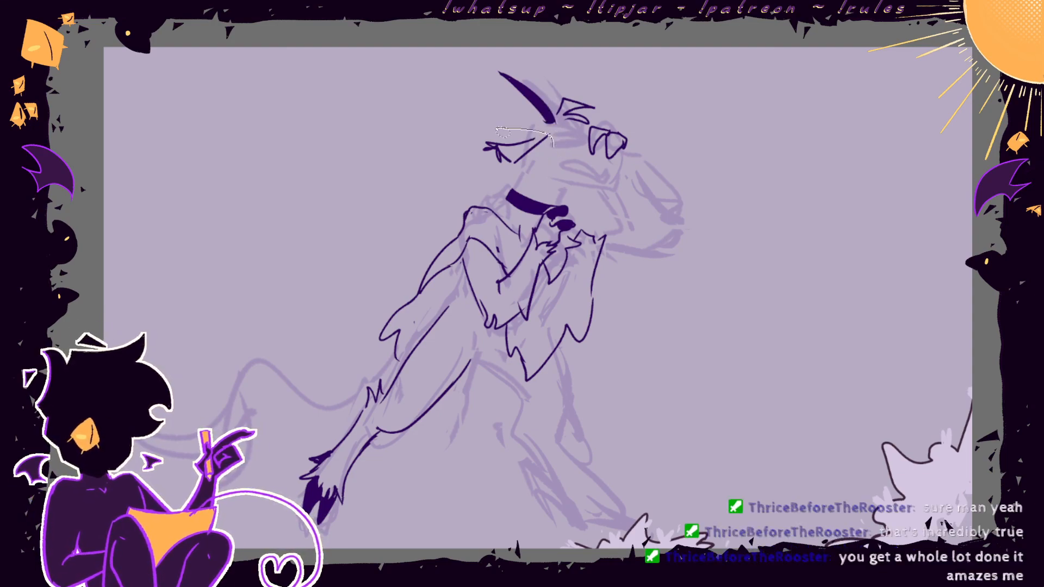
pyautogui.moveTo(560, 145); pyautogui.dragTo(511, 169)
pyautogui.hotkey('ctrl', 't')
pyautogui.press('Return')
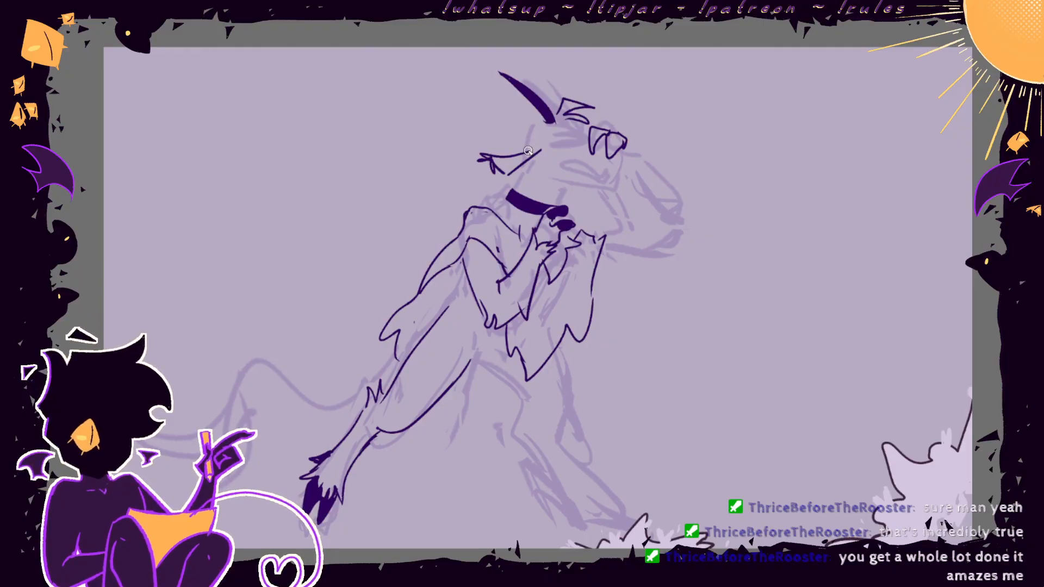
pyautogui.moveTo(545, 138); pyautogui.dragTo(536, 156)
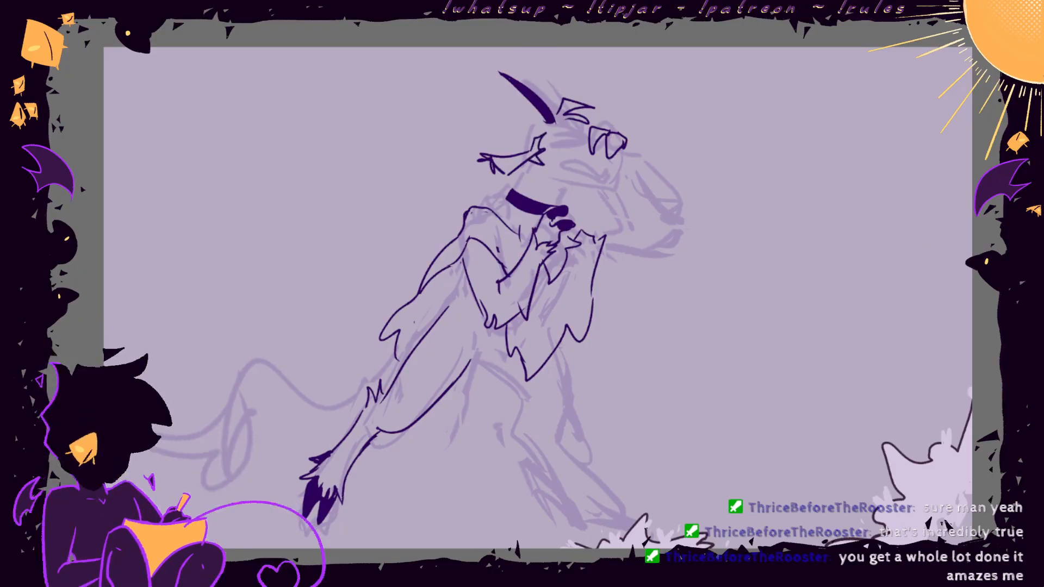
pyautogui.click(516, 161)
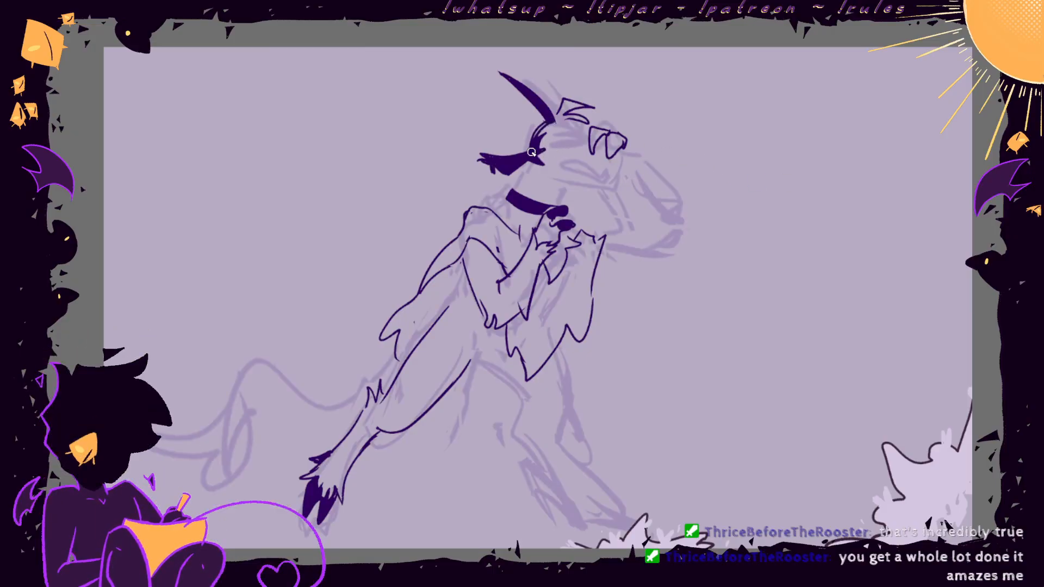
# - Ink the far horn behind the near one, and fill the two pointed shapes on the face with dark purple
pyautogui.moveTo(527, 71)
pyautogui.mouseDown()
pyautogui.moveTo(576, 106)
pyautogui.moveTo(527, 71)
pyautogui.mouseUp()
pyautogui.moveTo(556, 104); pyautogui.dragTo(530, 75)
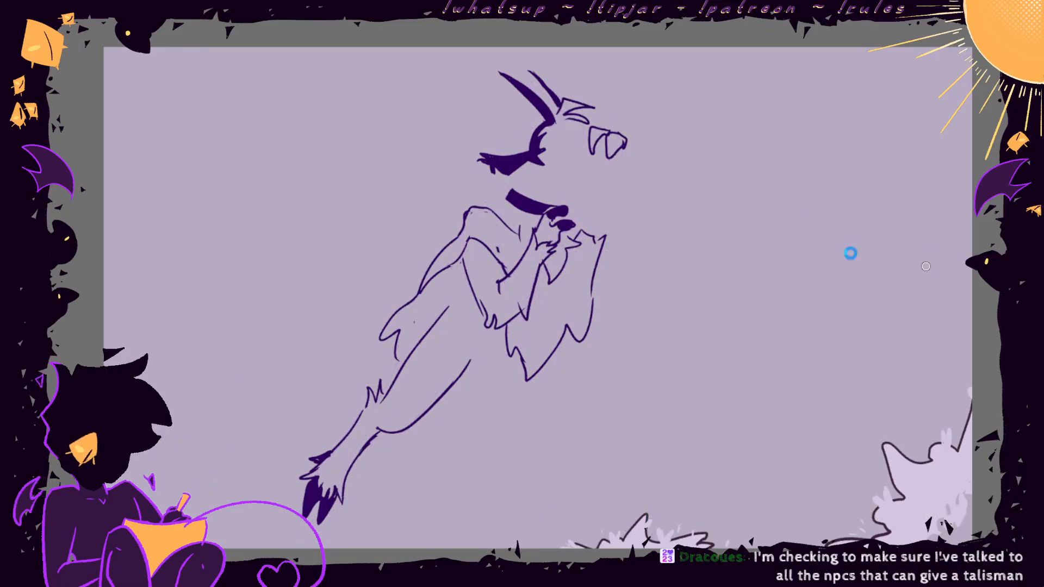
pyautogui.click(596, 137)
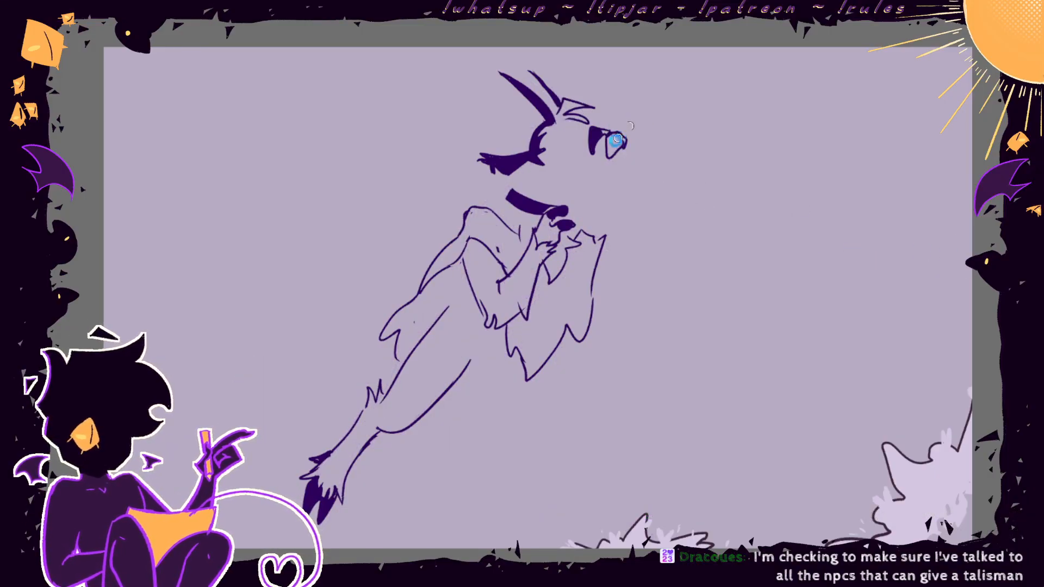
pyautogui.click(610, 143)
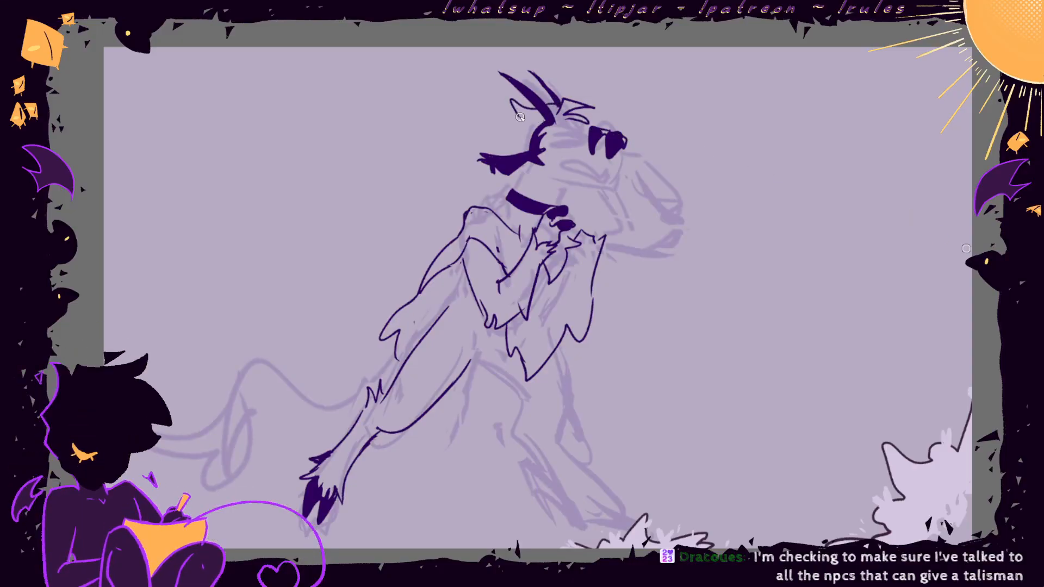
# - Ink the spiky hair behind the horns, the furry cheek, mouth and chin, and short lines for the closed eye
pyautogui.hotkey('ctrl', 'z')
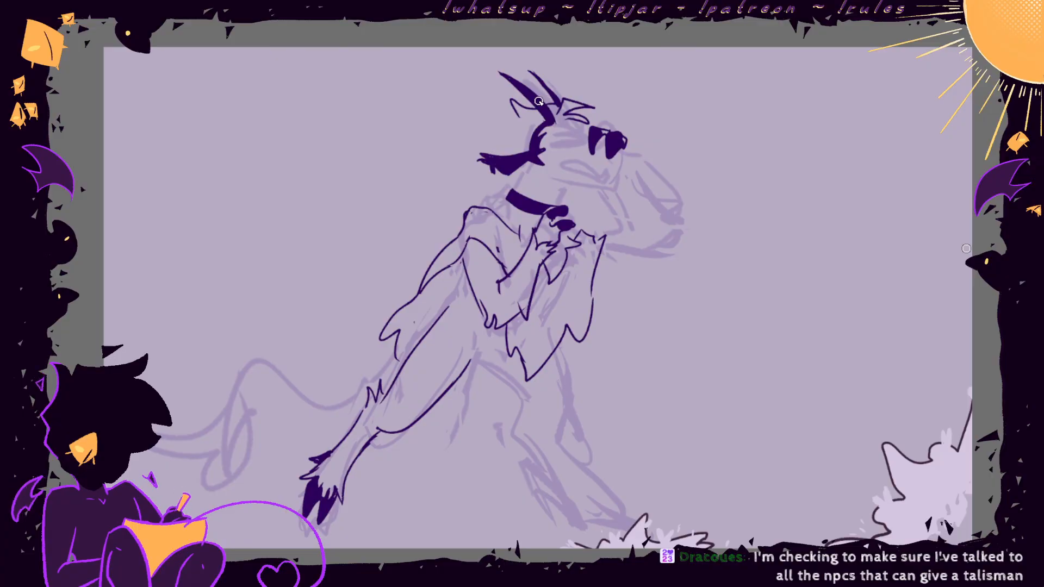
pyautogui.hotkey('ctrl', 'z')
pyautogui.moveTo(542, 102); pyautogui.dragTo(507, 126)
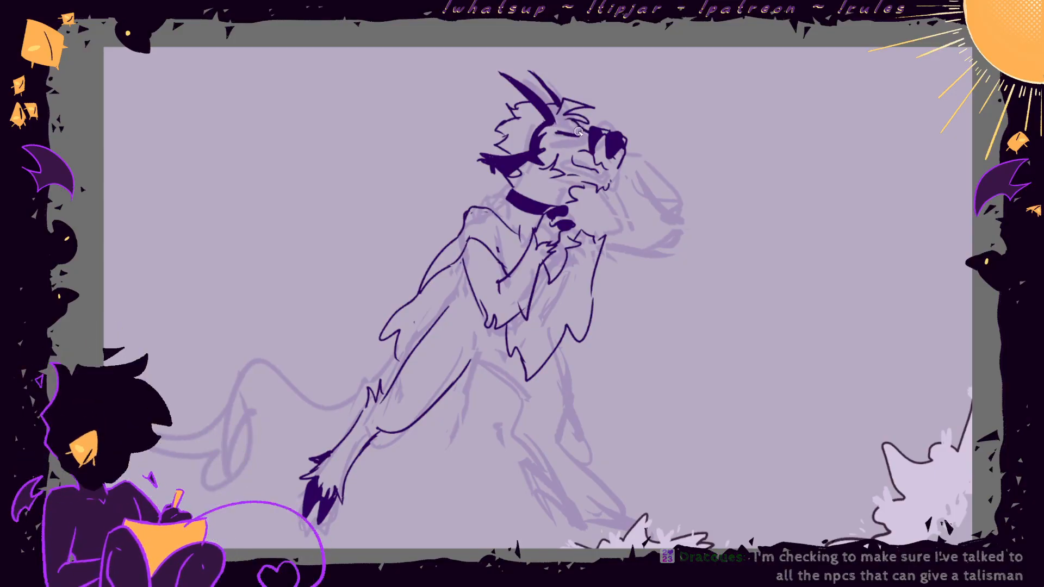
pyautogui.hotkey('ctrl', 'z')
pyautogui.hotkey('ctrl', 'z')
pyautogui.hotkey('ctrl', 'z')
pyautogui.moveTo(559, 138); pyautogui.dragTo(581, 134)
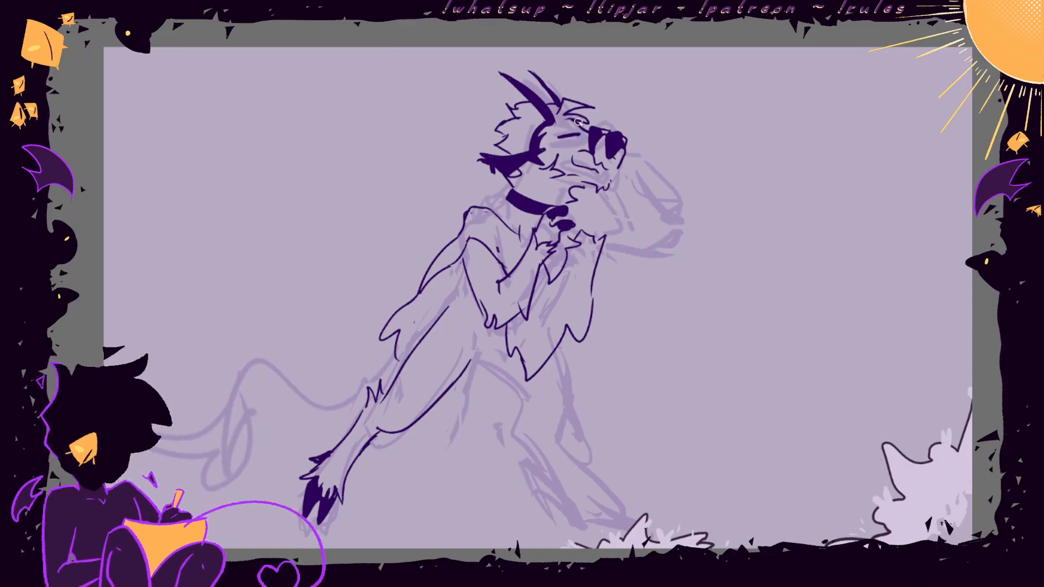
pyautogui.press('Right')
pyautogui.press('Left')
# - Select the whole inked head and move it slightly down toward the collar
pyautogui.moveTo(568, 200)
pyautogui.mouseDown()
pyautogui.moveTo(468, 68)
pyautogui.moveTo(590, 208)
pyautogui.mouseUp()
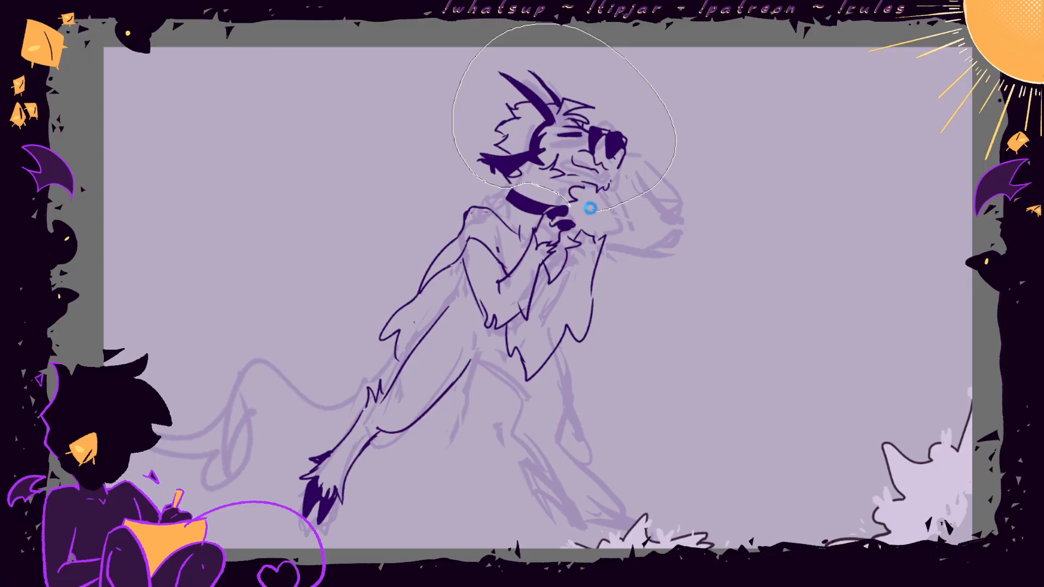
pyautogui.hotkey('ctrl', 't')
pyautogui.moveTo(578, 173); pyautogui.dragTo(653, 212)
pyautogui.press('Return')
pyautogui.hotkey('ctrl', 'd')
pyautogui.hotkey('ctrl', 't')
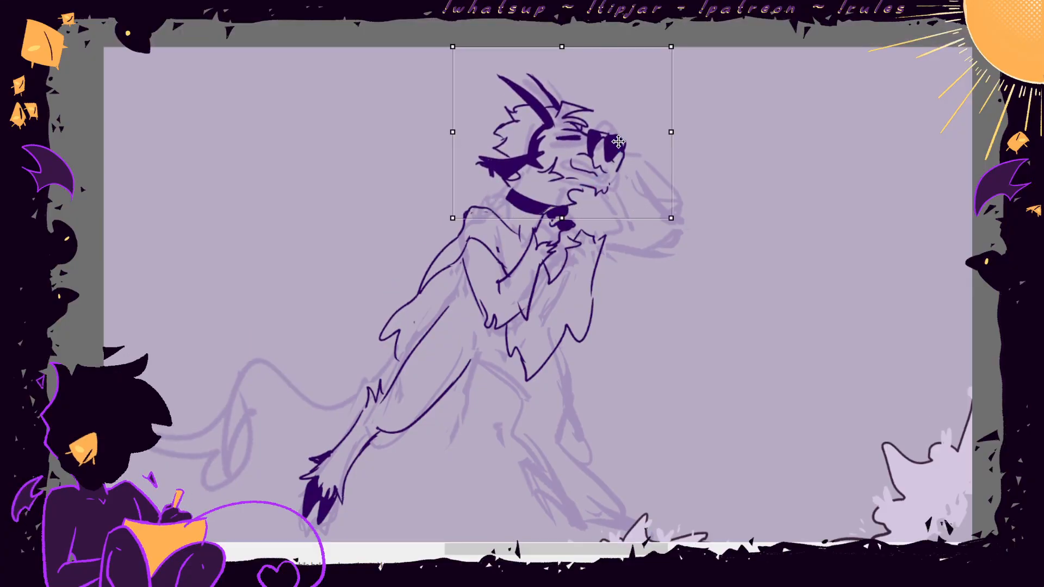
pyautogui.moveTo(621, 142); pyautogui.dragTo(620, 144)
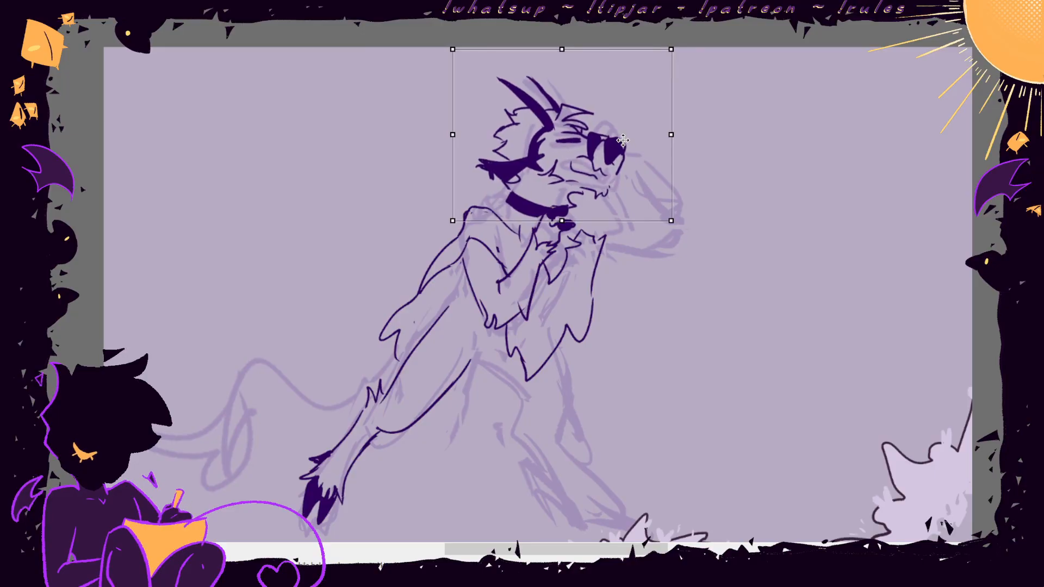
pyautogui.press('Return')
pyautogui.hotkey('ctrl', 'd')
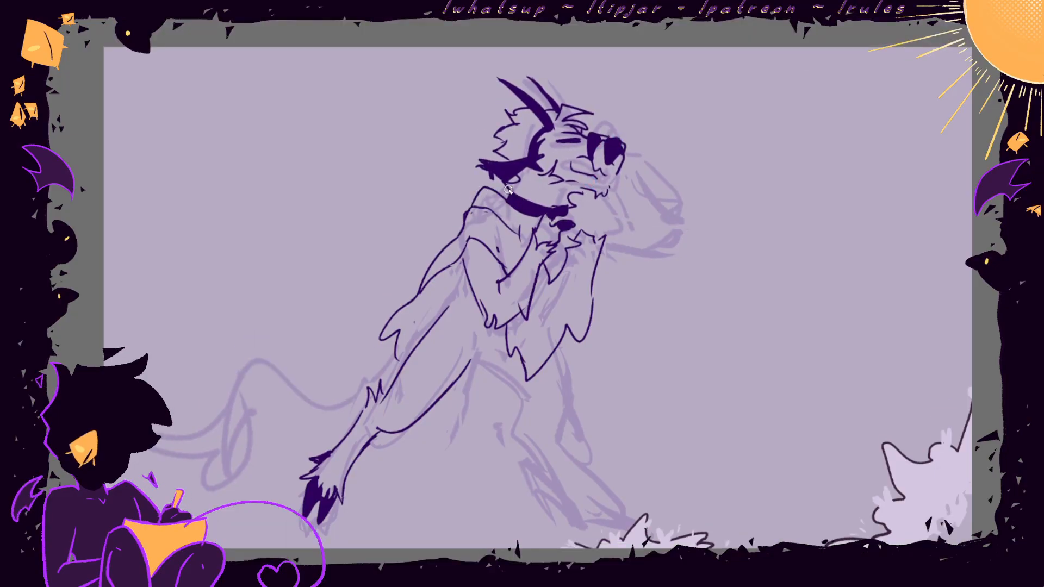
# - Ink the raised fold of the cloak behind the neck, continuing over the back of the shoulder
pyautogui.moveTo(476, 204)
pyautogui.mouseDown()
pyautogui.moveTo(462, 233)
pyautogui.moveTo(499, 219)
pyautogui.moveTo(520, 235)
pyautogui.moveTo(456, 239)
pyautogui.mouseUp()
pyautogui.hotkey('ctrl', 'z')
pyautogui.moveTo(472, 204); pyautogui.dragTo(454, 233)
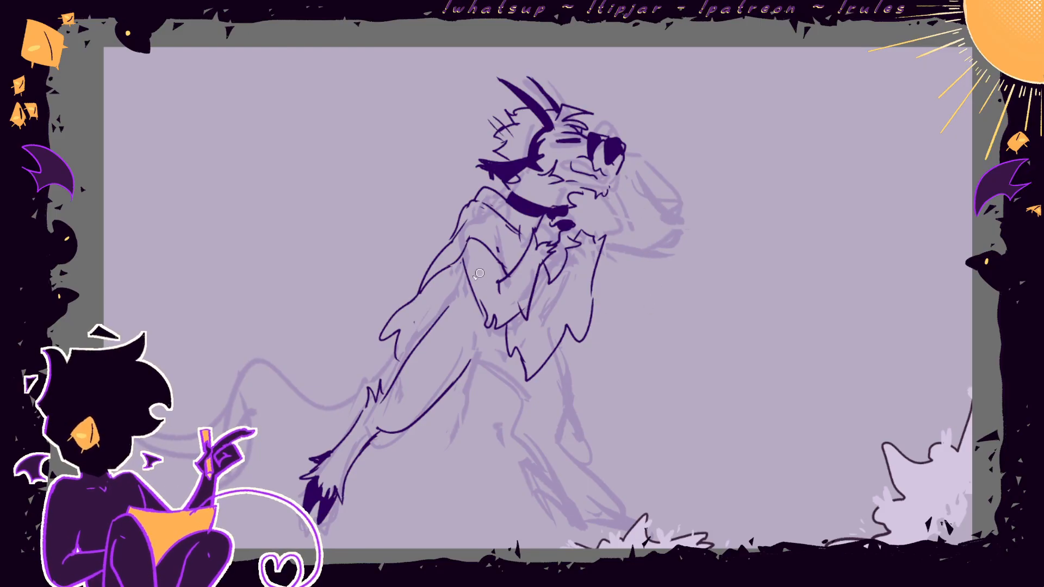
# - Ink the front leg's thigh and lower leg, with a jagged fur tuft at the back of the knee
pyautogui.moveTo(478, 363)
pyautogui.mouseDown()
pyautogui.moveTo(506, 379)
pyautogui.moveTo(521, 414)
pyautogui.mouseUp()
pyautogui.moveTo(562, 351); pyautogui.dragTo(555, 426)
pyautogui.moveTo(517, 395)
pyautogui.mouseDown()
pyautogui.moveTo(516, 426)
pyautogui.moveTo(552, 478)
pyautogui.mouseUp()
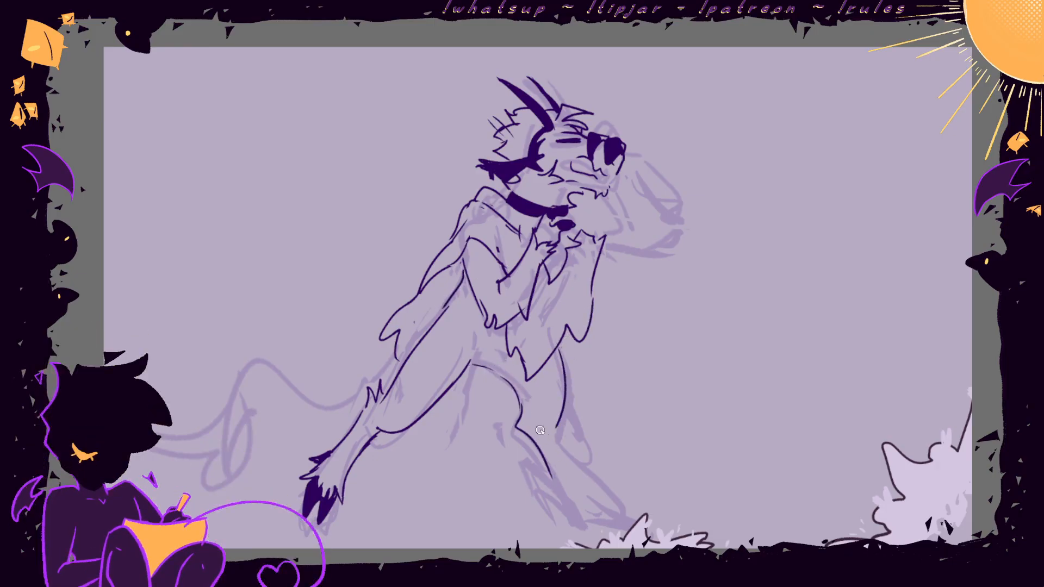
pyautogui.hotkey('ctrl', 'z')
pyautogui.press('e')
pyautogui.moveTo(501, 376); pyautogui.dragTo(531, 409)
pyautogui.press('b')
pyautogui.moveTo(527, 413)
pyautogui.mouseDown()
pyautogui.moveTo(511, 421)
pyautogui.moveTo(533, 447)
pyautogui.moveTo(597, 471)
pyautogui.mouseUp()
pyautogui.moveTo(534, 449); pyautogui.dragTo(567, 494)
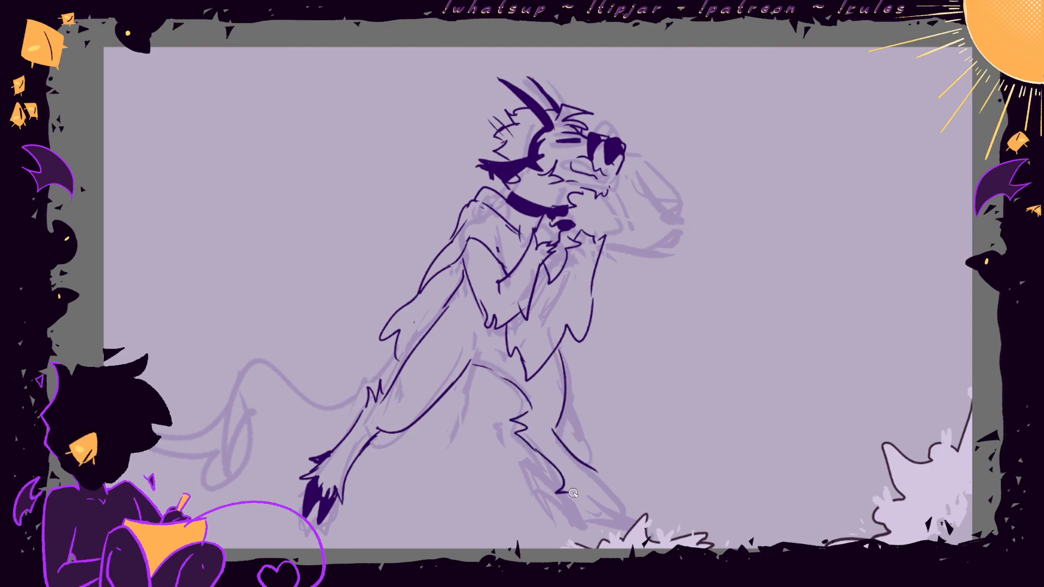
# - Extend the front leg down to the foot, and ink its split hoof filled with dark purple
pyautogui.moveTo(566, 453); pyautogui.dragTo(619, 507)
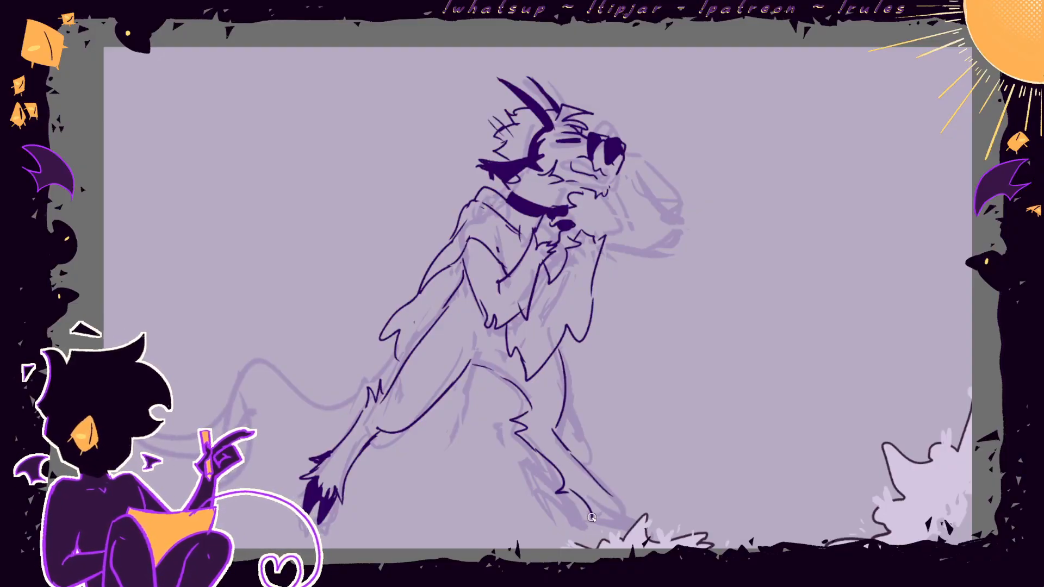
pyautogui.moveTo(584, 513)
pyautogui.mouseDown()
pyautogui.moveTo(624, 511)
pyautogui.moveTo(601, 489)
pyautogui.moveTo(590, 511)
pyautogui.mouseUp()
pyautogui.click(1006, 261)
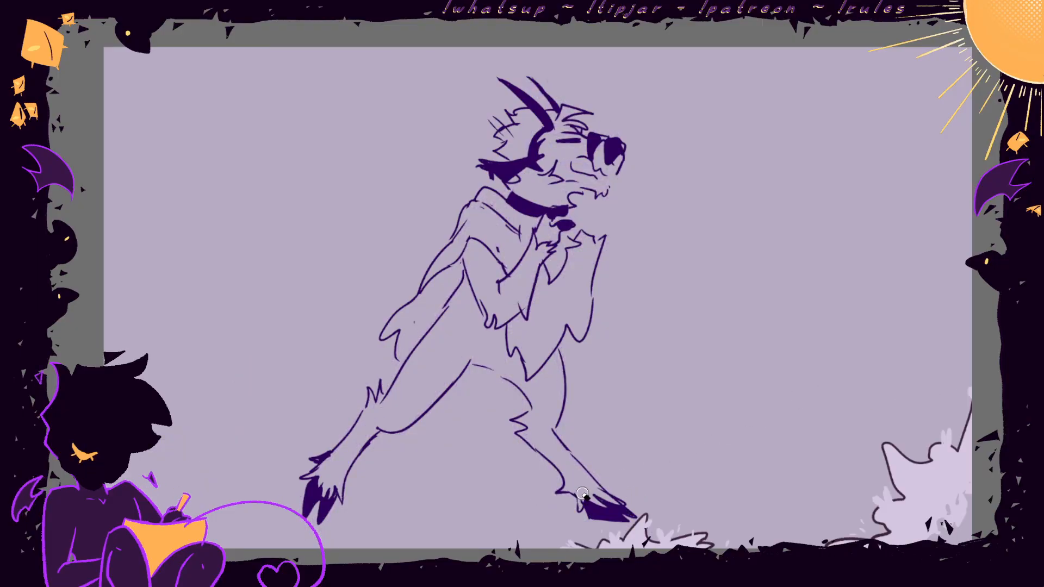
pyautogui.click(1007, 261)
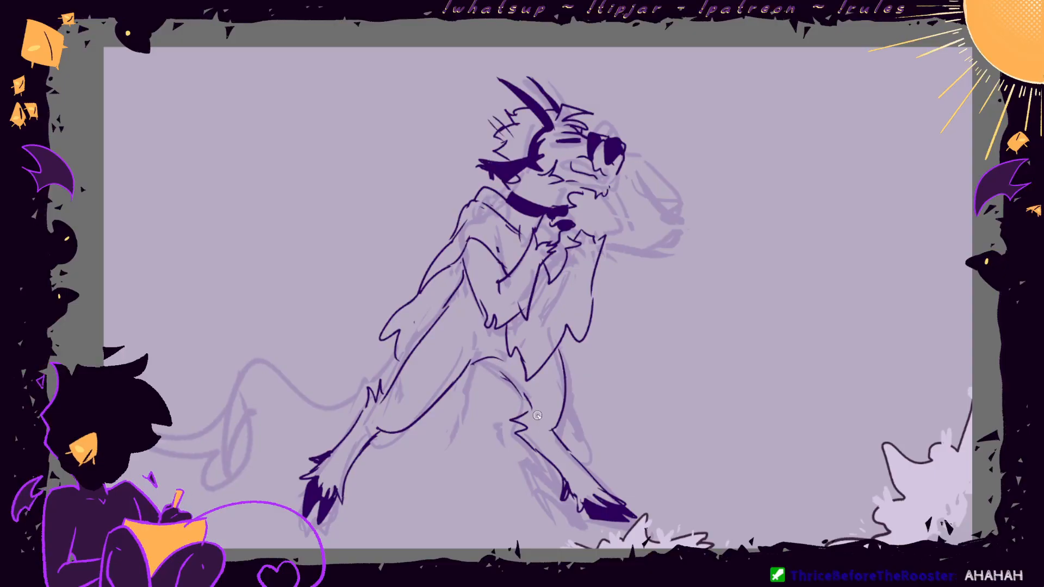
# - Ink the jagged flap between the legs, and the raised far arm with its furry elbow beside the face
pyautogui.moveTo(460, 379); pyautogui.dragTo(481, 403)
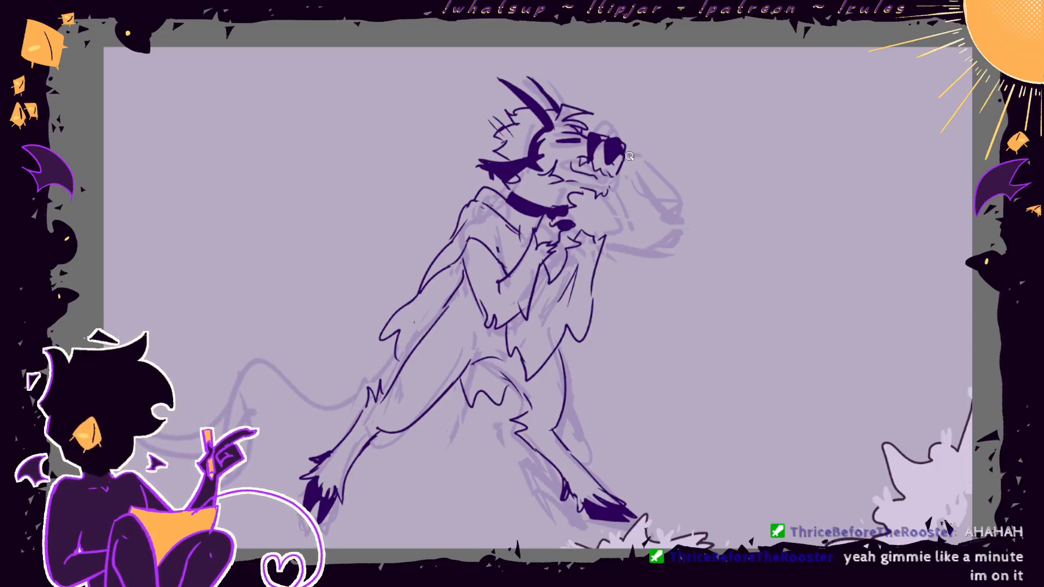
pyautogui.moveTo(630, 155)
pyautogui.mouseDown()
pyautogui.moveTo(673, 193)
pyautogui.moveTo(672, 255)
pyautogui.mouseUp()
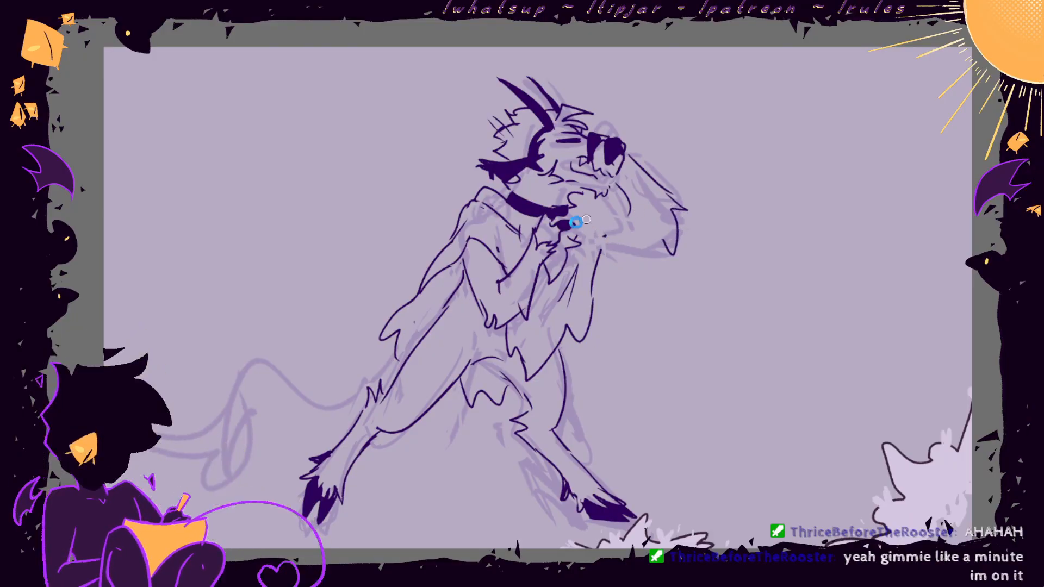
pyautogui.moveTo(592, 218); pyautogui.dragTo(598, 278)
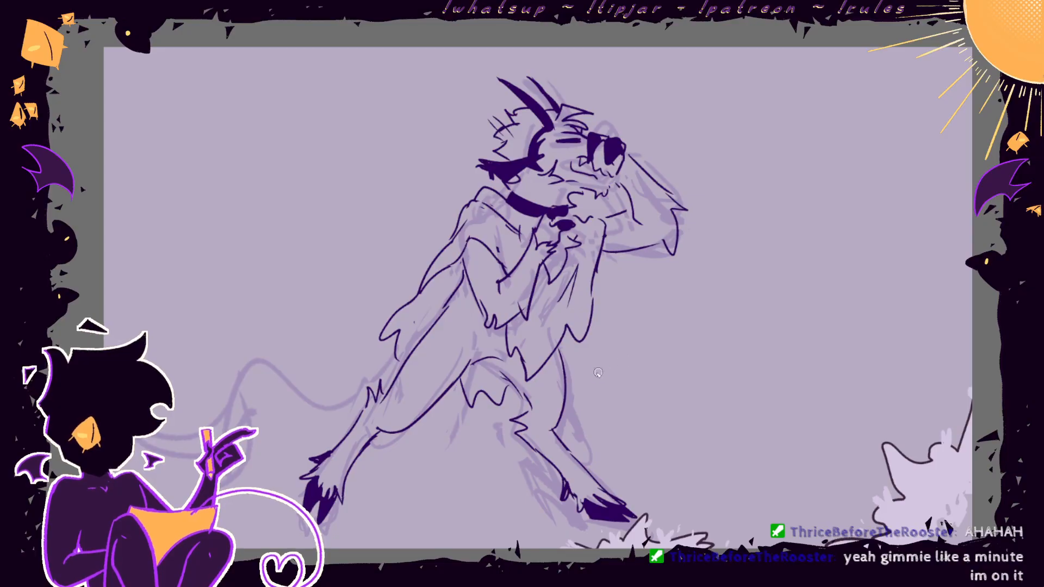
# - Ink a long S-curved tail sweeping back from the hip, and thicken it toward its base
pyautogui.moveTo(435, 321); pyautogui.dragTo(248, 359)
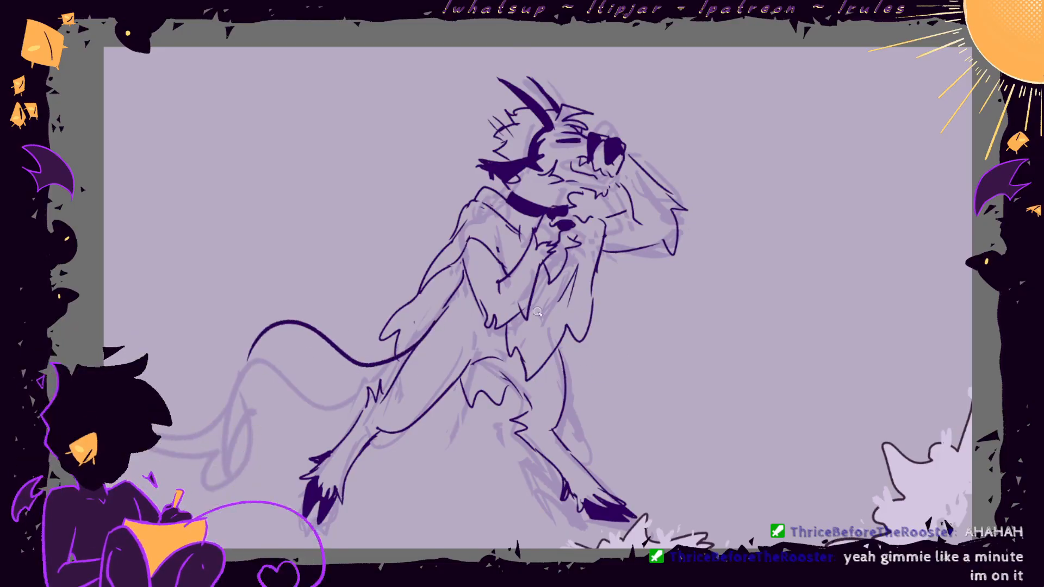
pyautogui.moveTo(409, 348); pyautogui.dragTo(354, 362)
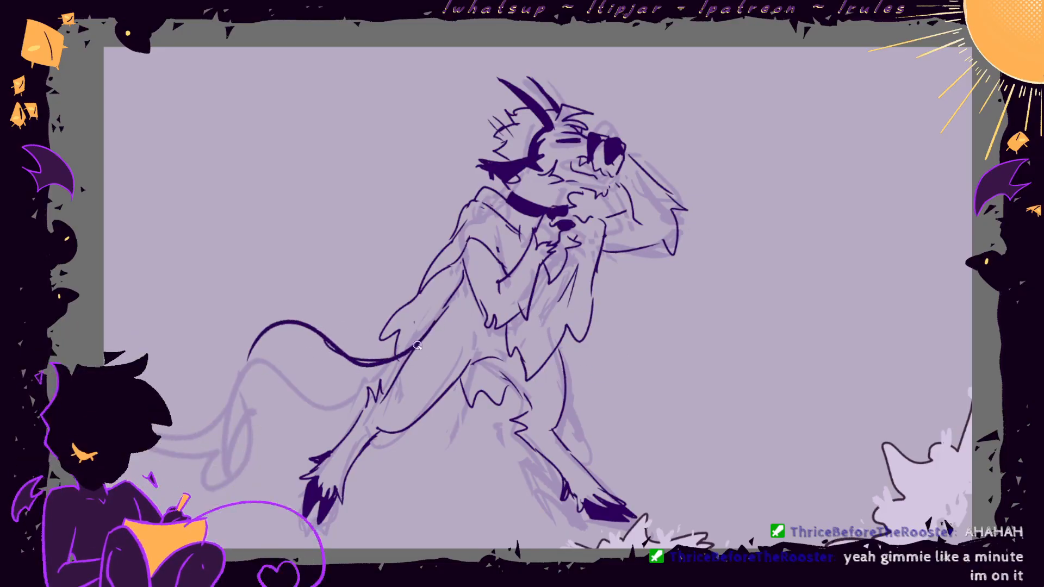
pyautogui.moveTo(413, 351); pyautogui.dragTo(343, 346)
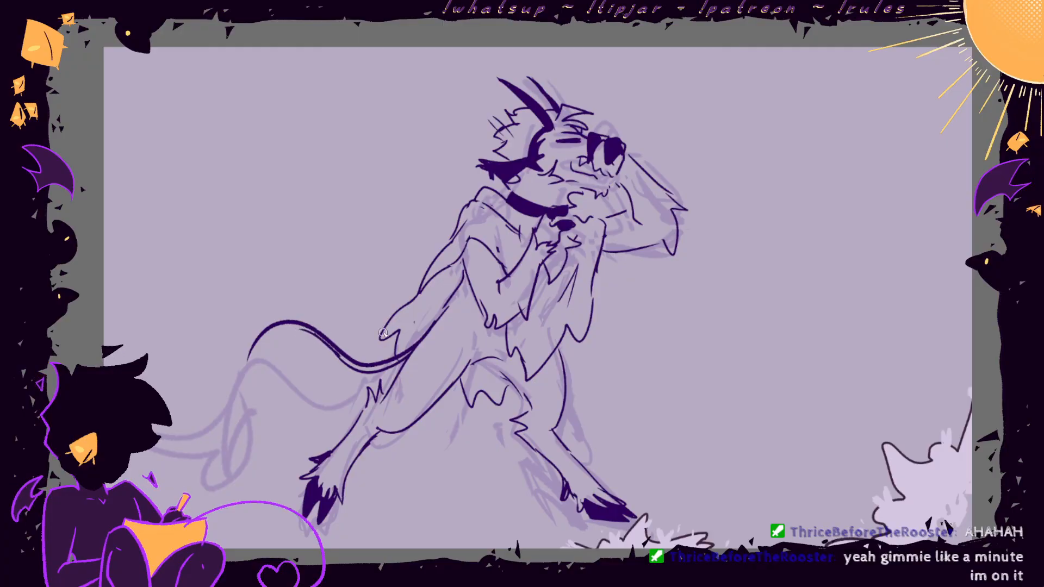
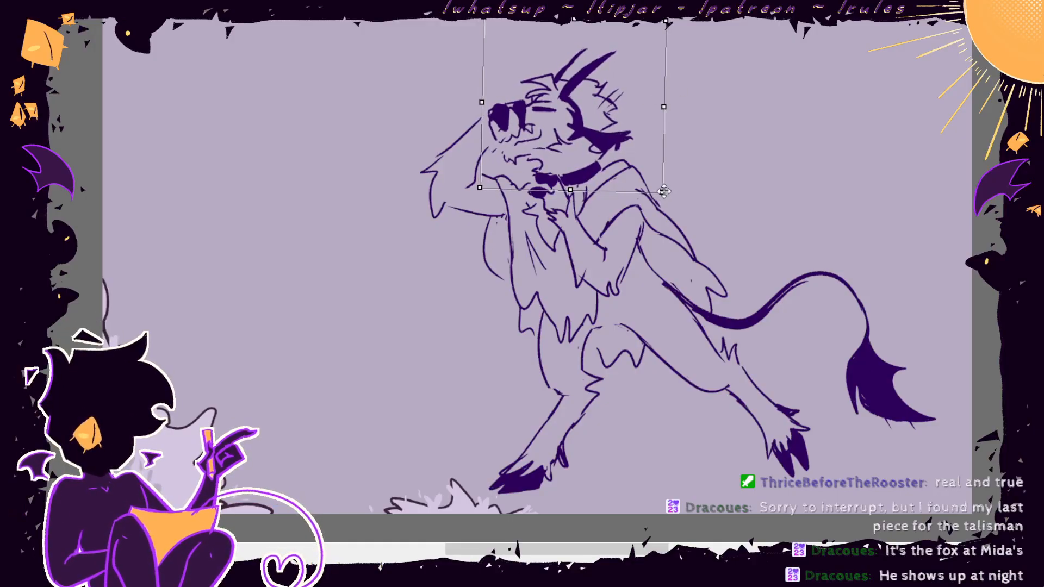
# - Apply the head transform, and select the raised forearm and rotate it slightly toward the face
pyautogui.press('Return')
pyautogui.moveTo(482, 166)
pyautogui.mouseDown()
pyautogui.moveTo(462, 199)
pyautogui.moveTo(429, 148)
pyautogui.moveTo(488, 124)
pyautogui.moveTo(484, 166)
pyautogui.mouseUp()
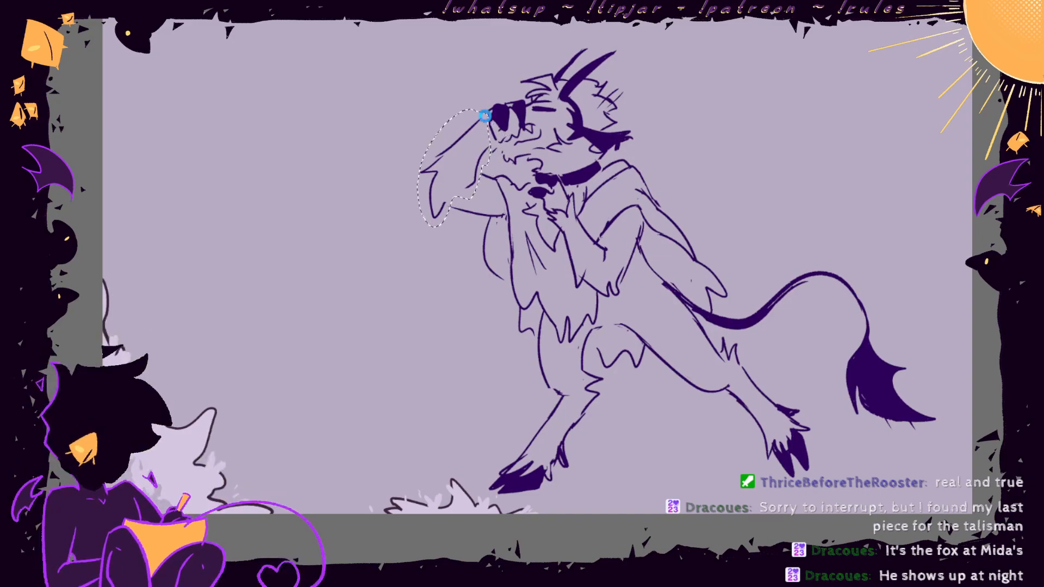
pyautogui.hotkey('ctrl', 't')
pyautogui.moveTo(532, 110); pyautogui.dragTo(536, 114)
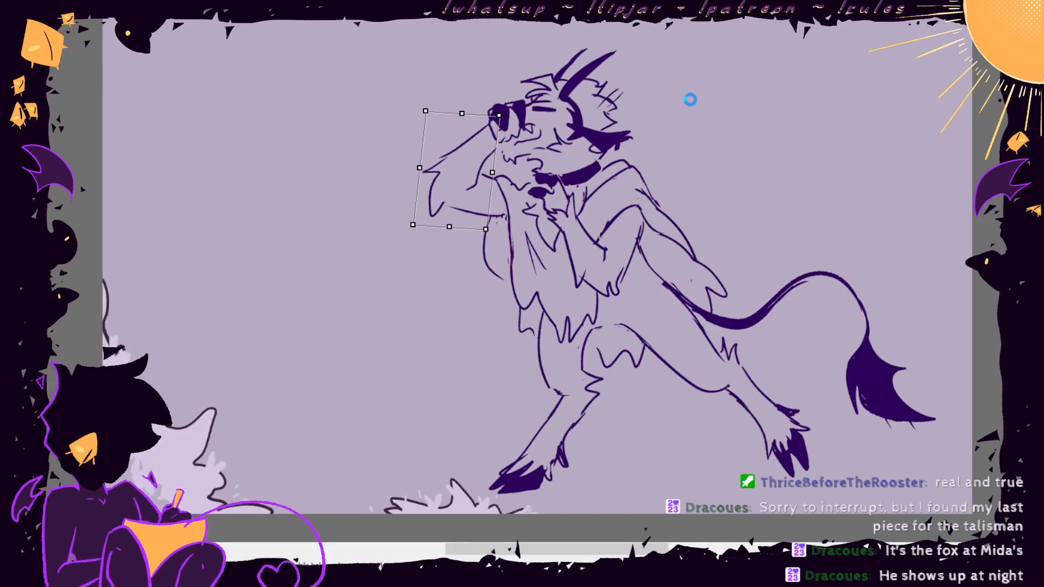
pyautogui.press('Return')
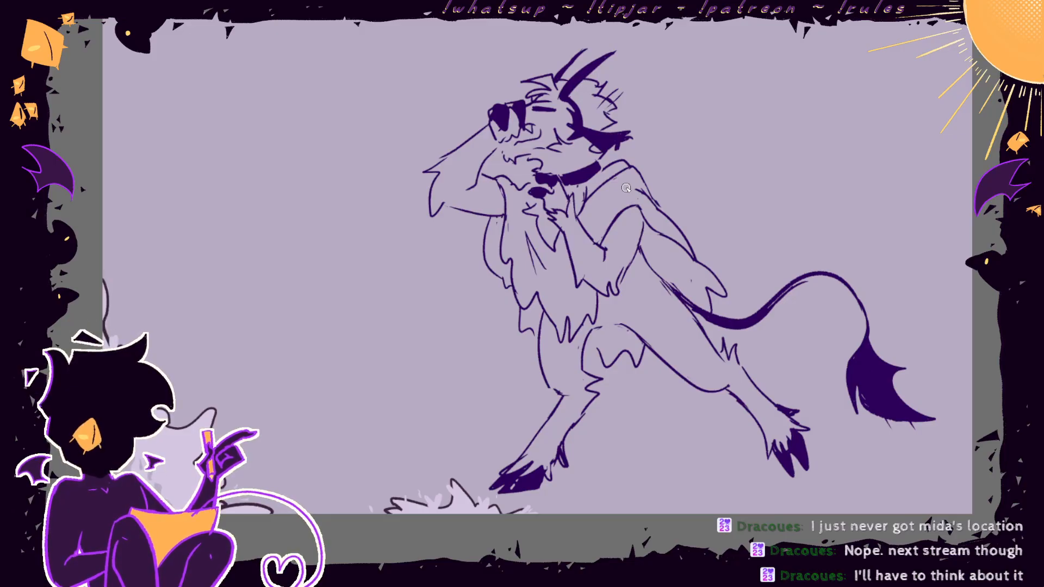
# - Select and adjust the cloak's shoulder line with a transform, and fill the leaning creature's body with pale lavender under the line art
pyautogui.moveTo(606, 160)
pyautogui.mouseDown()
pyautogui.moveTo(590, 197)
pyautogui.moveTo(616, 249)
pyautogui.moveTo(647, 221)
pyautogui.moveTo(698, 275)
pyautogui.moveTo(700, 216)
pyautogui.moveTo(630, 156)
pyautogui.mouseUp()
pyautogui.hotkey('ctrl', 't')
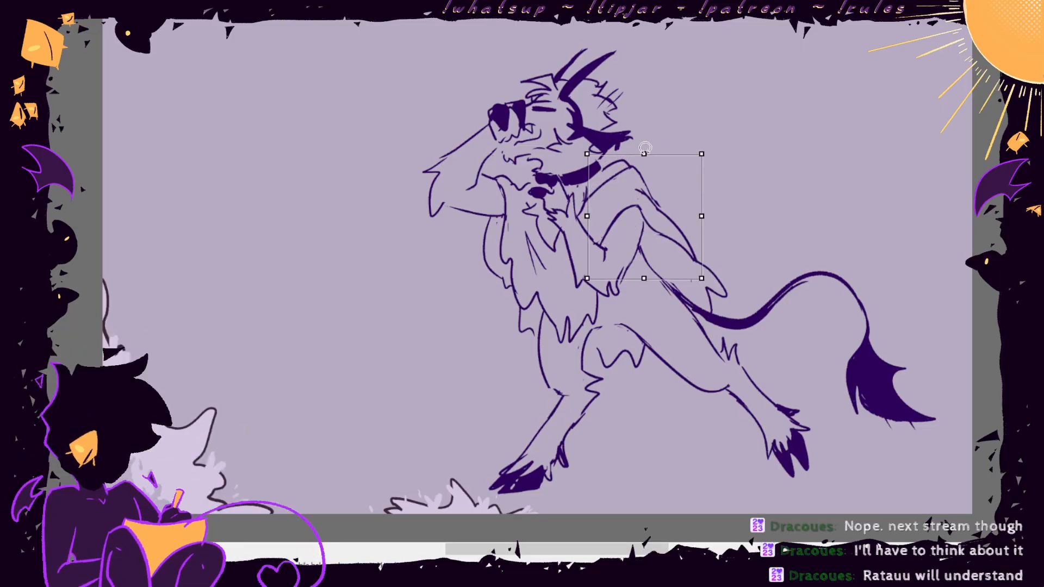
pyautogui.press('Return')
pyautogui.hotkey('ctrl', 't')
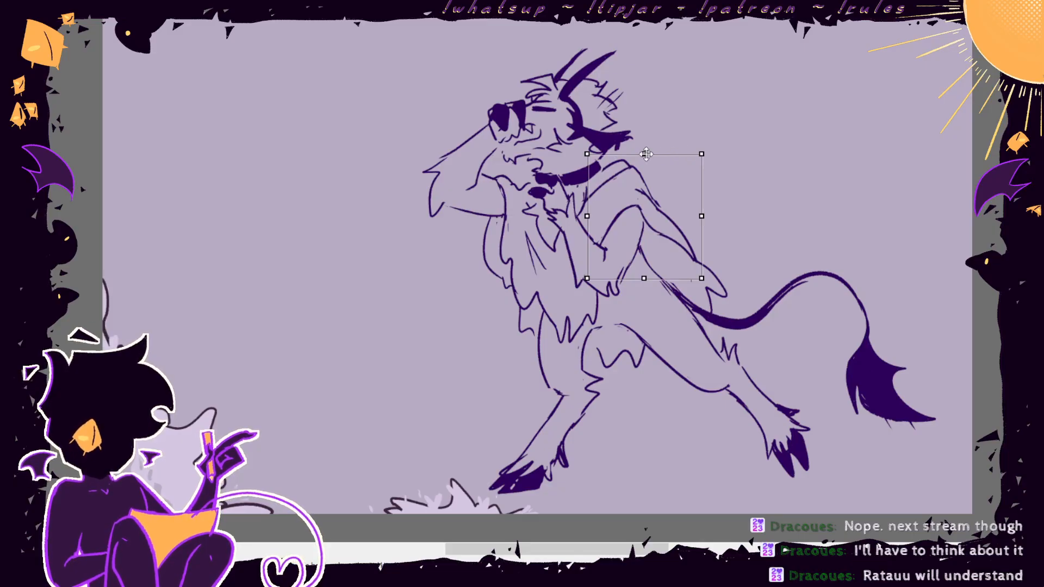
pyautogui.press('Return')
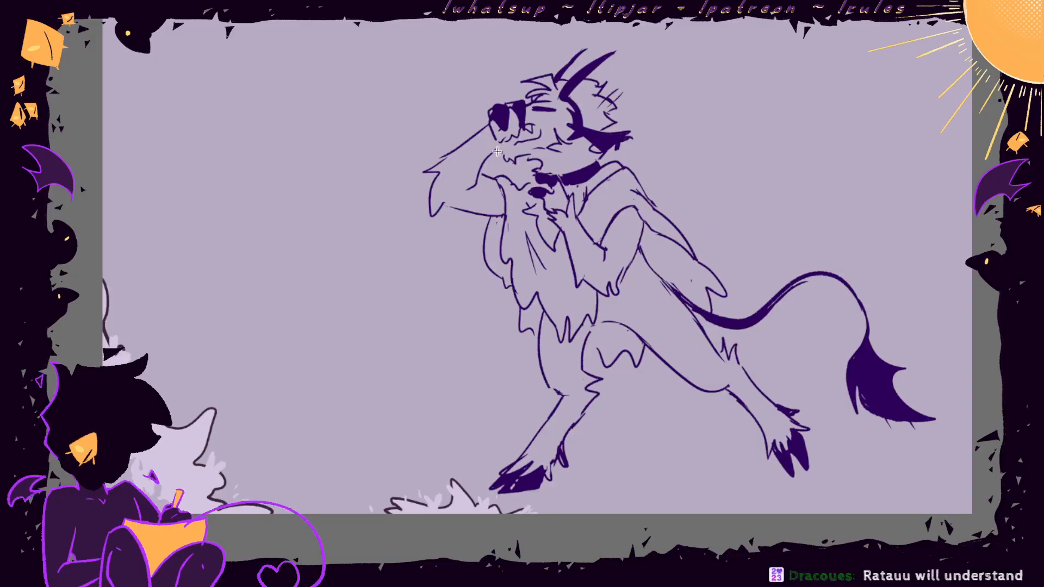
pyautogui.moveTo(506, 158)
pyautogui.mouseDown()
pyautogui.moveTo(530, 158)
pyautogui.moveTo(534, 181)
pyautogui.moveTo(485, 180)
pyautogui.moveTo(496, 149)
pyautogui.moveTo(434, 175)
pyautogui.moveTo(530, 335)
pyautogui.moveTo(555, 419)
pyautogui.moveTo(528, 481)
pyautogui.moveTo(546, 472)
pyautogui.moveTo(584, 359)
pyautogui.moveTo(641, 356)
pyautogui.moveTo(650, 346)
pyautogui.moveTo(775, 454)
pyautogui.moveTo(788, 413)
pyautogui.moveTo(696, 325)
pyautogui.moveTo(711, 279)
pyautogui.moveTo(651, 204)
pyautogui.moveTo(596, 168)
pyautogui.moveTo(608, 135)
pyautogui.moveTo(597, 86)
pyautogui.moveTo(538, 81)
pyautogui.moveTo(536, 100)
pyautogui.moveTo(489, 130)
pyautogui.mouseUp()
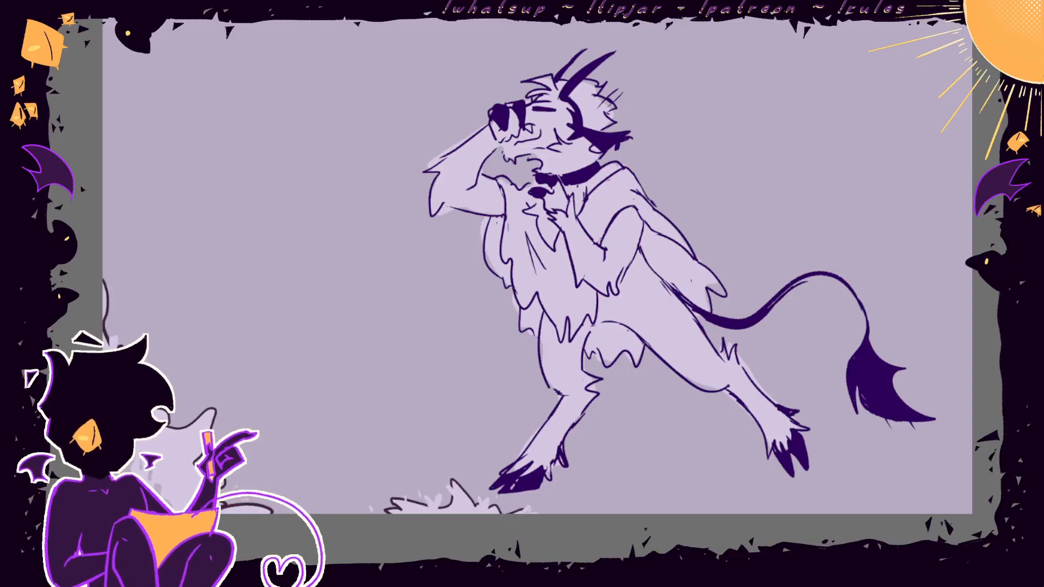
# - Sample the purple from the Egg reference sheet's colors, and draw and fill a small crown floating above the crouching creature's back
pyautogui.press('Right')
pyautogui.press('Right')
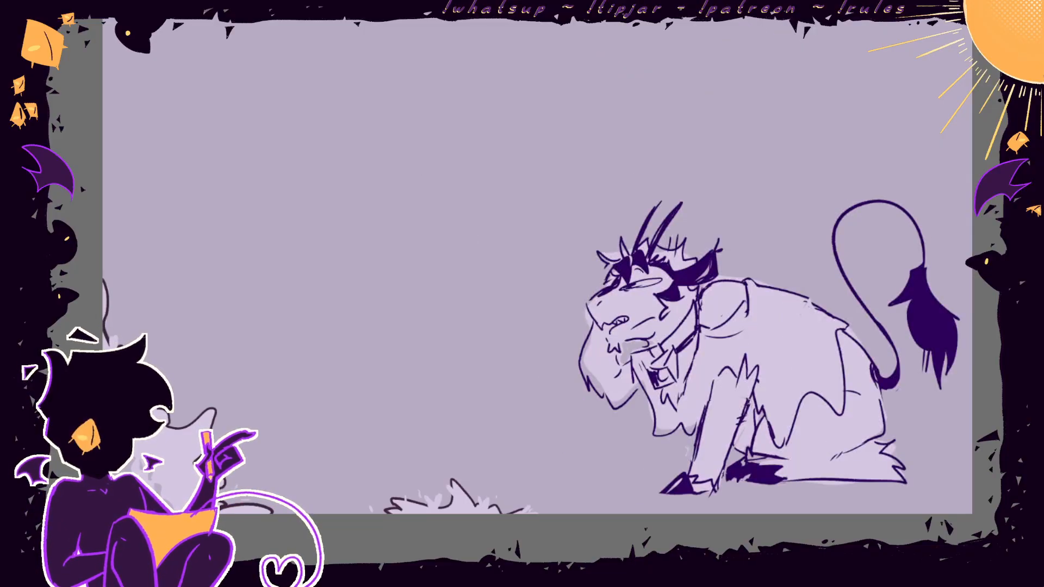
pyautogui.press('Right')
pyautogui.press('Left')
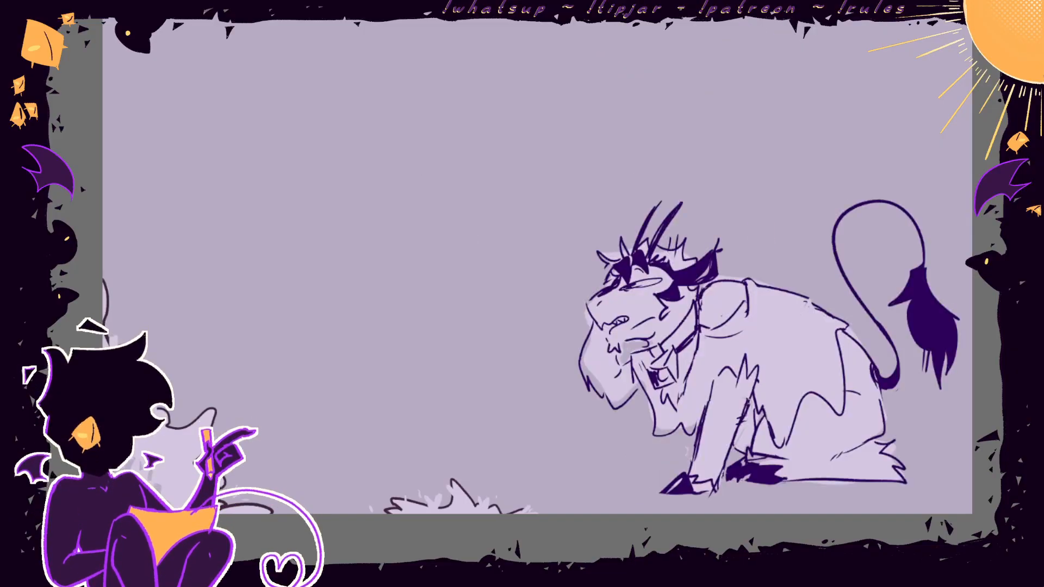
pyautogui.click(484, 9)
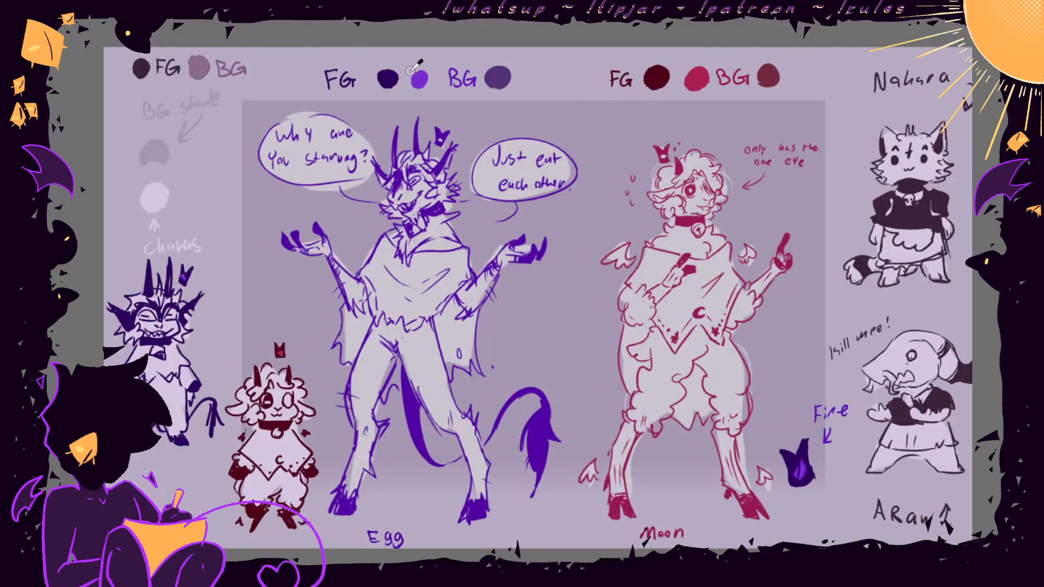
pyautogui.click(566, 10)
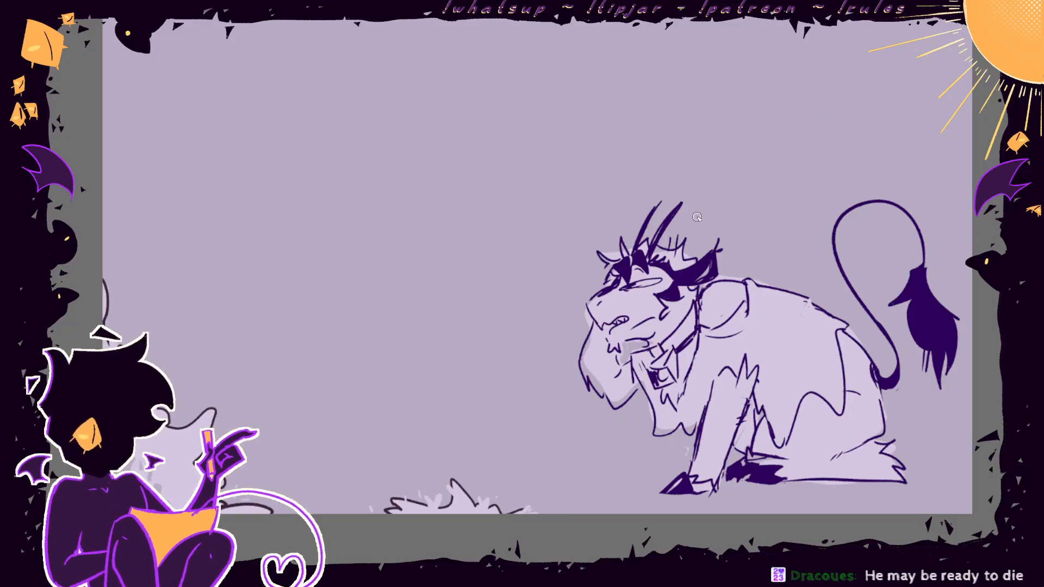
pyautogui.moveTo(705, 223)
pyautogui.mouseDown()
pyautogui.moveTo(717, 200)
pyautogui.moveTo(730, 212)
pyautogui.moveTo(712, 223)
pyautogui.moveTo(724, 212)
pyautogui.mouseUp()
pyautogui.press('g')
pyautogui.click(728, 204)
pyautogui.hotkey('ctrl', 'z')
pyautogui.press('g')
pyautogui.click(721, 204)
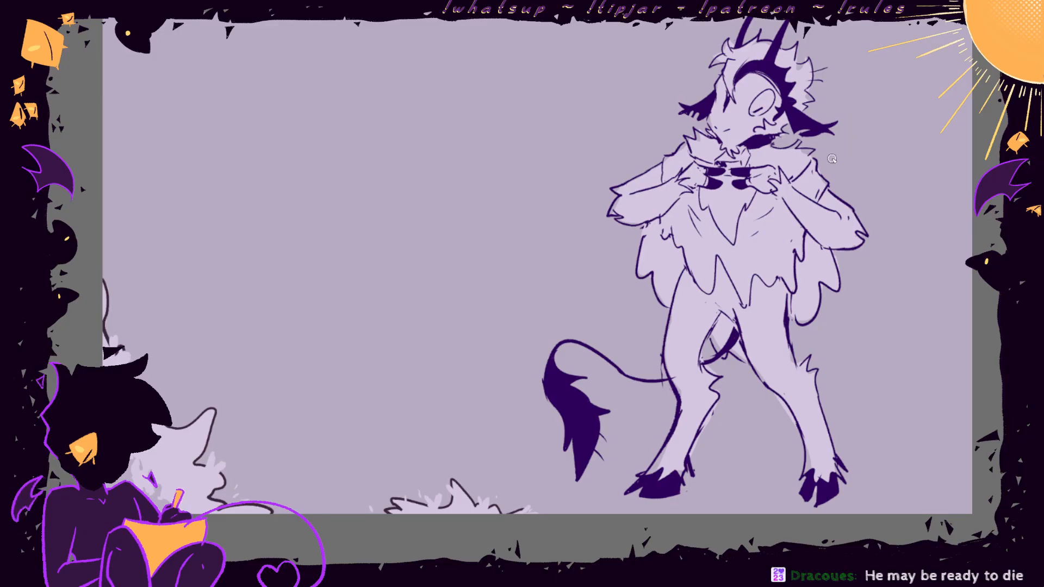
# - Draw small dark purple crowns with lighter purple marks beside the standing creature's head and behind the leaning creature's head
pyautogui.moveTo(832, 159)
pyautogui.mouseDown()
pyautogui.moveTo(846, 139)
pyautogui.moveTo(854, 155)
pyautogui.moveTo(837, 163)
pyautogui.moveTo(856, 142)
pyautogui.moveTo(842, 156)
pyautogui.mouseUp()
pyautogui.hotkey('ctrl', 'z')
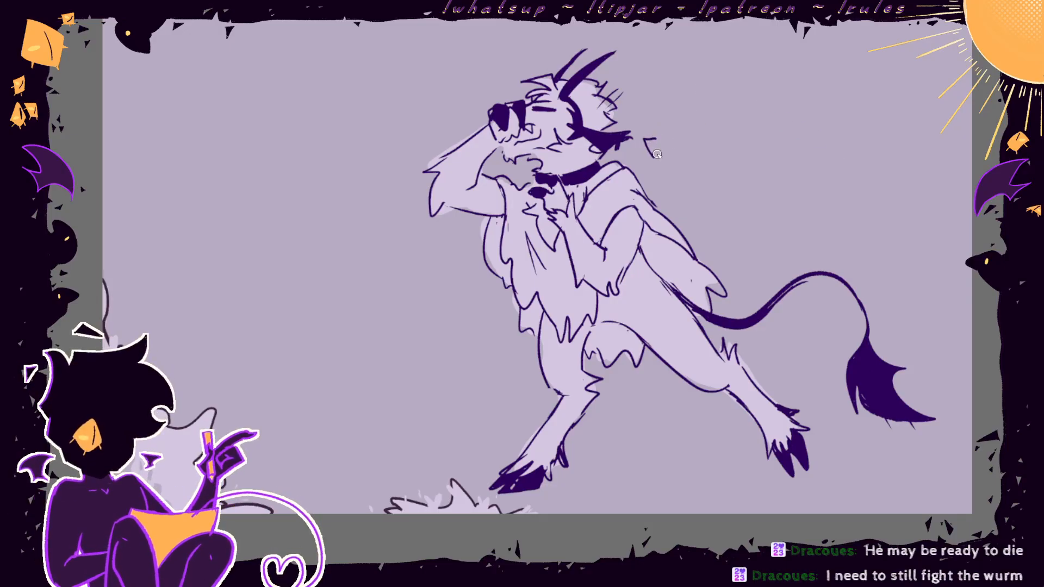
pyautogui.moveTo(646, 141)
pyautogui.mouseDown()
pyautogui.moveTo(659, 129)
pyautogui.moveTo(673, 141)
pyautogui.moveTo(668, 161)
pyautogui.moveTo(674, 143)
pyautogui.moveTo(662, 159)
pyautogui.mouseUp()
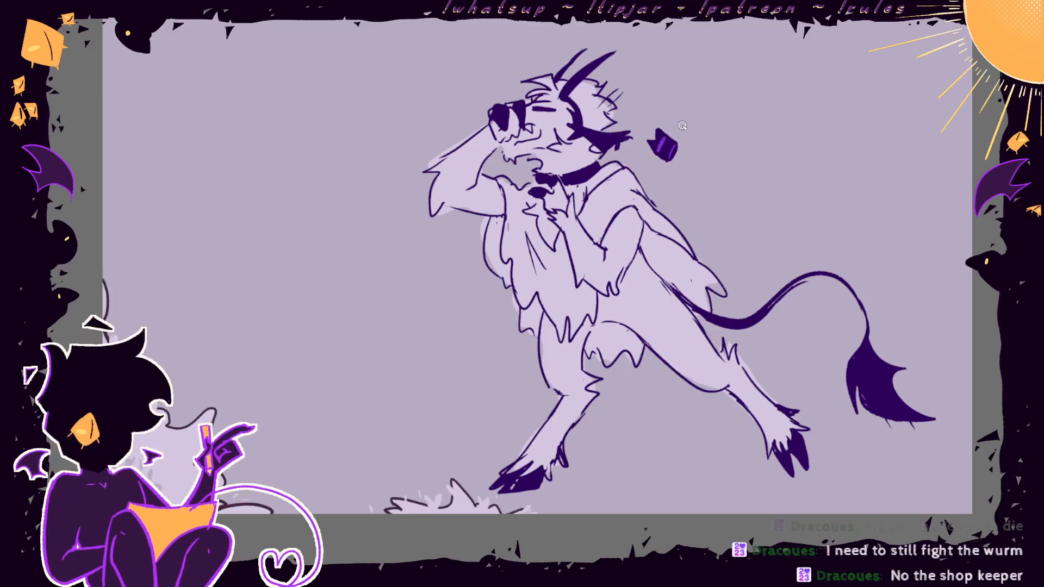
pyautogui.moveTo(657, 143); pyautogui.dragTo(659, 153)
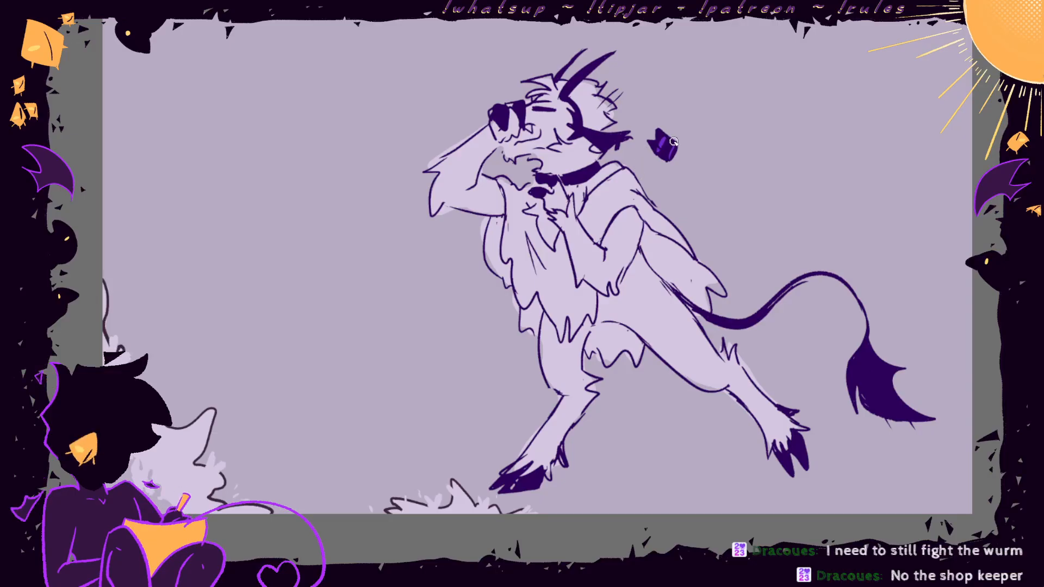
# - Rotate the leaning creature's crown slightly more upright and nudge it into place behind the head
pyautogui.hotkey('ctrl', 't')
pyautogui.moveTo(697, 93)
pyautogui.mouseDown()
pyautogui.moveTo(714, 112)
pyautogui.moveTo(709, 103)
pyautogui.mouseUp()
pyautogui.moveTo(672, 137); pyautogui.dragTo(669, 143)
pyautogui.press('Return')
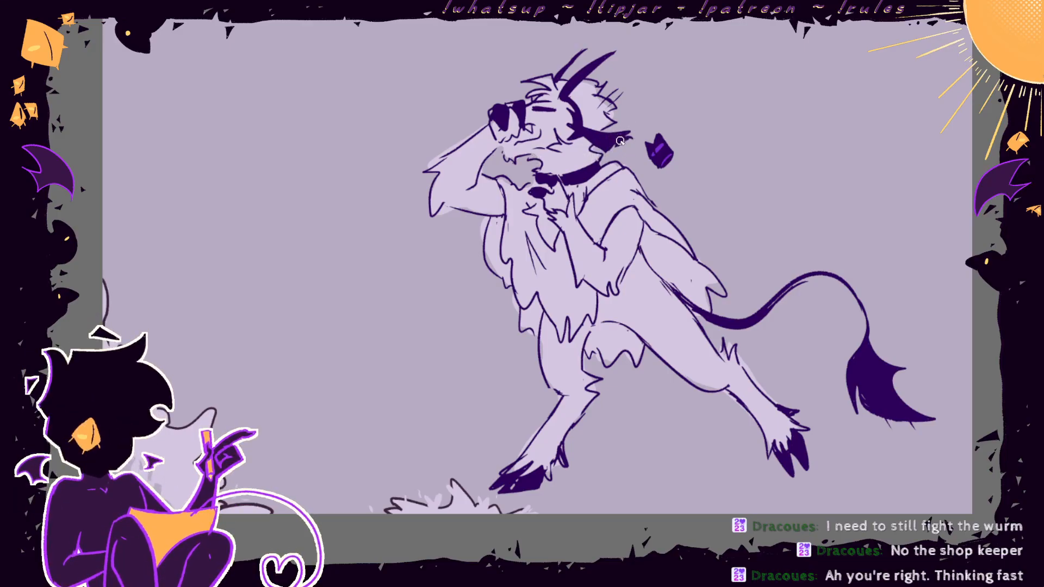
# - Mirror the canvas, check the storyboard thumbnails, and show the village background and its small seated characters
pyautogui.press('h')
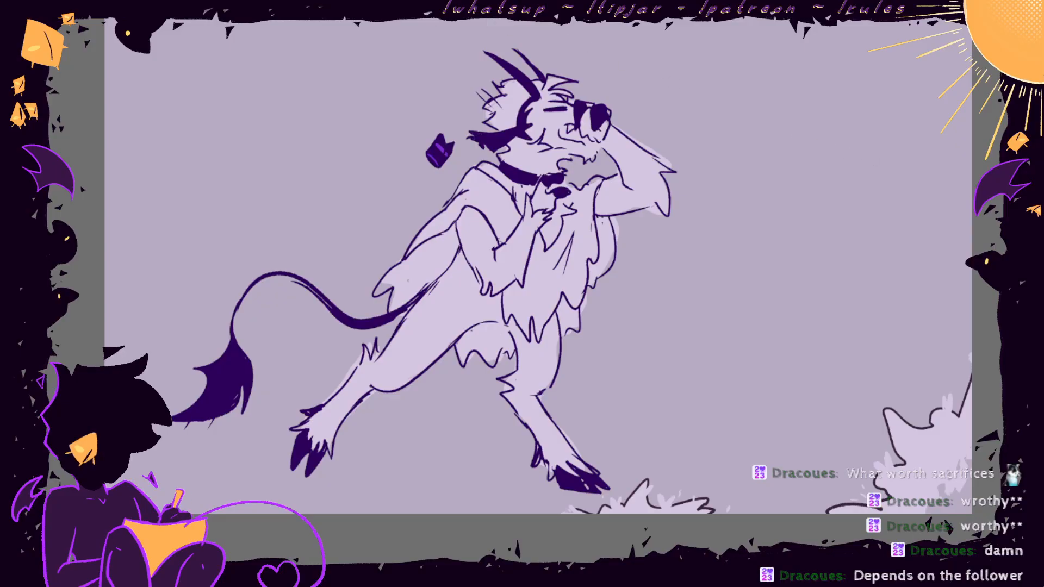
pyautogui.click(626, 8)
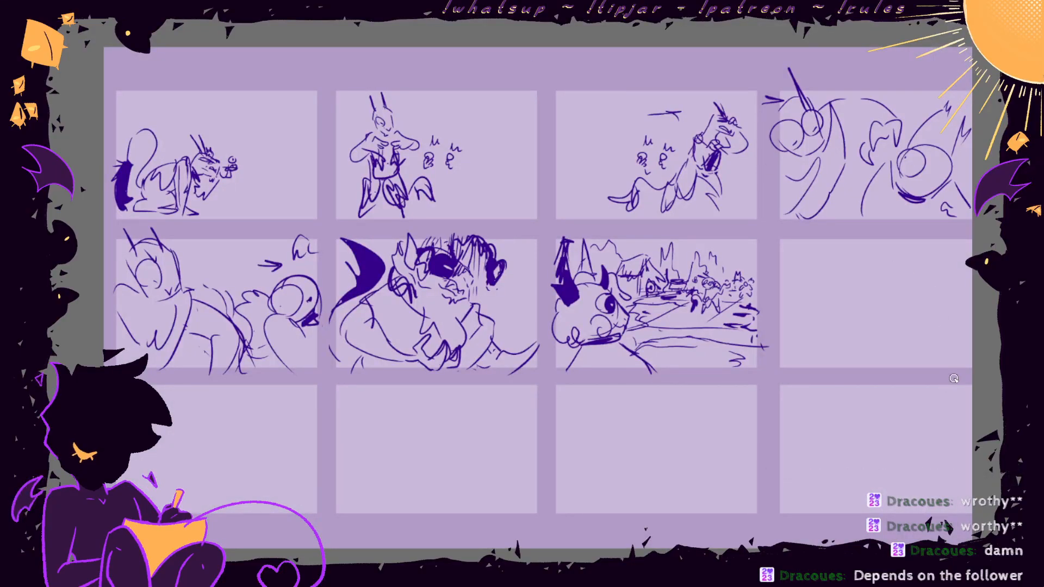
pyautogui.click(707, 8)
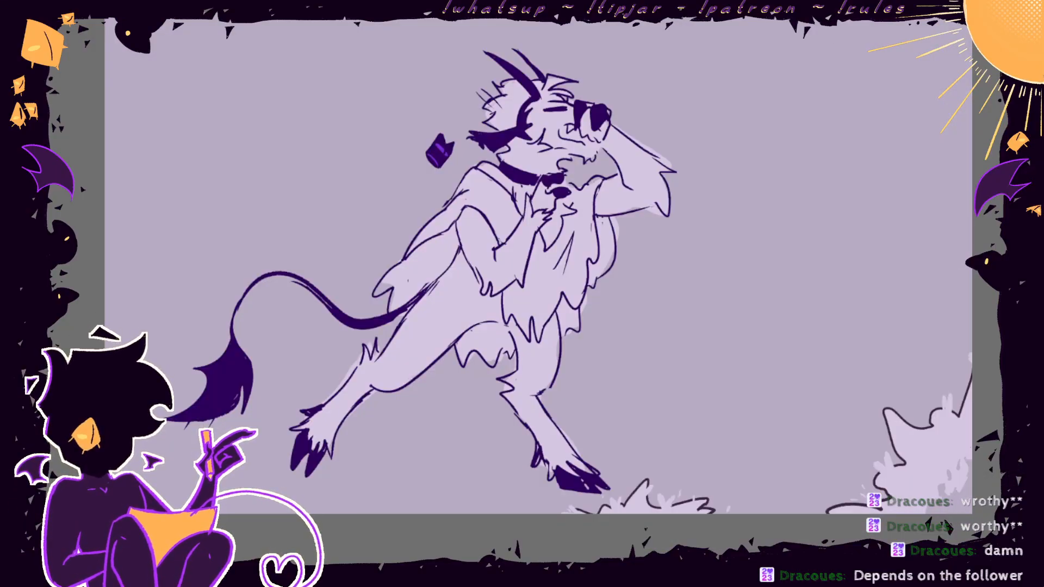
pyautogui.click(1011, 272)
pyautogui.click(1012, 272)
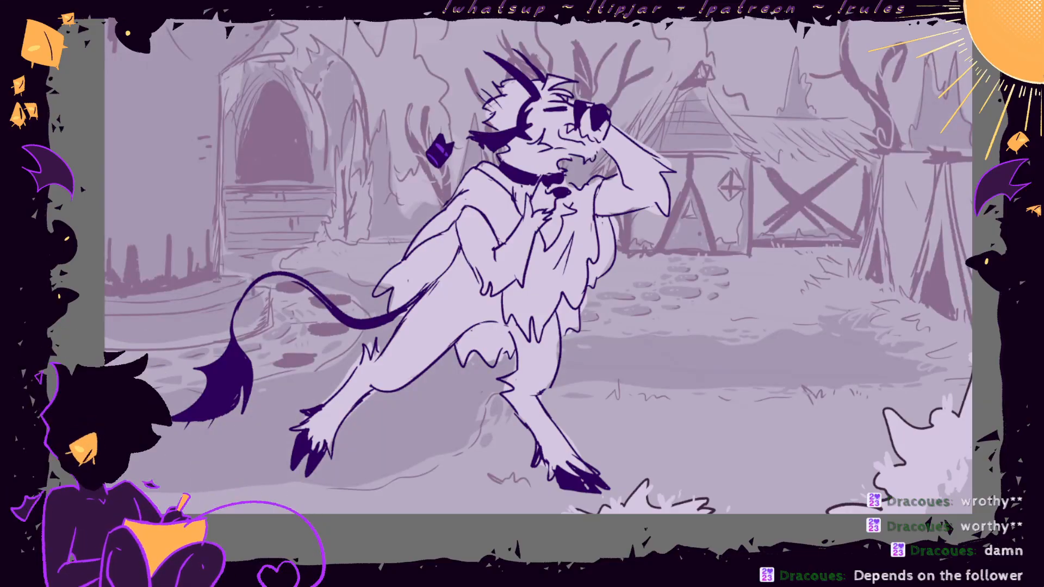
pyautogui.click(1012, 261)
# - Step through the frames from the leaning horned creature to the running cat, examining each pose against the village background
pyautogui.press('Right')
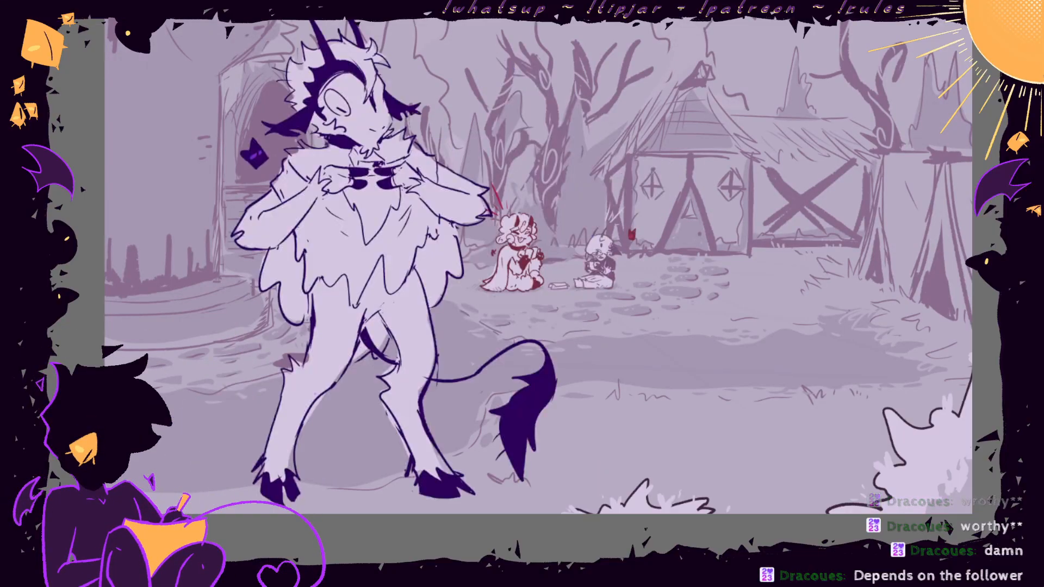
pyautogui.press('Right')
pyautogui.press('Right')
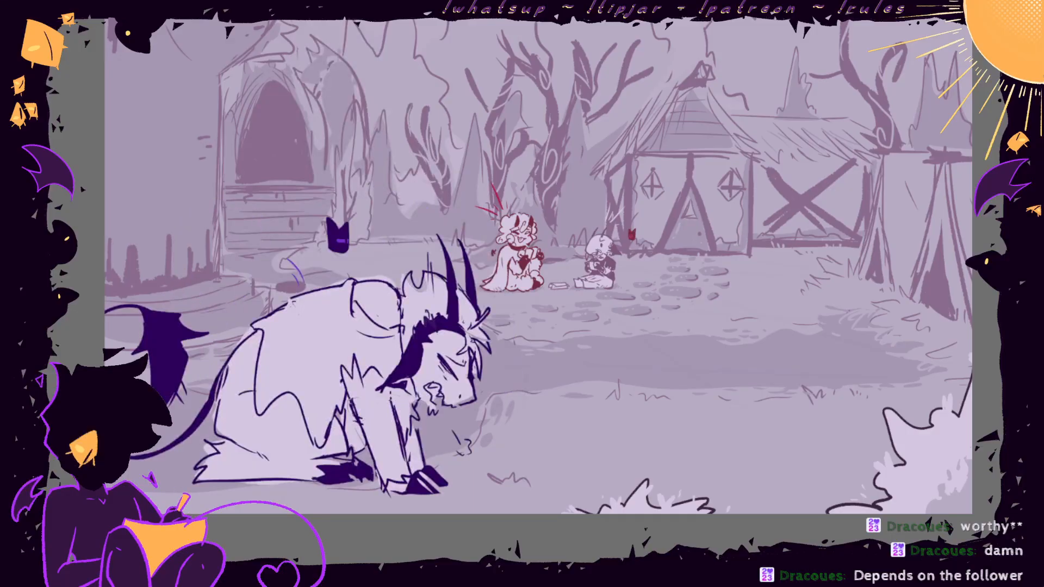
pyautogui.press('Right')
pyautogui.press('Right')
pyautogui.press('Right')
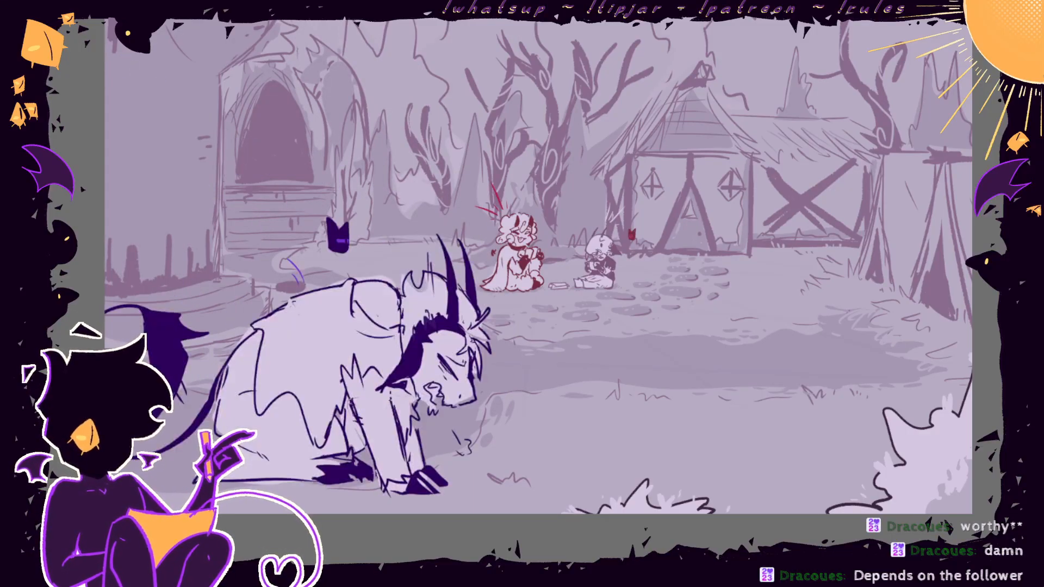
pyautogui.press('Right')
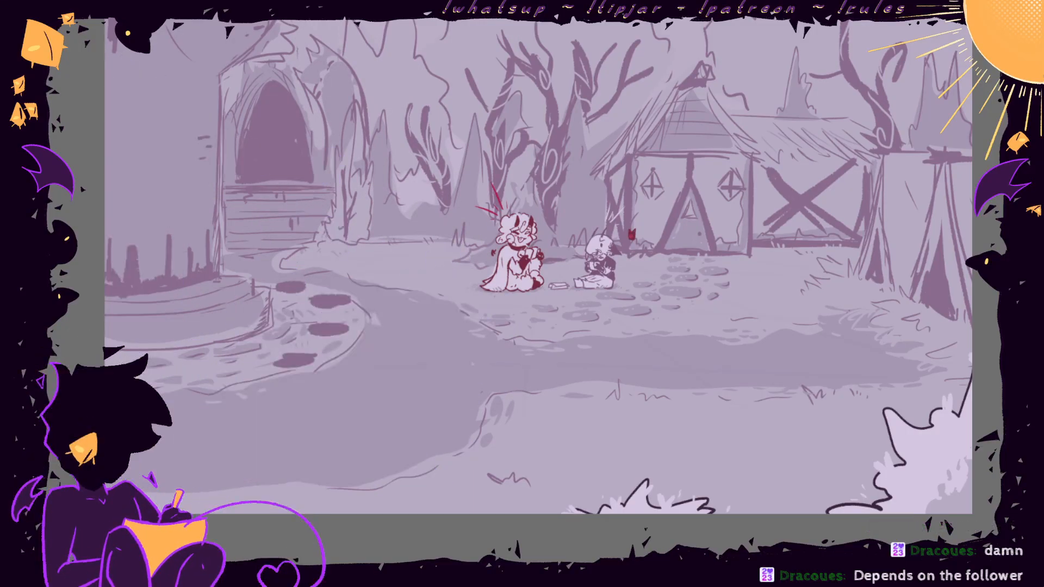
pyautogui.press('Right')
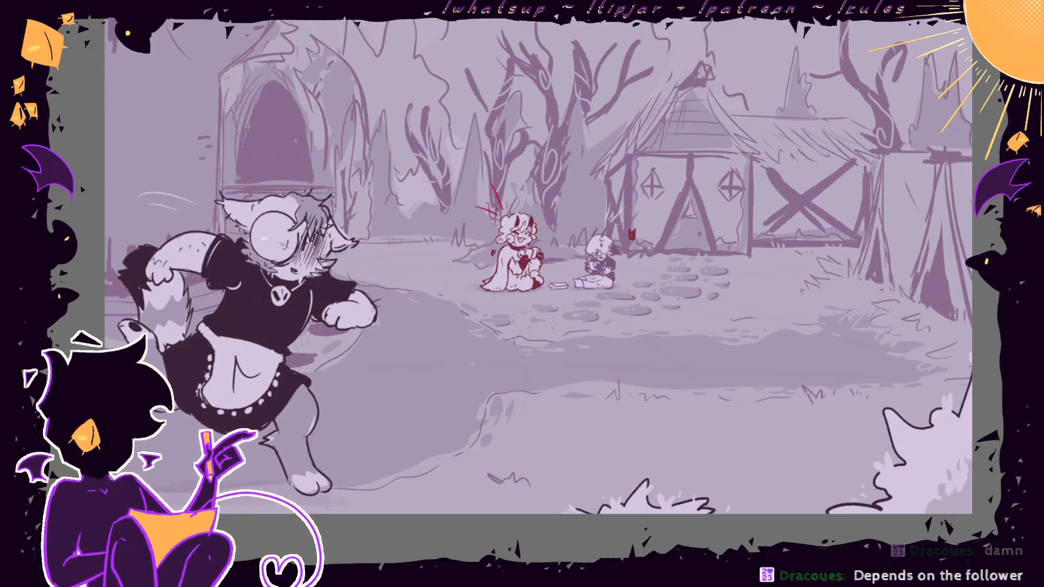
pyautogui.scroll(1, 538, 277)
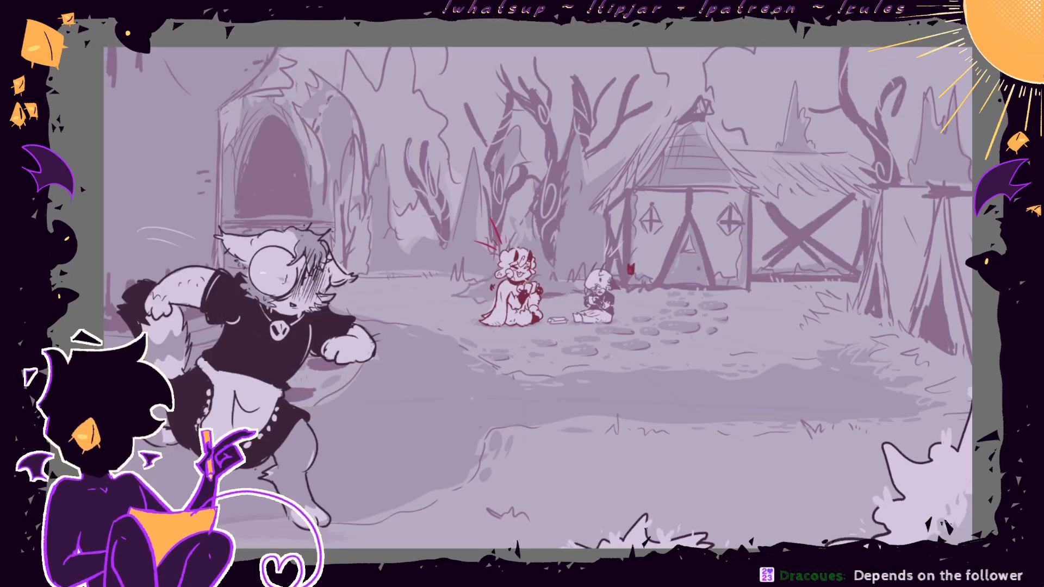
pyautogui.scroll(-1, 538, 277)
pyautogui.scroll(-1, 532, 298)
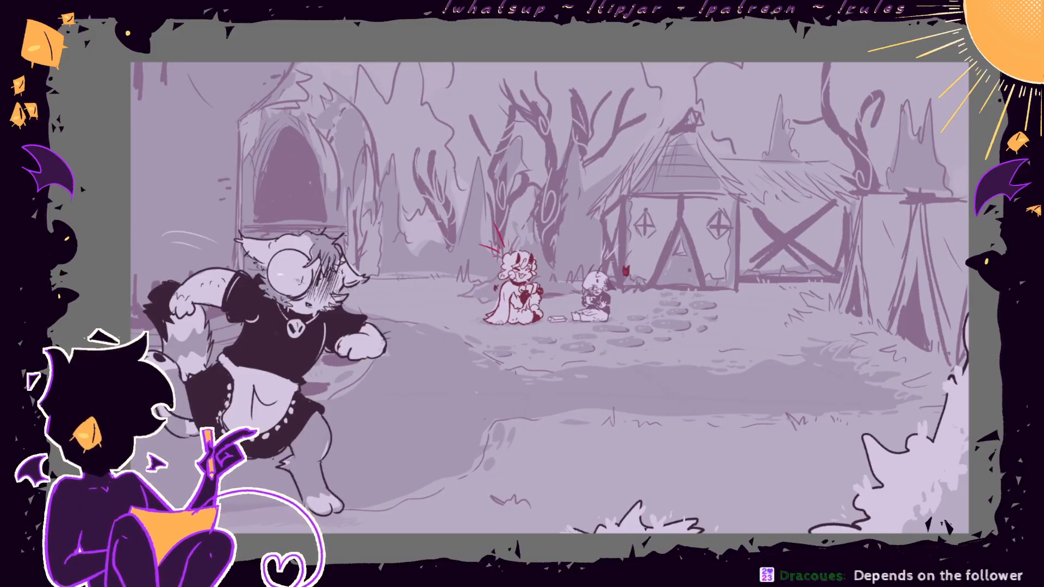
pyautogui.hscroll(1, 549, 298)
pyautogui.hscroll(-2, 549, 297)
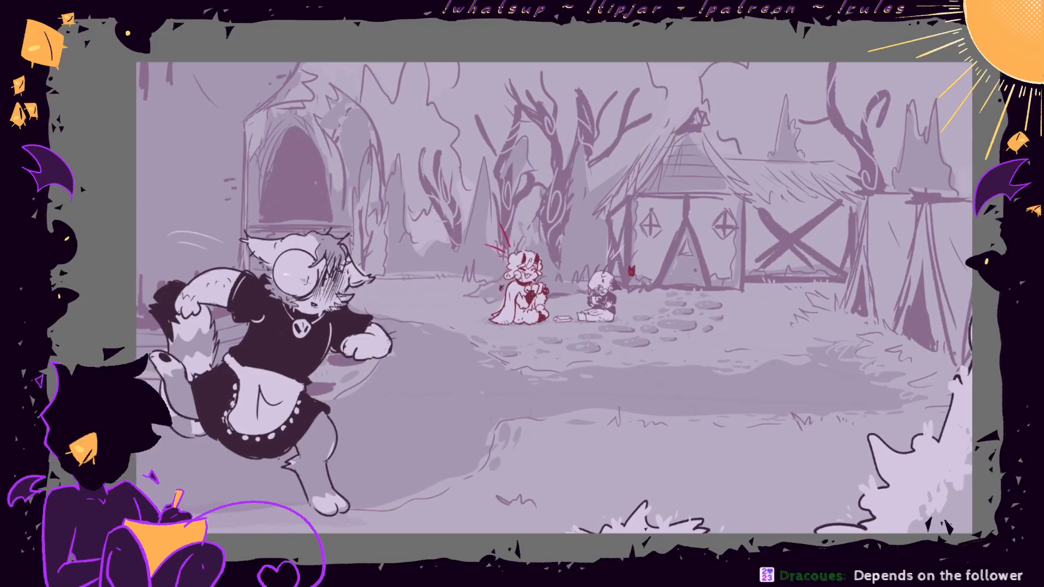
# - Step through the cat's exit and the horned creature's frames, examining how the poses follow each other up to the standing pose
pyautogui.press('Right')
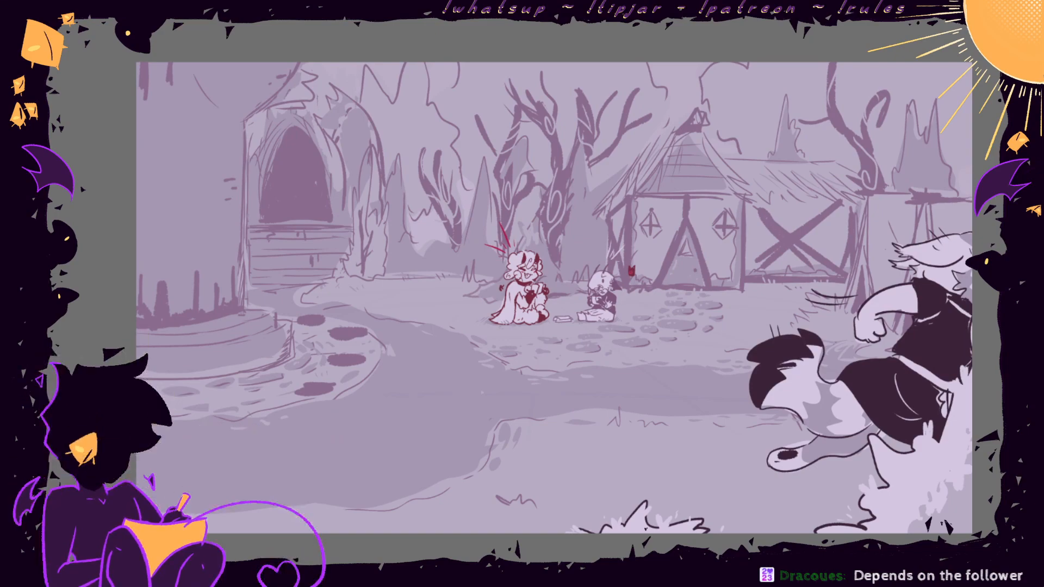
pyautogui.press('Right')
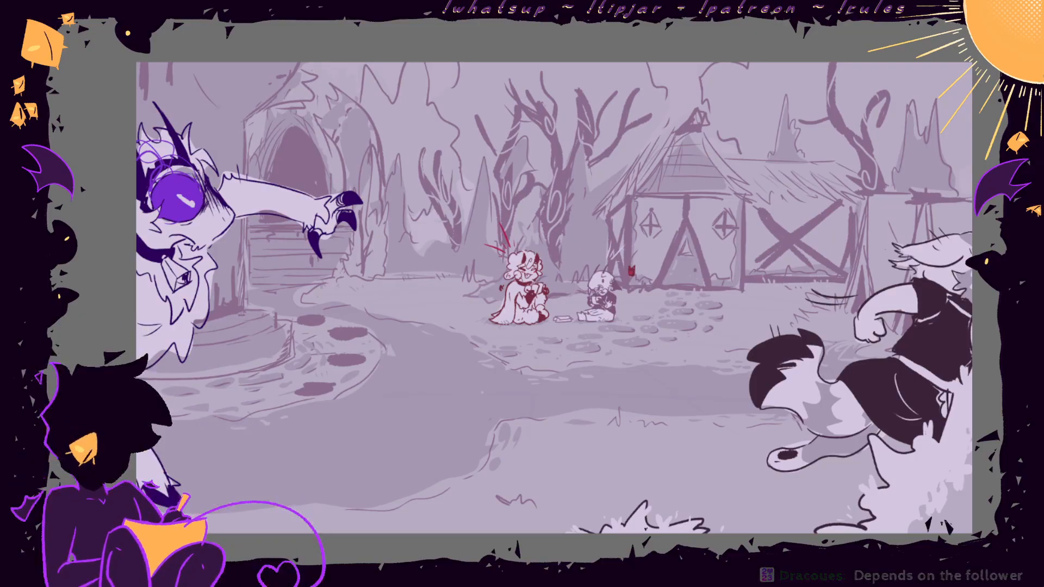
pyautogui.press('Right')
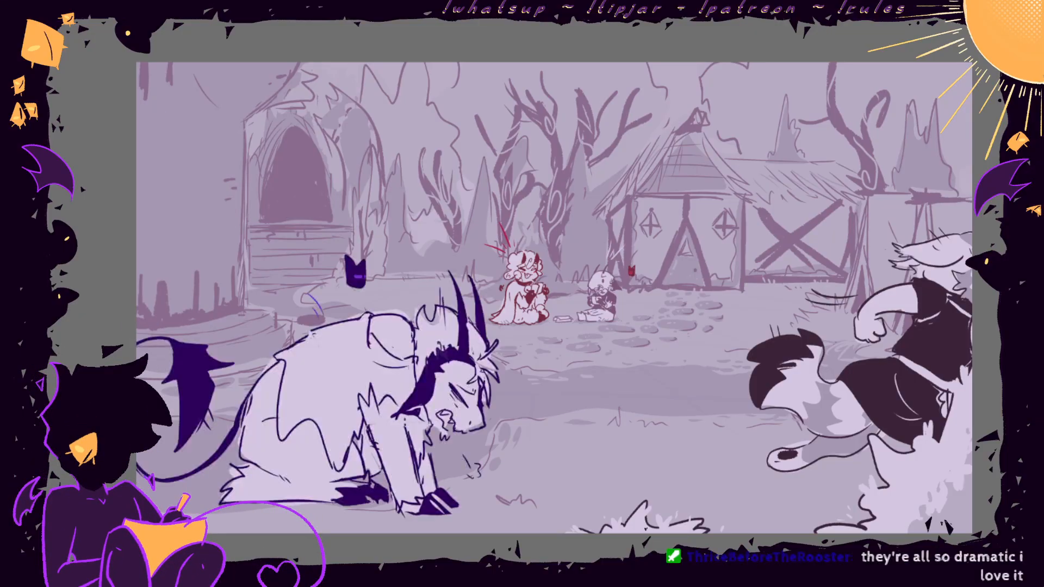
pyautogui.press('Right')
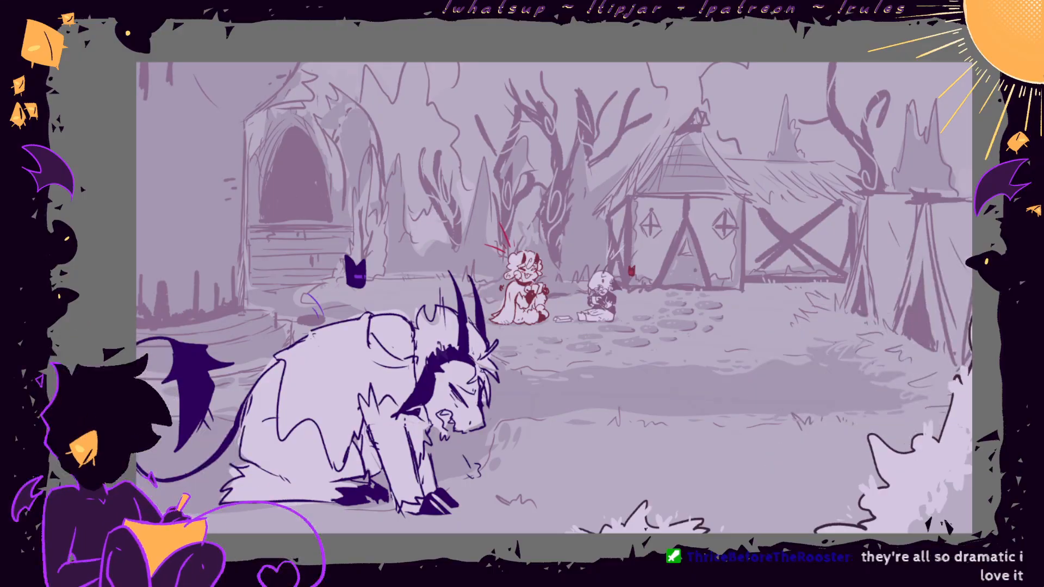
pyautogui.press('Right')
pyautogui.press('Right')
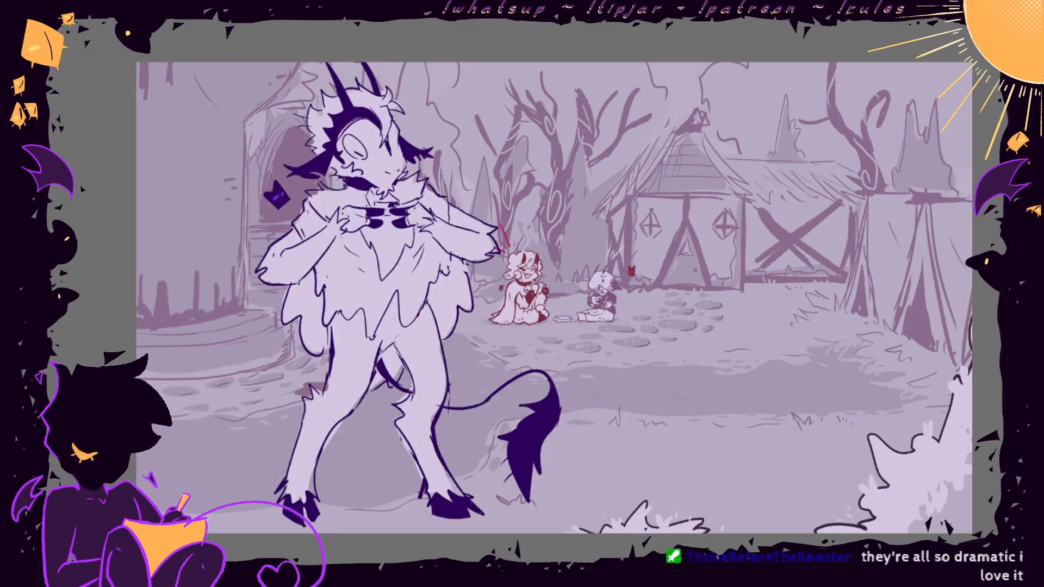
pyautogui.press('Right')
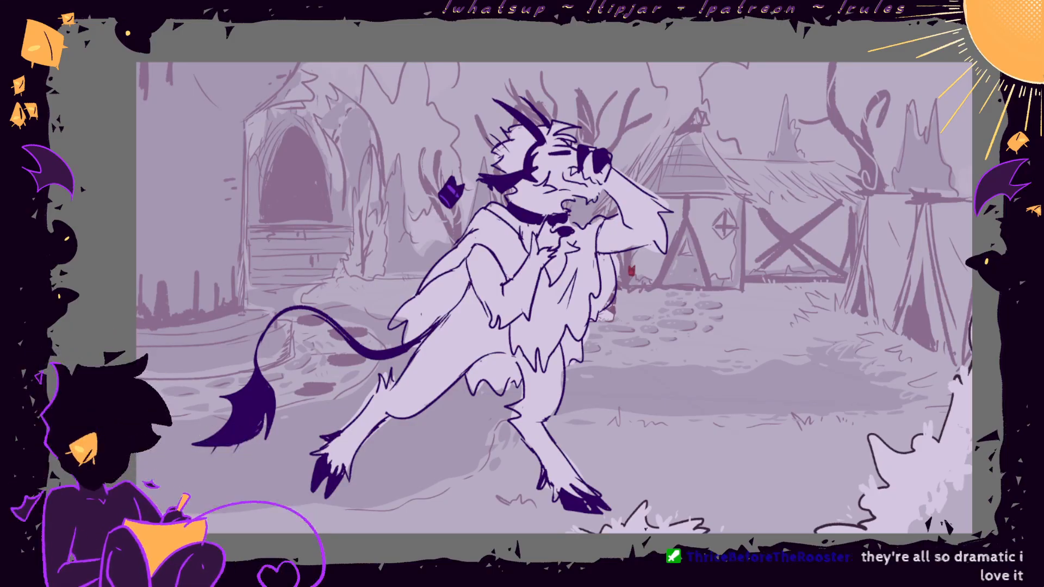
pyautogui.press('Right')
pyautogui.press('Right')
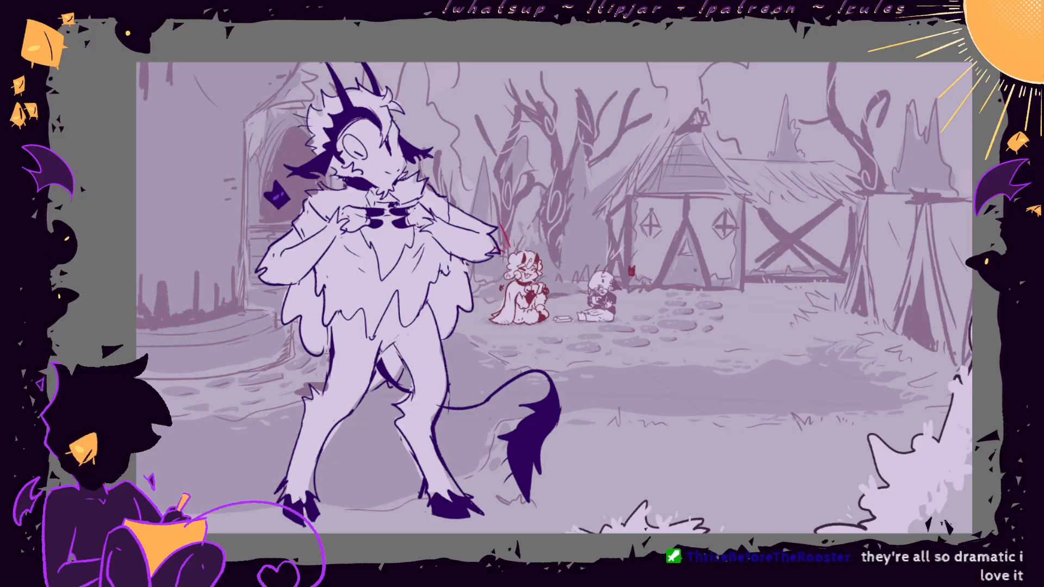
pyautogui.moveTo(329, 202)
pyautogui.mouseDown()
pyautogui.moveTo(340, 234)
pyautogui.moveTo(343, 220)
pyautogui.mouseUp()
pyautogui.moveTo(435, 194); pyautogui.dragTo(439, 233)
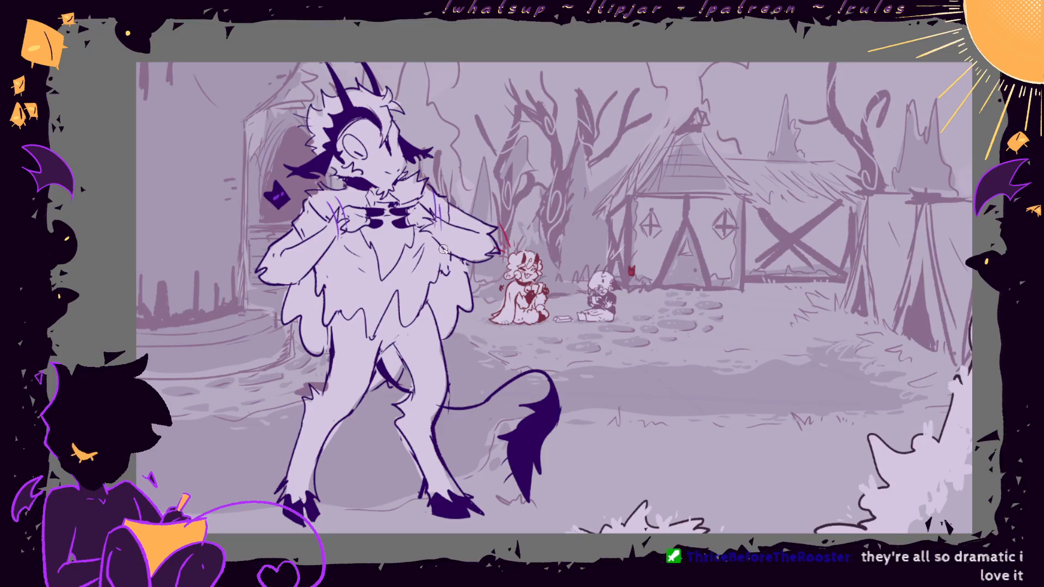
pyautogui.hotkey('ctrl', 'z')
pyautogui.hotkey('ctrl', 'z')
pyautogui.hotkey('ctrl', 'z')
pyautogui.hotkey('ctrl', 'z')
# - Add small light purple marks on the cloak below both hands of the standing creature, and step ahead to the reaching-arm frame
pyautogui.moveTo(348, 246)
pyautogui.mouseDown()
pyautogui.moveTo(367, 262)
pyautogui.moveTo(435, 240)
pyautogui.mouseUp()
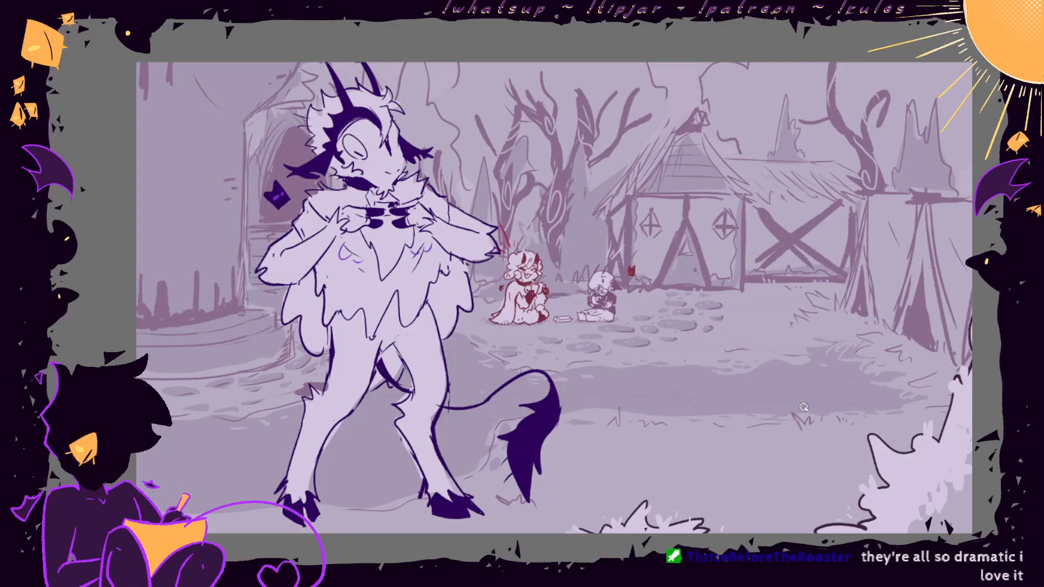
pyautogui.press('Right')
pyautogui.press('Right')
pyautogui.press('Right')
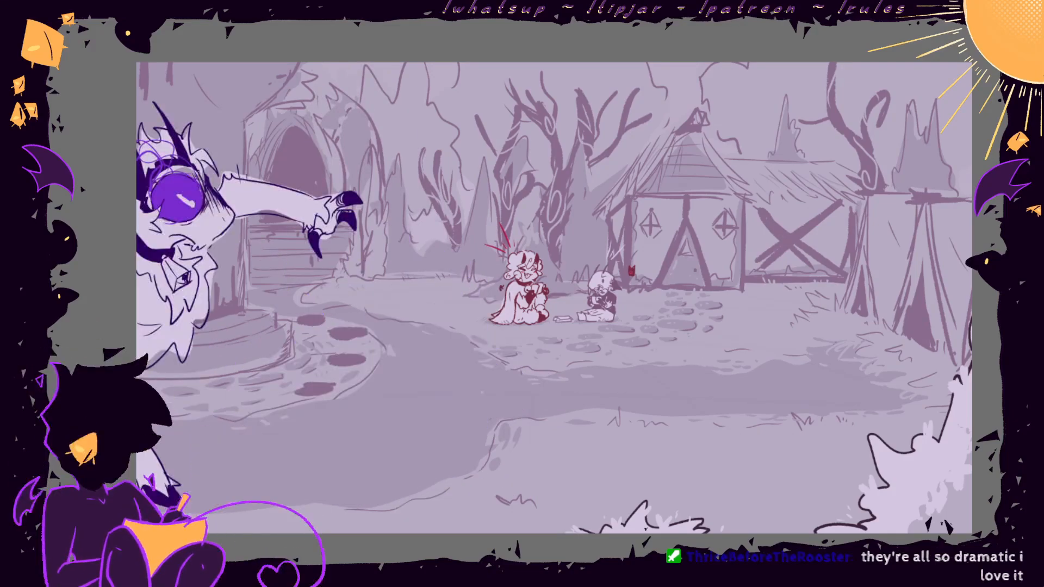
# - Step back and forth through the horned creature's frames, examining the crouching, standing, leaning and reaching poses against the village background
pyautogui.press('Left')
pyautogui.press('Left')
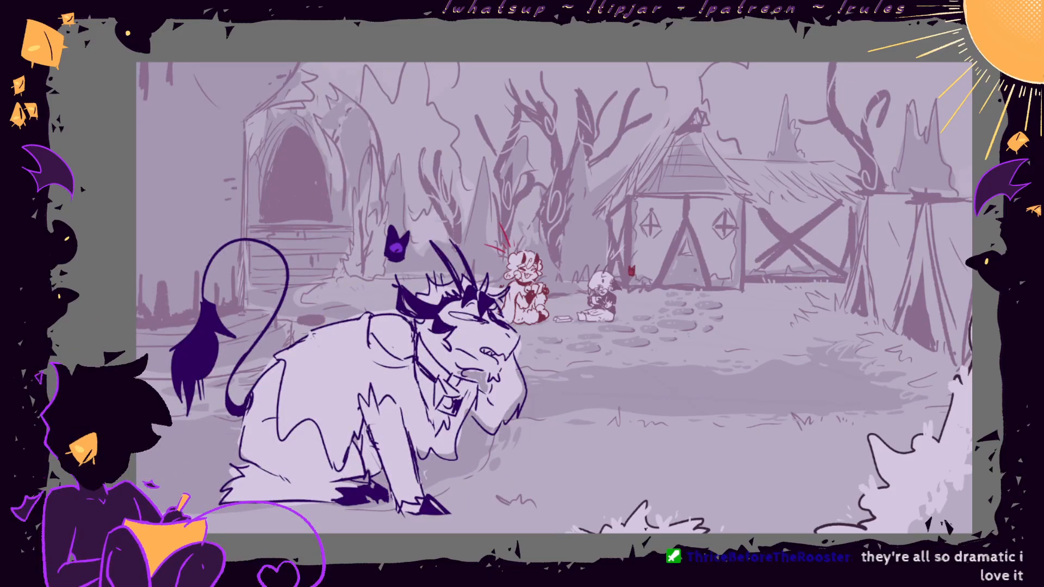
pyautogui.press('Left')
pyautogui.press('Right')
pyautogui.press('Right')
pyautogui.press('Right')
pyautogui.press('Right')
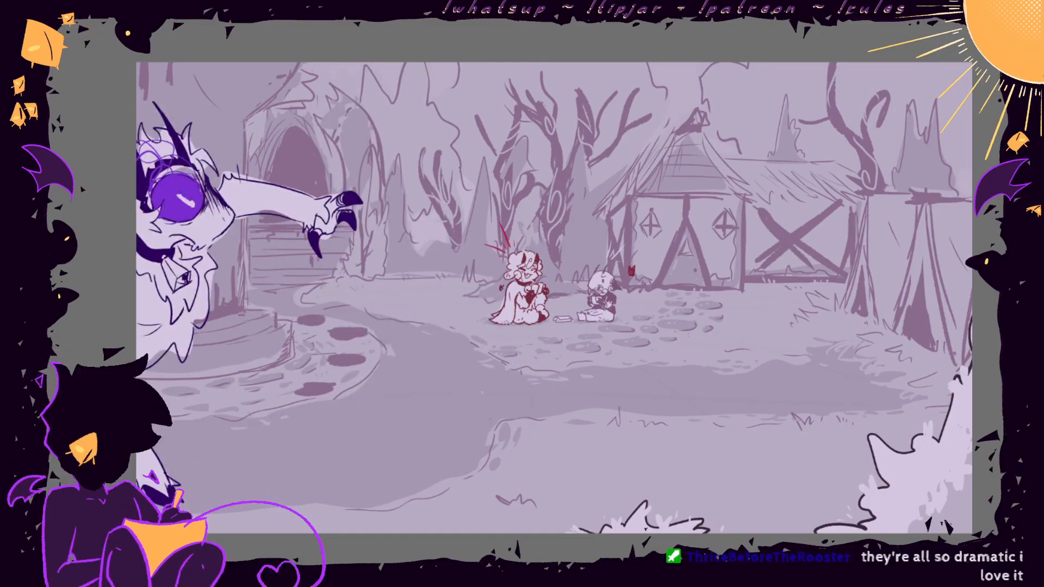
pyautogui.press('Left')
pyautogui.moveTo(261, 467); pyautogui.dragTo(395, 467)
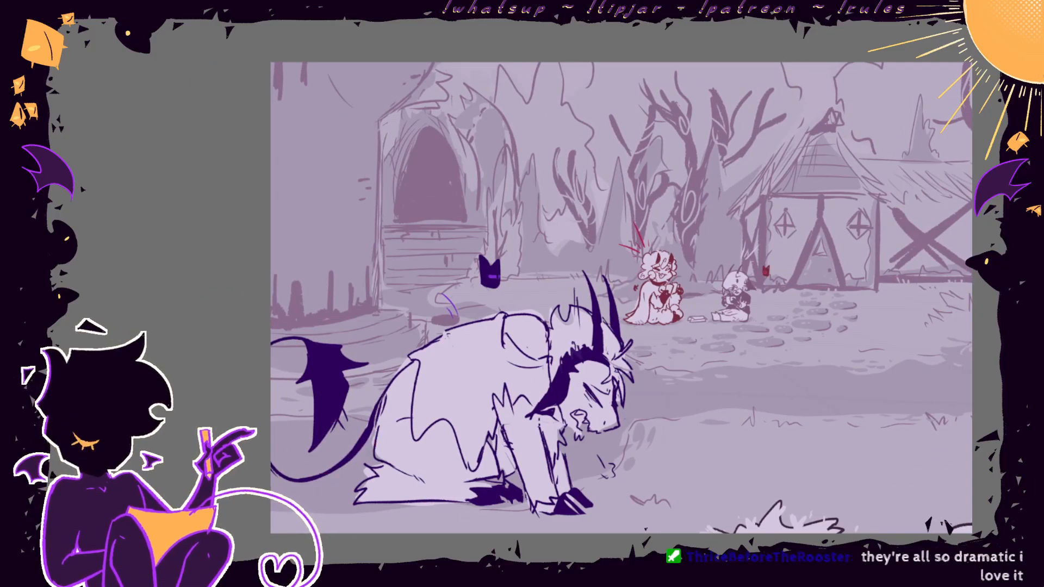
pyautogui.press('Right')
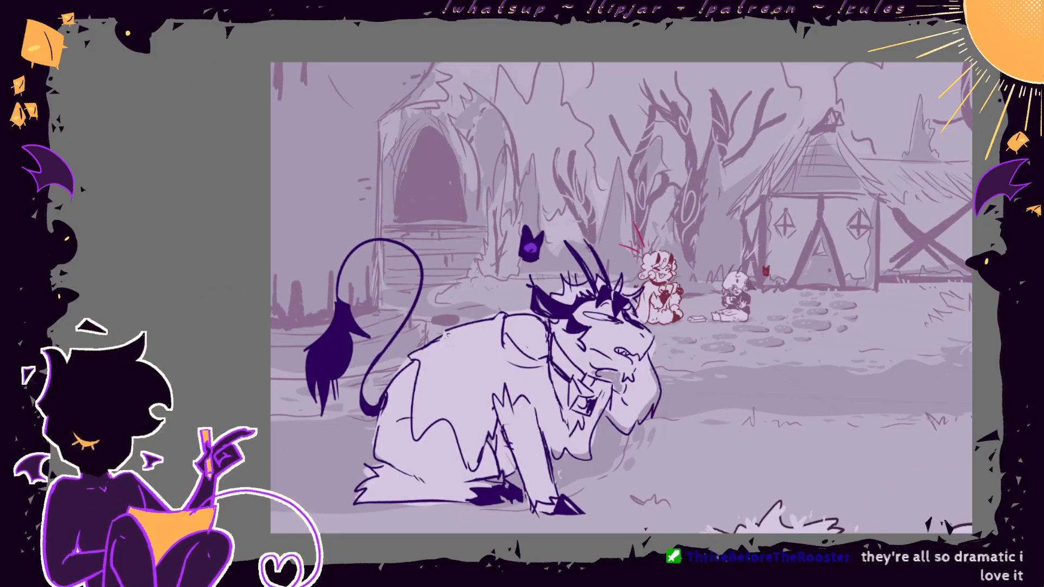
pyautogui.press('Right')
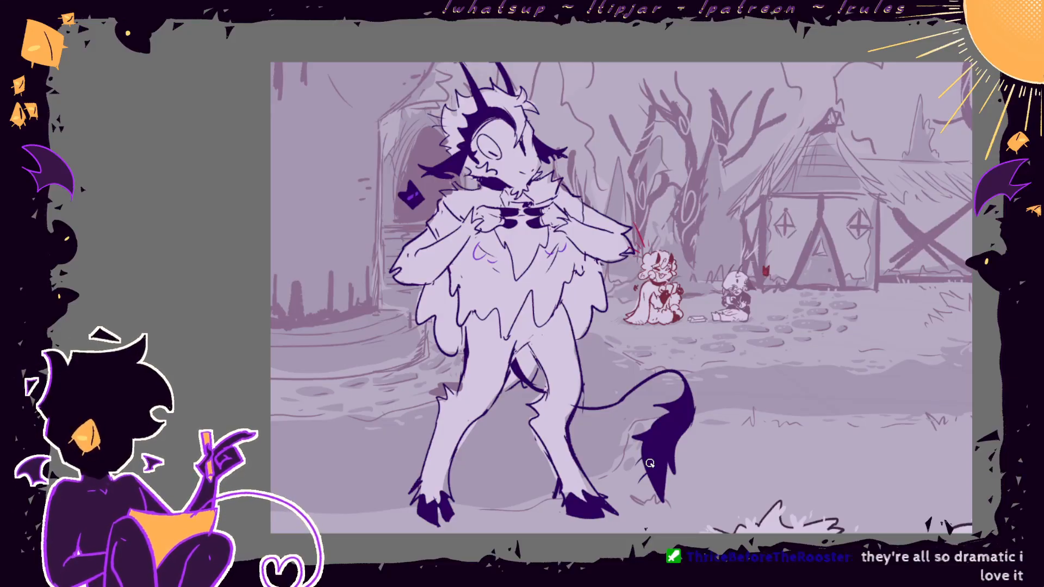
pyautogui.press('Right')
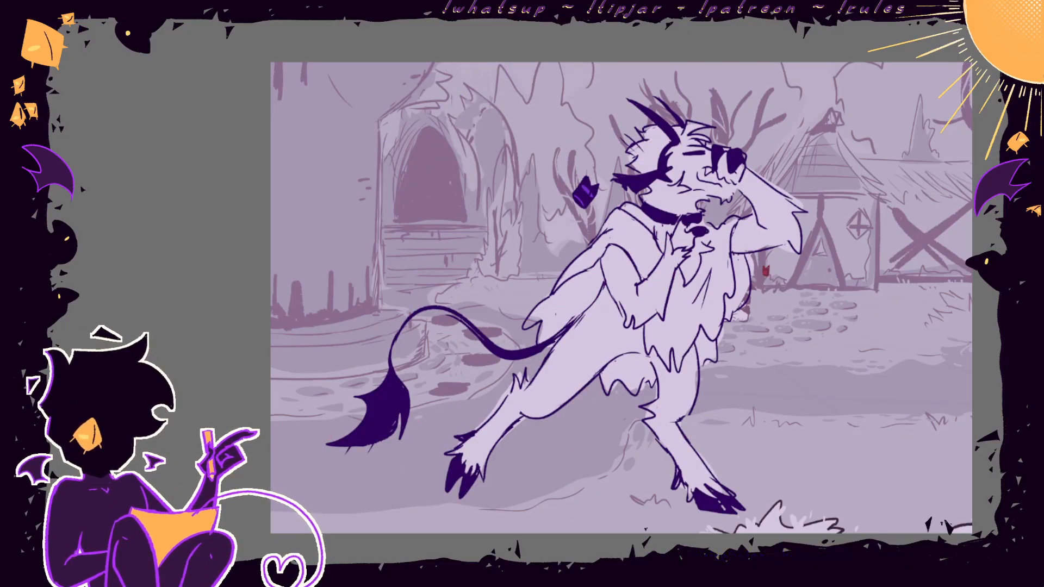
pyautogui.hotkey('ctrl', '0')
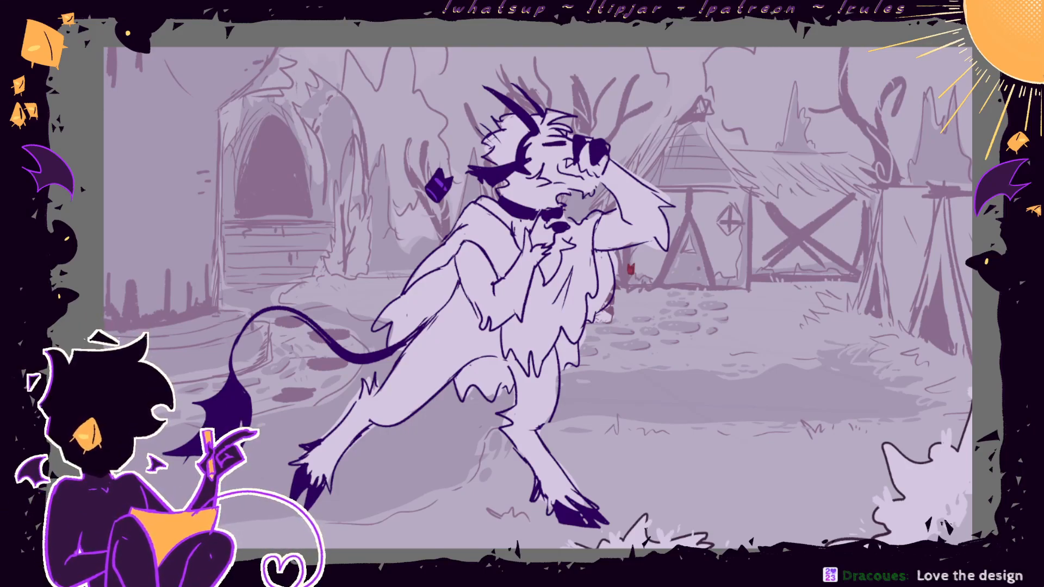
# - Outline the fourth storyboard thumbnail's sketch with a freehand selection and copy it
pyautogui.moveTo(522, 297); pyautogui.dragTo(663, 297)
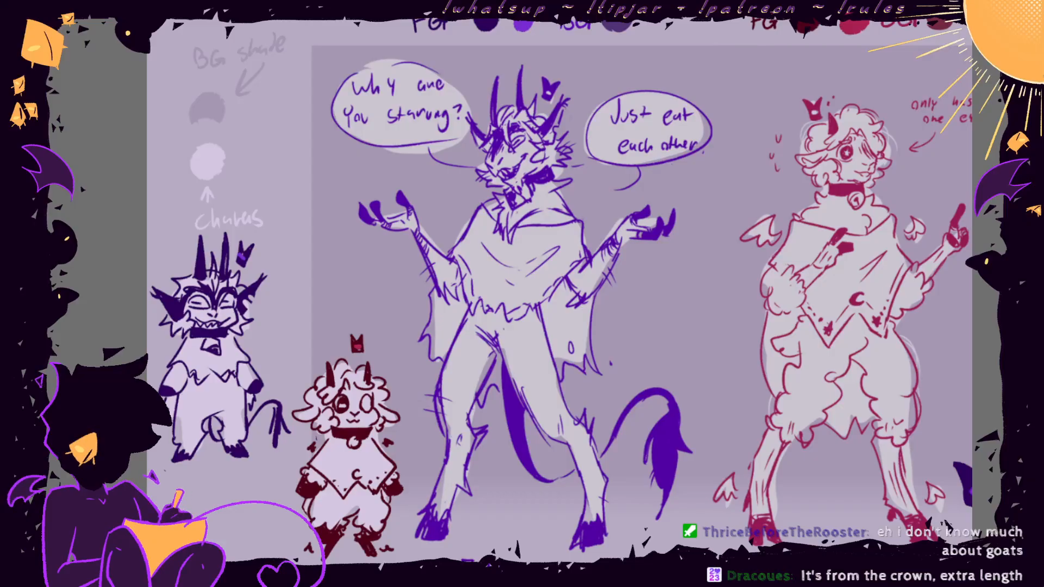
pyautogui.hotkey('ctrl', '0')
pyautogui.press('Delete')
pyautogui.hotkey('ctrl', 'z')
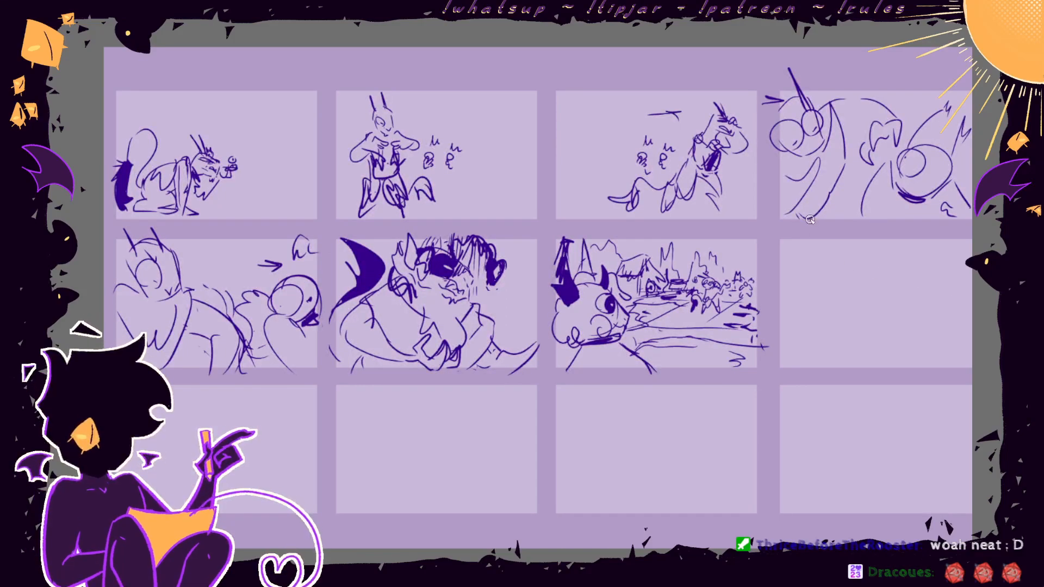
pyautogui.moveTo(763, 80)
pyautogui.mouseDown()
pyautogui.moveTo(758, 165)
pyautogui.moveTo(927, 20)
pyautogui.moveTo(758, 43)
pyautogui.mouseUp()
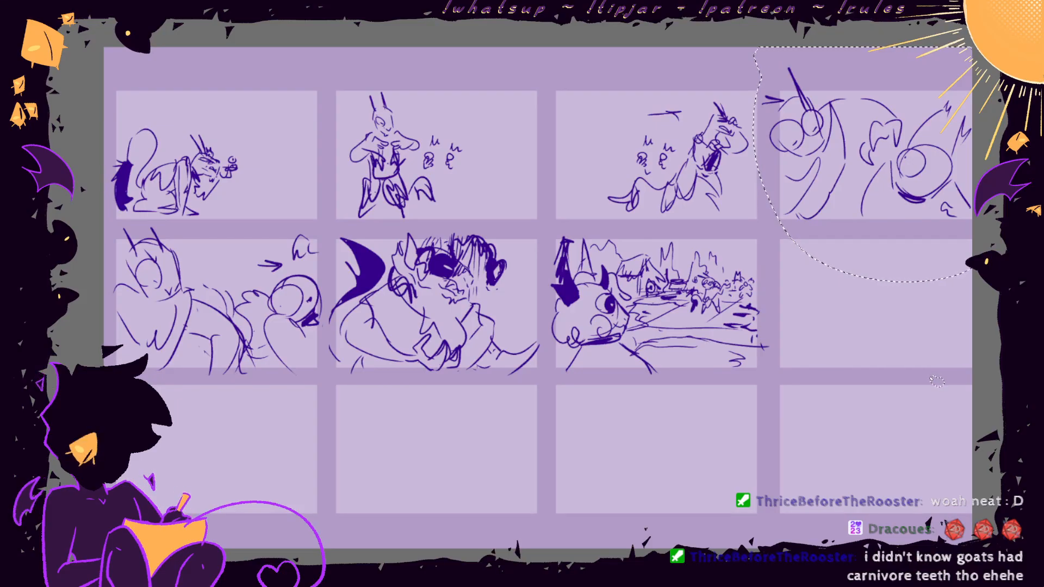
pyautogui.hotkey('ctrl', 'd')
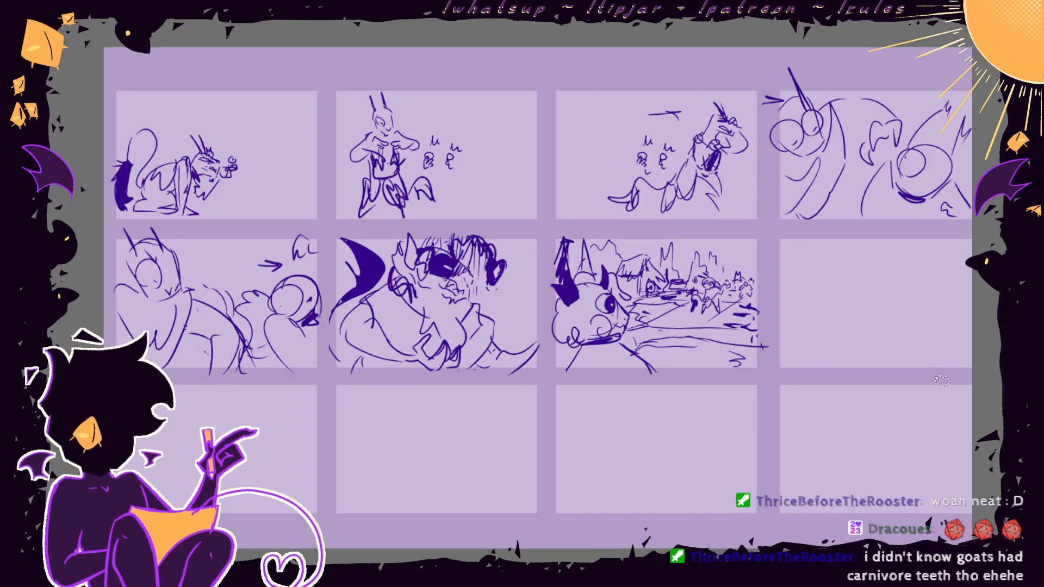
# - Examine the tall horned creature's face, horns and hands up close on the character reference sheet
pyautogui.click(693, 13)
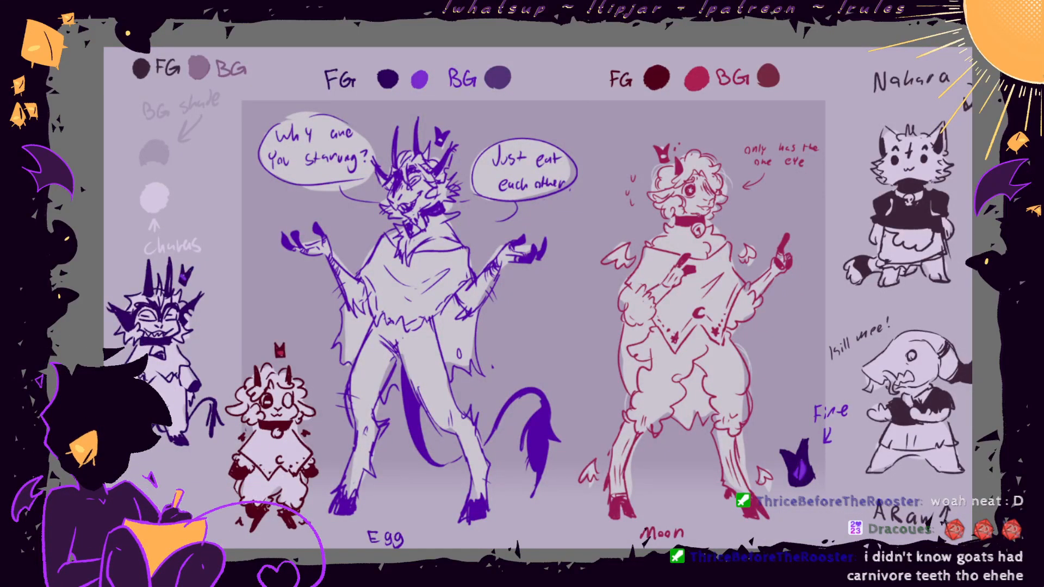
pyautogui.hotkey('ctrl', '+')
pyautogui.hotkey('ctrl', '+')
pyautogui.hotkey('ctrl', '+')
pyautogui.moveTo(326, 152); pyautogui.dragTo(707, 343)
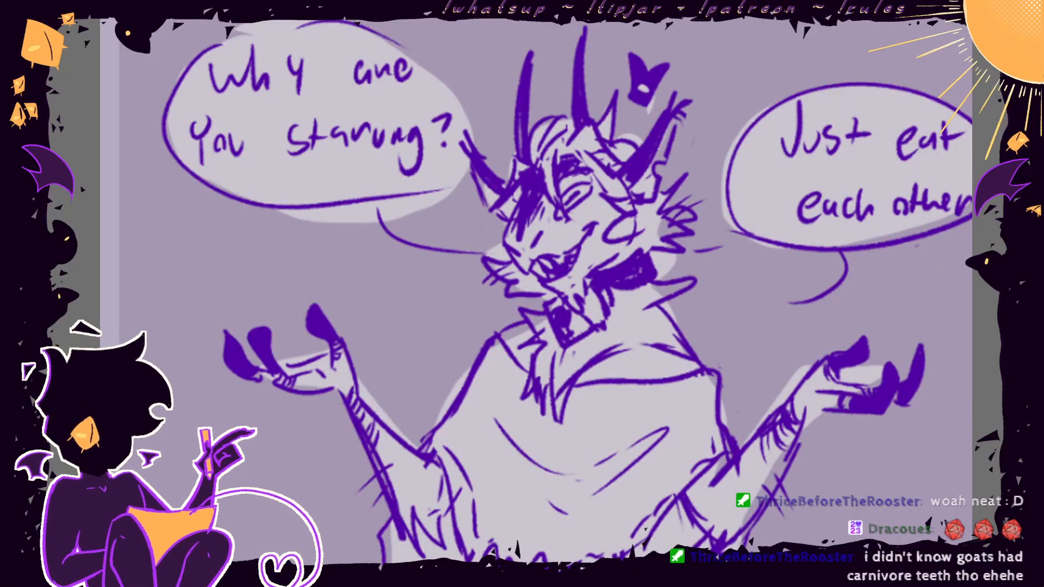
# - Go through the horned creature's finished pose frames without the background, up to the close-up with the open fanged mouth
pyautogui.hotkey('ctrl', '0')
pyautogui.hotkey('ctrl', 'Tab')
pyautogui.hotkey('ctrl', 'Tab')
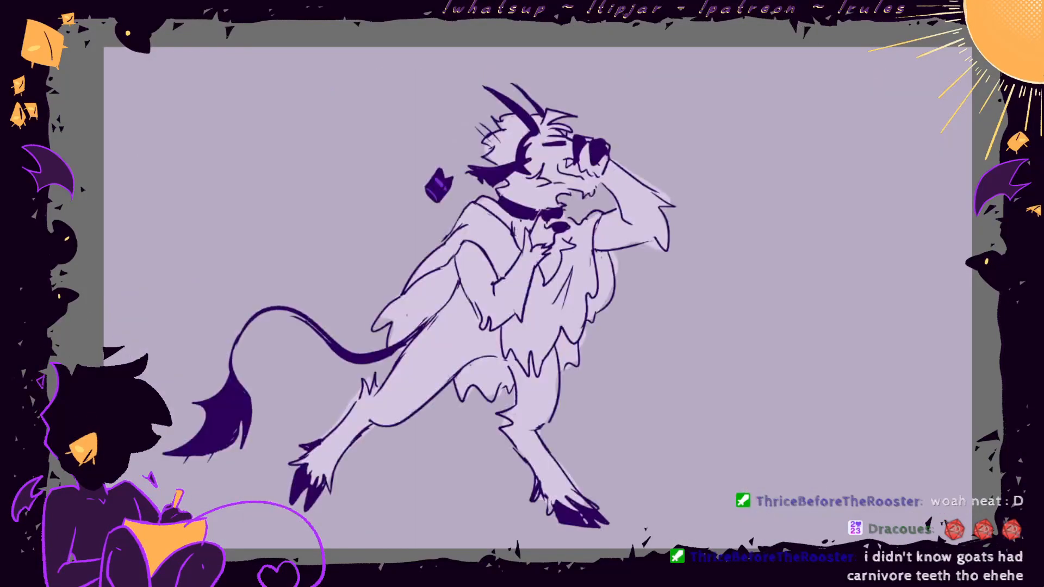
pyautogui.hotkey('ctrl', 'Tab')
pyautogui.hotkey('ctrl', 'Tab')
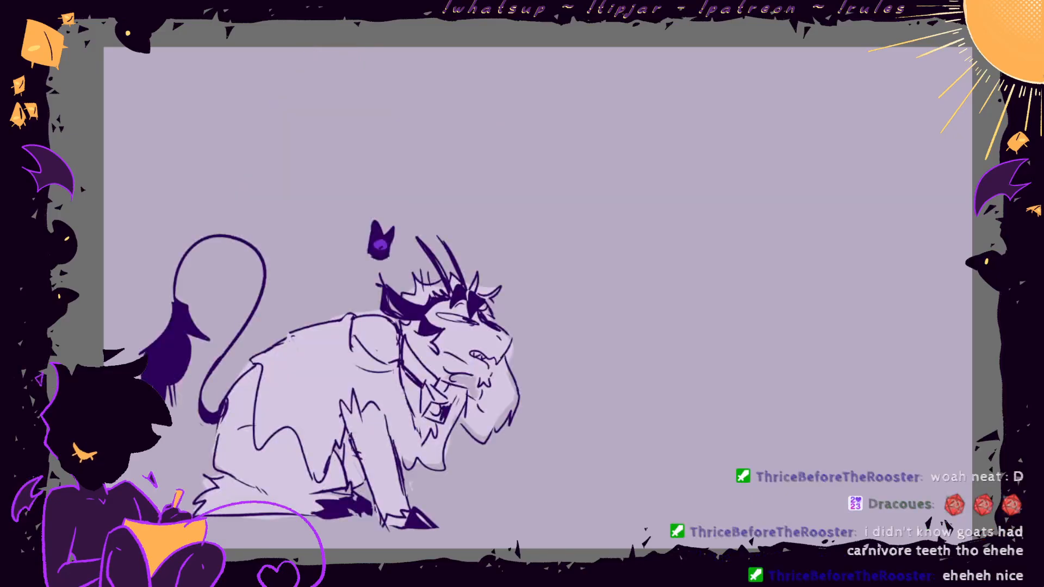
pyautogui.hotkey('ctrl', 'Tab')
pyautogui.hotkey('ctrl', 'Tab')
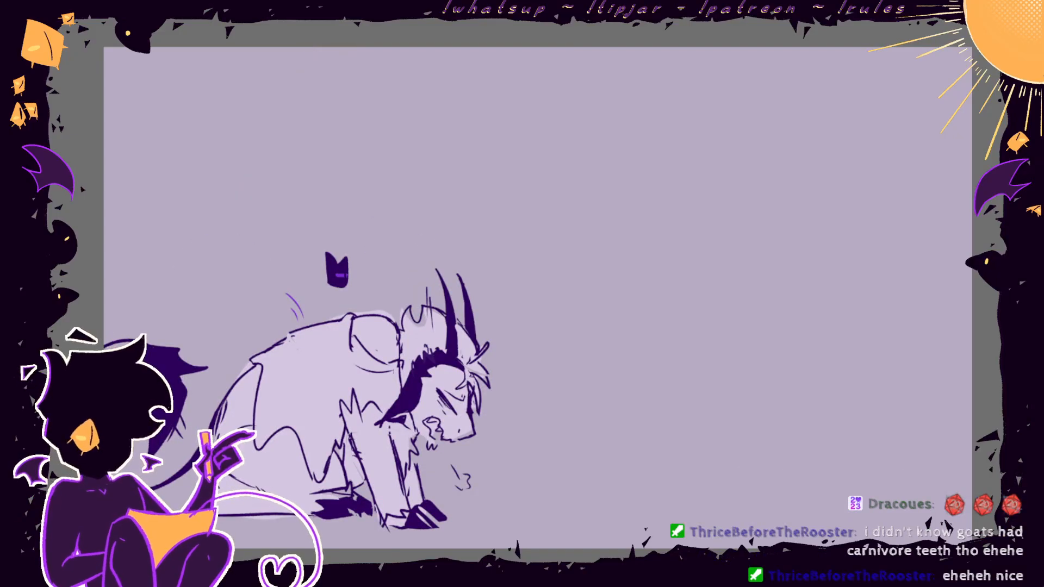
pyautogui.hotkey('ctrl', 'Tab')
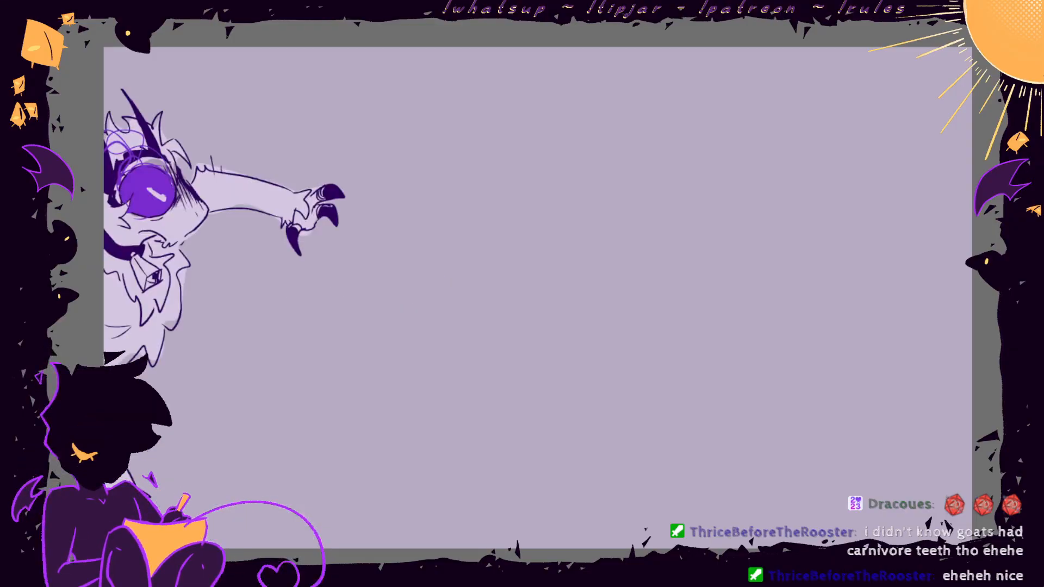
pyautogui.hotkey('ctrl', 'Tab')
pyautogui.hotkey('ctrl', 'Tab')
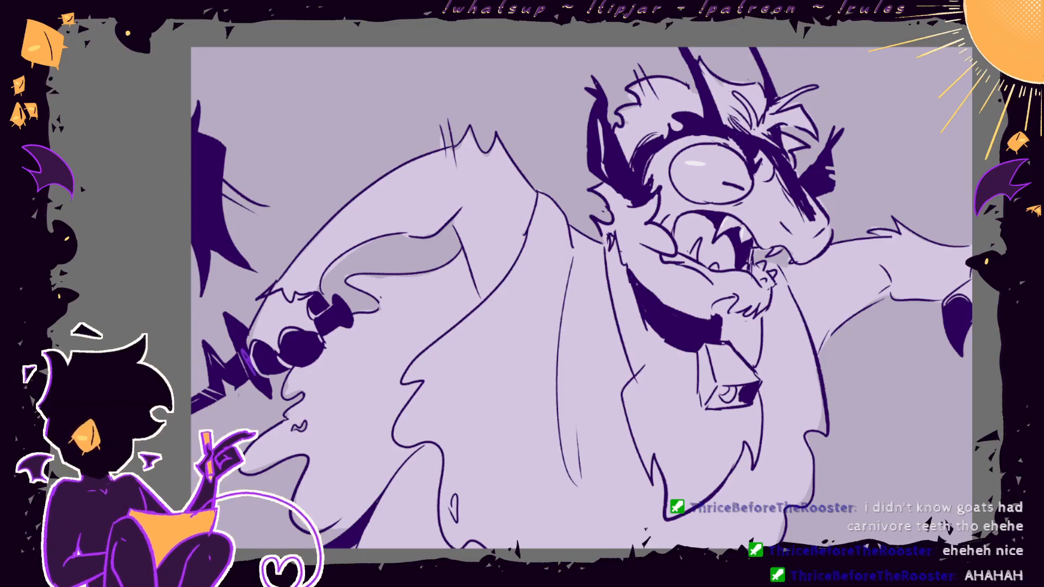
pyautogui.hscroll(2, 668, 542)
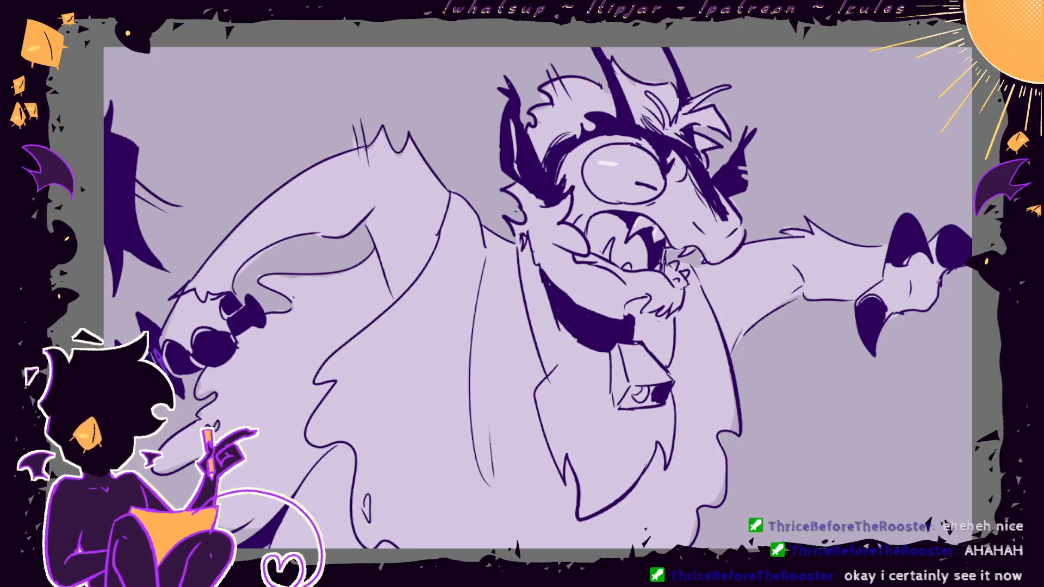
# - Paste the two-character thumbnail sketch onto an empty canvas and enlarge it to fill most of the frame
pyautogui.press('space')
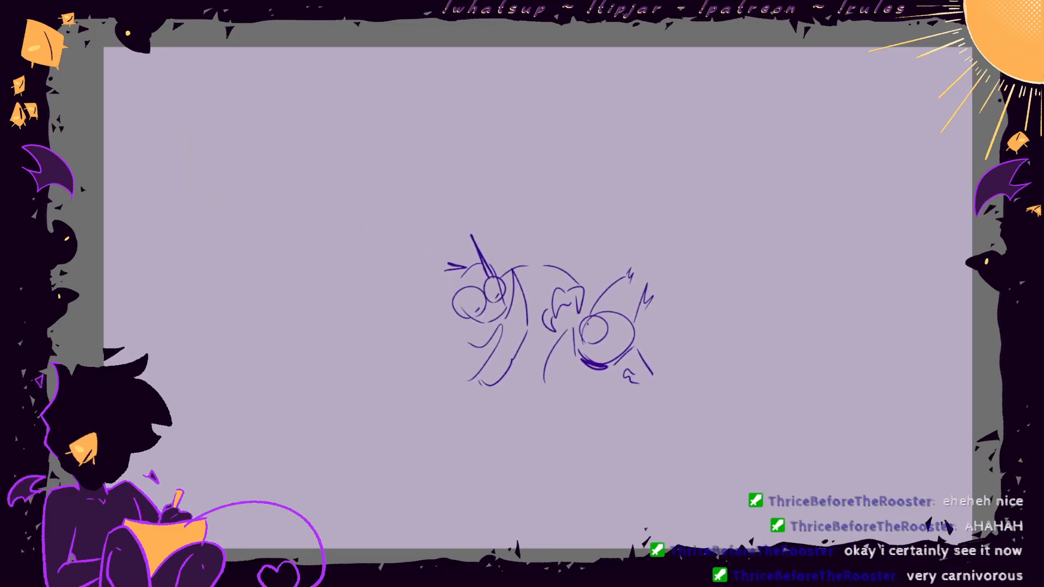
pyautogui.hotkey('ctrl', '-')
pyautogui.hotkey('ctrl', 't')
pyautogui.moveTo(645, 238)
pyautogui.mouseDown()
pyautogui.moveTo(826, 126)
pyautogui.moveTo(865, 81)
pyautogui.mouseUp()
pyautogui.moveTo(777, 261); pyautogui.dragTo(688, 241)
pyautogui.press('Return')
pyautogui.moveTo(781, 61); pyautogui.dragTo(802, 46)
pyautogui.moveTo(727, 205)
pyautogui.mouseDown()
pyautogui.moveTo(752, 199)
pyautogui.moveTo(737, 215)
pyautogui.moveTo(711, 205)
pyautogui.moveTo(736, 217)
pyautogui.mouseUp()
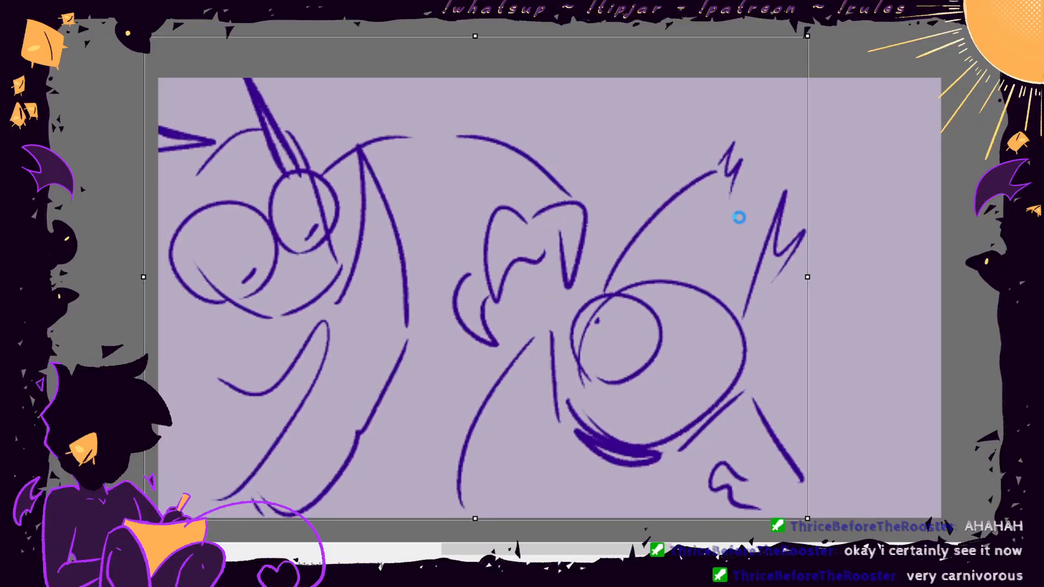
# - Lower the second character in the sketch slightly, and enlarge and shift the whole sketch to fit the frame
pyautogui.press('Return')
pyautogui.moveTo(552, 326)
pyautogui.mouseDown()
pyautogui.moveTo(441, 517)
pyautogui.moveTo(688, 101)
pyautogui.moveTo(585, 305)
pyautogui.moveTo(553, 325)
pyautogui.mouseUp()
pyautogui.hotkey('ctrl', 't')
pyautogui.moveTo(759, 364); pyautogui.dragTo(755, 372)
pyautogui.press('Return')
pyautogui.hotkey('ctrl', 't')
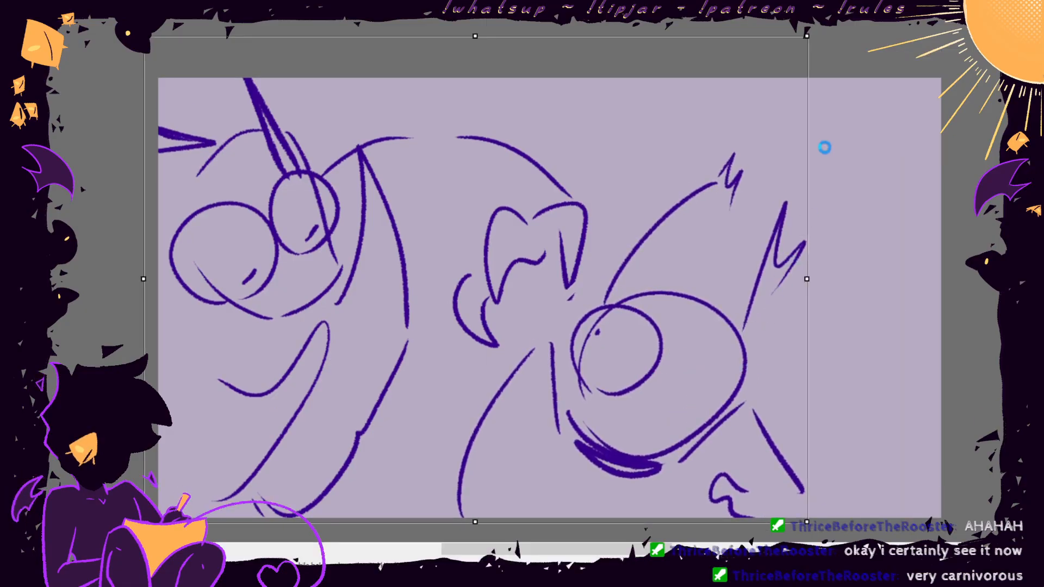
pyautogui.moveTo(807, 36); pyautogui.dragTo(819, 27)
pyautogui.moveTo(763, 184)
pyautogui.mouseDown()
pyautogui.moveTo(784, 170)
pyautogui.moveTo(789, 206)
pyautogui.mouseUp()
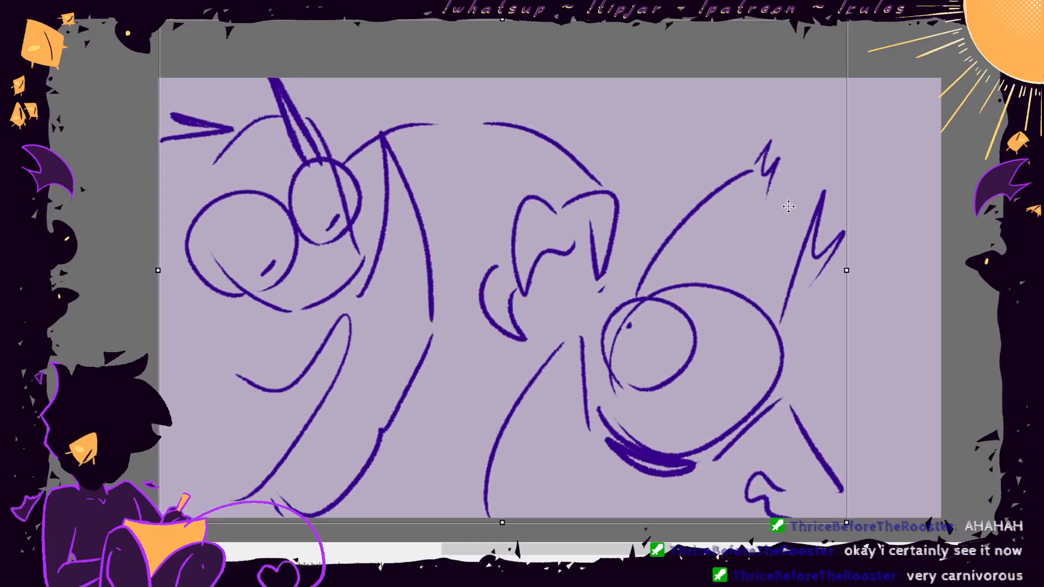
pyautogui.press('Return')
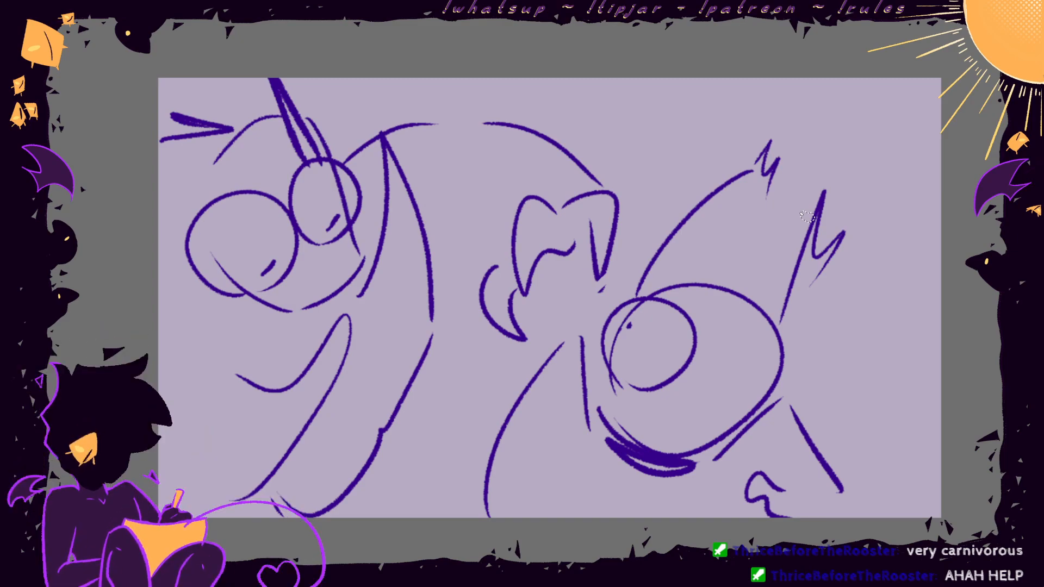
# - Pick the dark purple FG swatch from the reference sheet and fade the rough sketch to a pale guide
pyautogui.click(472, 14)
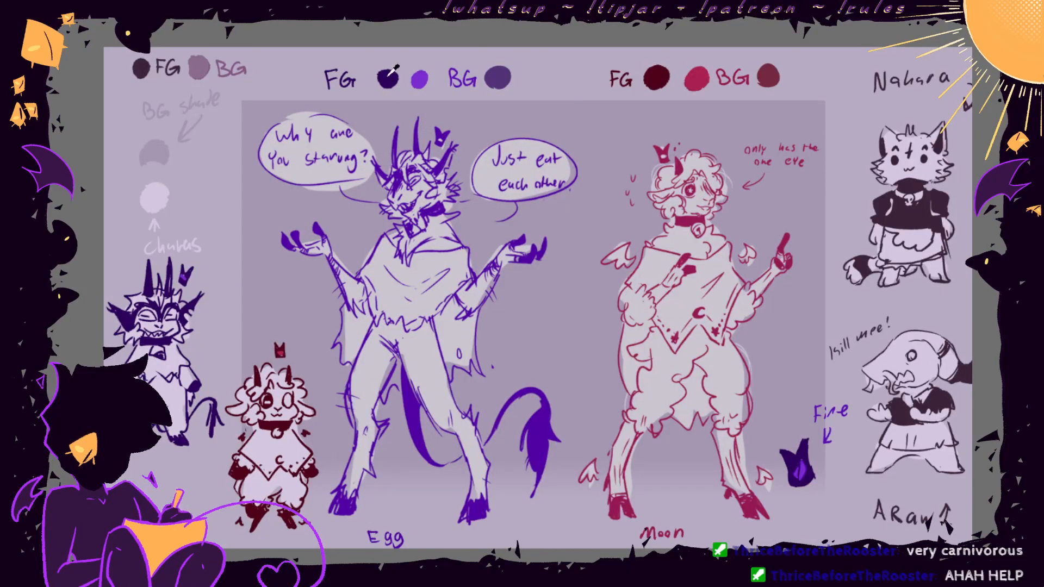
pyautogui.click(566, 16)
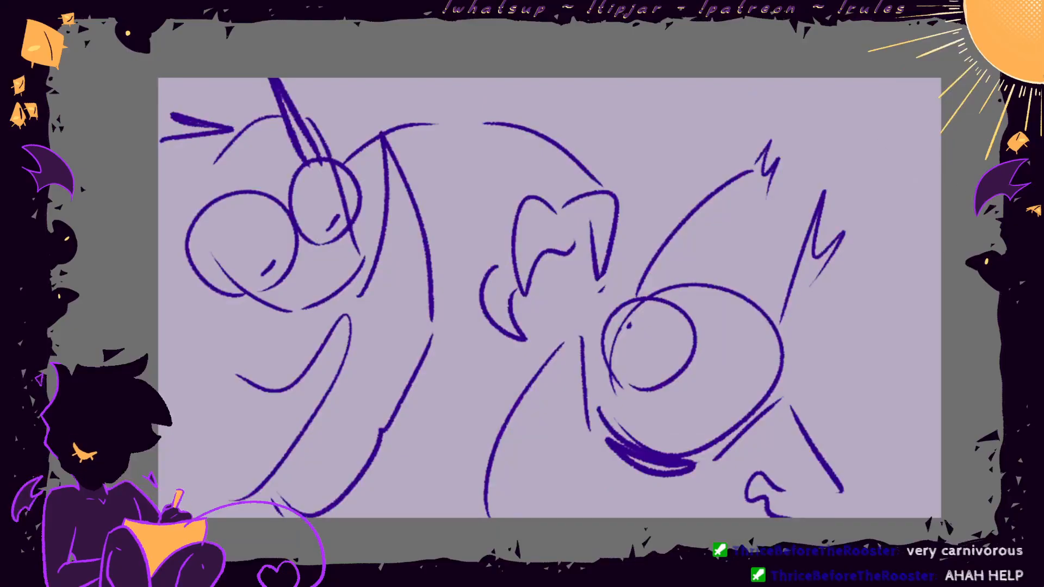
pyautogui.moveTo(609, 296)
pyautogui.mouseDown()
pyautogui.moveTo(552, 338)
pyautogui.moveTo(939, 389)
pyautogui.moveTo(723, 115)
pyautogui.moveTo(618, 285)
pyautogui.mouseUp()
pyautogui.hotkey('ctrl', 'd')
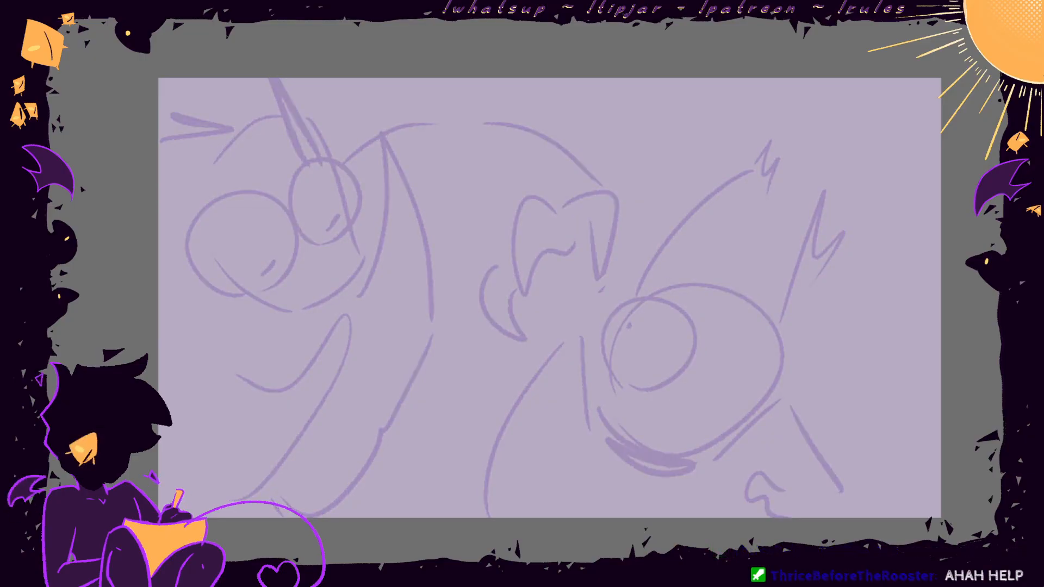
# - Draw the horned creature's two round eyes with small slanted pupils over the faded sketch, checking against the storyboard
pyautogui.hscroll(-3, 549, 298)
pyautogui.scroll(2, 549, 298)
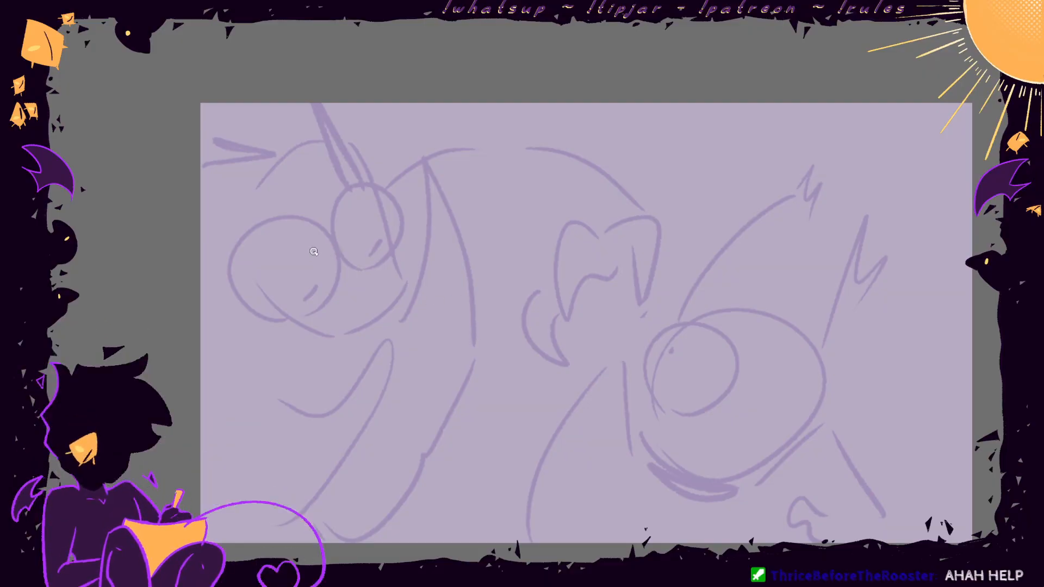
pyautogui.moveTo(300, 320)
pyautogui.mouseDown()
pyautogui.moveTo(261, 313)
pyautogui.moveTo(338, 269)
pyautogui.moveTo(295, 324)
pyautogui.moveTo(249, 239)
pyautogui.moveTo(298, 323)
pyautogui.moveTo(318, 288)
pyautogui.mouseUp()
pyautogui.hotkey('ctrl', 'z')
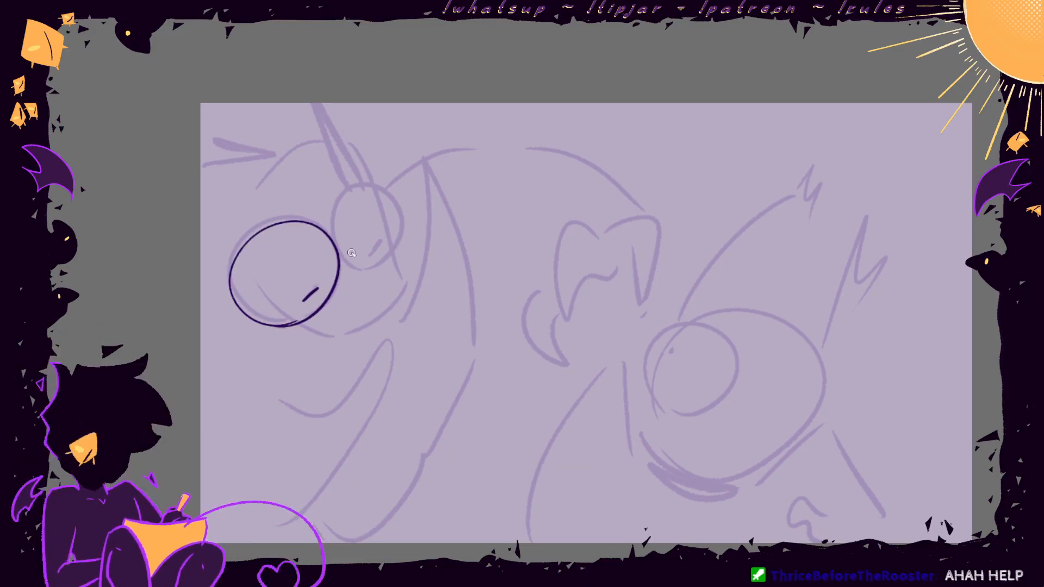
pyautogui.moveTo(366, 262)
pyautogui.mouseDown()
pyautogui.moveTo(375, 175)
pyautogui.moveTo(381, 249)
pyautogui.moveTo(334, 200)
pyautogui.moveTo(378, 250)
pyautogui.moveTo(346, 182)
pyautogui.moveTo(371, 264)
pyautogui.mouseUp()
pyautogui.hotkey('ctrl', 'z')
pyautogui.hotkey('ctrl', 'z')
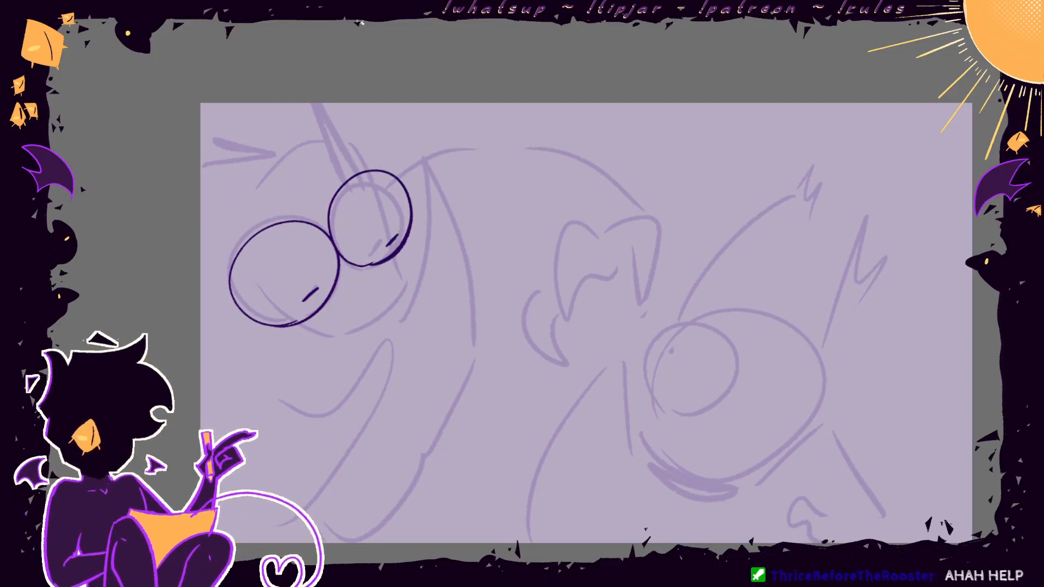
pyautogui.click(366, 13)
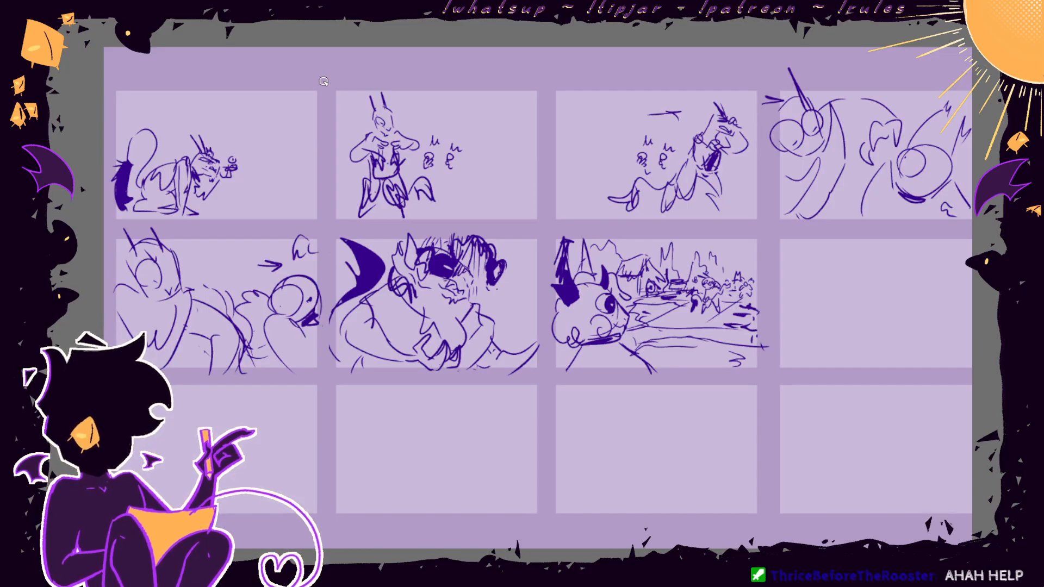
pyautogui.hotkey('ctrl', 'Tab')
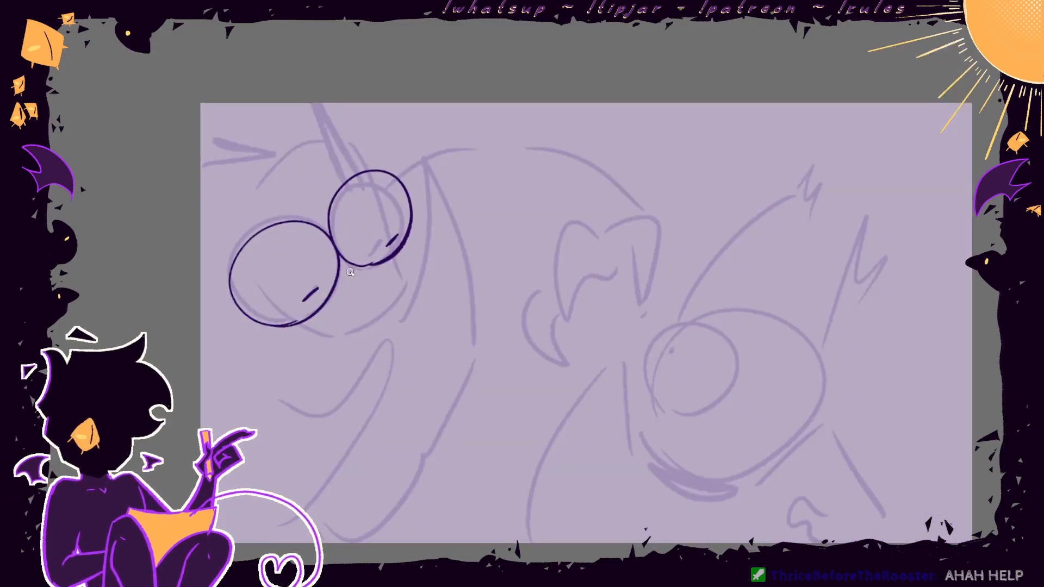
# - Select the horned creature's larger eye with its pupil, make it slightly smaller and tilt it against the other eye
pyautogui.moveTo(303, 250)
pyautogui.mouseDown()
pyautogui.moveTo(261, 345)
pyautogui.moveTo(343, 301)
pyautogui.mouseUp()
pyautogui.hotkey('ctrl', 't')
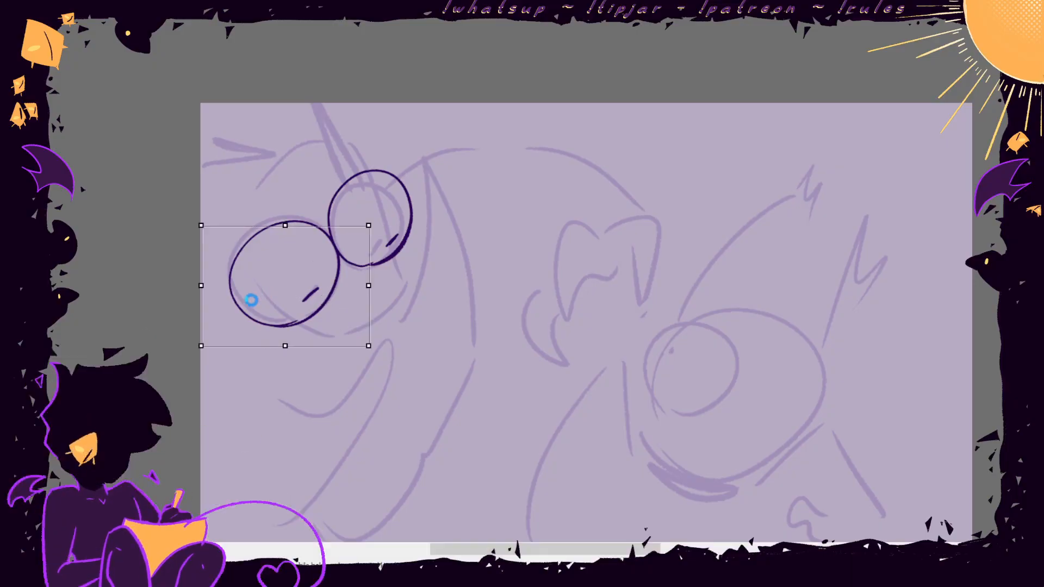
pyautogui.moveTo(206, 287); pyautogui.dragTo(213, 283)
pyautogui.press('Return')
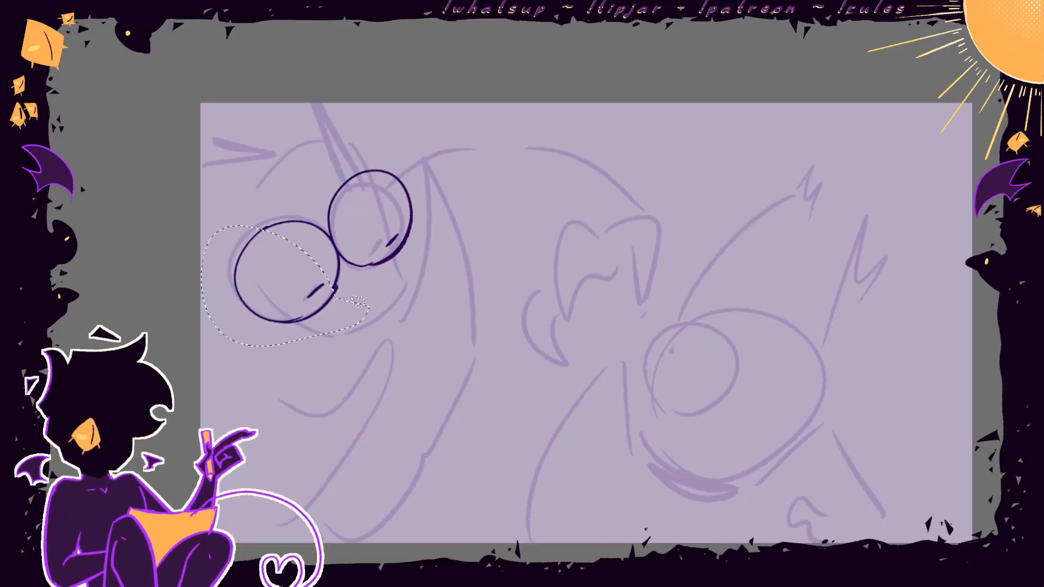
pyautogui.hotkey('ctrl', 'z')
pyautogui.hotkey('ctrl', 't')
pyautogui.moveTo(285, 346); pyautogui.dragTo(291, 337)
pyautogui.moveTo(372, 281); pyautogui.dragTo(370, 281)
pyautogui.moveTo(286, 226); pyautogui.dragTo(286, 224)
pyautogui.moveTo(342, 273); pyautogui.dragTo(370, 279)
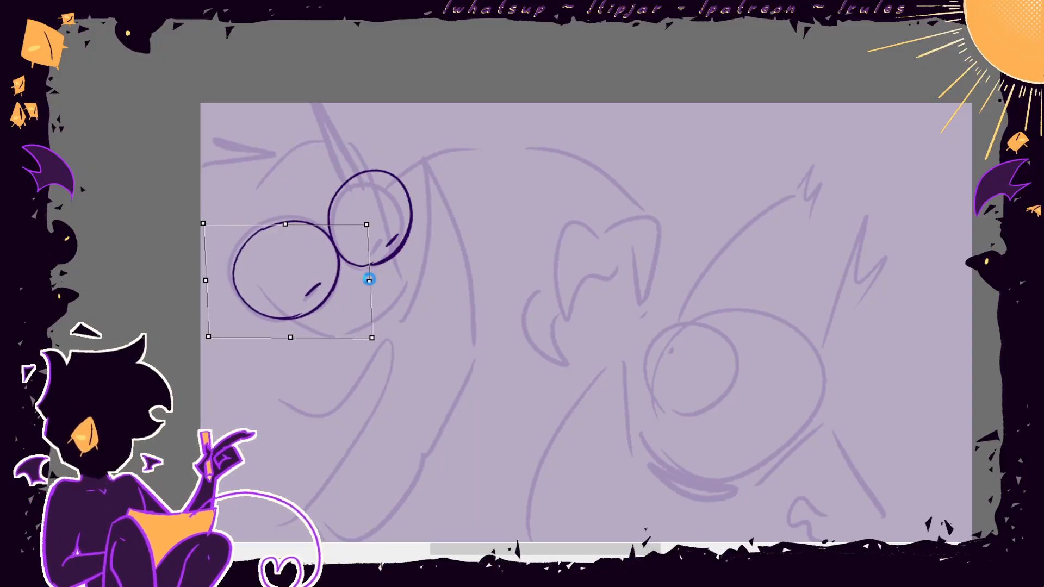
pyautogui.moveTo(295, 337); pyautogui.dragTo(298, 338)
pyautogui.press('Return')
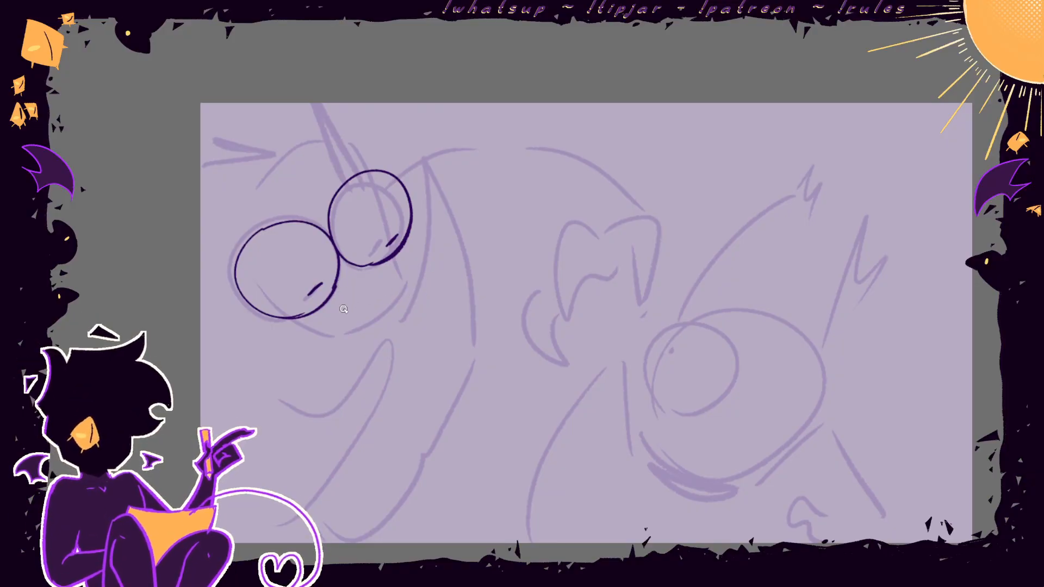
# - Draw the creature's muzzle below the eyes with nostrils, jaw line, jagged chin tuft and a dark hatched nose bridge
pyautogui.moveTo(383, 287); pyautogui.dragTo(383, 296)
pyautogui.moveTo(396, 261); pyautogui.dragTo(403, 286)
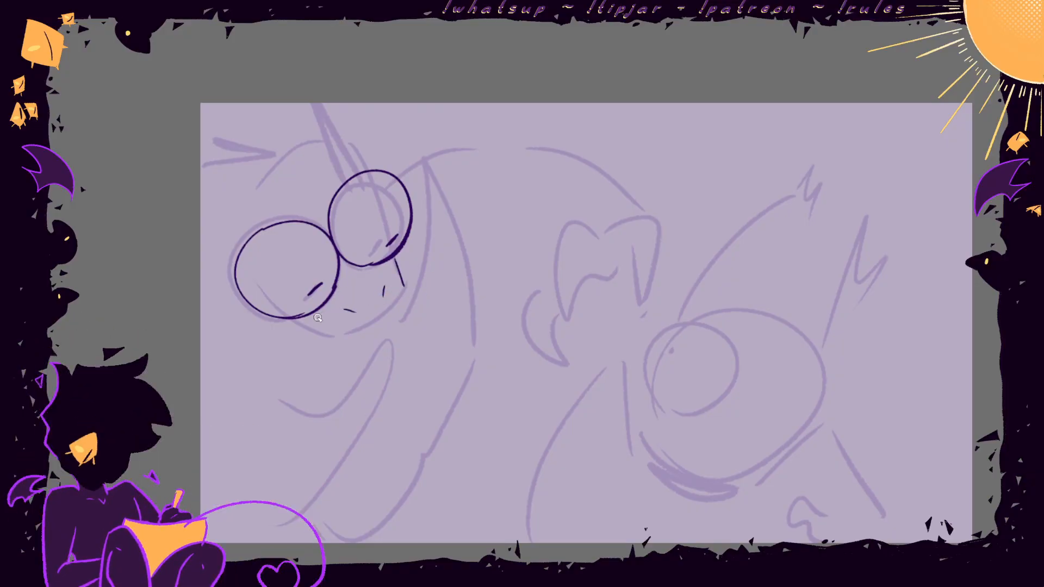
pyautogui.moveTo(313, 327)
pyautogui.mouseDown()
pyautogui.moveTo(348, 338)
pyautogui.moveTo(357, 357)
pyautogui.moveTo(398, 290)
pyautogui.moveTo(373, 329)
pyautogui.mouseUp()
pyautogui.hotkey('ctrl', 'z')
pyautogui.moveTo(340, 261); pyautogui.dragTo(367, 286)
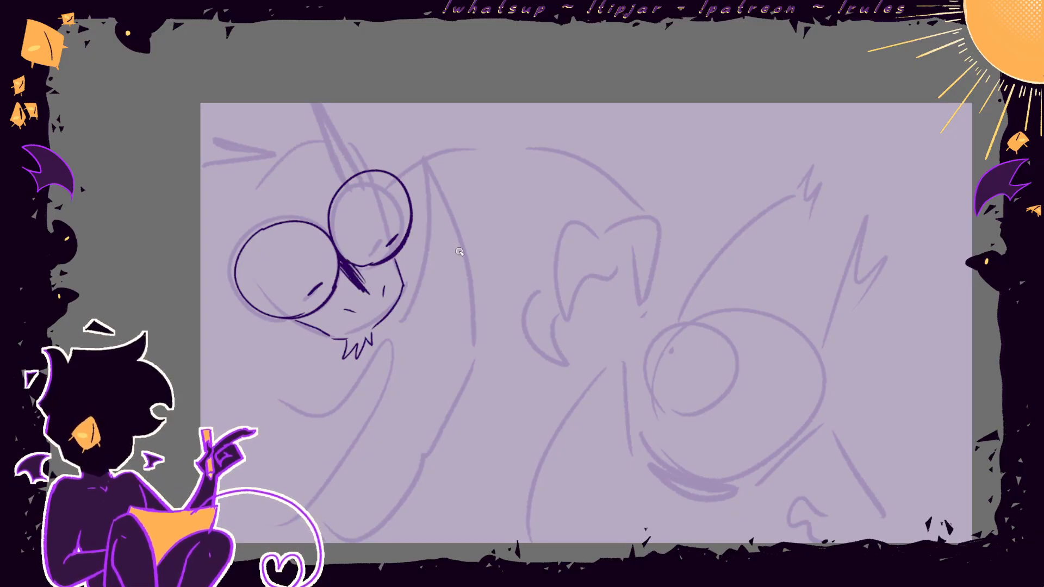
# - Mirror the canvas view, select the rough head in the sketch guide, and enlarge, rotate and shift it behind the inked eyes
pyautogui.press('h')
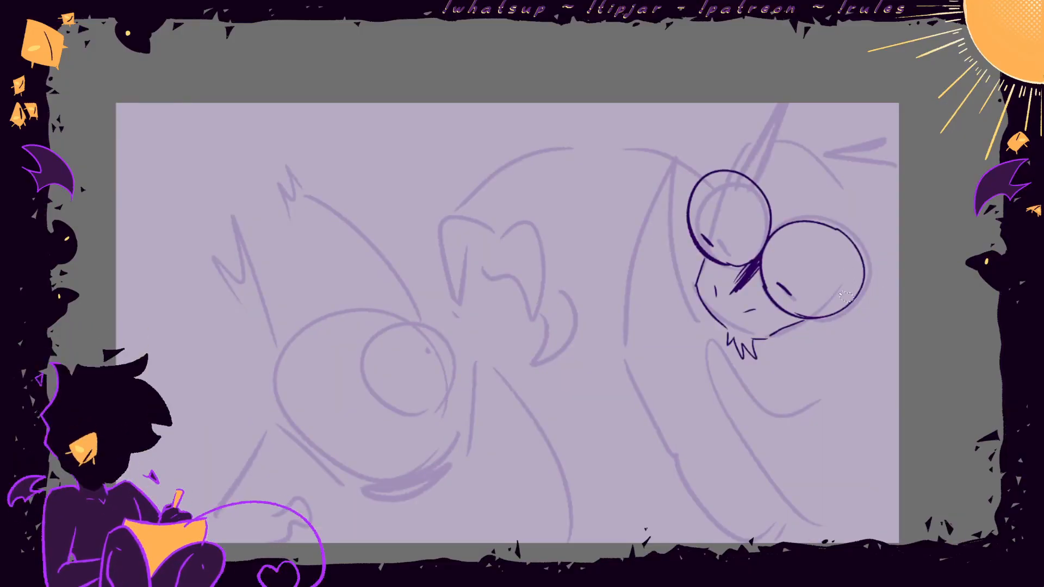
pyautogui.moveTo(784, 254)
pyautogui.mouseDown()
pyautogui.moveTo(913, 147)
pyautogui.moveTo(872, 301)
pyautogui.mouseUp()
pyautogui.hotkey('ctrl', 't')
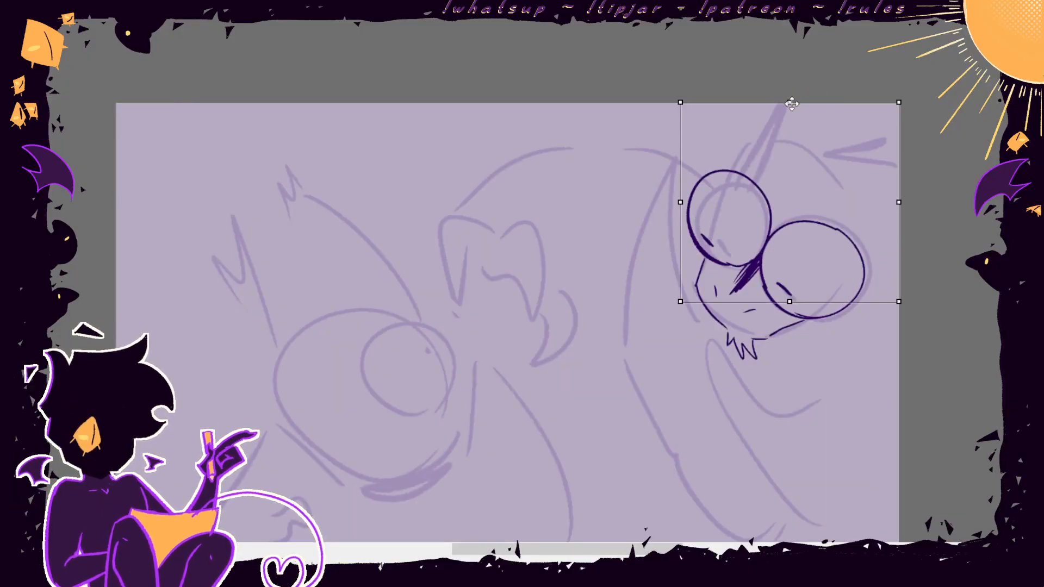
pyautogui.moveTo(791, 103); pyautogui.dragTo(807, 109)
pyautogui.hotkey('ctrl', 'z')
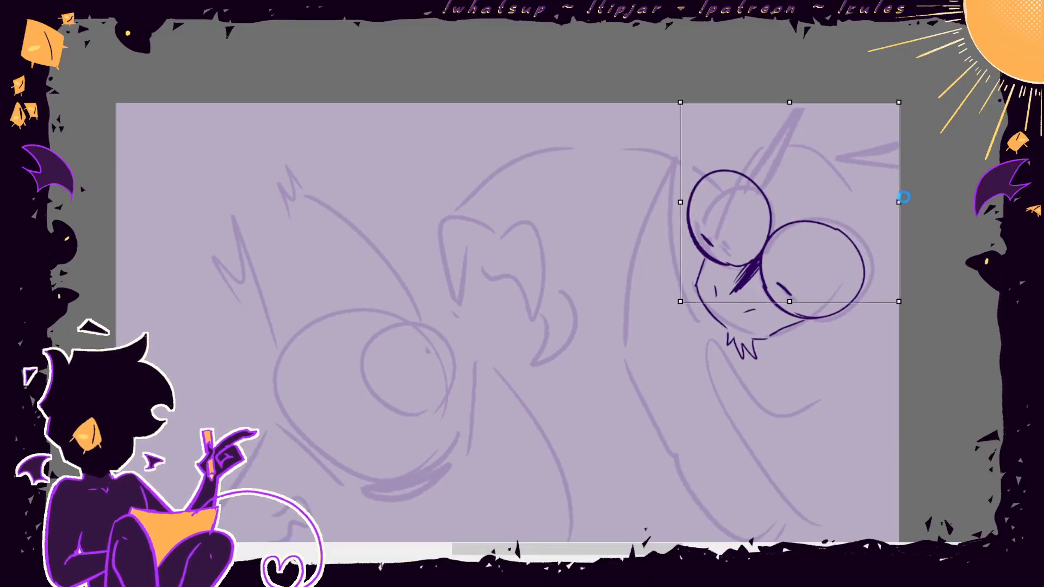
pyautogui.moveTo(899, 102); pyautogui.dragTo(905, 97)
pyautogui.moveTo(905, 201); pyautogui.dragTo(913, 210)
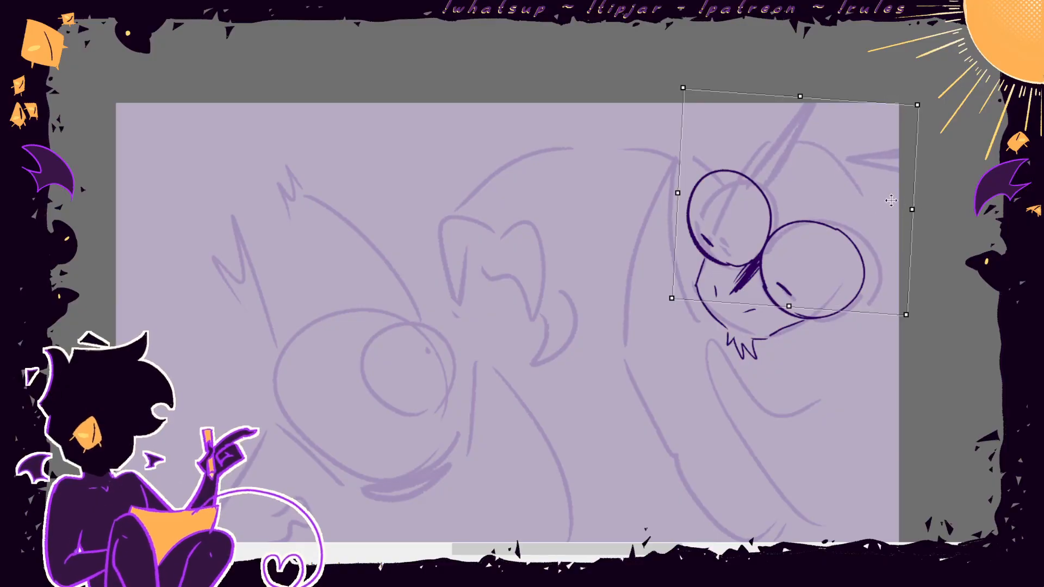
pyautogui.moveTo(799, 95); pyautogui.dragTo(804, 93)
pyautogui.moveTo(853, 165); pyautogui.dragTo(846, 156)
pyautogui.moveTo(928, 138); pyautogui.dragTo(927, 135)
pyautogui.press('Return')
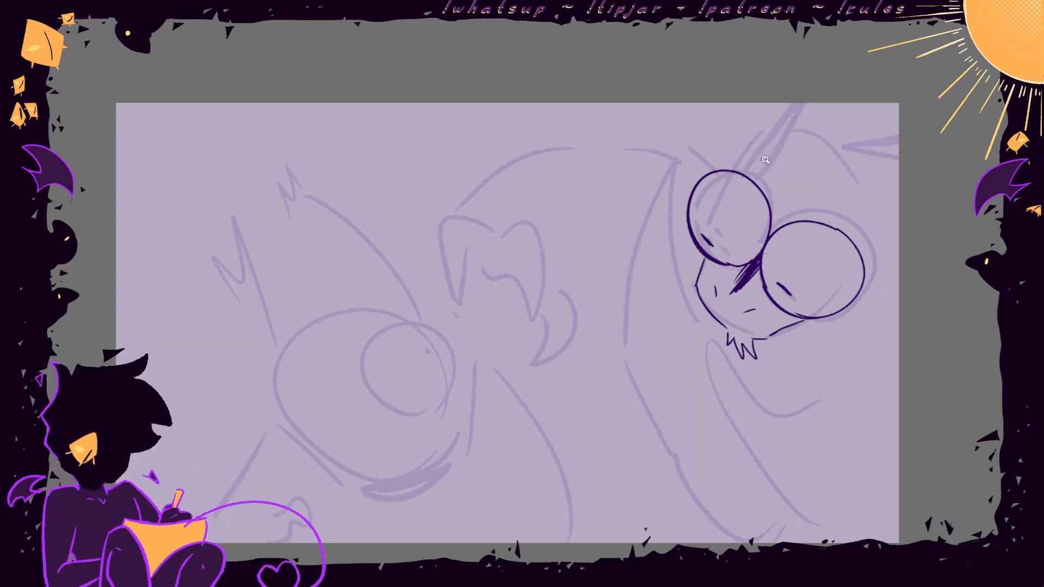
# - Ink the outline of the horn above the smaller eye, running off the upper edge of the canvas
pyautogui.moveTo(756, 166); pyautogui.dragTo(798, 103)
pyautogui.moveTo(814, 103)
pyautogui.mouseDown()
pyautogui.moveTo(775, 173)
pyautogui.moveTo(808, 103)
pyautogui.moveTo(763, 181)
pyautogui.moveTo(756, 159)
pyautogui.mouseUp()
pyautogui.hotkey('ctrl', 'z')
pyautogui.hotkey('ctrl', 'z')
pyautogui.hotkey('ctrl', 'z')
pyautogui.hotkey('ctrl', 'z')
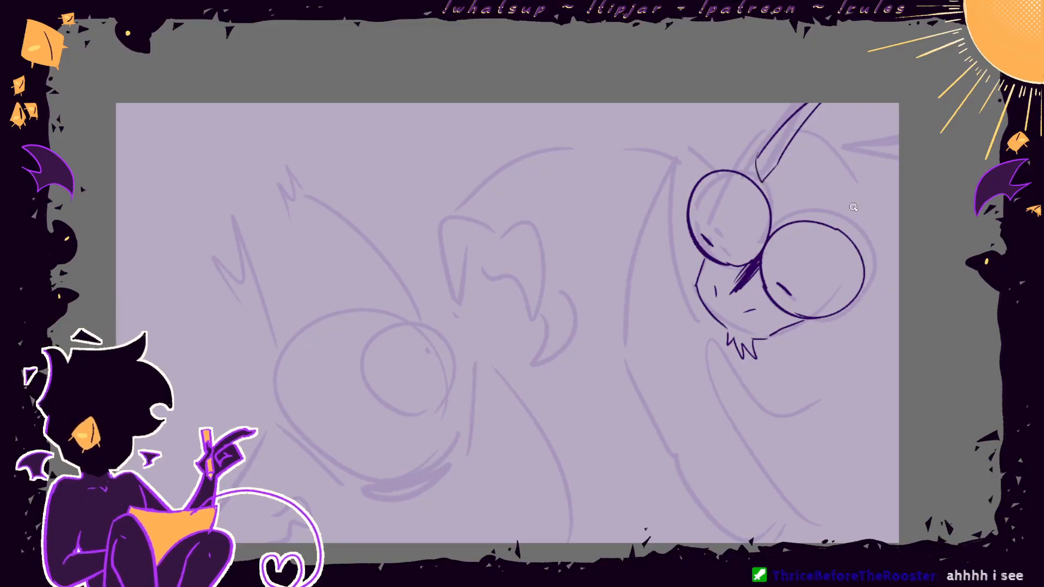
# - Ink the second horn above the larger eye up to the canvas edge and fill both horns with dark purple
pyautogui.moveTo(849, 195); pyautogui.dragTo(900, 111)
pyautogui.moveTo(900, 119)
pyautogui.mouseDown()
pyautogui.moveTo(841, 225)
pyautogui.moveTo(900, 133)
pyautogui.mouseUp()
pyautogui.hotkey('ctrl', 'z')
pyautogui.hotkey('ctrl', 'z')
pyautogui.hotkey('ctrl', 'z')
pyautogui.hotkey('ctrl', 'z')
pyautogui.hotkey('ctrl', 'z')
pyautogui.hotkey('ctrl', 'z')
pyautogui.moveTo(900, 146)
pyautogui.mouseDown()
pyautogui.moveTo(852, 219)
pyautogui.moveTo(833, 226)
pyautogui.mouseUp()
pyautogui.moveTo(833, 227); pyautogui.dragTo(835, 202)
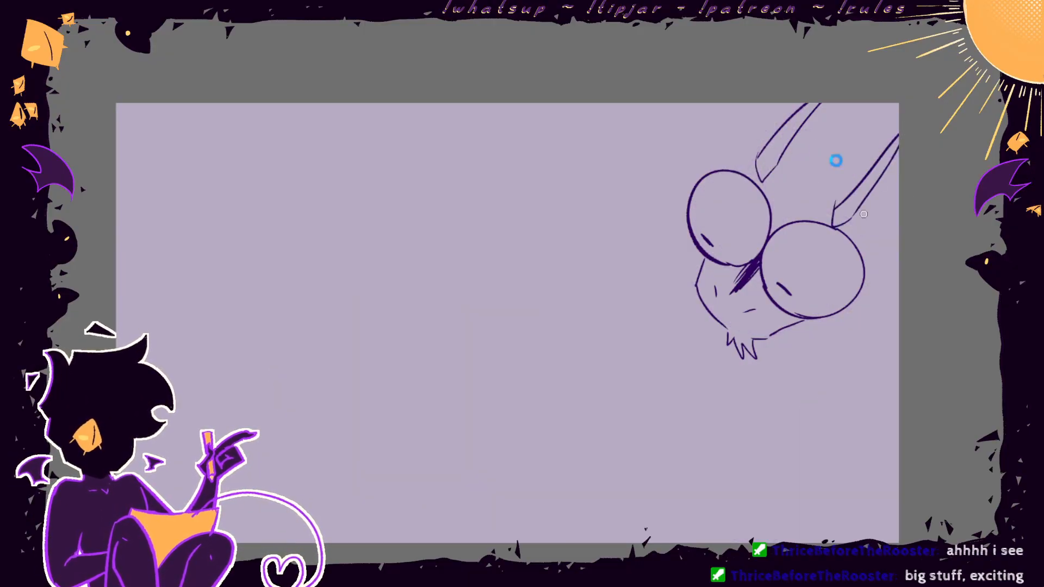
pyautogui.click(772, 162)
pyautogui.click(863, 193)
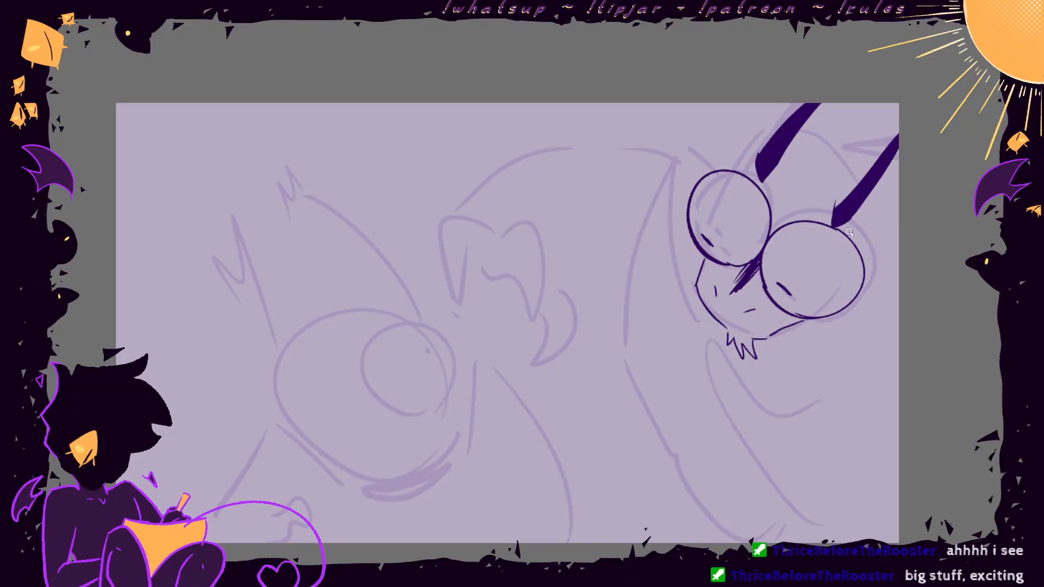
# - Draw the creature's two pointed, drooping ears beside the eyes and fill them with dark purple
pyautogui.moveTo(864, 288)
pyautogui.mouseDown()
pyautogui.moveTo(899, 315)
pyautogui.moveTo(900, 360)
pyautogui.mouseUp()
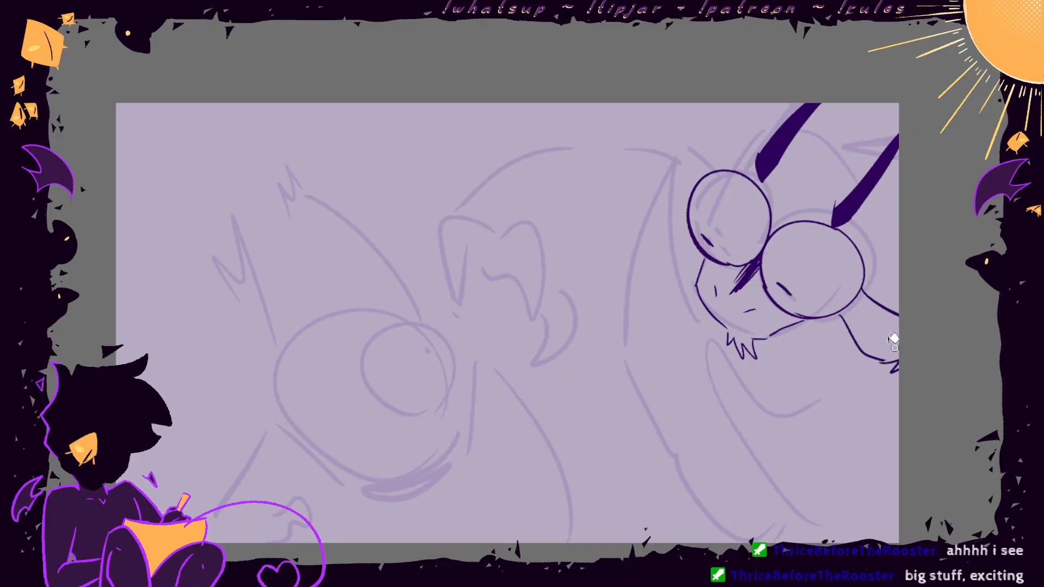
pyautogui.click(890, 341)
pyautogui.hotkey('ctrl', 'z')
pyautogui.click(888, 319)
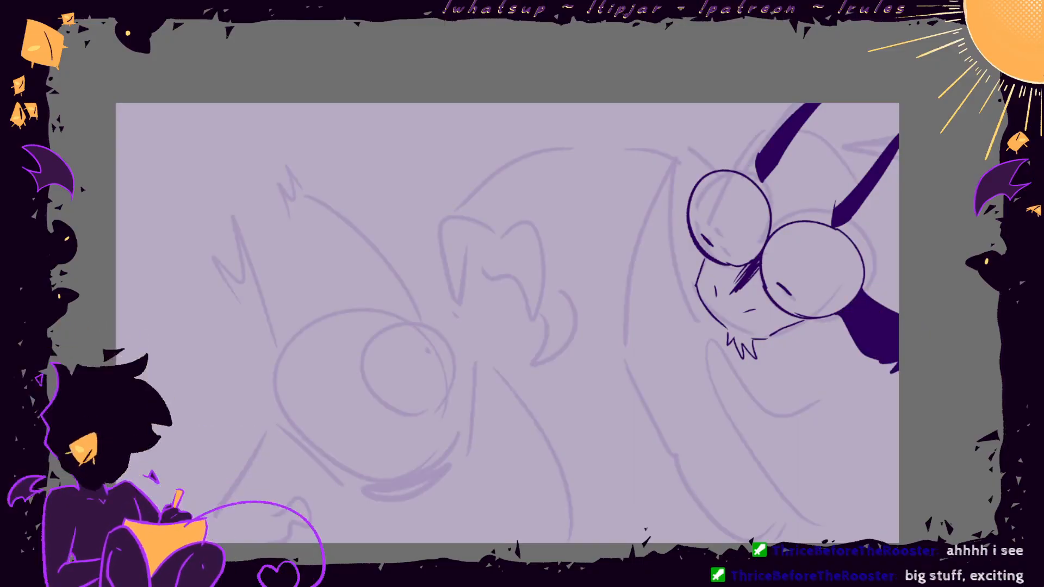
pyautogui.moveTo(716, 169)
pyautogui.mouseDown()
pyautogui.moveTo(651, 143)
pyautogui.moveTo(693, 191)
pyautogui.mouseUp()
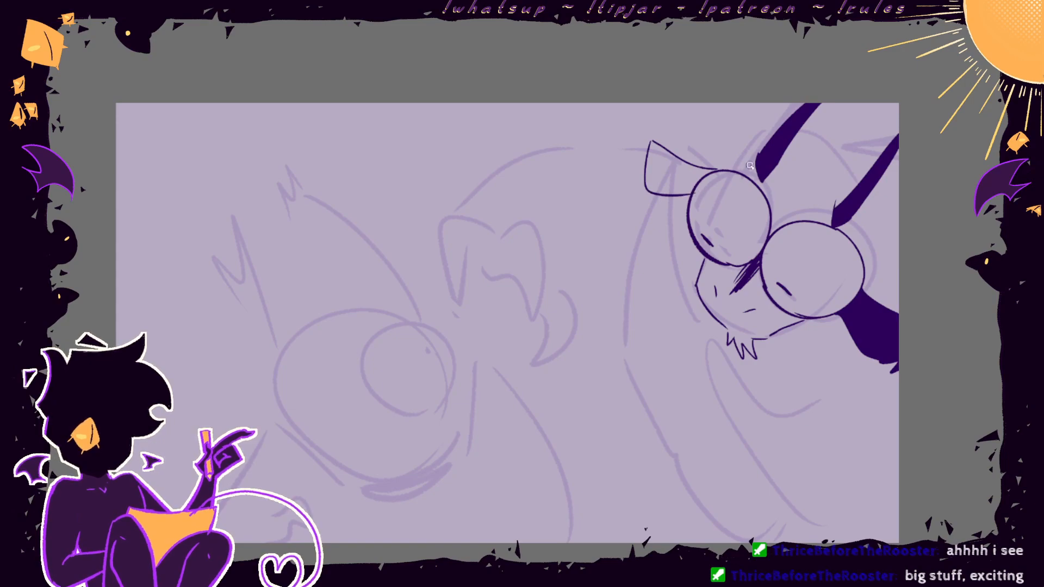
pyautogui.moveTo(650, 143)
pyautogui.mouseDown()
pyautogui.moveTo(644, 135)
pyautogui.moveTo(649, 144)
pyautogui.mouseUp()
pyautogui.click(666, 160)
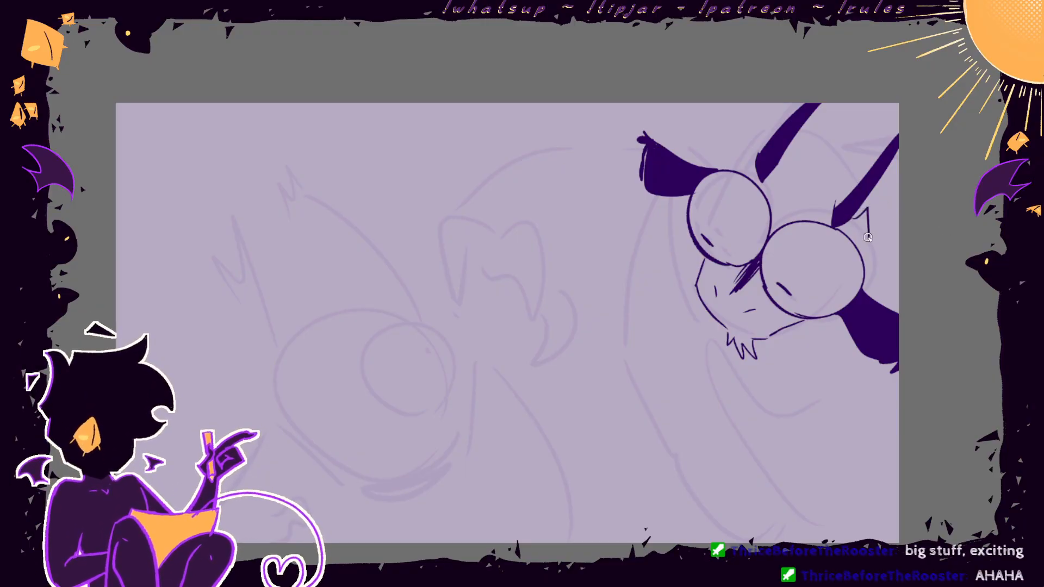
# - Draw a jagged fur tuft along the outer side of the larger eye and loose forelock strands between the eyes
pyautogui.moveTo(854, 213)
pyautogui.mouseDown()
pyautogui.moveTo(879, 228)
pyautogui.moveTo(866, 290)
pyautogui.mouseUp()
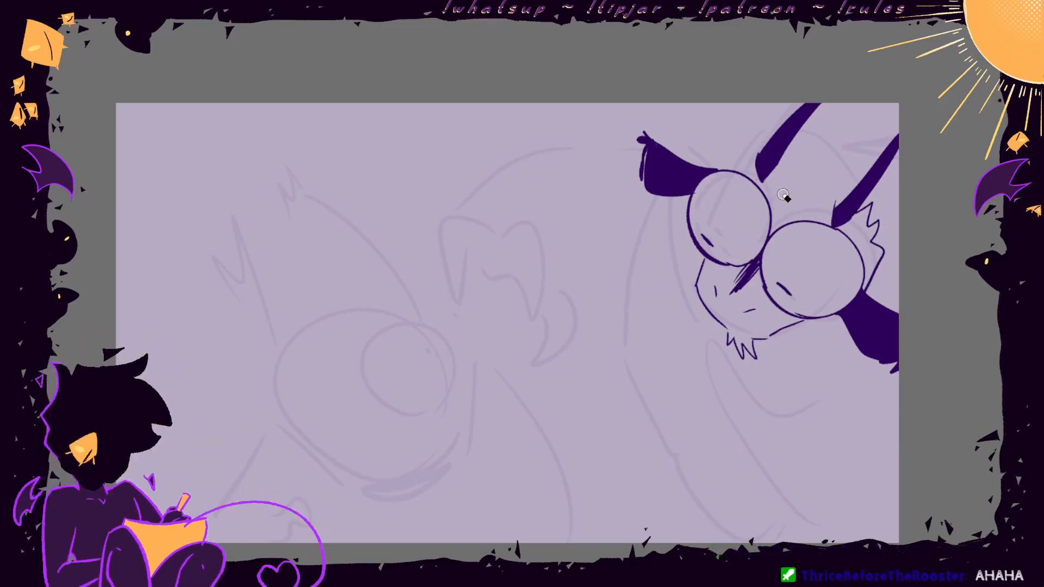
pyautogui.moveTo(797, 179); pyautogui.dragTo(784, 250)
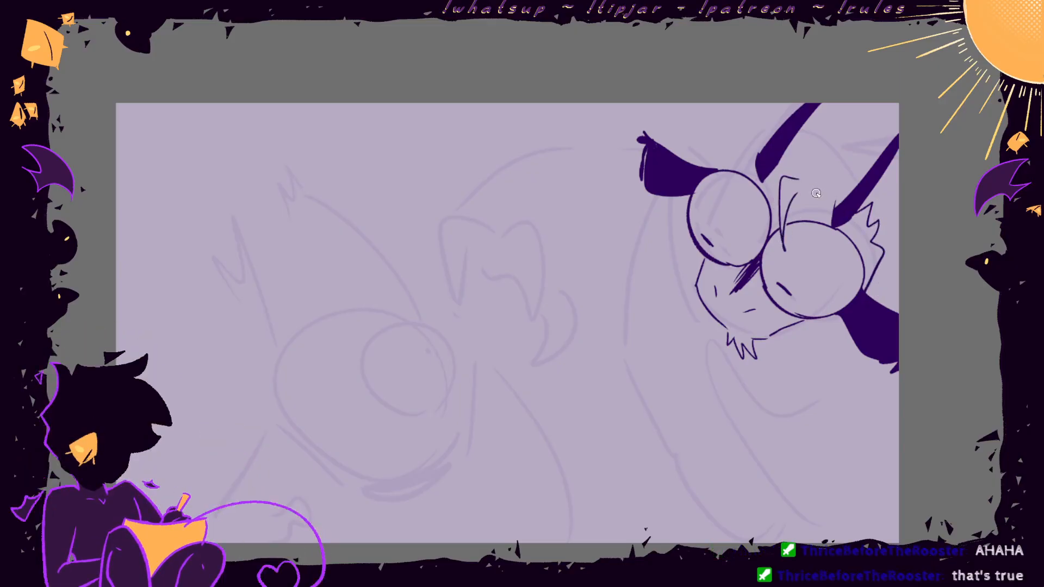
pyautogui.hotkey('ctrl', 'z')
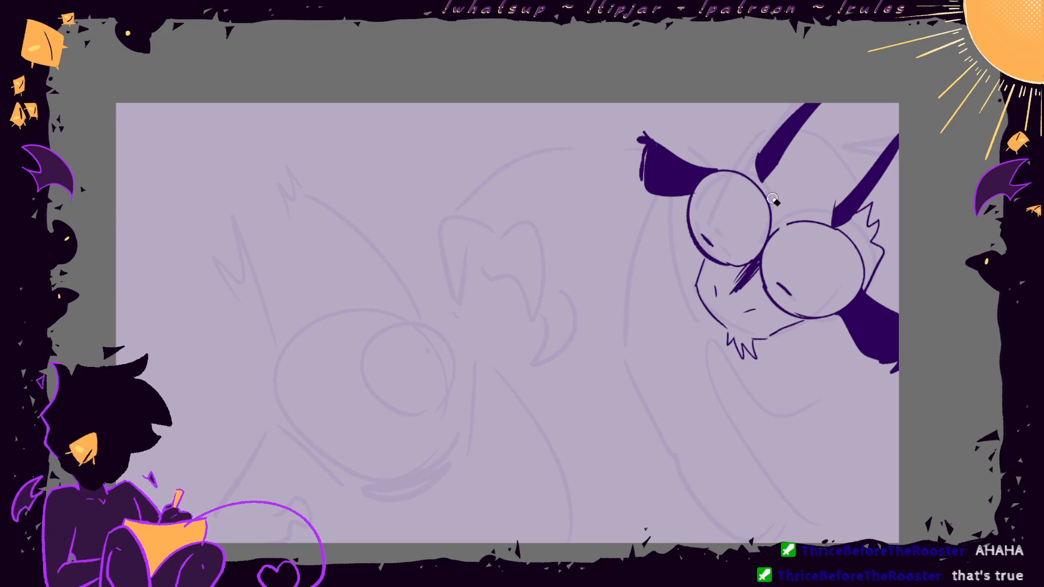
pyautogui.moveTo(793, 170)
pyautogui.mouseDown()
pyautogui.moveTo(778, 186)
pyautogui.moveTo(800, 192)
pyautogui.moveTo(758, 231)
pyautogui.mouseUp()
pyautogui.hotkey('ctrl', 'z')
pyautogui.hotkey('ctrl', 'z')
pyautogui.moveTo(794, 194)
pyautogui.mouseDown()
pyautogui.moveTo(782, 217)
pyautogui.moveTo(788, 254)
pyautogui.mouseUp()
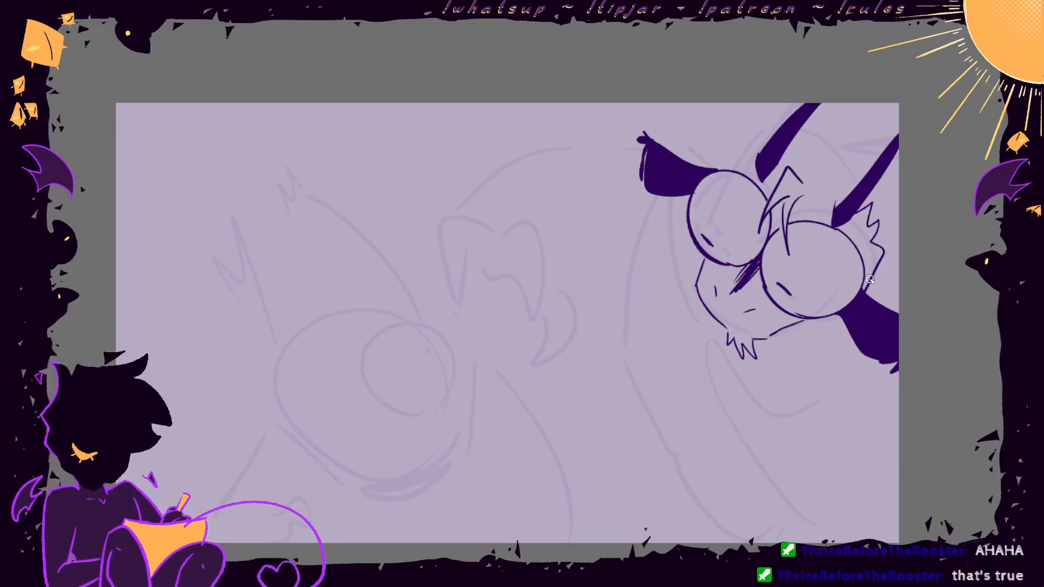
# - Rework the cheek fur into a rounded tuft, add an upper rim to the larger eye and darken the forelock
pyautogui.moveTo(796, 322); pyautogui.dragTo(845, 326)
pyautogui.hotkey('ctrl', 'z')
pyautogui.moveTo(870, 283)
pyautogui.mouseDown()
pyautogui.moveTo(874, 204)
pyautogui.moveTo(869, 275)
pyautogui.mouseUp()
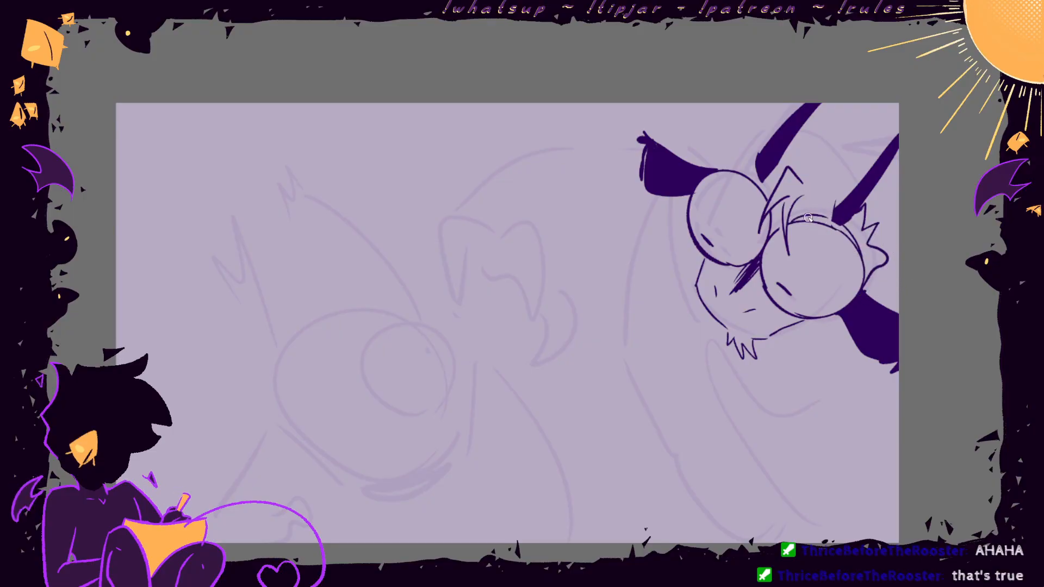
pyautogui.moveTo(764, 177); pyautogui.dragTo(777, 224)
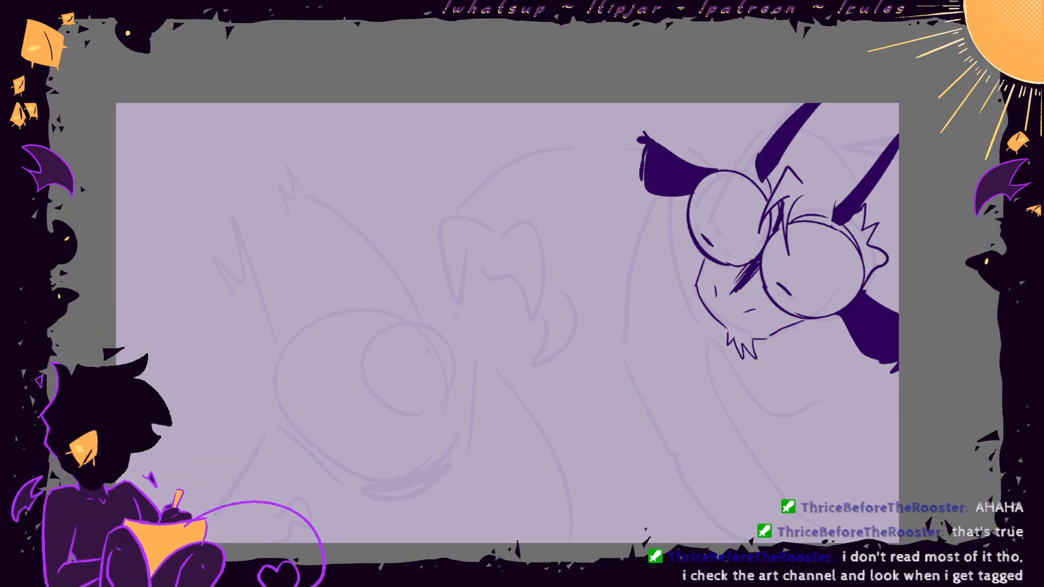
# - Draw curved brows above both eyes, keeping jagged tufts only on the smaller eye's brow
pyautogui.moveTo(723, 164)
pyautogui.mouseDown()
pyautogui.moveTo(756, 159)
pyautogui.moveTo(782, 177)
pyautogui.mouseUp()
pyautogui.moveTo(837, 205); pyautogui.dragTo(801, 200)
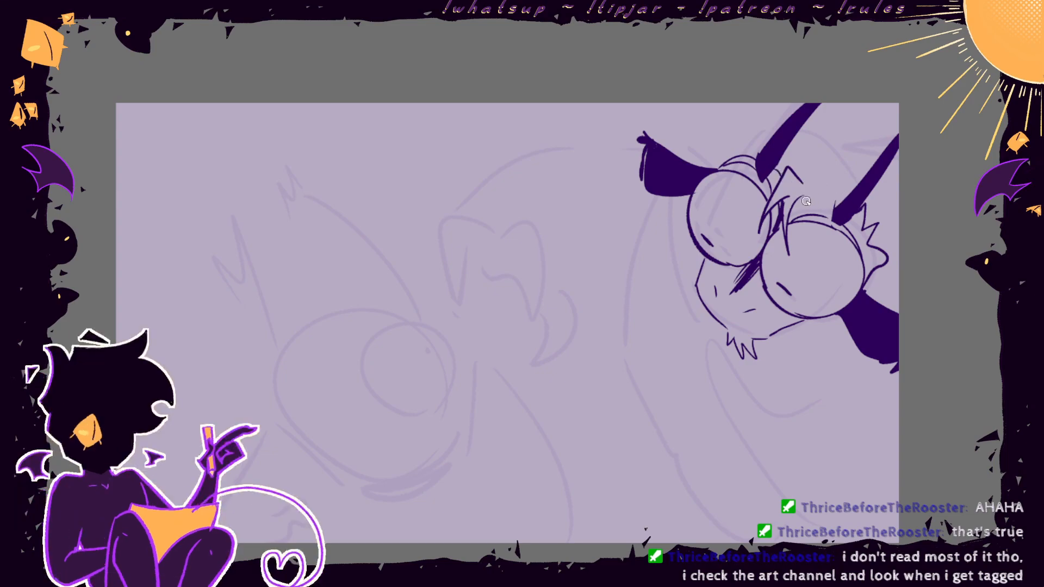
pyautogui.moveTo(716, 166)
pyautogui.mouseDown()
pyautogui.moveTo(744, 143)
pyautogui.moveTo(763, 163)
pyautogui.mouseUp()
pyautogui.moveTo(815, 196); pyautogui.dragTo(833, 206)
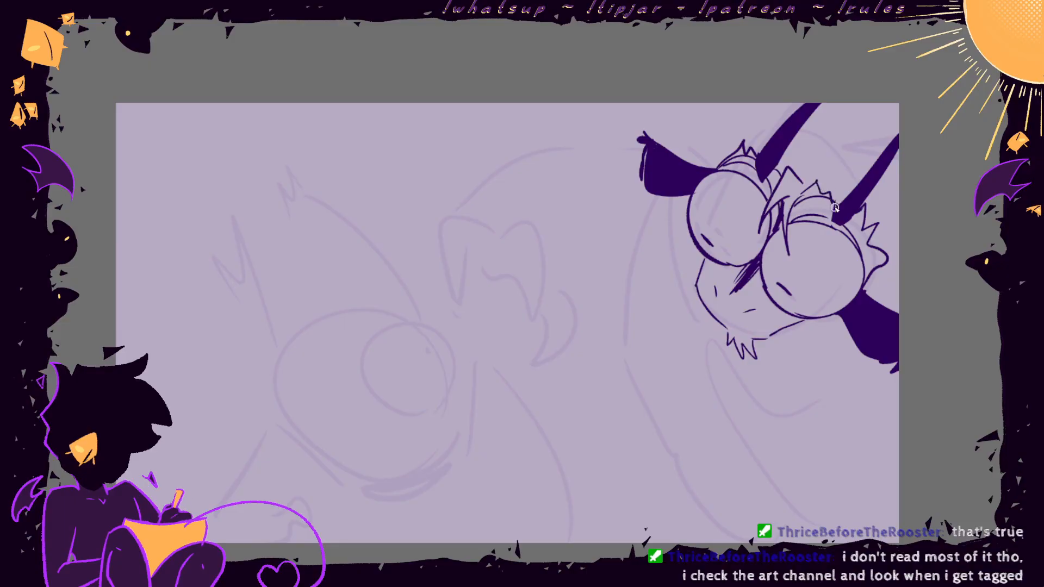
pyautogui.hotkey('ctrl', 'z')
pyautogui.hotkey('ctrl', 'z')
pyautogui.hotkey('ctrl', 'y')
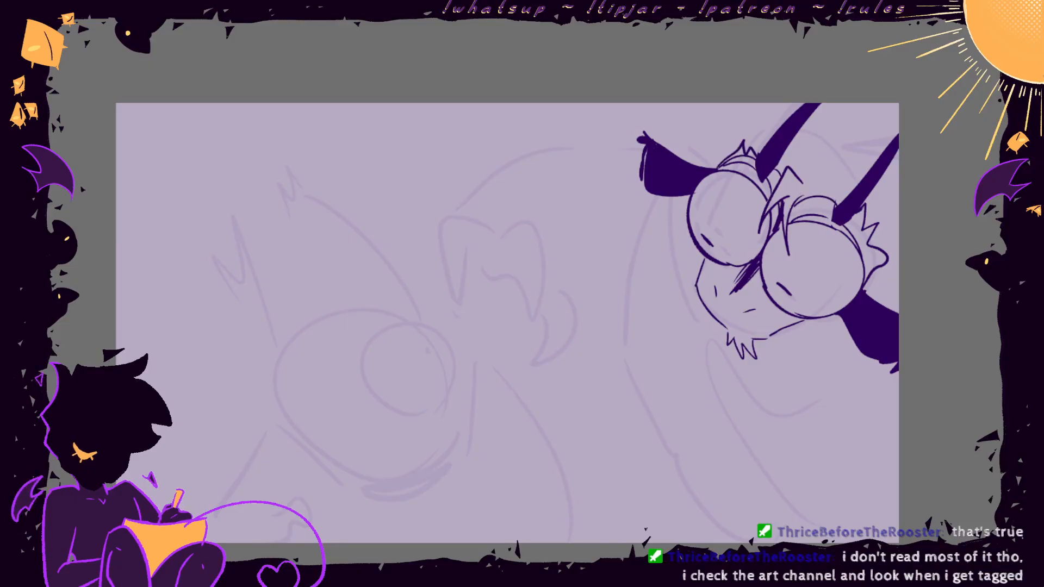
# - Fill both brows and the cheek fur beside the larger eye with dark purple
pyautogui.moveTo(766, 159)
pyautogui.mouseDown()
pyautogui.moveTo(744, 146)
pyautogui.moveTo(730, 158)
pyautogui.moveTo(744, 148)
pyautogui.moveTo(768, 187)
pyautogui.moveTo(783, 167)
pyautogui.mouseUp()
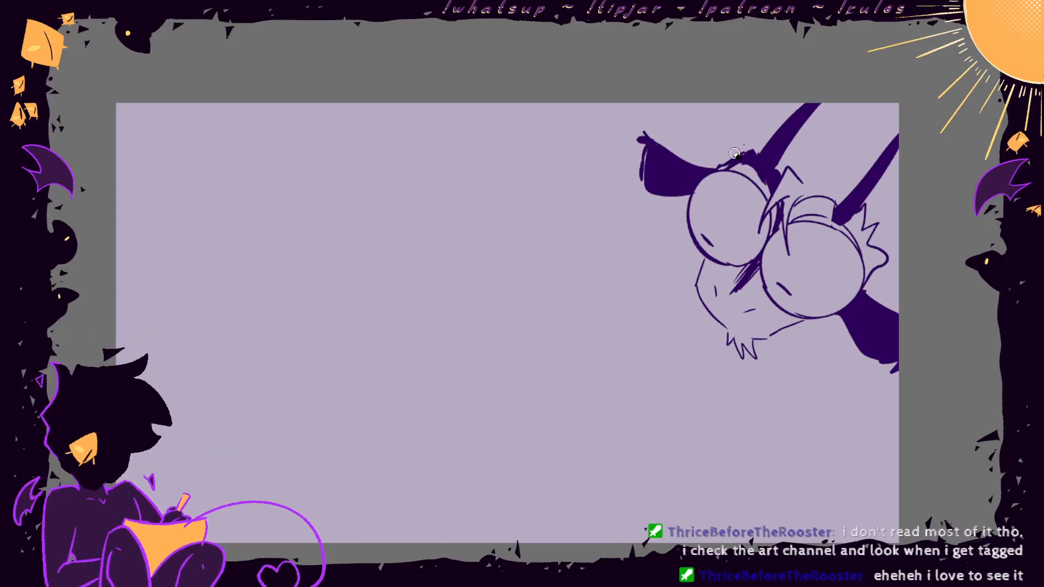
pyautogui.moveTo(741, 157)
pyautogui.mouseDown()
pyautogui.moveTo(726, 166)
pyautogui.moveTo(770, 161)
pyautogui.mouseUp()
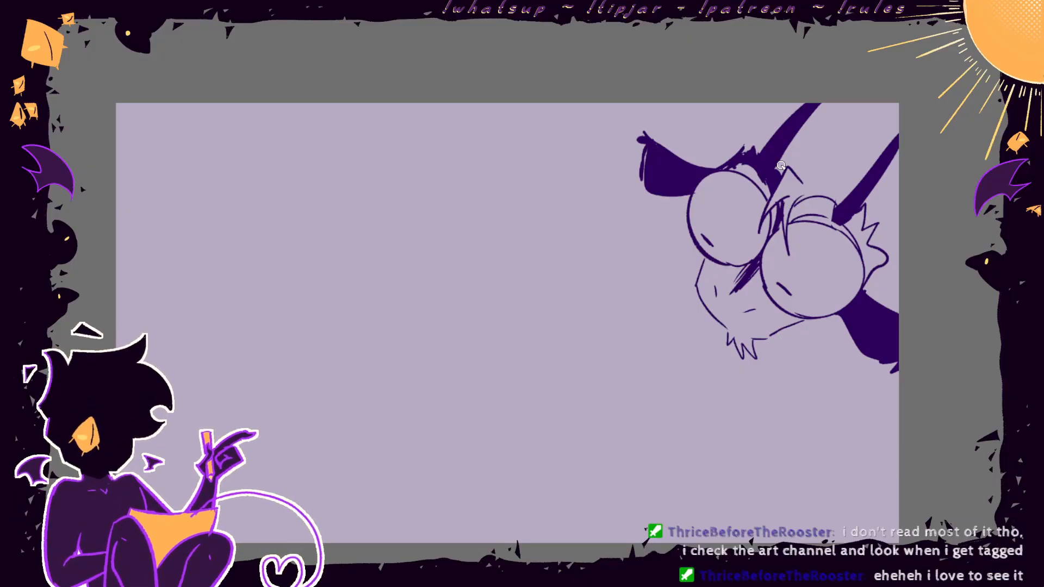
pyautogui.moveTo(789, 222)
pyautogui.mouseDown()
pyautogui.moveTo(836, 202)
pyautogui.moveTo(866, 272)
pyautogui.mouseUp()
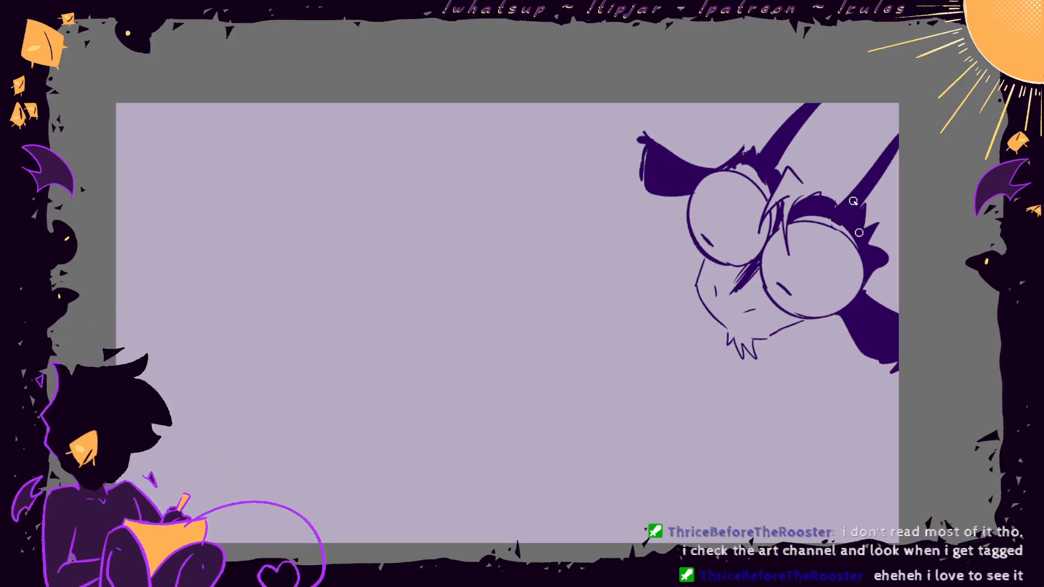
pyautogui.moveTo(866, 285); pyautogui.dragTo(806, 274)
# - Select the upper part of the head with the horns and brows, and slant it slightly toward the canvas edge
pyautogui.moveTo(743, 231)
pyautogui.mouseDown()
pyautogui.moveTo(639, 209)
pyautogui.moveTo(927, 103)
pyautogui.moveTo(897, 247)
pyautogui.mouseUp()
pyautogui.hotkey('ctrl', 't')
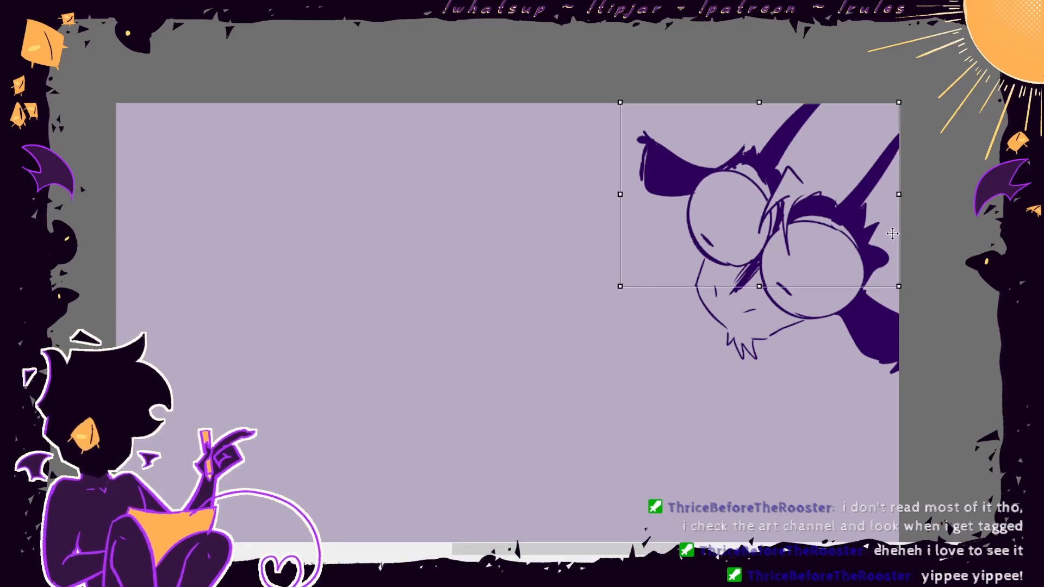
pyautogui.moveTo(931, 163); pyautogui.dragTo(936, 178)
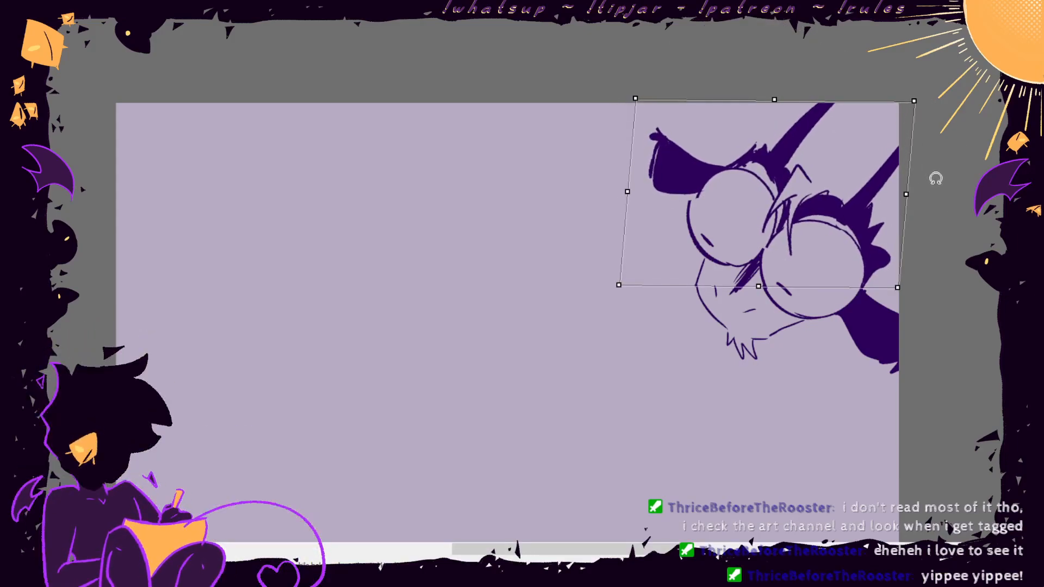
pyautogui.press('Return')
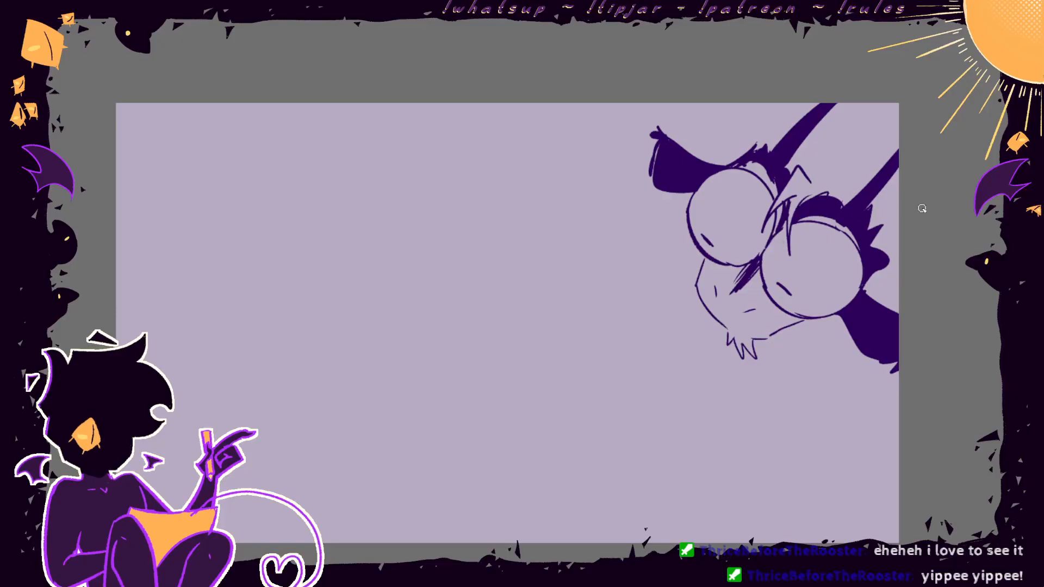
# - Draw the spiky hair and head curve behind the horns, and add a dark filled shape beneath the creature's jaw
pyautogui.click(1027, 185)
pyautogui.moveTo(738, 159)
pyautogui.mouseDown()
pyautogui.moveTo(791, 103)
pyautogui.moveTo(844, 142)
pyautogui.moveTo(872, 141)
pyautogui.mouseUp()
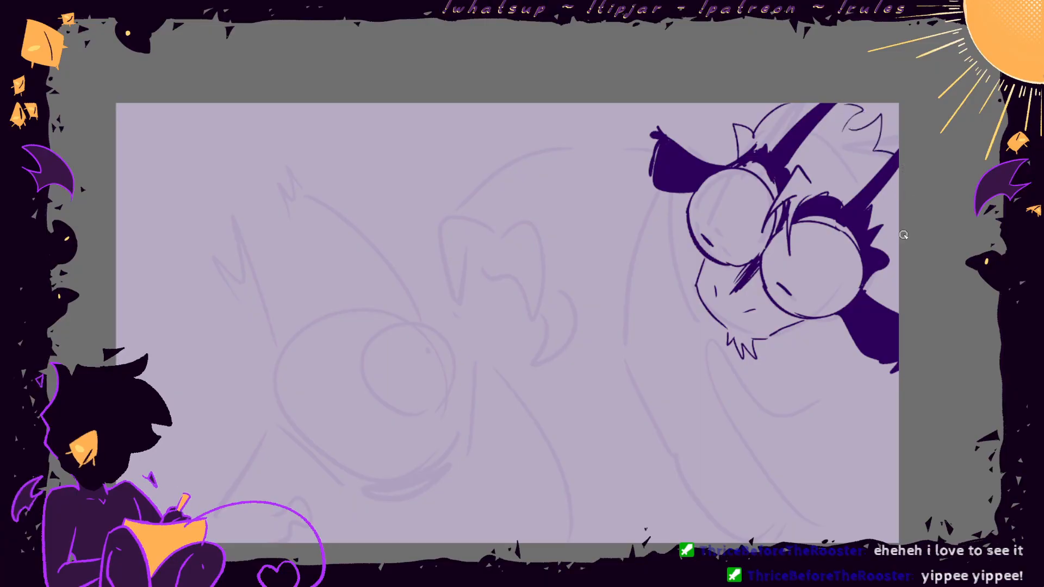
pyautogui.moveTo(784, 333)
pyautogui.mouseDown()
pyautogui.moveTo(835, 322)
pyautogui.moveTo(814, 320)
pyautogui.moveTo(828, 341)
pyautogui.moveTo(848, 325)
pyautogui.mouseUp()
pyautogui.hotkey('ctrl', 'z')
pyautogui.hotkey('ctrl', 'z')
pyautogui.press('g')
pyautogui.click(828, 326)
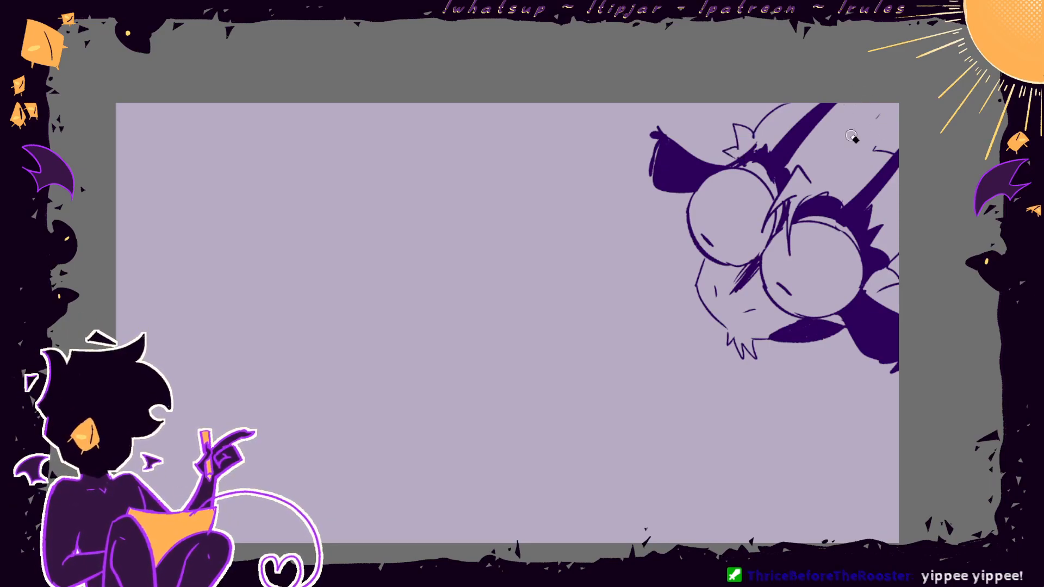
# - Undo the last head stroke and add short curved fur marks between the horned creature's two horns
pyautogui.hotkey('ctrl', 'z')
pyautogui.moveTo(880, 114); pyautogui.dragTo(875, 150)
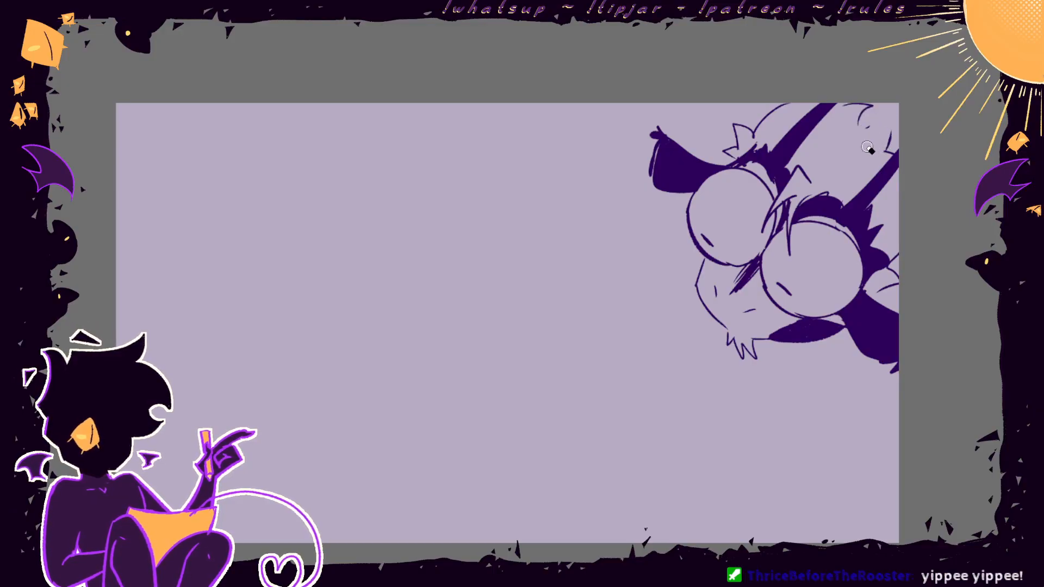
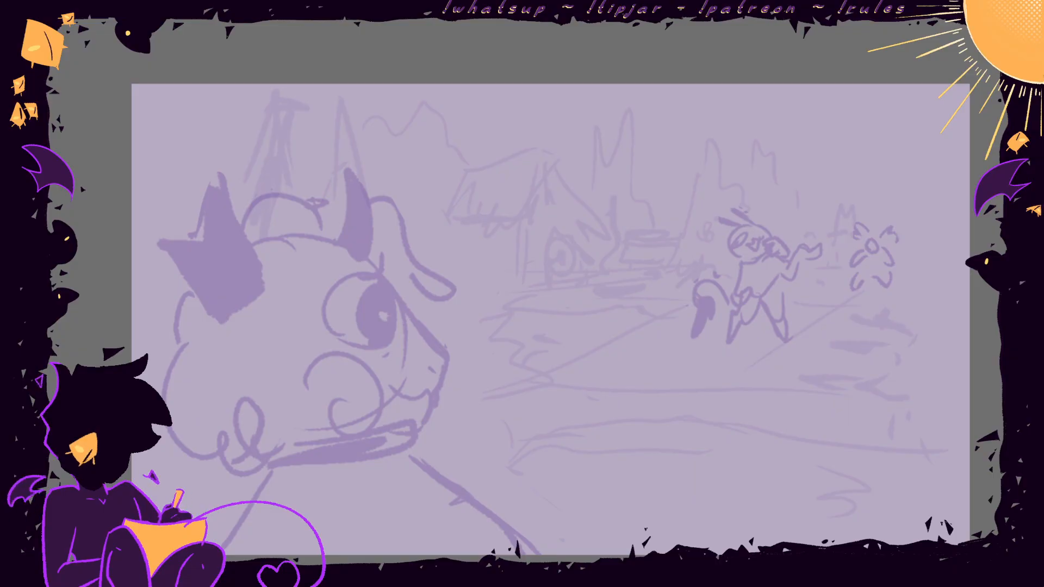
# - Emphasise the background sketch over the faded characters and check the character reference sheet before returning to the village scene
pyautogui.hotkey('ctrl', 'z')
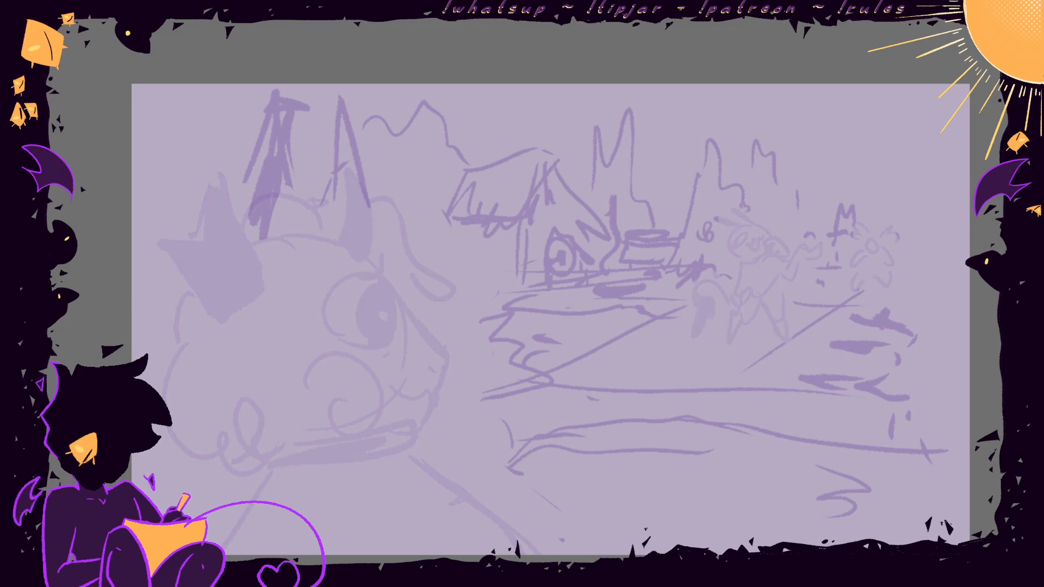
pyautogui.hotkey('ctrl', 'Tab')
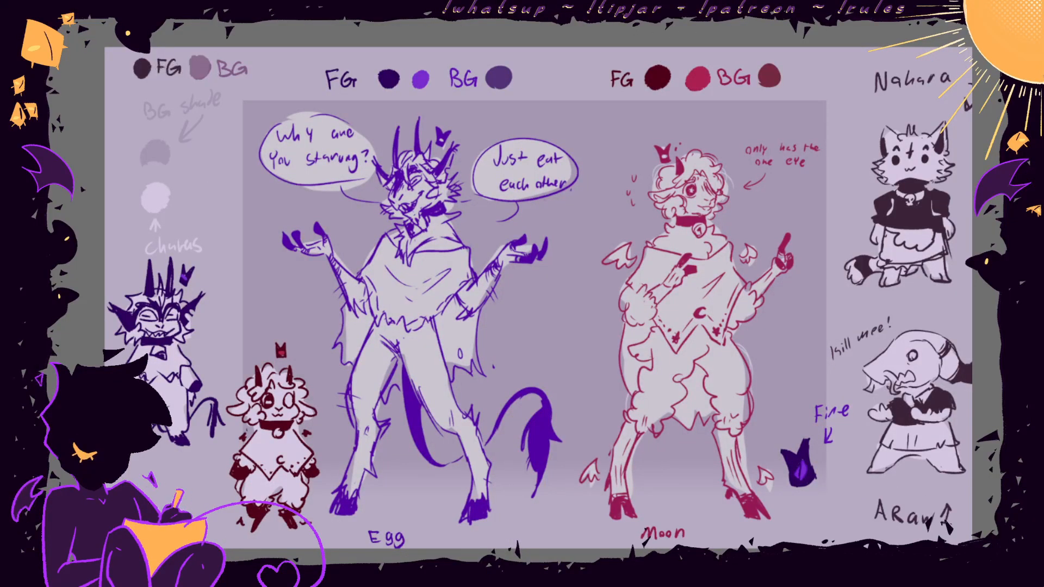
pyautogui.hotkey('ctrl', 'Tab')
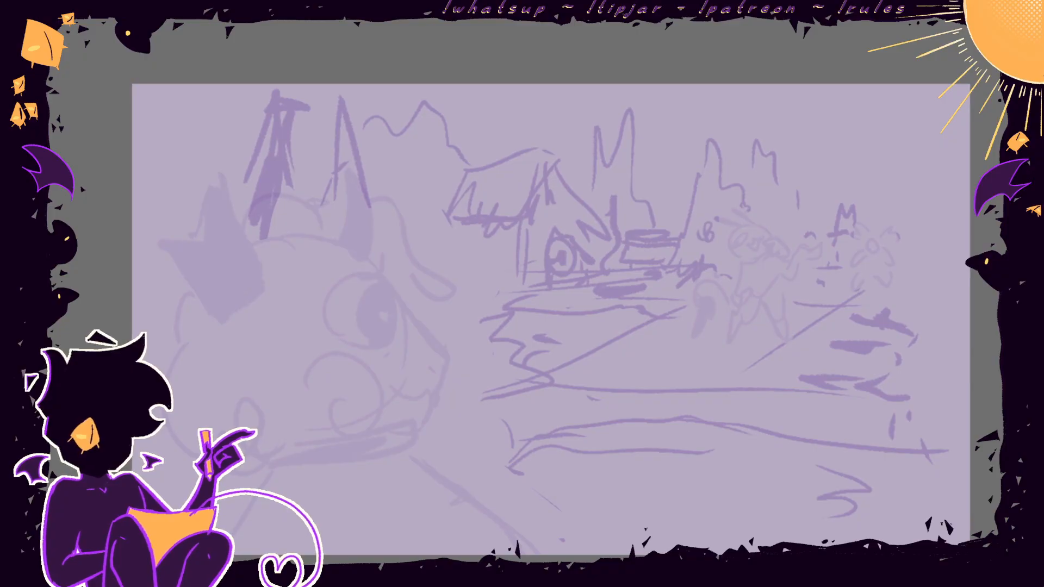
pyautogui.scroll(1, 854, 115)
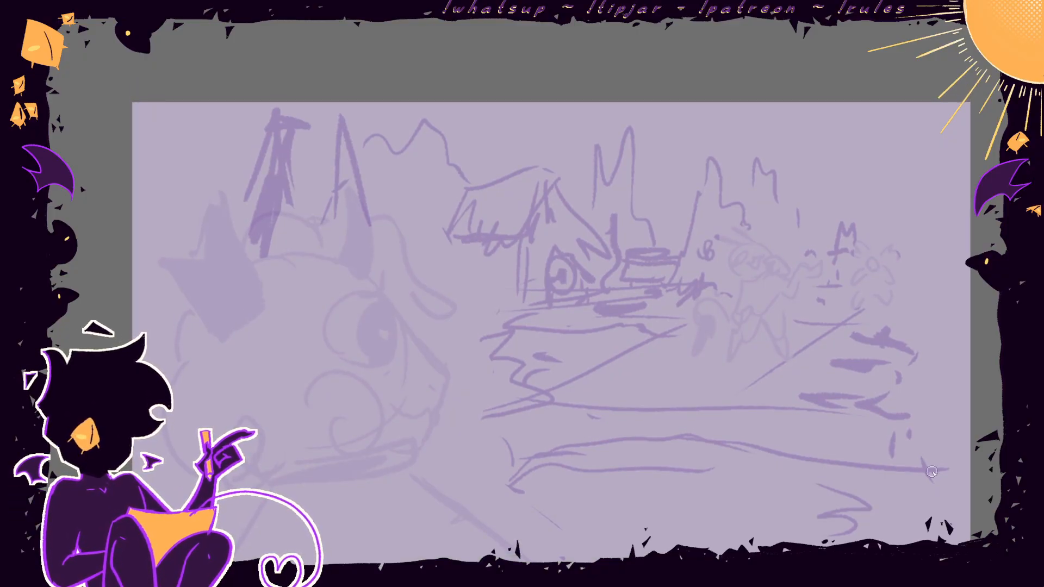
pyautogui.moveTo(482, 327)
pyautogui.mouseDown()
pyautogui.moveTo(518, 485)
pyautogui.moveTo(535, 472)
pyautogui.mouseUp()
pyautogui.hotkey('ctrl', 'z')
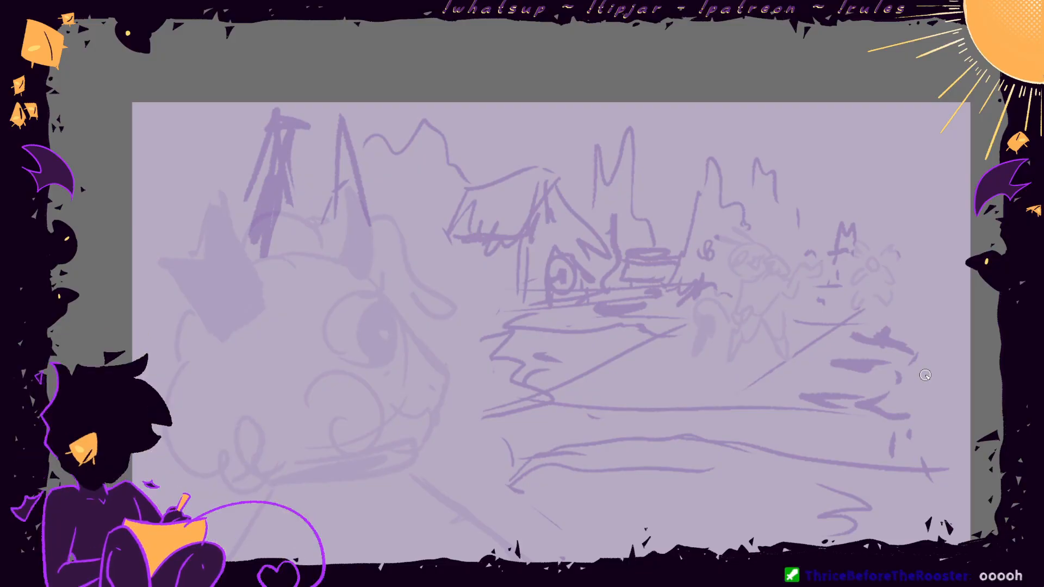
pyautogui.moveTo(565, 423); pyautogui.dragTo(971, 492)
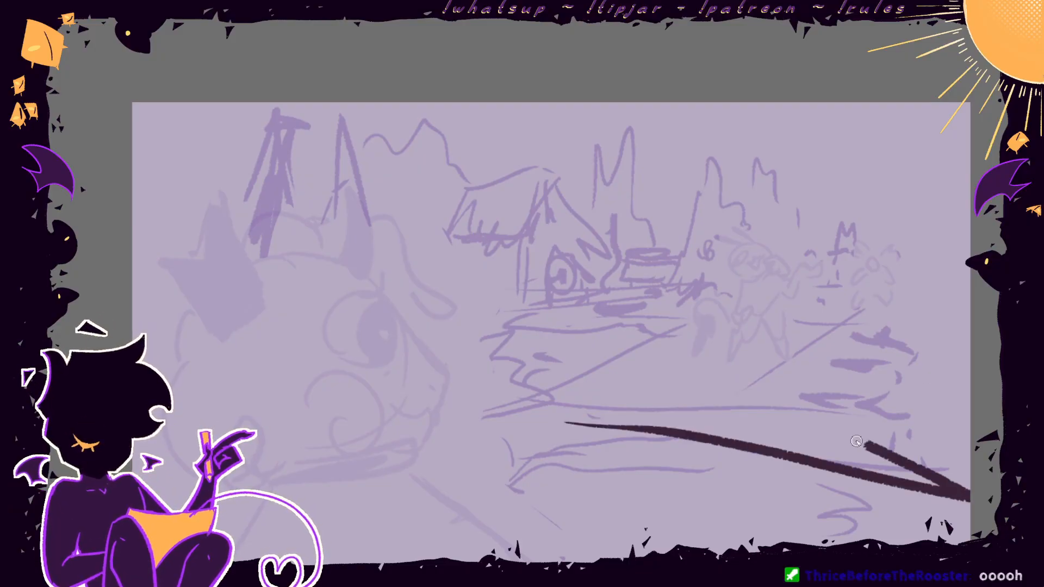
pyautogui.moveTo(850, 438); pyautogui.dragTo(957, 541)
pyautogui.hotkey('ctrl', 'z')
pyautogui.moveTo(567, 489)
pyautogui.mouseDown()
pyautogui.moveTo(292, 375)
pyautogui.moveTo(392, 459)
pyautogui.mouseUp()
pyautogui.hotkey('ctrl', 'z')
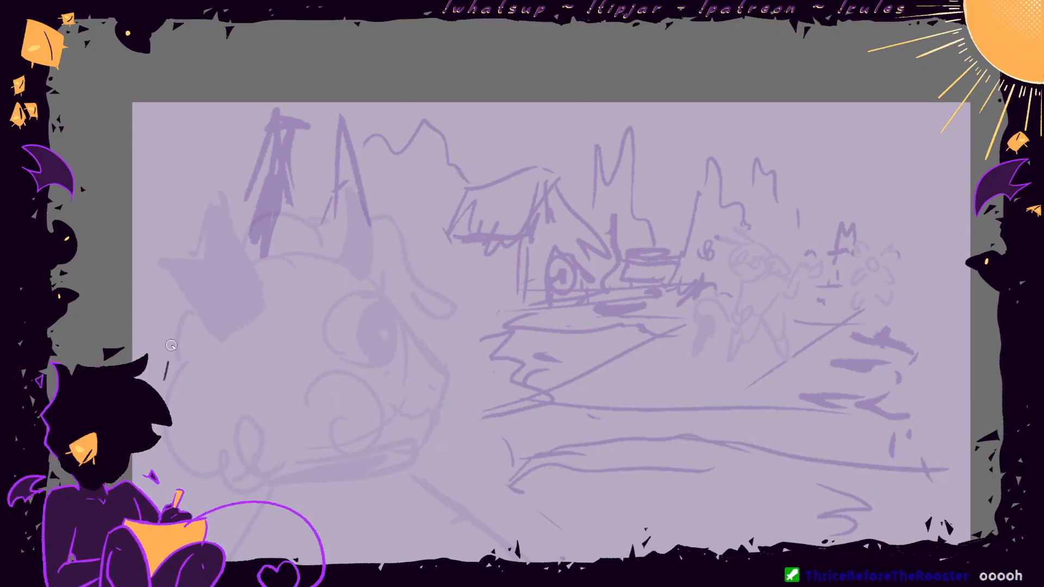
pyautogui.moveTo(171, 345)
pyautogui.mouseDown()
pyautogui.moveTo(190, 212)
pyautogui.moveTo(208, 363)
pyautogui.mouseUp()
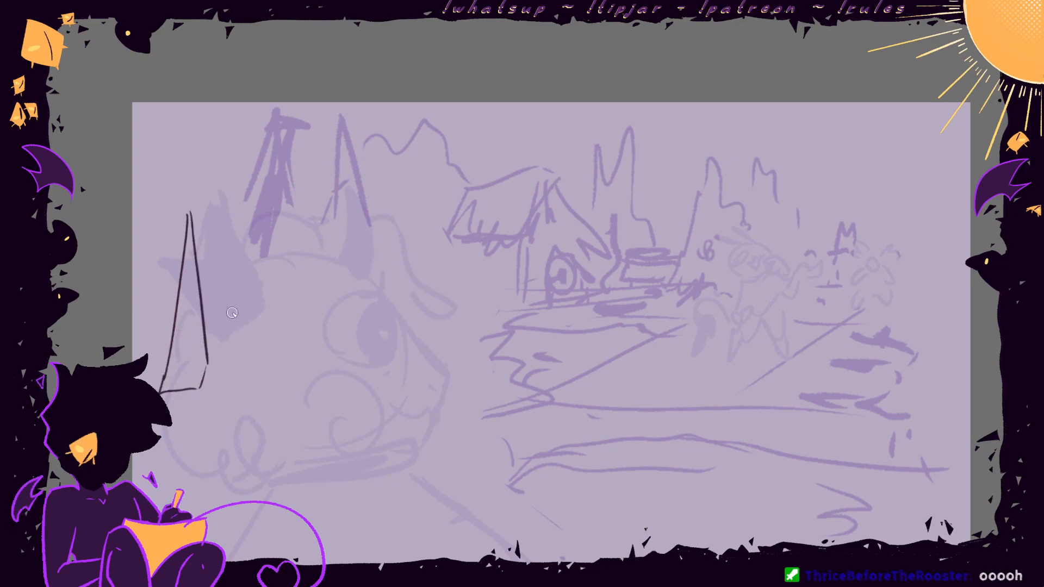
pyautogui.hotkey('ctrl', 'z')
pyautogui.hotkey('ctrl', 'z')
pyautogui.hotkey('ctrl', 'z')
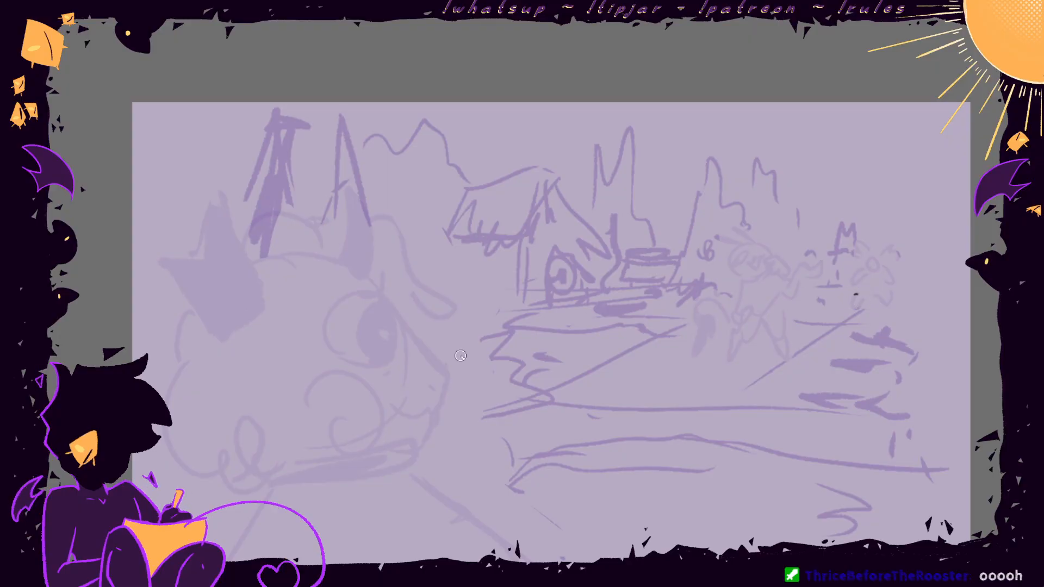
# - Draw a thin horizon line and two perspective guides converging near the distant figures, and fade them as guidelines
pyautogui.keyDown('shift'); pyautogui.click(135, 421); pyautogui.keyUp('shift')
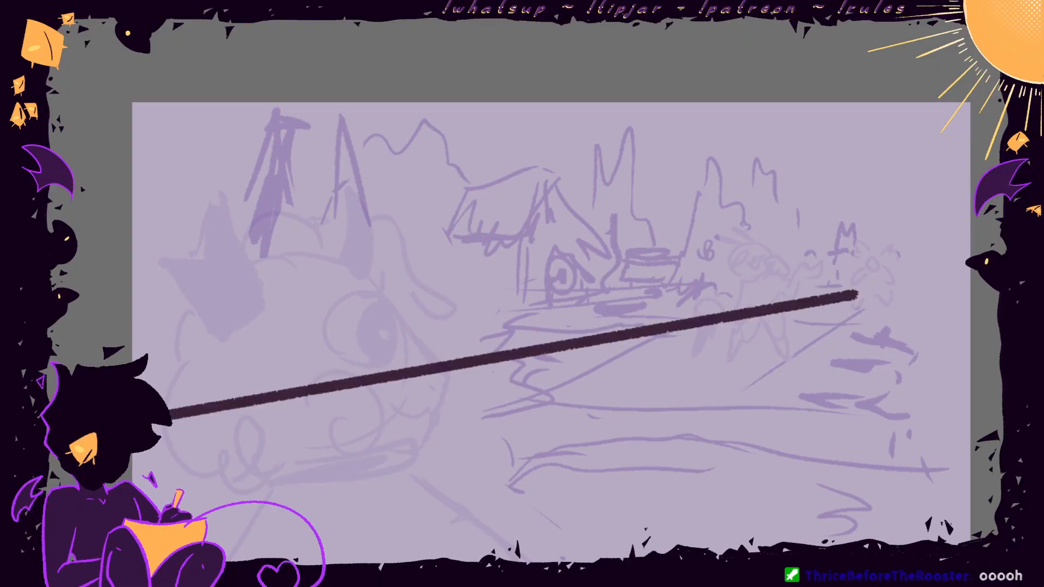
pyautogui.hotkey('ctrl', 'z')
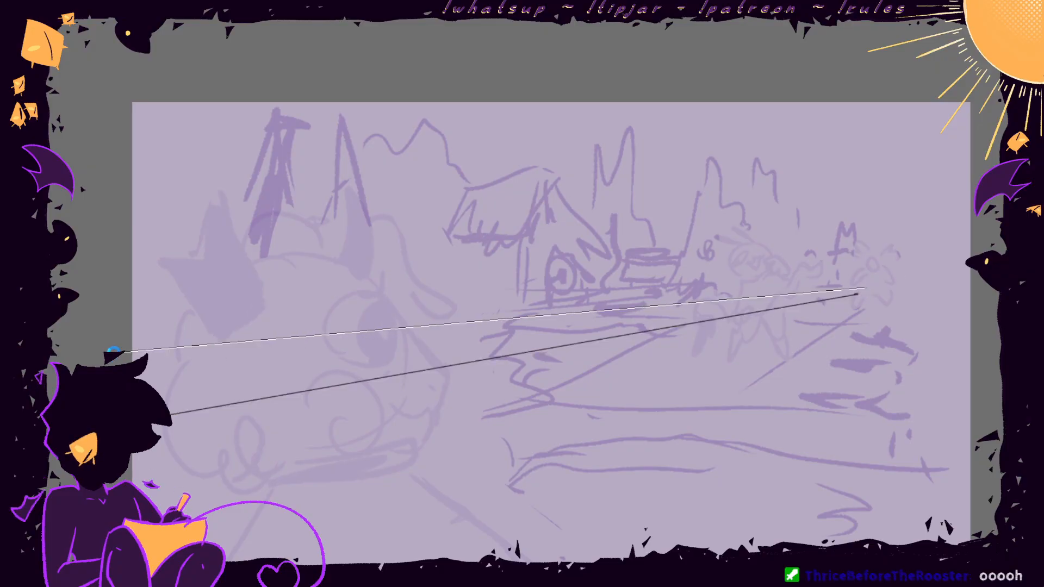
pyautogui.keyDown('shift'); pyautogui.click(111, 353); pyautogui.keyUp('shift')
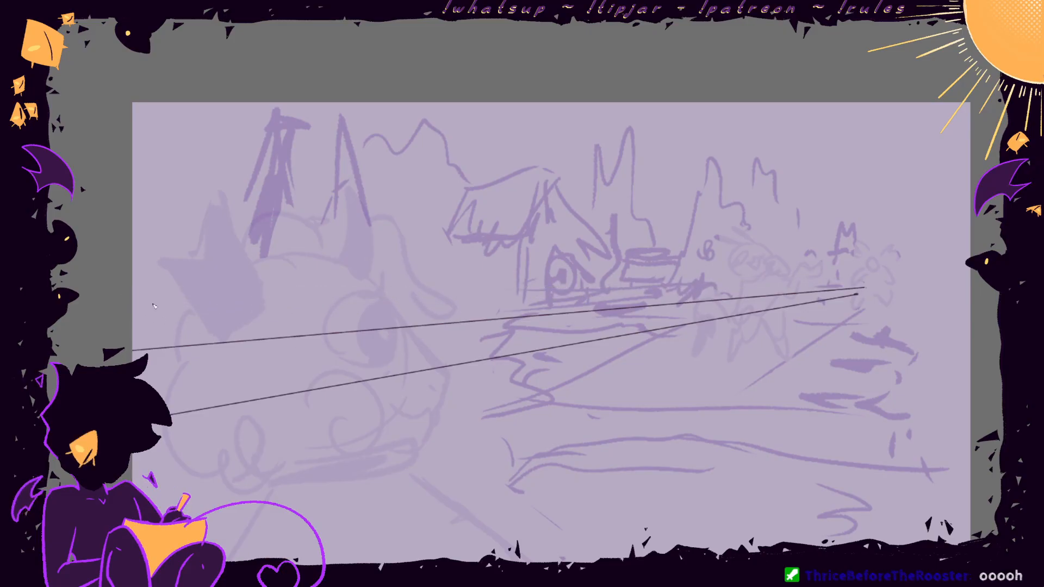
pyautogui.moveTo(123, 299); pyautogui.dragTo(970, 286)
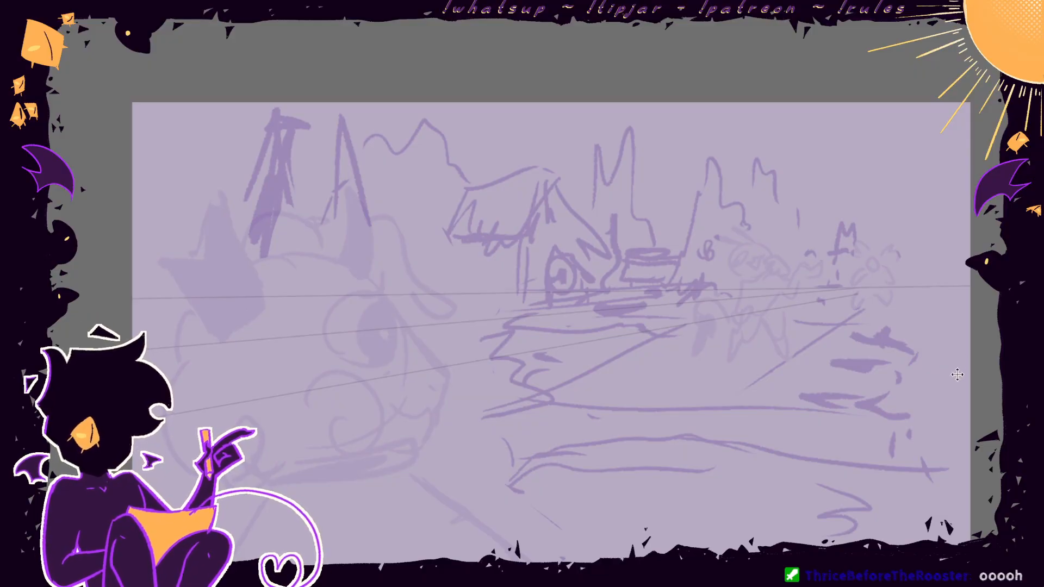
pyautogui.moveTo(956, 379); pyautogui.dragTo(956, 381)
pyautogui.hotkey('ctrl', 't')
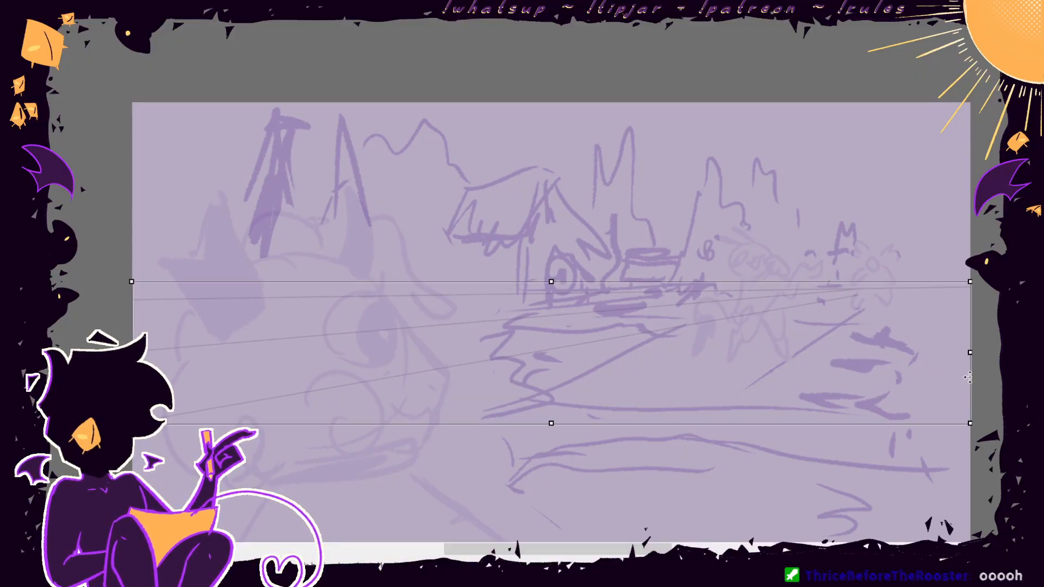
pyautogui.press('Return')
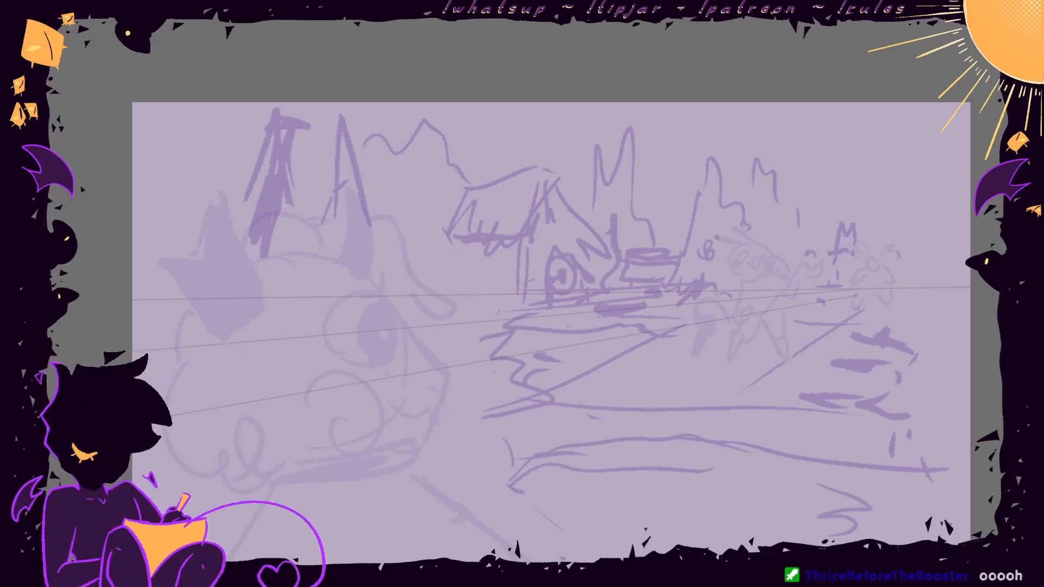
# - Draw the middle tower as a tall narrow triangle with its base on the upper perspective guide
pyautogui.moveTo(225, 343); pyautogui.dragTo(277, 190)
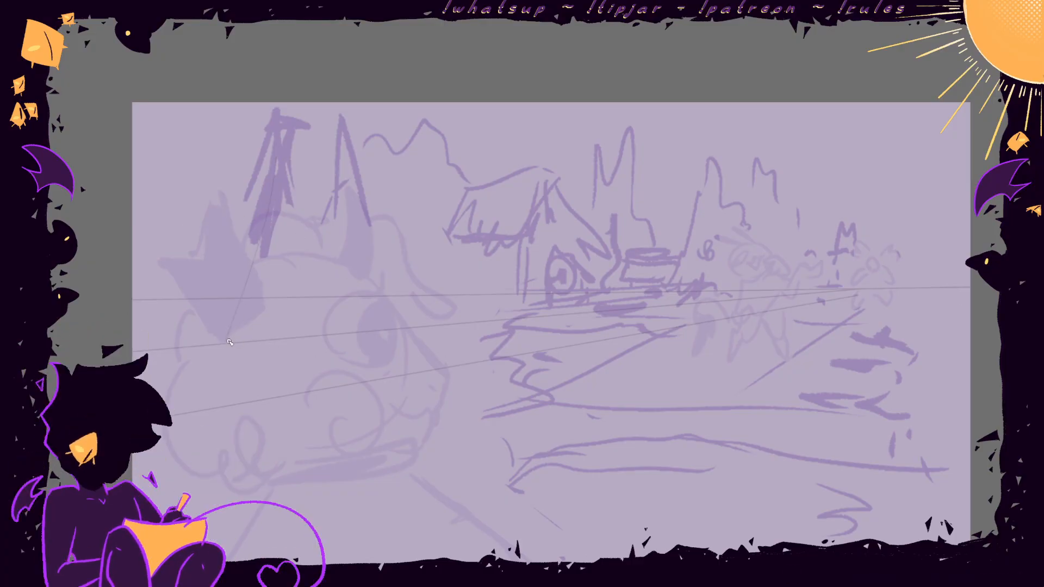
pyautogui.moveTo(230, 342); pyautogui.dragTo(272, 170)
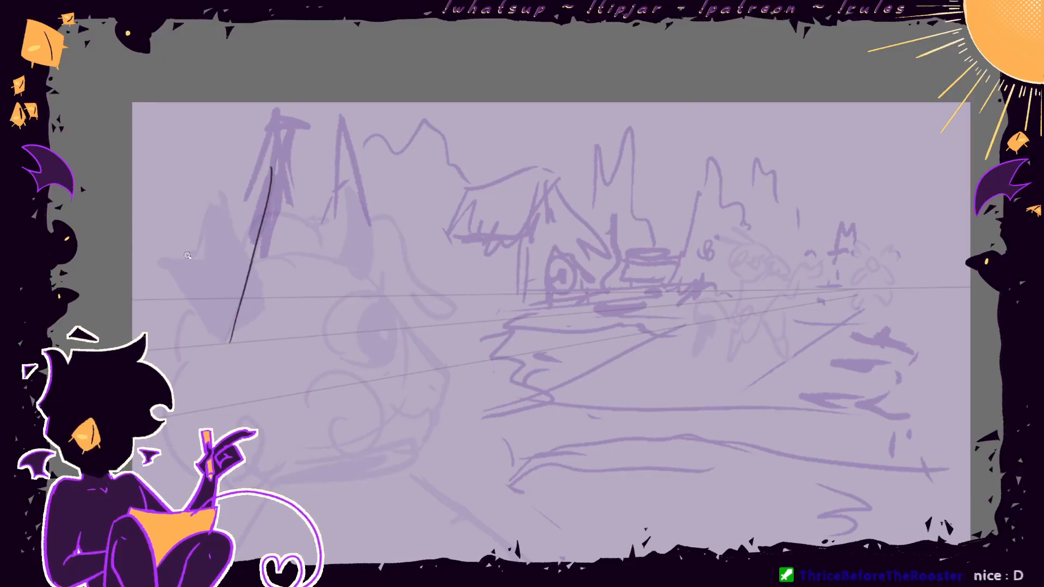
pyautogui.hotkey('ctrl', 'z')
pyautogui.moveTo(234, 336); pyautogui.dragTo(277, 192)
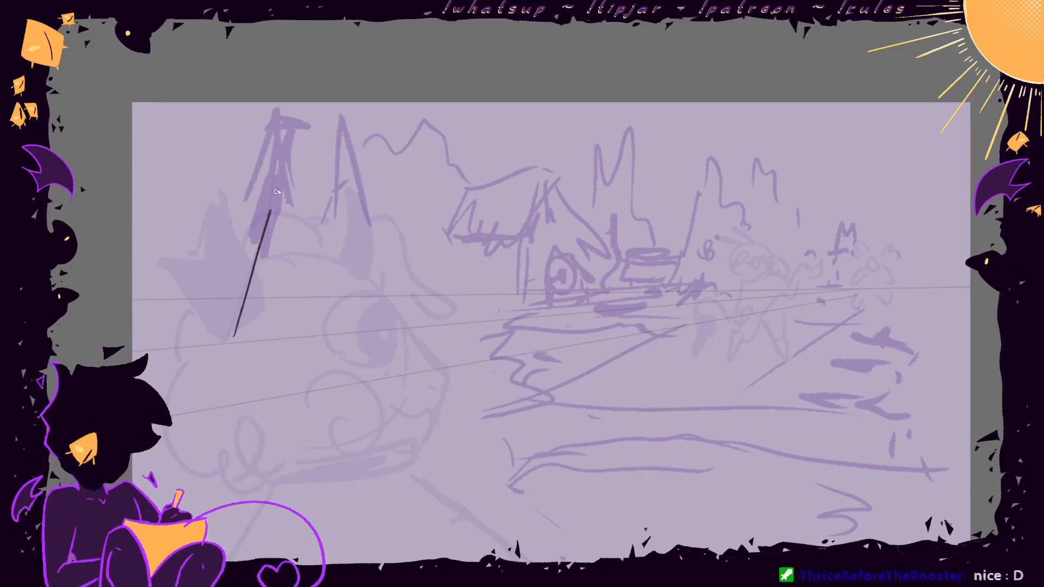
pyautogui.hotkey('ctrl', 'z')
pyautogui.moveTo(238, 338)
pyautogui.mouseDown()
pyautogui.moveTo(249, 223)
pyautogui.moveTo(277, 131)
pyautogui.moveTo(288, 337)
pyautogui.mouseUp()
pyautogui.moveTo(288, 336); pyautogui.dragTo(262, 338)
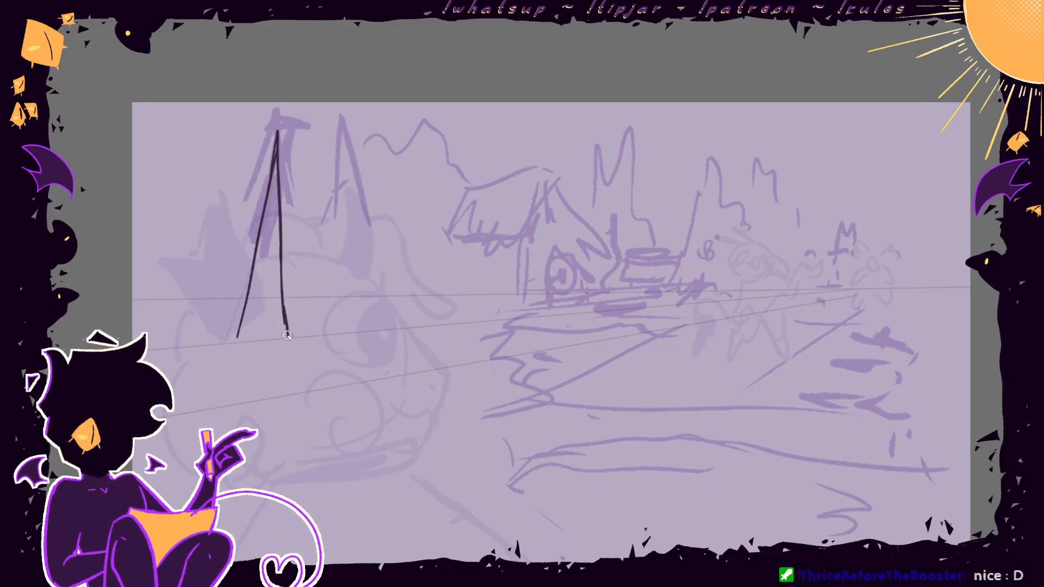
# - Draw two more tall triangular towers along the guide, one on each side of the middle tower
pyautogui.moveTo(136, 349)
pyautogui.mouseDown()
pyautogui.moveTo(175, 132)
pyautogui.moveTo(173, 325)
pyautogui.mouseUp()
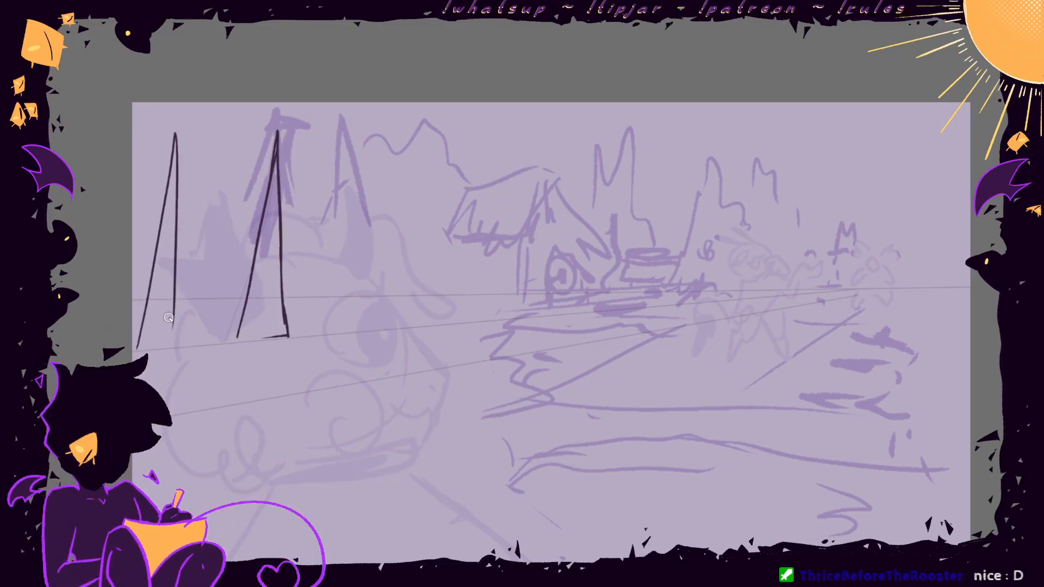
pyautogui.hotkey('ctrl', 'z')
pyautogui.moveTo(173, 165)
pyautogui.mouseDown()
pyautogui.moveTo(180, 350)
pyautogui.moveTo(138, 358)
pyautogui.mouseUp()
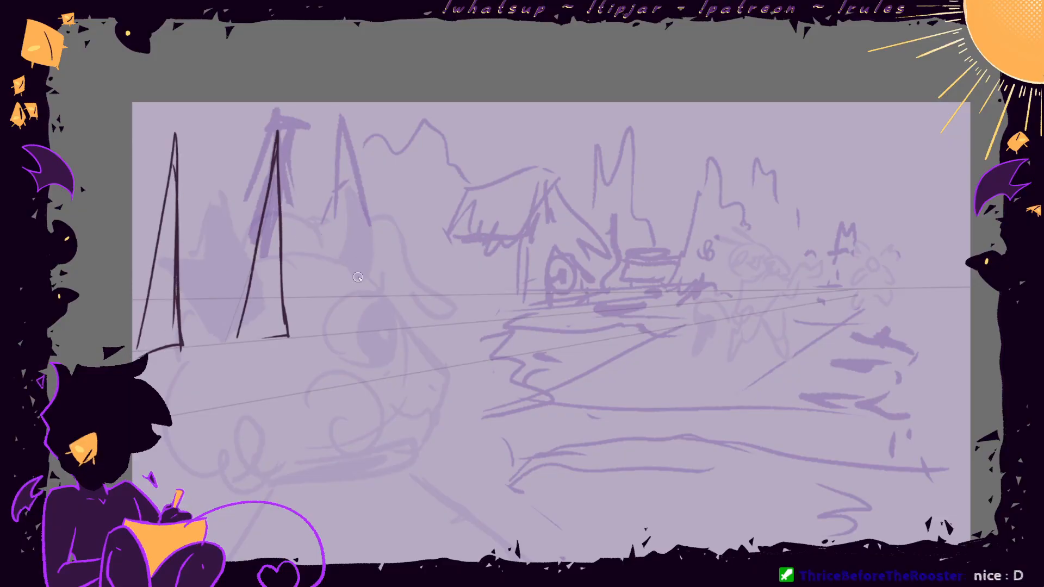
pyautogui.moveTo(341, 328); pyautogui.dragTo(354, 150)
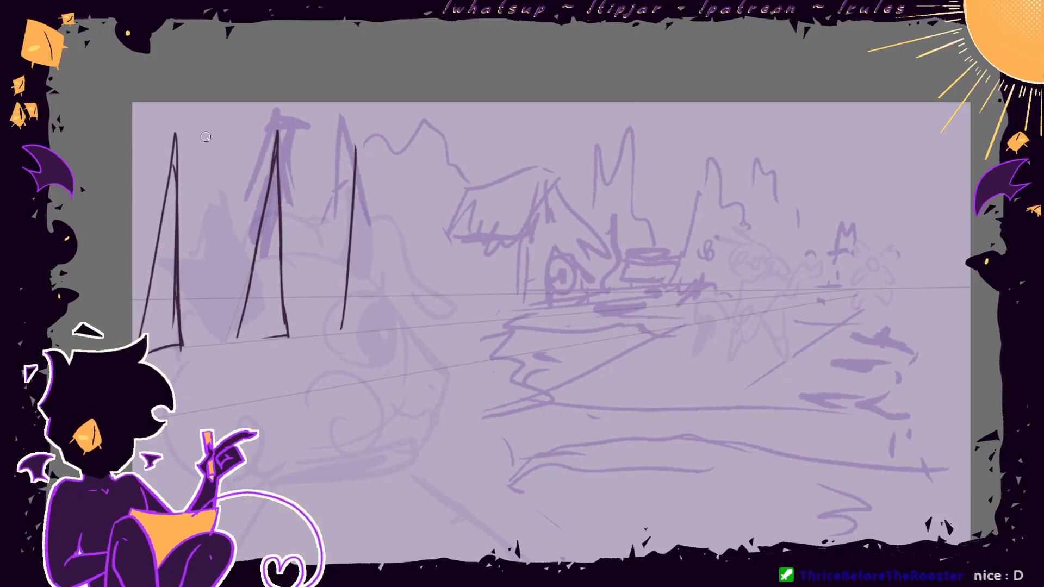
pyautogui.moveTo(159, 192)
pyautogui.mouseDown()
pyautogui.moveTo(173, 109)
pyautogui.moveTo(134, 346)
pyautogui.mouseUp()
pyautogui.moveTo(352, 141); pyautogui.dragTo(322, 329)
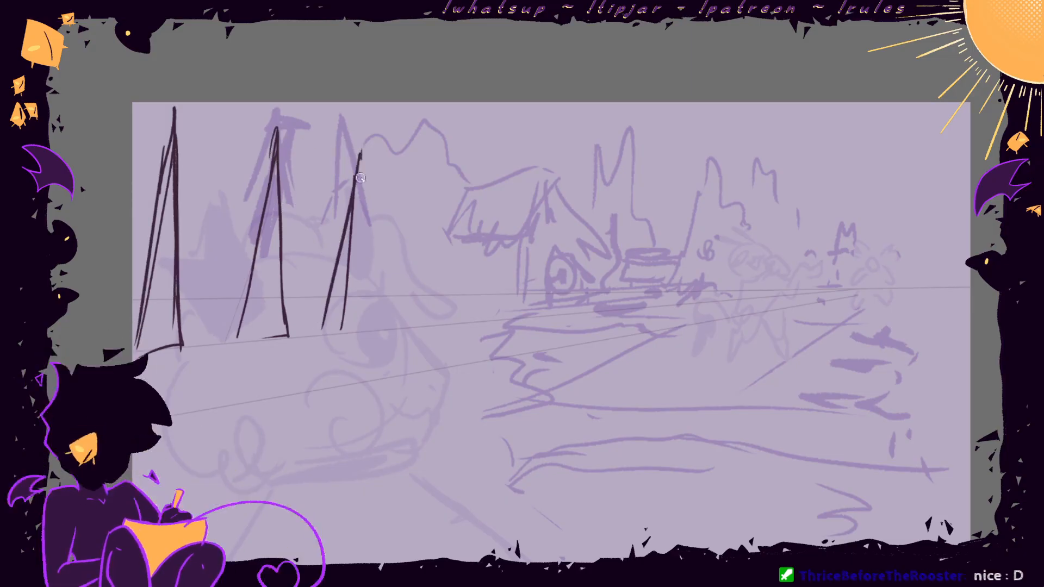
pyautogui.moveTo(360, 155)
pyautogui.mouseDown()
pyautogui.moveTo(363, 322)
pyautogui.moveTo(317, 334)
pyautogui.moveTo(346, 333)
pyautogui.mouseUp()
# - Select the rightmost tower and move it slightly farther from the middle tower
pyautogui.press('m')
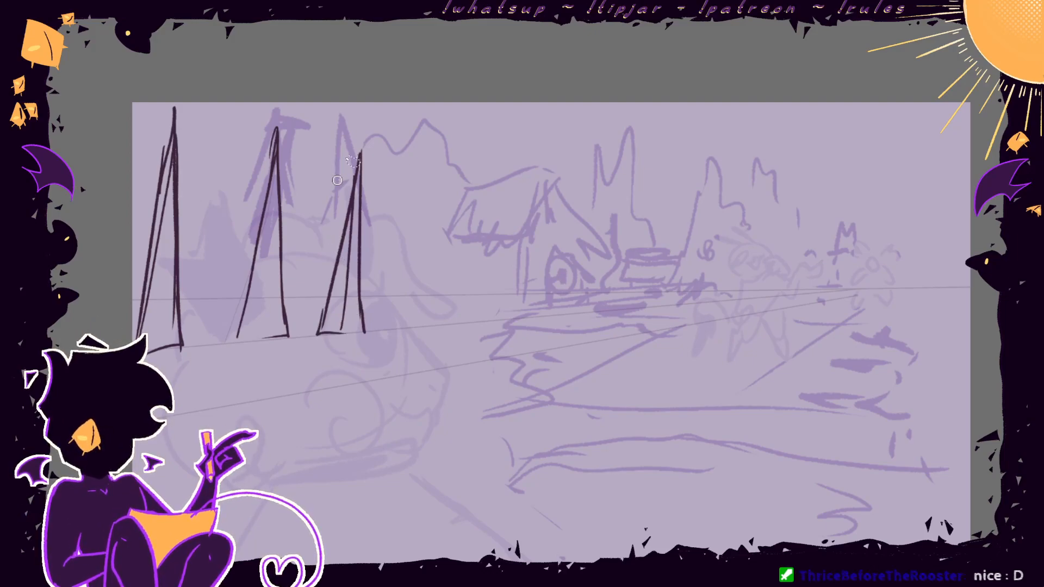
pyautogui.moveTo(346, 136); pyautogui.dragTo(416, 153)
pyautogui.hotkey('ctrl', 't')
pyautogui.moveTo(392, 305); pyautogui.dragTo(417, 306)
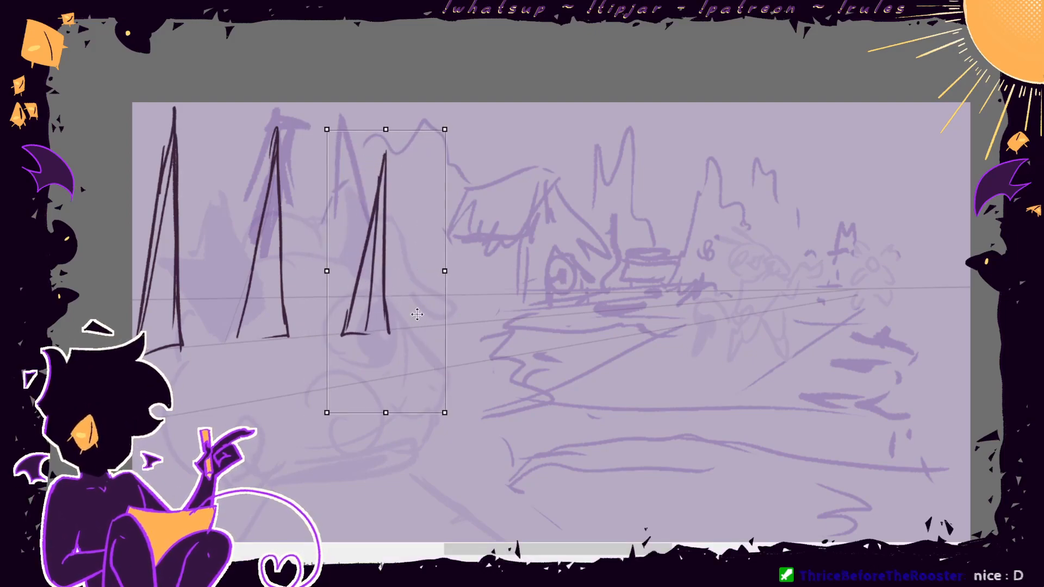
pyautogui.press('Return')
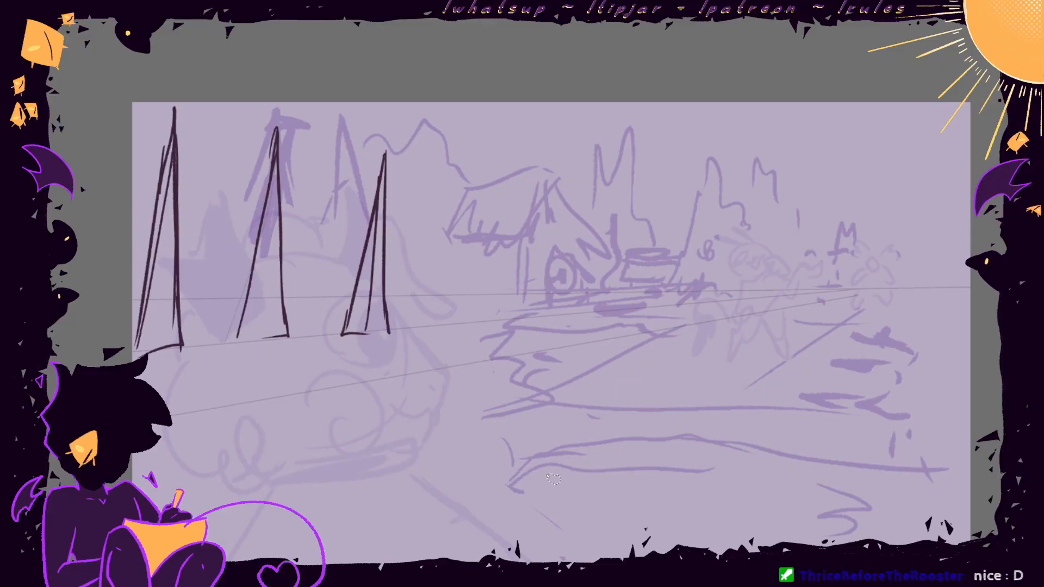
# - Skew the three towers so they stand more upright, and shift them slightly toward the canvas's left edge
pyautogui.hotkey('ctrl', 't')
pyautogui.moveTo(262, 359); pyautogui.dragTo(273, 357)
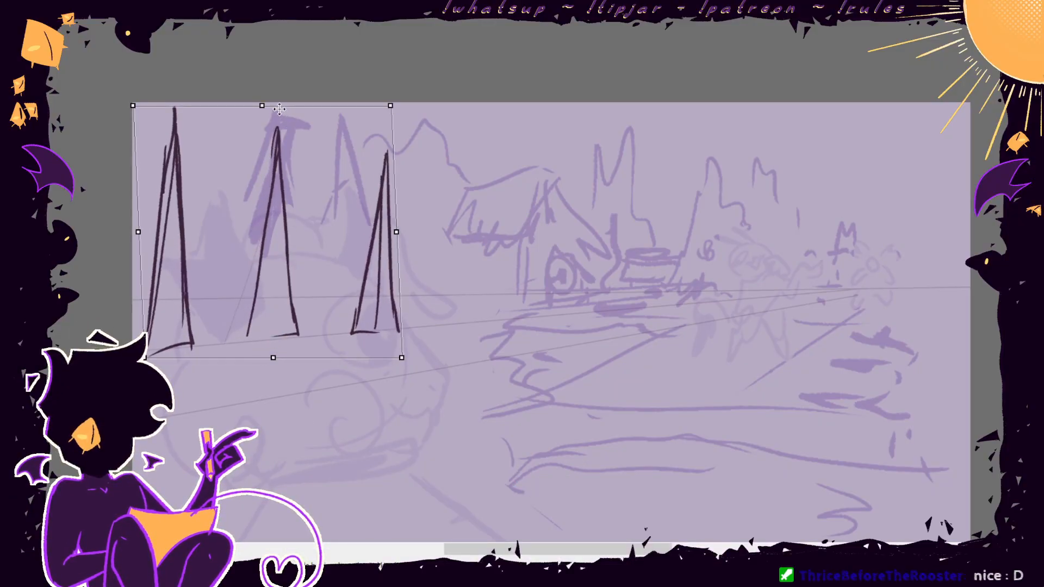
pyautogui.moveTo(261, 107); pyautogui.dragTo(249, 107)
pyautogui.moveTo(392, 232); pyautogui.dragTo(397, 232)
pyautogui.moveTo(370, 255); pyautogui.dragTo(362, 255)
pyautogui.press('Return')
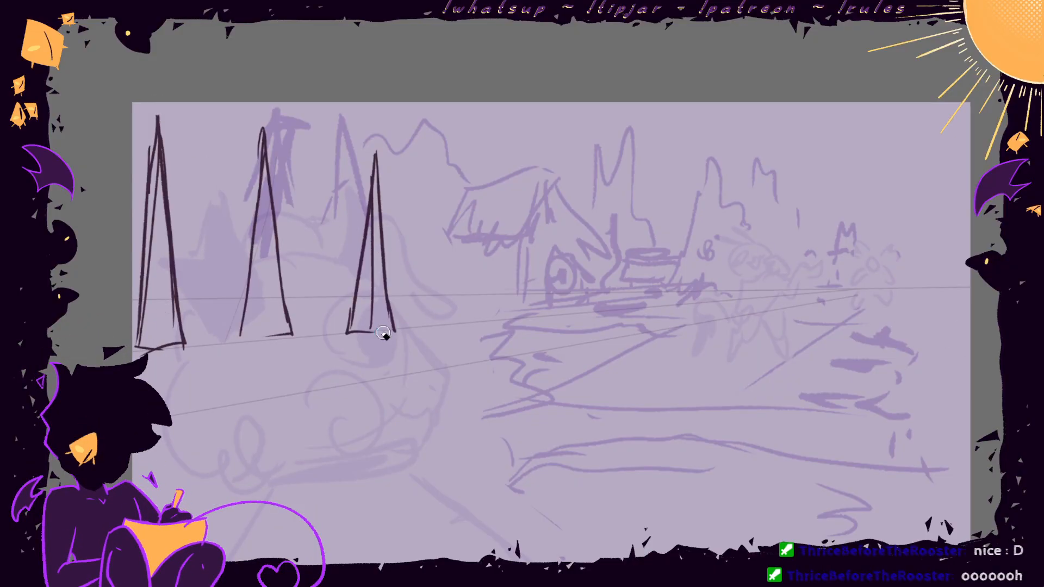
# - Trim the overshooting lines at the rightmost tower's base and hide the perspective guides
pyautogui.moveTo(383, 332); pyautogui.dragTo(390, 333)
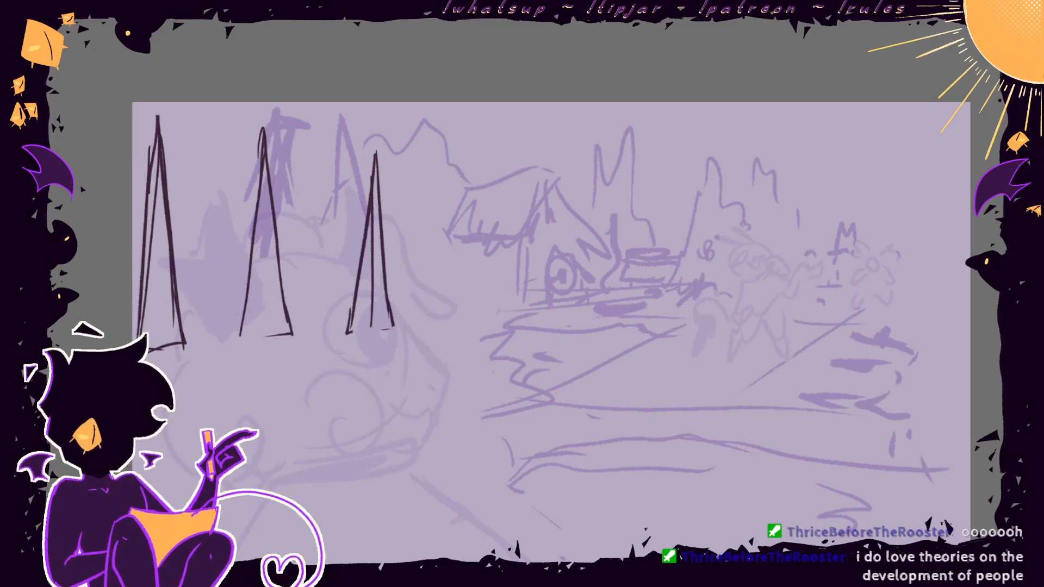
pyautogui.hotkey('ctrl', ',')
pyautogui.hotkey('ctrl', ',')
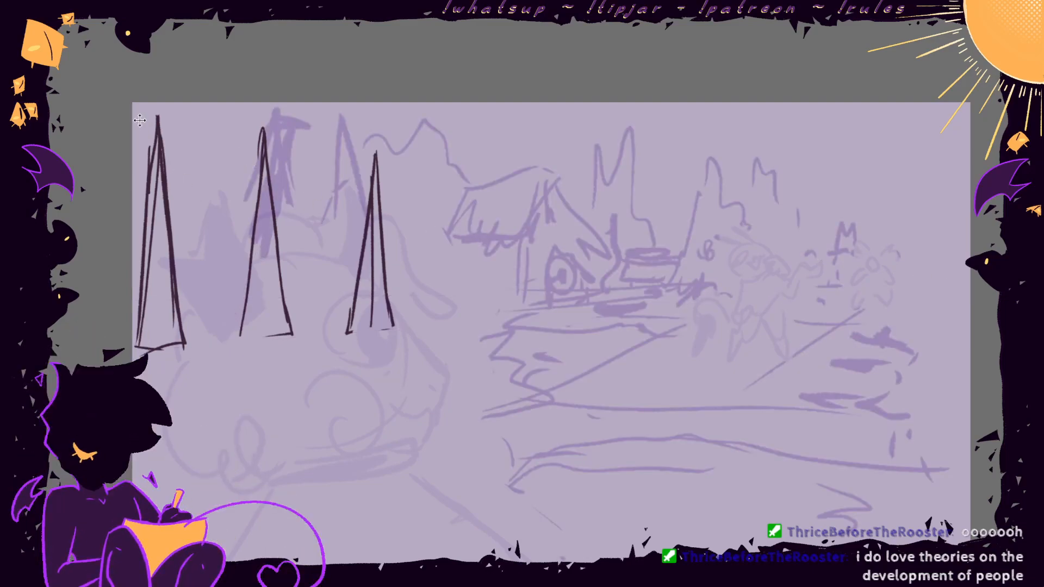
pyautogui.moveTo(140, 121); pyautogui.dragTo(153, 119)
pyautogui.hotkey('ctrl', 'z')
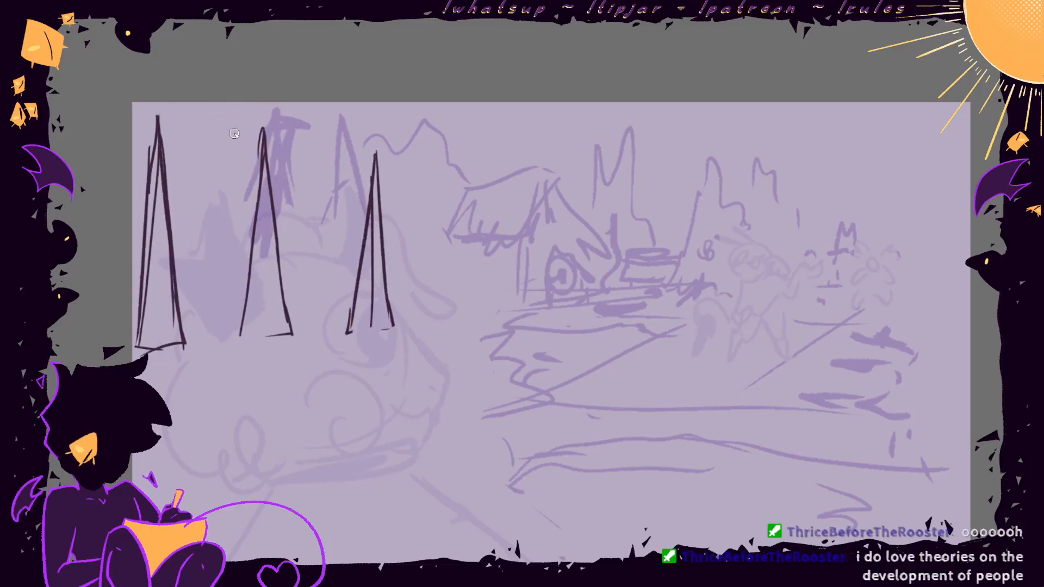
# - Erase the leftmost tower's tip and upper side, scribble a knot above it, and draw a slanted outer tent edge
pyautogui.moveTo(135, 122)
pyautogui.mouseDown()
pyautogui.moveTo(174, 128)
pyautogui.moveTo(140, 243)
pyautogui.mouseUp()
pyautogui.moveTo(164, 131); pyautogui.dragTo(184, 243)
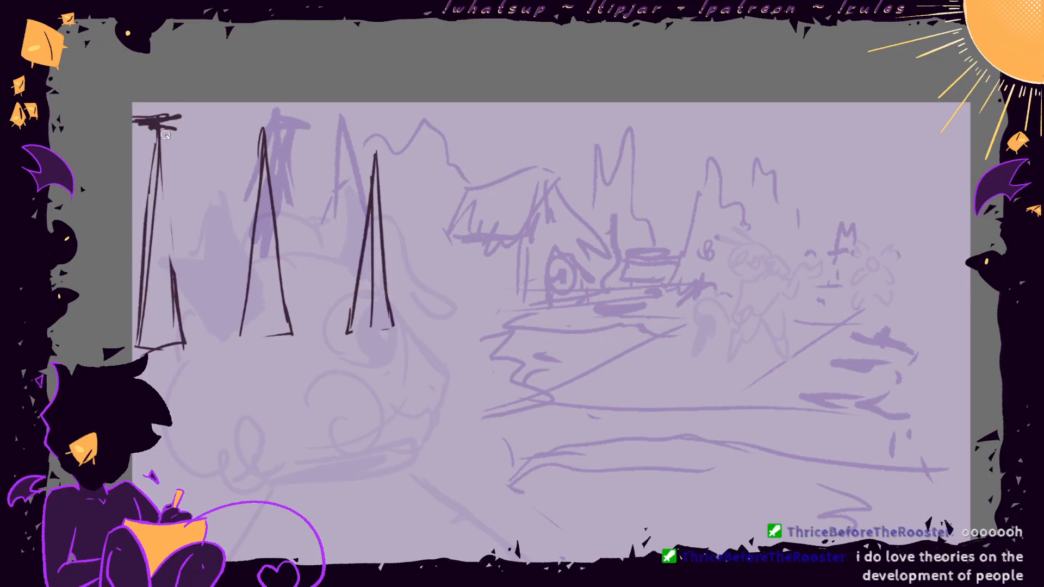
pyautogui.moveTo(157, 142); pyautogui.dragTo(159, 134)
pyautogui.moveTo(158, 141)
pyautogui.mouseDown()
pyautogui.moveTo(187, 314)
pyautogui.moveTo(189, 254)
pyautogui.mouseUp()
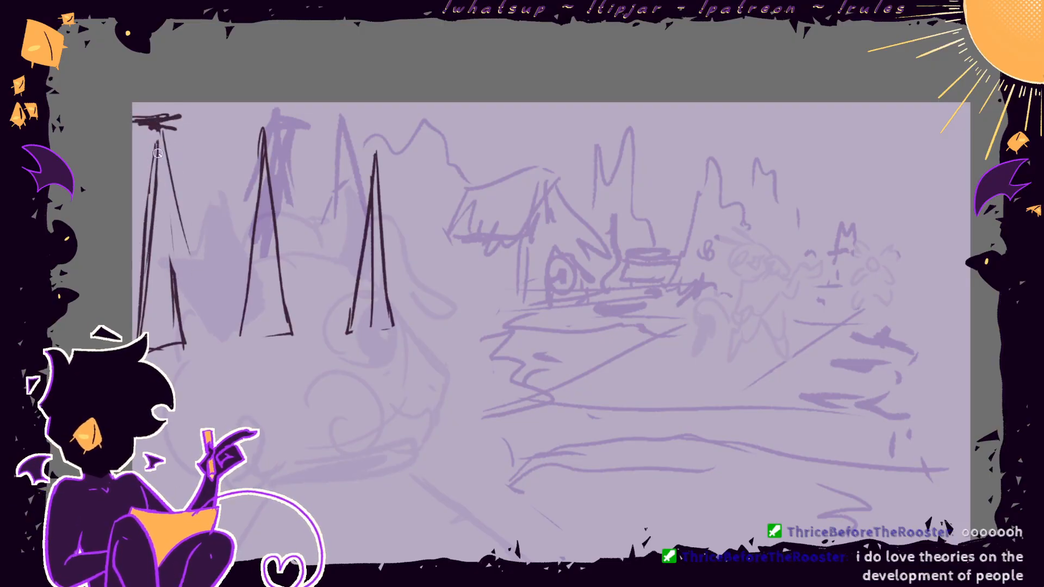
pyautogui.moveTo(174, 211); pyautogui.dragTo(202, 336)
pyautogui.moveTo(186, 292); pyautogui.dragTo(192, 315)
# - Redraw the leftmost tent's inner opening lines, curve its base, and add small ground marks below it
pyautogui.moveTo(156, 146)
pyautogui.mouseDown()
pyautogui.moveTo(134, 334)
pyautogui.moveTo(177, 344)
pyautogui.mouseUp()
pyautogui.moveTo(137, 346)
pyautogui.mouseDown()
pyautogui.moveTo(167, 335)
pyautogui.moveTo(185, 343)
pyautogui.mouseUp()
pyautogui.moveTo(145, 347); pyautogui.dragTo(183, 343)
pyautogui.moveTo(187, 294); pyautogui.dragTo(202, 326)
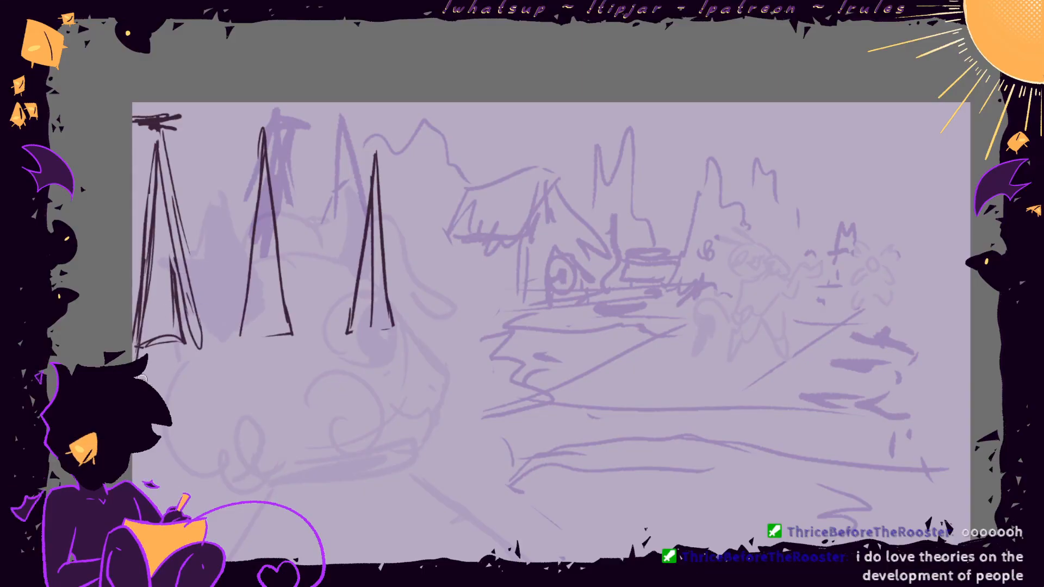
pyautogui.moveTo(141, 379); pyautogui.dragTo(173, 384)
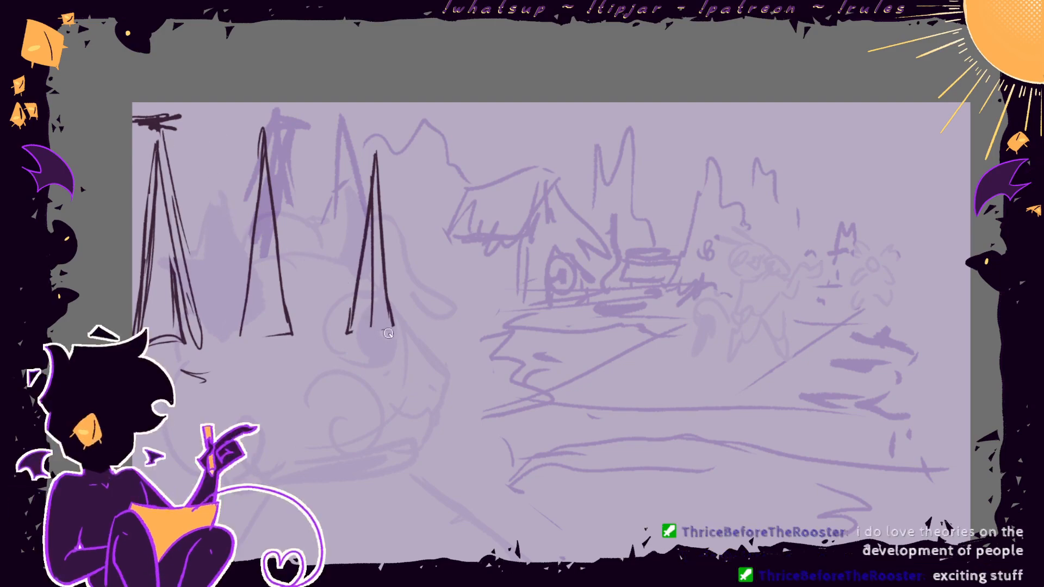
# - Transform the three tents together, skewing them slightly and moving them lower on the canvas
pyautogui.hotkey('ctrl', 't')
pyautogui.moveTo(372, 113); pyautogui.dragTo(371, 142)
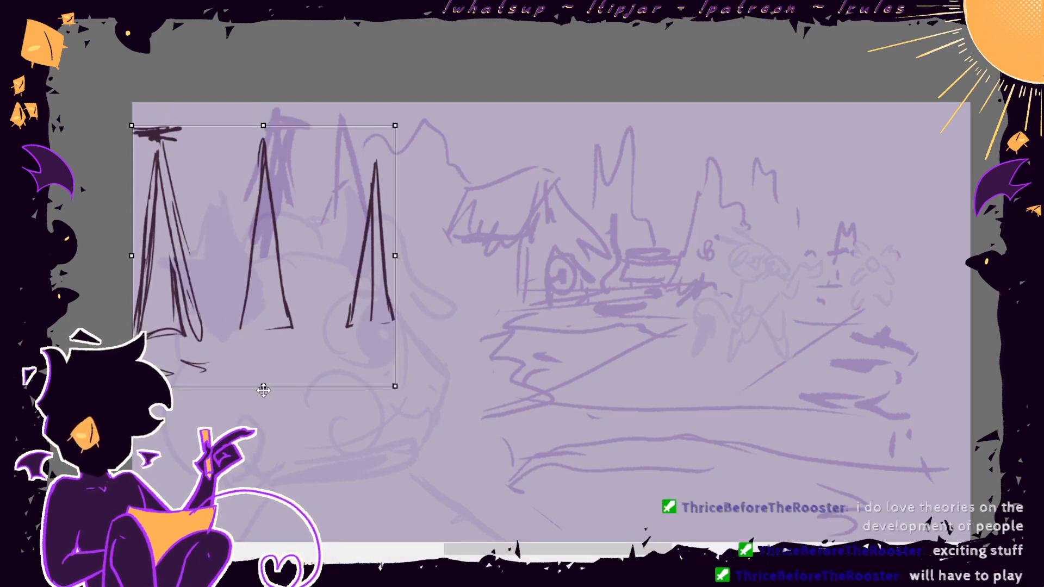
pyautogui.moveTo(379, 285); pyautogui.dragTo(377, 288)
pyautogui.moveTo(391, 393); pyautogui.dragTo(381, 380)
pyautogui.moveTo(347, 303); pyautogui.dragTo(349, 319)
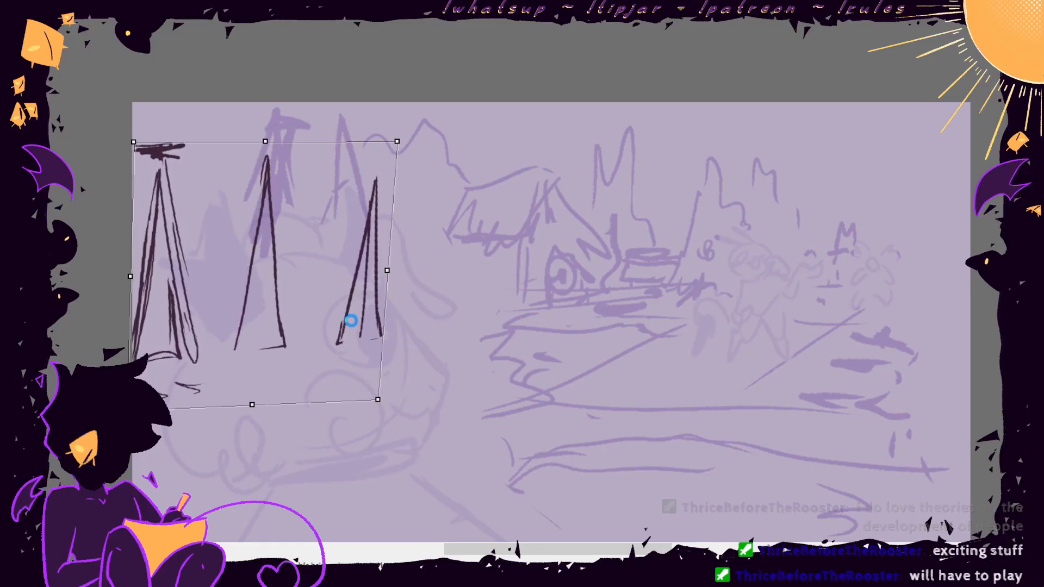
pyautogui.moveTo(321, 356); pyautogui.dragTo(328, 367)
pyautogui.press('Return')
# - Skew the three tents back upright and adjust their overall slant
pyautogui.hotkey('ctrl', 't')
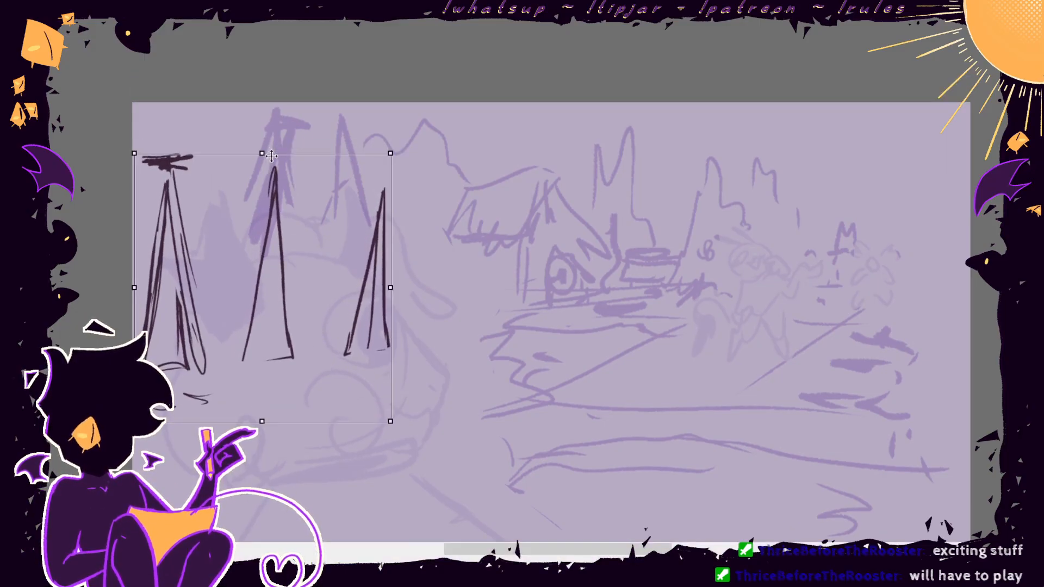
pyautogui.moveTo(262, 153); pyautogui.dragTo(252, 156)
pyautogui.moveTo(263, 422); pyautogui.dragTo(269, 422)
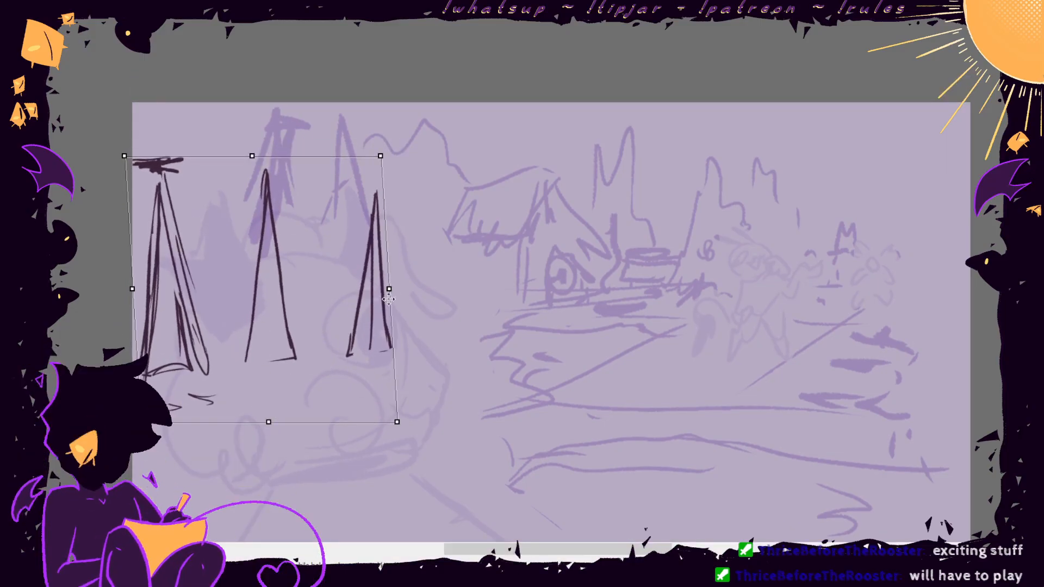
pyautogui.moveTo(389, 289); pyautogui.dragTo(371, 307)
pyautogui.press('Return')
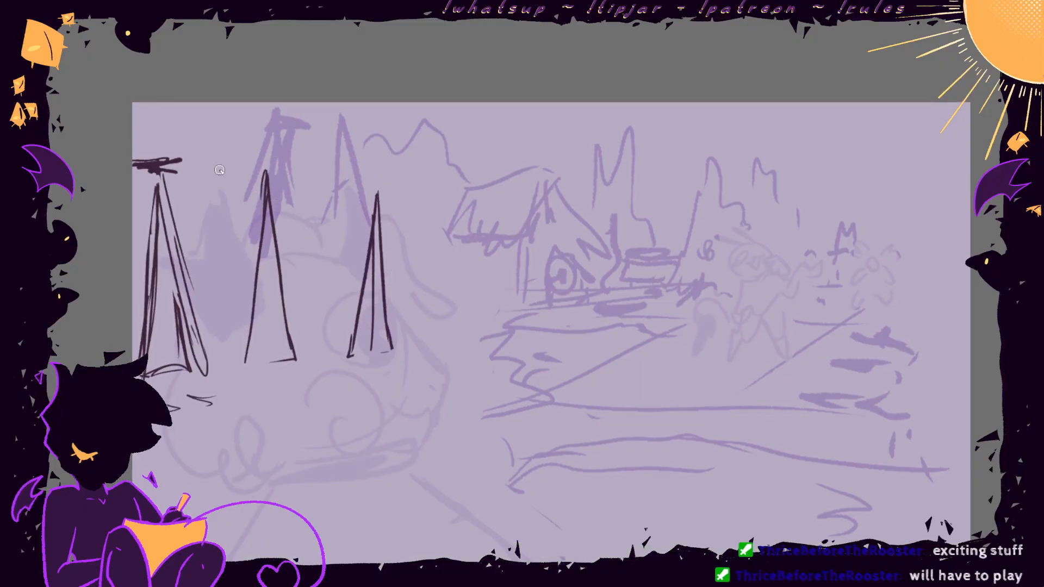
# - Add a knot, a ridge line toward the leftmost tent, outer flap edges and a short ground line to the middle tent
pyautogui.moveTo(145, 164); pyautogui.dragTo(185, 159)
pyautogui.moveTo(288, 158); pyautogui.dragTo(286, 171)
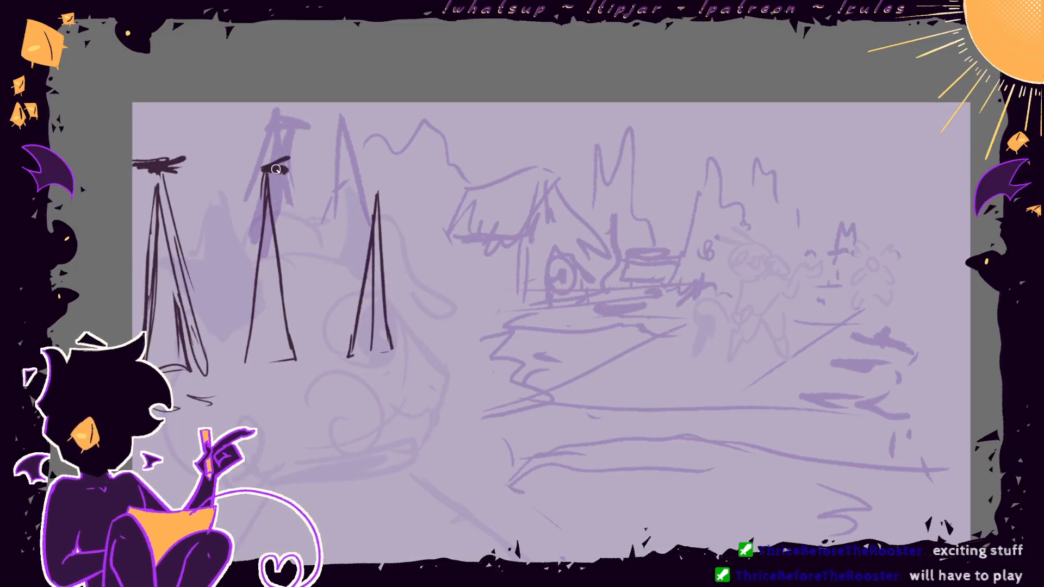
pyautogui.moveTo(192, 168)
pyautogui.mouseDown()
pyautogui.moveTo(266, 166)
pyautogui.moveTo(233, 348)
pyautogui.mouseUp()
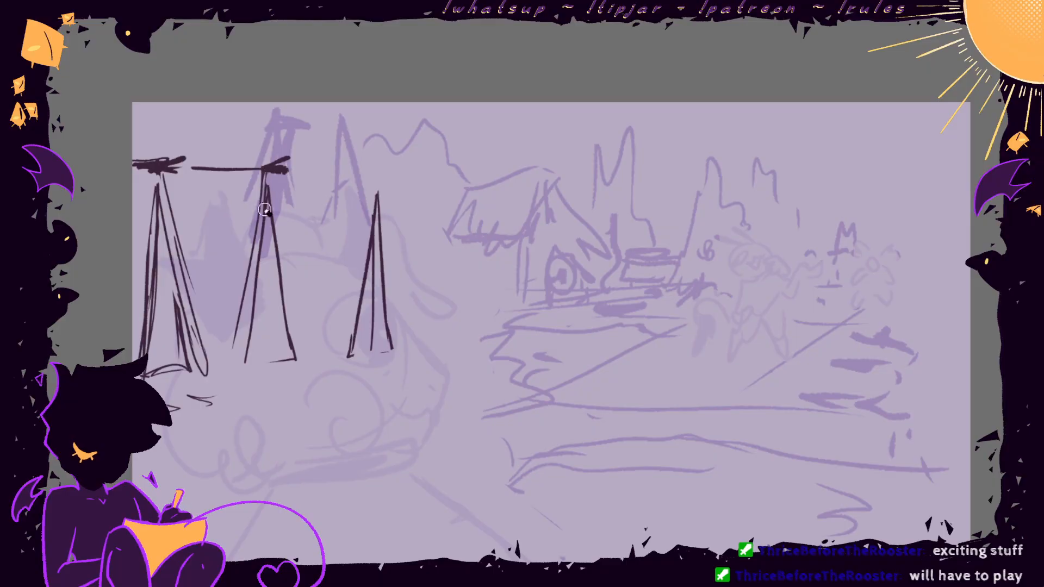
pyautogui.moveTo(264, 209); pyautogui.dragTo(260, 259)
pyautogui.moveTo(270, 191)
pyautogui.mouseDown()
pyautogui.moveTo(260, 272)
pyautogui.moveTo(260, 258)
pyautogui.moveTo(295, 299)
pyautogui.moveTo(254, 242)
pyautogui.moveTo(256, 222)
pyautogui.mouseUp()
pyautogui.moveTo(243, 325); pyautogui.dragTo(237, 363)
pyautogui.moveTo(213, 363); pyautogui.dragTo(234, 364)
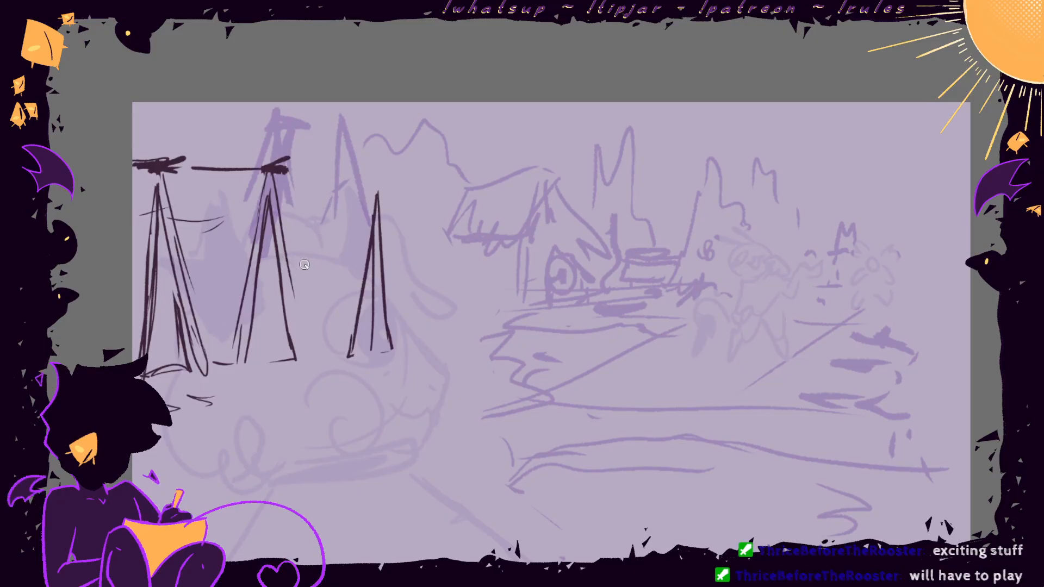
# - Undo the curved strokes across the leftmost tent and draw two short horizontal strokes between the leftmost and middle tents
pyautogui.hotkey('ctrl', 'z')
pyautogui.hotkey('ctrl', 'z')
pyautogui.hotkey('ctrl', 'z')
pyautogui.moveTo(185, 200)
pyautogui.mouseDown()
pyautogui.moveTo(235, 198)
pyautogui.moveTo(222, 213)
pyautogui.mouseUp()
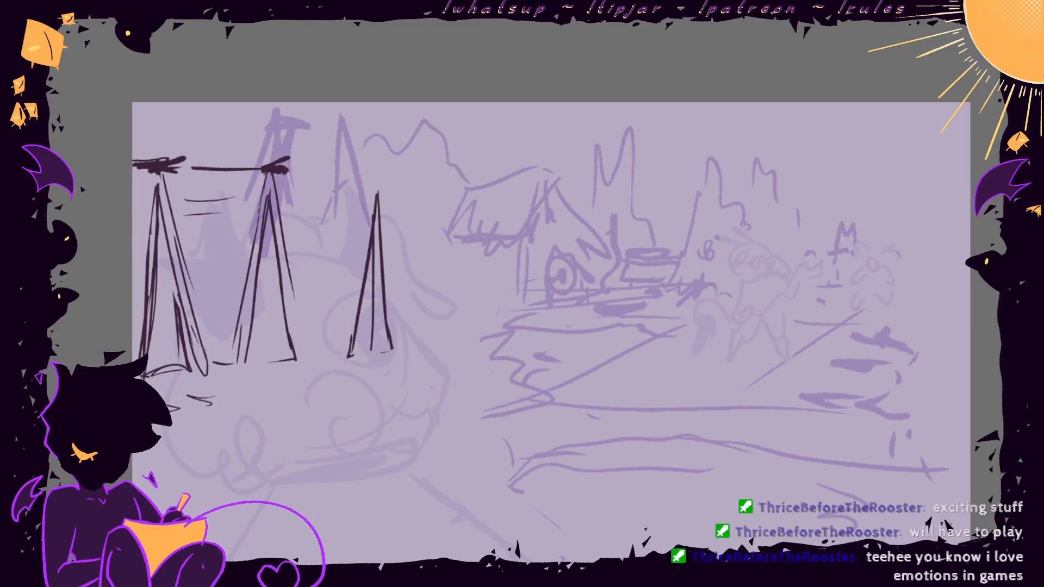
# - Finish the middle tent's outer edge and curved base, and extend the ground line to the rightmost tent
pyautogui.moveTo(303, 330)
pyautogui.mouseDown()
pyautogui.moveTo(307, 361)
pyautogui.moveTo(203, 375)
pyautogui.mouseUp()
pyautogui.hotkey('ctrl', 'z')
pyautogui.moveTo(206, 361); pyautogui.dragTo(211, 375)
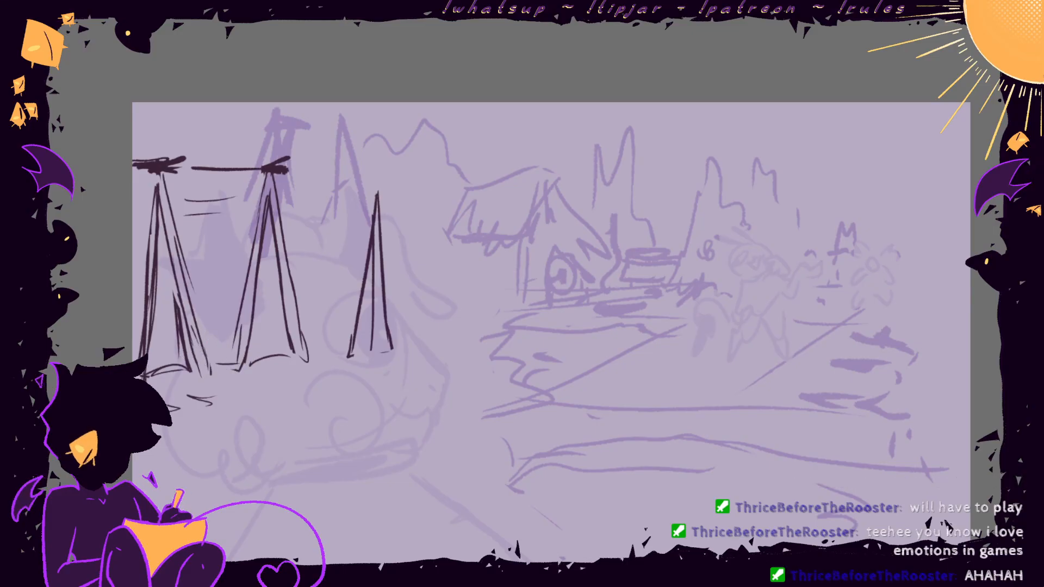
pyautogui.moveTo(311, 353); pyautogui.dragTo(353, 357)
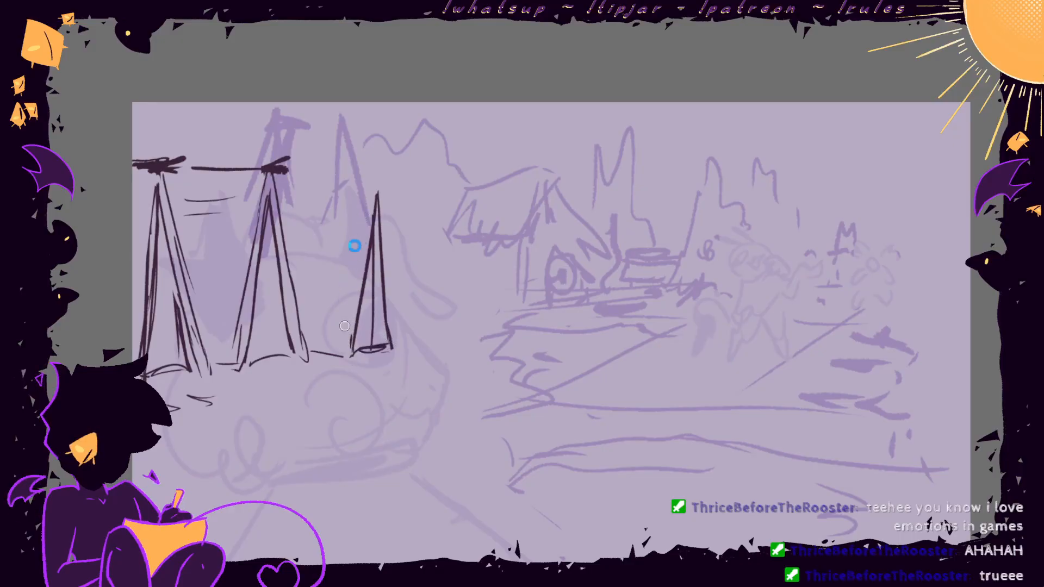
# - Add a knot and an outer flap edge to the rightmost tent, and a straight ridge line toward the middle tent
pyautogui.moveTo(375, 197); pyautogui.dragTo(348, 310)
pyautogui.hotkey('ctrl', 'z')
pyautogui.moveTo(302, 175); pyautogui.dragTo(384, 178)
pyautogui.hotkey('ctrl', 'z')
pyautogui.moveTo(294, 170)
pyautogui.mouseDown()
pyautogui.moveTo(388, 173)
pyautogui.moveTo(403, 354)
pyautogui.mouseUp()
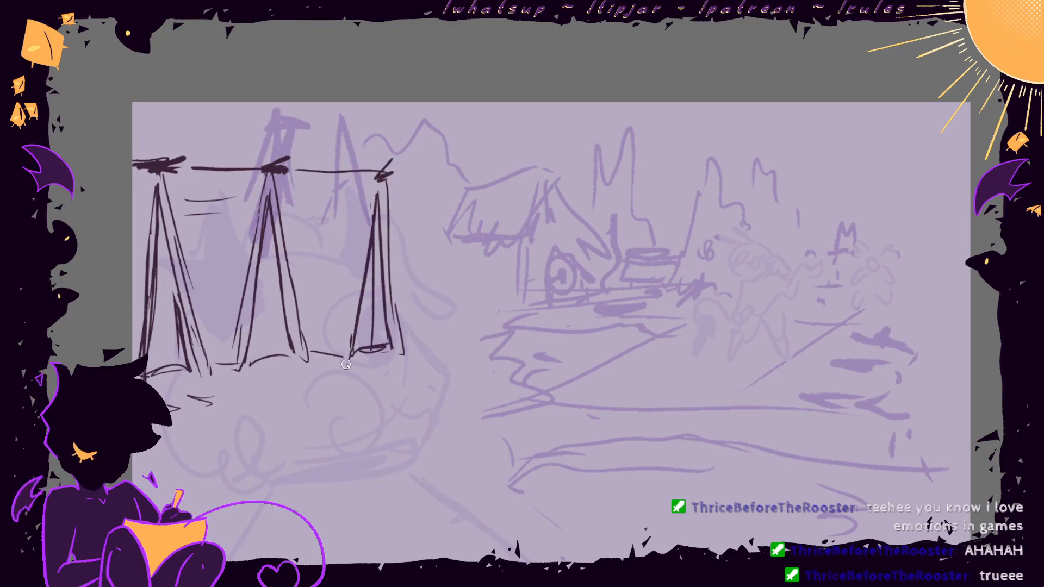
pyautogui.hotkey('ctrl', 'z')
pyautogui.moveTo(298, 180); pyautogui.dragTo(386, 178)
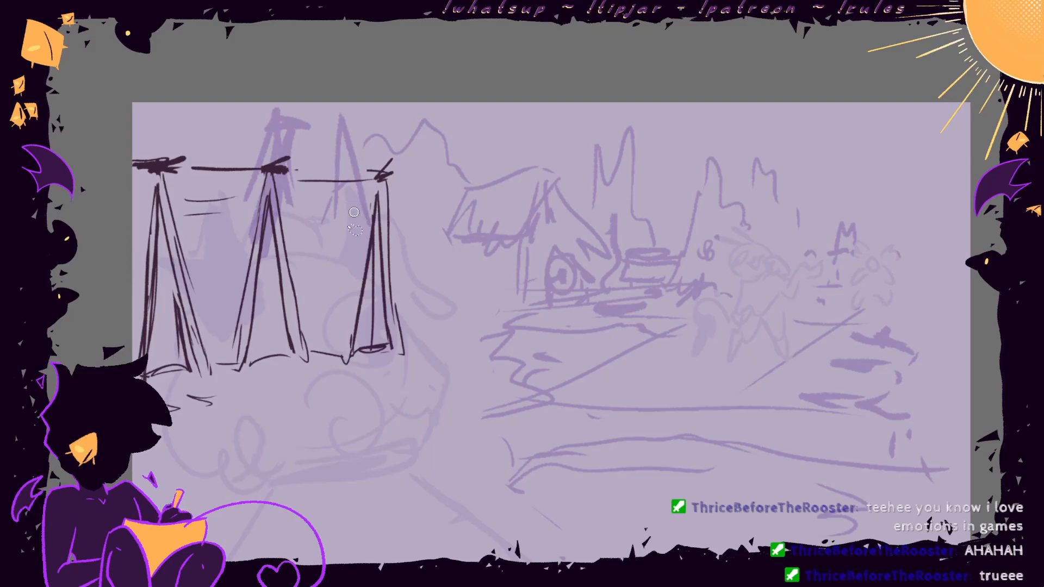
# - Select the middle and rightmost tents and scale them down slightly toward the leftmost tent's base
pyautogui.moveTo(250, 125)
pyautogui.mouseDown()
pyautogui.moveTo(435, 348)
pyautogui.moveTo(185, 204)
pyautogui.mouseUp()
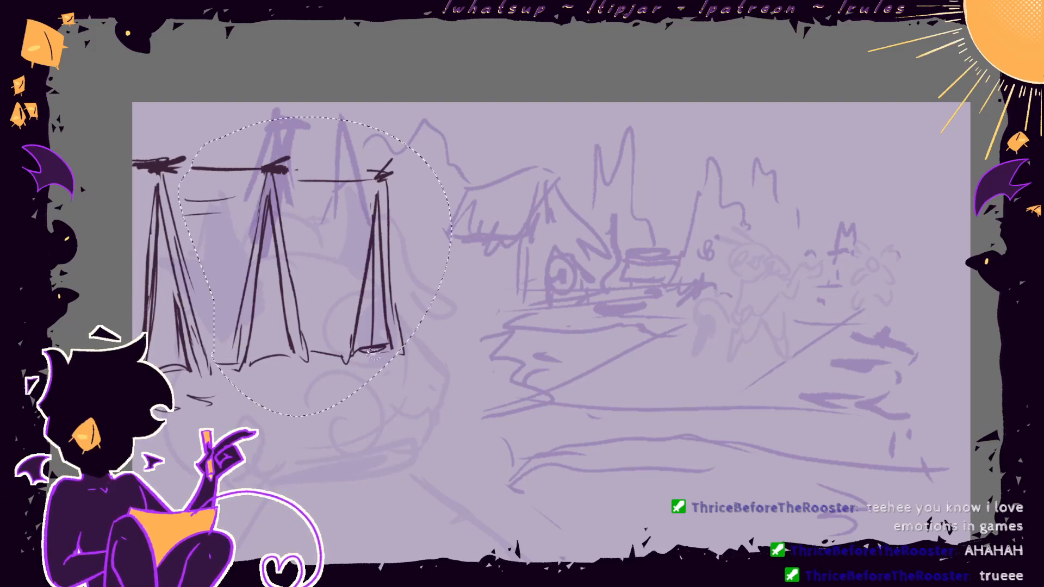
pyautogui.hotkey('ctrl', 't')
pyautogui.moveTo(451, 117); pyautogui.dragTo(443, 124)
pyautogui.moveTo(404, 184); pyautogui.dragTo(397, 189)
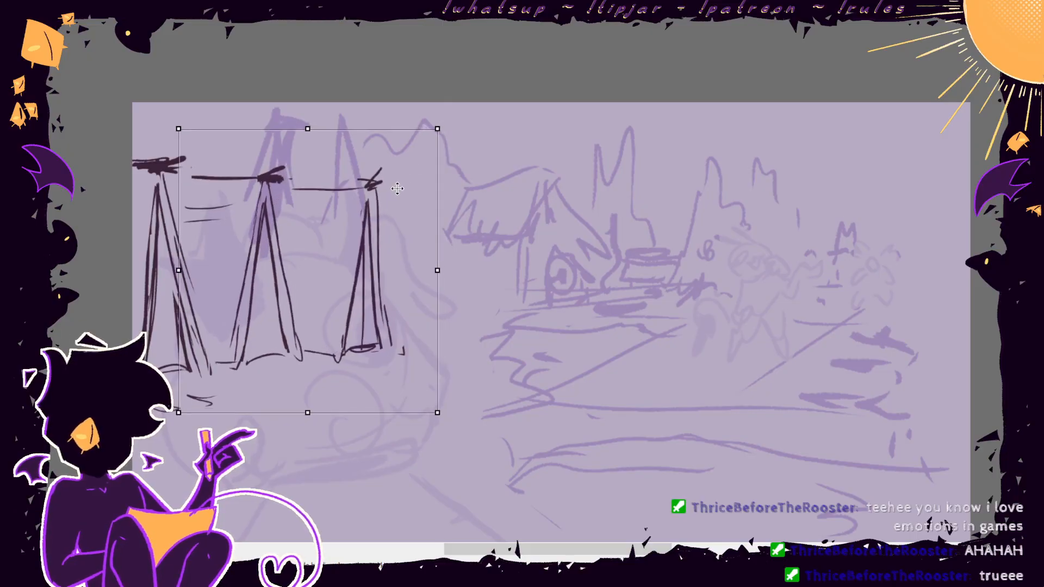
pyautogui.press('Return')
# - Select the rightmost tent, skew it slightly and move it closer to the middle tent
pyautogui.moveTo(327, 143)
pyautogui.mouseDown()
pyautogui.moveTo(438, 261)
pyautogui.moveTo(294, 190)
pyautogui.mouseUp()
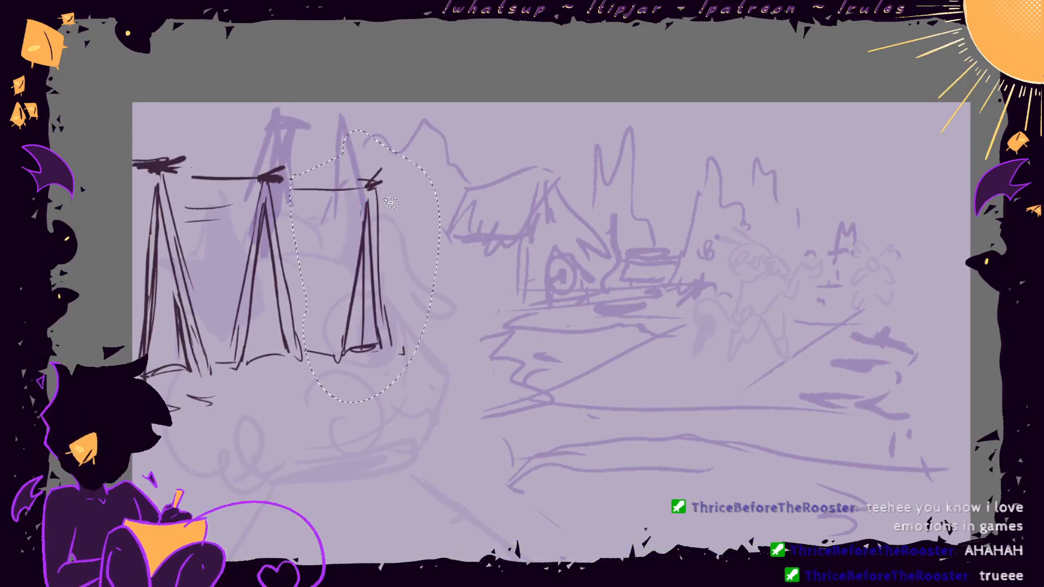
pyautogui.hotkey('ctrl', 't')
pyautogui.moveTo(363, 131); pyautogui.dragTo(364, 134)
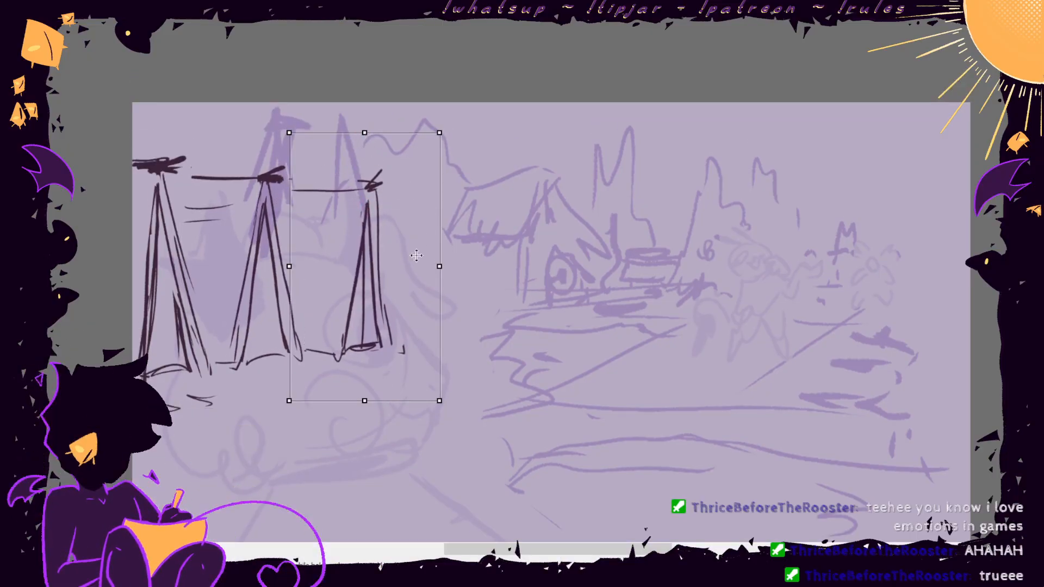
pyautogui.moveTo(370, 188); pyautogui.dragTo(361, 189)
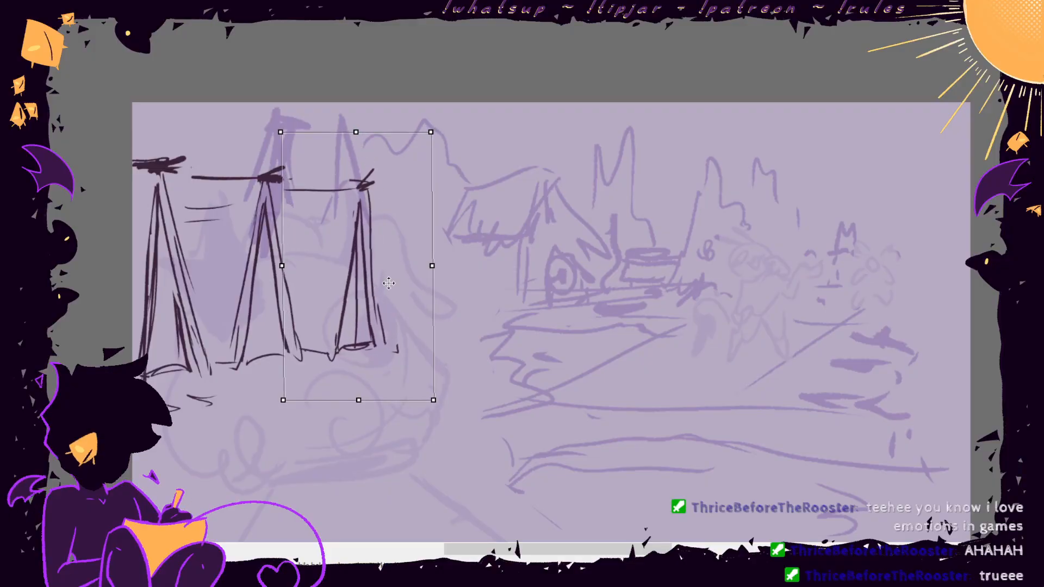
pyautogui.moveTo(417, 267); pyautogui.dragTo(456, 250)
pyautogui.press('Return')
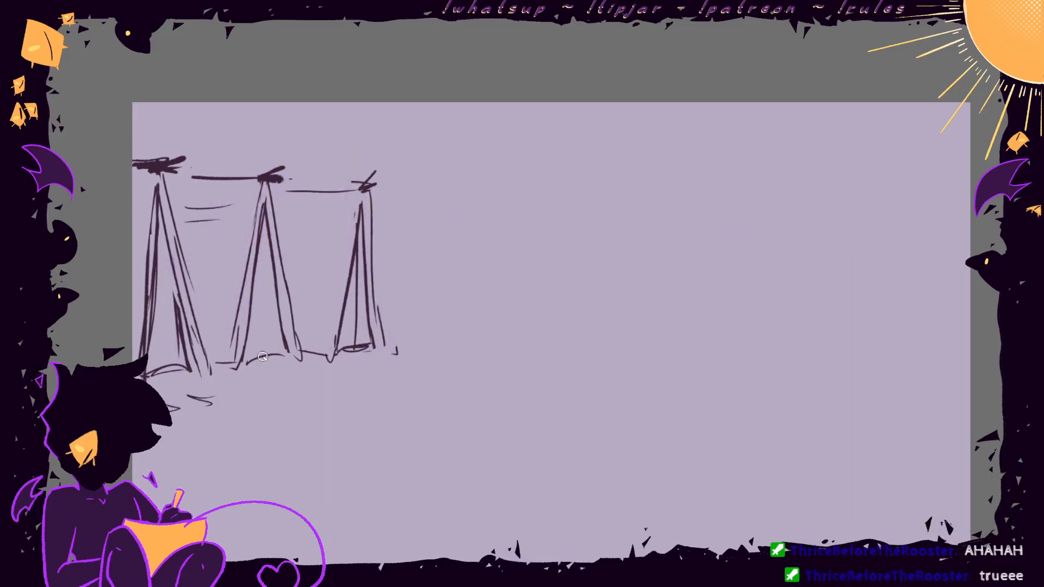
# - Fill the openings of all three tents with the dark line color and redraw the leftmost tent's outer edge
pyautogui.click(271, 326)
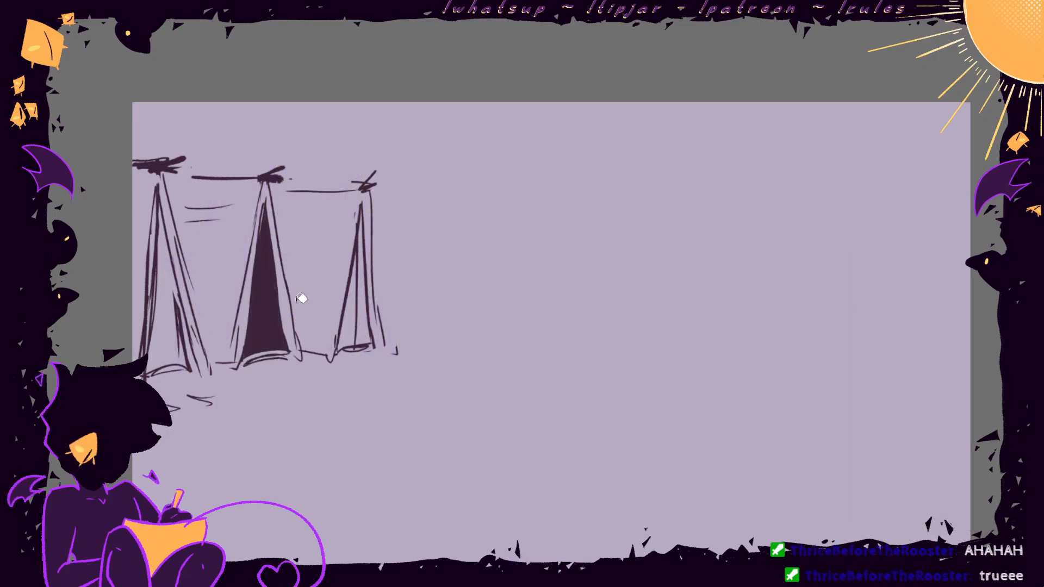
pyautogui.click(172, 340)
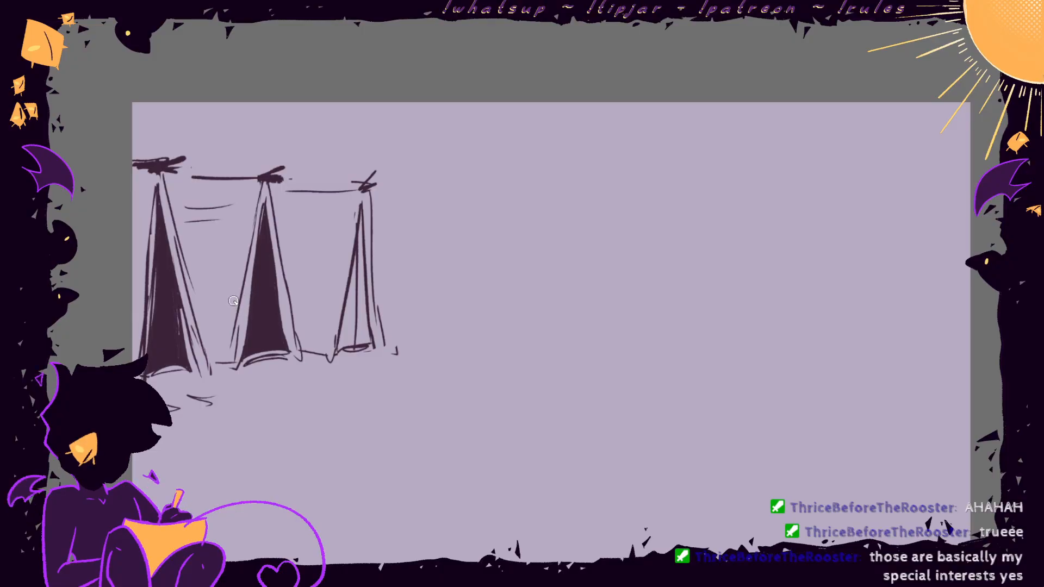
pyautogui.moveTo(153, 222); pyautogui.dragTo(136, 356)
pyautogui.moveTo(146, 287); pyautogui.dragTo(136, 358)
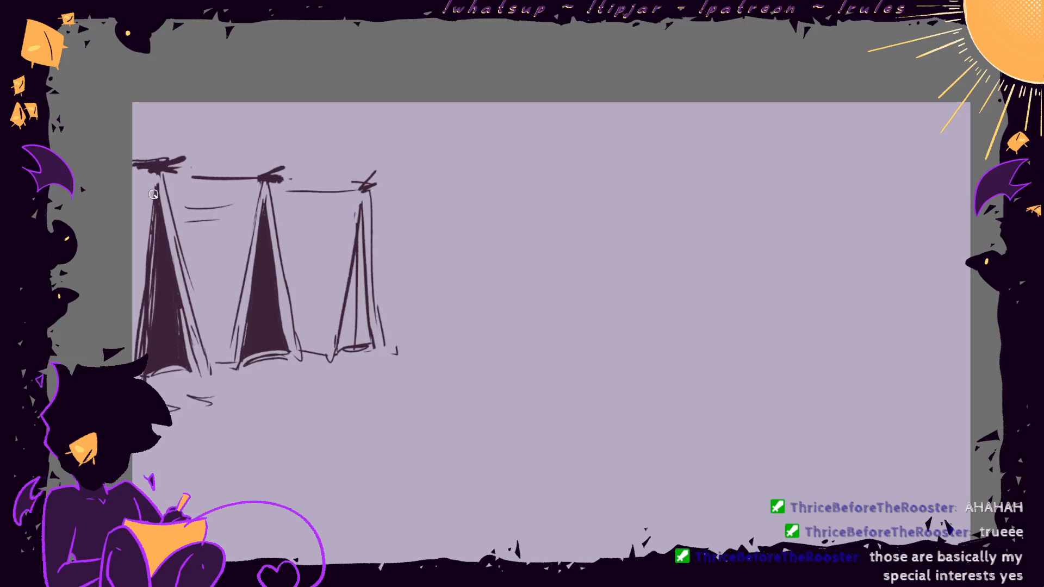
pyautogui.moveTo(150, 182); pyautogui.dragTo(134, 294)
pyautogui.moveTo(371, 244)
pyautogui.mouseDown()
pyautogui.moveTo(349, 317)
pyautogui.moveTo(368, 330)
pyautogui.moveTo(359, 272)
pyautogui.moveTo(333, 322)
pyautogui.moveTo(334, 246)
pyautogui.mouseUp()
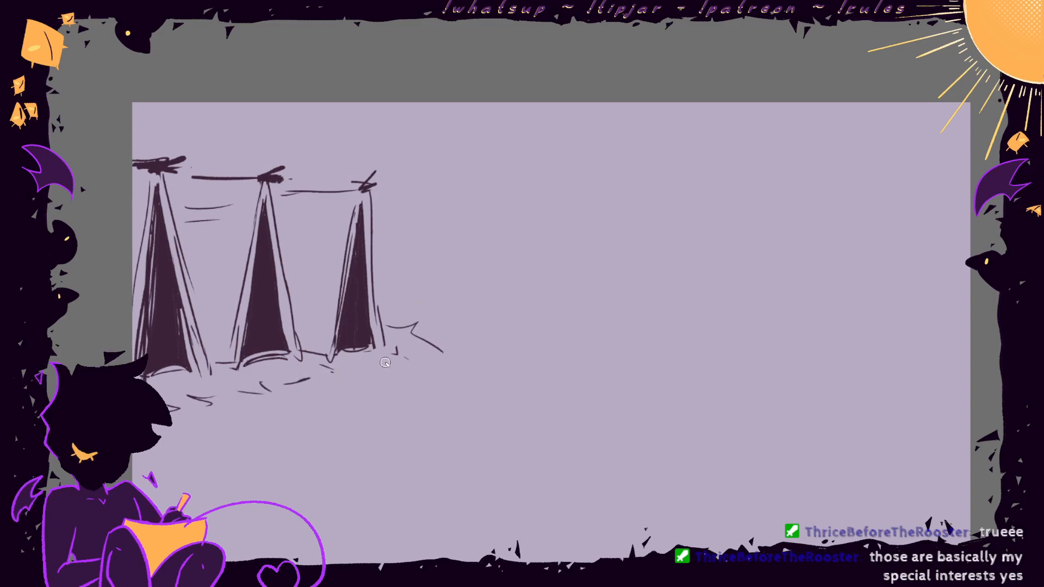
# - Draw jagged grass tufts along the ground in front of the tents and beside the rightmost one
pyautogui.moveTo(386, 369); pyautogui.dragTo(363, 370)
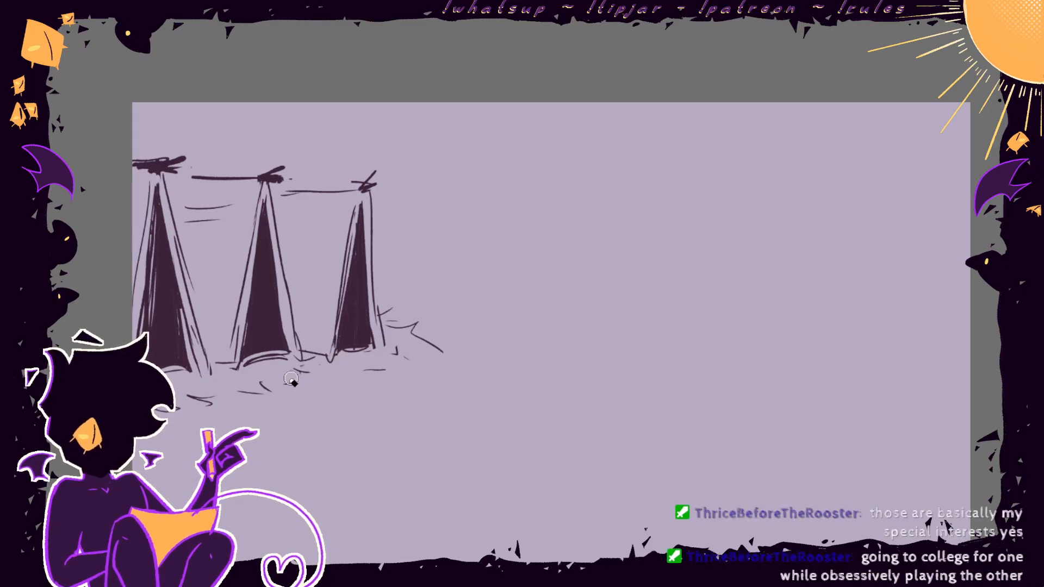
pyautogui.hotkey('ctrl', 'z')
pyautogui.moveTo(308, 372)
pyautogui.mouseDown()
pyautogui.moveTo(290, 380)
pyautogui.moveTo(299, 392)
pyautogui.moveTo(204, 397)
pyautogui.moveTo(175, 417)
pyautogui.mouseUp()
pyautogui.moveTo(415, 345); pyautogui.dragTo(424, 354)
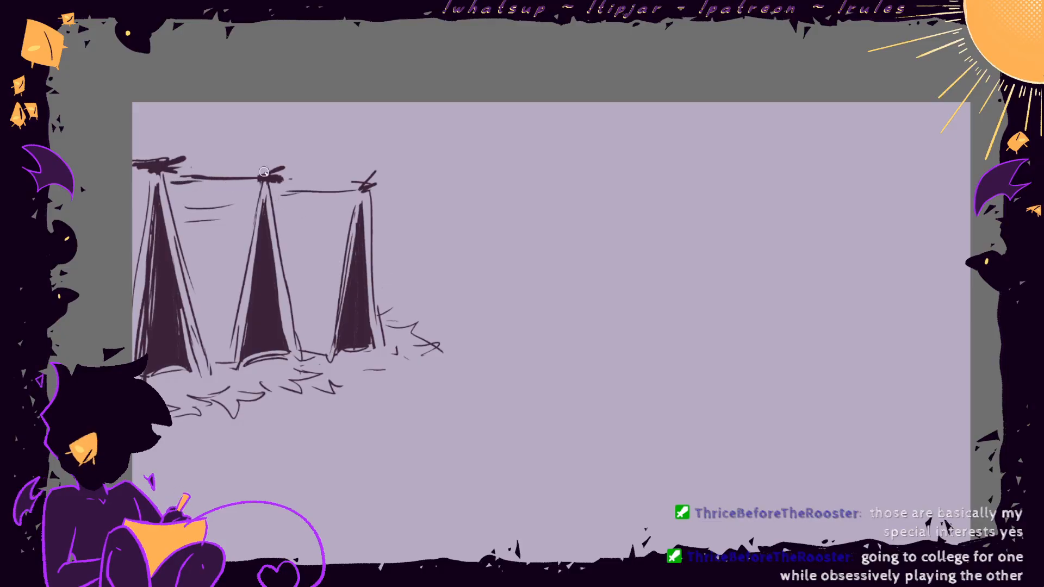
# - Transform the whole tent drawing, skewing and widening it slightly and lowering its upper edge
pyautogui.hotkey('ctrl', 't')
pyautogui.moveTo(287, 423); pyautogui.dragTo(284, 422)
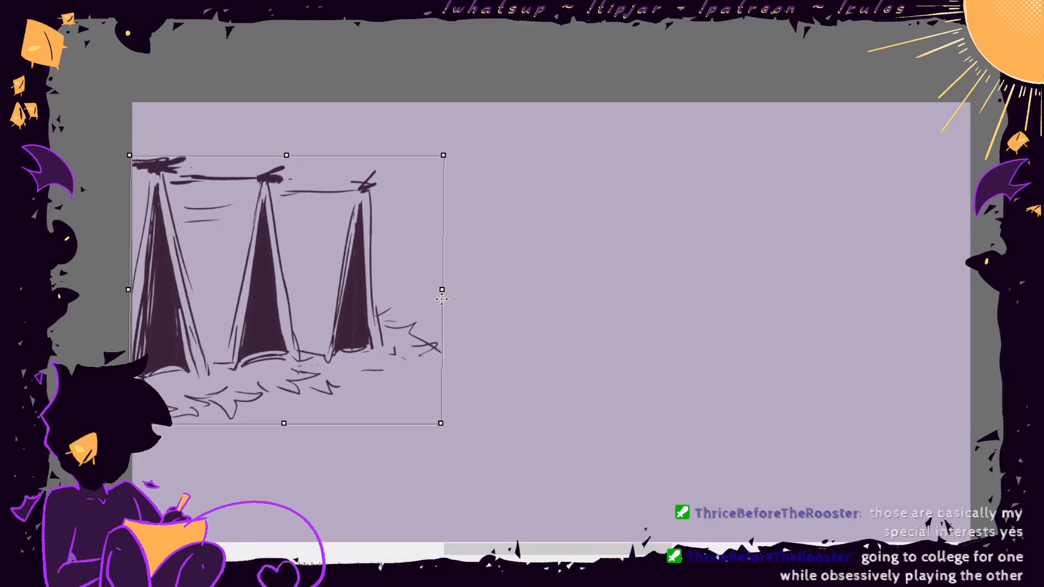
pyautogui.moveTo(443, 288); pyautogui.dragTo(451, 289)
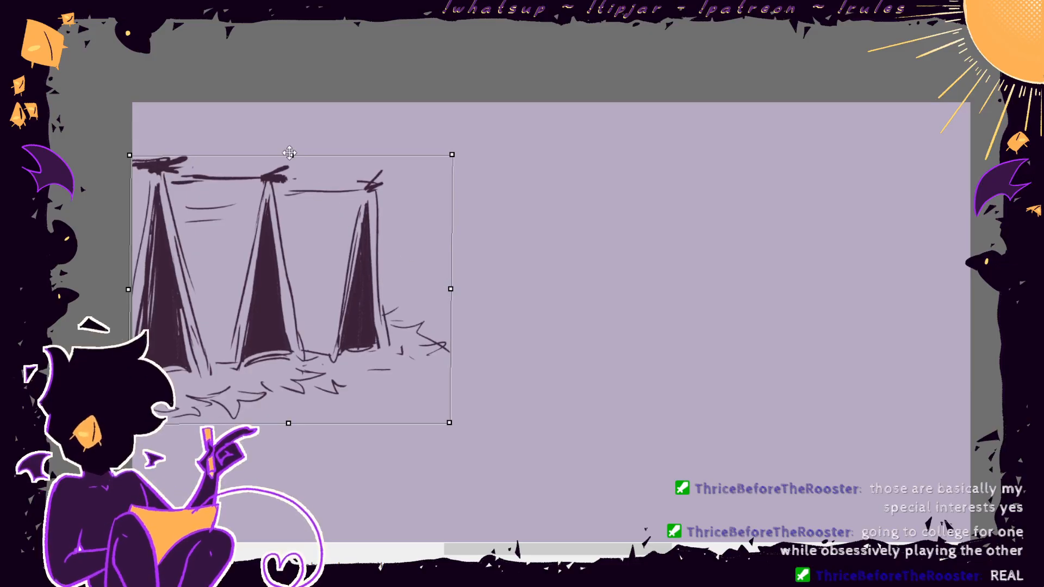
pyautogui.moveTo(291, 154); pyautogui.dragTo(292, 160)
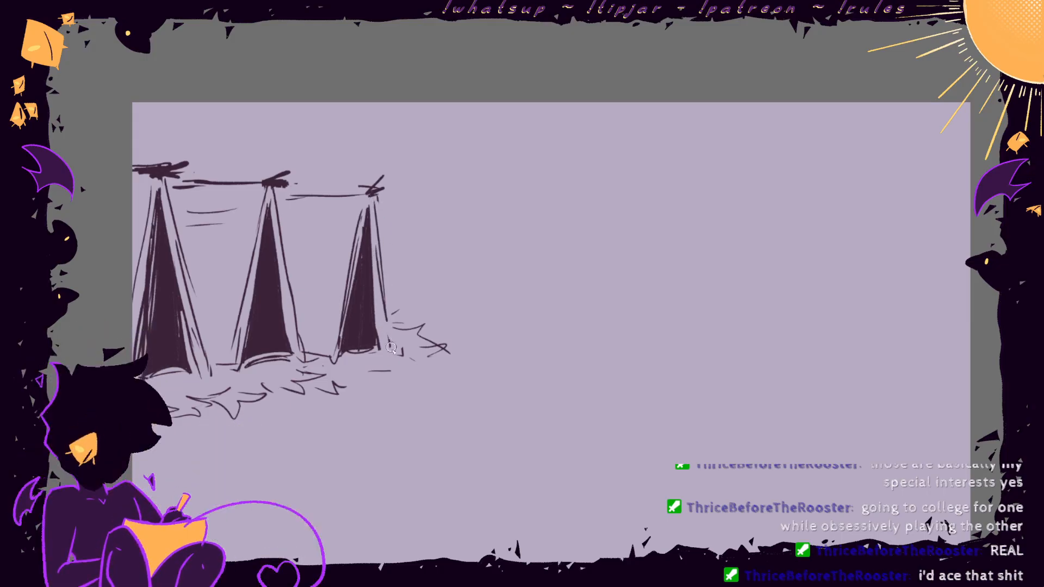
# - Widen the rightmost tent's dark opening toward its outer edge and clean up the gap along its opposite edge
pyautogui.moveTo(372, 253); pyautogui.dragTo(384, 350)
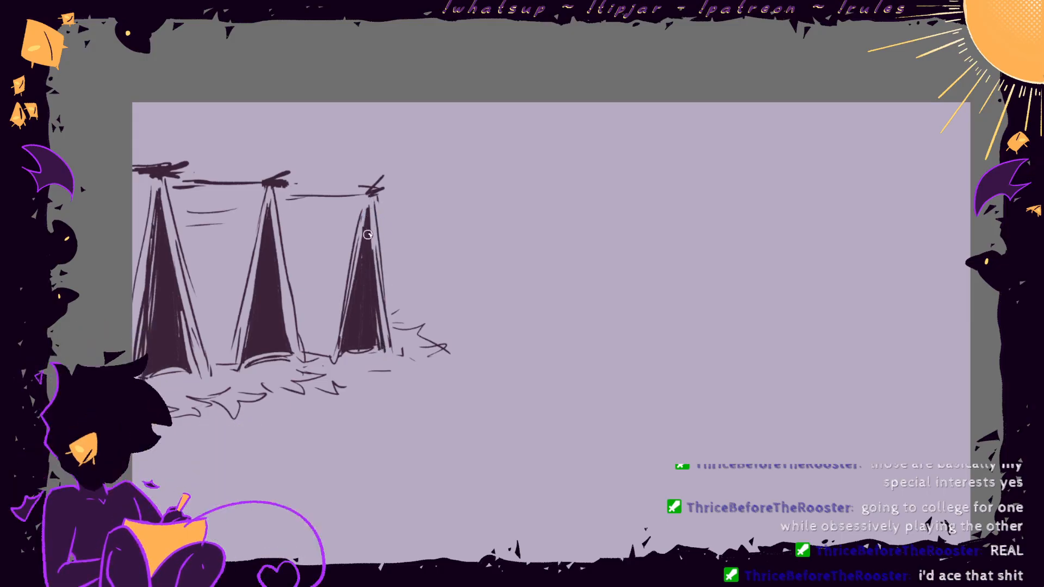
pyautogui.moveTo(367, 235); pyautogui.dragTo(369, 199)
pyautogui.press('e')
pyautogui.moveTo(354, 261); pyautogui.dragTo(337, 357)
pyautogui.hotkey('ctrl', 'z')
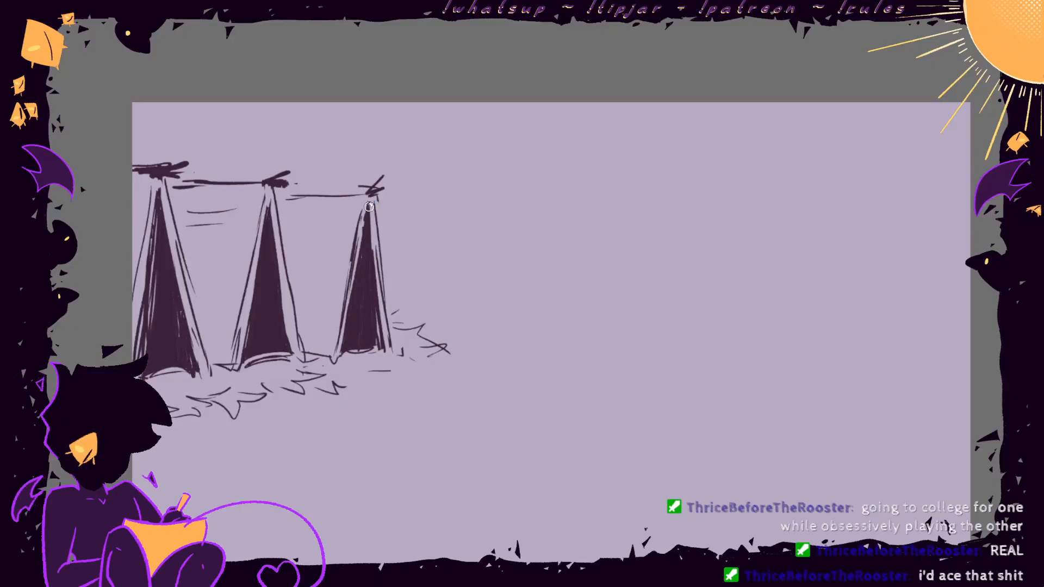
pyautogui.moveTo(366, 216); pyautogui.dragTo(333, 353)
pyautogui.moveTo(360, 235); pyautogui.dragTo(330, 354)
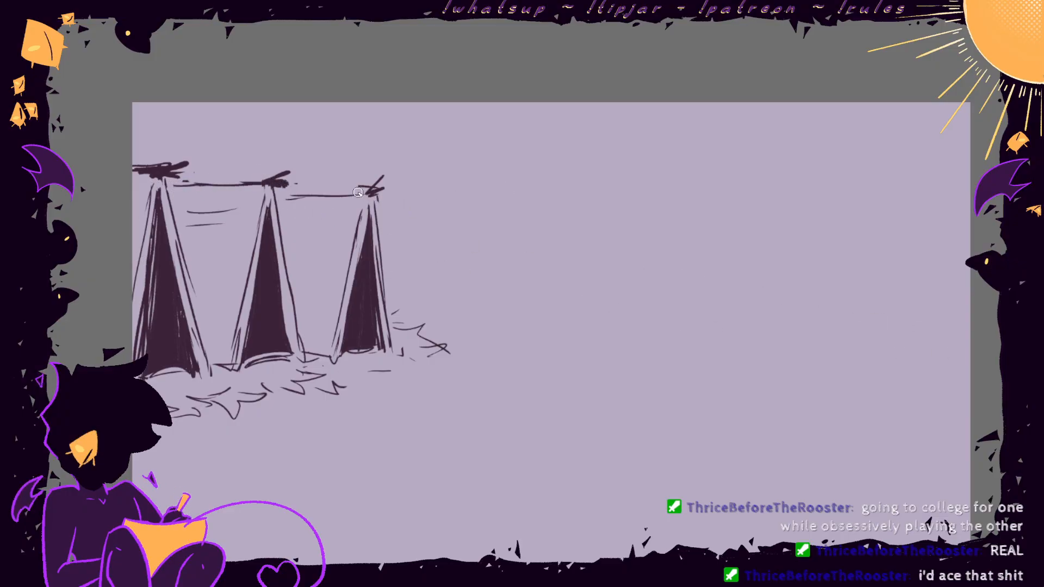
# - Thicken the ridge poles connecting the three tents with heavy dark strokes
pyautogui.moveTo(310, 195); pyautogui.dragTo(374, 190)
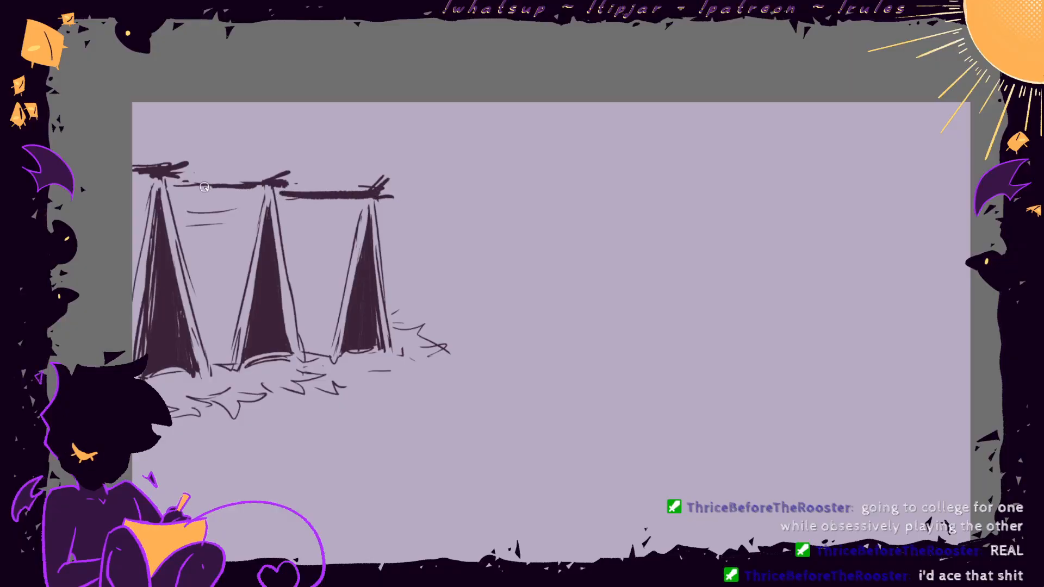
pyautogui.moveTo(204, 187); pyautogui.dragTo(166, 185)
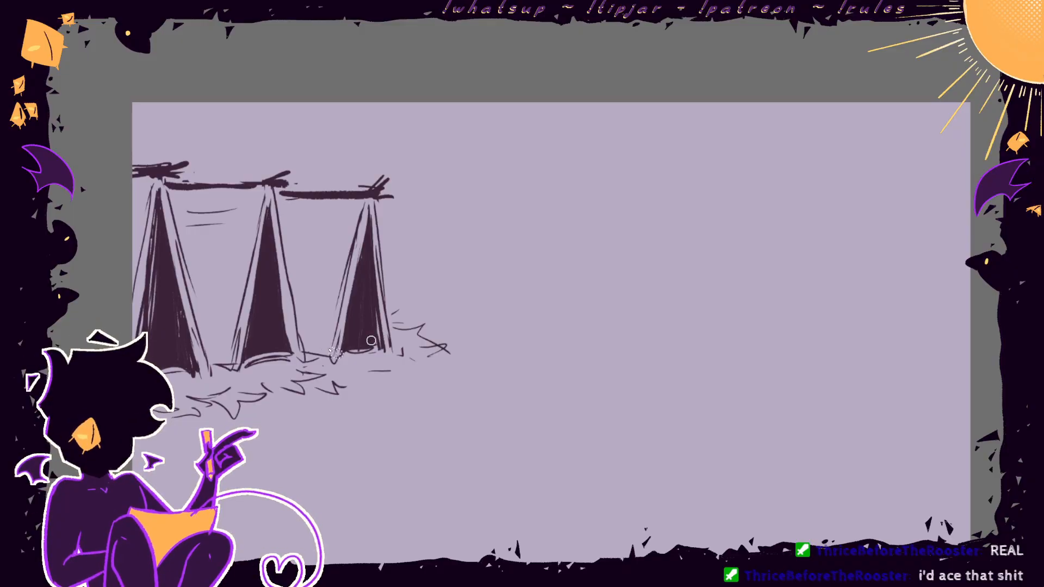
# - Widen the rightmost tent by shifting its left outline outward and reshaping the dark opening with its right edge to match
pyautogui.moveTo(340, 364); pyautogui.dragTo(373, 198)
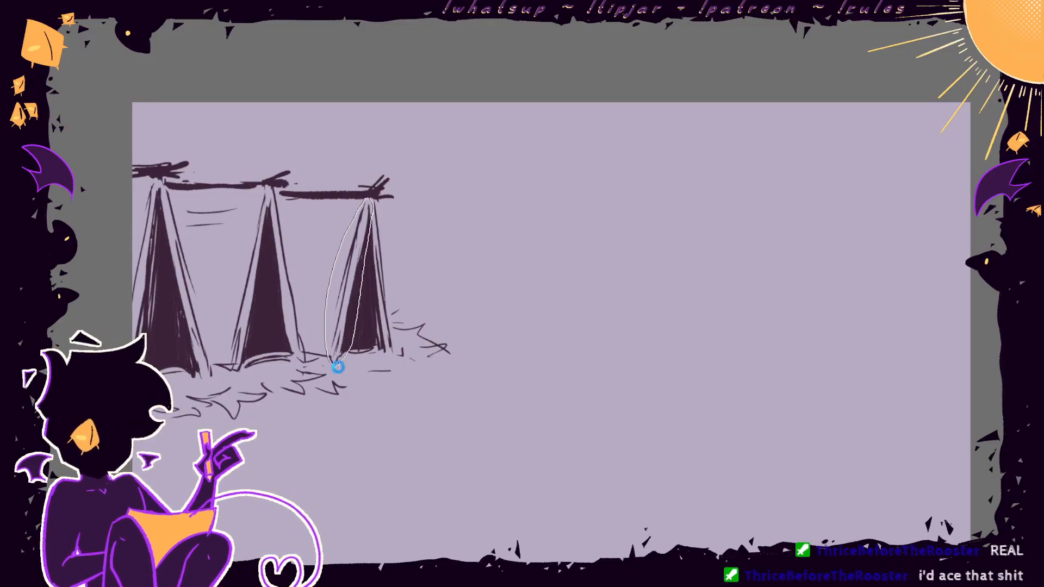
pyautogui.hotkey('ctrl', 't')
pyautogui.moveTo(350, 366); pyautogui.dragTo(342, 366)
pyautogui.press('Return')
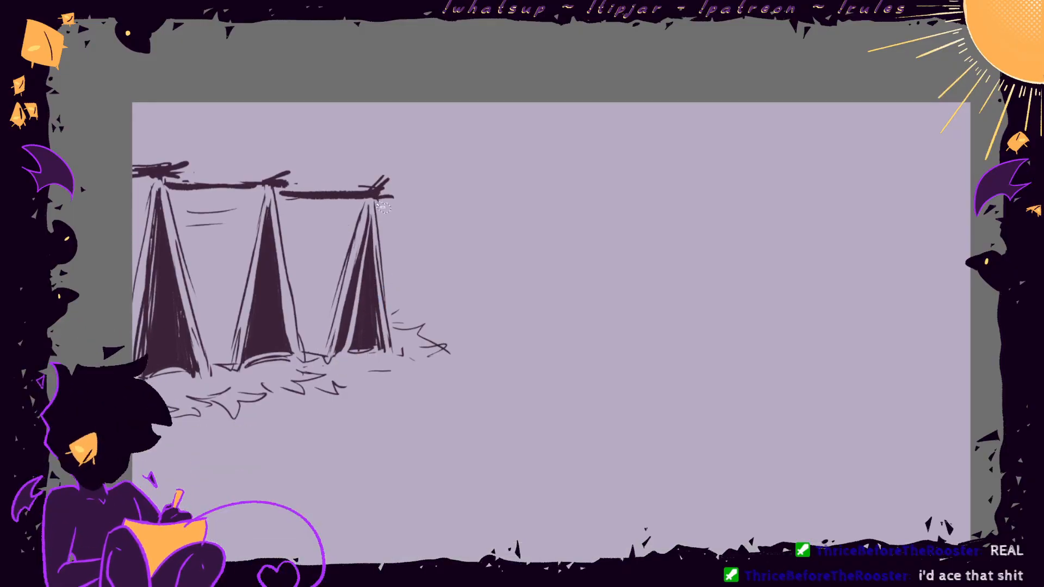
pyautogui.moveTo(375, 198)
pyautogui.mouseDown()
pyautogui.moveTo(362, 361)
pyautogui.moveTo(404, 196)
pyautogui.mouseUp()
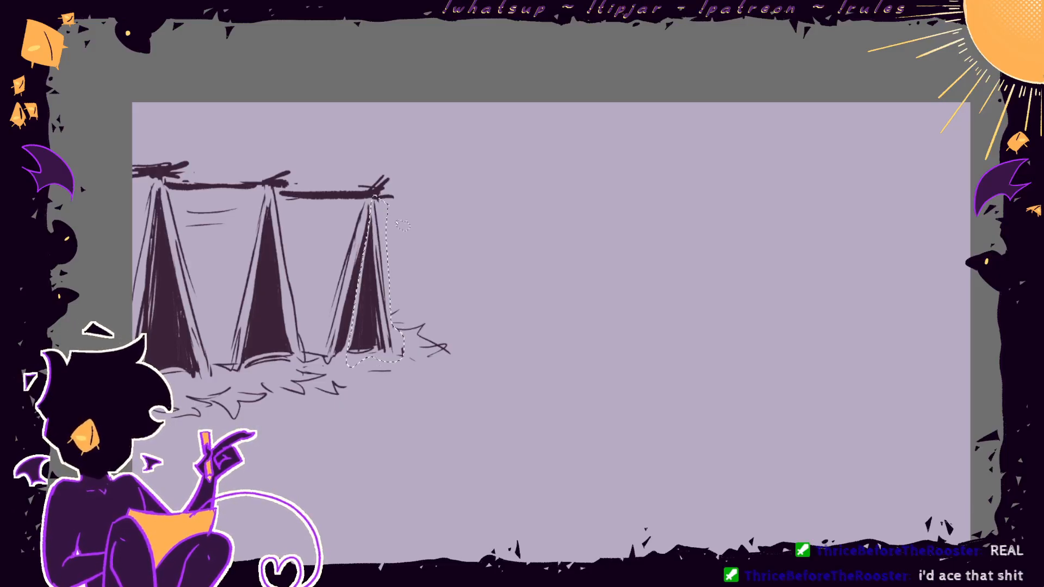
pyautogui.hotkey('ctrl', 't')
pyautogui.moveTo(383, 365); pyautogui.dragTo(361, 267)
pyautogui.press('Return')
pyautogui.hotkey('ctrl', 'd')
# - Recolor the tent drawing and its grass tufts from the dark line color to a lighter muted purple
pyautogui.press('g')
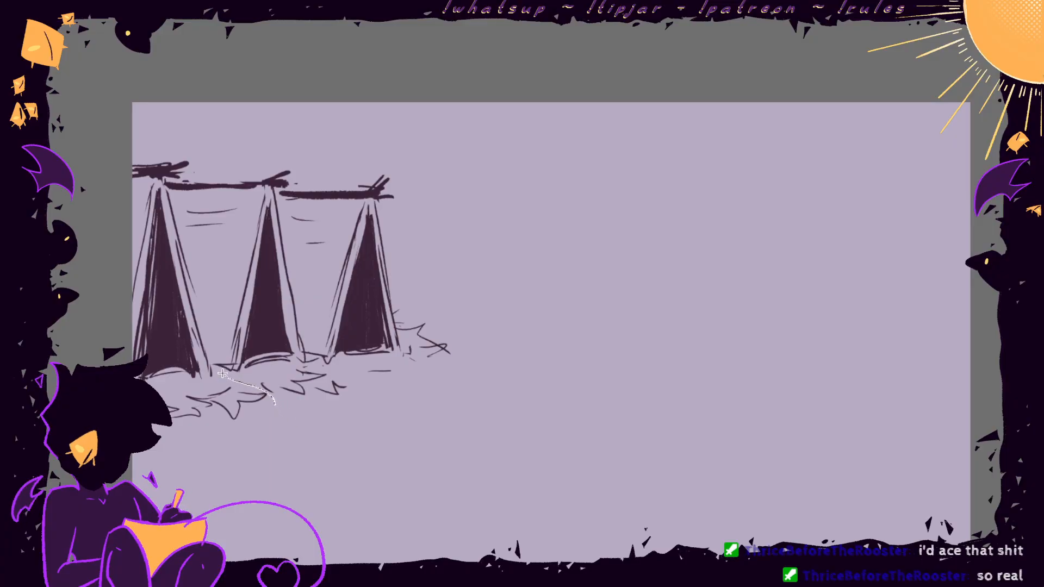
pyautogui.moveTo(182, 212)
pyautogui.mouseDown()
pyautogui.moveTo(258, 133)
pyautogui.moveTo(333, 449)
pyautogui.mouseUp()
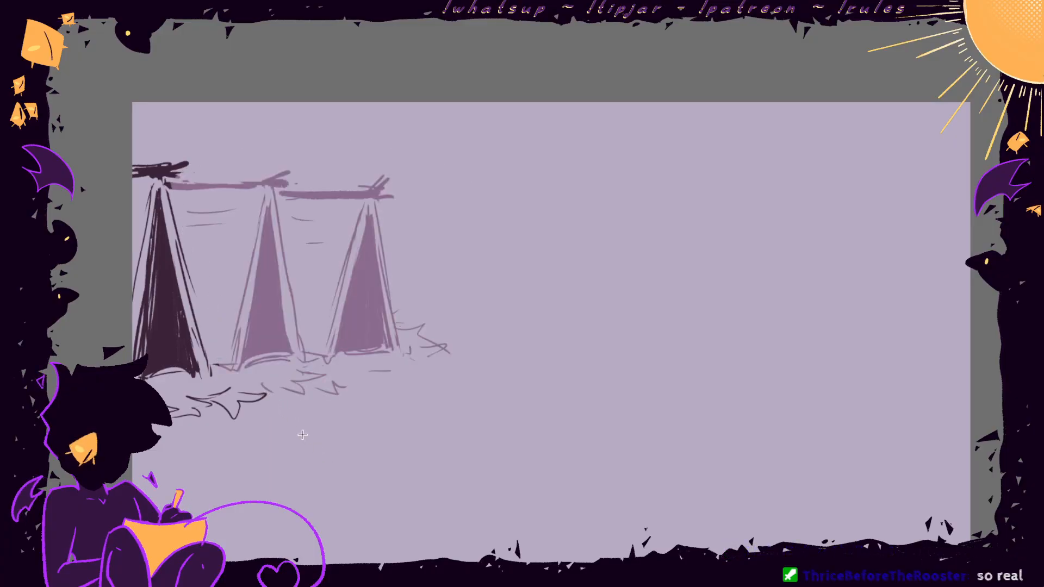
pyautogui.moveTo(230, 384)
pyautogui.mouseDown()
pyautogui.moveTo(277, 393)
pyautogui.moveTo(256, 201)
pyautogui.moveTo(296, 408)
pyautogui.mouseUp()
pyautogui.moveTo(296, 411)
pyautogui.mouseDown()
pyautogui.moveTo(150, 108)
pyautogui.moveTo(306, 420)
pyautogui.mouseUp()
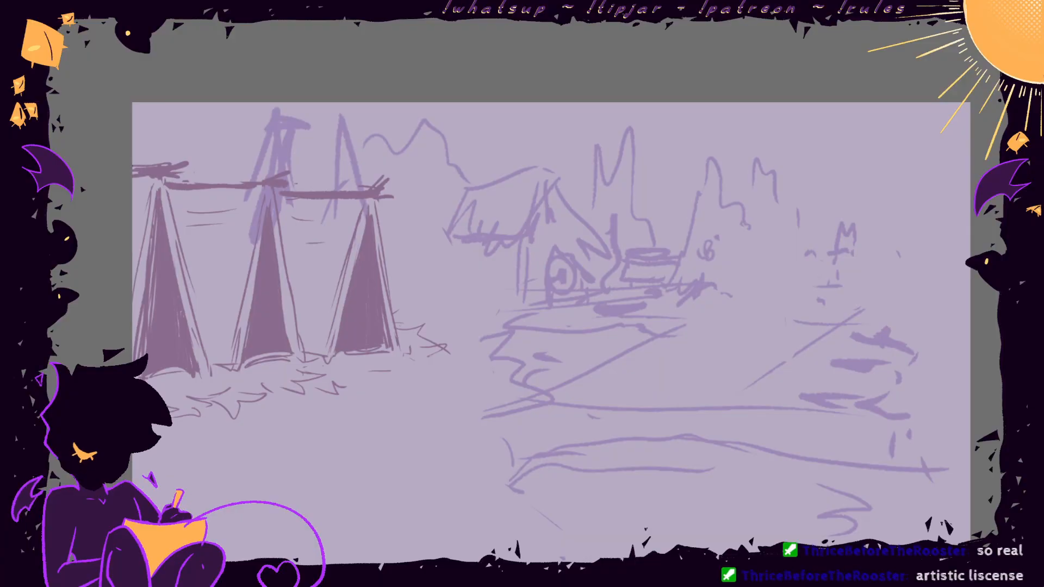
# - Transform the tent drawing slightly, reselecting the tents above the front grass to lower their upper edge
pyautogui.hotkey('ctrl', 't')
pyautogui.moveTo(291, 160); pyautogui.dragTo(289, 161)
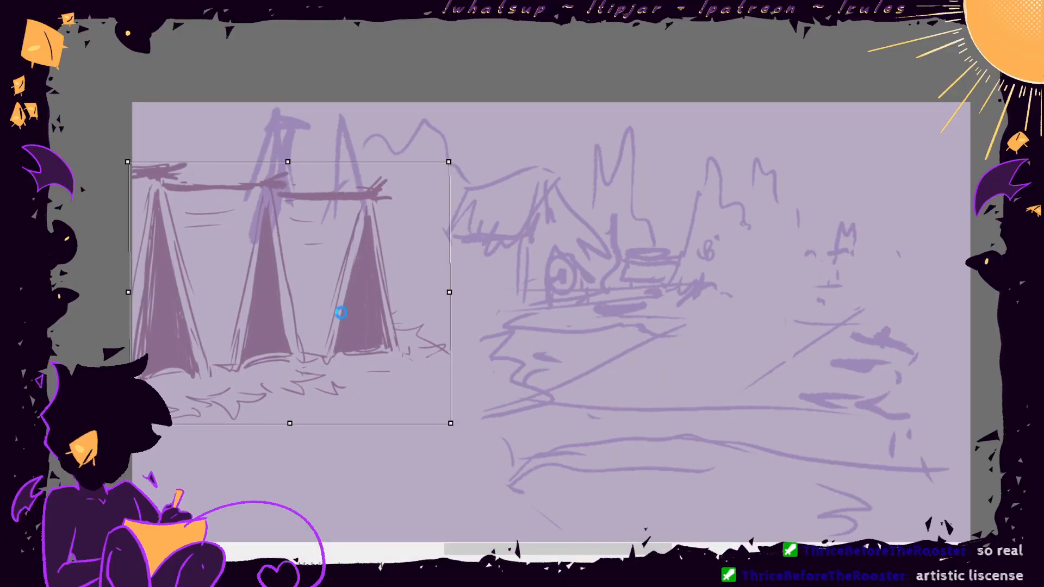
pyautogui.press('Return')
pyautogui.moveTo(404, 342)
pyautogui.mouseDown()
pyautogui.moveTo(119, 162)
pyautogui.moveTo(415, 295)
pyautogui.mouseUp()
pyautogui.hotkey('ctrl', 't')
pyautogui.moveTo(298, 101); pyautogui.dragTo(295, 105)
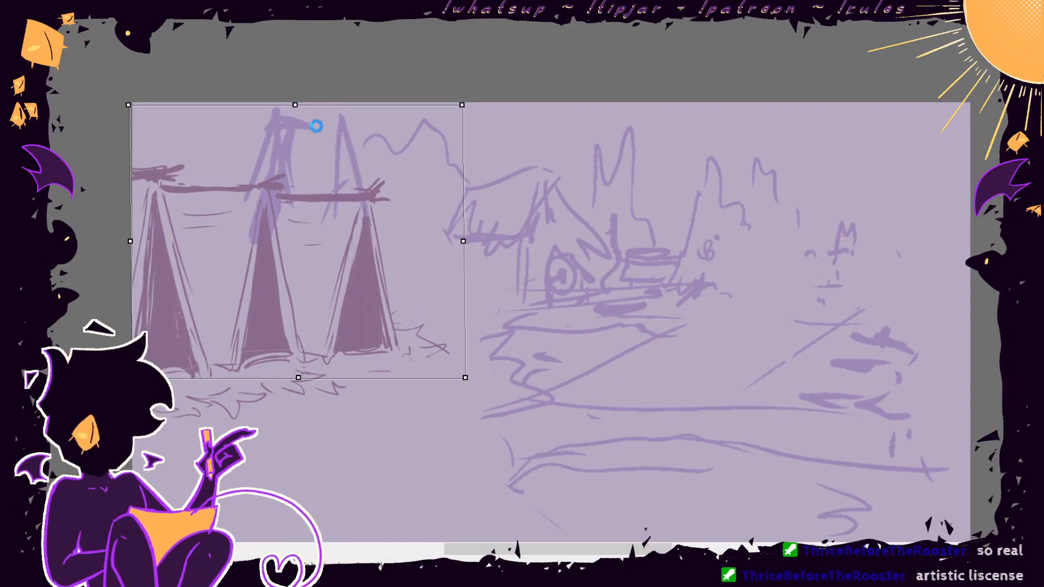
pyautogui.press('Return')
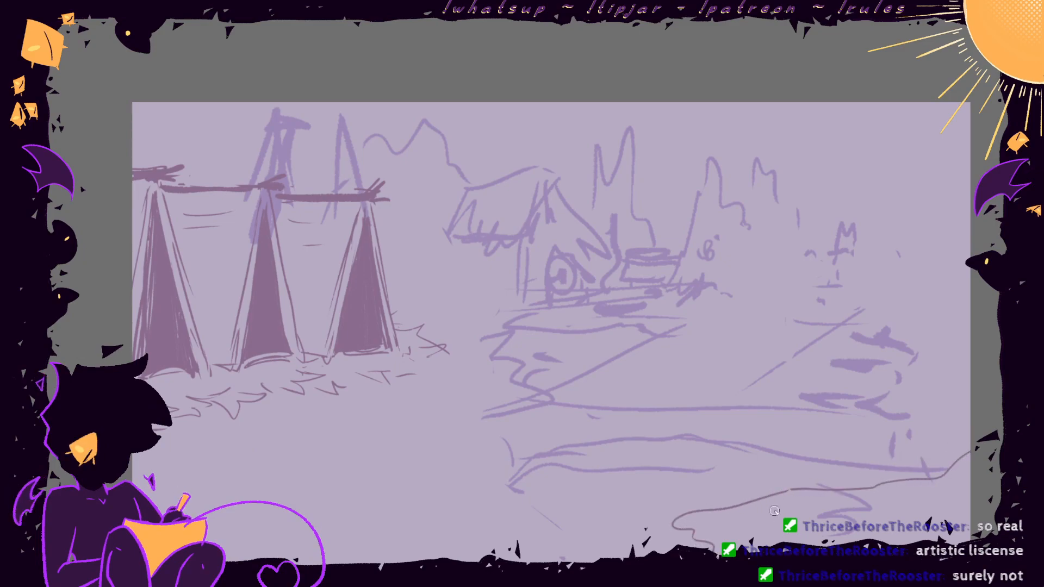
pyautogui.moveTo(690, 488); pyautogui.dragTo(722, 490)
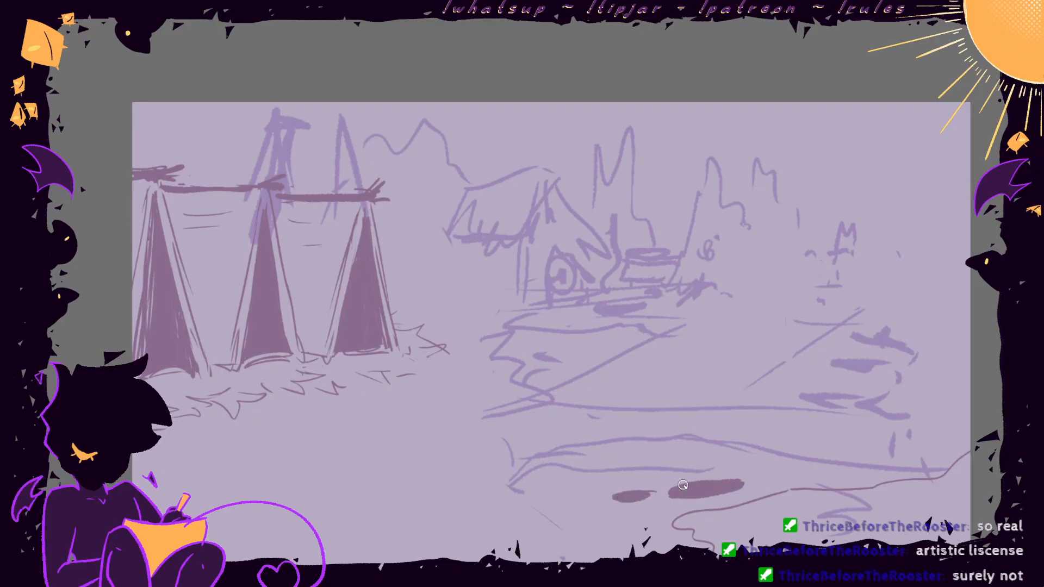
pyautogui.hotkey('ctrl', 'z')
pyautogui.hotkey('ctrl', 'z')
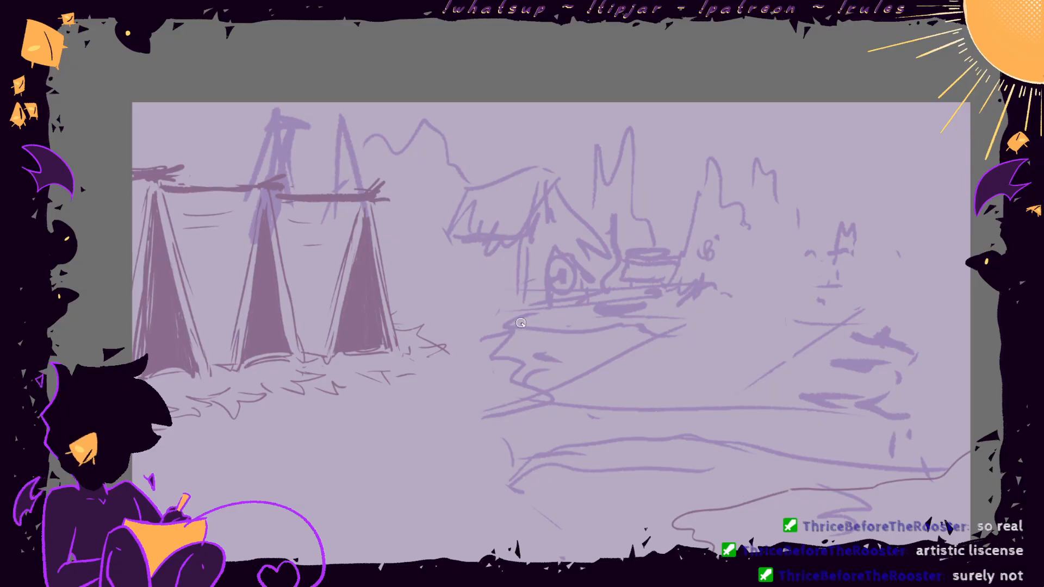
# - Draw thin ground contours over the sketch: a wavy far bank, a curved foreground bank and flat ovals near the right edge
pyautogui.moveTo(573, 326); pyautogui.dragTo(762, 338)
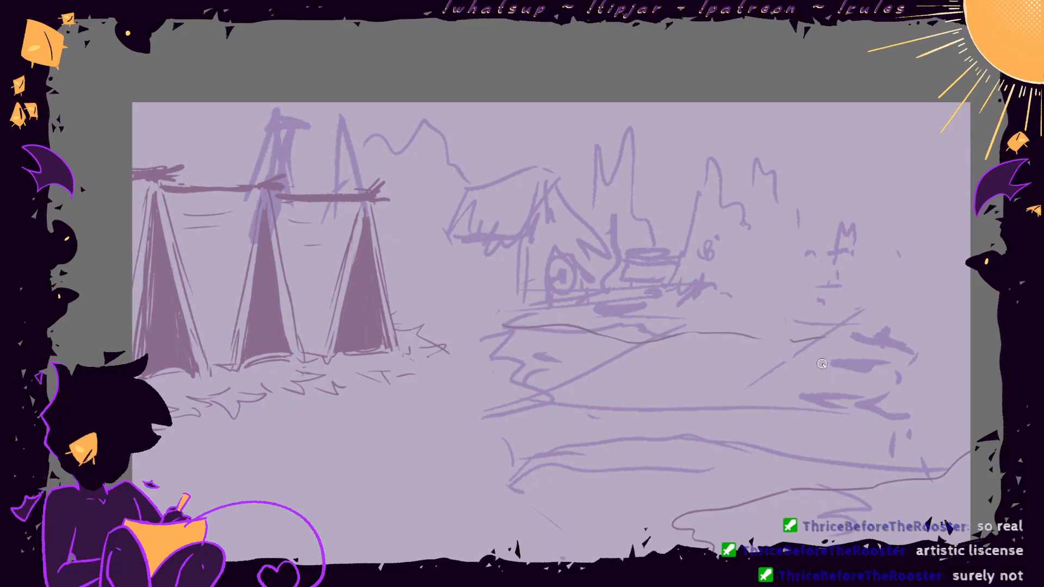
pyautogui.moveTo(968, 453); pyautogui.dragTo(797, 487)
pyautogui.moveTo(732, 504)
pyautogui.mouseDown()
pyautogui.moveTo(886, 485)
pyautogui.moveTo(914, 425)
pyautogui.moveTo(971, 422)
pyautogui.mouseUp()
pyautogui.moveTo(813, 354); pyautogui.dragTo(805, 364)
pyautogui.moveTo(872, 343)
pyautogui.mouseDown()
pyautogui.moveTo(931, 342)
pyautogui.moveTo(892, 364)
pyautogui.moveTo(917, 366)
pyautogui.moveTo(945, 390)
pyautogui.moveTo(936, 403)
pyautogui.mouseUp()
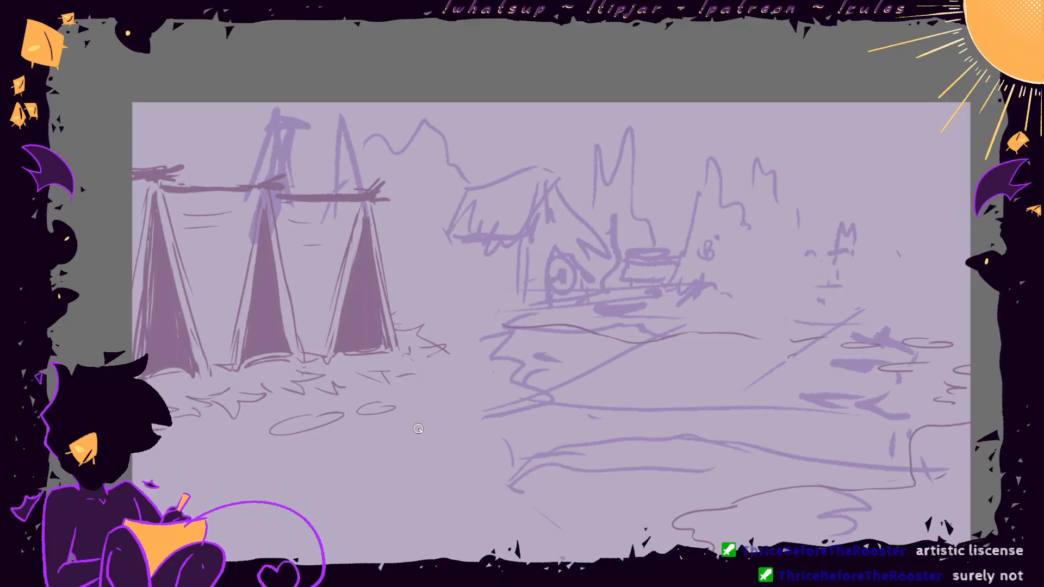
pyautogui.hotkey('ctrl', 'z')
pyautogui.hotkey('ctrl', 'z')
pyautogui.moveTo(395, 399); pyautogui.dragTo(360, 403)
pyautogui.moveTo(343, 409); pyautogui.dragTo(308, 417)
pyautogui.moveTo(413, 439); pyautogui.dragTo(362, 438)
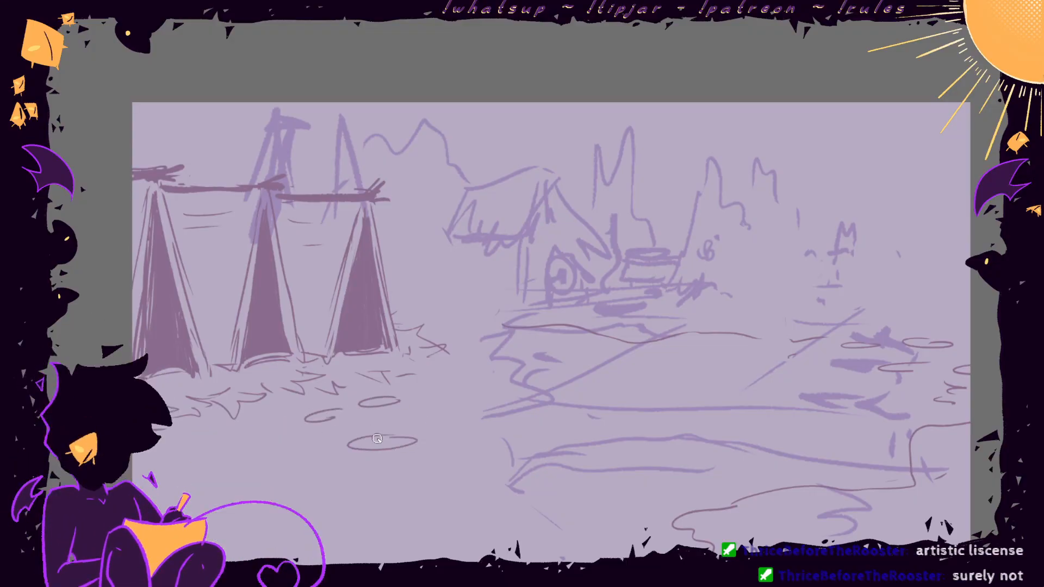
pyautogui.hotkey('ctrl', 'z')
pyautogui.hotkey('ctrl', 'z')
pyautogui.hotkey('ctrl', 'z')
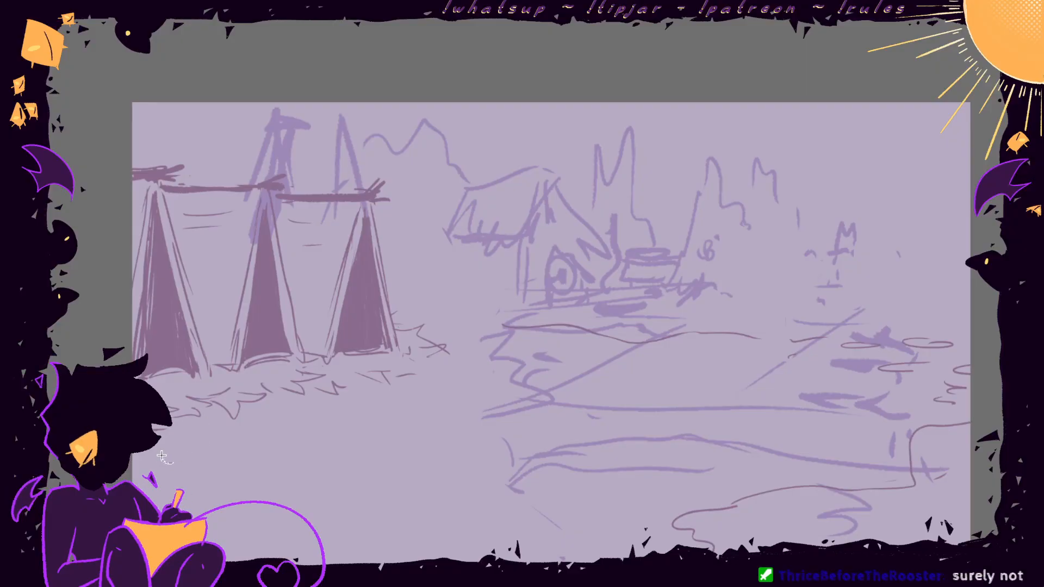
# - Fill flat gray oval patches on the ground below the tents and over the oval outlines at the far right
pyautogui.moveTo(161, 456); pyautogui.dragTo(171, 455)
pyautogui.moveTo(878, 367); pyautogui.dragTo(939, 370)
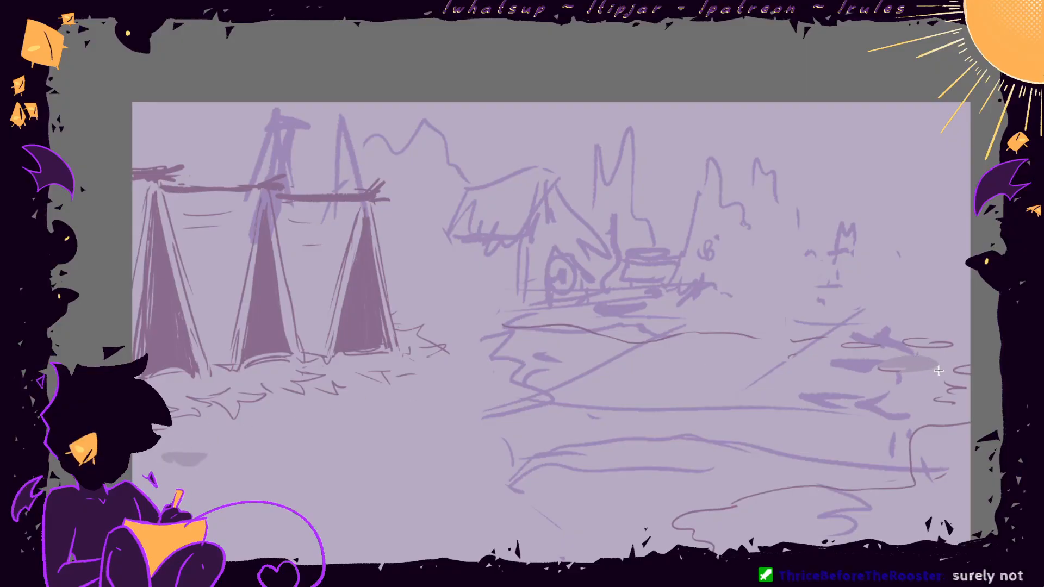